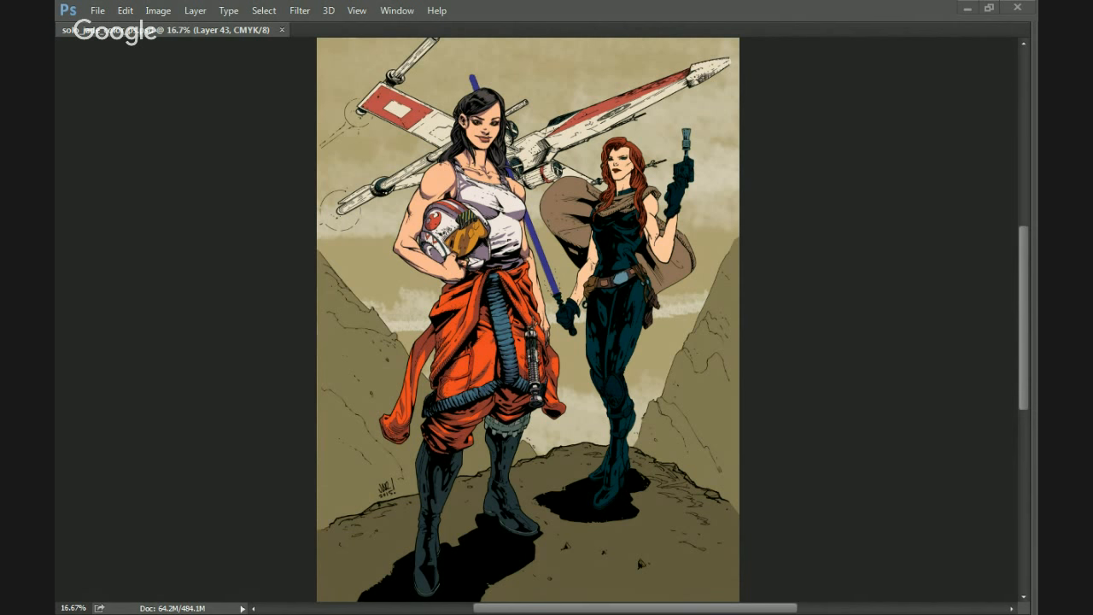
# Examine the shading on the dark-haired woman's tank top, helmet and orange flight suit, down to her boots.
pyautogui.moveTo(419, 350); pyautogui.dragTo(413, 351)
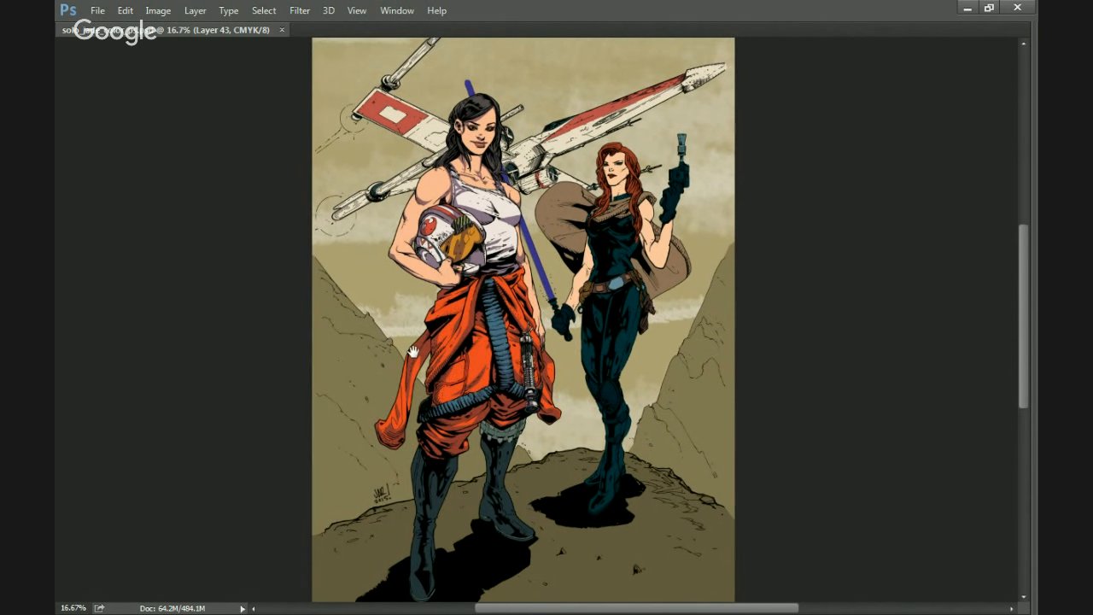
pyautogui.press('Tab')
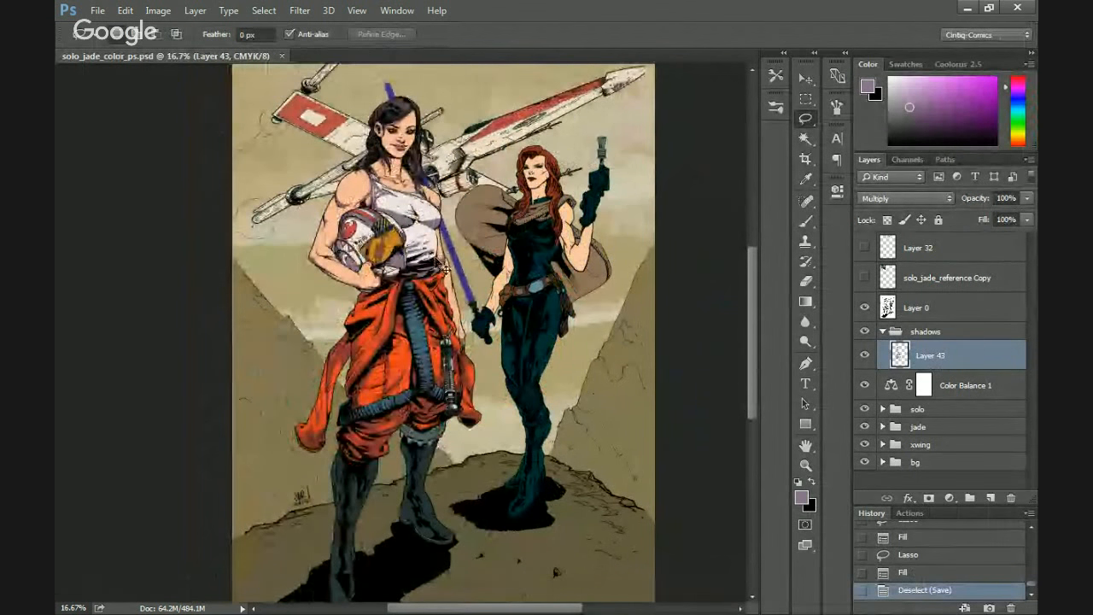
pyautogui.hotkey('ctrl', '+')
pyautogui.hotkey('ctrl', '+')
pyautogui.press('b')
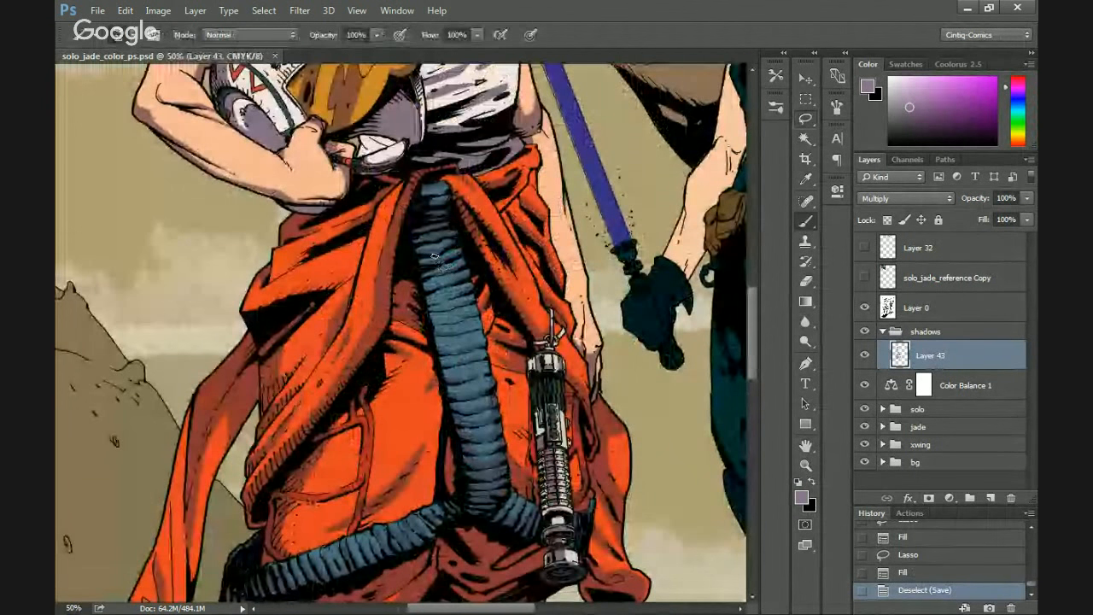
pyautogui.moveTo(434, 257); pyautogui.dragTo(441, 384)
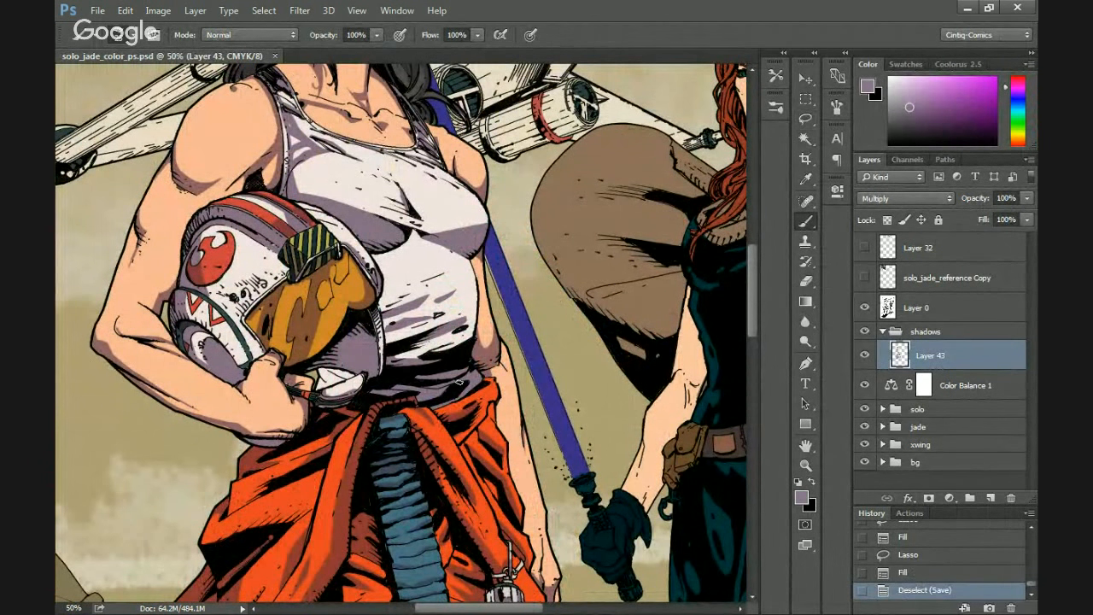
pyautogui.moveTo(395, 440); pyautogui.dragTo(425, 342)
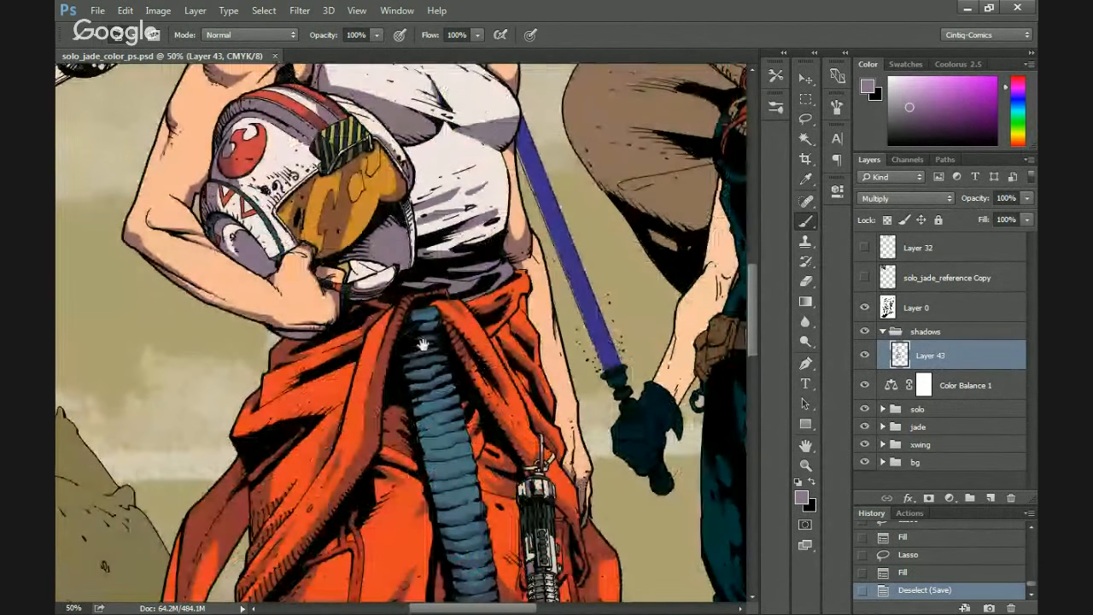
pyautogui.moveTo(472, 454); pyautogui.dragTo(476, 381)
pyautogui.moveTo(454, 446); pyautogui.dragTo(419, 275)
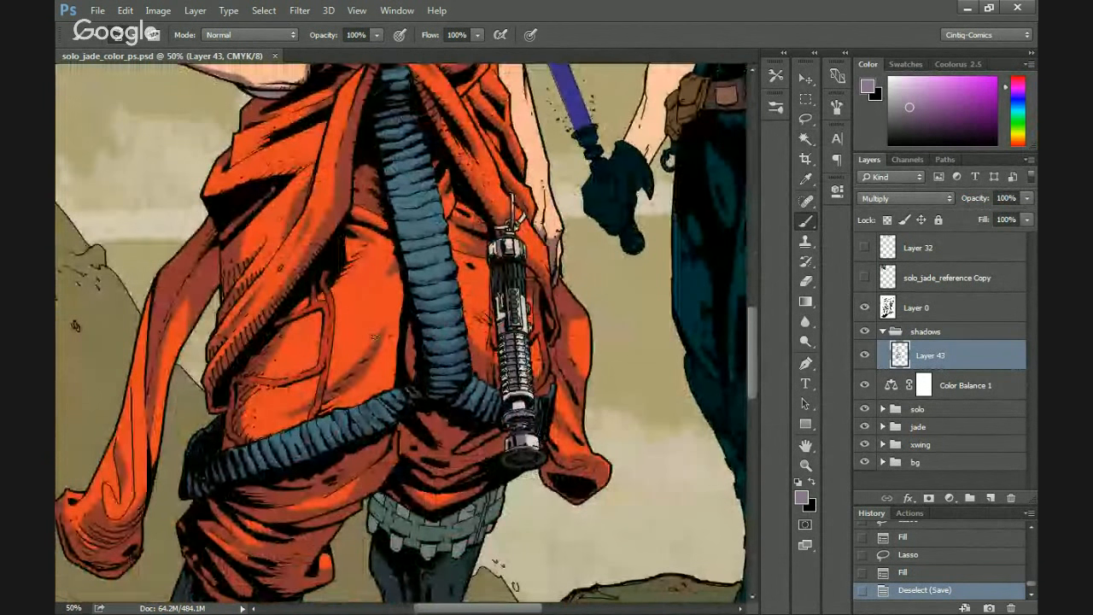
pyautogui.moveTo(443, 339); pyautogui.dragTo(444, 282)
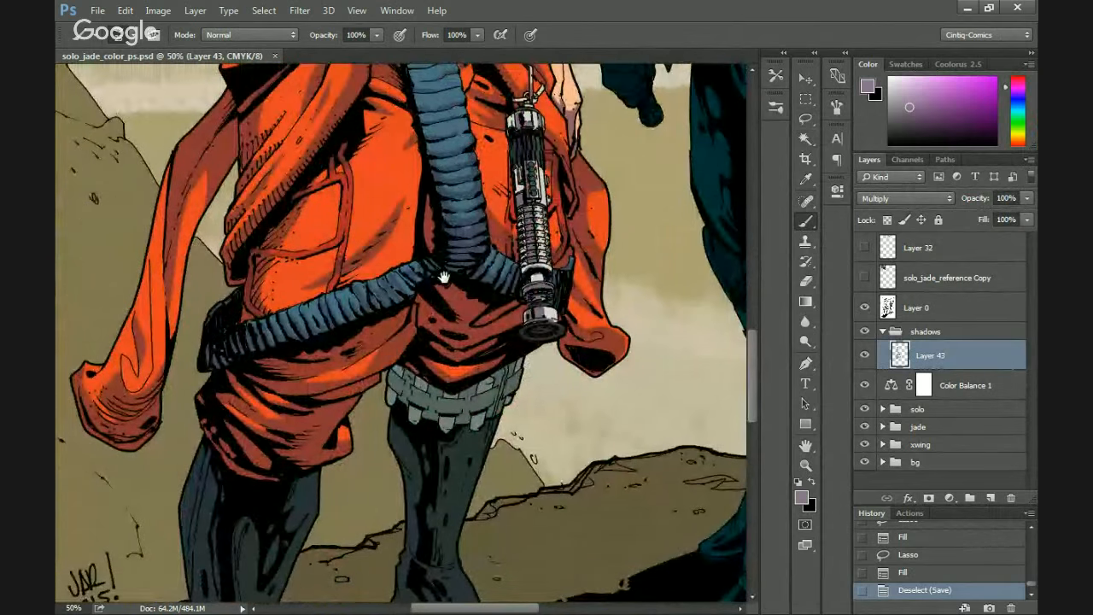
pyautogui.moveTo(390, 348); pyautogui.dragTo(408, 217)
pyautogui.hotkey('ctrl', '+')
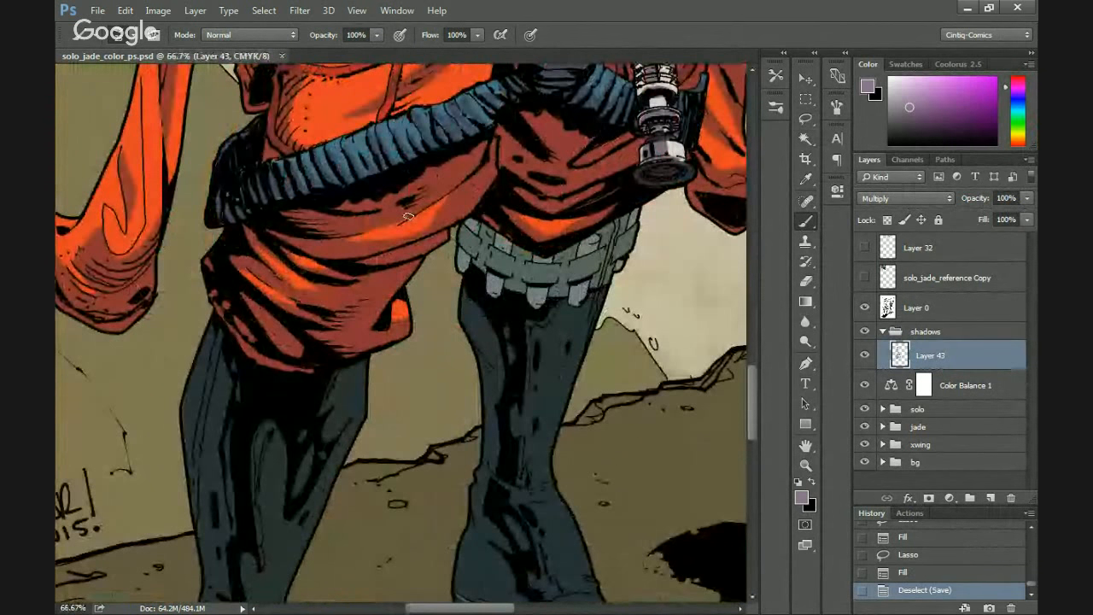
pyautogui.moveTo(501, 342); pyautogui.dragTo(505, 367)
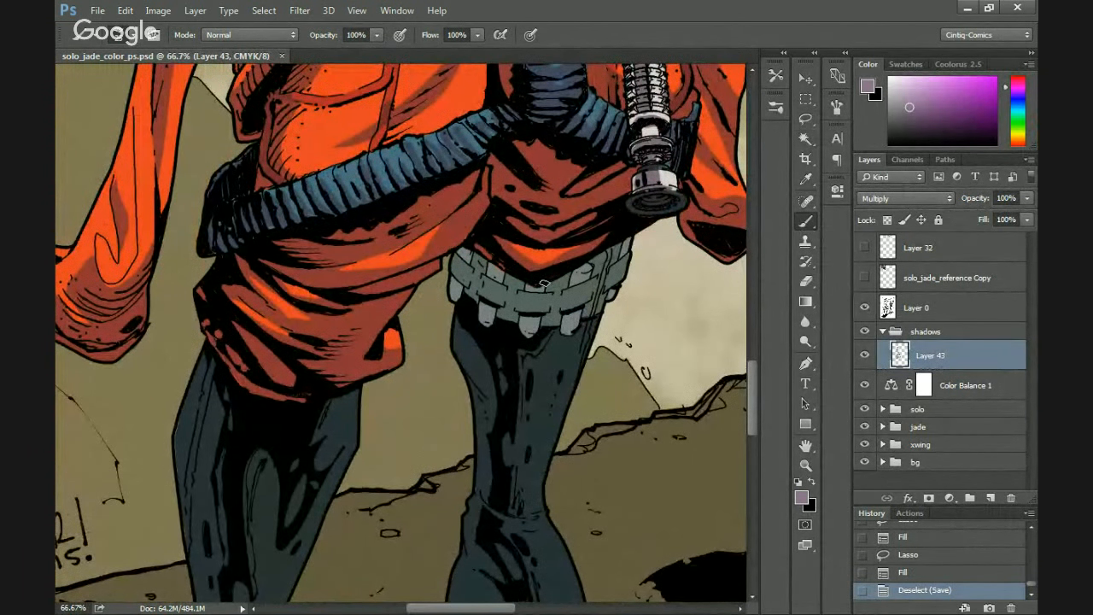
# Lasso shadow shapes across the segmented grey cuff above the dark-haired woman's rear boot, fill them with the muted purple on Layer 43, and deselect.
pyautogui.press('l')
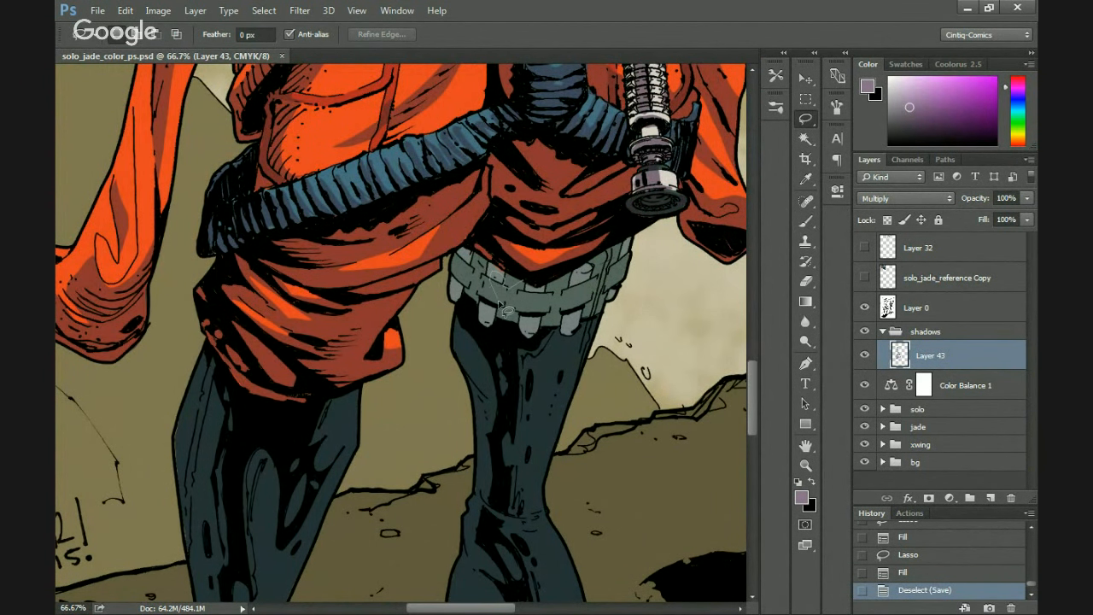
pyautogui.moveTo(500, 305)
pyautogui.mouseDown()
pyautogui.moveTo(454, 305)
pyautogui.moveTo(452, 257)
pyautogui.moveTo(463, 236)
pyautogui.moveTo(506, 258)
pyautogui.mouseUp()
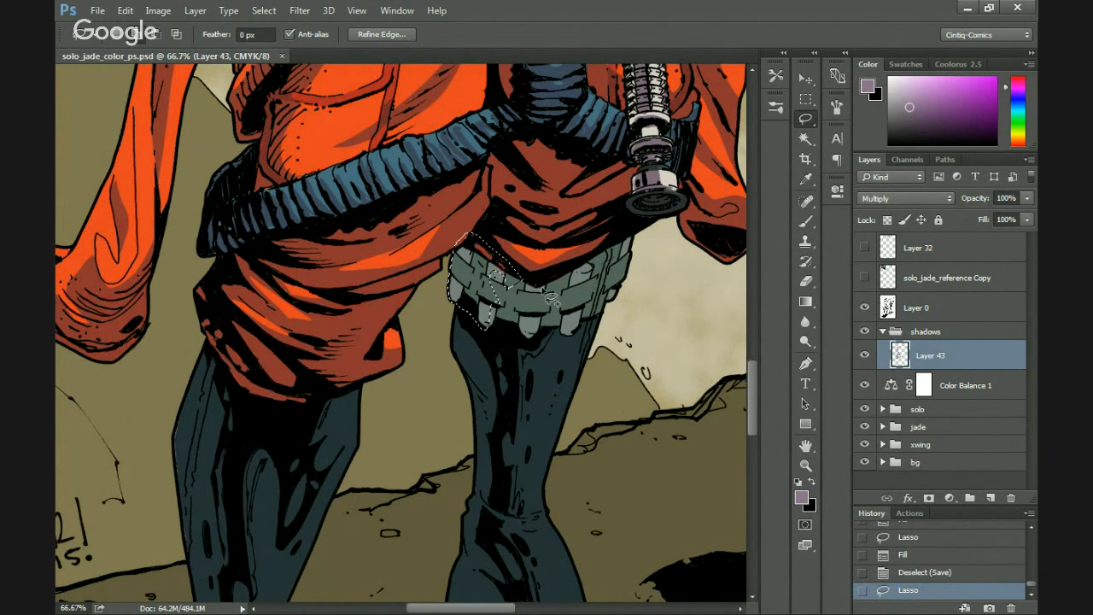
pyautogui.moveTo(548, 299)
pyautogui.mouseDown()
pyautogui.moveTo(518, 335)
pyautogui.moveTo(516, 301)
pyautogui.moveTo(547, 278)
pyautogui.mouseUp()
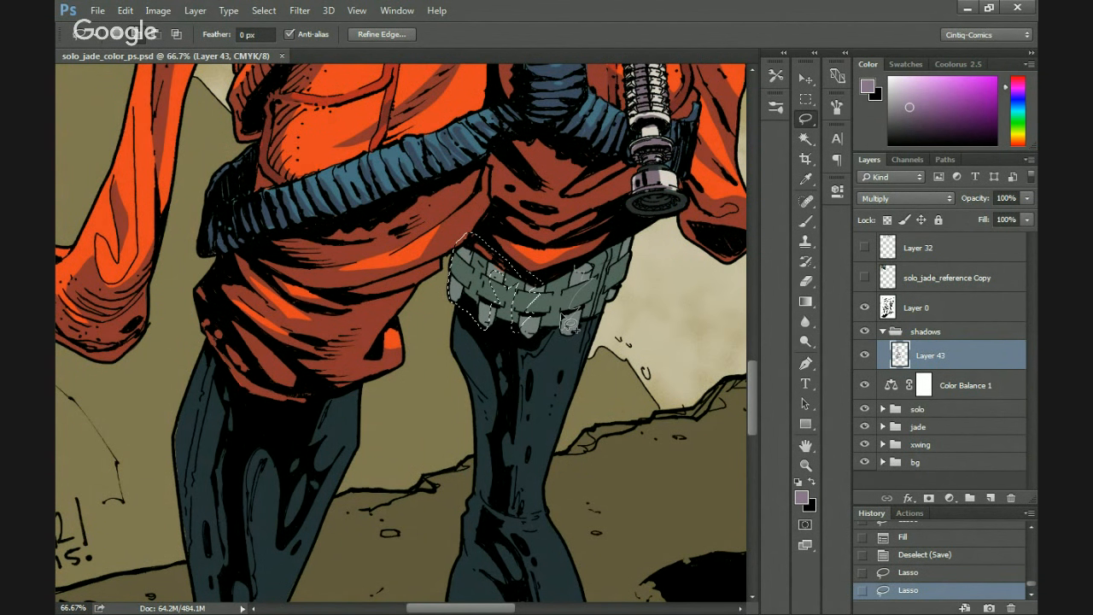
pyautogui.moveTo(571, 301)
pyautogui.mouseDown()
pyautogui.moveTo(580, 272)
pyautogui.moveTo(620, 261)
pyautogui.mouseUp()
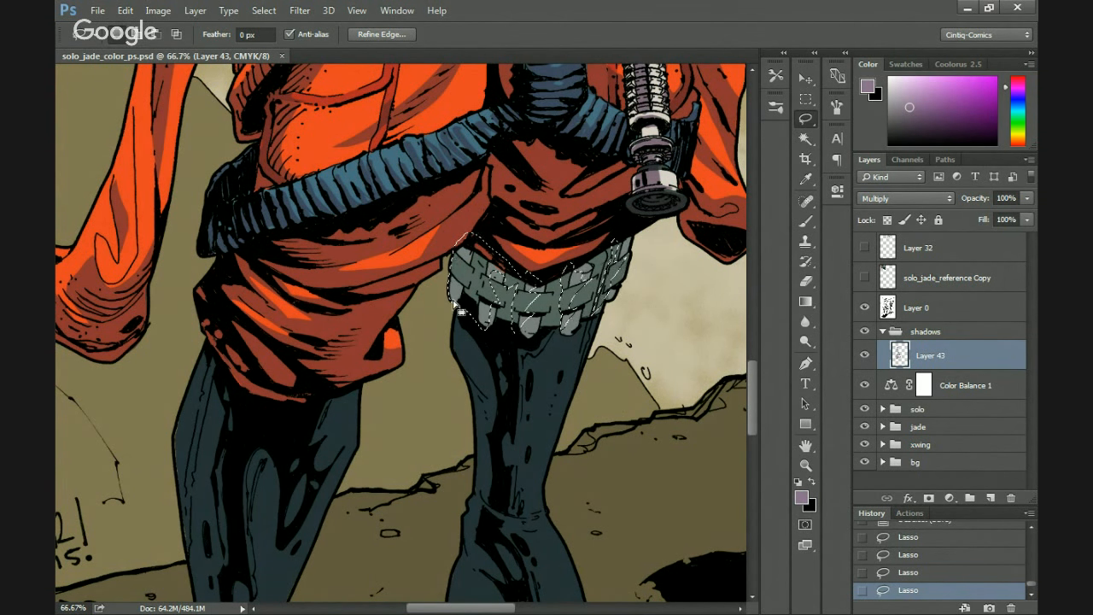
pyautogui.hotkey('alt', 'BackSpace')
pyautogui.moveTo(378, 439)
pyautogui.mouseDown()
pyautogui.moveTo(621, 241)
pyautogui.moveTo(357, 296)
pyautogui.moveTo(536, 216)
pyautogui.moveTo(533, 243)
pyautogui.moveTo(558, 297)
pyautogui.moveTo(559, 374)
pyautogui.moveTo(532, 521)
pyautogui.moveTo(572, 538)
pyautogui.moveTo(589, 513)
pyautogui.moveTo(567, 436)
pyautogui.moveTo(580, 304)
pyautogui.moveTo(551, 224)
pyautogui.mouseUp()
pyautogui.hotkey('ctrl', 'd')
# Lasso shadow shapes along the rear boot's shaft, ankle creases and sole, and fill them with the muted purple.
pyautogui.moveTo(524, 359); pyautogui.dragTo(457, 242)
pyautogui.moveTo(519, 405)
pyautogui.mouseDown()
pyautogui.moveTo(628, 499)
pyautogui.moveTo(546, 493)
pyautogui.moveTo(475, 425)
pyautogui.moveTo(513, 376)
pyautogui.moveTo(588, 393)
pyautogui.moveTo(564, 374)
pyautogui.moveTo(571, 400)
pyautogui.moveTo(589, 403)
pyautogui.mouseUp()
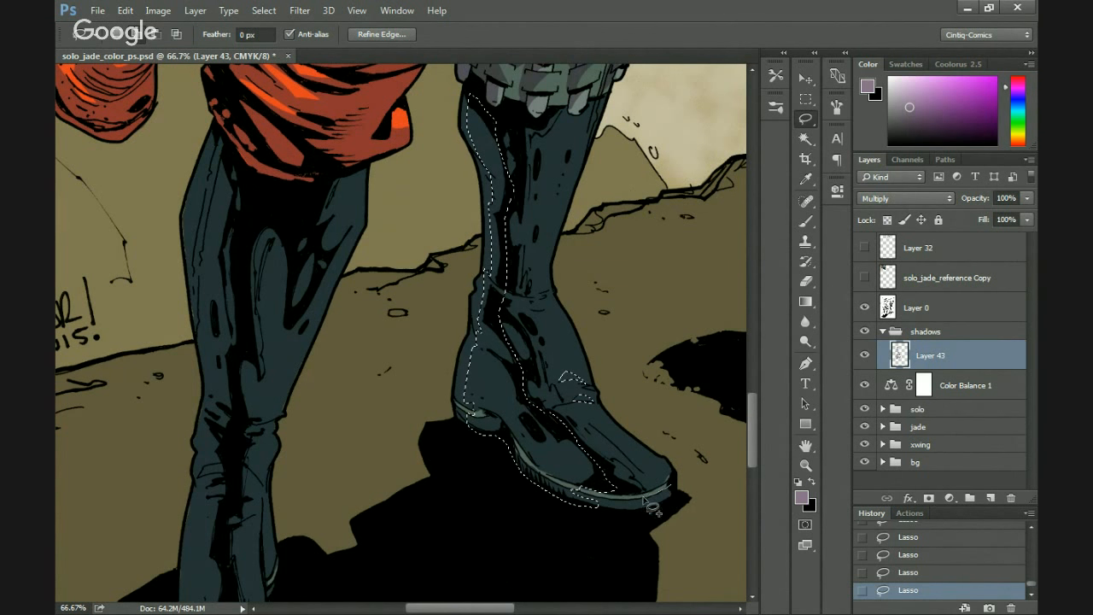
pyautogui.moveTo(651, 508)
pyautogui.mouseDown()
pyautogui.moveTo(608, 513)
pyautogui.moveTo(679, 516)
pyautogui.moveTo(598, 499)
pyautogui.mouseUp()
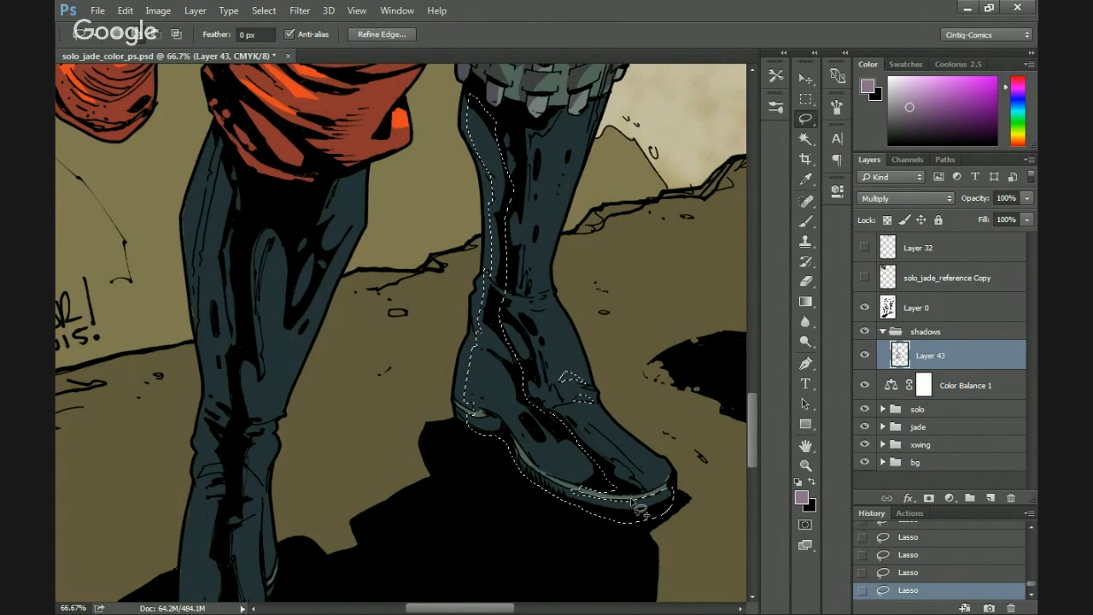
pyautogui.moveTo(509, 445); pyautogui.dragTo(506, 535)
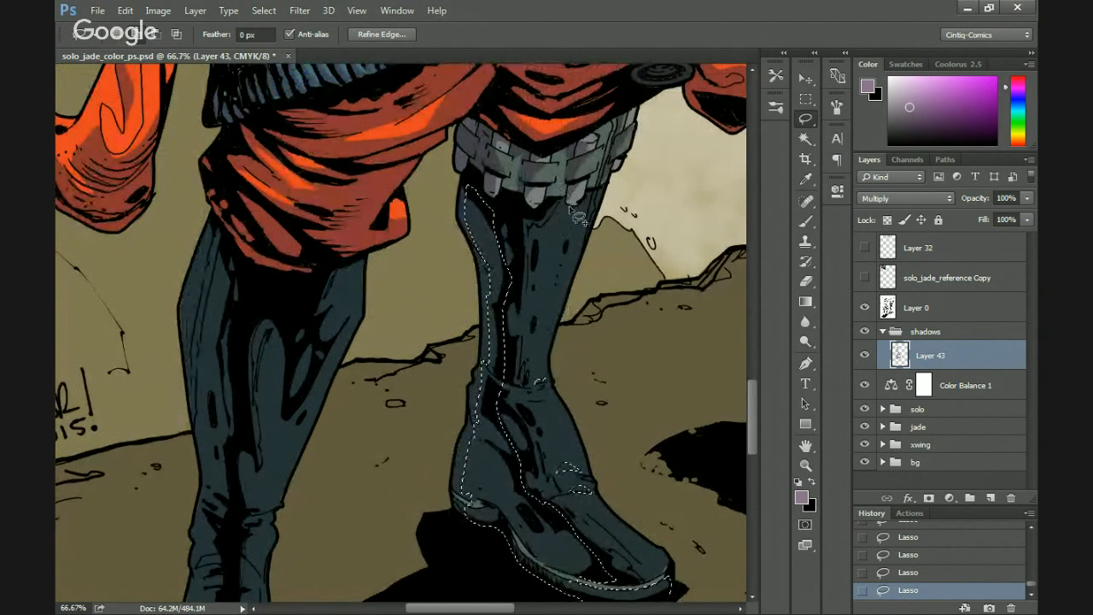
pyautogui.moveTo(570, 228)
pyautogui.mouseDown()
pyautogui.moveTo(543, 282)
pyautogui.moveTo(560, 191)
pyautogui.mouseUp()
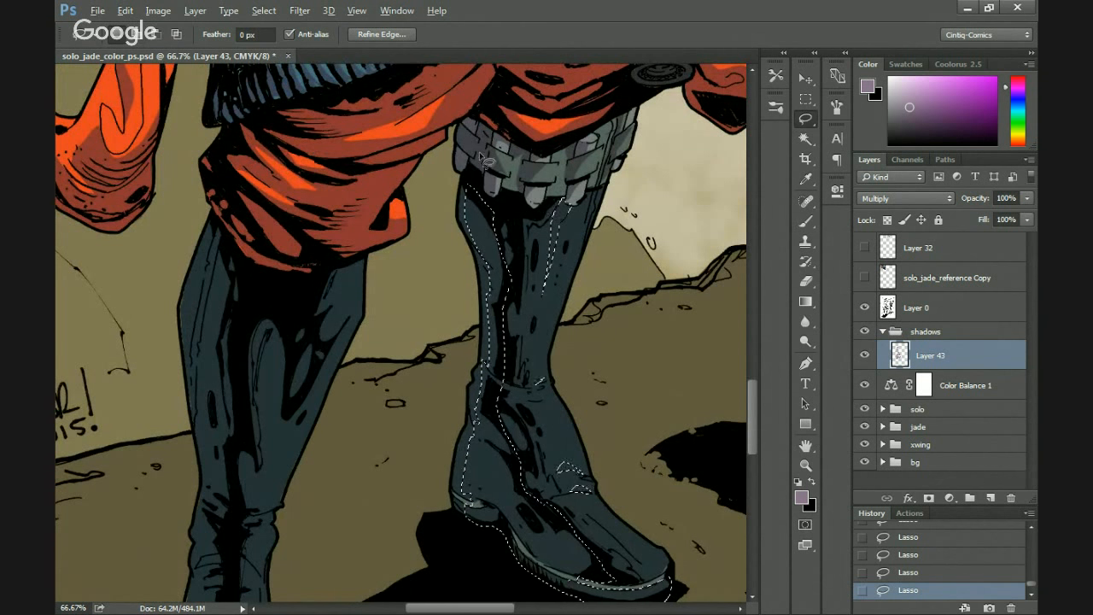
pyautogui.hotkey('alt', 'BackSpace')
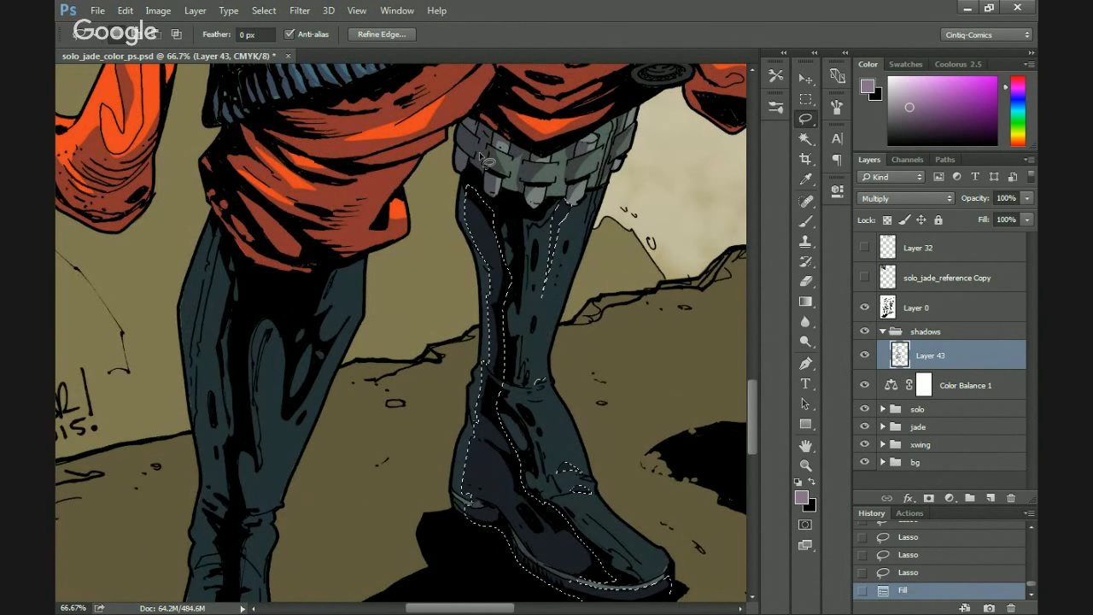
# Lasso the shadow shapes along the front boot's upper shaft and around its ankle creases.
pyautogui.moveTo(323, 453); pyautogui.dragTo(486, 448)
pyautogui.moveTo(485, 268)
pyautogui.mouseDown()
pyautogui.moveTo(457, 307)
pyautogui.moveTo(422, 302)
pyautogui.moveTo(395, 463)
pyautogui.moveTo(380, 356)
pyautogui.moveTo(371, 396)
pyautogui.moveTo(364, 305)
pyautogui.moveTo(386, 233)
pyautogui.mouseUp()
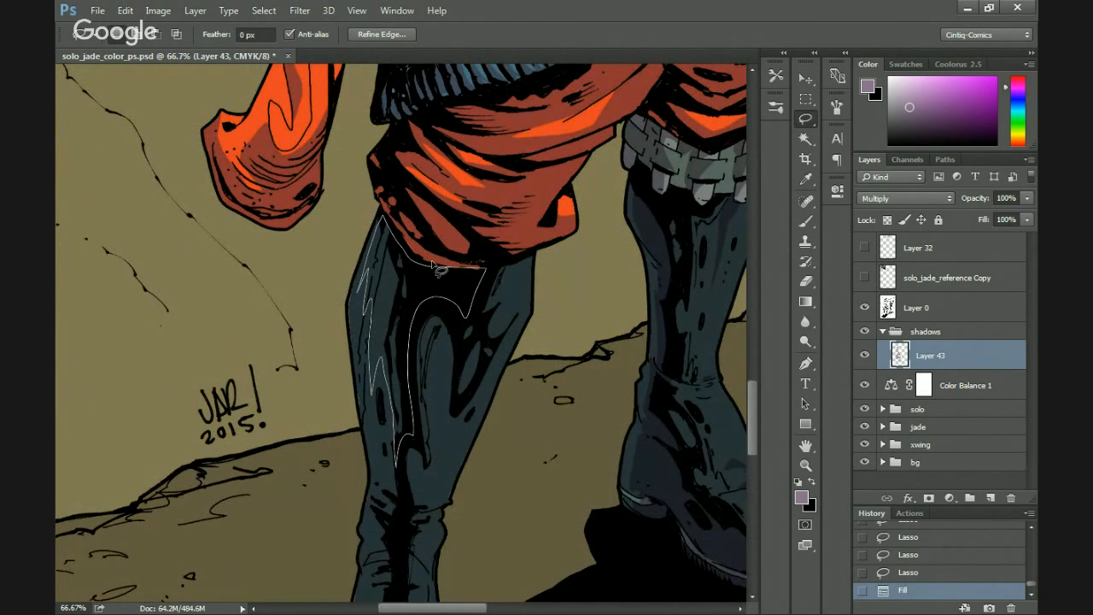
pyautogui.scroll(-3, 388, 335)
pyautogui.moveTo(389, 335)
pyautogui.mouseDown()
pyautogui.moveTo(399, 361)
pyautogui.moveTo(423, 359)
pyautogui.moveTo(385, 406)
pyautogui.moveTo(384, 343)
pyautogui.moveTo(400, 381)
pyautogui.moveTo(419, 367)
pyautogui.moveTo(380, 393)
pyautogui.moveTo(387, 362)
pyautogui.moveTo(403, 370)
pyautogui.moveTo(384, 368)
pyautogui.moveTo(374, 395)
pyautogui.moveTo(394, 392)
pyautogui.moveTo(395, 368)
pyautogui.mouseUp()
pyautogui.scroll(-1, 393, 353)
pyautogui.scroll(-1, 385, 361)
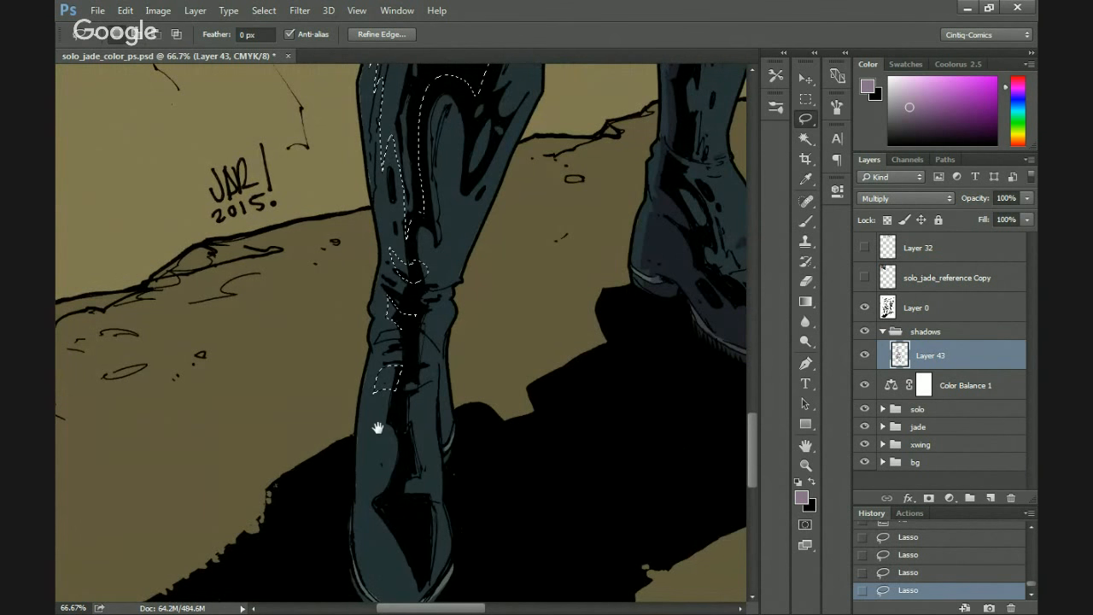
# Add shadow shapes on the front boot's lower shaft and foot to the selection, fill everything with the muted purple, and deselect.
pyautogui.scroll(-2, 378, 430)
pyautogui.moveTo(406, 321)
pyautogui.mouseDown()
pyautogui.moveTo(399, 359)
pyautogui.moveTo(379, 399)
pyautogui.moveTo(404, 431)
pyautogui.moveTo(380, 426)
pyautogui.moveTo(376, 453)
pyautogui.moveTo(387, 488)
pyautogui.moveTo(423, 499)
pyautogui.moveTo(401, 266)
pyautogui.mouseUp()
pyautogui.moveTo(374, 465)
pyautogui.mouseDown()
pyautogui.moveTo(388, 494)
pyautogui.moveTo(380, 489)
pyautogui.moveTo(427, 492)
pyautogui.moveTo(408, 504)
pyautogui.moveTo(425, 511)
pyautogui.moveTo(381, 518)
pyautogui.moveTo(358, 389)
pyautogui.mouseUp()
pyautogui.scroll(3, 391, 256)
pyautogui.moveTo(437, 373)
pyautogui.mouseDown()
pyautogui.moveTo(446, 461)
pyautogui.moveTo(439, 381)
pyautogui.moveTo(398, 294)
pyautogui.mouseUp()
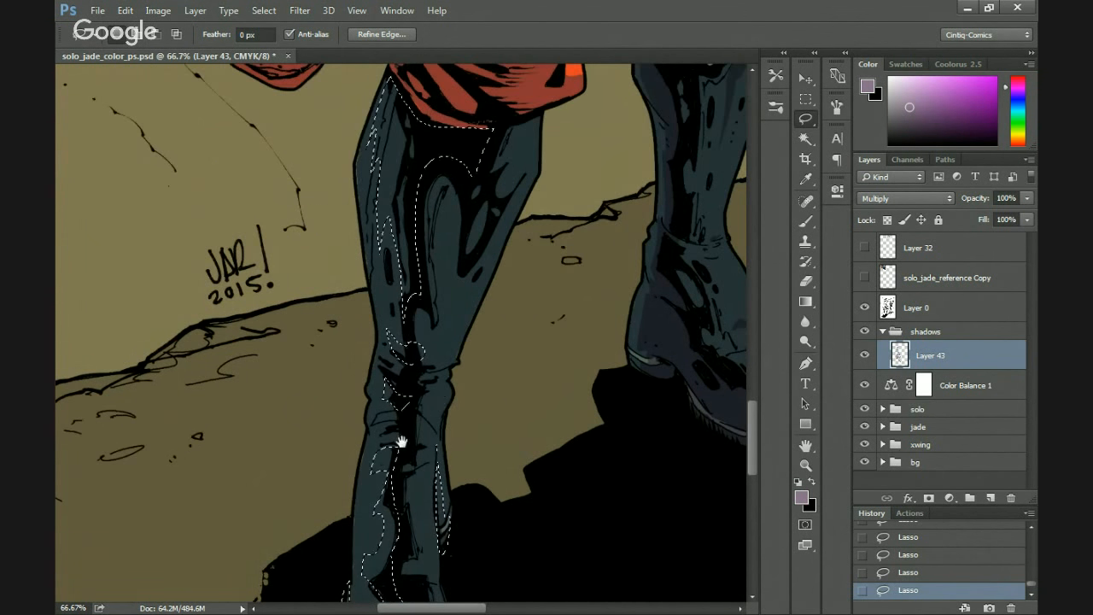
pyautogui.scroll(3, 398, 342)
pyautogui.moveTo(446, 365)
pyautogui.mouseDown()
pyautogui.moveTo(396, 351)
pyautogui.moveTo(392, 364)
pyautogui.moveTo(384, 354)
pyautogui.moveTo(442, 342)
pyautogui.moveTo(425, 326)
pyautogui.moveTo(385, 330)
pyautogui.moveTo(396, 340)
pyautogui.moveTo(382, 405)
pyautogui.moveTo(401, 444)
pyautogui.moveTo(380, 442)
pyautogui.moveTo(425, 430)
pyautogui.moveTo(372, 413)
pyautogui.mouseUp()
pyautogui.hotkey('alt', 'BackSpace')
pyautogui.hotkey('ctrl', 'd')
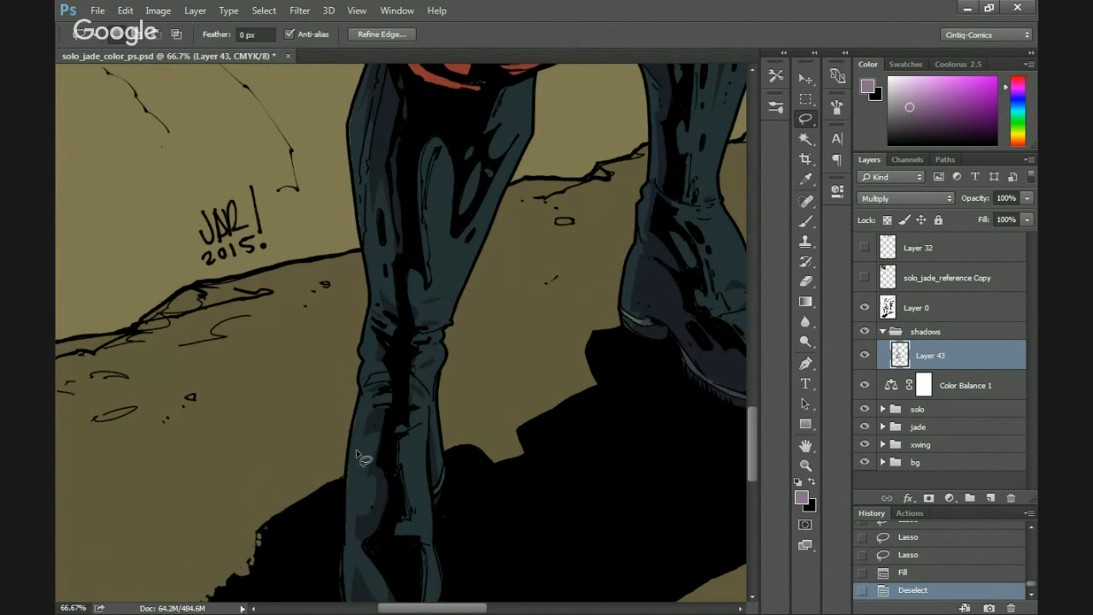
# Brush additional muted purple shadows onto the front boot's lower shaft, ankle and upper shaft.
pyautogui.press('b')
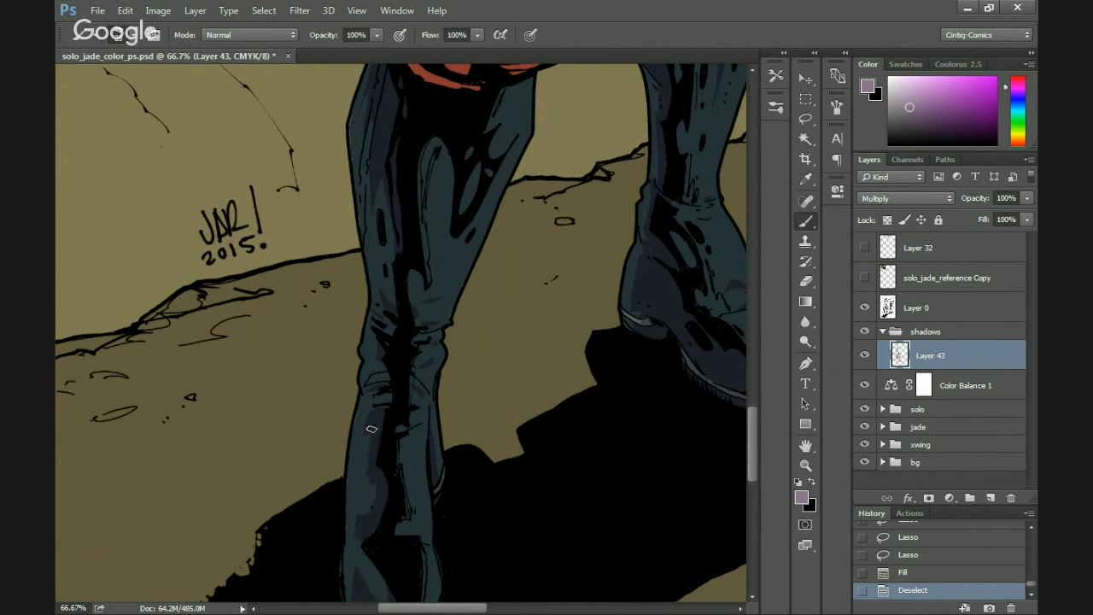
pyautogui.moveTo(372, 429); pyautogui.dragTo(370, 498)
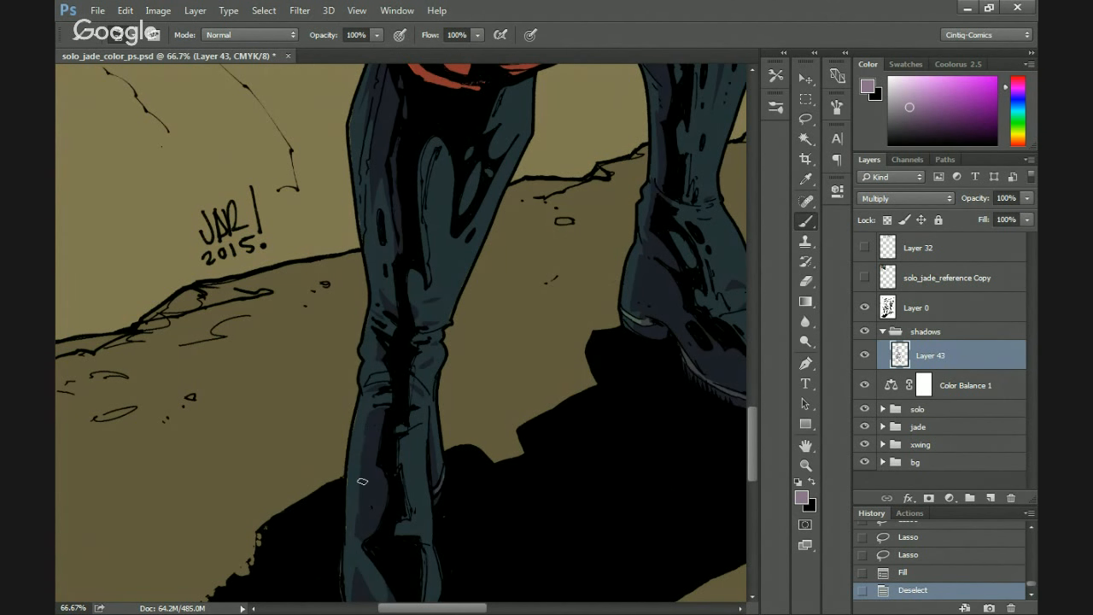
pyautogui.scroll(5, 362, 482)
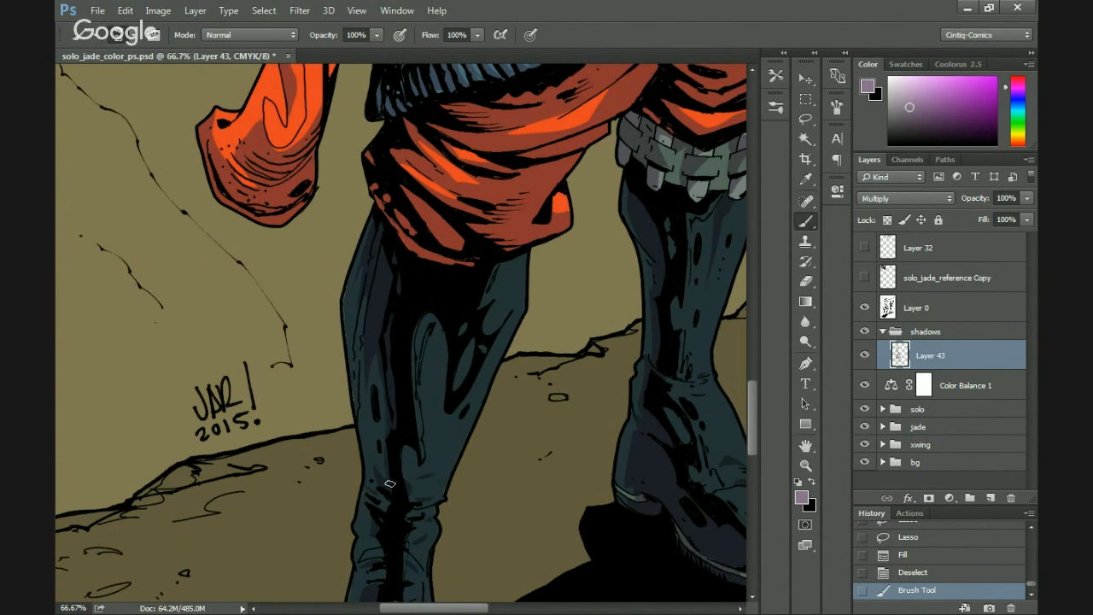
pyautogui.moveTo(375, 472)
pyautogui.mouseDown()
pyautogui.moveTo(378, 391)
pyautogui.moveTo(386, 476)
pyautogui.moveTo(376, 330)
pyautogui.moveTo(386, 280)
pyautogui.moveTo(361, 302)
pyautogui.mouseUp()
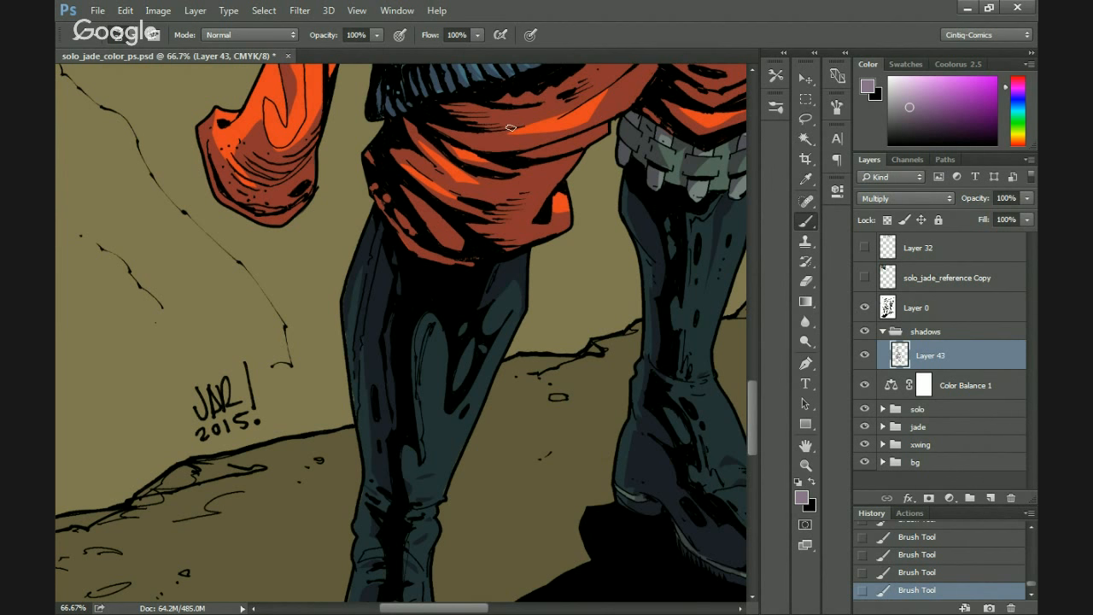
pyautogui.moveTo(455, 319); pyautogui.dragTo(398, 452)
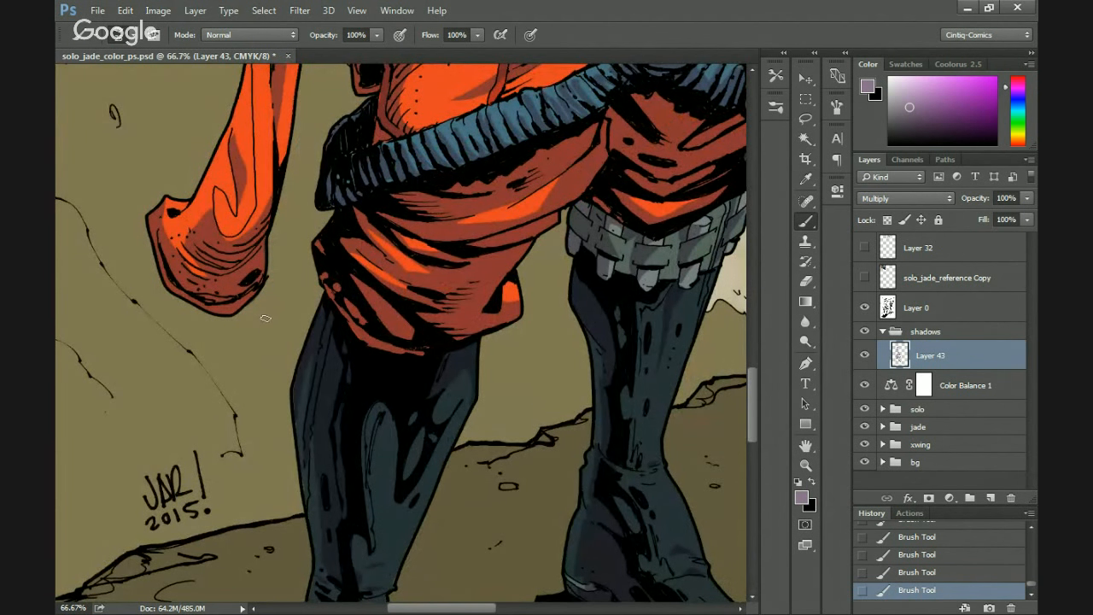
# Review the shaded figures from the boots up to the faces and save the document.
pyautogui.scroll(-2, 401, 359)
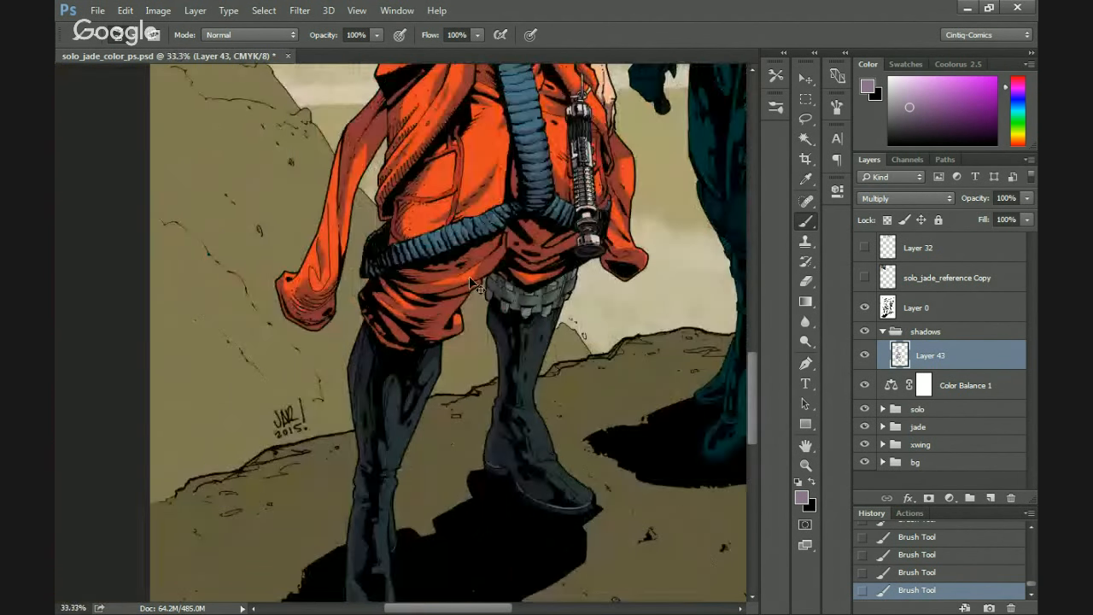
pyautogui.moveTo(402, 360); pyautogui.dragTo(324, 492)
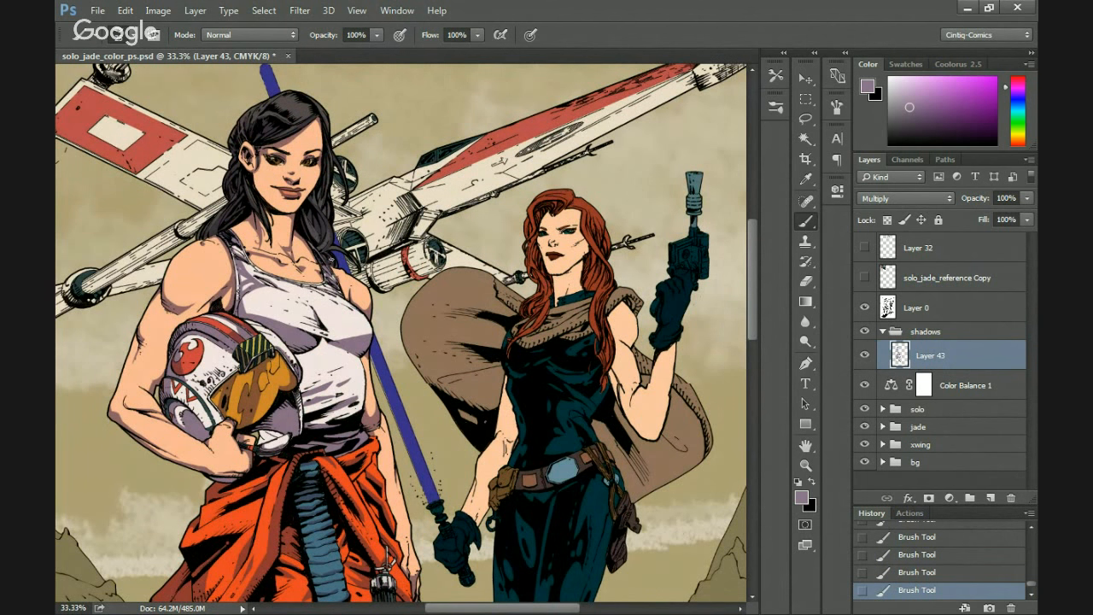
pyautogui.moveTo(280, 397); pyautogui.dragTo(299, 344)
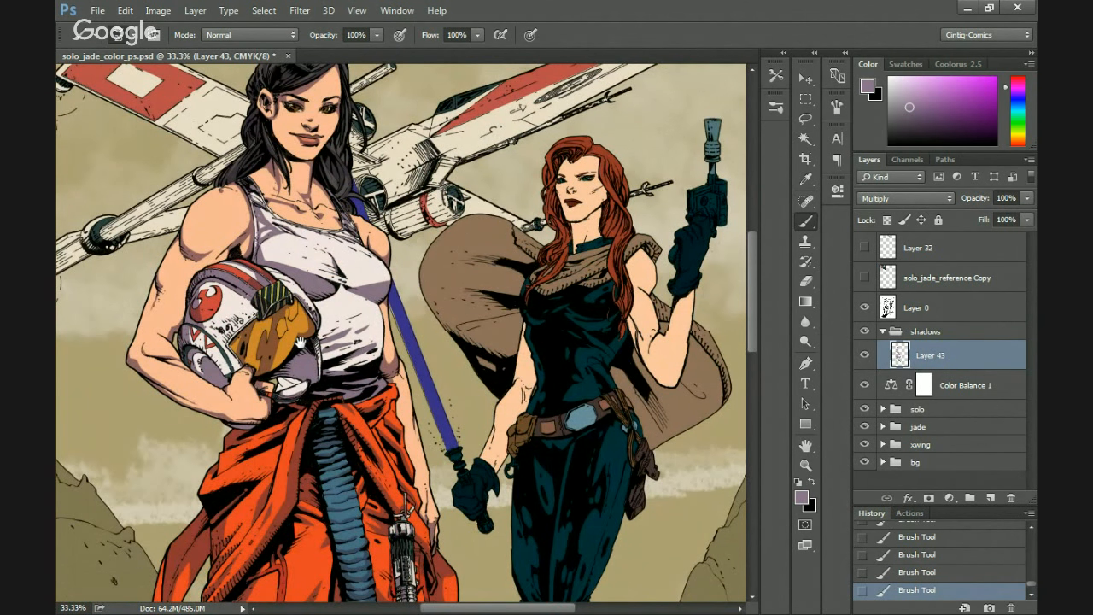
pyautogui.hotkey('ctrl', 's')
# Brush a muted purple shadow into the red-haired woman's hair beneath the swept forelock.
pyautogui.hotkey('ctrl', '+')
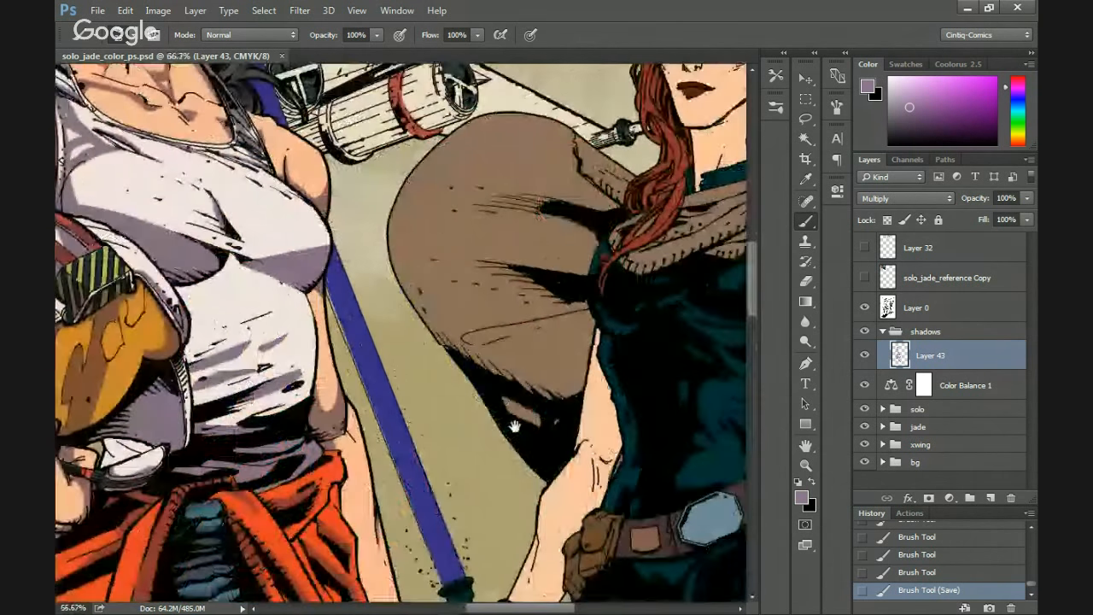
pyautogui.moveTo(515, 426); pyautogui.dragTo(338, 351)
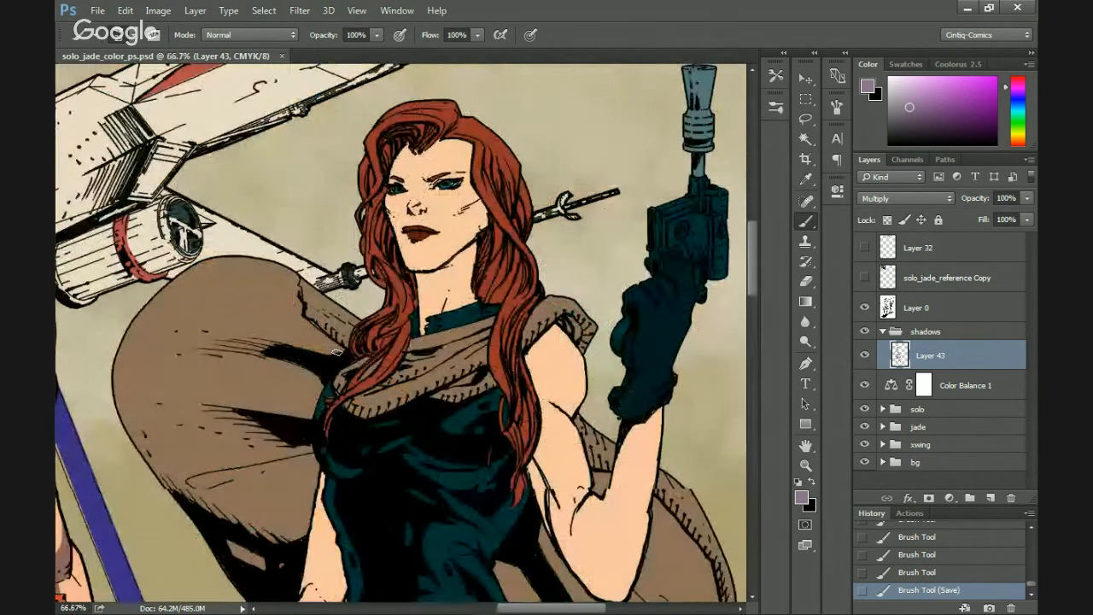
pyautogui.hotkey('ctrl', '+')
pyautogui.moveTo(412, 321); pyautogui.dragTo(451, 500)
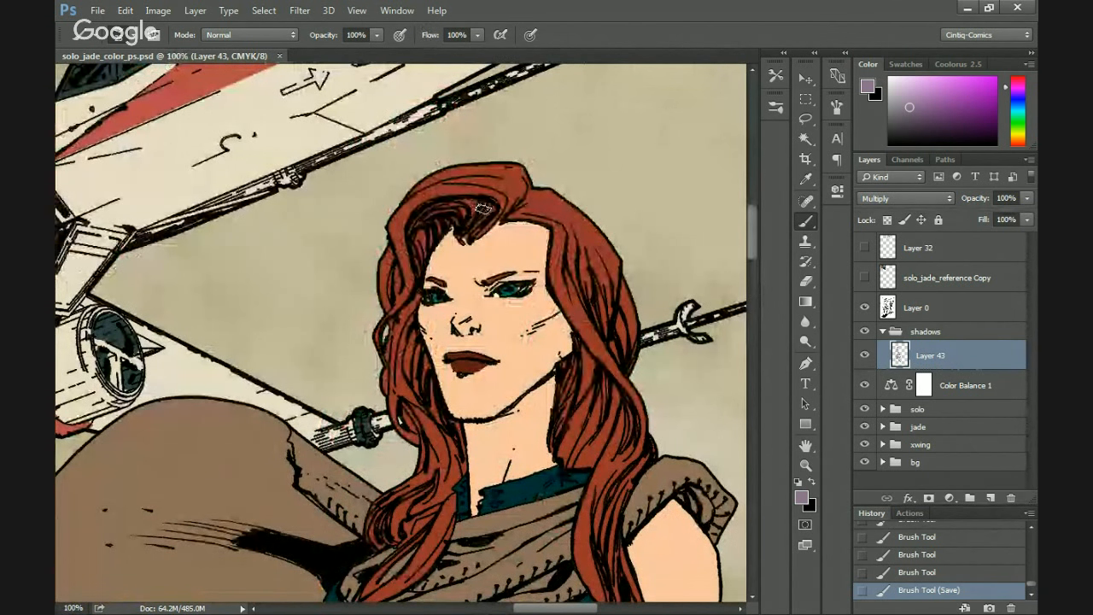
pyautogui.moveTo(465, 236); pyautogui.dragTo(475, 225)
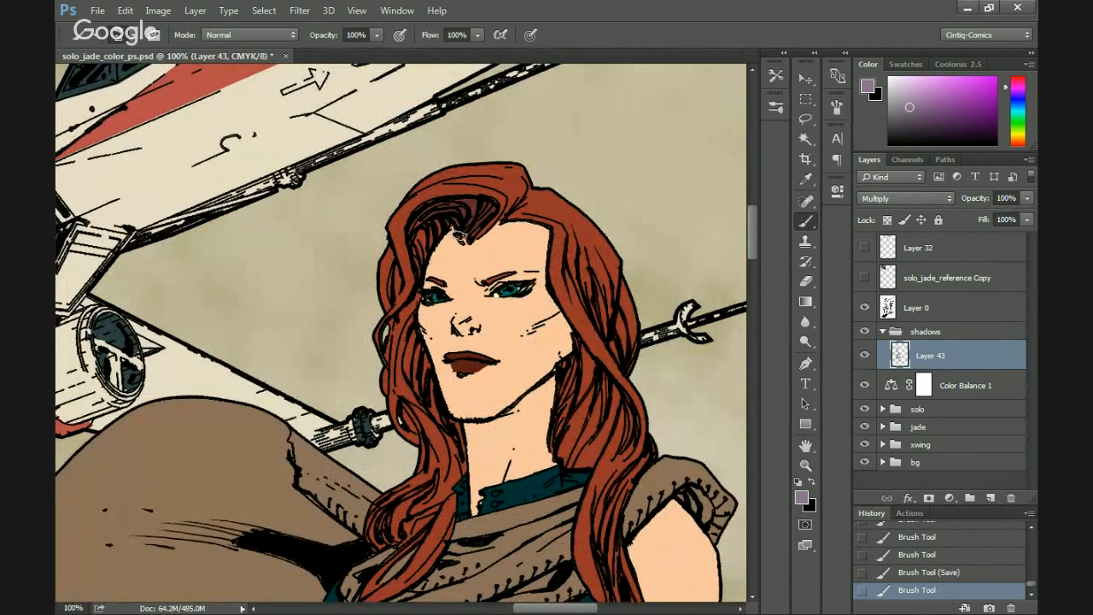
# Lasso the shadow shapes beneath her forelock and along the left-hand locks framing her face.
pyautogui.press('l')
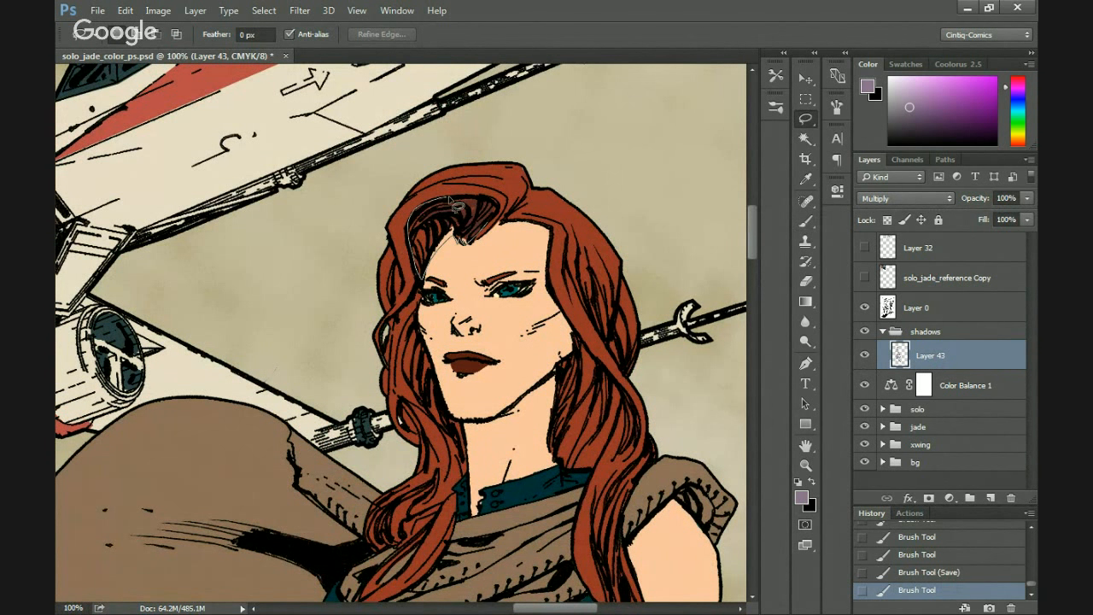
pyautogui.moveTo(454, 205); pyautogui.dragTo(451, 200)
pyautogui.moveTo(428, 255); pyautogui.dragTo(445, 226)
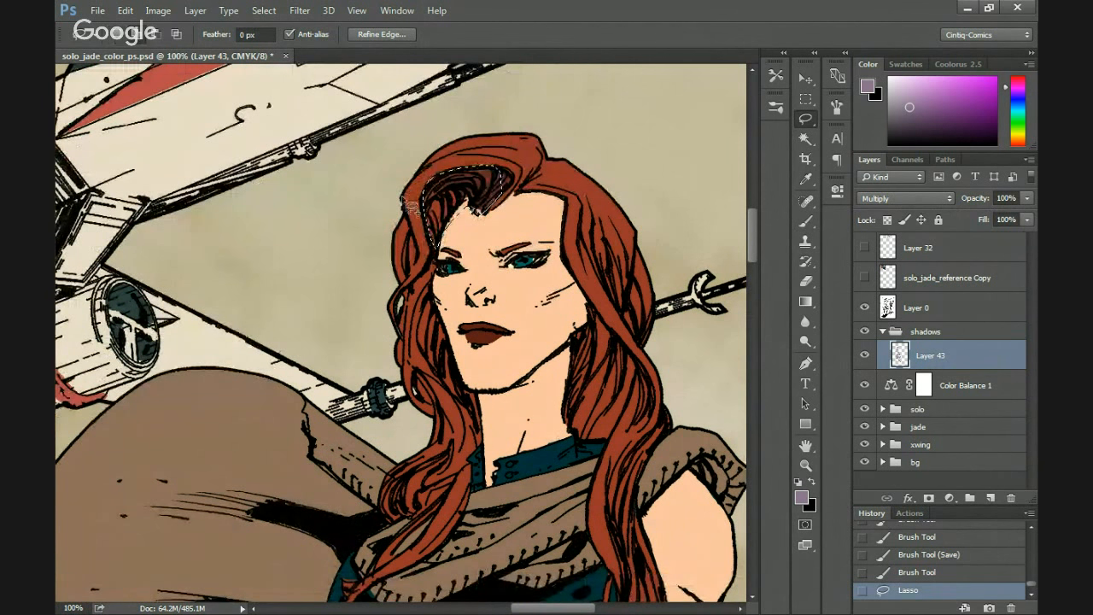
pyautogui.moveTo(423, 281)
pyautogui.mouseDown()
pyautogui.moveTo(408, 227)
pyautogui.moveTo(412, 287)
pyautogui.moveTo(426, 258)
pyautogui.moveTo(405, 230)
pyautogui.moveTo(403, 292)
pyautogui.moveTo(418, 275)
pyautogui.moveTo(395, 304)
pyautogui.moveTo(402, 330)
pyautogui.moveTo(407, 306)
pyautogui.moveTo(406, 335)
pyautogui.moveTo(394, 314)
pyautogui.moveTo(399, 299)
pyautogui.moveTo(426, 363)
pyautogui.moveTo(463, 403)
pyautogui.moveTo(435, 281)
pyautogui.mouseUp()
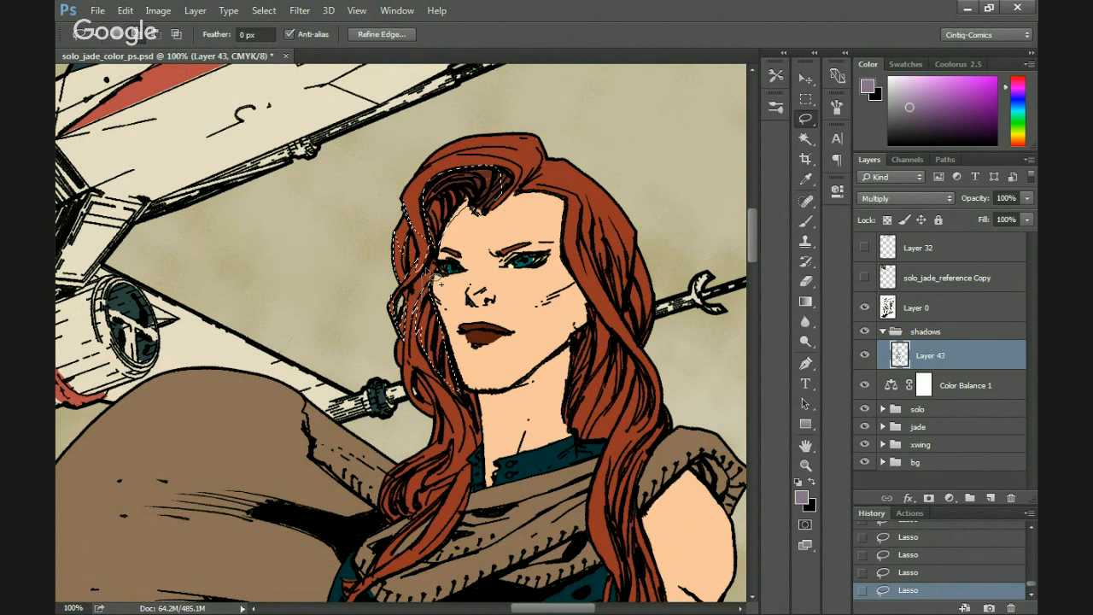
pyautogui.scroll(-3, 418, 329)
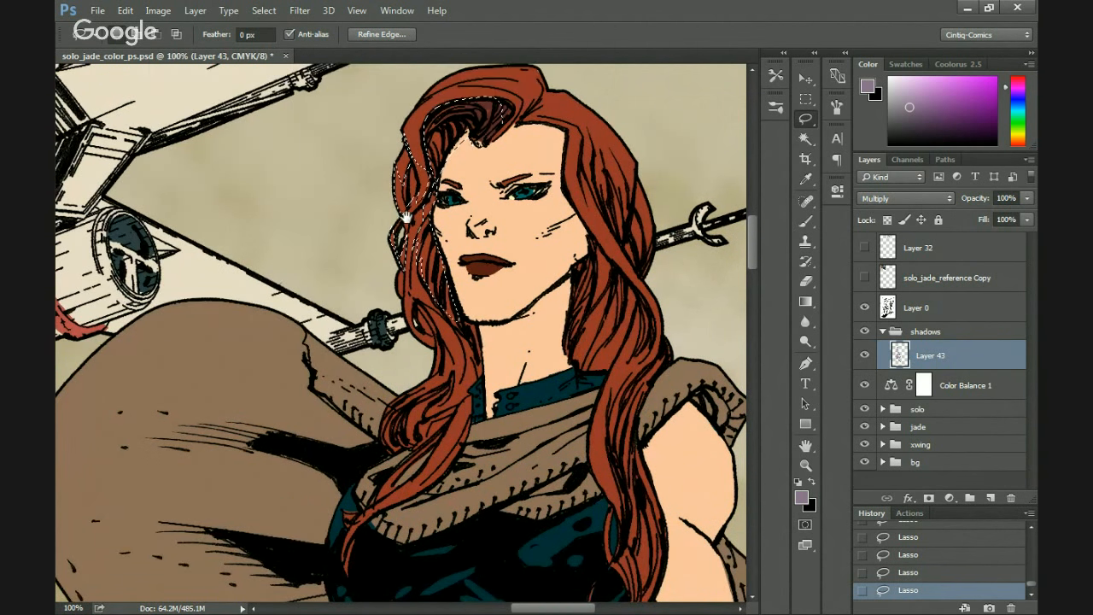
pyautogui.moveTo(417, 301)
pyautogui.mouseDown()
pyautogui.moveTo(457, 346)
pyautogui.moveTo(438, 383)
pyautogui.moveTo(447, 359)
pyautogui.moveTo(415, 300)
pyautogui.moveTo(507, 238)
pyautogui.mouseUp()
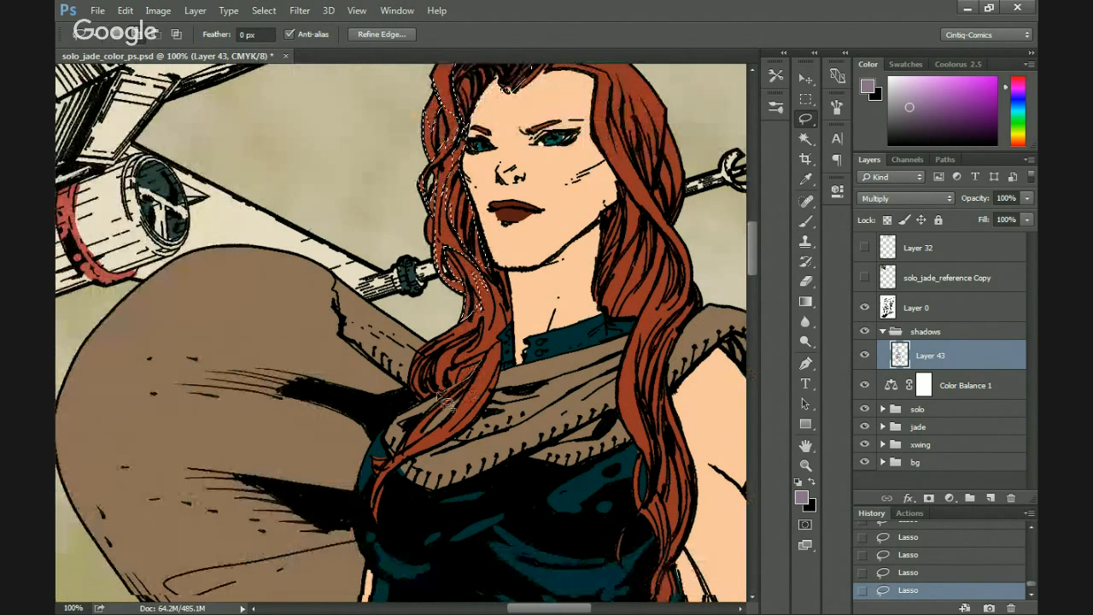
# Add the left-hand locks over the scarf to the selection, fill everything with the muted purple, and deselect.
pyautogui.moveTo(445, 401)
pyautogui.mouseDown()
pyautogui.moveTo(413, 371)
pyautogui.moveTo(424, 352)
pyautogui.moveTo(463, 339)
pyautogui.moveTo(438, 365)
pyautogui.moveTo(442, 382)
pyautogui.moveTo(488, 356)
pyautogui.moveTo(476, 333)
pyautogui.moveTo(515, 327)
pyautogui.mouseUp()
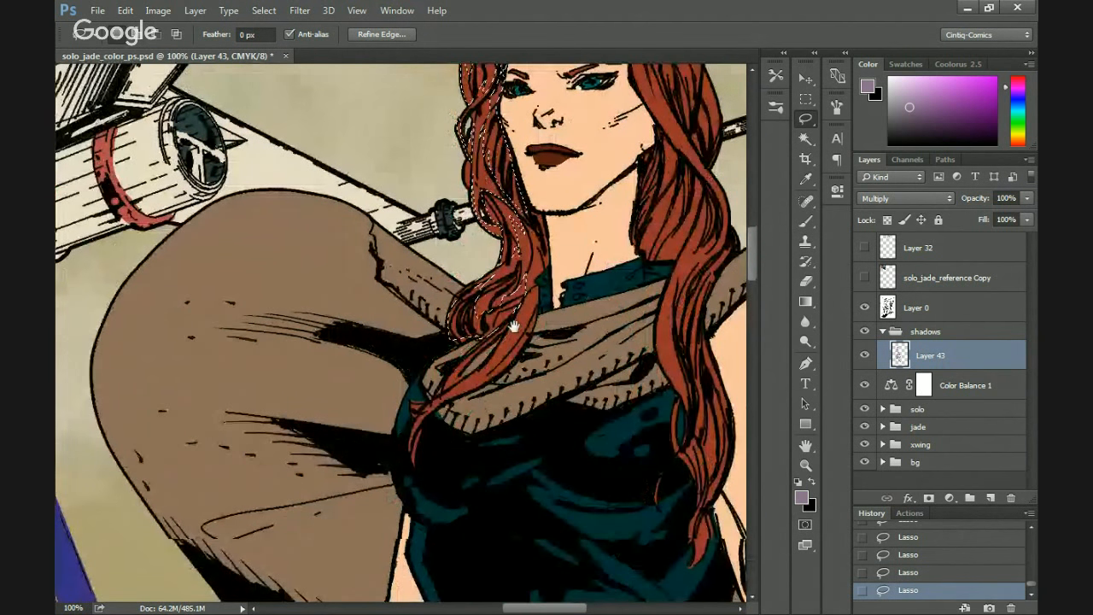
pyautogui.moveTo(414, 402)
pyautogui.mouseDown()
pyautogui.moveTo(417, 455)
pyautogui.moveTo(438, 409)
pyautogui.moveTo(513, 361)
pyautogui.moveTo(547, 295)
pyautogui.mouseUp()
pyautogui.moveTo(484, 319); pyautogui.dragTo(418, 429)
pyautogui.hotkey('alt', 'BackSpace')
pyautogui.moveTo(433, 262); pyautogui.dragTo(378, 335)
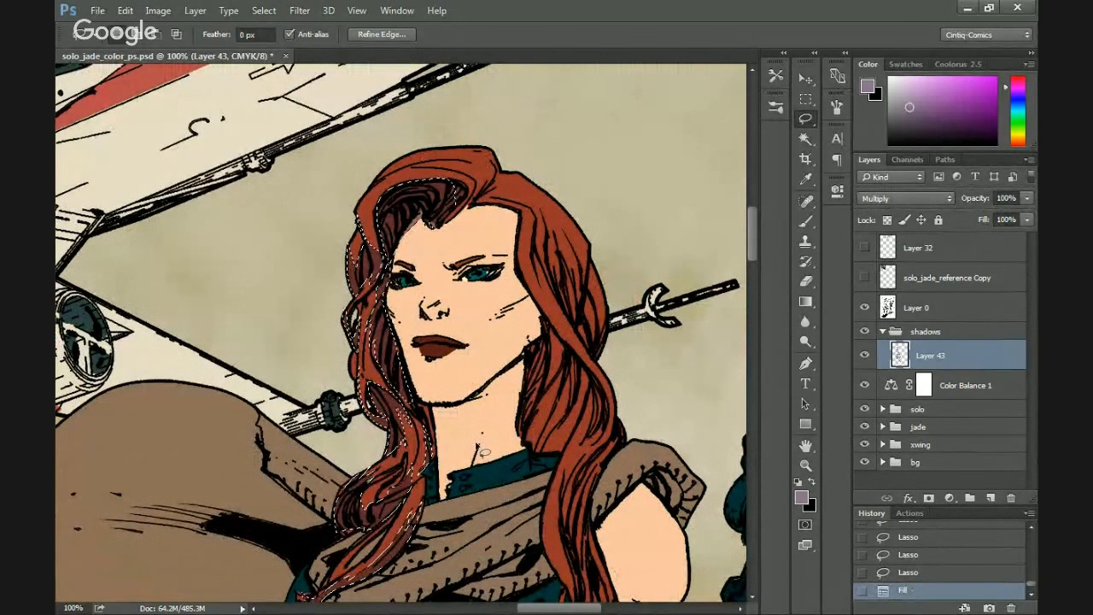
pyautogui.hotkey('ctrl', 'd')
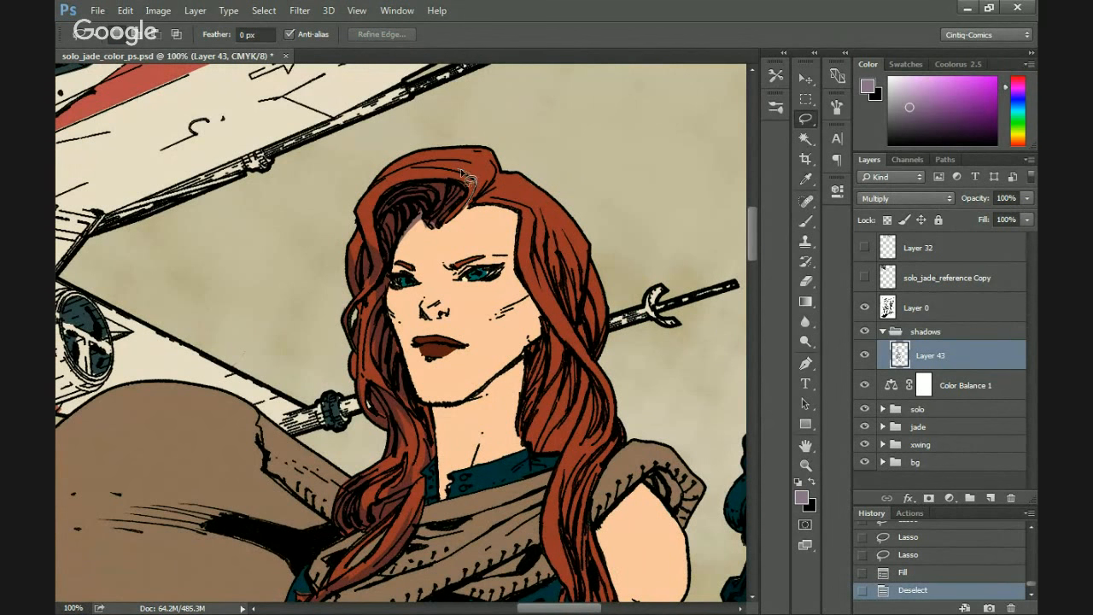
# Lasso shadow shapes from the crown of her hair through the right-hand locks down to their tips.
pyautogui.moveTo(493, 177)
pyautogui.mouseDown()
pyautogui.moveTo(477, 195)
pyautogui.moveTo(540, 215)
pyautogui.moveTo(551, 205)
pyautogui.moveTo(504, 181)
pyautogui.moveTo(472, 205)
pyautogui.moveTo(464, 178)
pyautogui.mouseUp()
pyautogui.moveTo(503, 214)
pyautogui.mouseDown()
pyautogui.moveTo(579, 344)
pyautogui.moveTo(586, 376)
pyautogui.moveTo(538, 274)
pyautogui.moveTo(530, 180)
pyautogui.moveTo(563, 211)
pyautogui.moveTo(554, 265)
pyautogui.moveTo(568, 246)
pyautogui.moveTo(578, 313)
pyautogui.moveTo(539, 249)
pyautogui.moveTo(561, 289)
pyautogui.mouseUp()
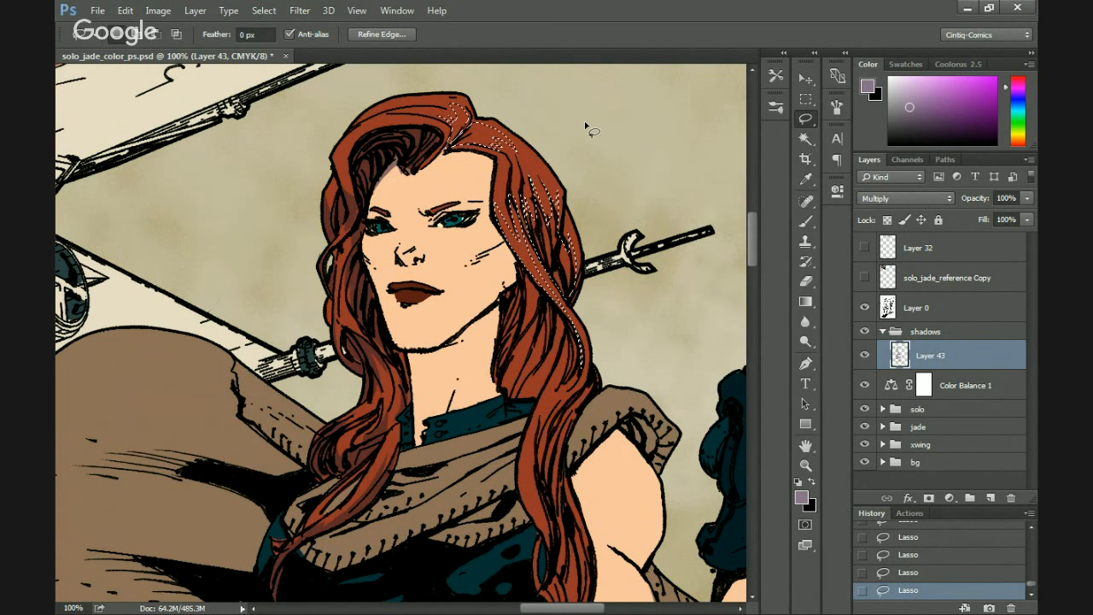
pyautogui.moveTo(542, 232); pyautogui.dragTo(553, 216)
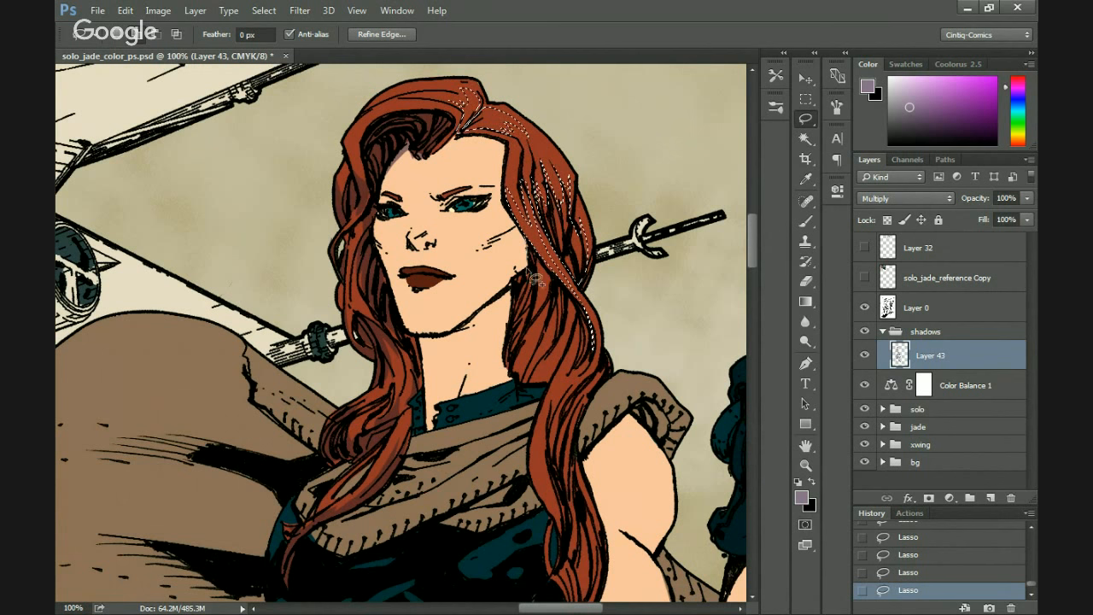
pyautogui.moveTo(531, 256)
pyautogui.mouseDown()
pyautogui.moveTo(510, 370)
pyautogui.moveTo(533, 389)
pyautogui.moveTo(553, 385)
pyautogui.moveTo(553, 301)
pyautogui.moveTo(566, 346)
pyautogui.moveTo(580, 313)
pyautogui.moveTo(531, 257)
pyautogui.mouseUp()
pyautogui.moveTo(524, 354); pyautogui.dragTo(523, 287)
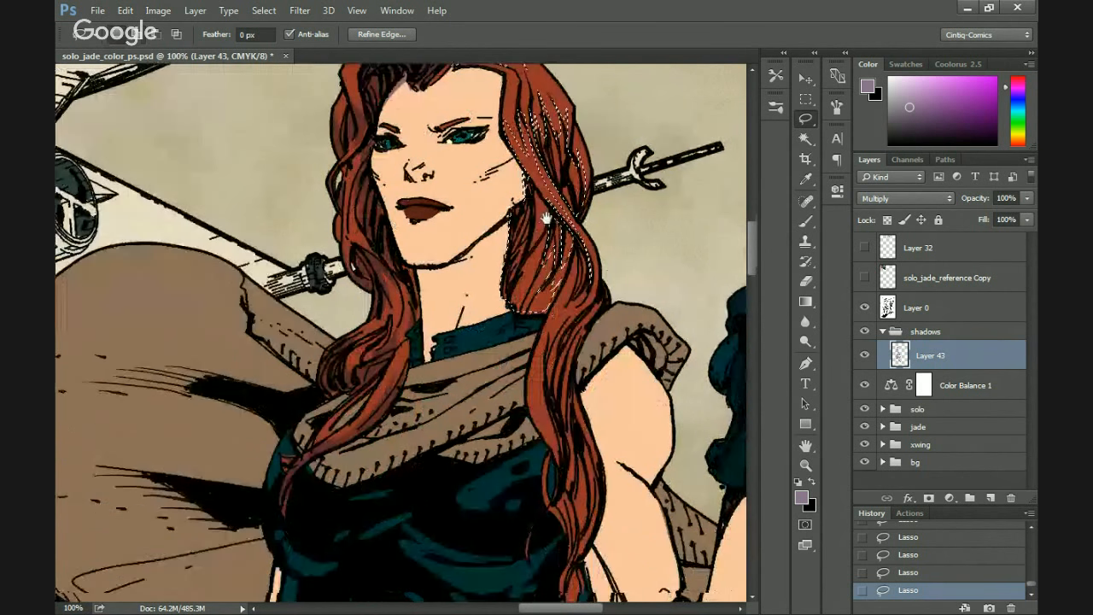
pyautogui.moveTo(564, 365)
pyautogui.mouseDown()
pyautogui.moveTo(568, 509)
pyautogui.moveTo(555, 292)
pyautogui.moveTo(542, 365)
pyautogui.moveTo(542, 267)
pyautogui.moveTo(588, 375)
pyautogui.moveTo(562, 443)
pyautogui.moveTo(571, 352)
pyautogui.moveTo(558, 390)
pyautogui.mouseUp()
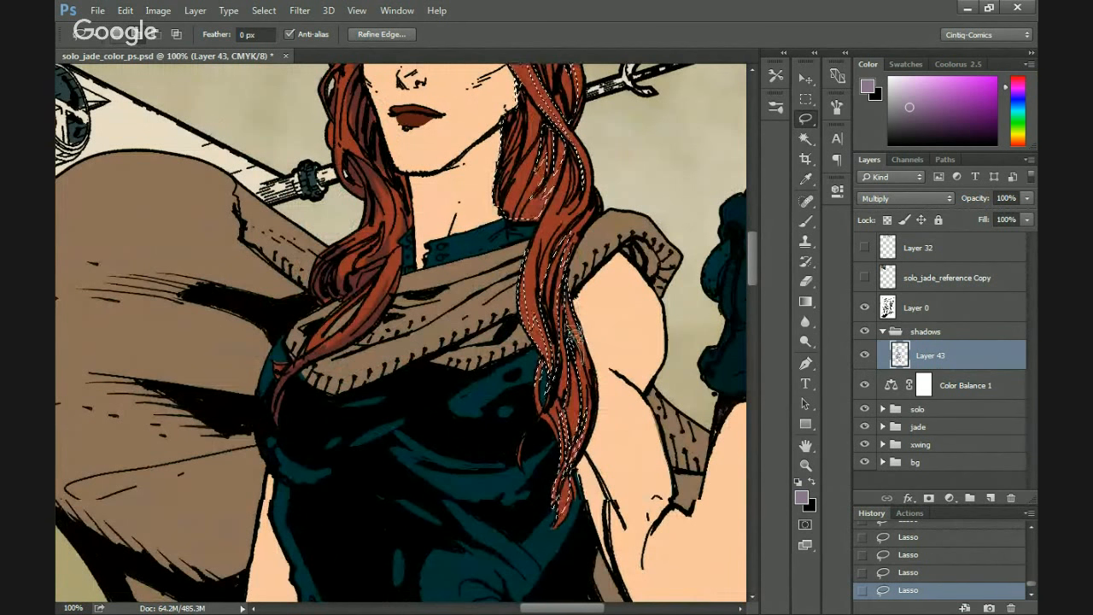
# Fill the selected right-hand hair shadows with the muted purple, then lasso and fill further small shapes near the collar.
pyautogui.hotkey('alt', 'BackSpace')
pyautogui.moveTo(569, 151); pyautogui.dragTo(602, 213)
pyautogui.moveTo(492, 82); pyautogui.dragTo(538, 329)
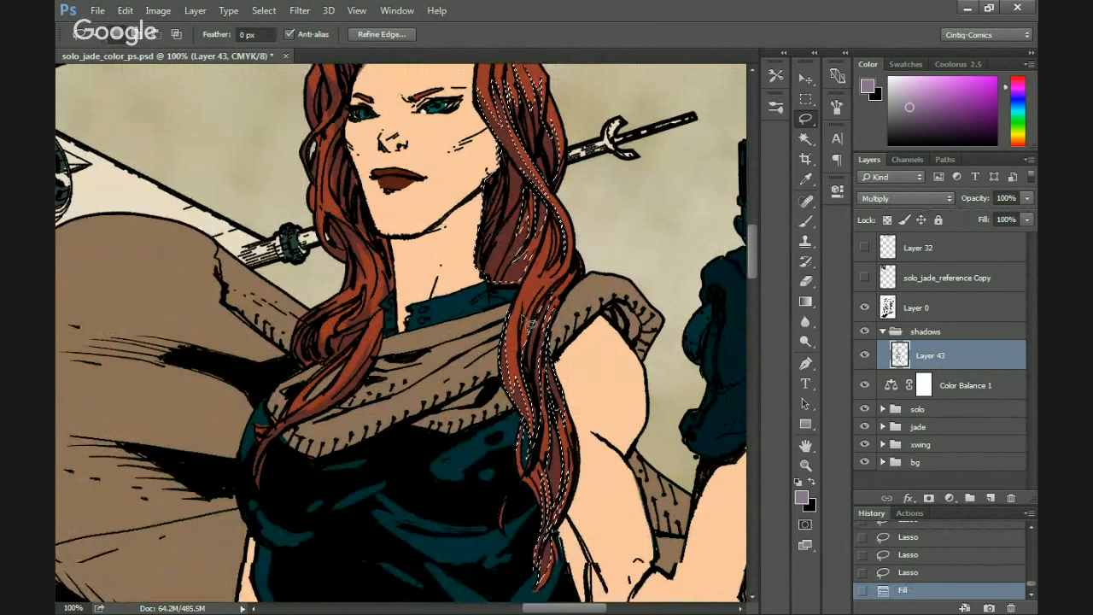
pyautogui.hotkey('alt', 'BackSpace')
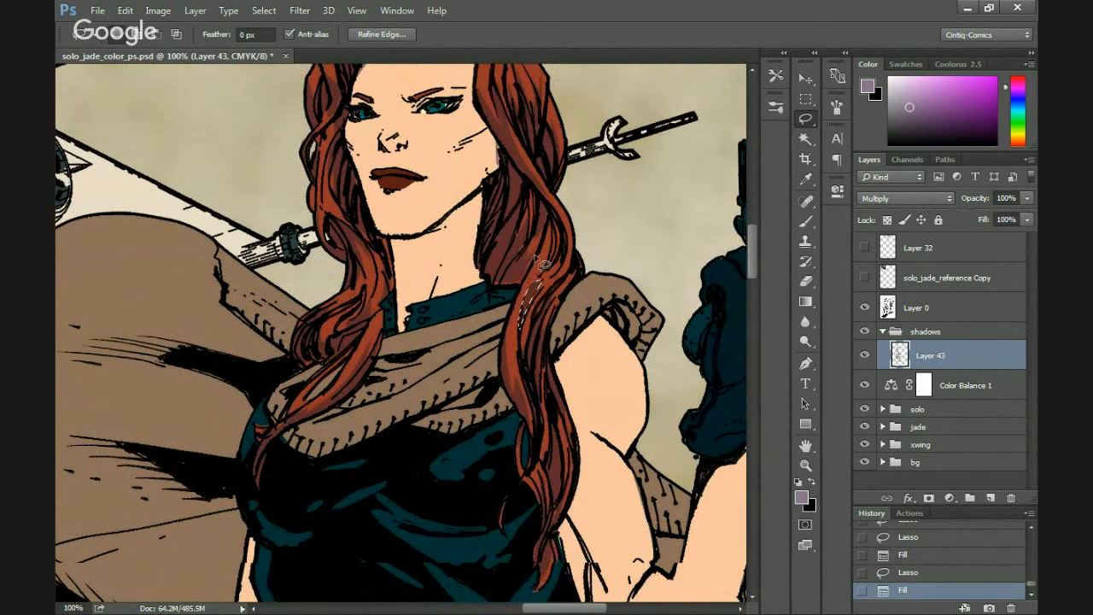
pyautogui.moveTo(502, 280); pyautogui.dragTo(493, 282)
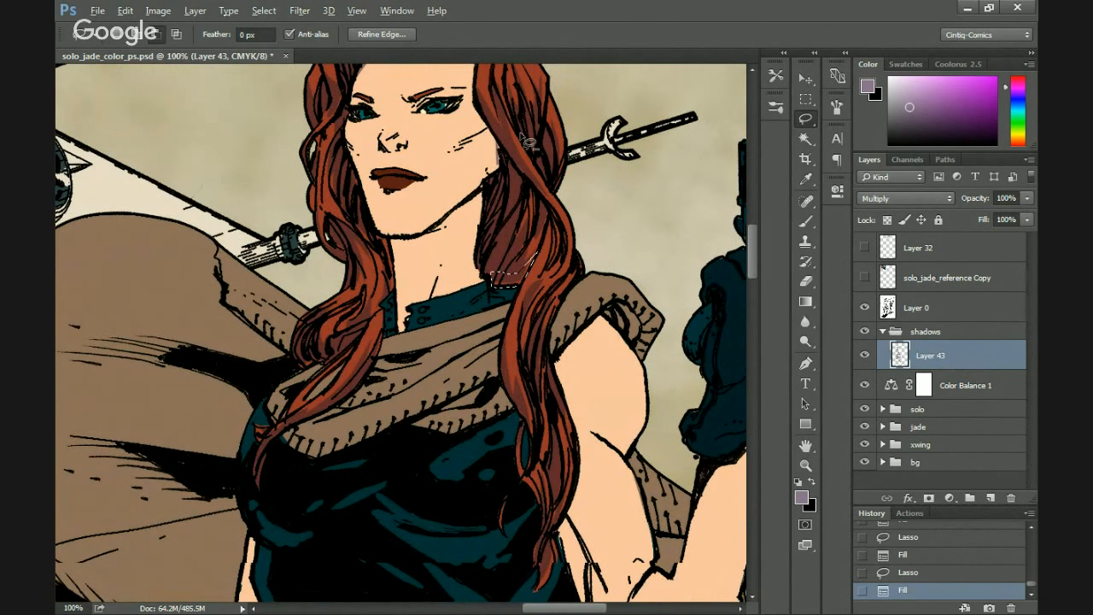
# Lasso and fill a muted purple cast shadow on her neck beneath the jaw, and deselect.
pyautogui.moveTo(469, 205); pyautogui.dragTo(504, 247)
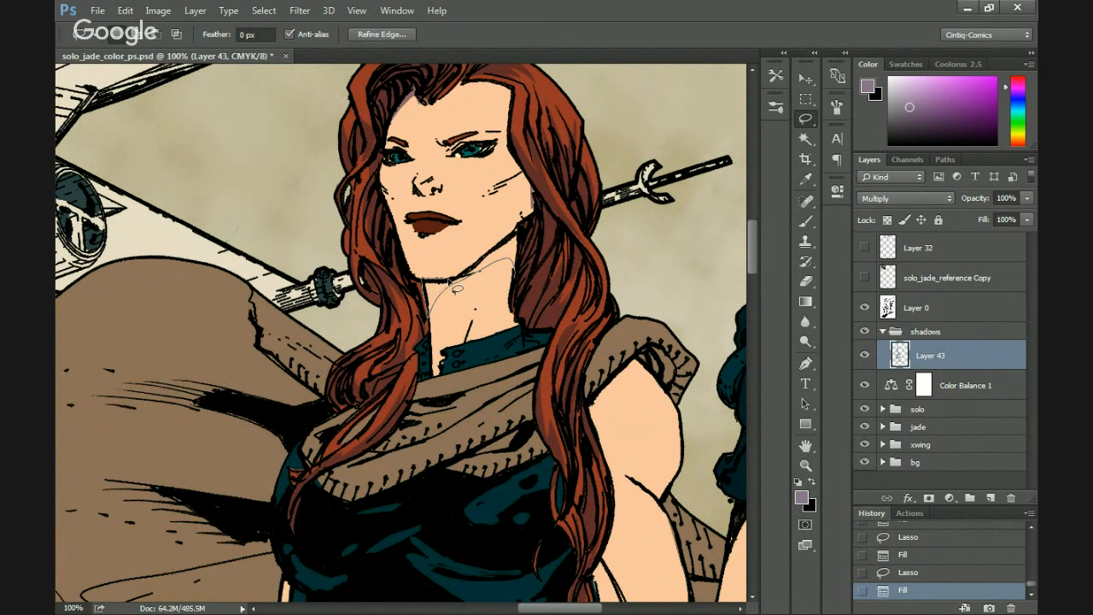
pyautogui.moveTo(528, 256); pyautogui.dragTo(523, 255)
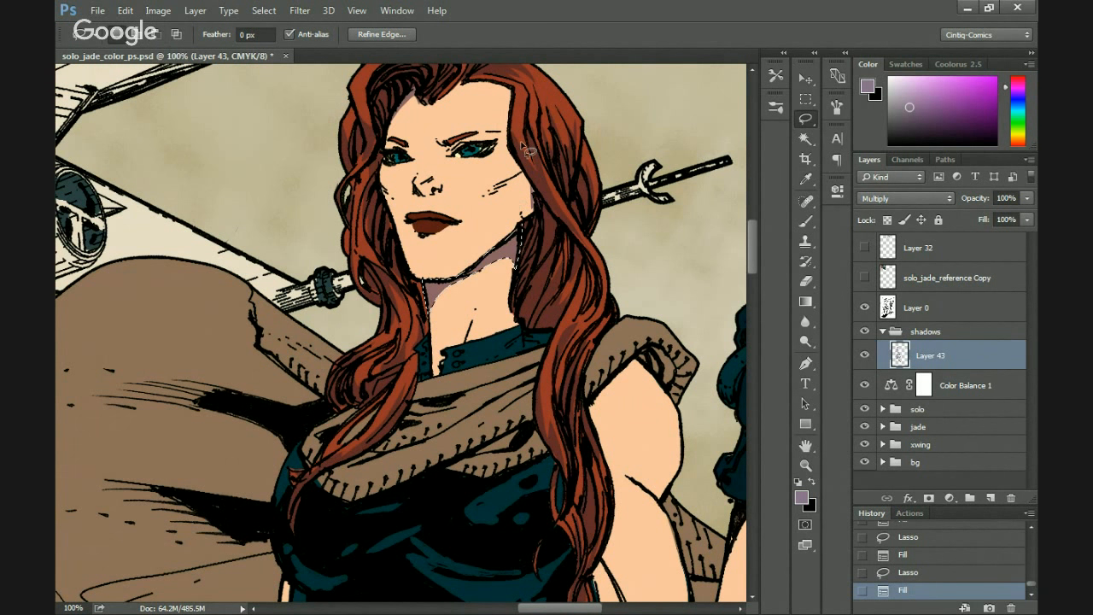
pyautogui.moveTo(391, 249); pyautogui.dragTo(414, 350)
pyautogui.hotkey('ctrl', 'd')
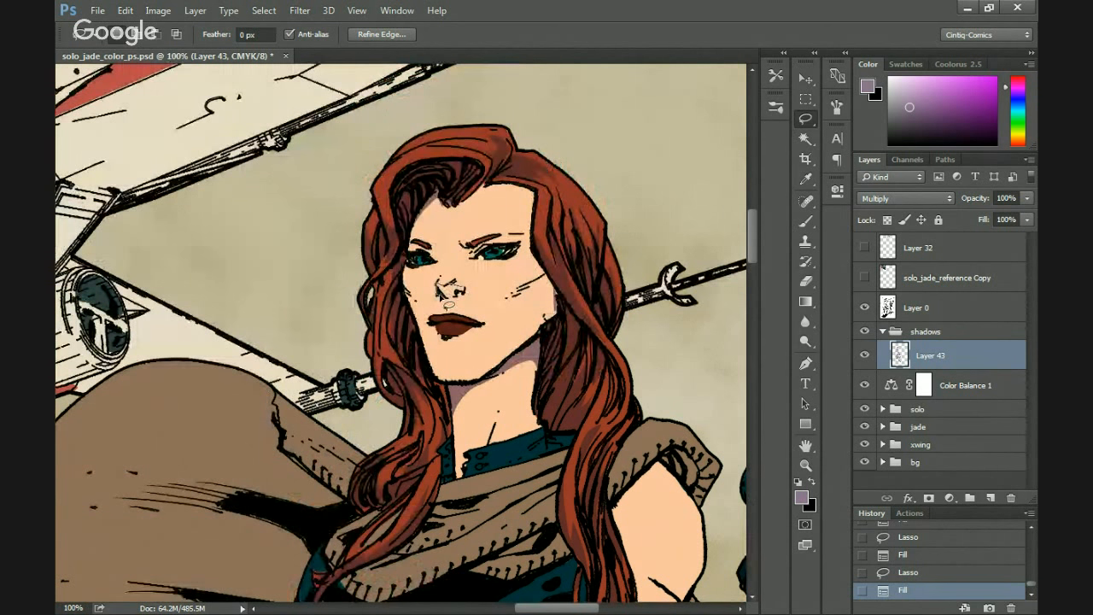
# Lasso and fill small muted purple shadows under her nose and around both eyes, and deselect.
pyautogui.moveTo(469, 297); pyautogui.dragTo(459, 296)
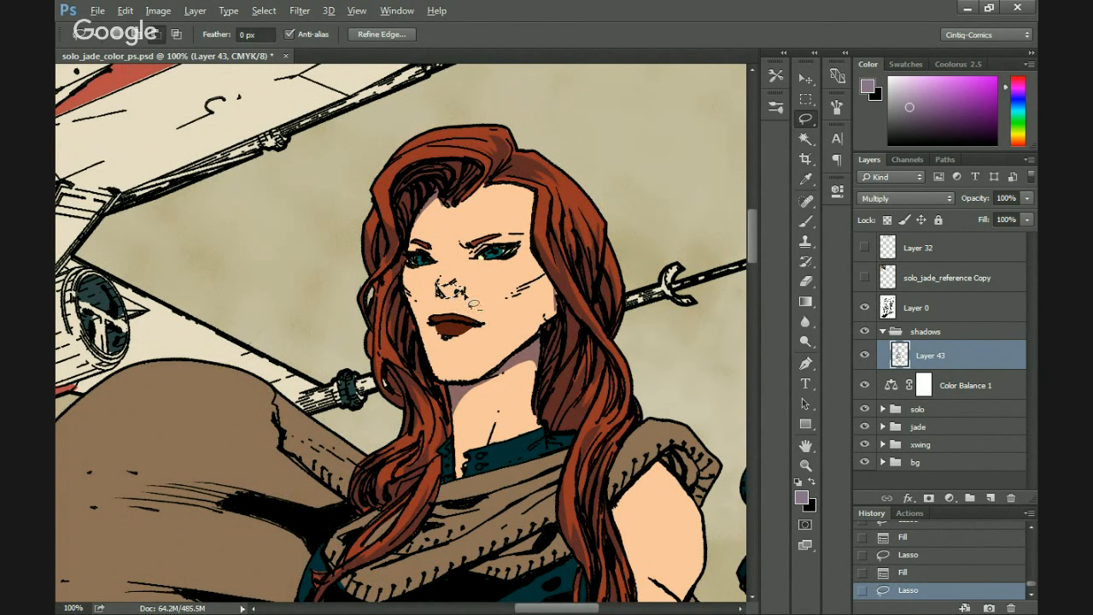
pyautogui.hotkey('alt', 'BackSpace')
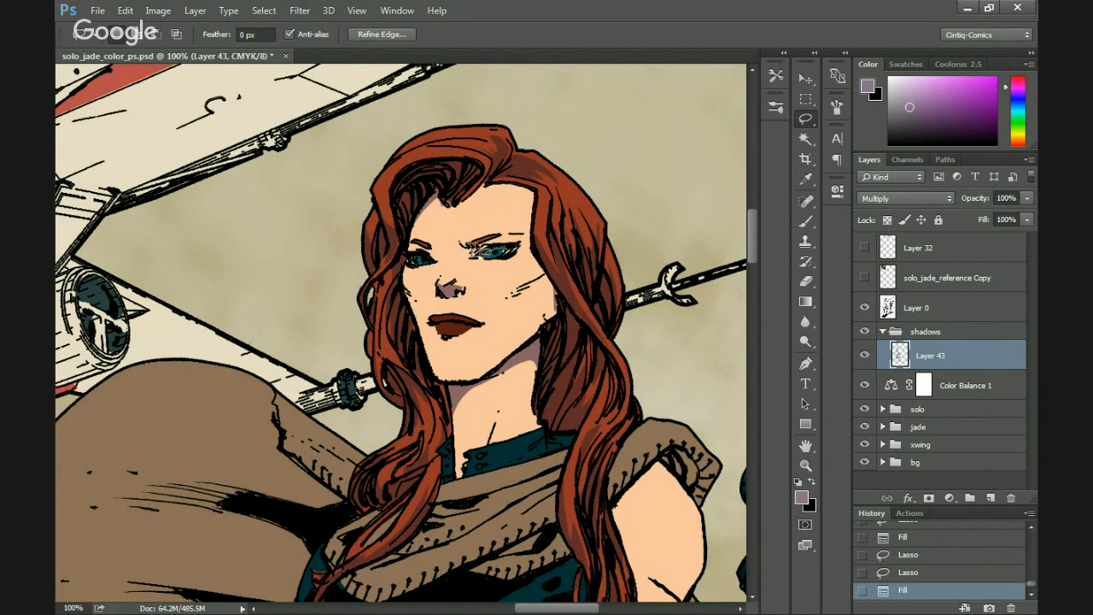
pyautogui.moveTo(512, 247); pyautogui.dragTo(517, 249)
pyautogui.hotkey('alt', 'BackSpace')
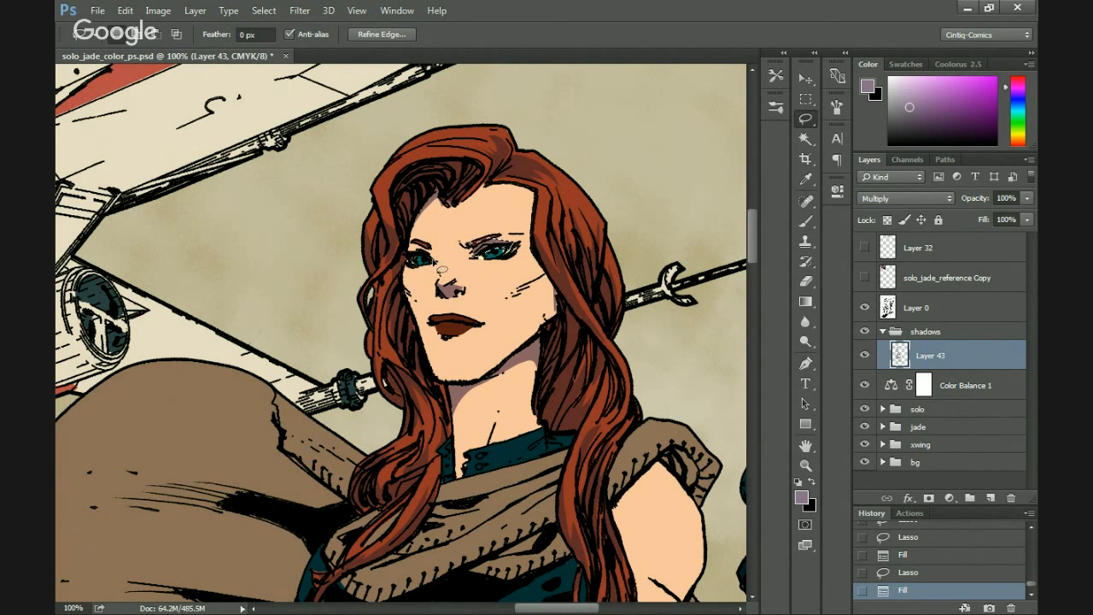
pyautogui.moveTo(439, 258); pyautogui.dragTo(404, 240)
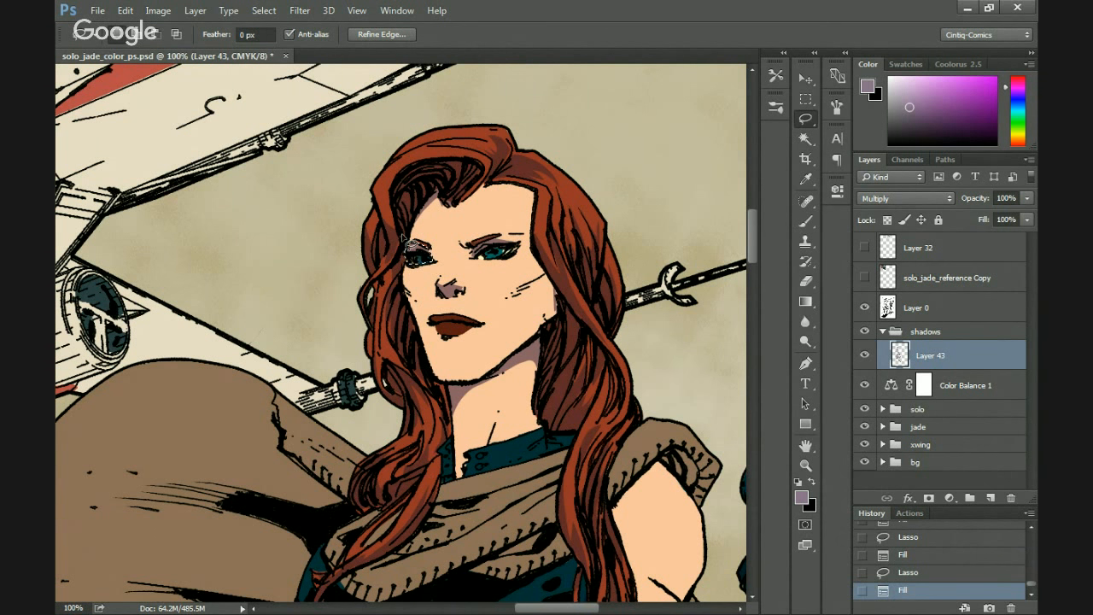
pyautogui.hotkey('ctrl', 'd')
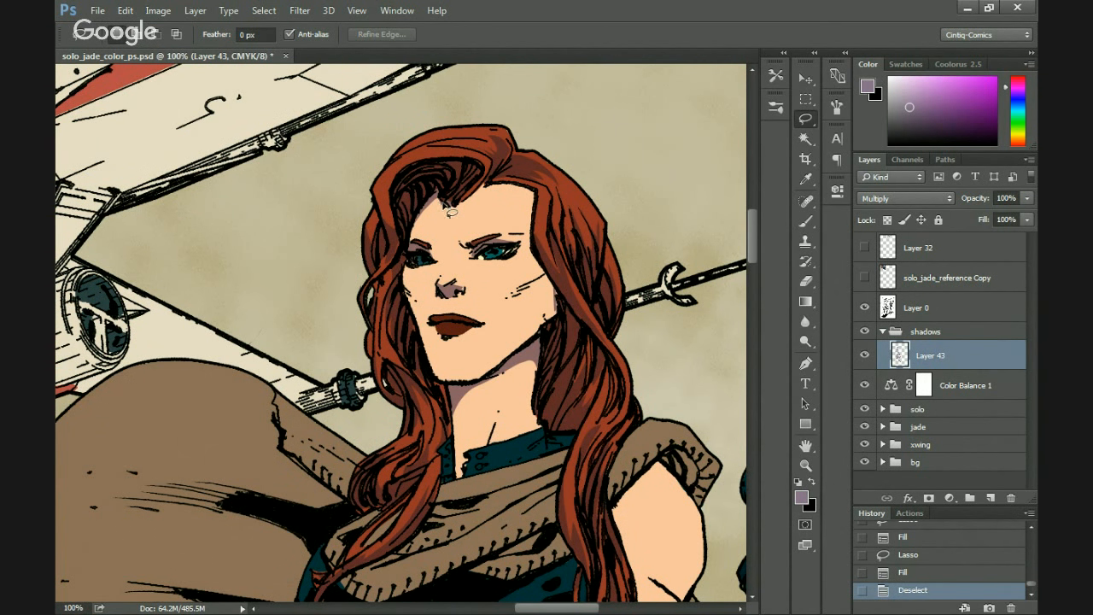
# Fill a narrow muted purple shadow on her face along the left-hand hairline beneath the forelock.
pyautogui.moveTo(445, 202); pyautogui.dragTo(447, 203)
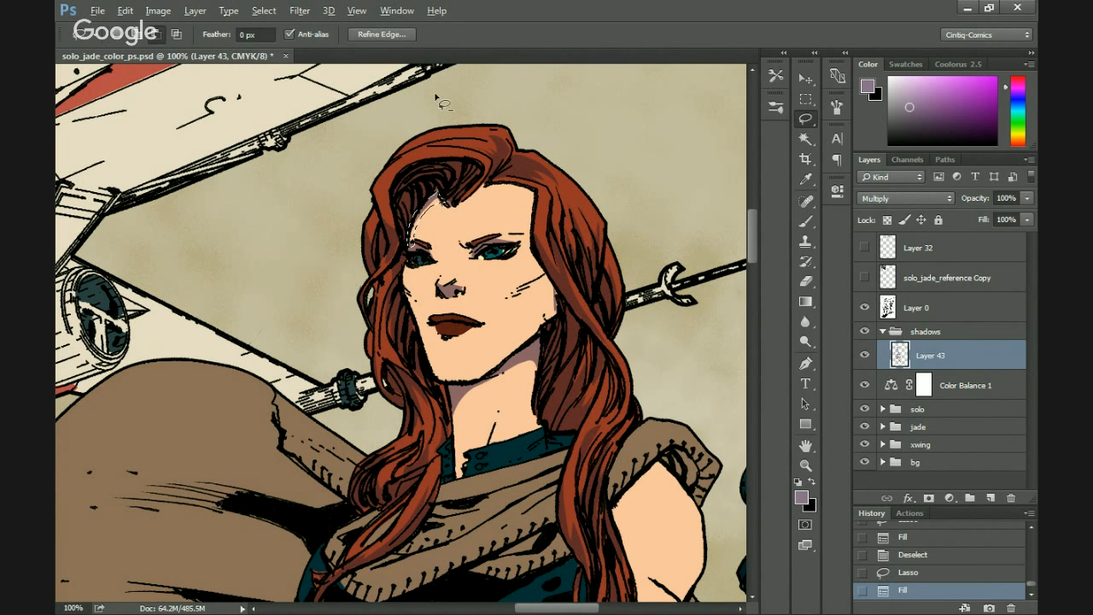
pyautogui.hotkey('alt', 'BackSpace')
pyautogui.hotkey('ctrl', 'h')
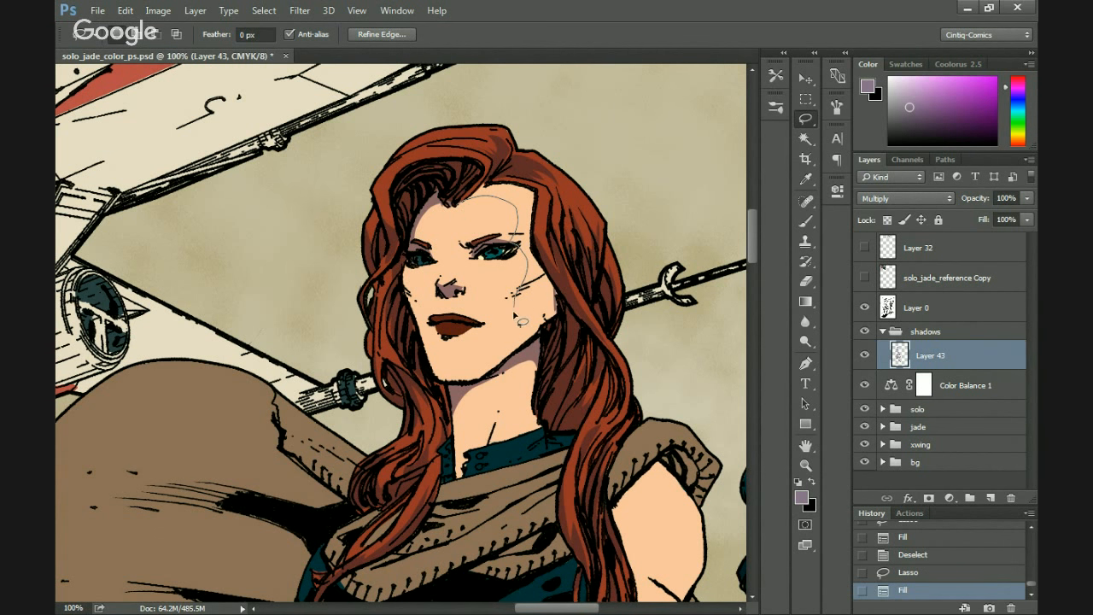
# Lasso the right-hand side of her face from forehead to jaw, fill it with the muted purple, and deselect.
pyautogui.moveTo(540, 353); pyautogui.dragTo(565, 321)
pyautogui.moveTo(487, 198)
pyautogui.mouseDown()
pyautogui.moveTo(509, 175)
pyautogui.moveTo(525, 209)
pyautogui.mouseUp()
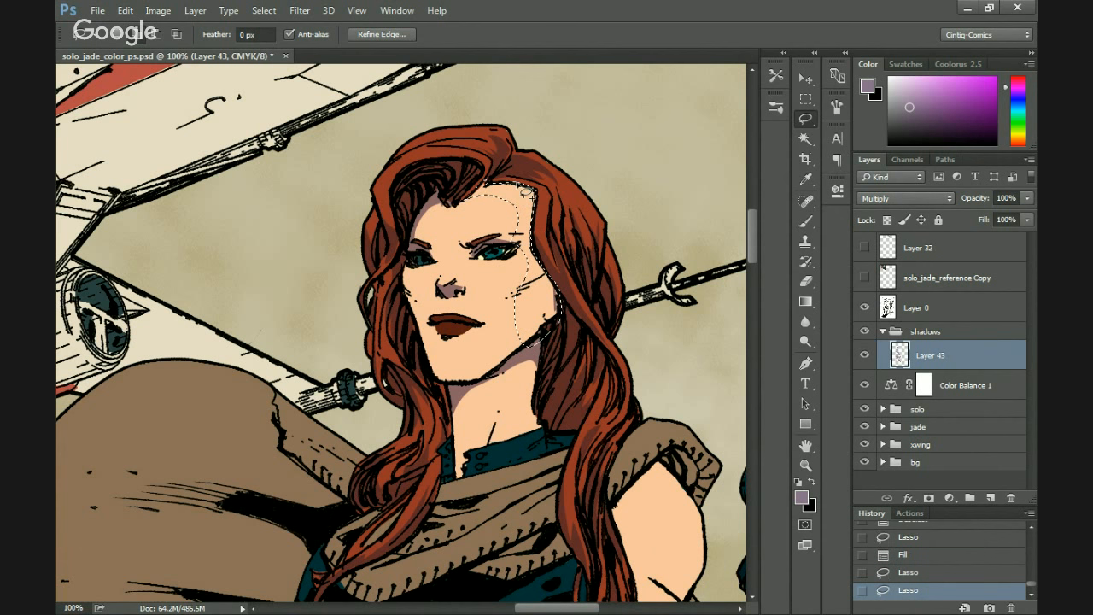
pyautogui.hotkey('alt', 'BackSpace')
pyautogui.hotkey('ctrl', 'd')
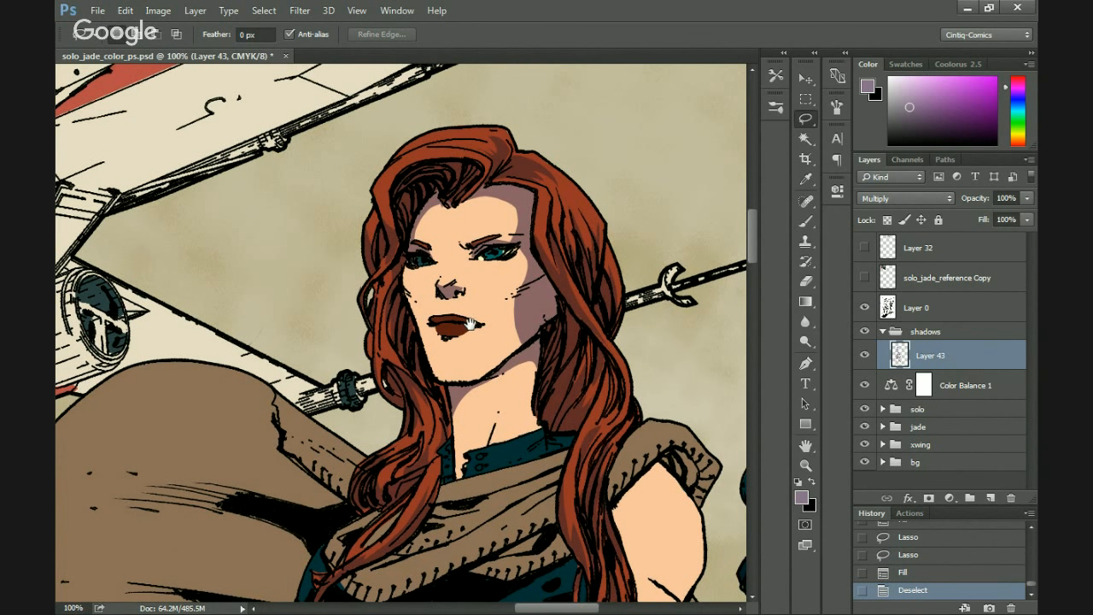
# Lasso and fill an additional muted purple shadow from her cheek along the jawline, and deselect.
pyautogui.moveTo(511, 297)
pyautogui.mouseDown()
pyautogui.moveTo(538, 265)
pyautogui.moveTo(510, 349)
pyautogui.moveTo(567, 315)
pyautogui.moveTo(552, 267)
pyautogui.mouseUp()
pyautogui.hotkey('alt', 'BackSpace')
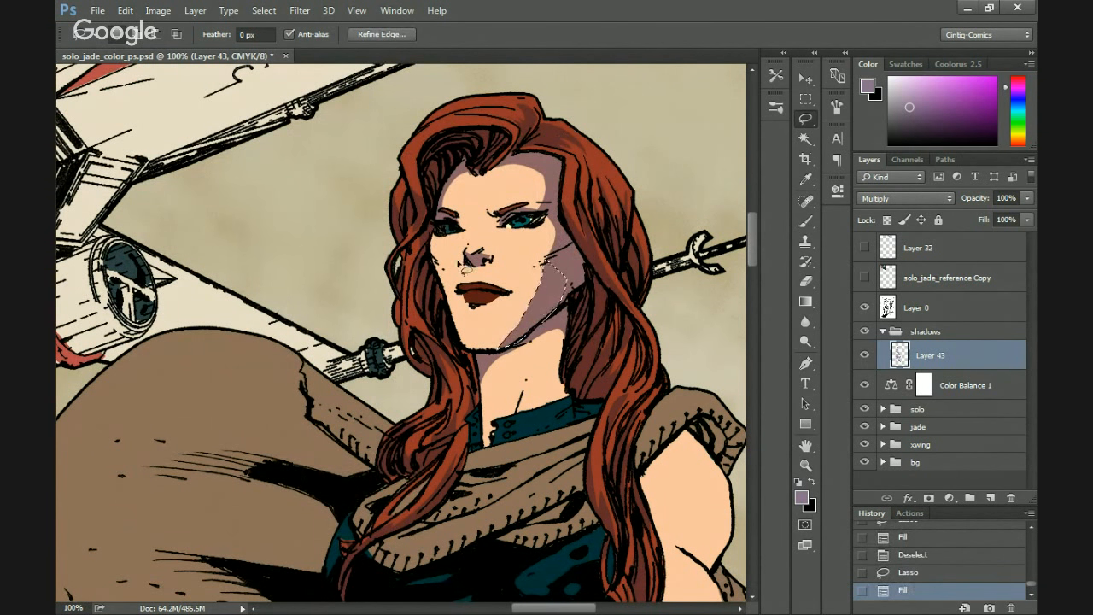
pyautogui.hotkey('ctrl', 'd')
pyautogui.hotkey('ctrl', 'd')
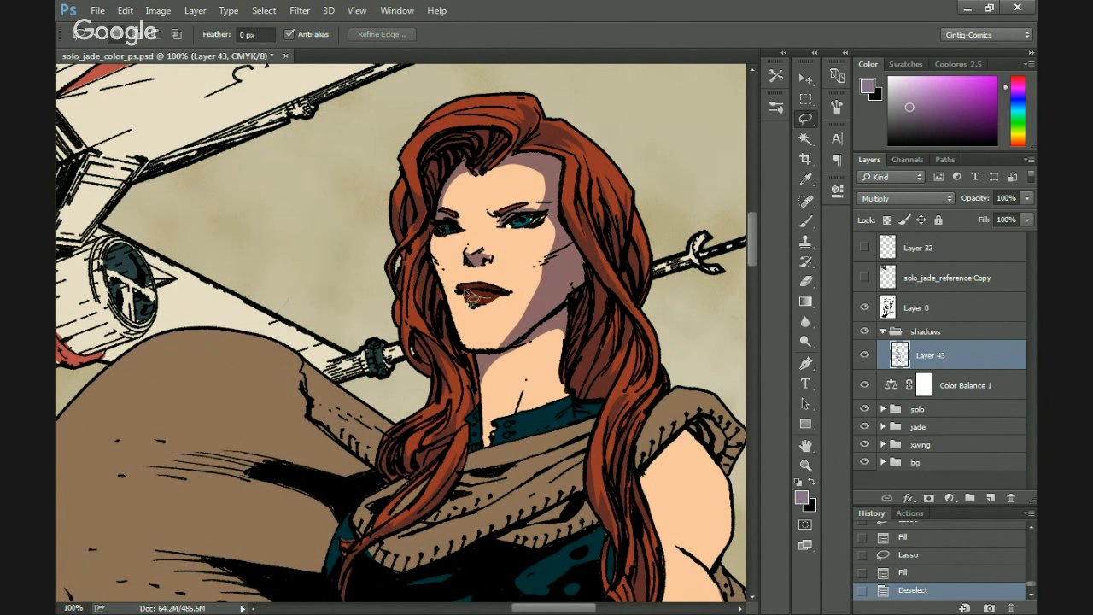
# Lasso and fill small muted purple shadows on her lower lip and left-hand cheek edge, and deselect.
pyautogui.moveTo(485, 314); pyautogui.dragTo(483, 312)
pyautogui.hotkey('alt', 'BackSpace')
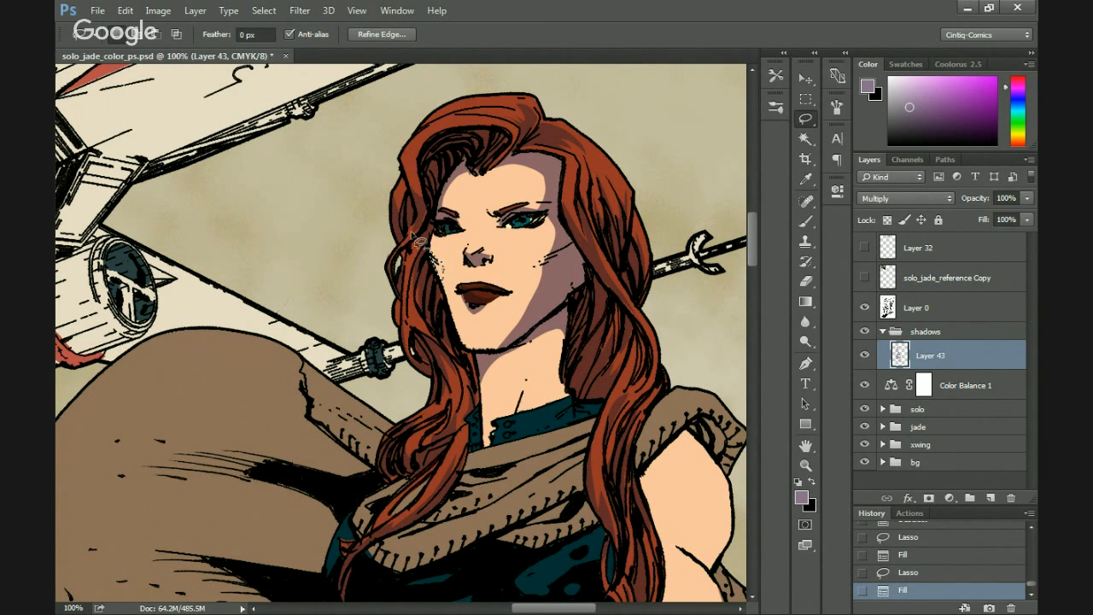
pyautogui.hotkey('ctrl', 'd')
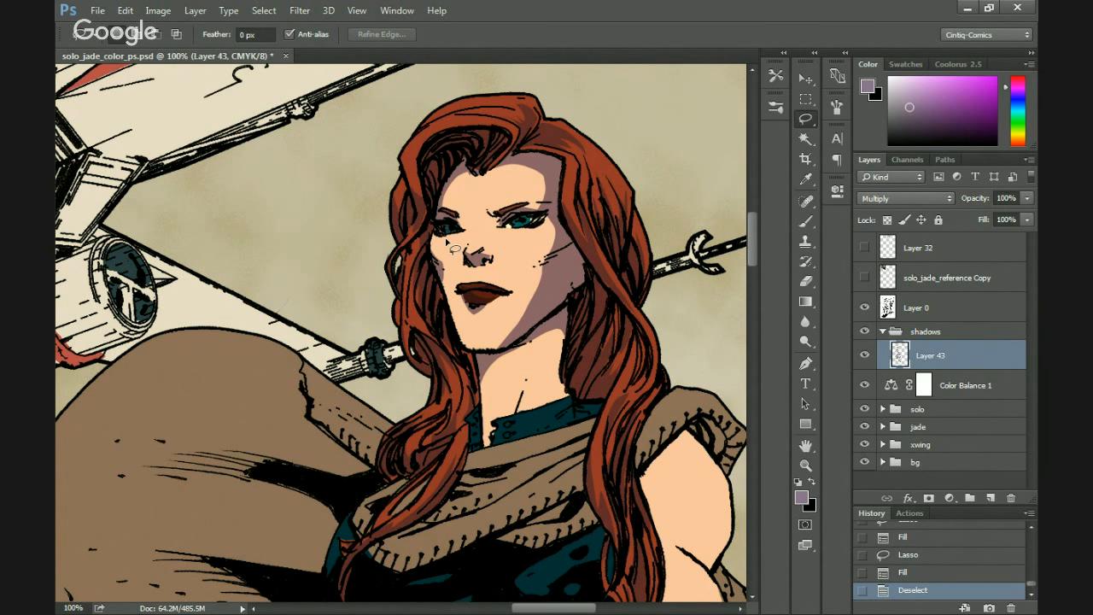
# Erase a small bit of the shadow on the red-haired woman's face beside her nose.
pyautogui.press('e')
pyautogui.moveTo(461, 257); pyautogui.dragTo(472, 251)
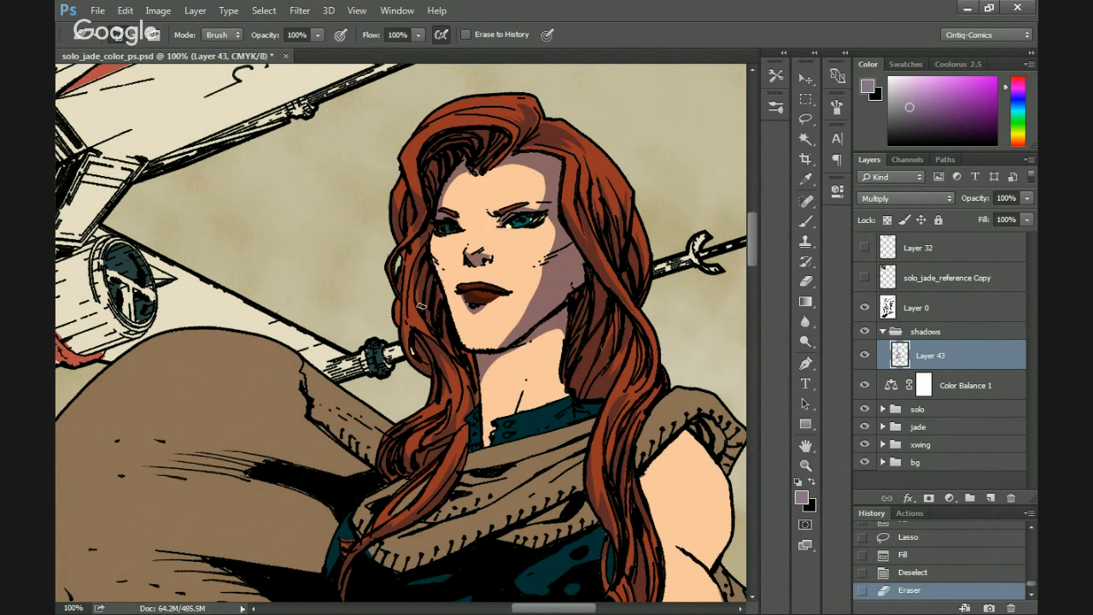
pyautogui.press('b')
# Lasso and fill muted purple shadows down the left-hand side of her neck and on the teal collar, and deselect.
pyautogui.scroll(-2, 512, 213)
pyautogui.press('l')
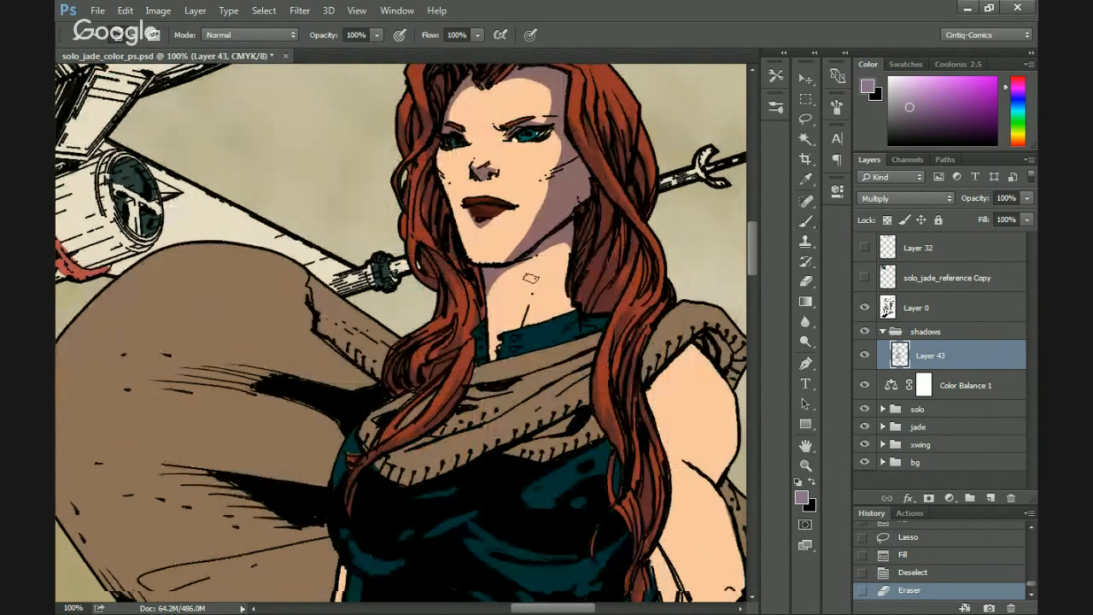
pyautogui.moveTo(521, 320)
pyautogui.mouseDown()
pyautogui.moveTo(504, 325)
pyautogui.moveTo(492, 277)
pyautogui.mouseUp()
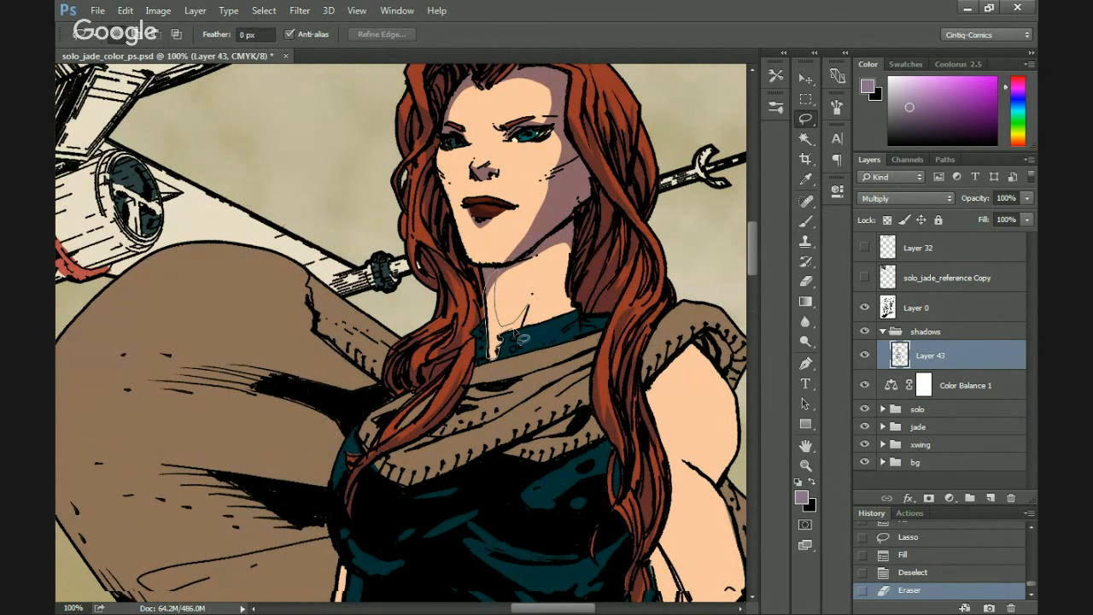
pyautogui.moveTo(515, 333); pyautogui.dragTo(513, 338)
pyautogui.hotkey('alt', 'BackSpace')
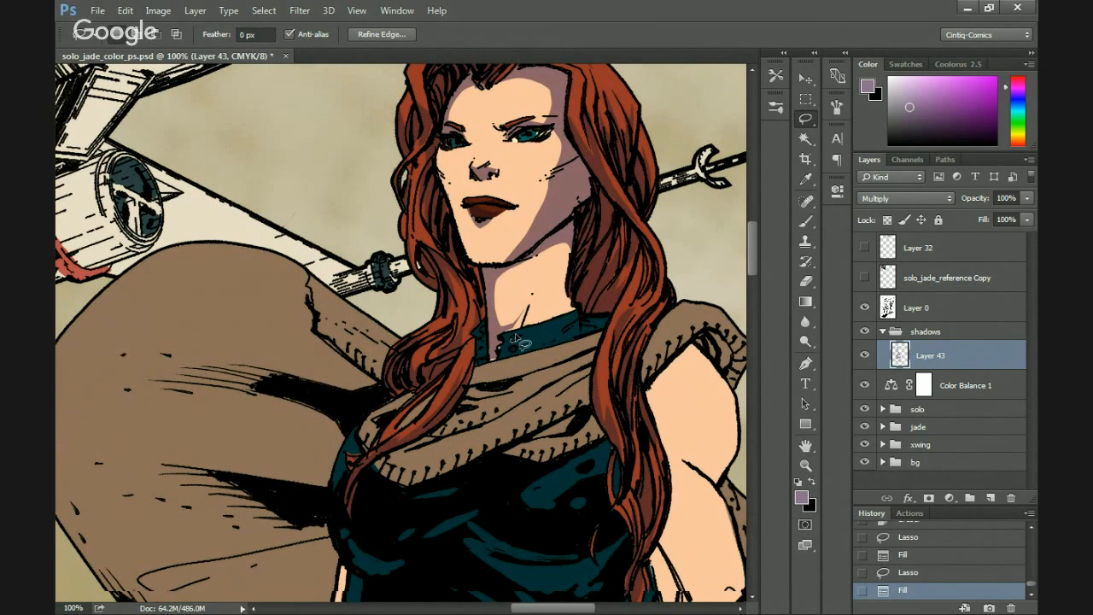
pyautogui.moveTo(547, 336)
pyautogui.mouseDown()
pyautogui.moveTo(591, 311)
pyautogui.moveTo(601, 331)
pyautogui.moveTo(553, 345)
pyautogui.mouseUp()
pyautogui.hotkey('alt', 'BackSpace')
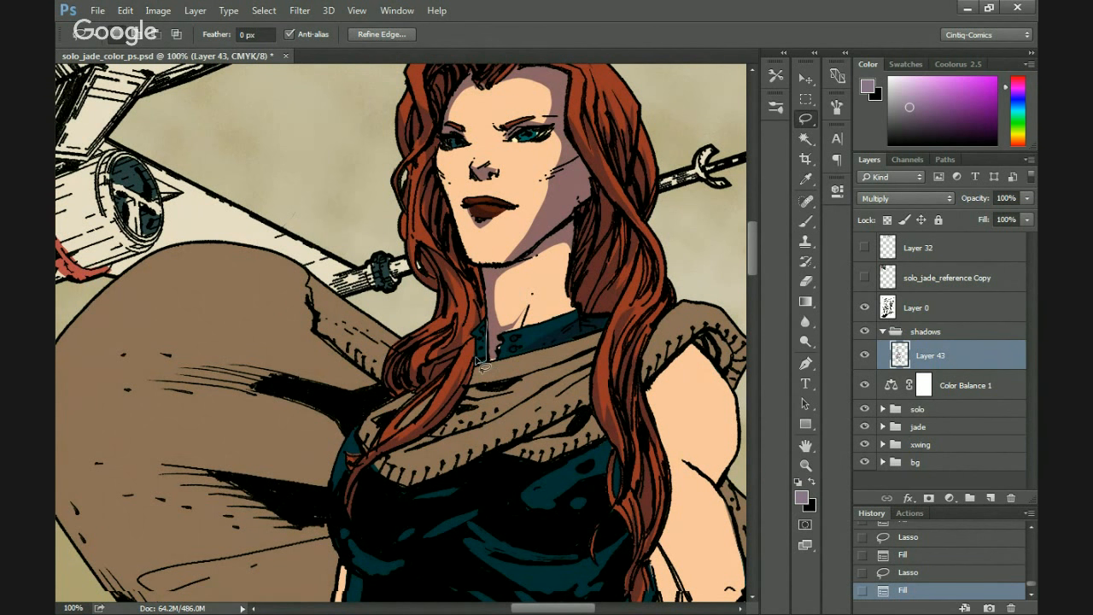
pyautogui.hotkey('ctrl', 'd')
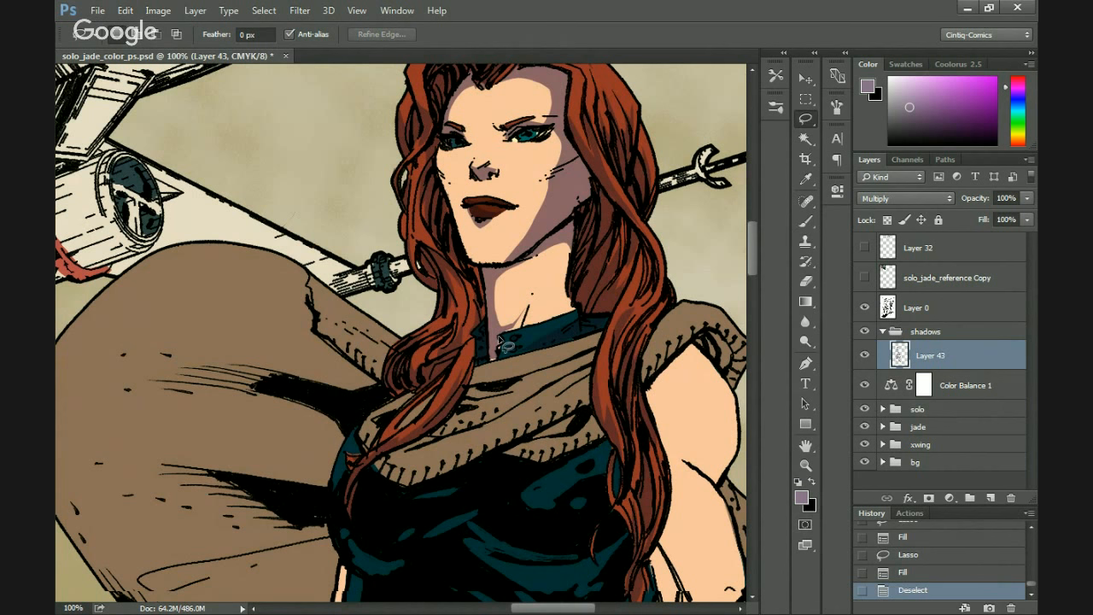
# Lasso the shadow areas along the scarf's front folds and stitched edge, combining them into one selection.
pyautogui.press('b')
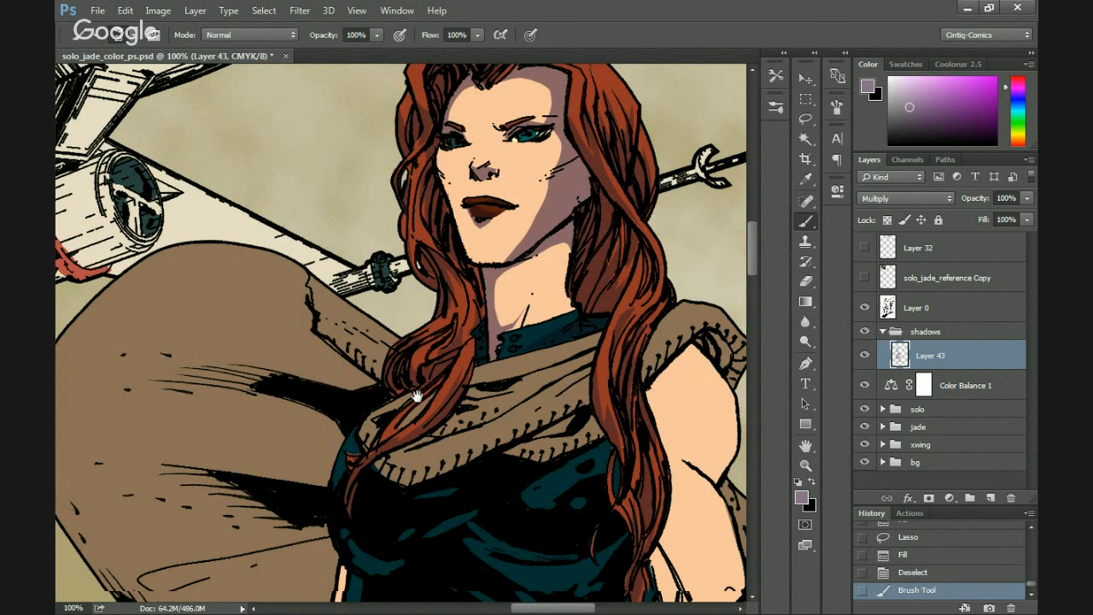
pyautogui.moveTo(417, 396); pyautogui.dragTo(434, 311)
pyautogui.press('l')
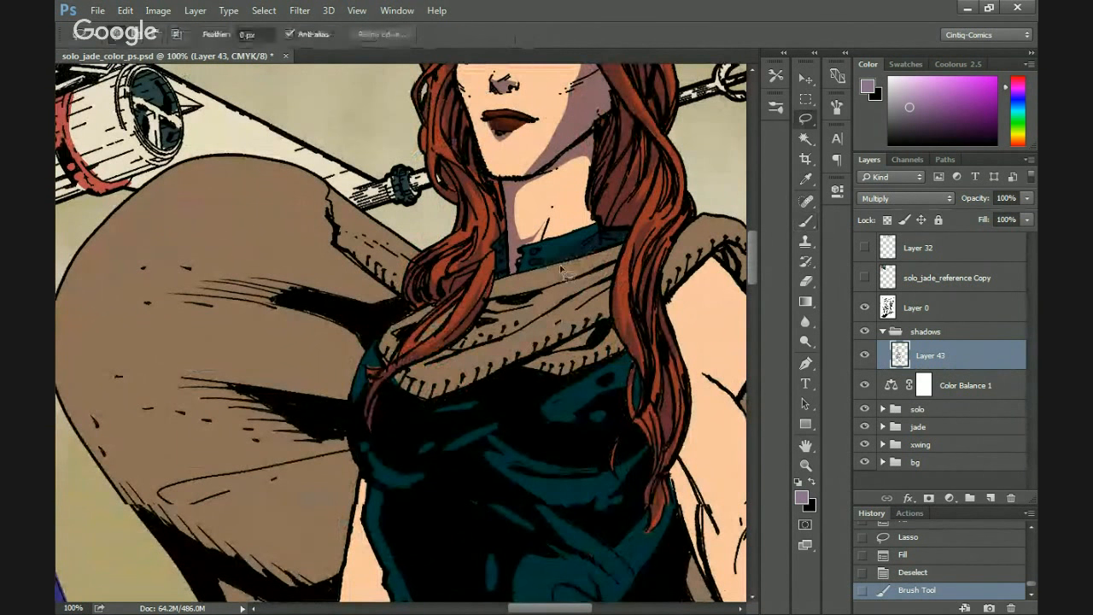
pyautogui.moveTo(562, 270)
pyautogui.mouseDown()
pyautogui.moveTo(522, 290)
pyautogui.moveTo(624, 256)
pyautogui.moveTo(624, 246)
pyautogui.moveTo(590, 284)
pyautogui.mouseUp()
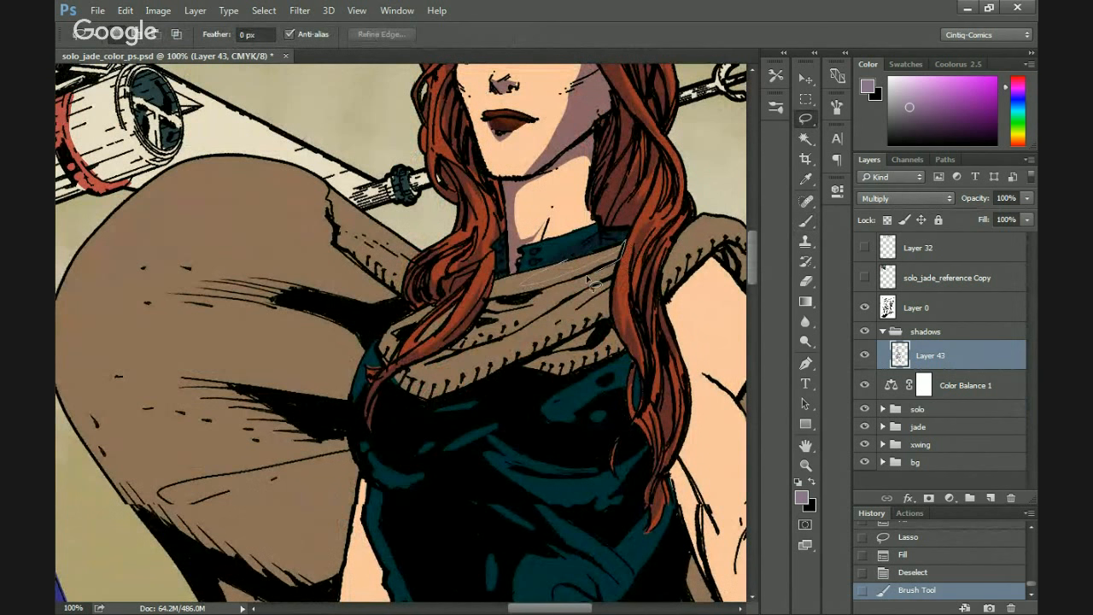
pyautogui.moveTo(498, 294)
pyautogui.mouseDown()
pyautogui.moveTo(609, 281)
pyautogui.moveTo(596, 302)
pyautogui.moveTo(612, 290)
pyautogui.moveTo(465, 369)
pyautogui.moveTo(429, 356)
pyautogui.moveTo(393, 366)
pyautogui.moveTo(415, 400)
pyautogui.moveTo(533, 361)
pyautogui.moveTo(613, 319)
pyautogui.mouseUp()
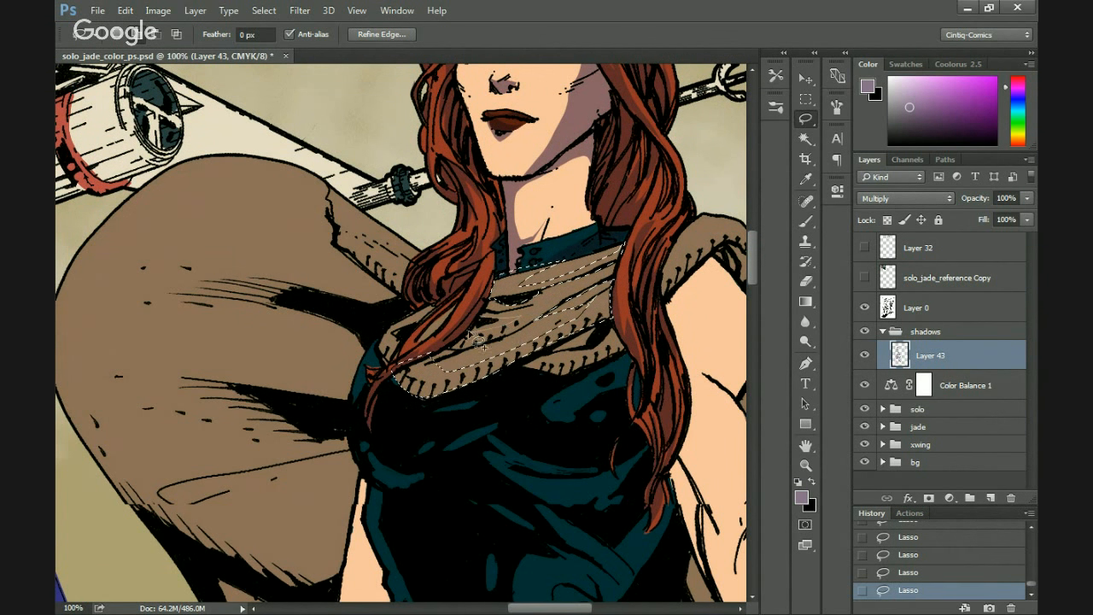
pyautogui.moveTo(436, 320)
pyautogui.mouseDown()
pyautogui.moveTo(382, 329)
pyautogui.moveTo(393, 367)
pyautogui.moveTo(418, 346)
pyautogui.mouseUp()
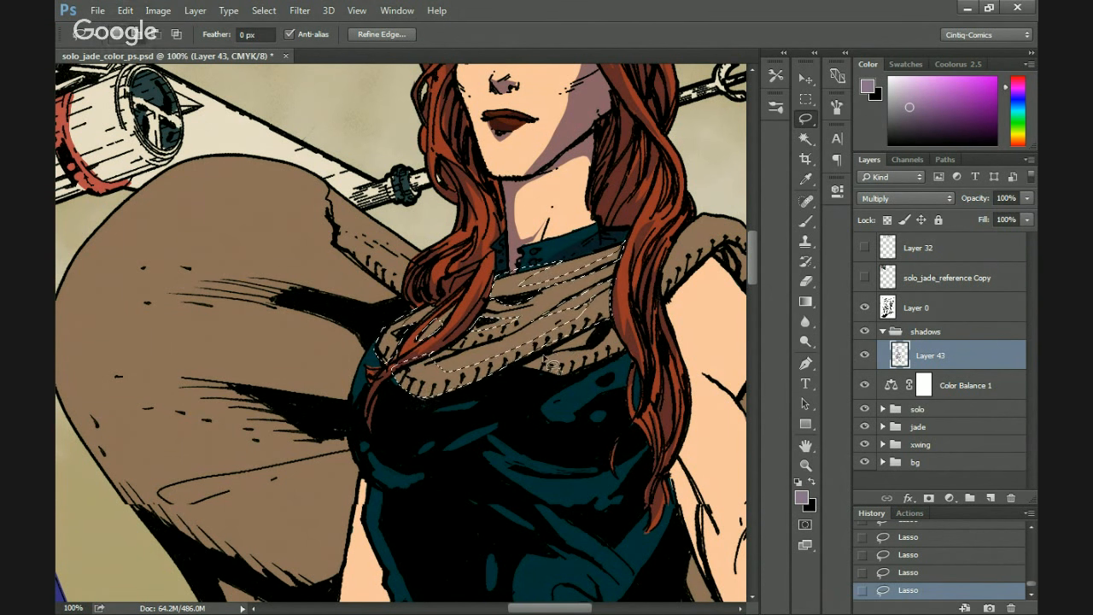
# Add the scarf's lower stitched flap and shoulder drape to the selection, fill it with muted purple, deselect, and save the file.
pyautogui.moveTo(630, 351)
pyautogui.mouseDown()
pyautogui.moveTo(551, 387)
pyautogui.moveTo(521, 376)
pyautogui.moveTo(603, 345)
pyautogui.mouseUp()
pyautogui.moveTo(512, 362); pyautogui.dragTo(360, 414)
pyautogui.moveTo(537, 303)
pyautogui.mouseDown()
pyautogui.moveTo(577, 285)
pyautogui.moveTo(603, 314)
pyautogui.moveTo(612, 304)
pyautogui.moveTo(625, 313)
pyautogui.moveTo(607, 363)
pyautogui.moveTo(571, 319)
pyautogui.moveTo(514, 362)
pyautogui.moveTo(537, 303)
pyautogui.mouseUp()
pyautogui.hotkey('alt', 'BackSpace')
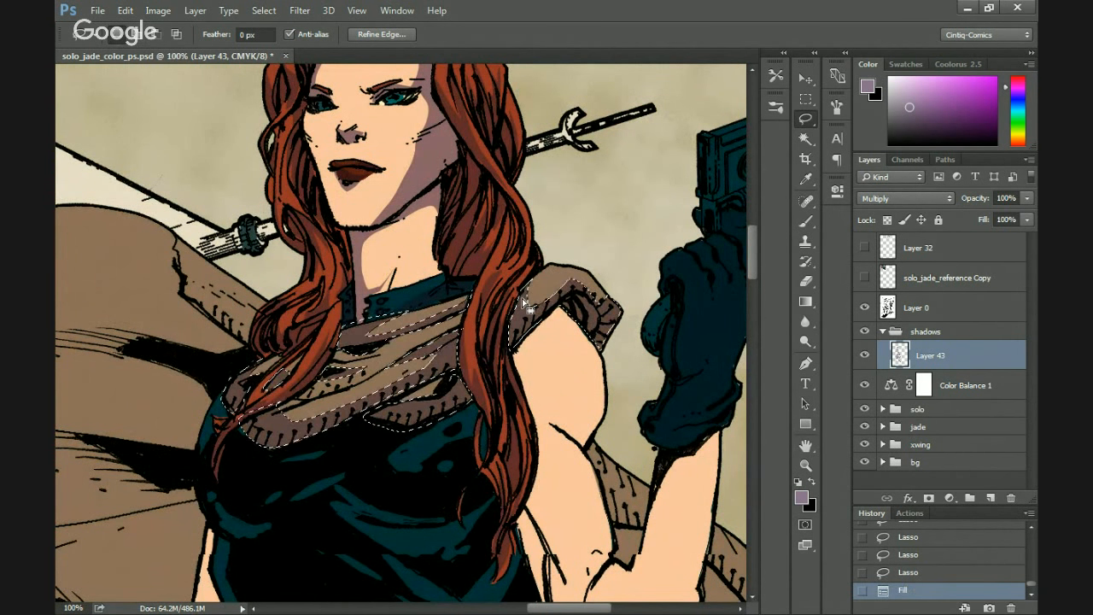
pyautogui.hotkey('ctrl', 'd')
pyautogui.hotkey('ctrl', 's')
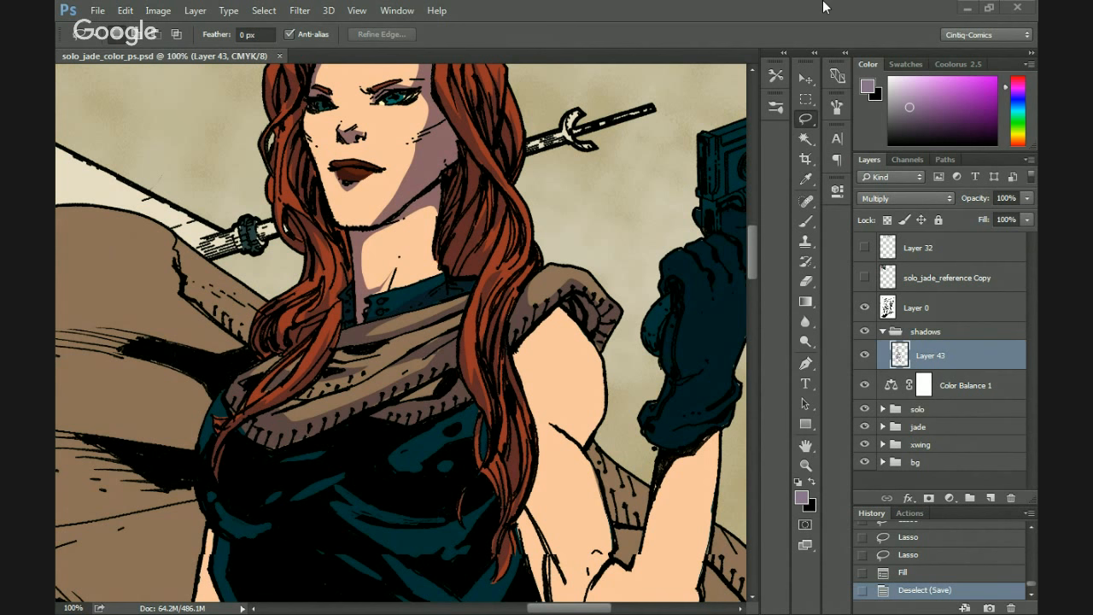
# Hide the panels and place a narrowed second window of the document beside the main view, showing the whole illustration at 12.5%.
pyautogui.moveTo(485, 287); pyautogui.dragTo(412, 315)
pyautogui.click(863, 246)
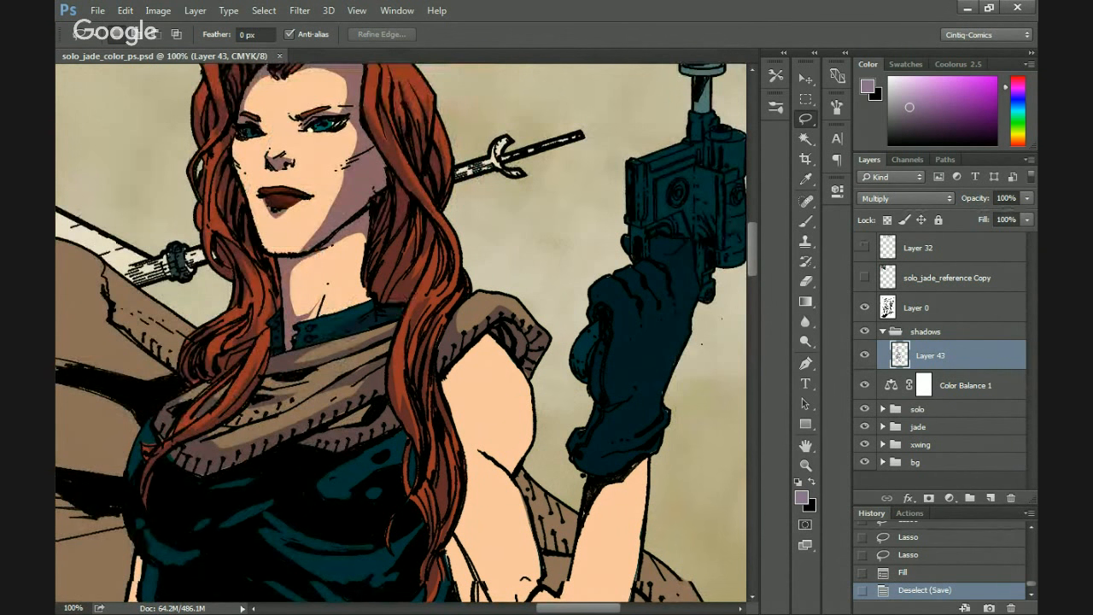
pyautogui.moveTo(832, 238); pyautogui.dragTo(455, 139)
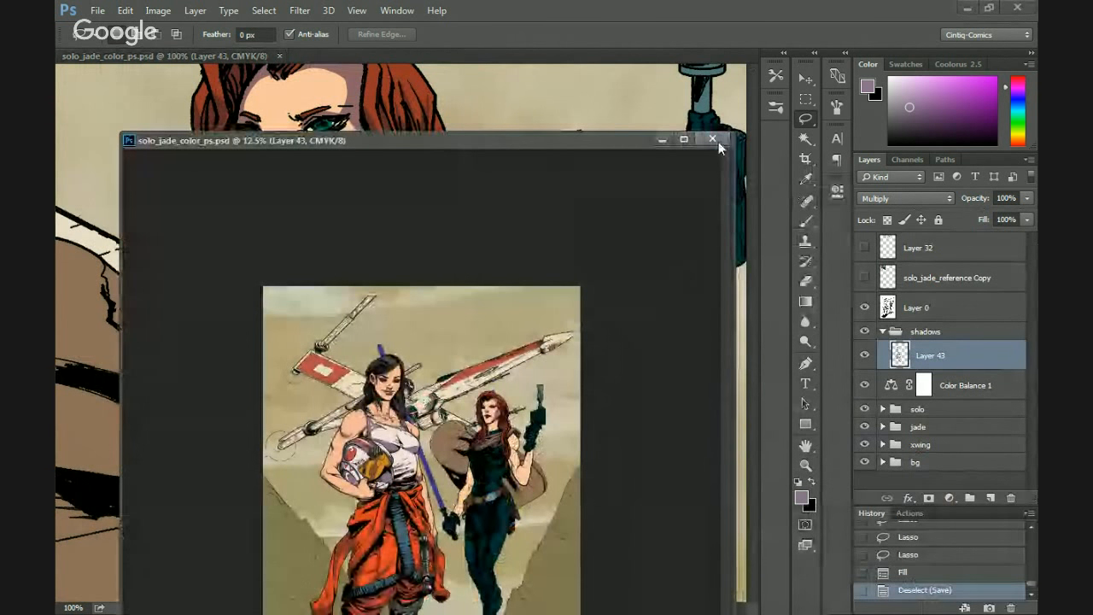
pyautogui.press('Tab')
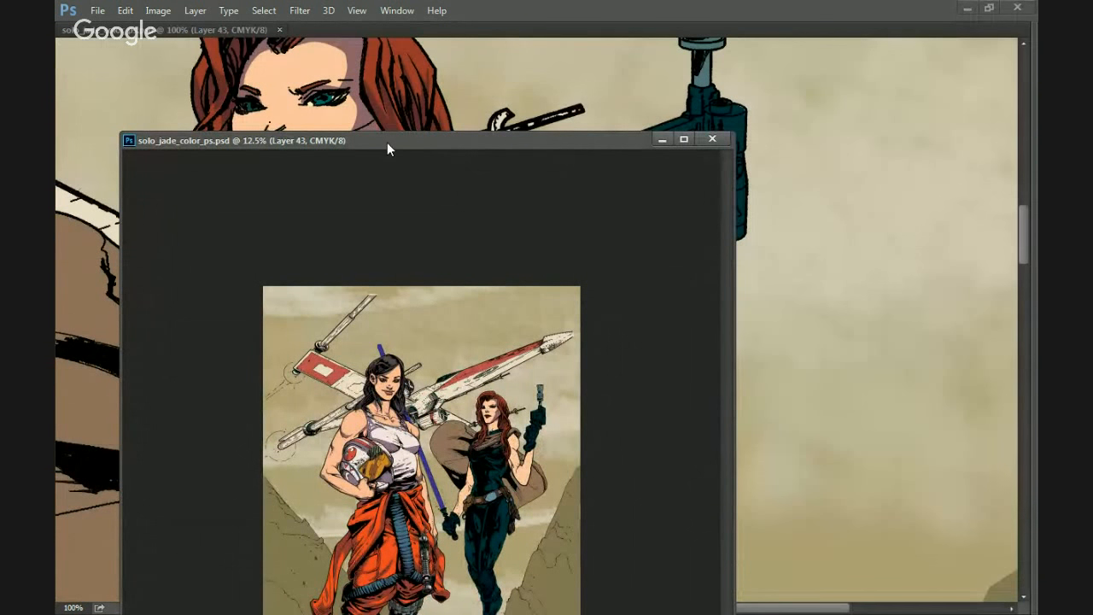
pyautogui.moveTo(388, 142); pyautogui.dragTo(692, 12)
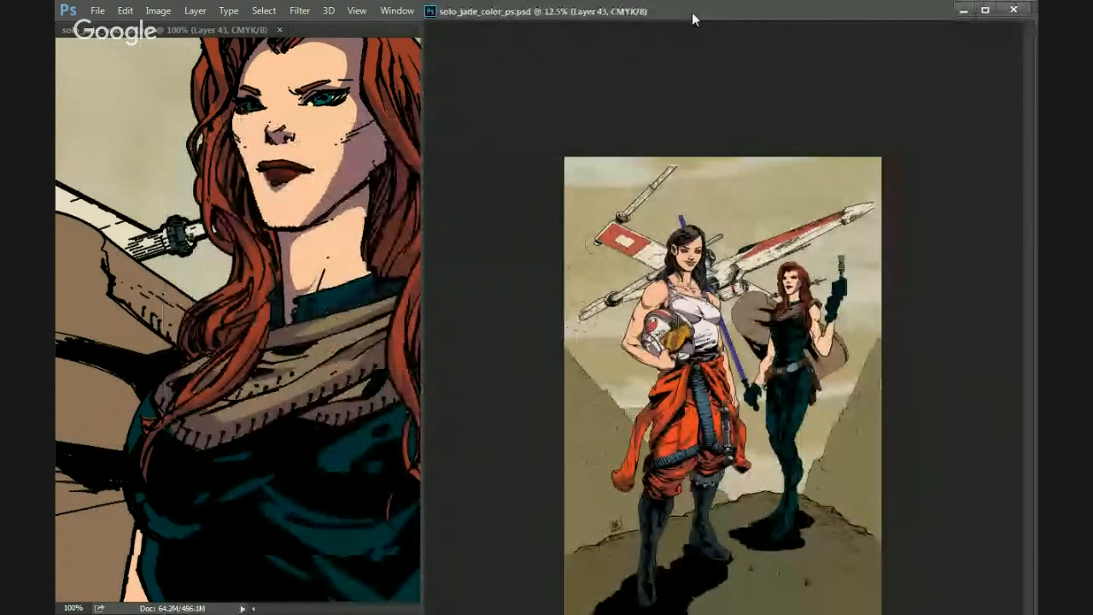
pyautogui.moveTo(518, 11); pyautogui.dragTo(565, 14)
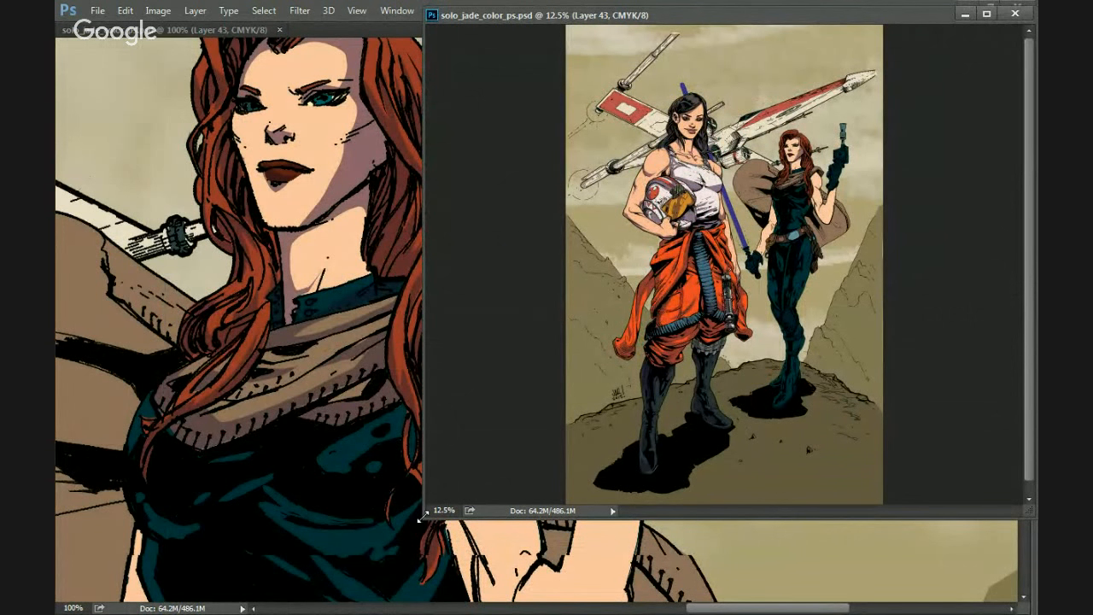
pyautogui.moveTo(423, 515); pyautogui.dragTo(690, 550)
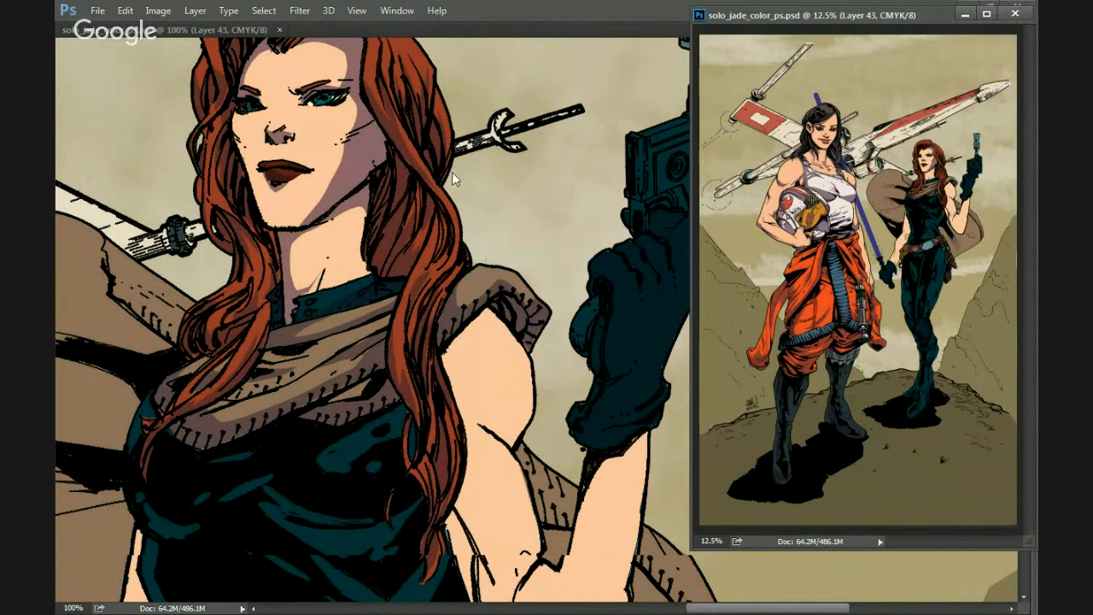
# Examine the shadows on the shoulder drape, face and neck in the main window at 300% zoom.
pyautogui.click(359, 345)
pyautogui.hotkey('ctrl', '+')
pyautogui.hotkey('ctrl', '+')
pyautogui.hotkey('ctrl', '+')
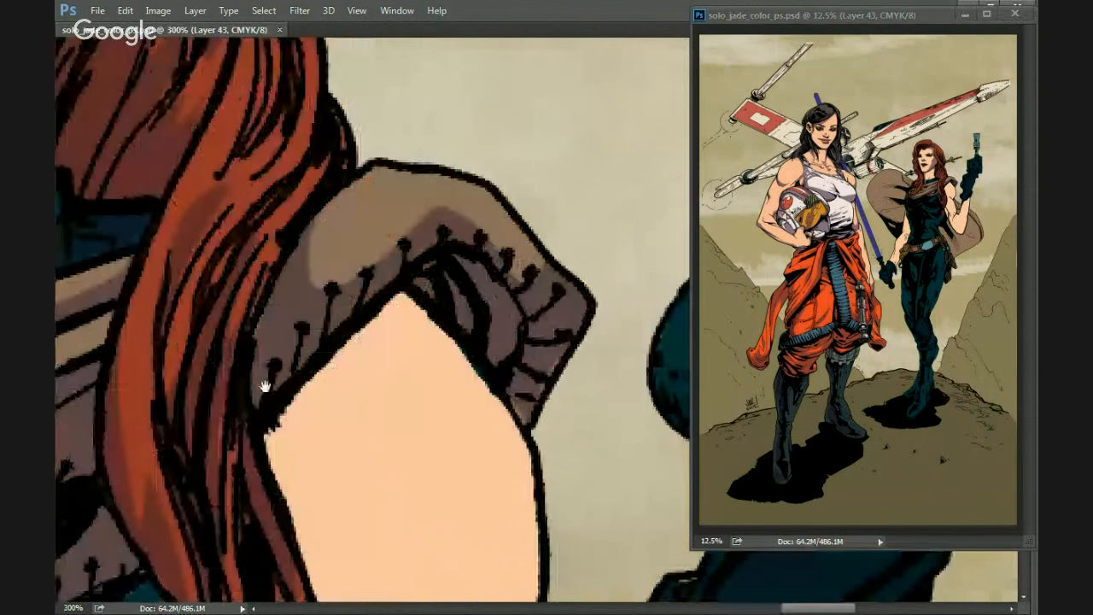
pyautogui.moveTo(266, 384); pyautogui.dragTo(541, 509)
pyautogui.moveTo(240, 276); pyautogui.dragTo(333, 354)
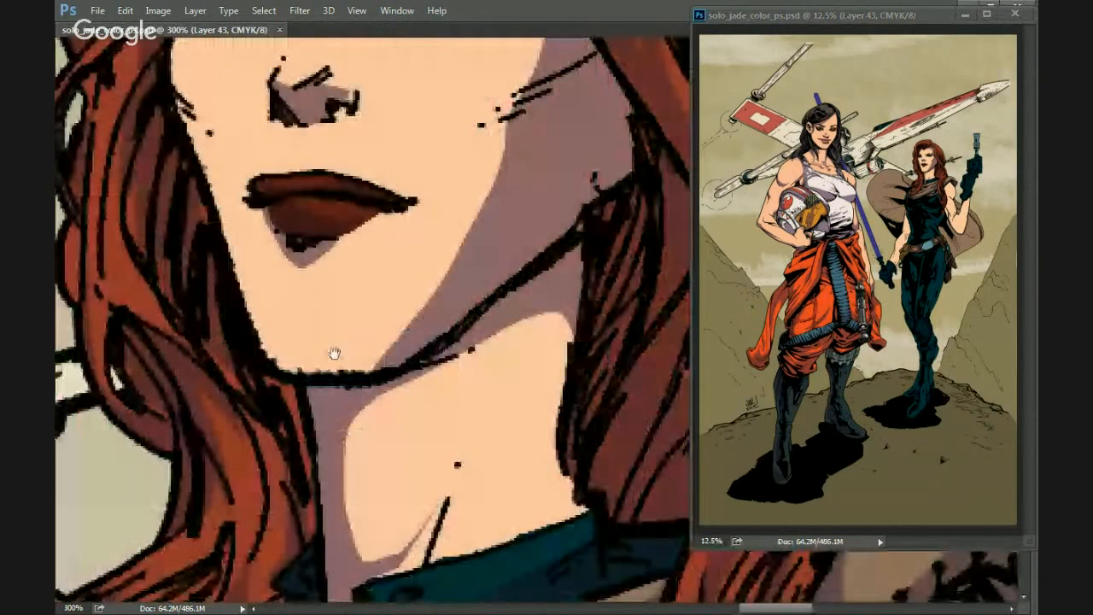
pyautogui.moveTo(331, 438); pyautogui.dragTo(370, 303)
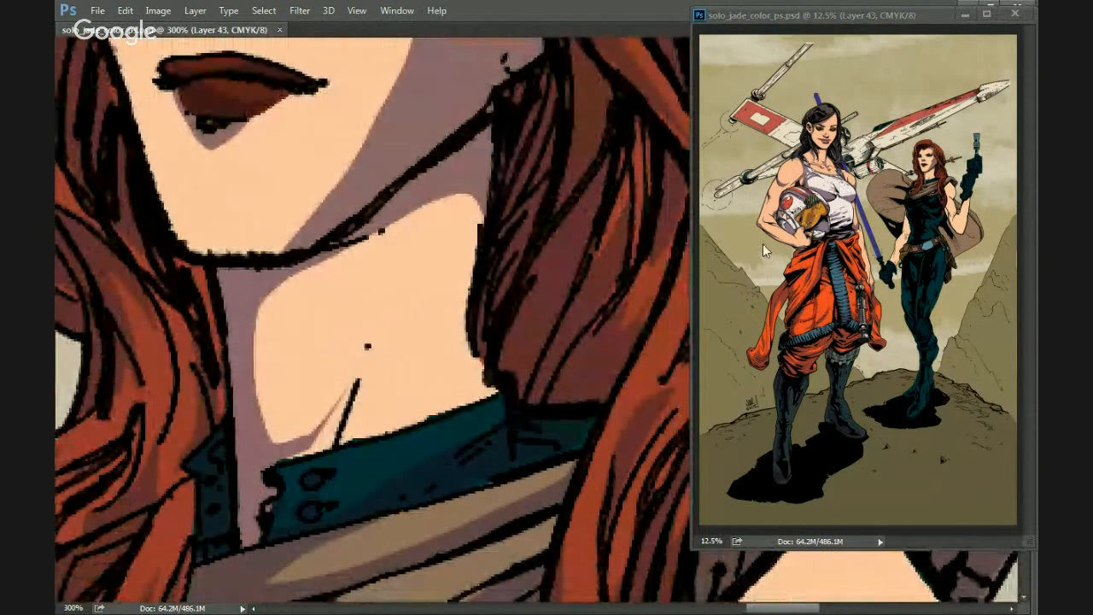
# Enlarge the second window's view to 25% and frame the red-haired woman in it.
pyautogui.click(784, 223)
pyautogui.hotkey('ctrl', '+')
pyautogui.hotkey('ctrl', '+')
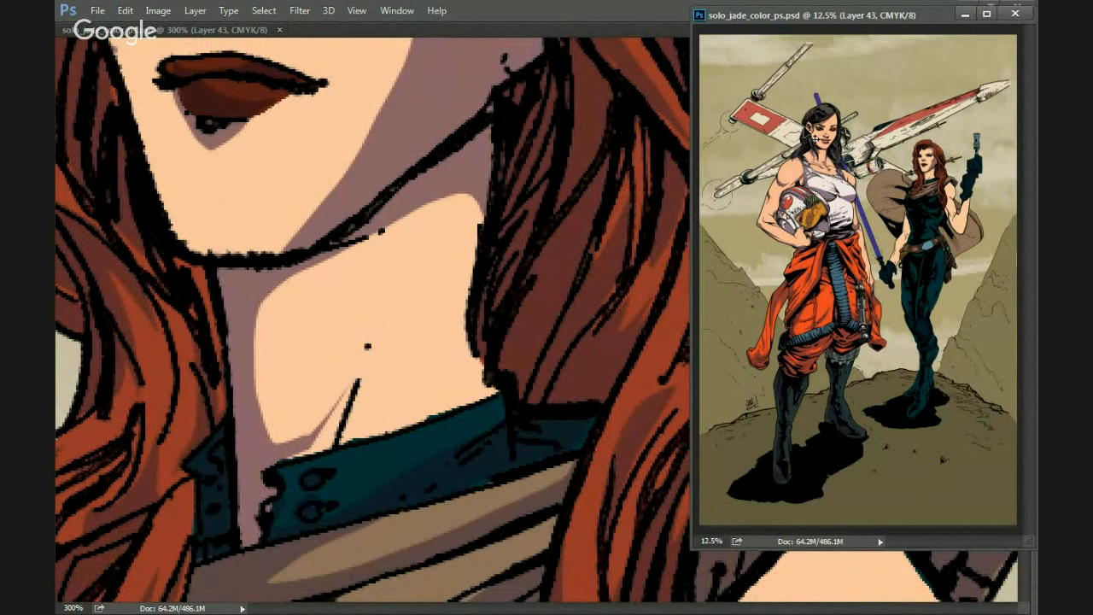
pyautogui.moveTo(822, 291); pyautogui.dragTo(784, 329)
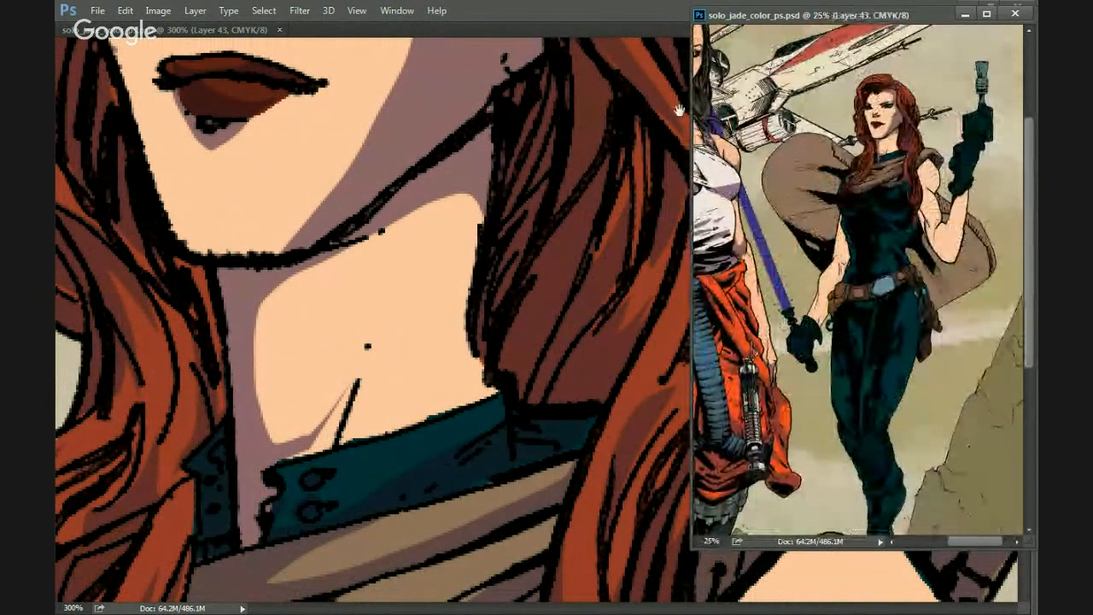
# Lasso and fill a muted purple shadow around the raised arm's shoulder beneath the scarf, and deselect.
pyautogui.click(422, 415)
pyautogui.moveTo(394, 437); pyautogui.dragTo(359, 383)
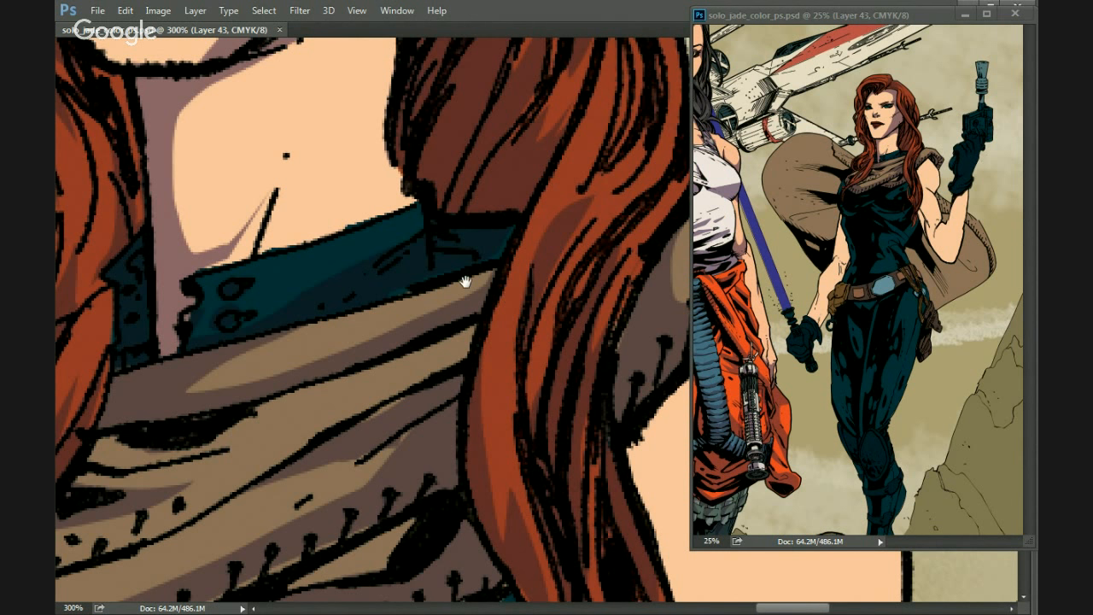
pyautogui.scroll(-1, 421, 370)
pyautogui.scroll(-2, 421, 370)
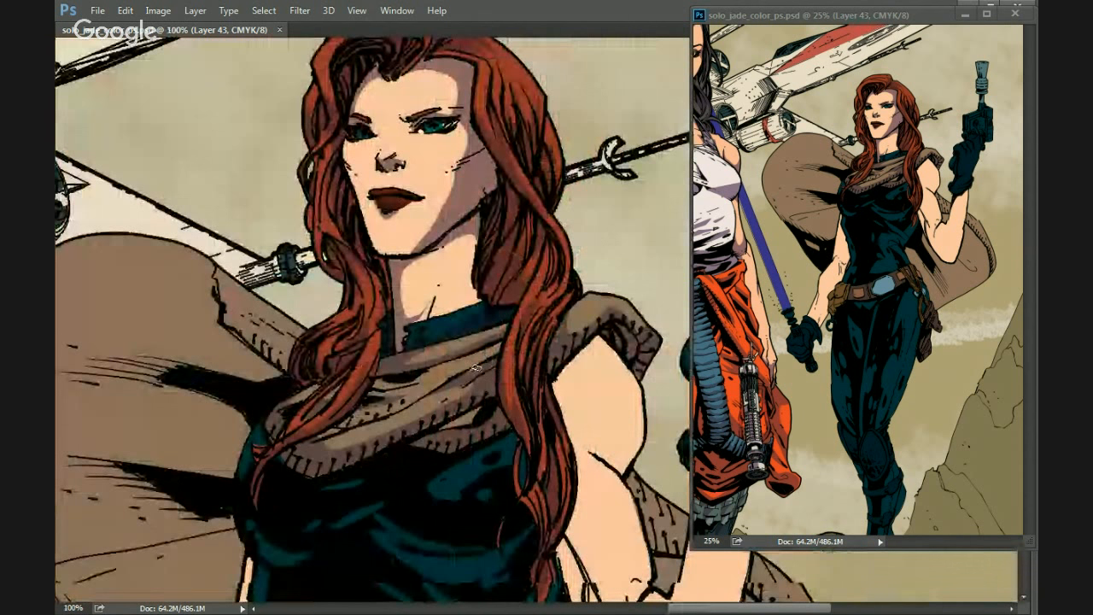
pyautogui.click(472, 373)
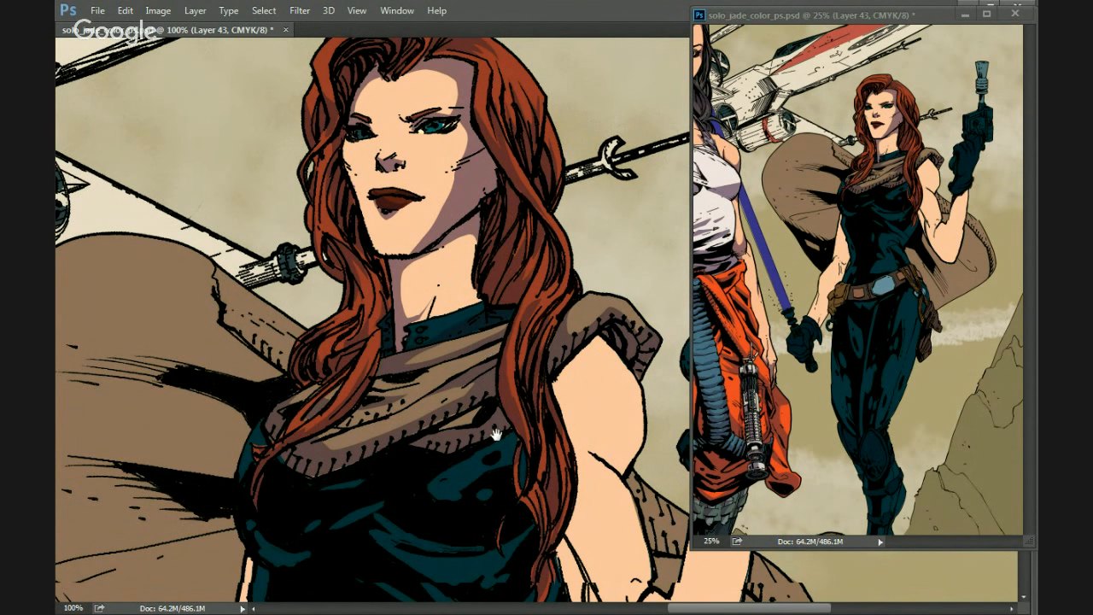
pyautogui.moveTo(506, 496); pyautogui.dragTo(421, 440)
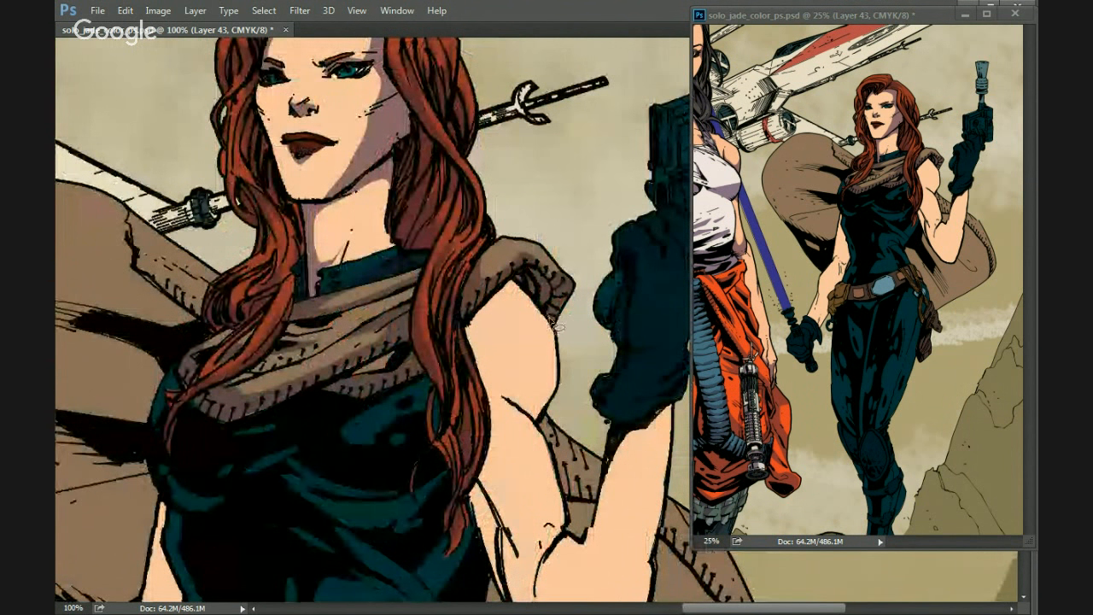
pyautogui.moveTo(555, 338)
pyautogui.mouseDown()
pyautogui.moveTo(547, 312)
pyautogui.moveTo(484, 338)
pyautogui.moveTo(477, 357)
pyautogui.moveTo(519, 405)
pyautogui.moveTo(556, 395)
pyautogui.moveTo(560, 404)
pyautogui.mouseUp()
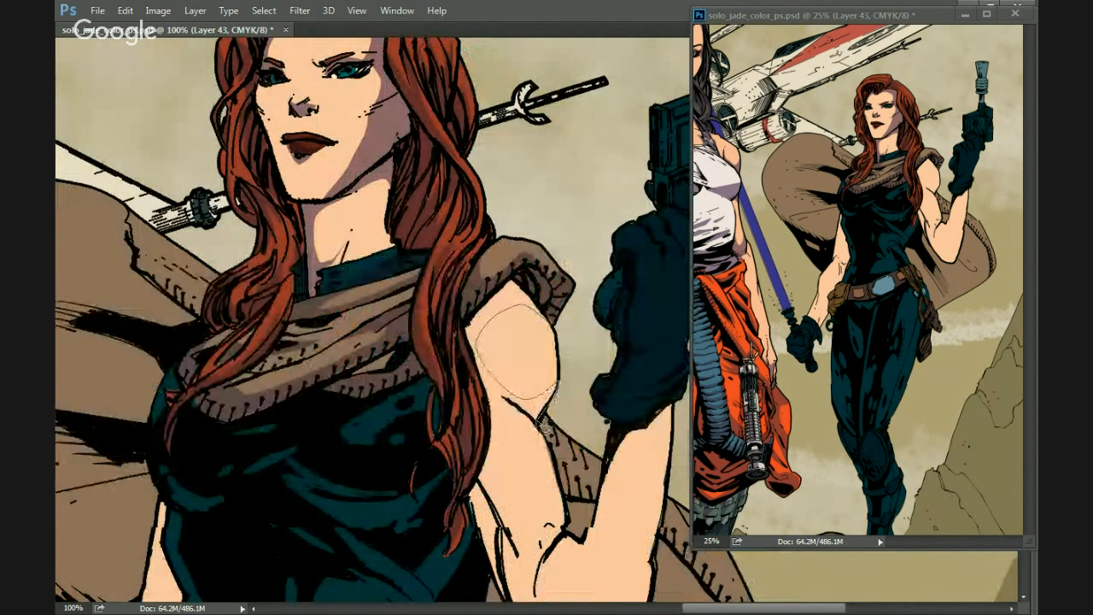
pyautogui.moveTo(491, 406)
pyautogui.mouseDown()
pyautogui.moveTo(465, 330)
pyautogui.moveTo(519, 281)
pyautogui.moveTo(547, 304)
pyautogui.mouseUp()
pyautogui.hotkey('alt', 'BackSpace')
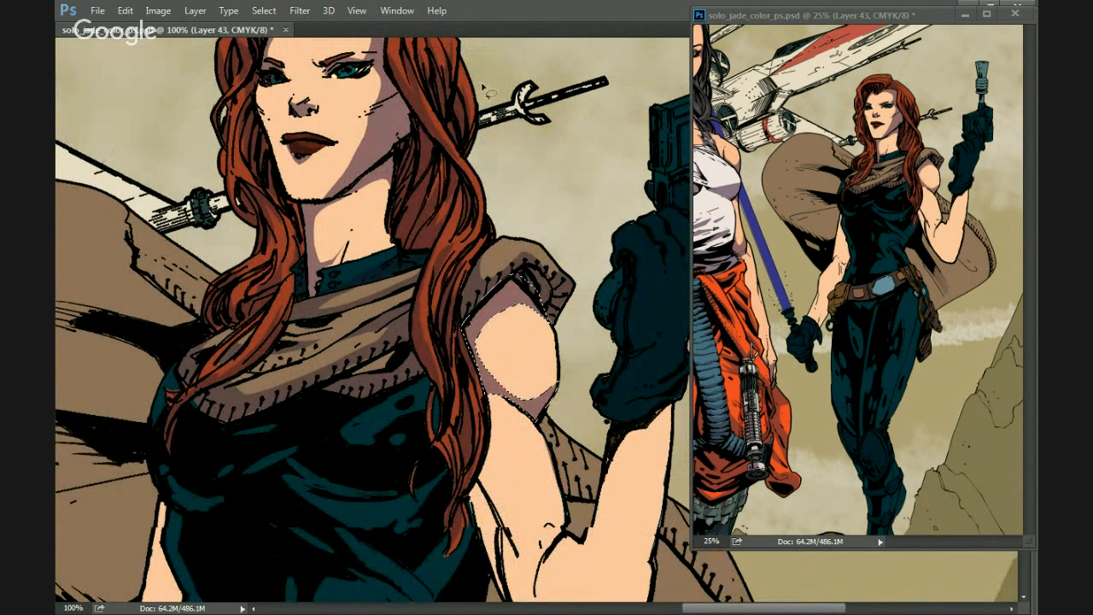
pyautogui.hotkey('ctrl', 'd')
# Lasso and fill muted purple shadows on the raised arm's biceps, underarm, elbow and forearm edges.
pyautogui.moveTo(464, 424)
pyautogui.mouseDown()
pyautogui.moveTo(464, 221)
pyautogui.moveTo(474, 273)
pyautogui.moveTo(489, 278)
pyautogui.moveTo(478, 330)
pyautogui.moveTo(500, 393)
pyautogui.moveTo(511, 407)
pyautogui.moveTo(528, 393)
pyautogui.moveTo(551, 399)
pyautogui.moveTo(519, 465)
pyautogui.moveTo(459, 355)
pyautogui.moveTo(477, 319)
pyautogui.moveTo(467, 255)
pyautogui.mouseUp()
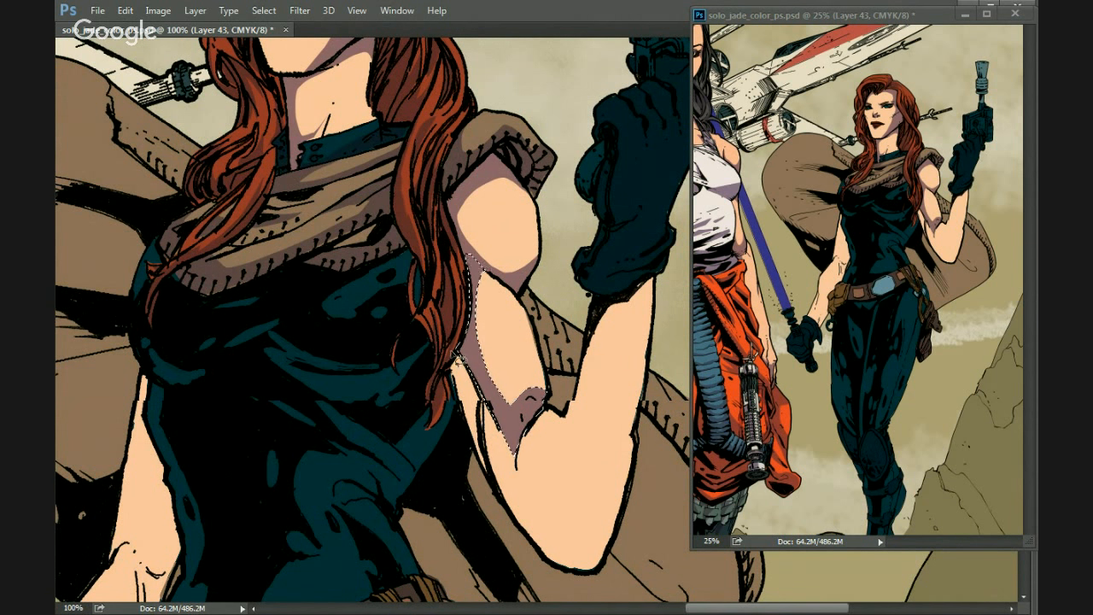
pyautogui.moveTo(465, 352)
pyautogui.mouseDown()
pyautogui.moveTo(494, 493)
pyautogui.moveTo(460, 383)
pyautogui.moveTo(465, 352)
pyautogui.mouseUp()
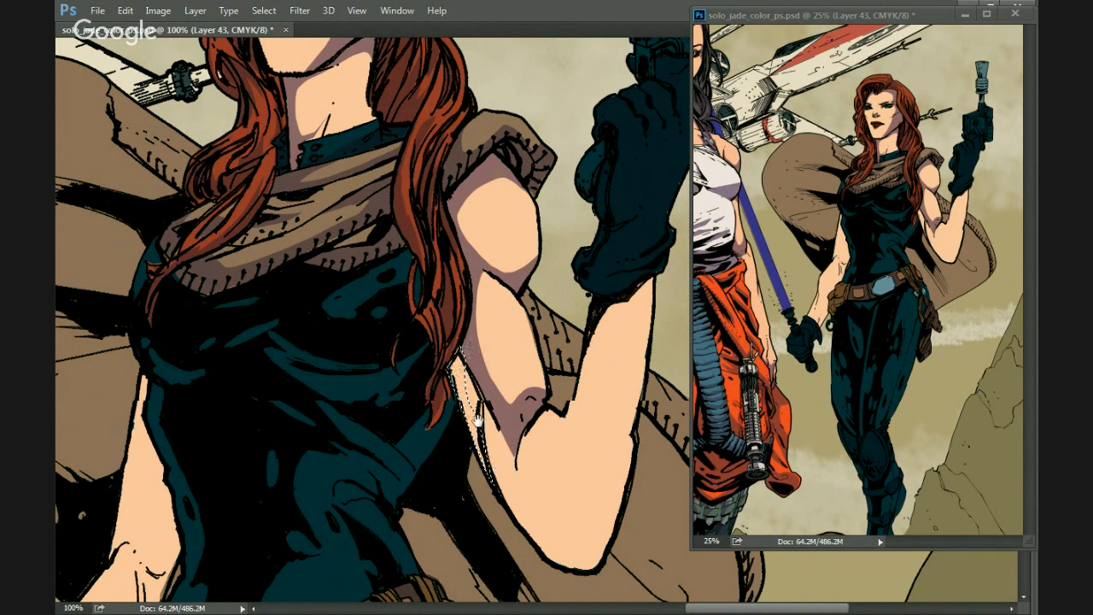
pyautogui.moveTo(483, 314); pyautogui.dragTo(434, 232)
pyautogui.moveTo(509, 443)
pyautogui.mouseDown()
pyautogui.moveTo(520, 414)
pyautogui.moveTo(511, 443)
pyautogui.mouseUp()
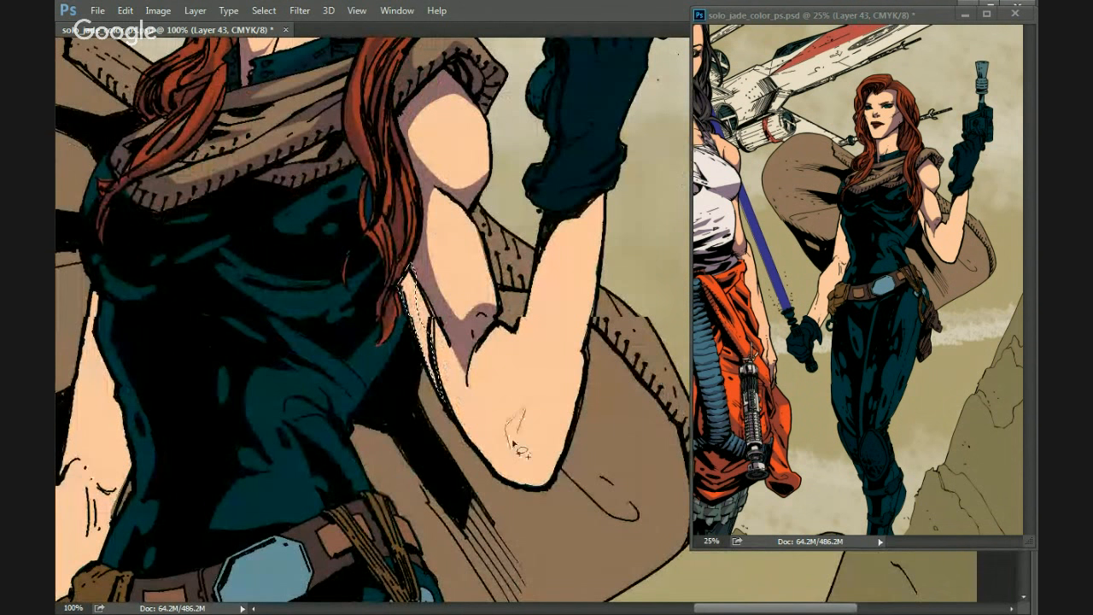
pyautogui.moveTo(612, 205)
pyautogui.mouseDown()
pyautogui.moveTo(532, 285)
pyautogui.moveTo(546, 214)
pyautogui.moveTo(603, 203)
pyautogui.mouseUp()
pyautogui.moveTo(491, 468)
pyautogui.mouseDown()
pyautogui.moveTo(513, 477)
pyautogui.moveTo(551, 453)
pyautogui.moveTo(594, 352)
pyautogui.moveTo(560, 486)
pyautogui.moveTo(509, 485)
pyautogui.mouseUp()
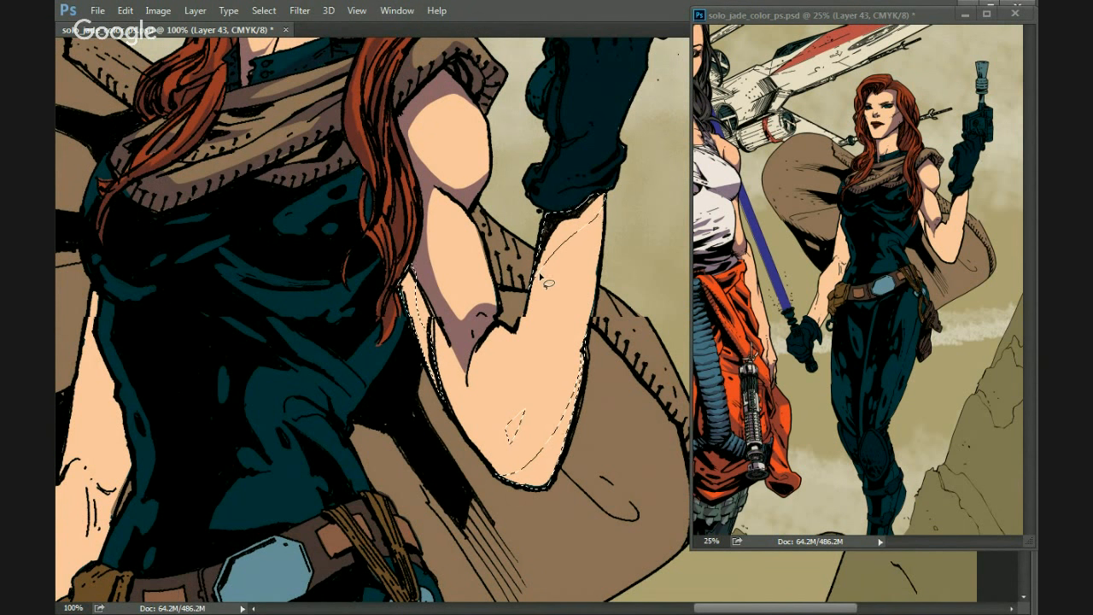
pyautogui.hotkey('alt', 'BackSpace')
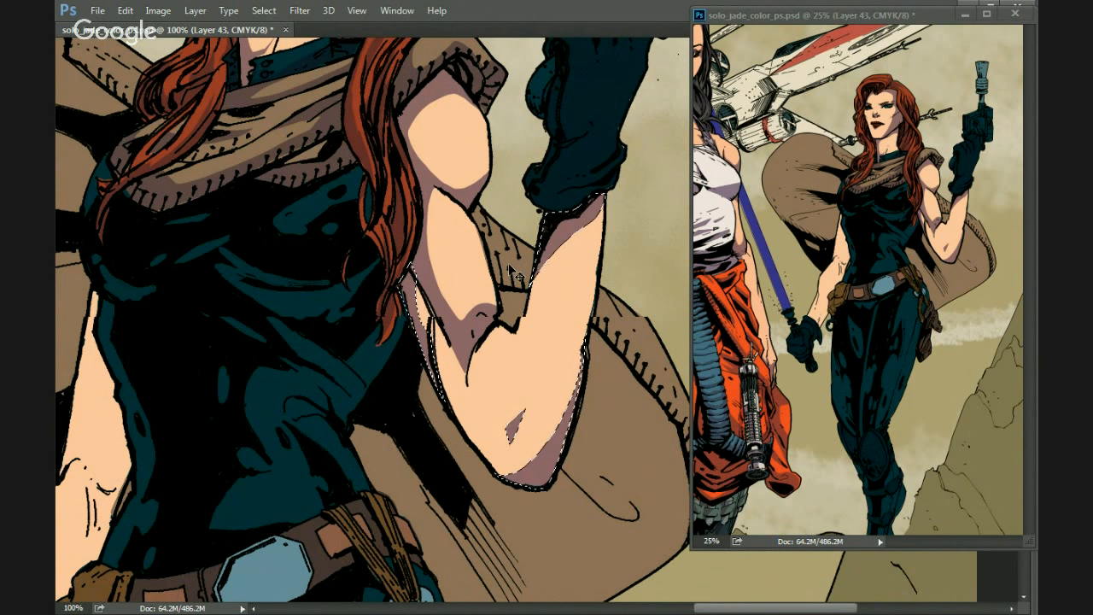
# Deselect the forearm shadow, and lasso and fill muted purple shadows on the raised glove and the blaster's body.
pyautogui.hotkey('ctrl', 'd')
pyautogui.scroll(5, 476, 335)
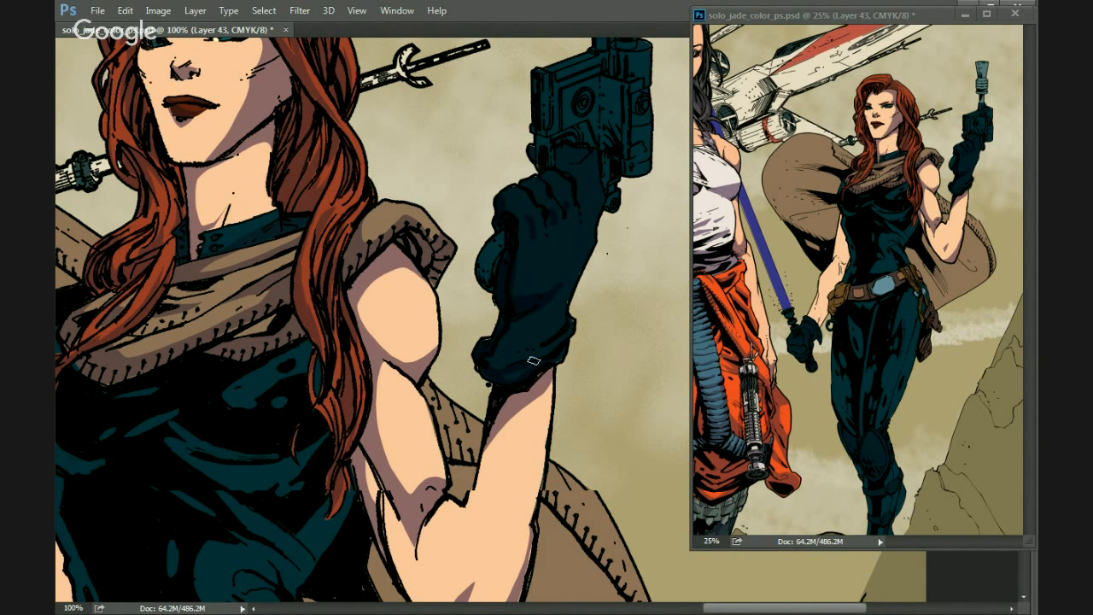
pyautogui.moveTo(519, 313); pyautogui.dragTo(481, 347)
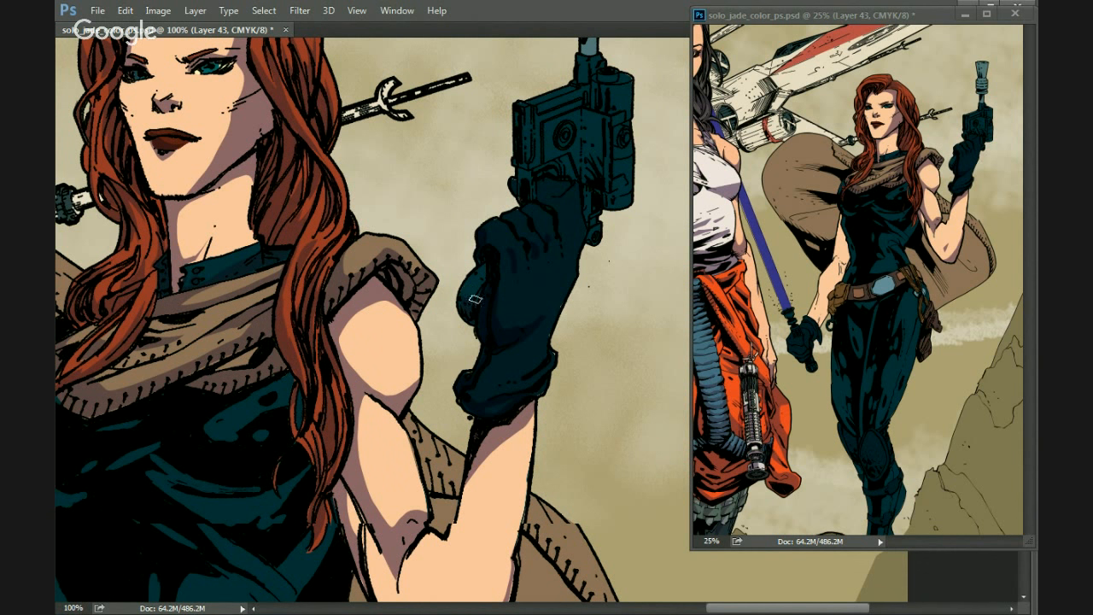
pyautogui.moveTo(535, 132); pyautogui.dragTo(523, 181)
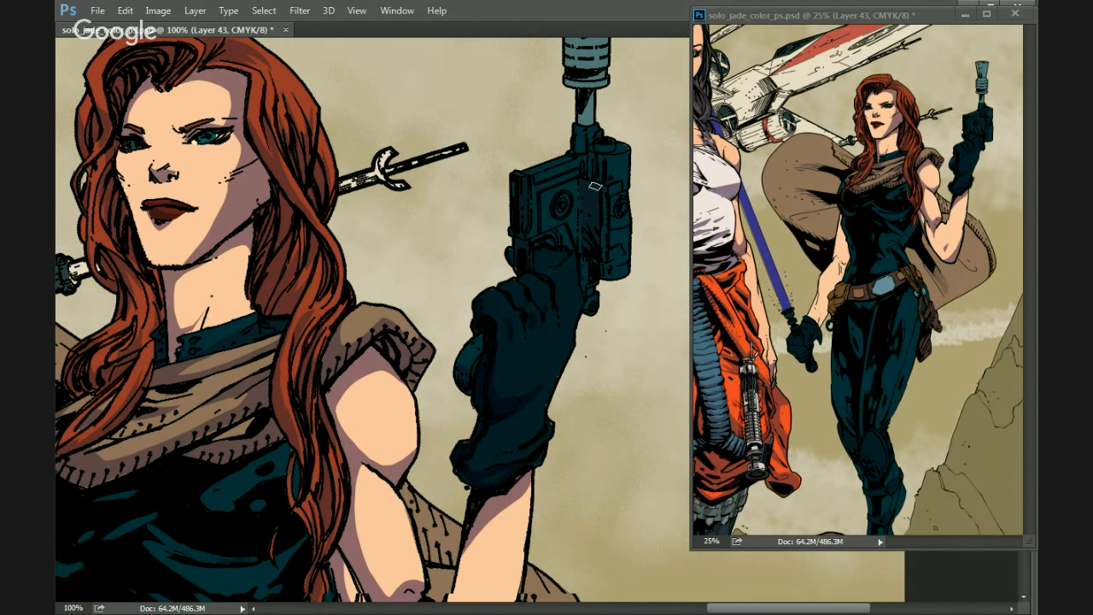
# Lasso and fill muted purple shadows on the blaster's thin barrel and its flared muzzle.
pyautogui.moveTo(561, 204); pyautogui.dragTo(545, 329)
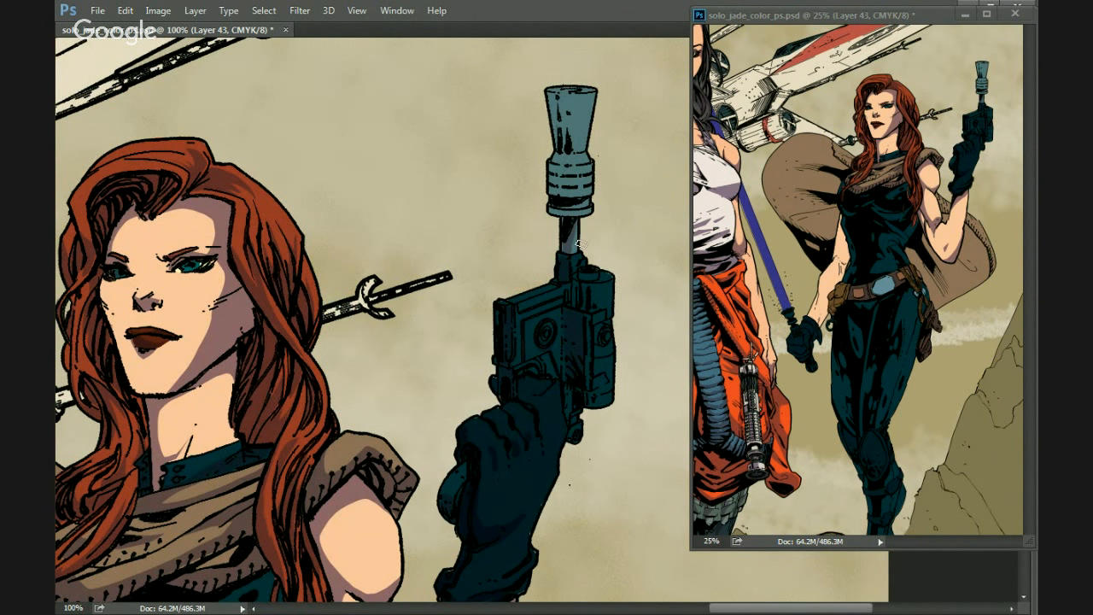
pyautogui.moveTo(568, 208); pyautogui.dragTo(564, 213)
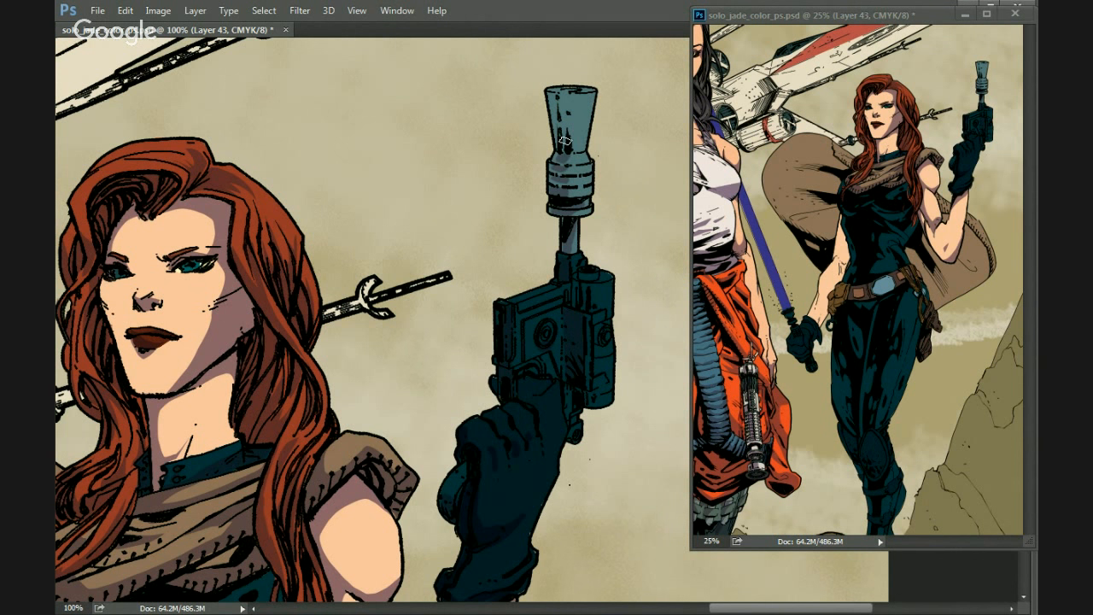
pyautogui.moveTo(564, 96)
pyautogui.mouseDown()
pyautogui.moveTo(568, 150)
pyautogui.moveTo(565, 100)
pyautogui.mouseUp()
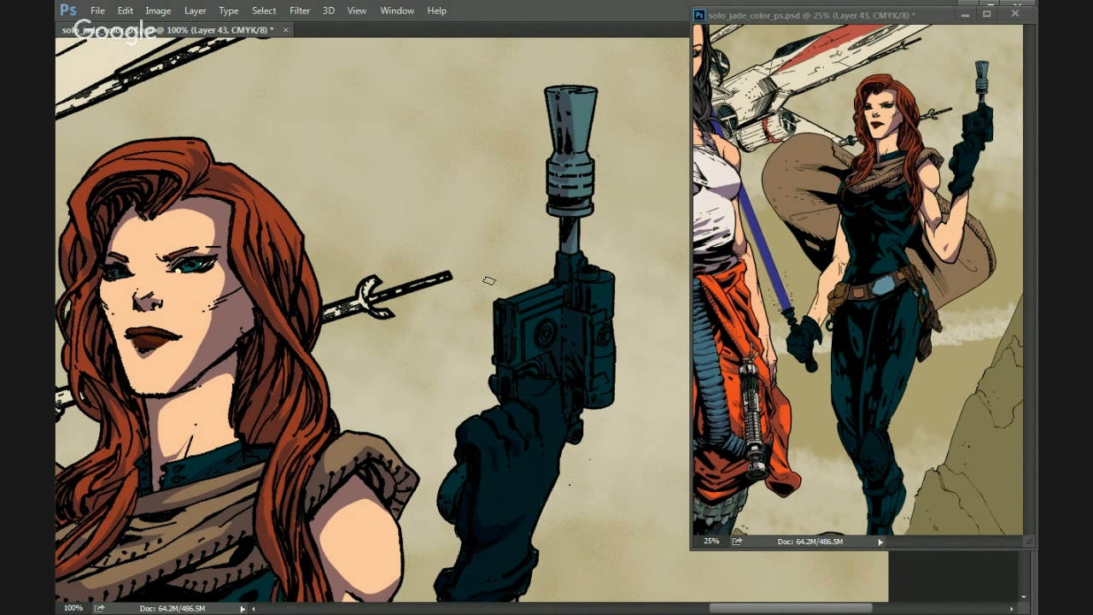
# Lasso and fill a broader muted purple shadow along the raised forearm's outer edge from glove to elbow, and deselect.
pyautogui.moveTo(379, 469); pyautogui.dragTo(422, 297)
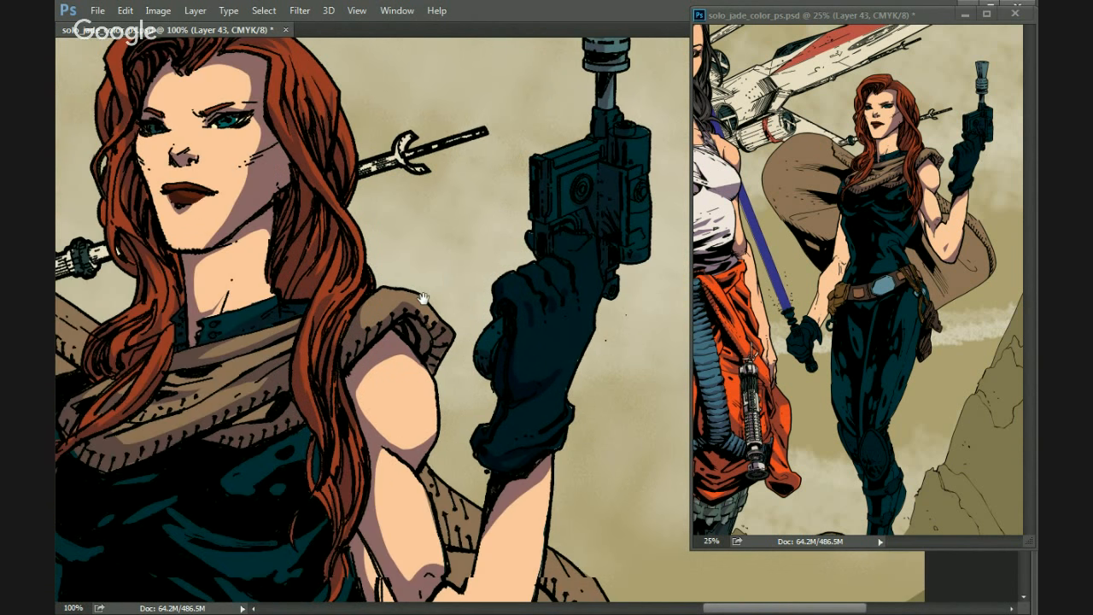
pyautogui.moveTo(427, 556); pyautogui.dragTo(461, 297)
pyautogui.moveTo(519, 478)
pyautogui.mouseDown()
pyautogui.moveTo(457, 433)
pyautogui.moveTo(418, 333)
pyautogui.moveTo(422, 373)
pyautogui.moveTo(467, 451)
pyautogui.moveTo(447, 429)
pyautogui.moveTo(548, 441)
pyautogui.moveTo(534, 470)
pyautogui.moveTo(565, 354)
pyautogui.mouseUp()
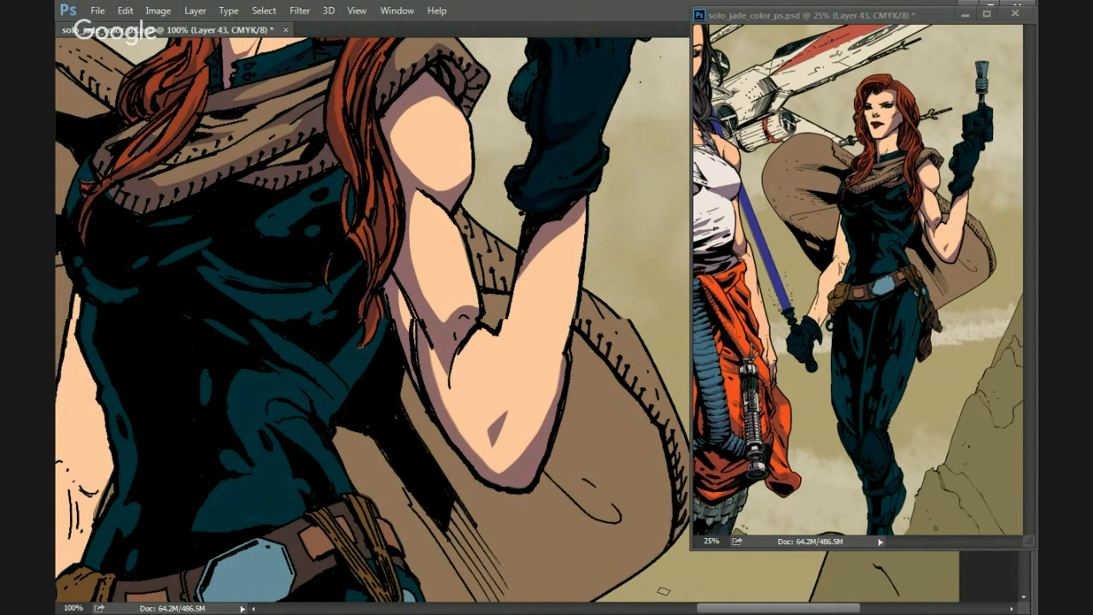
pyautogui.moveTo(416, 383); pyautogui.dragTo(396, 415)
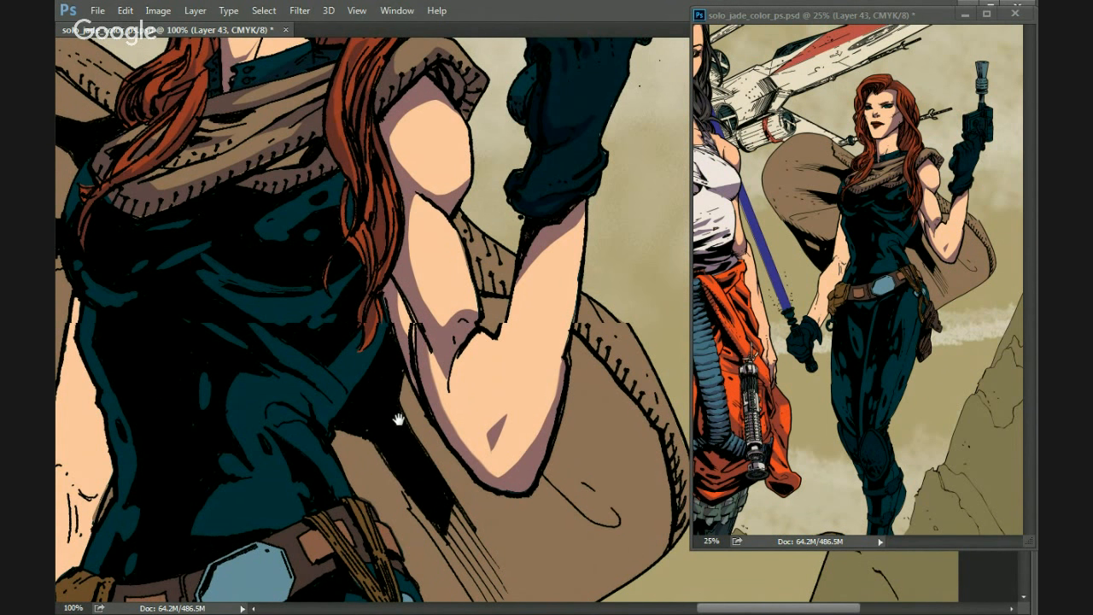
pyautogui.moveTo(471, 227); pyautogui.dragTo(414, 371)
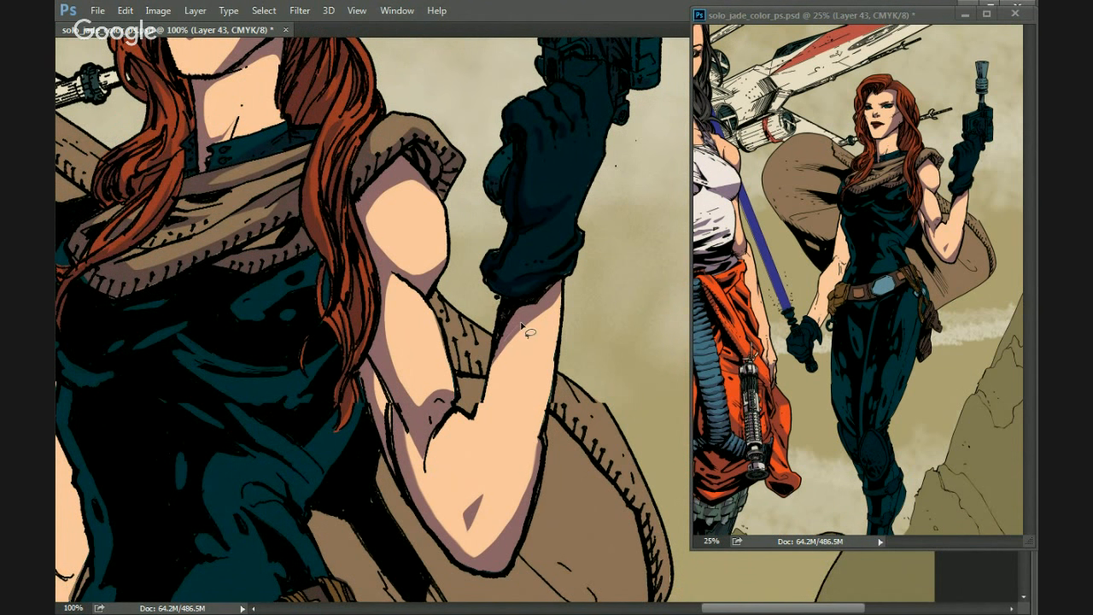
pyautogui.moveTo(530, 326)
pyautogui.mouseDown()
pyautogui.moveTo(525, 457)
pyautogui.moveTo(483, 568)
pyautogui.mouseUp()
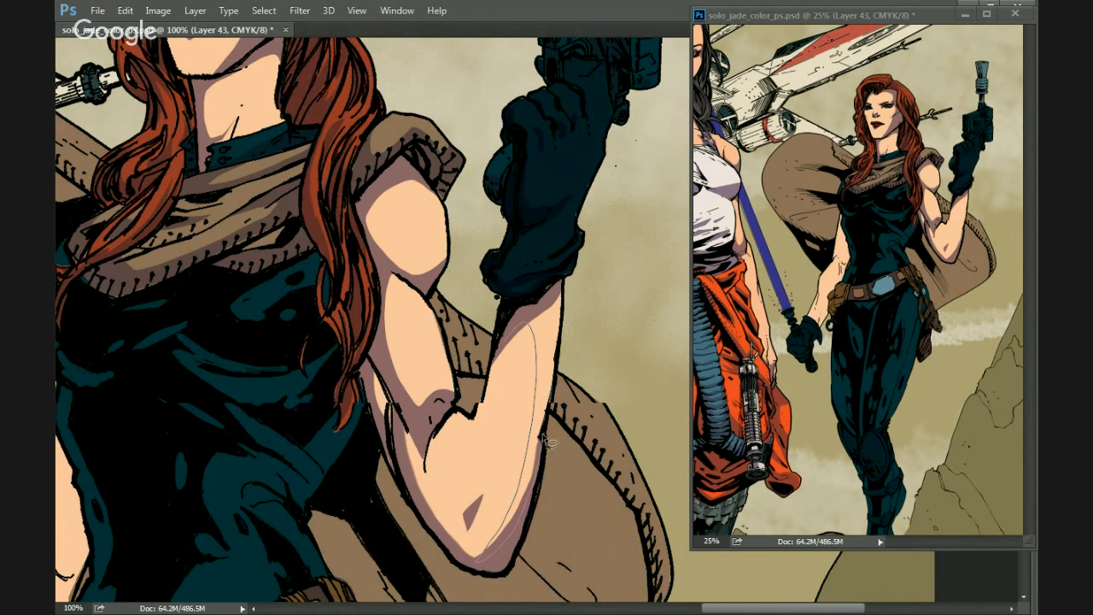
pyautogui.moveTo(559, 398)
pyautogui.mouseDown()
pyautogui.moveTo(563, 296)
pyautogui.moveTo(529, 325)
pyautogui.mouseUp()
pyautogui.moveTo(444, 450); pyautogui.dragTo(459, 422)
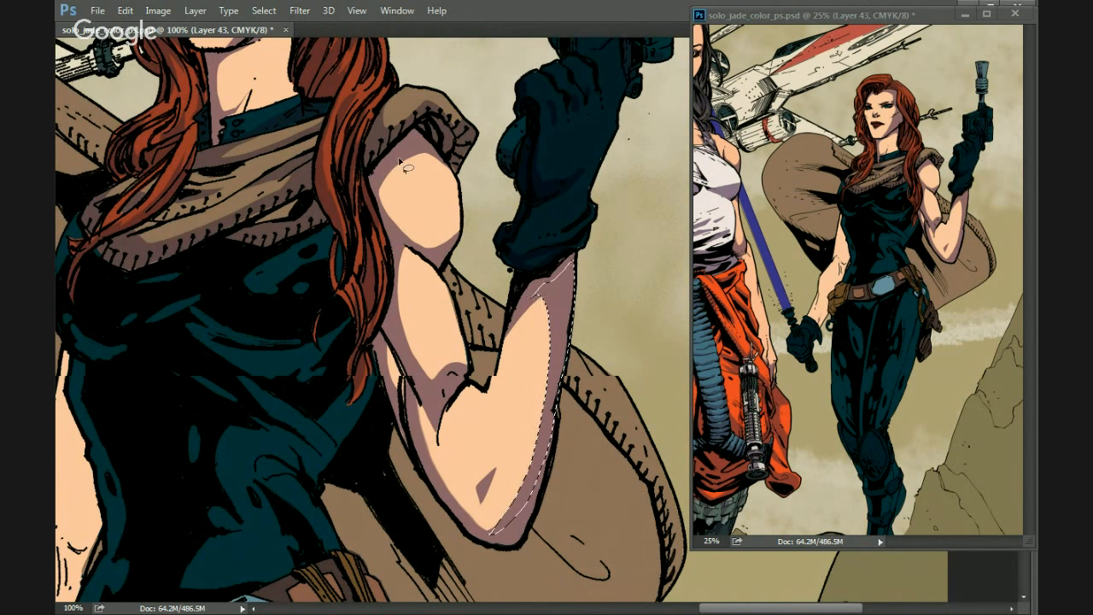
pyautogui.press('Delete')
pyautogui.hotkey('ctrl', 'd')
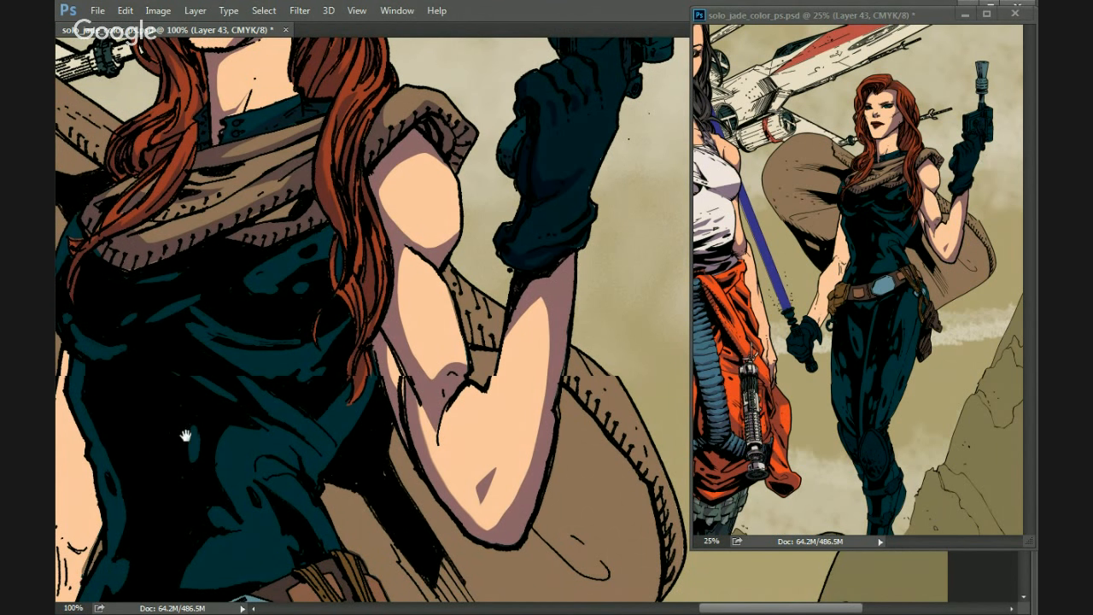
# Lasso and fill a muted purple shadow on the cape's stitched edge beside the red hair, and deselect.
pyautogui.moveTo(276, 434); pyautogui.dragTo(288, 445)
pyautogui.moveTo(490, 260); pyautogui.dragTo(613, 247)
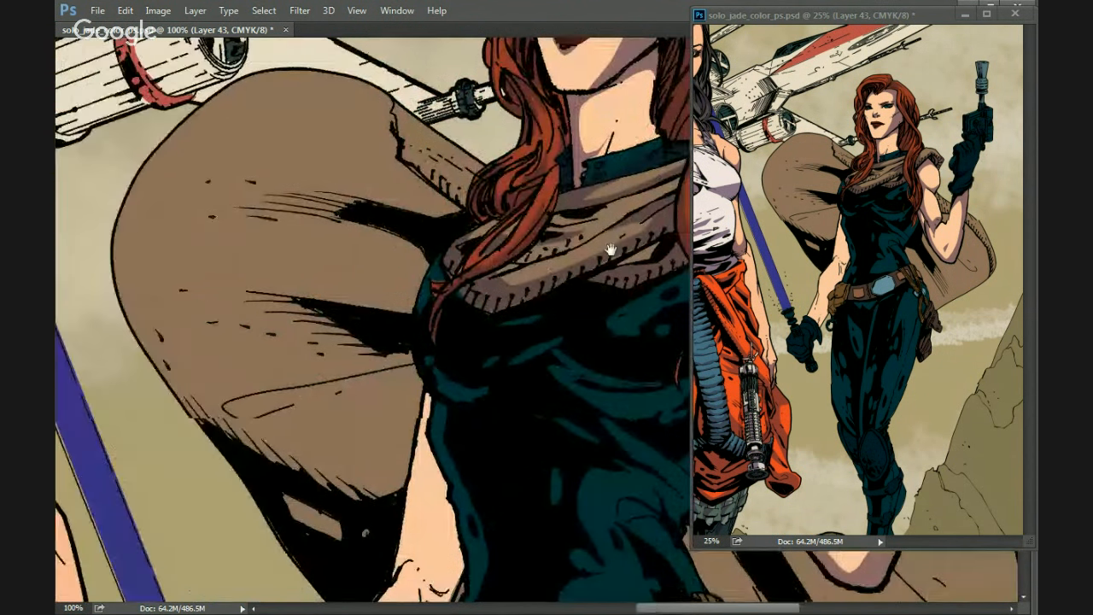
pyautogui.moveTo(288, 376); pyautogui.dragTo(339, 493)
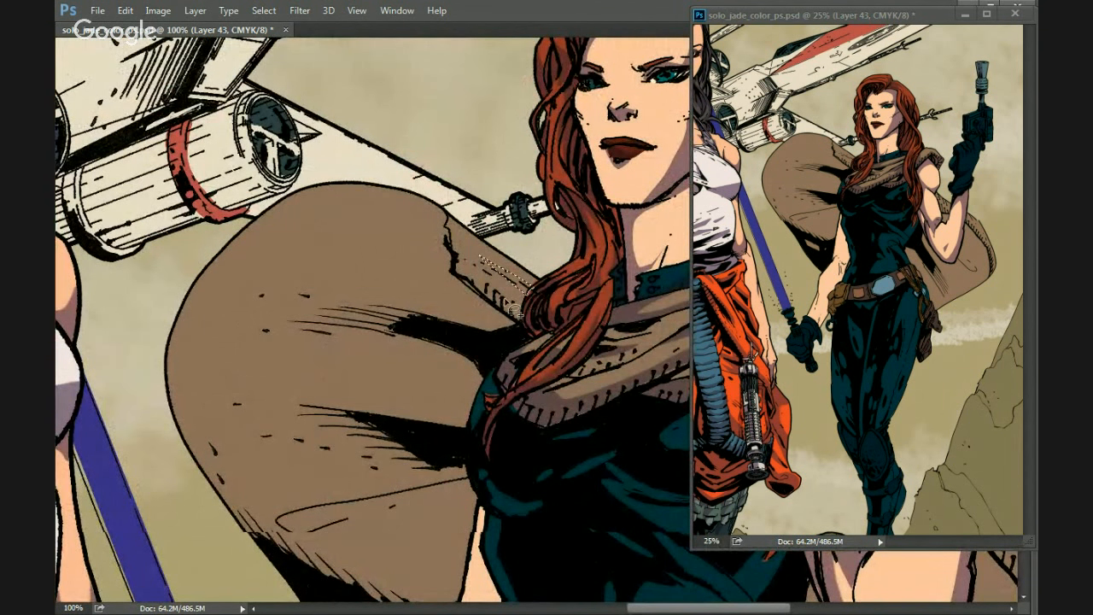
pyautogui.moveTo(523, 318)
pyautogui.mouseDown()
pyautogui.moveTo(489, 263)
pyautogui.moveTo(453, 271)
pyautogui.moveTo(509, 282)
pyautogui.mouseUp()
pyautogui.hotkey('alt', 'BackSpace')
pyautogui.hotkey('ctrl', 'd')
# Lasso and fill a large muted purple shadow along the billowing cape's outer curve and across its lower part, and deselect.
pyautogui.moveTo(237, 395); pyautogui.dragTo(253, 330)
pyautogui.moveTo(248, 181)
pyautogui.mouseDown()
pyautogui.moveTo(209, 312)
pyautogui.moveTo(348, 416)
pyautogui.moveTo(439, 381)
pyautogui.moveTo(483, 393)
pyautogui.moveTo(494, 455)
pyautogui.moveTo(457, 570)
pyautogui.moveTo(309, 512)
pyautogui.moveTo(239, 435)
pyautogui.moveTo(211, 392)
pyautogui.moveTo(200, 272)
pyautogui.moveTo(301, 340)
pyautogui.moveTo(254, 309)
pyautogui.moveTo(259, 280)
pyautogui.mouseUp()
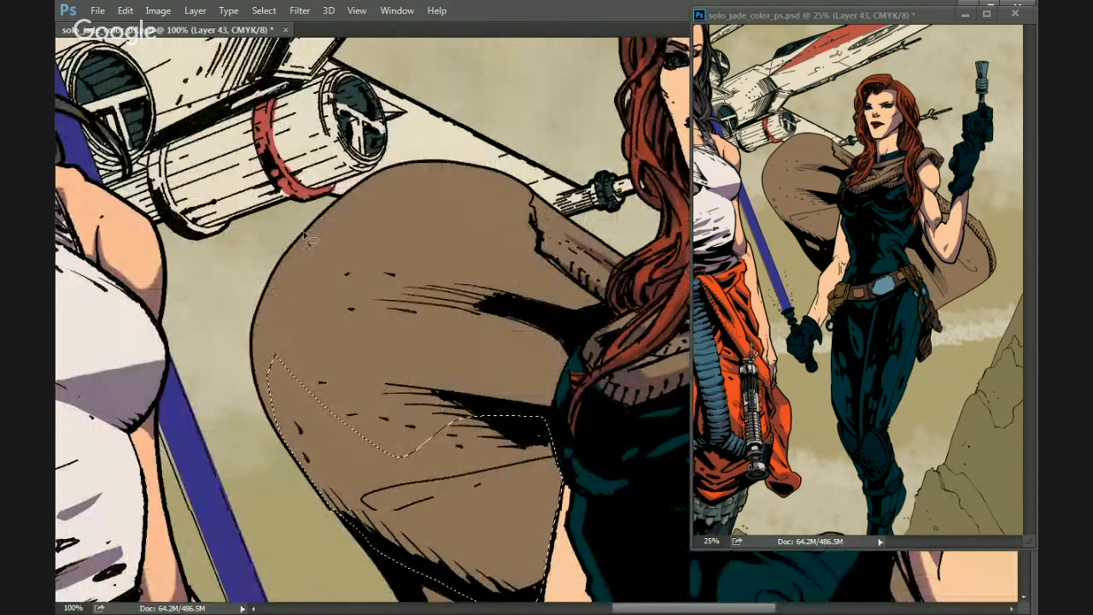
pyautogui.moveTo(310, 239)
pyautogui.mouseDown()
pyautogui.moveTo(284, 284)
pyautogui.moveTo(284, 370)
pyautogui.moveTo(299, 423)
pyautogui.moveTo(253, 335)
pyautogui.moveTo(263, 293)
pyautogui.moveTo(310, 241)
pyautogui.mouseUp()
pyautogui.moveTo(263, 359); pyautogui.dragTo(279, 274)
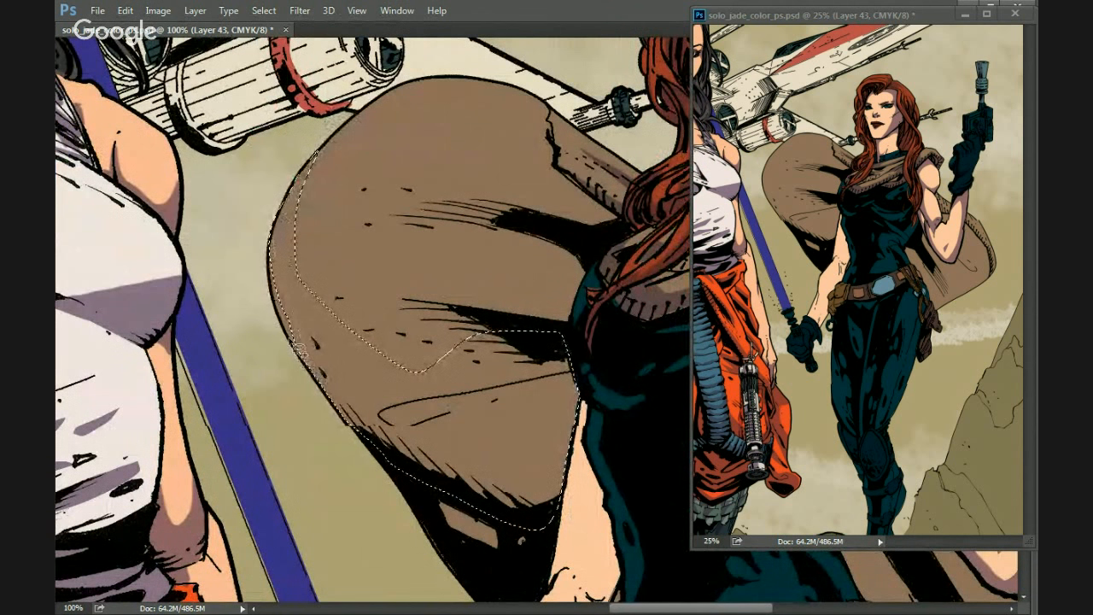
pyautogui.moveTo(344, 377); pyautogui.dragTo(288, 266)
pyautogui.moveTo(393, 457)
pyautogui.mouseDown()
pyautogui.moveTo(499, 427)
pyautogui.moveTo(318, 279)
pyautogui.mouseUp()
pyautogui.hotkey('alt', 'BackSpace')
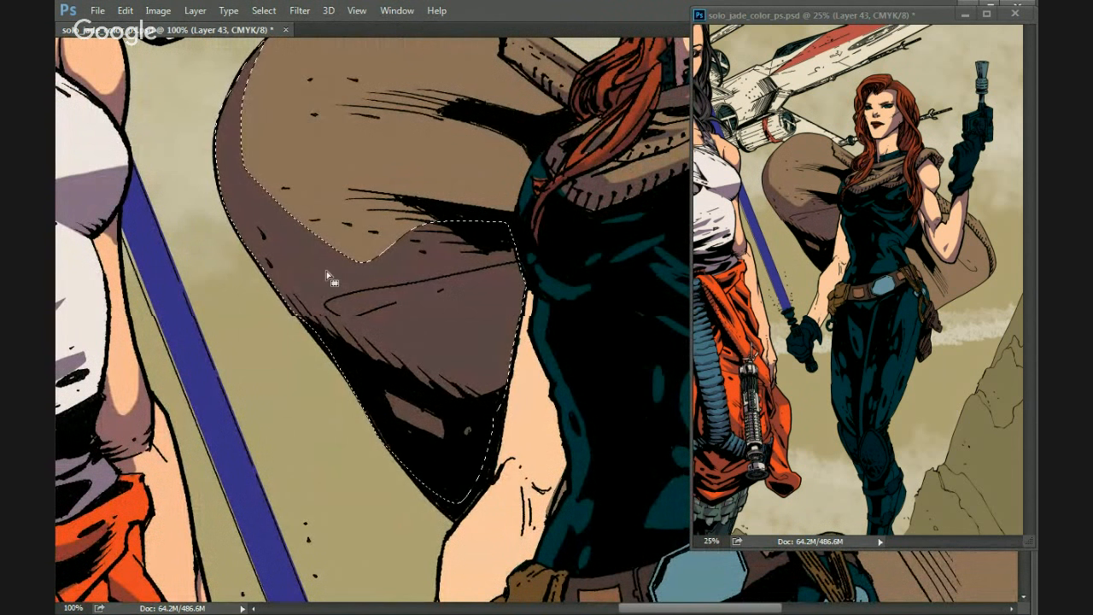
pyautogui.scroll(5, 326, 271)
pyautogui.hotkey('ctrl', 'd')
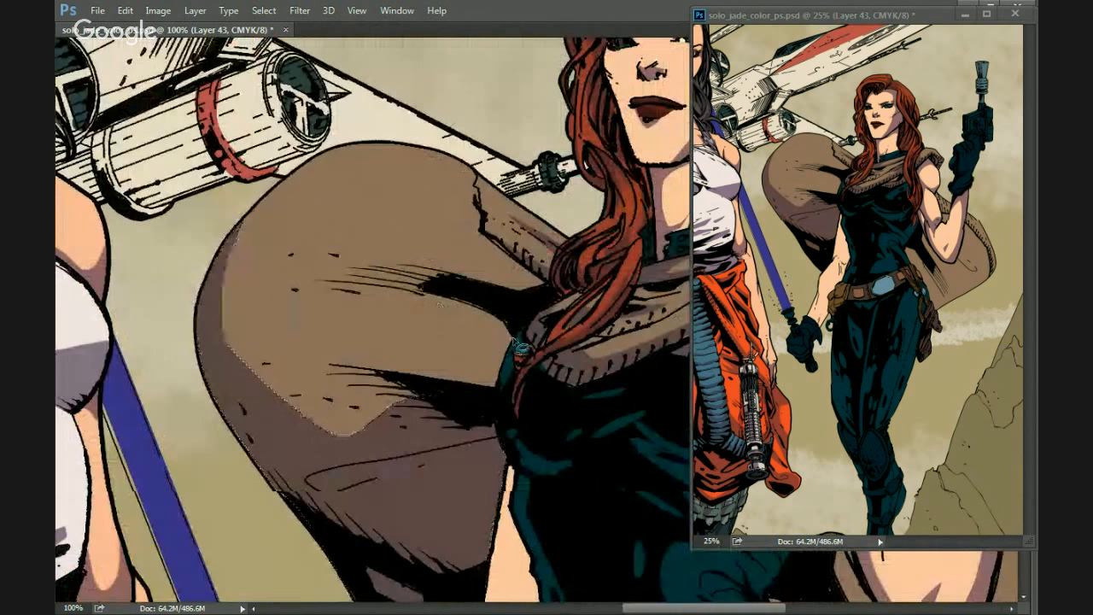
# Lasso and fill a muted purple shadow over the billowing cape's upper edge and the fold running to the shoulder, and deselect.
pyautogui.moveTo(337, 289)
pyautogui.mouseDown()
pyautogui.moveTo(449, 277)
pyautogui.moveTo(518, 292)
pyautogui.moveTo(478, 233)
pyautogui.moveTo(349, 180)
pyautogui.mouseUp()
pyautogui.moveTo(276, 193)
pyautogui.mouseDown()
pyautogui.moveTo(333, 155)
pyautogui.moveTo(393, 145)
pyautogui.moveTo(432, 154)
pyautogui.moveTo(471, 171)
pyautogui.moveTo(491, 237)
pyautogui.moveTo(547, 292)
pyautogui.mouseUp()
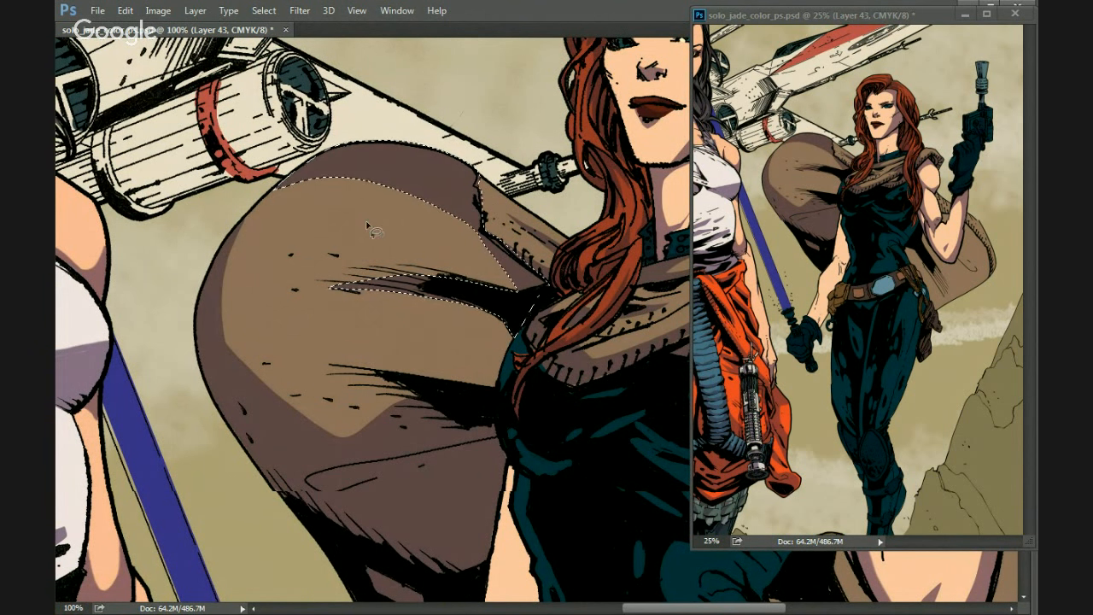
pyautogui.hotkey('ctrl', 'd')
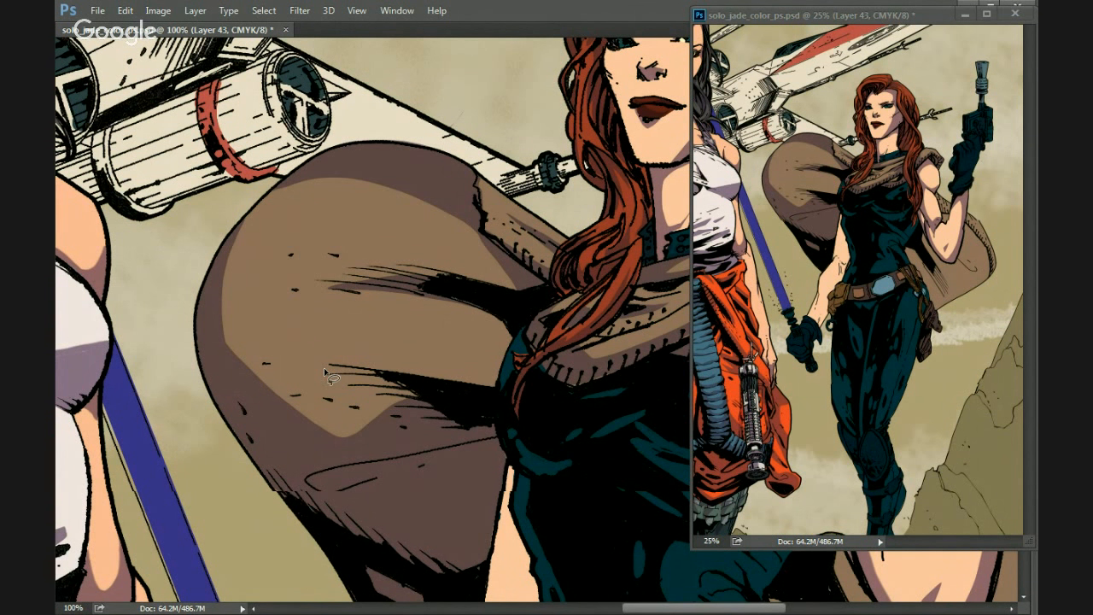
# Lasso the looped fold within the cape's lower shadow and clear a lighter patch there.
pyautogui.moveTo(447, 415); pyautogui.dragTo(560, 378)
pyautogui.moveTo(581, 408); pyautogui.dragTo(484, 451)
pyautogui.scroll(-2, 484, 451)
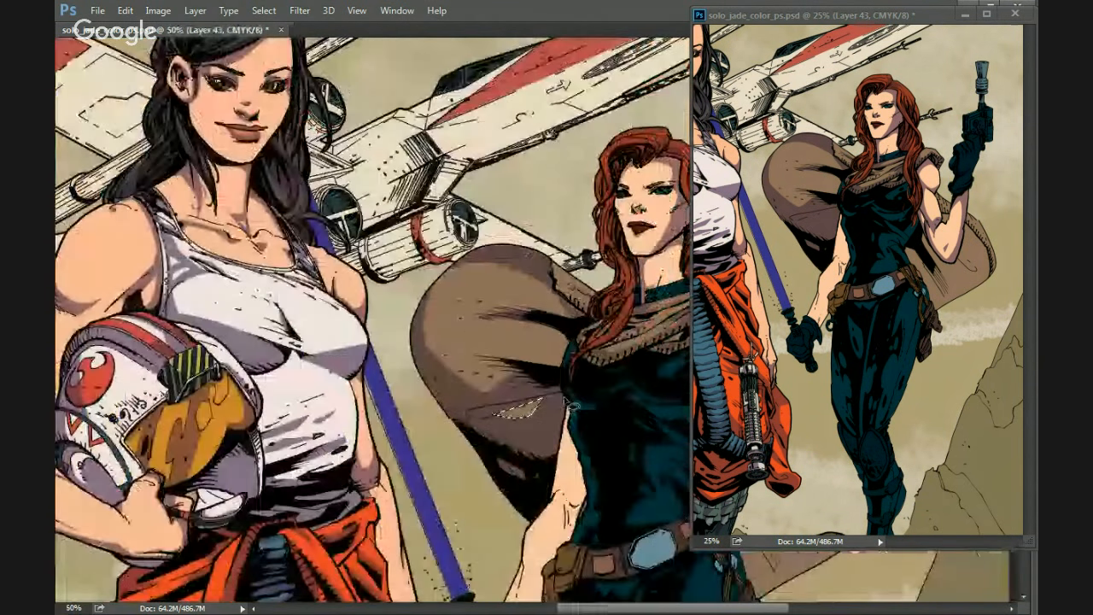
pyautogui.scroll(2, 577, 397)
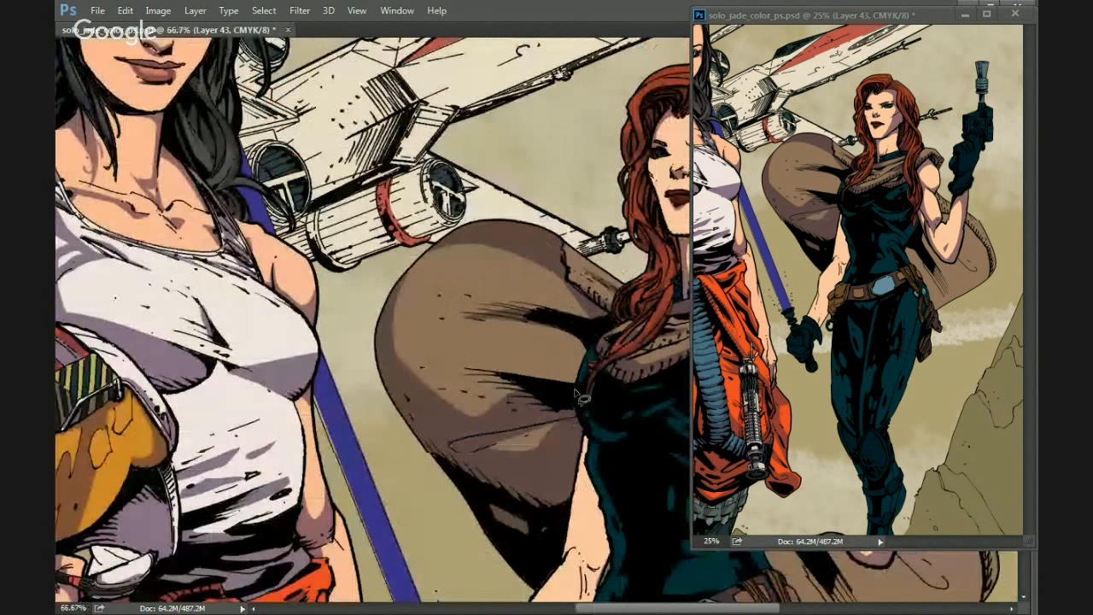
# Lasso and fill muted purple shadows on the cape behind the raised arm, leaving a curved light patch around the hooked fold line, and deselect.
pyautogui.moveTo(578, 394); pyautogui.dragTo(95, 125)
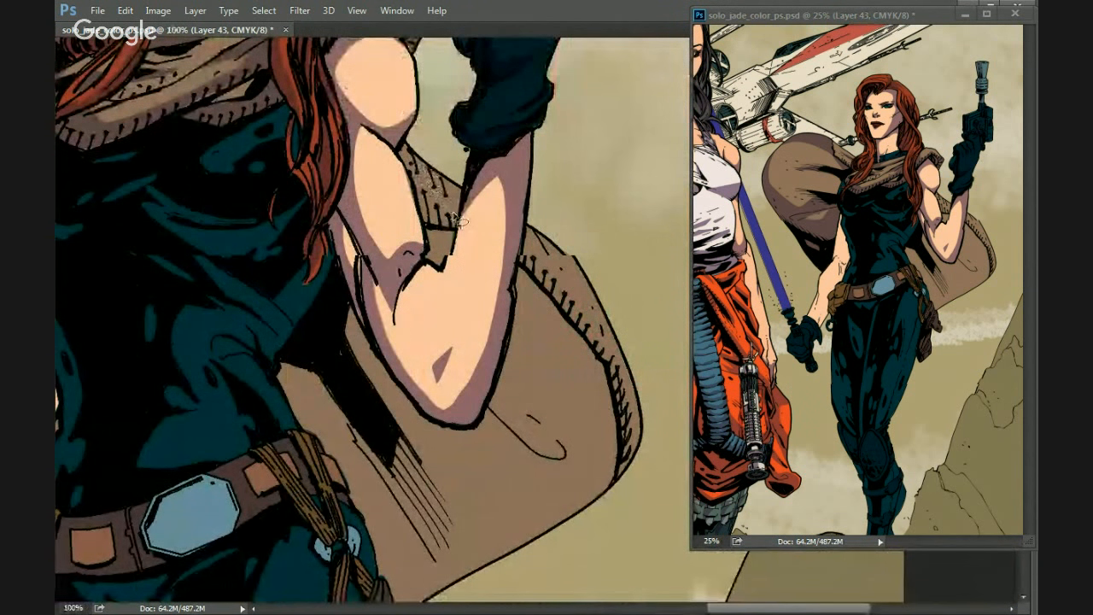
pyautogui.moveTo(463, 242)
pyautogui.mouseDown()
pyautogui.moveTo(424, 226)
pyautogui.moveTo(399, 132)
pyautogui.mouseUp()
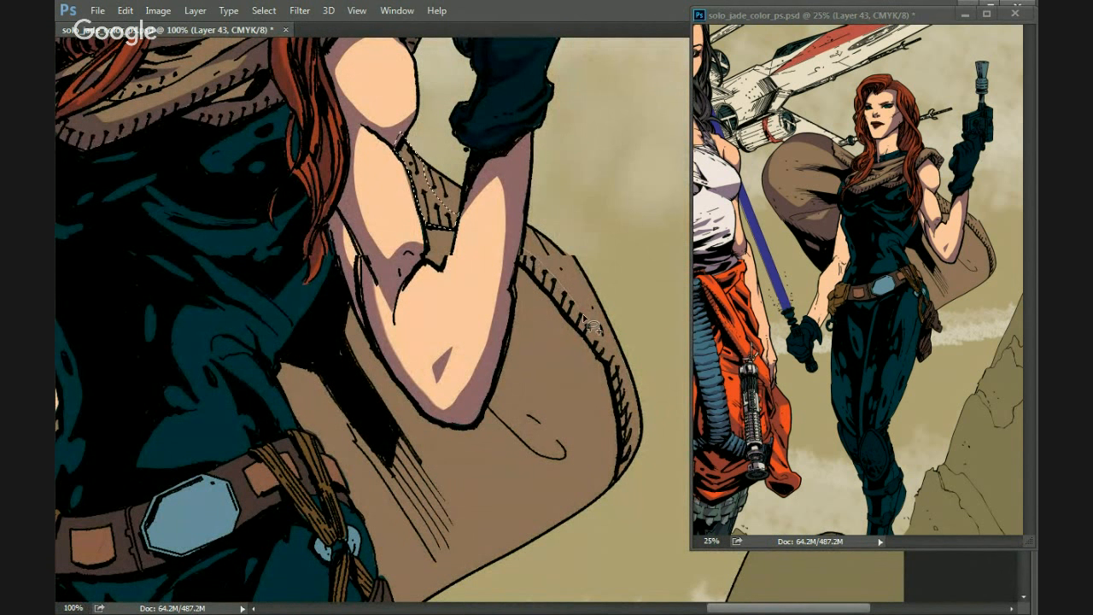
pyautogui.moveTo(531, 263)
pyautogui.mouseDown()
pyautogui.moveTo(625, 350)
pyautogui.moveTo(643, 429)
pyautogui.moveTo(621, 498)
pyautogui.moveTo(525, 320)
pyautogui.moveTo(528, 232)
pyautogui.mouseUp()
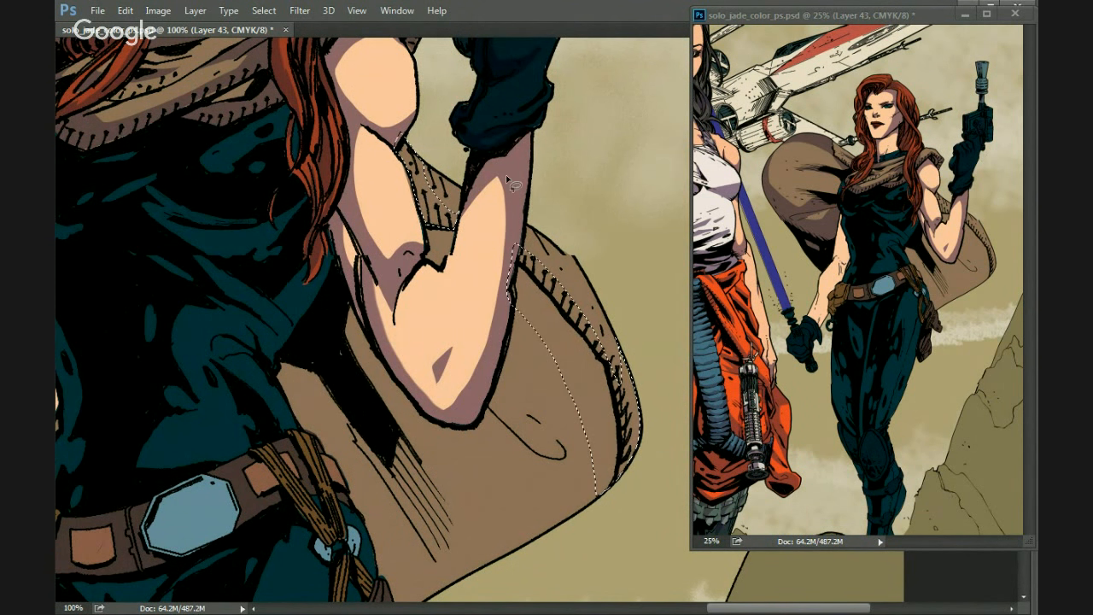
pyautogui.moveTo(359, 392)
pyautogui.mouseDown()
pyautogui.moveTo(426, 307)
pyautogui.moveTo(447, 160)
pyautogui.moveTo(551, 394)
pyautogui.moveTo(592, 450)
pyautogui.moveTo(438, 350)
pyautogui.moveTo(400, 225)
pyautogui.mouseUp()
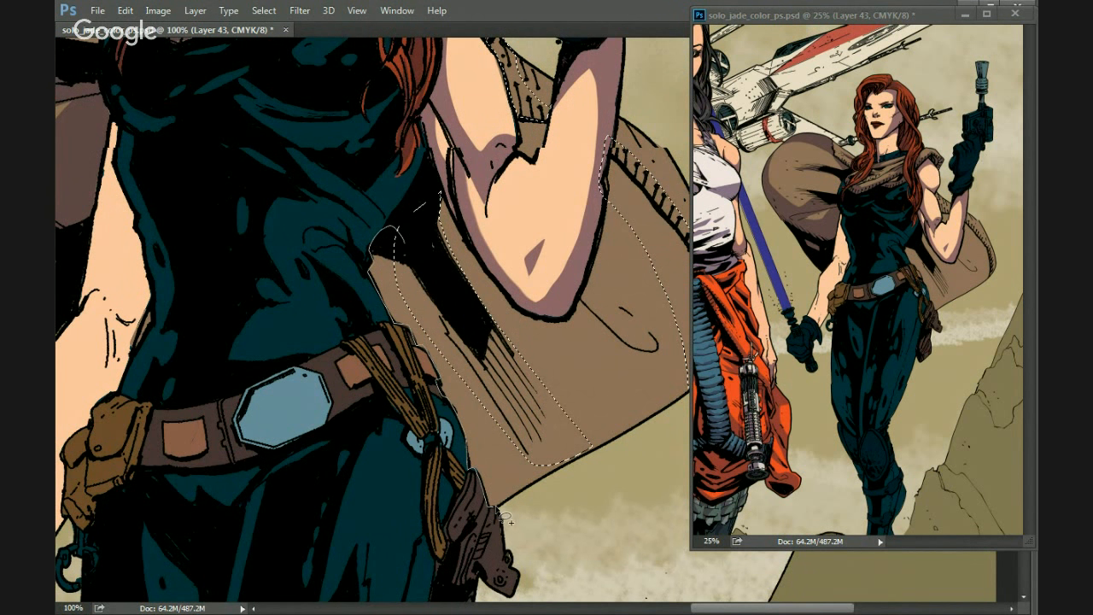
pyautogui.moveTo(504, 517); pyautogui.dragTo(598, 443)
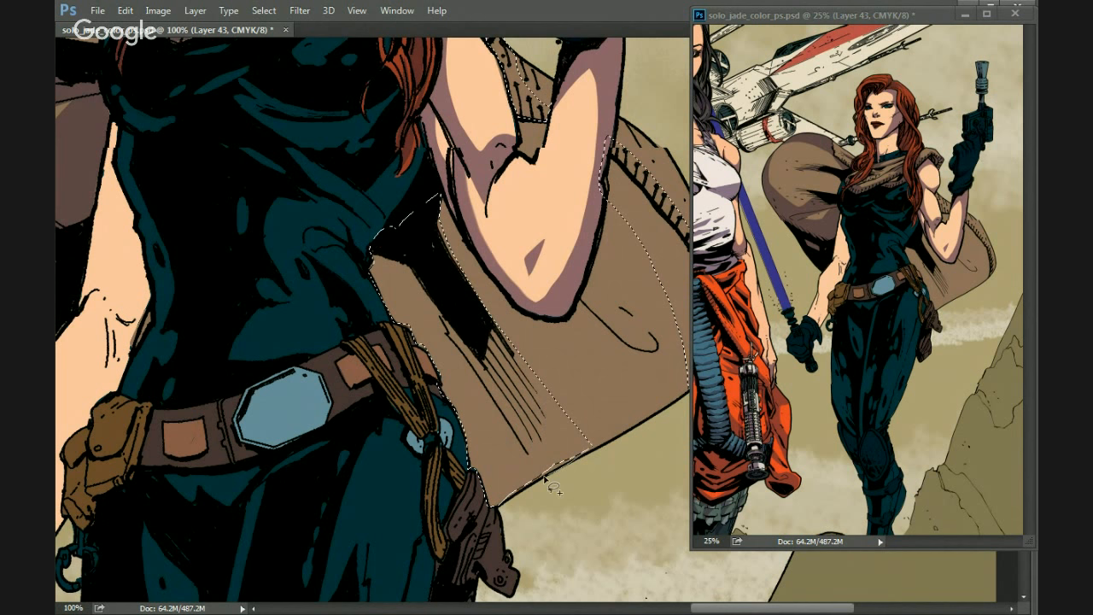
pyautogui.moveTo(551, 485); pyautogui.dragTo(569, 418)
pyautogui.moveTo(401, 475); pyautogui.dragTo(350, 490)
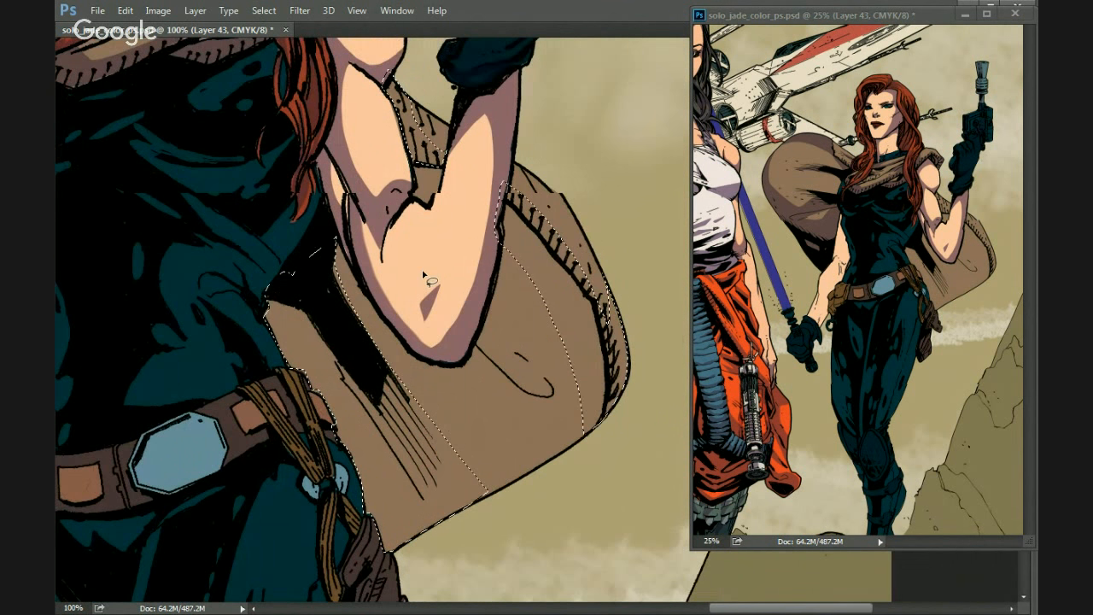
pyautogui.moveTo(420, 401)
pyautogui.mouseDown()
pyautogui.moveTo(507, 444)
pyautogui.moveTo(537, 441)
pyautogui.moveTo(575, 342)
pyautogui.moveTo(600, 374)
pyautogui.moveTo(600, 437)
pyautogui.mouseUp()
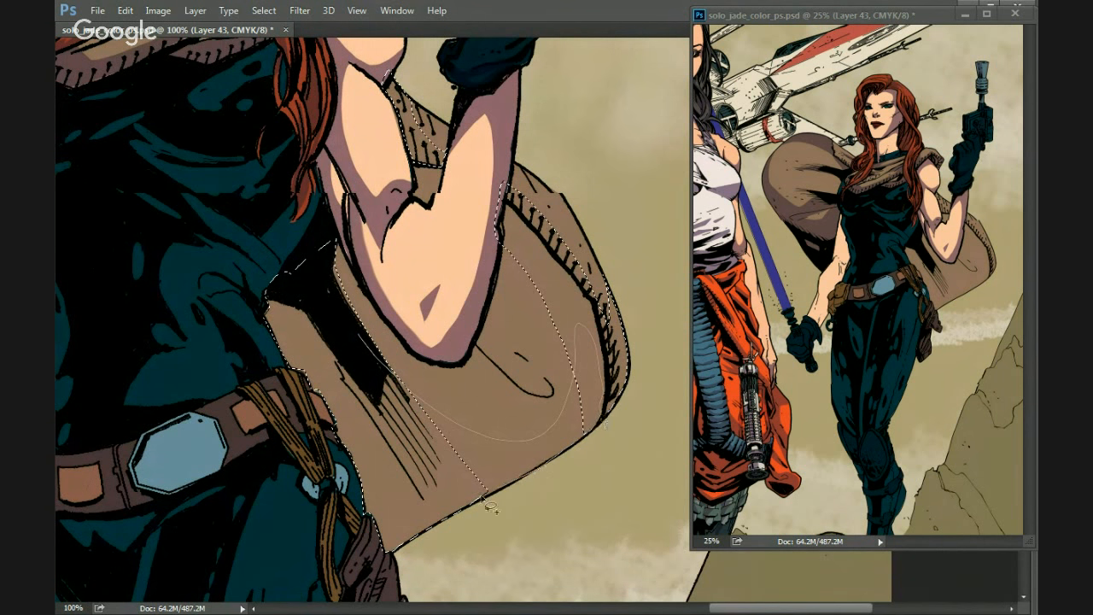
pyautogui.moveTo(491, 508); pyautogui.dragTo(410, 401)
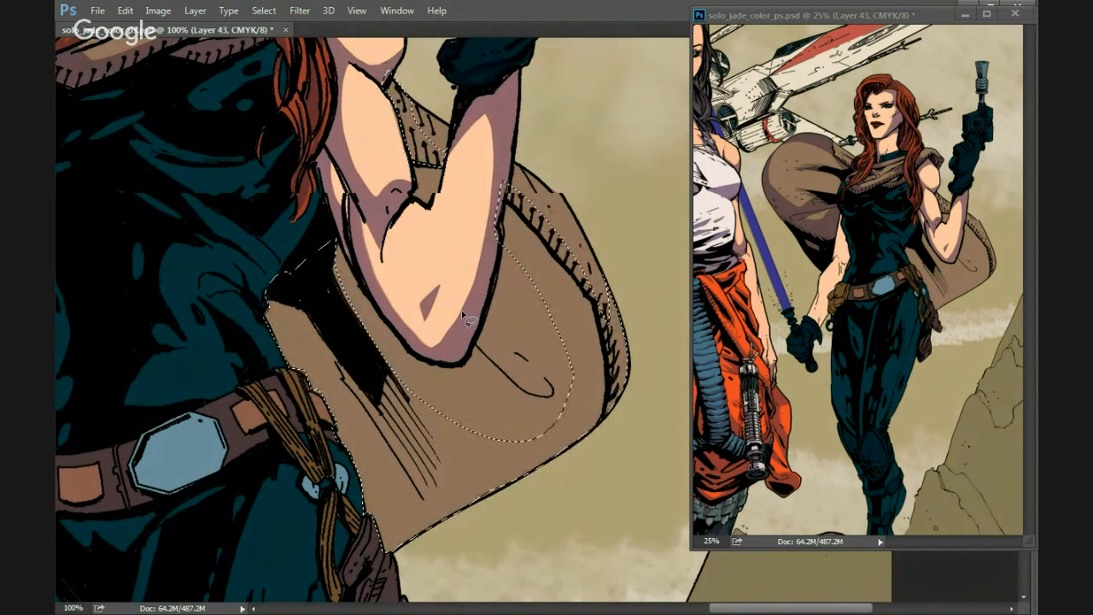
pyautogui.moveTo(381, 389)
pyautogui.mouseDown()
pyautogui.moveTo(516, 391)
pyautogui.moveTo(514, 334)
pyautogui.moveTo(544, 266)
pyautogui.moveTo(512, 237)
pyautogui.moveTo(448, 350)
pyautogui.moveTo(405, 335)
pyautogui.moveTo(384, 311)
pyautogui.moveTo(322, 305)
pyautogui.mouseUp()
pyautogui.hotkey('alt', 'BackSpace')
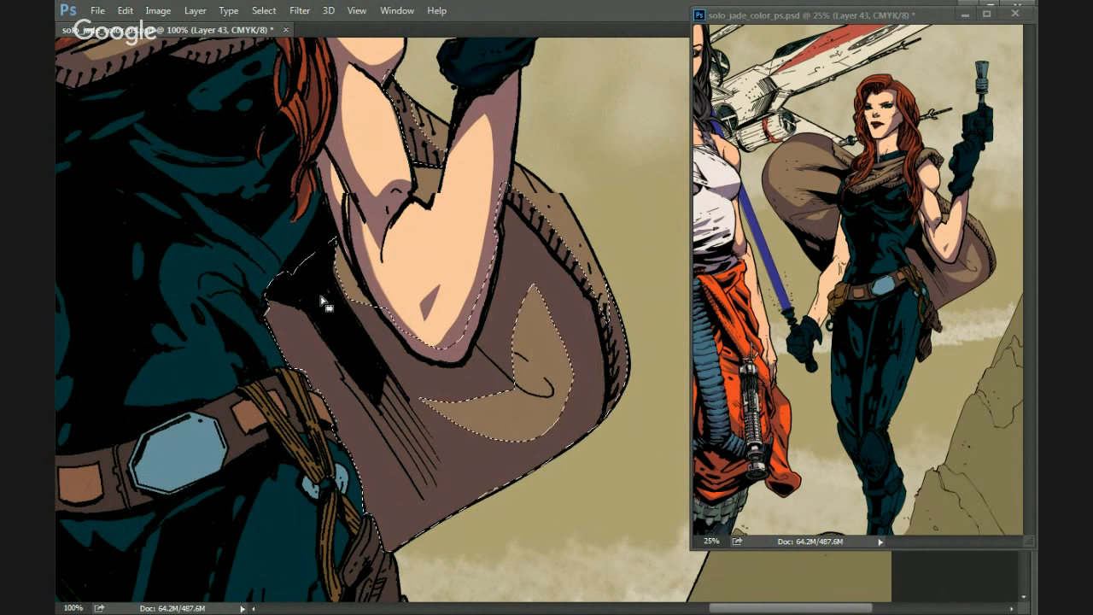
pyautogui.hotkey('ctrl', 'd')
# Lasso and fill the unshaded cape strip beneath the raised upper arm with muted purple, and deselect.
pyautogui.moveTo(459, 316); pyautogui.dragTo(458, 364)
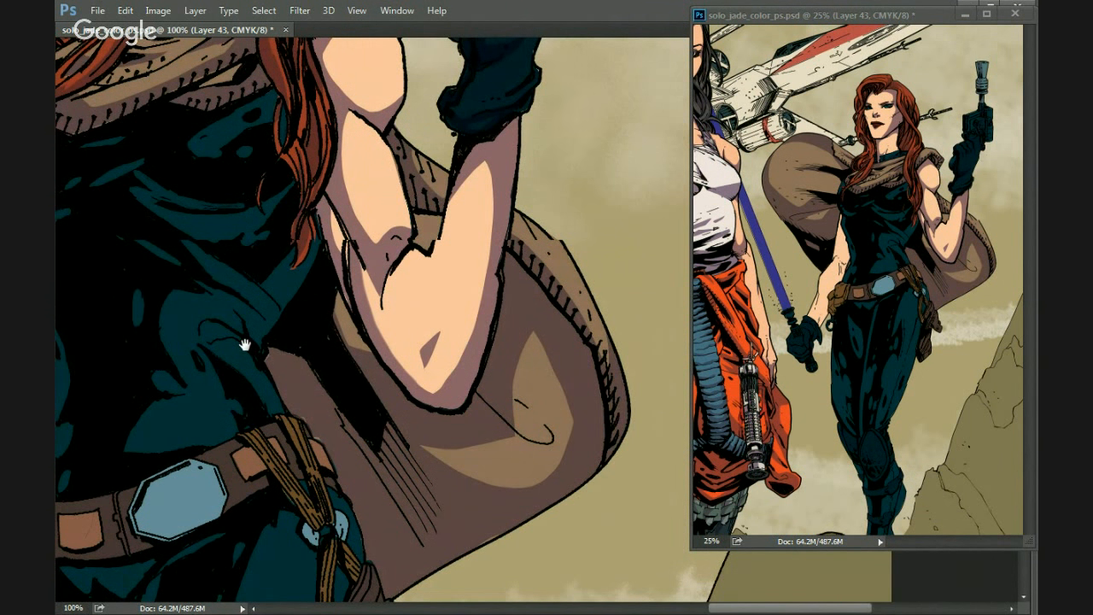
pyautogui.moveTo(245, 345)
pyautogui.mouseDown()
pyautogui.moveTo(371, 402)
pyautogui.moveTo(328, 355)
pyautogui.mouseUp()
pyautogui.moveTo(461, 335); pyautogui.dragTo(463, 338)
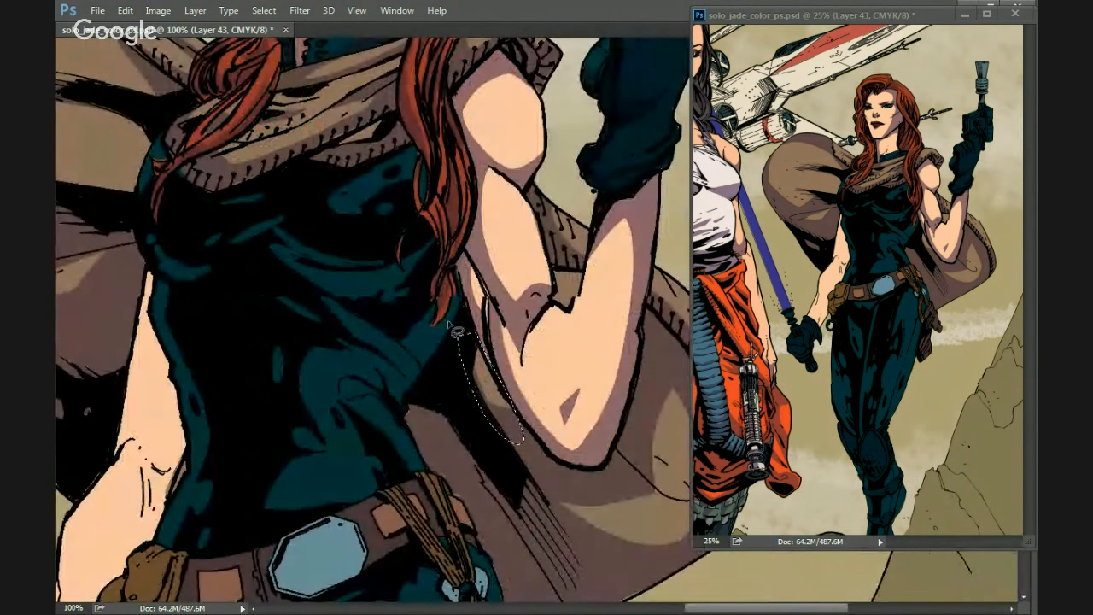
pyautogui.hotkey('alt', 'BackSpace')
pyautogui.hotkey('ctrl', 'd')
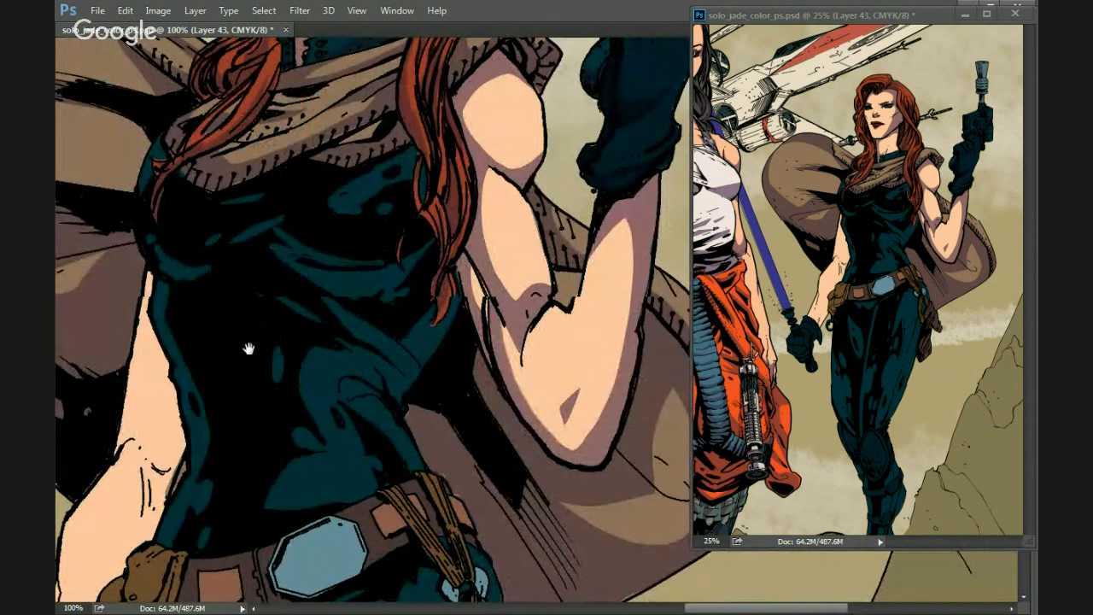
# Lasso and fill muted purple shadows under the red-haired woman's bust, on the small midriff highlight and across her lower torso.
pyautogui.moveTo(248, 349); pyautogui.dragTo(376, 510)
pyautogui.moveTo(321, 332); pyautogui.dragTo(331, 336)
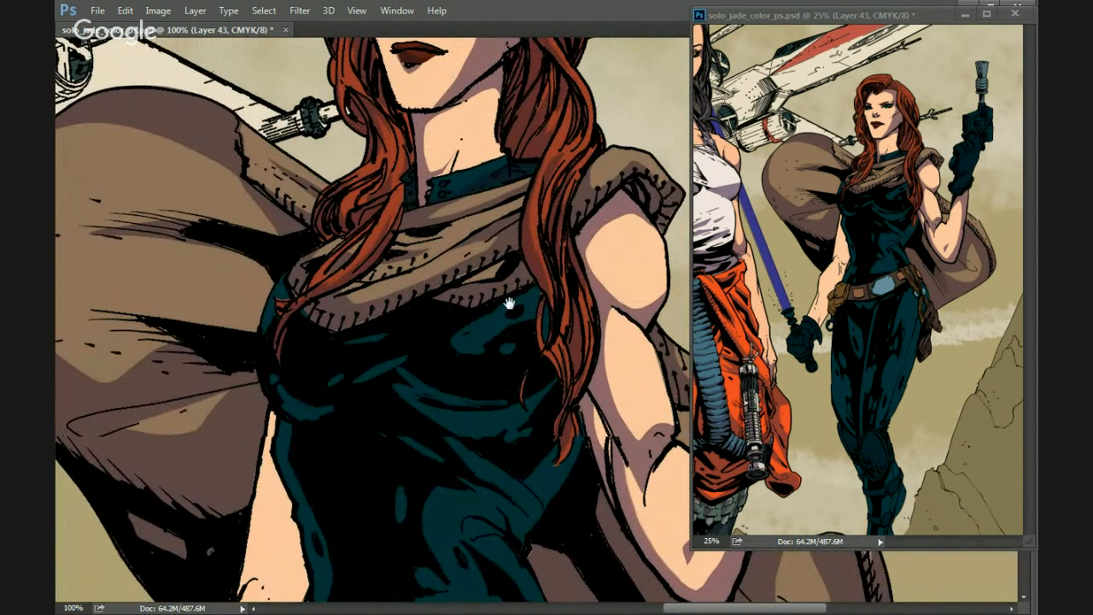
pyautogui.moveTo(480, 313)
pyautogui.mouseDown()
pyautogui.moveTo(342, 359)
pyautogui.moveTo(299, 265)
pyautogui.moveTo(266, 256)
pyautogui.moveTo(356, 273)
pyautogui.moveTo(421, 349)
pyautogui.moveTo(281, 309)
pyautogui.moveTo(248, 249)
pyautogui.mouseUp()
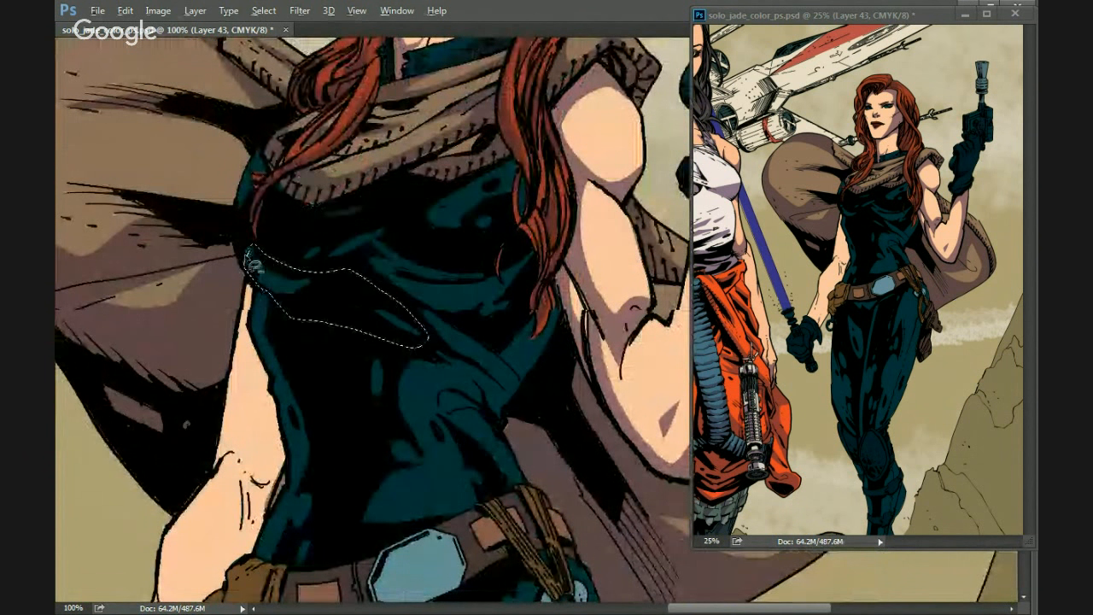
pyautogui.moveTo(325, 332)
pyautogui.mouseDown()
pyautogui.moveTo(398, 258)
pyautogui.moveTo(411, 294)
pyautogui.moveTo(424, 265)
pyautogui.mouseUp()
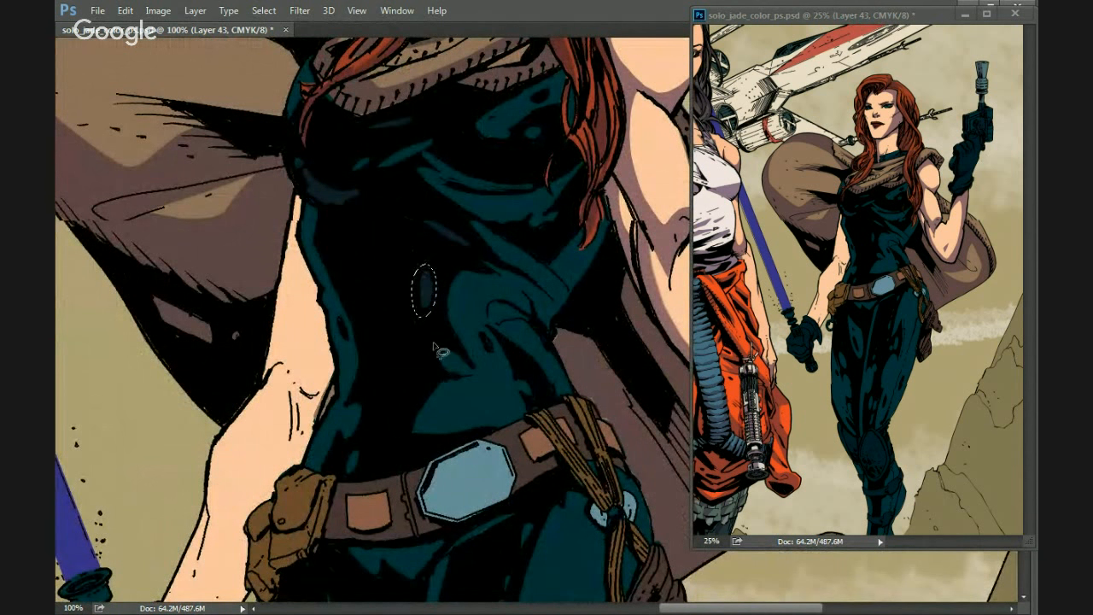
pyautogui.moveTo(443, 332)
pyautogui.mouseDown()
pyautogui.moveTo(486, 376)
pyautogui.moveTo(451, 439)
pyautogui.moveTo(345, 478)
pyautogui.moveTo(337, 462)
pyautogui.moveTo(354, 441)
pyautogui.moveTo(379, 353)
pyautogui.moveTo(400, 450)
pyautogui.mouseUp()
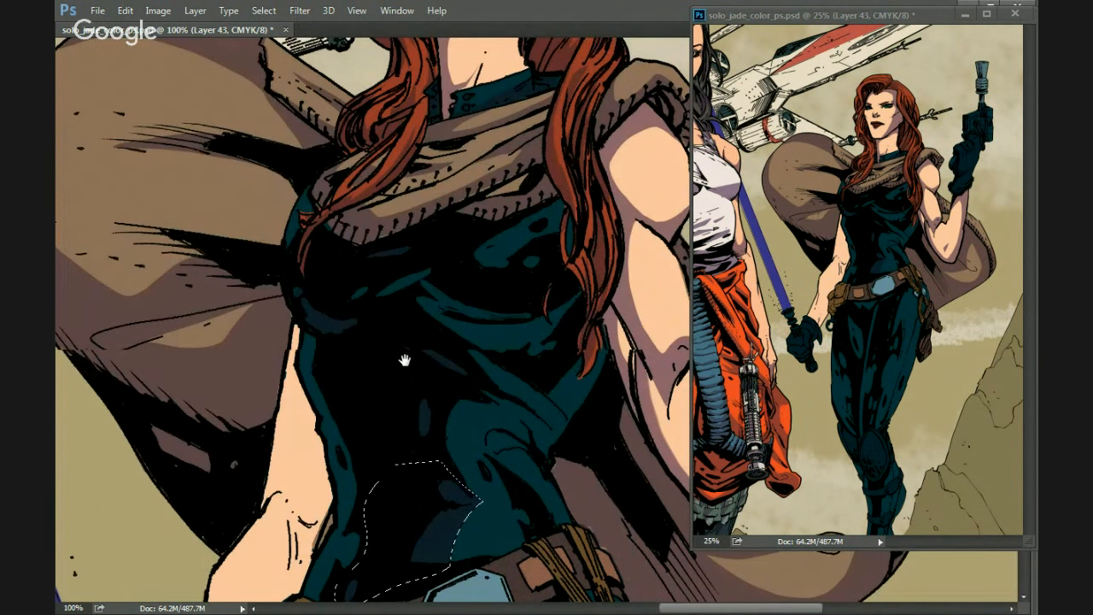
# Lasso and fill muted purple shadows on the bust highlights and the curved fold beneath them, and deselect.
pyautogui.moveTo(551, 236)
pyautogui.mouseDown()
pyautogui.moveTo(513, 270)
pyautogui.moveTo(482, 244)
pyautogui.moveTo(560, 204)
pyautogui.moveTo(578, 231)
pyautogui.mouseUp()
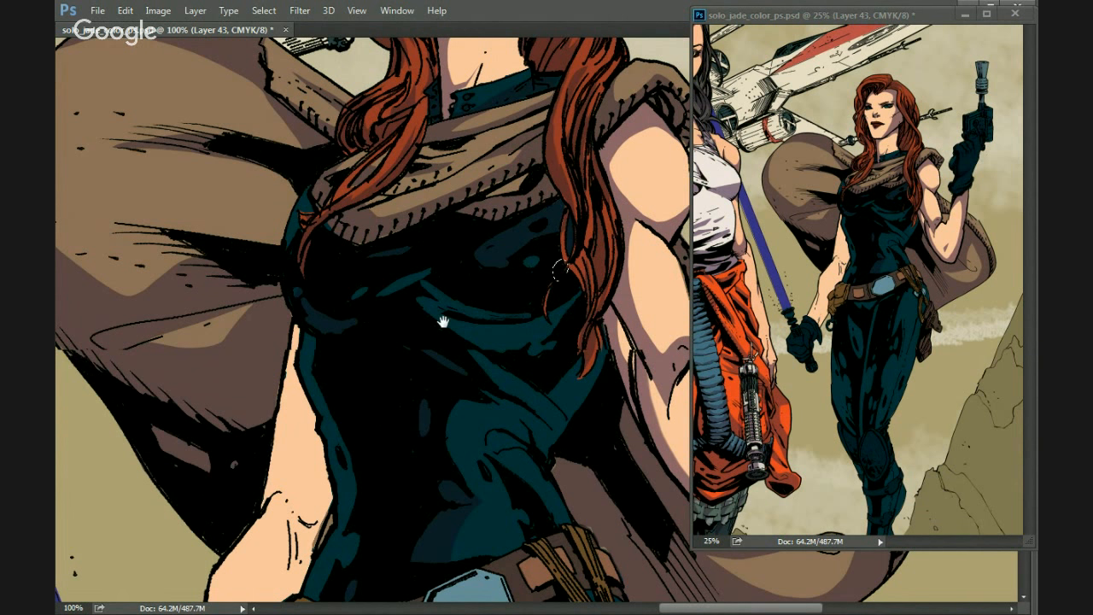
pyautogui.scroll(-2, 546, 270)
pyautogui.moveTo(520, 263)
pyautogui.mouseDown()
pyautogui.moveTo(468, 296)
pyautogui.moveTo(429, 291)
pyautogui.moveTo(389, 273)
pyautogui.moveTo(369, 241)
pyautogui.moveTo(438, 263)
pyautogui.moveTo(499, 254)
pyautogui.moveTo(505, 266)
pyautogui.moveTo(547, 224)
pyautogui.mouseUp()
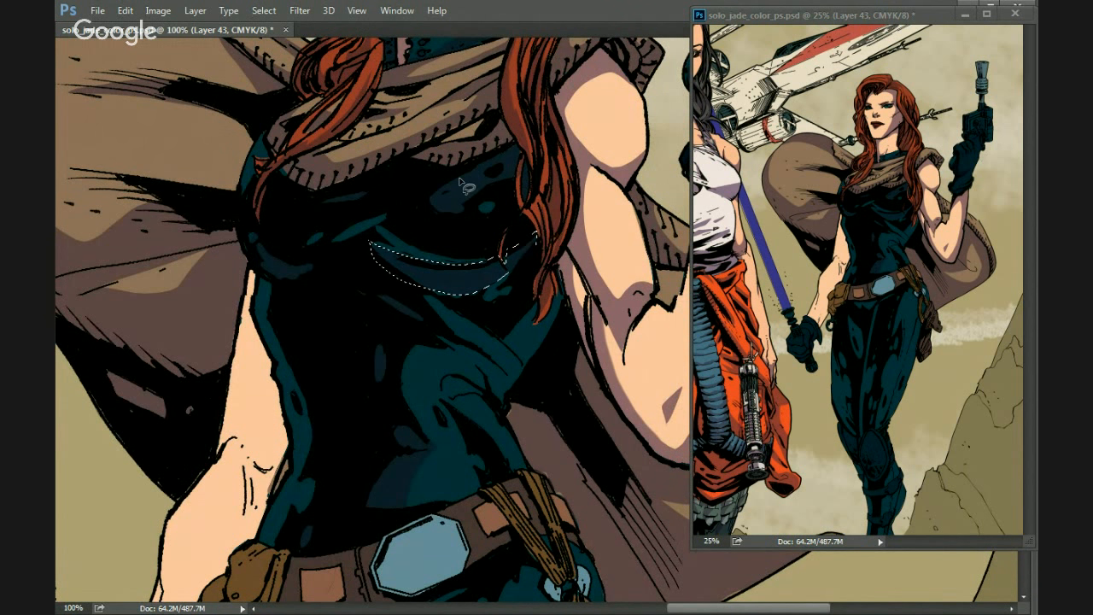
pyautogui.hotkey('ctrl', 'd')
# Lasso and fill muted purple shadows on the diagonal waist folds and side edge of the dark top, and save the document.
pyautogui.moveTo(498, 330)
pyautogui.mouseDown()
pyautogui.moveTo(438, 336)
pyautogui.moveTo(370, 308)
pyautogui.moveTo(353, 280)
pyautogui.moveTo(491, 298)
pyautogui.mouseUp()
pyautogui.moveTo(503, 369)
pyautogui.mouseDown()
pyautogui.moveTo(453, 342)
pyautogui.moveTo(483, 355)
pyautogui.moveTo(494, 331)
pyautogui.moveTo(484, 320)
pyautogui.moveTo(518, 364)
pyautogui.moveTo(479, 326)
pyautogui.mouseUp()
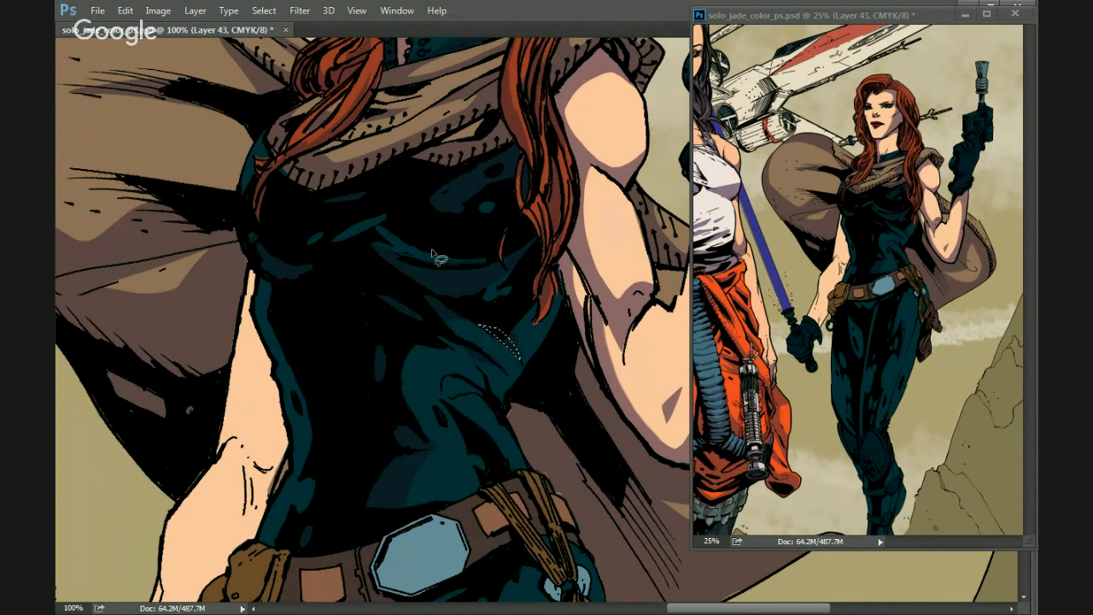
pyautogui.scroll(-5, 342, 376)
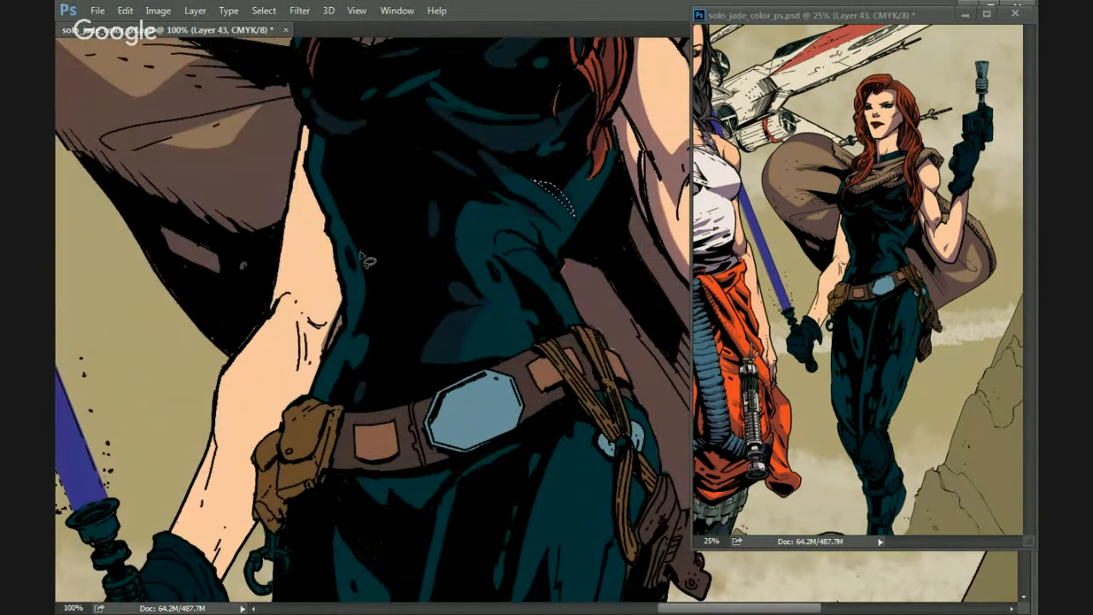
pyautogui.moveTo(351, 329)
pyautogui.mouseDown()
pyautogui.moveTo(377, 314)
pyautogui.moveTo(374, 287)
pyautogui.mouseUp()
pyautogui.hotkey('ctrl', 's')
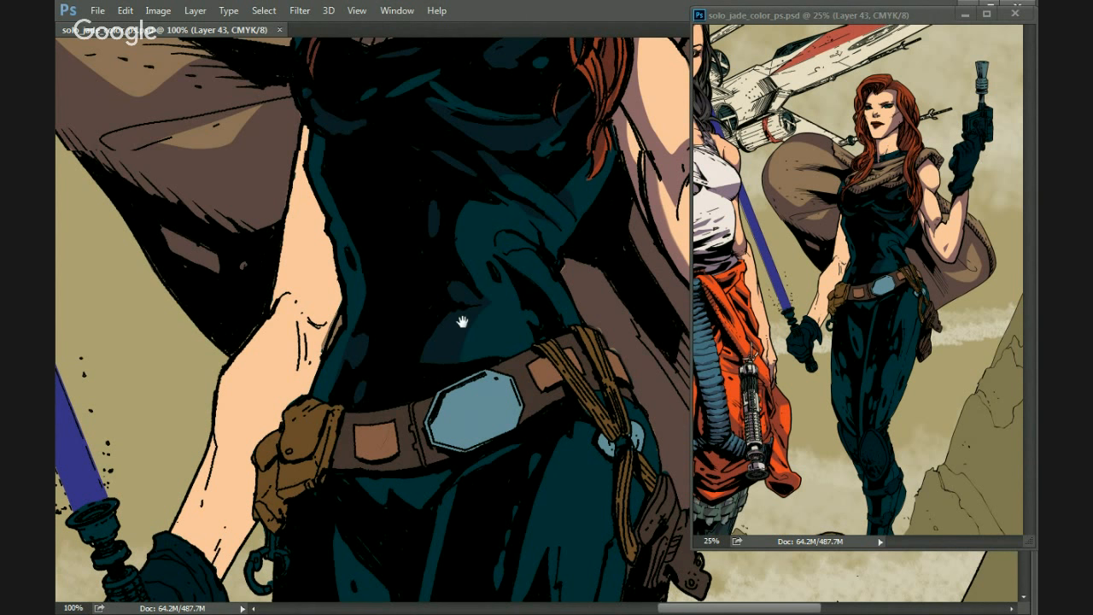
# Lasso and fill a muted purple shadow on the lowered upper arm along the torso and near the armpit, and hide the selection edges.
pyautogui.hscroll(5, 454, 333)
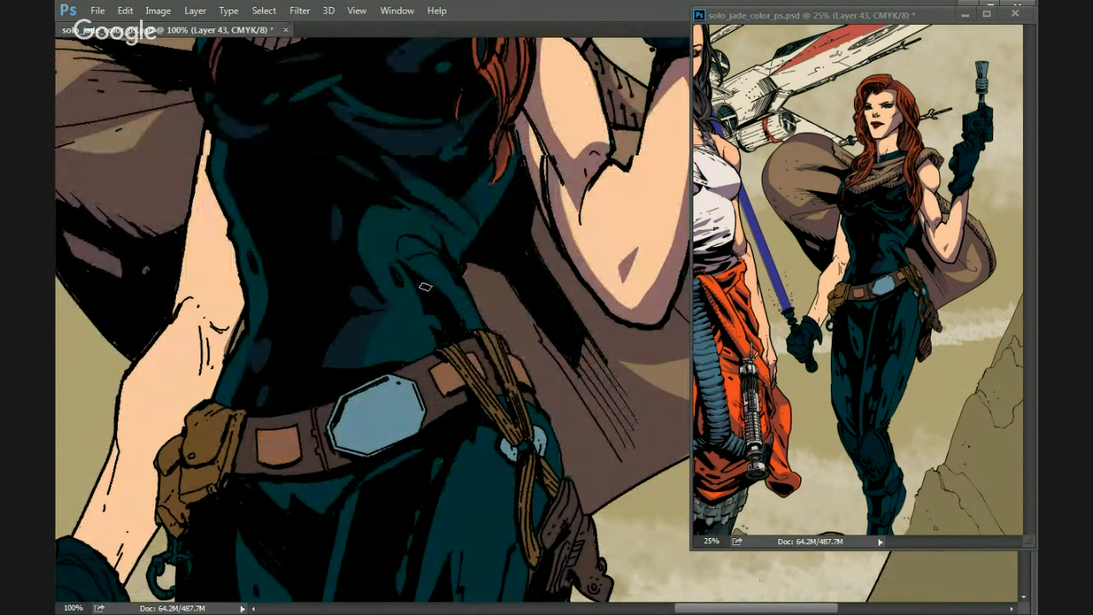
pyautogui.hscroll(-6, 325, 300)
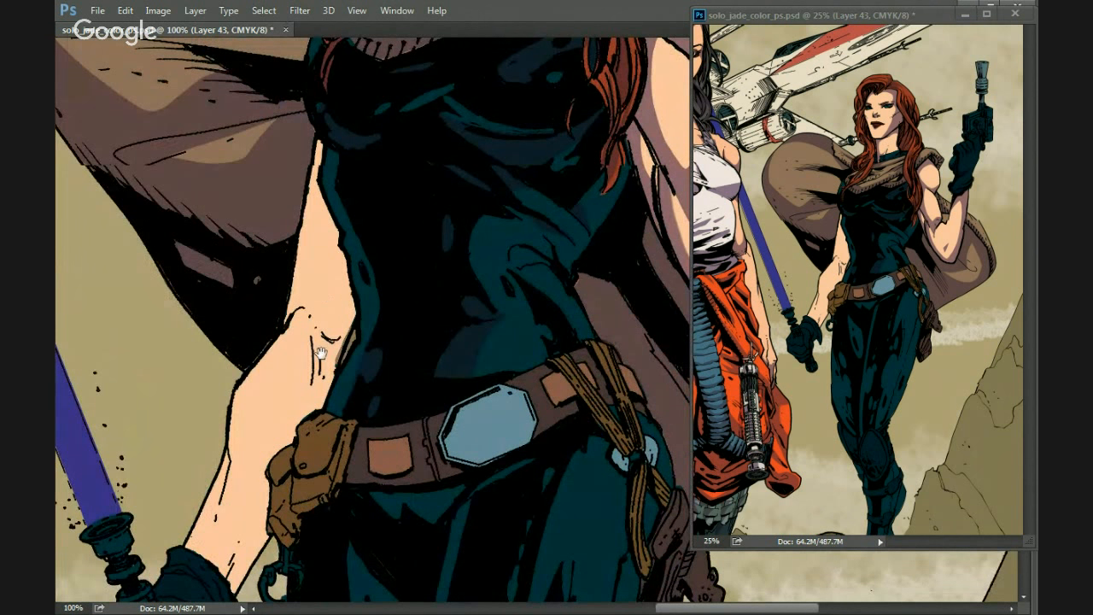
pyautogui.scroll(3, 321, 353)
pyautogui.hscroll(-2, 321, 353)
pyautogui.moveTo(369, 308)
pyautogui.mouseDown()
pyautogui.moveTo(359, 476)
pyautogui.moveTo(390, 266)
pyautogui.moveTo(389, 276)
pyautogui.moveTo(375, 215)
pyautogui.moveTo(371, 281)
pyautogui.moveTo(413, 350)
pyautogui.moveTo(385, 412)
pyautogui.mouseUp()
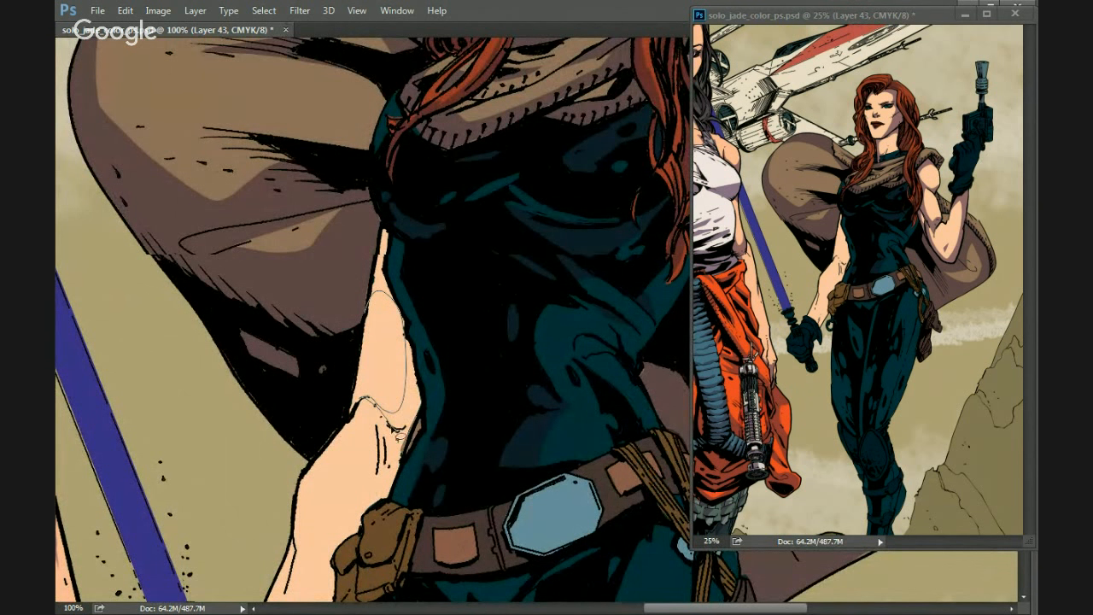
pyautogui.moveTo(404, 465)
pyautogui.mouseDown()
pyautogui.moveTo(422, 389)
pyautogui.moveTo(419, 333)
pyautogui.moveTo(389, 247)
pyautogui.moveTo(363, 299)
pyautogui.moveTo(406, 330)
pyautogui.moveTo(421, 412)
pyautogui.moveTo(393, 248)
pyautogui.mouseUp()
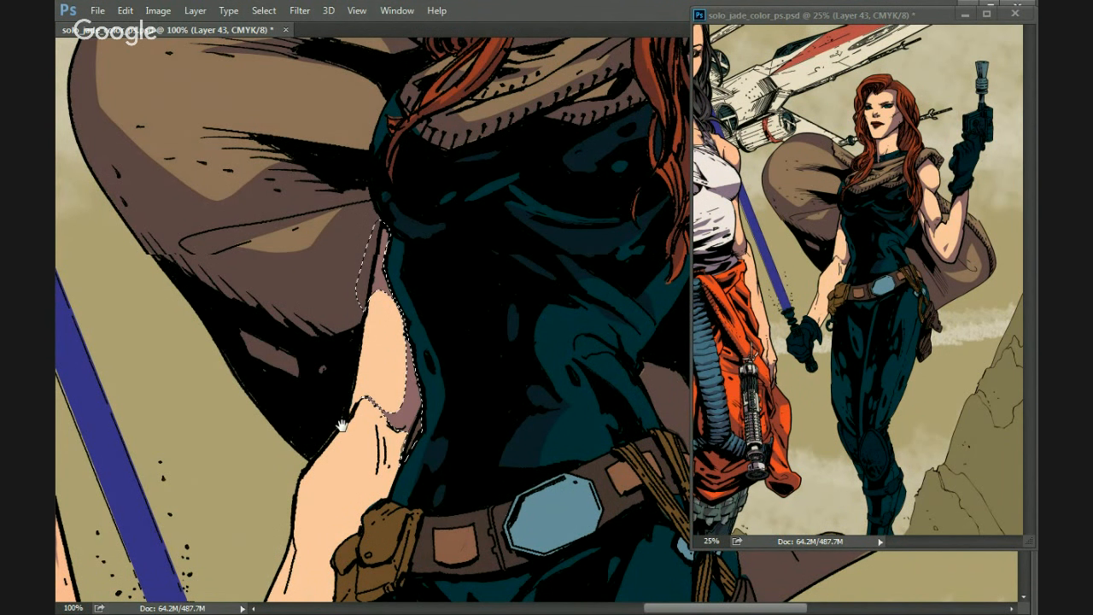
pyautogui.moveTo(342, 427)
pyautogui.mouseDown()
pyautogui.moveTo(431, 261)
pyautogui.moveTo(403, 372)
pyautogui.moveTo(417, 366)
pyautogui.moveTo(432, 304)
pyautogui.moveTo(451, 312)
pyautogui.moveTo(462, 287)
pyautogui.moveTo(441, 336)
pyautogui.moveTo(461, 271)
pyautogui.mouseUp()
pyautogui.hotkey('ctrl', 'h')
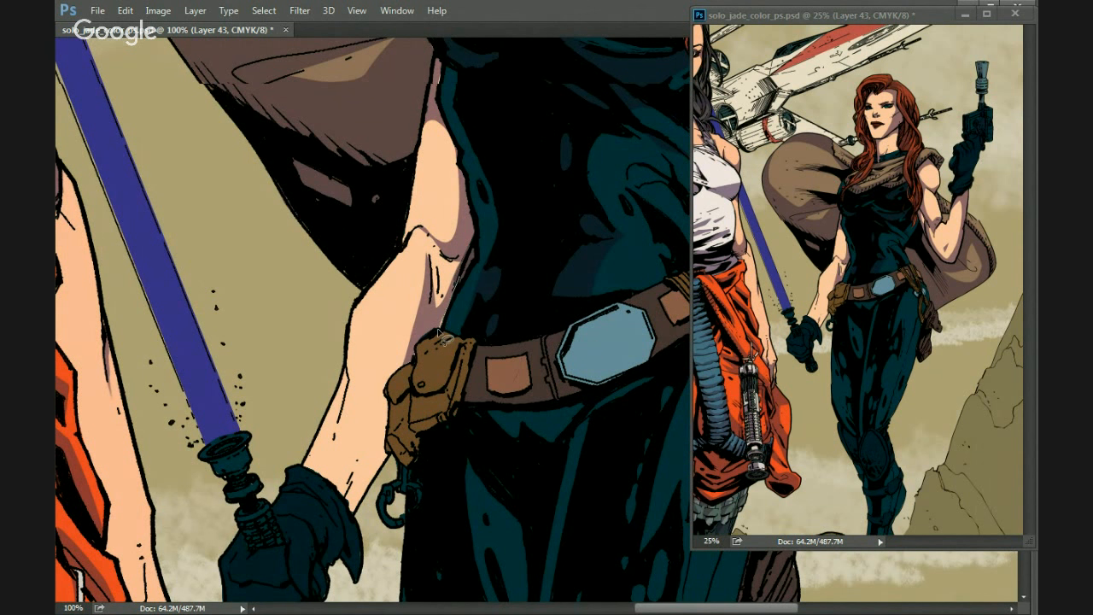
# Lasso and fill muted purple shadows along the lowered arm's elbow and inner forearm beside the belt pouch, and deselect.
pyautogui.hotkey('ctrl', 'h')
pyautogui.moveTo(380, 385); pyautogui.dragTo(419, 333)
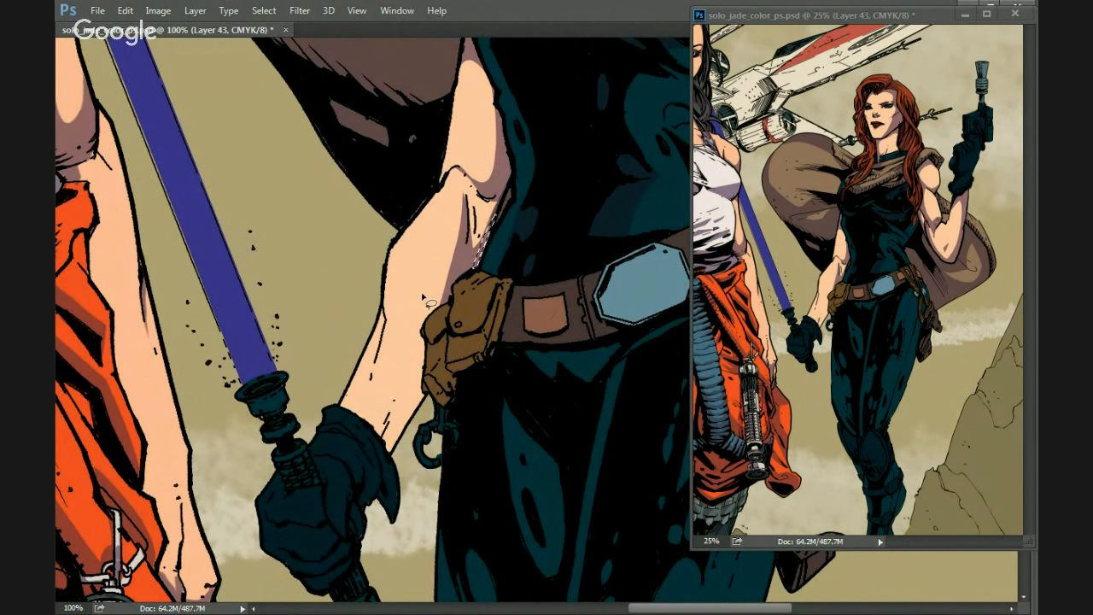
pyautogui.moveTo(410, 306)
pyautogui.mouseDown()
pyautogui.moveTo(422, 290)
pyautogui.moveTo(416, 271)
pyautogui.moveTo(404, 303)
pyautogui.moveTo(406, 229)
pyautogui.mouseUp()
pyautogui.hotkey('ctrl', 'd')
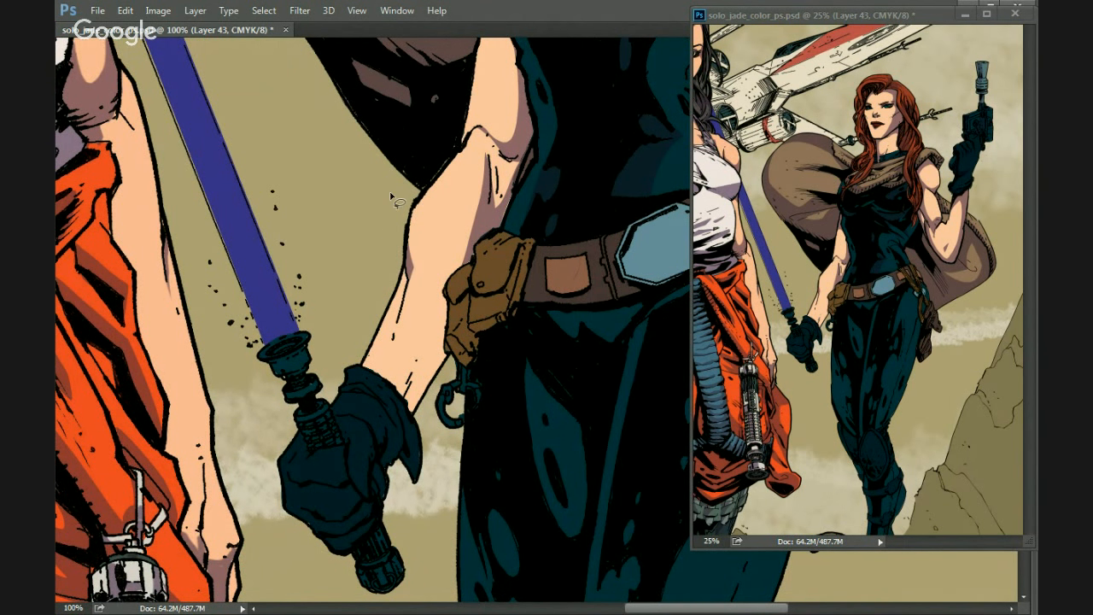
# Lasso and fill a muted purple shadow over the lowered forearm's wrist above the glove cuff, and deselect.
pyautogui.moveTo(366, 371); pyautogui.dragTo(408, 380)
pyautogui.moveTo(444, 333)
pyautogui.mouseDown()
pyautogui.moveTo(452, 305)
pyautogui.moveTo(455, 364)
pyautogui.moveTo(416, 421)
pyautogui.moveTo(365, 369)
pyautogui.mouseUp()
pyautogui.press('Delete')
pyautogui.hotkey('ctrl', 'd')
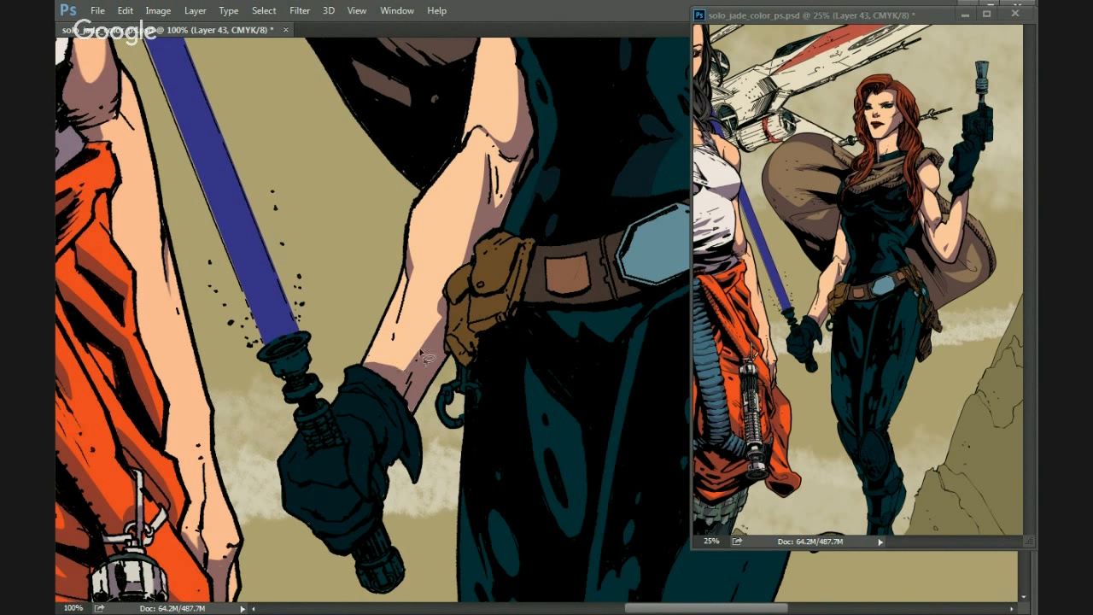
# Lasso and fill muted purple shadows on the lowered glove's cuff, knuckles and fingers.
pyautogui.moveTo(384, 383)
pyautogui.mouseDown()
pyautogui.moveTo(383, 346)
pyautogui.moveTo(374, 348)
pyautogui.moveTo(413, 386)
pyautogui.moveTo(417, 422)
pyautogui.moveTo(396, 414)
pyautogui.moveTo(403, 436)
pyautogui.moveTo(411, 428)
pyautogui.moveTo(429, 455)
pyautogui.moveTo(435, 417)
pyautogui.moveTo(437, 428)
pyautogui.moveTo(417, 382)
pyautogui.moveTo(378, 373)
pyautogui.moveTo(362, 353)
pyautogui.moveTo(383, 466)
pyautogui.moveTo(391, 429)
pyautogui.moveTo(374, 419)
pyautogui.moveTo(375, 457)
pyautogui.mouseUp()
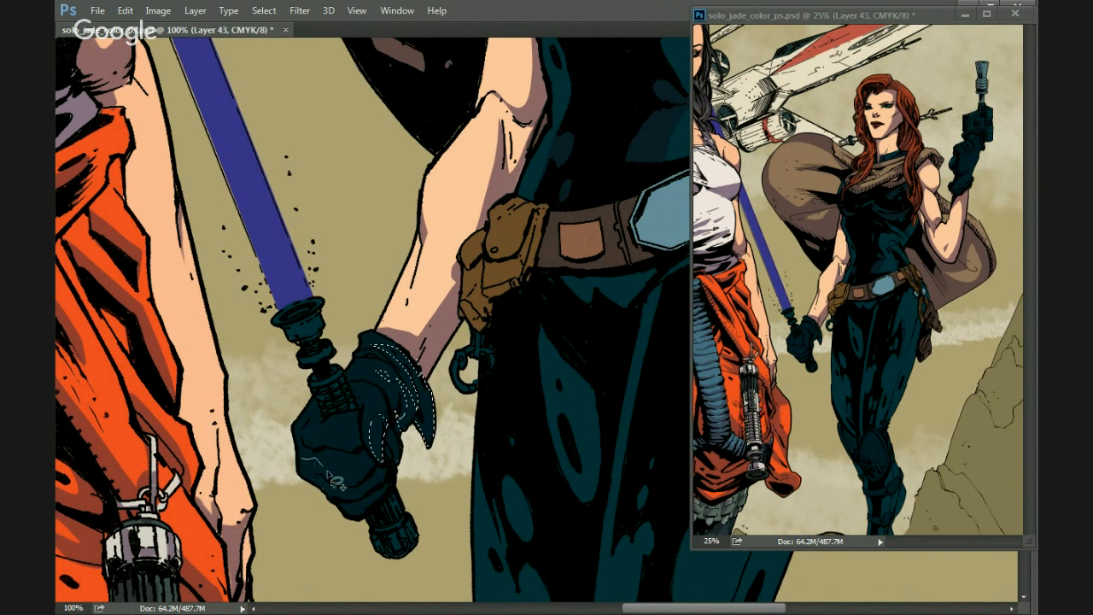
pyautogui.moveTo(309, 466)
pyautogui.mouseDown()
pyautogui.moveTo(348, 499)
pyautogui.moveTo(328, 494)
pyautogui.moveTo(339, 509)
pyautogui.moveTo(399, 486)
pyautogui.moveTo(369, 515)
pyautogui.moveTo(352, 494)
pyautogui.mouseUp()
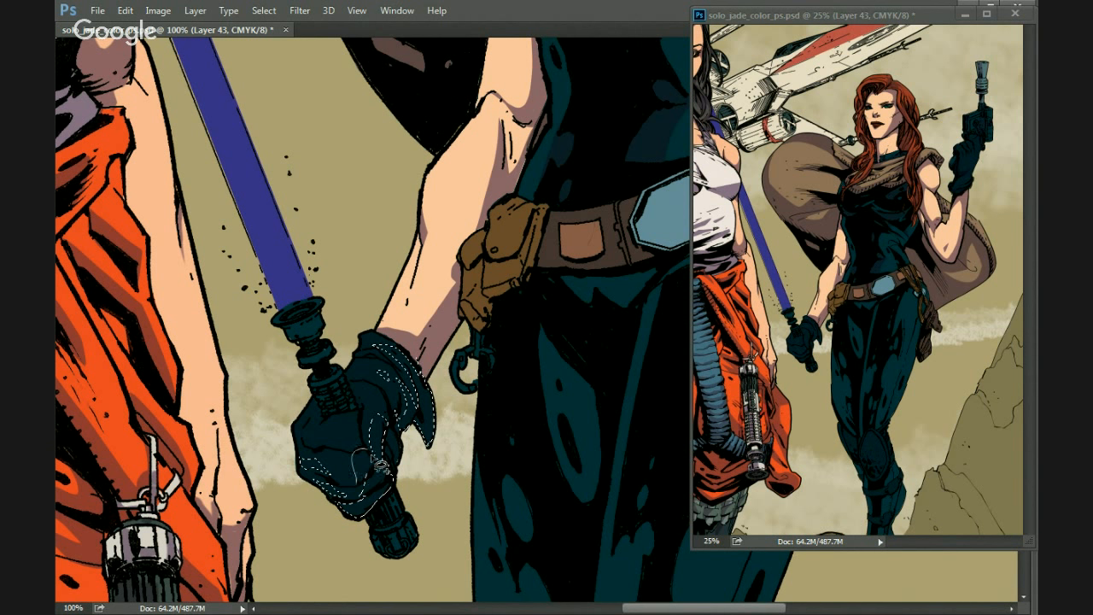
pyautogui.moveTo(346, 449)
pyautogui.mouseDown()
pyautogui.moveTo(370, 436)
pyautogui.moveTo(317, 396)
pyautogui.mouseUp()
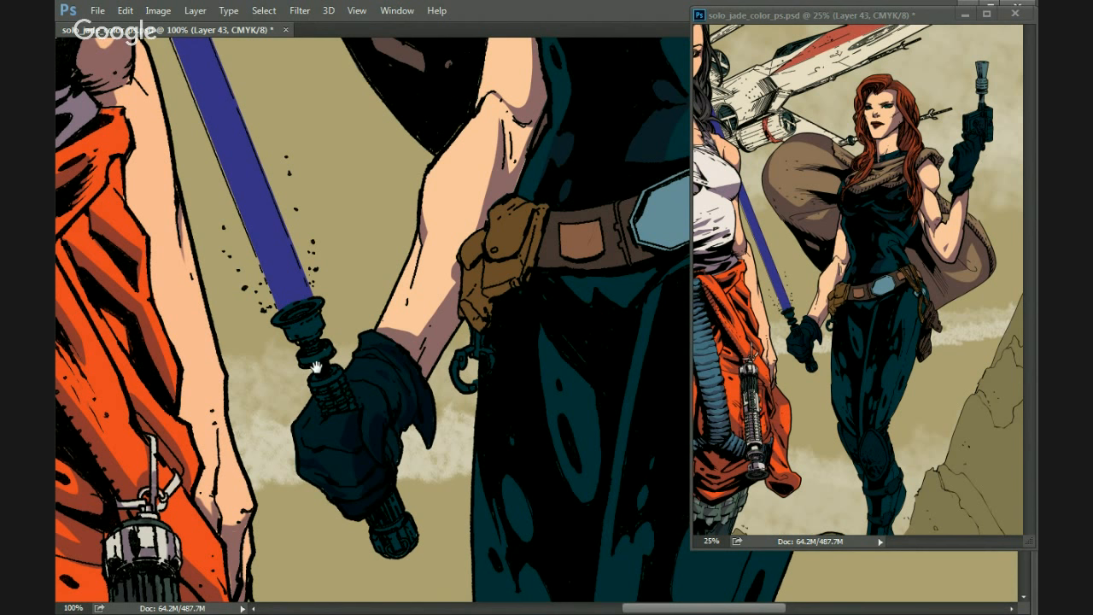
# Lasso and fill muted purple shadows on the lightsaber hilt above and below the gloved hand, and deselect.
pyautogui.moveTo(339, 337); pyautogui.dragTo(365, 319)
pyautogui.moveTo(365, 395)
pyautogui.mouseDown()
pyautogui.moveTo(352, 357)
pyautogui.moveTo(340, 357)
pyautogui.moveTo(346, 396)
pyautogui.moveTo(361, 401)
pyautogui.moveTo(339, 328)
pyautogui.moveTo(327, 307)
pyautogui.moveTo(315, 311)
pyautogui.moveTo(345, 360)
pyautogui.moveTo(353, 317)
pyautogui.mouseUp()
pyautogui.moveTo(414, 389)
pyautogui.mouseDown()
pyautogui.moveTo(414, 455)
pyautogui.moveTo(393, 440)
pyautogui.moveTo(377, 403)
pyautogui.moveTo(404, 354)
pyautogui.moveTo(363, 299)
pyautogui.mouseUp()
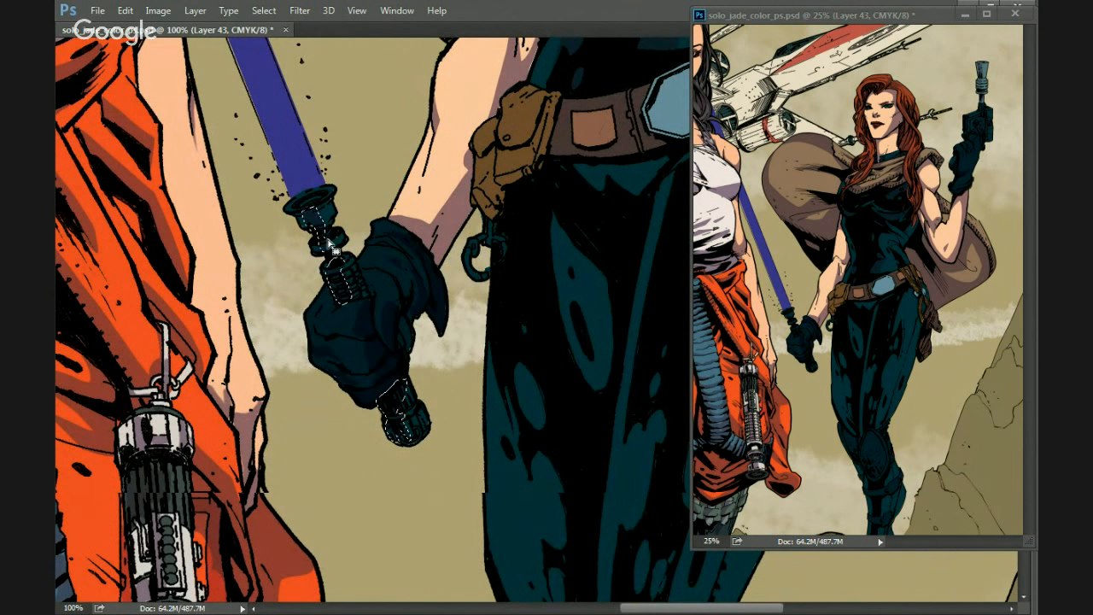
pyautogui.hotkey('ctrl', 'd')
# Lasso and fill muted purple shadows on the lower part of the belt pouch and the clip ring hanging beneath it.
pyautogui.moveTo(329, 298); pyautogui.dragTo(379, 377)
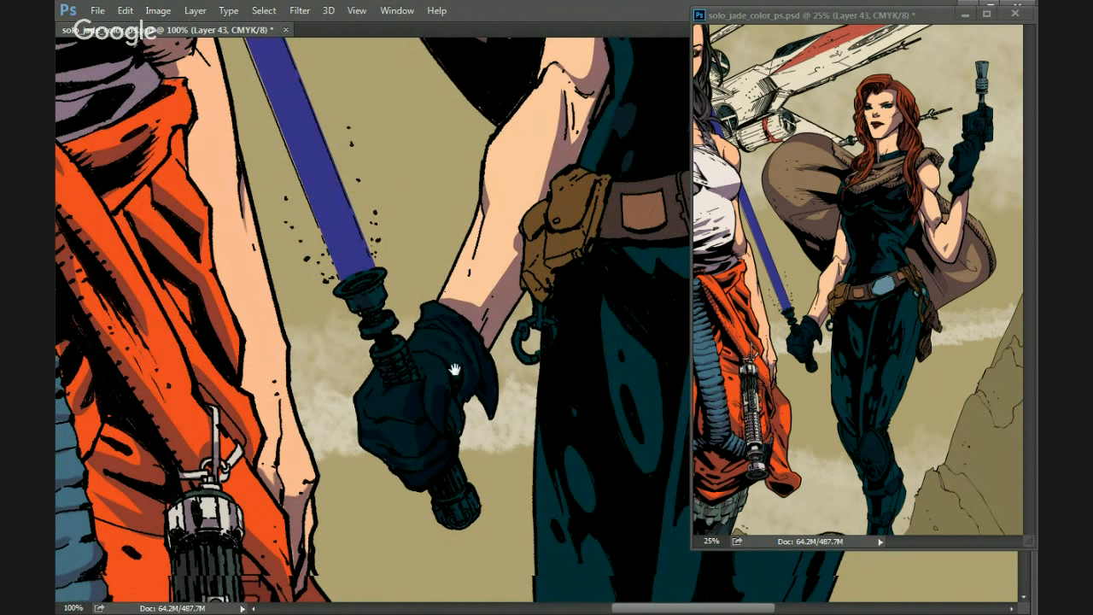
pyautogui.moveTo(455, 369); pyautogui.dragTo(400, 413)
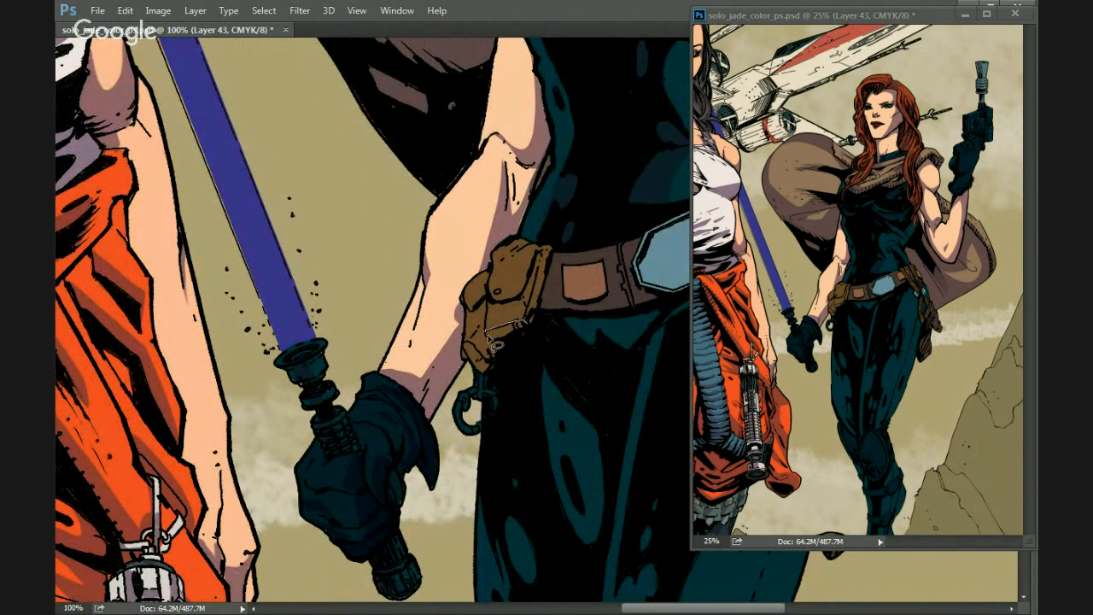
pyautogui.moveTo(495, 341)
pyautogui.mouseDown()
pyautogui.moveTo(526, 316)
pyautogui.moveTo(472, 349)
pyautogui.moveTo(484, 311)
pyautogui.moveTo(472, 294)
pyautogui.moveTo(488, 283)
pyautogui.moveTo(489, 383)
pyautogui.moveTo(464, 355)
pyautogui.moveTo(486, 381)
pyautogui.moveTo(468, 407)
pyautogui.mouseUp()
pyautogui.hotkey('alt', 'BackSpace')
pyautogui.click(485, 367)
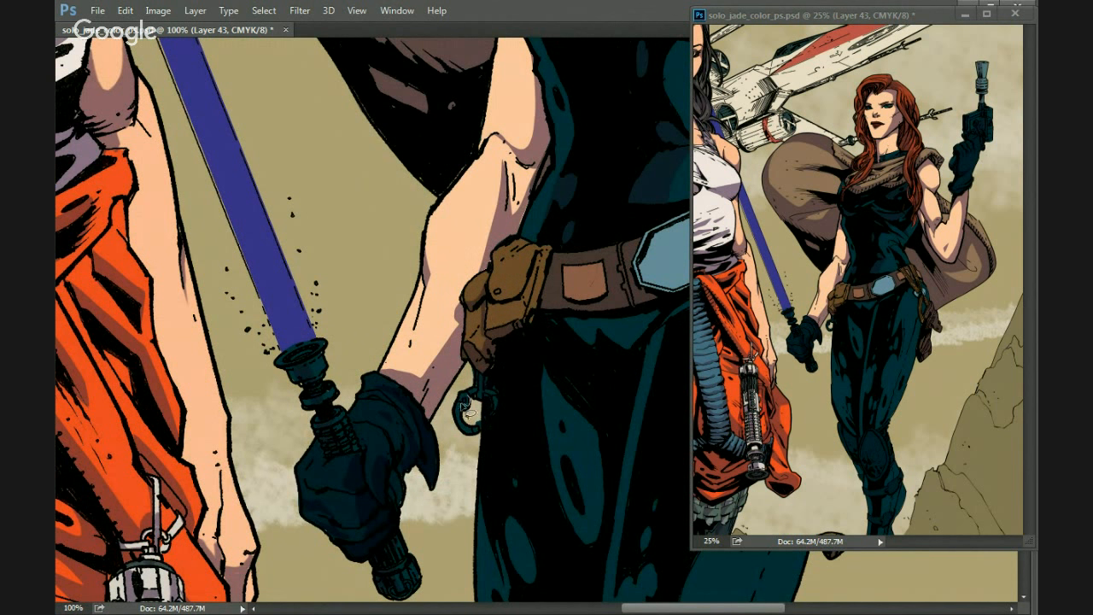
pyautogui.moveTo(485, 361); pyautogui.dragTo(439, 408)
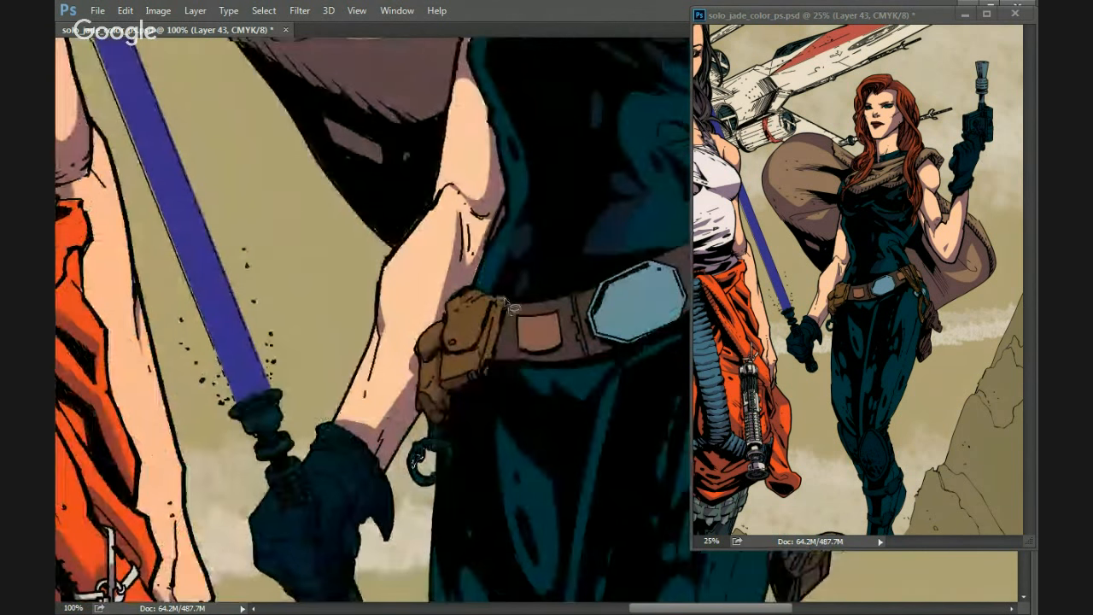
# Lasso and fill muted purple shadows on the pouch flap, the pouch's side edge and the square leather patch beside it.
pyautogui.moveTo(509, 300)
pyautogui.mouseDown()
pyautogui.moveTo(489, 380)
pyautogui.moveTo(504, 302)
pyautogui.mouseUp()
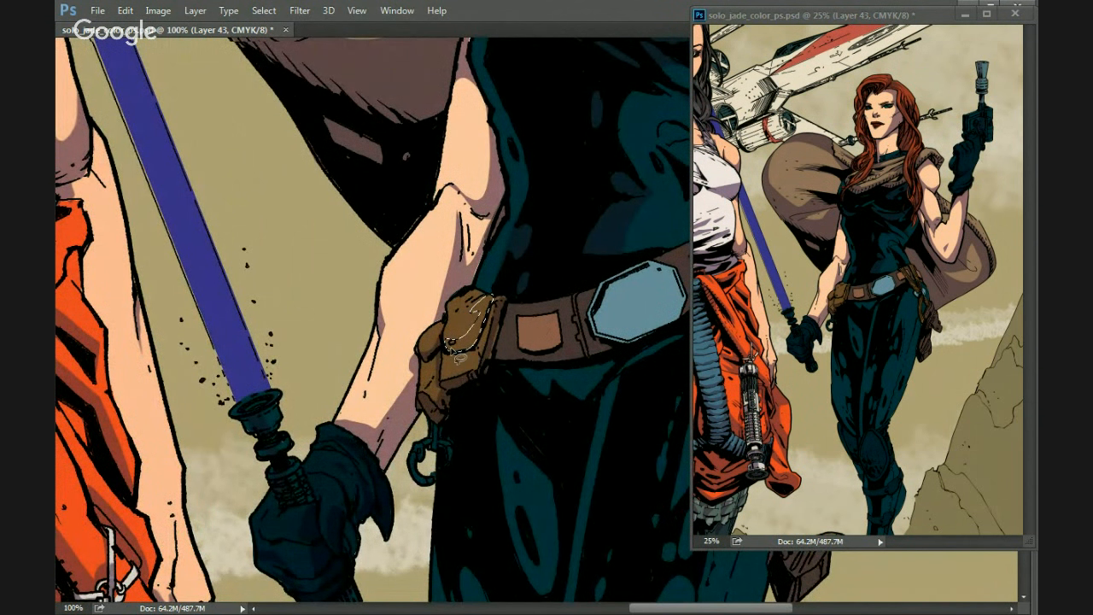
pyautogui.moveTo(460, 358)
pyautogui.mouseDown()
pyautogui.moveTo(494, 364)
pyautogui.moveTo(434, 375)
pyautogui.mouseUp()
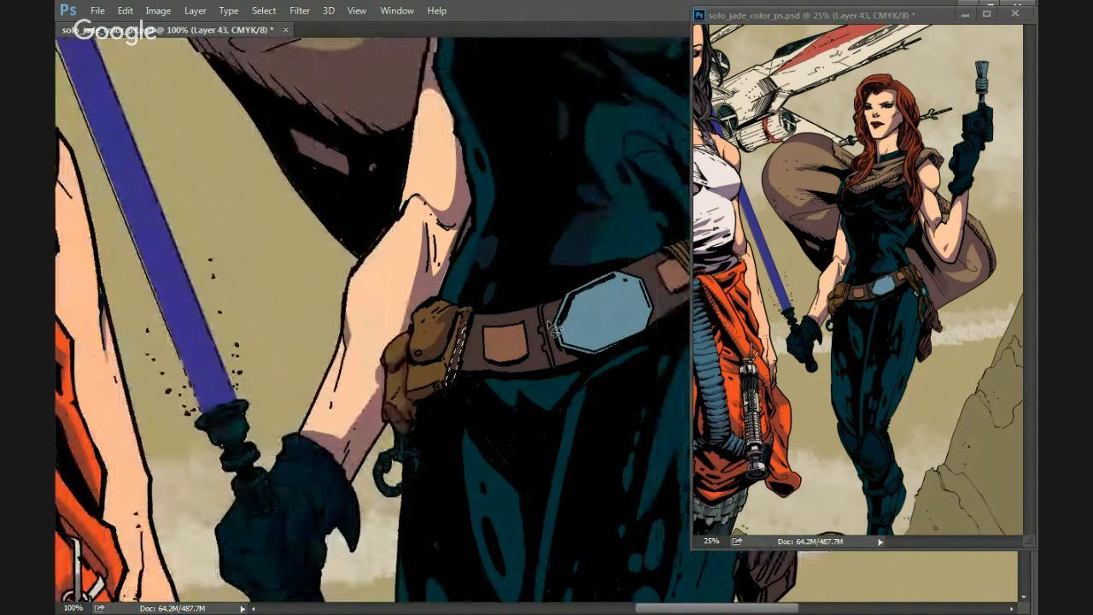
pyautogui.moveTo(521, 348)
pyautogui.mouseDown()
pyautogui.moveTo(502, 356)
pyautogui.moveTo(525, 366)
pyautogui.moveTo(487, 344)
pyautogui.mouseUp()
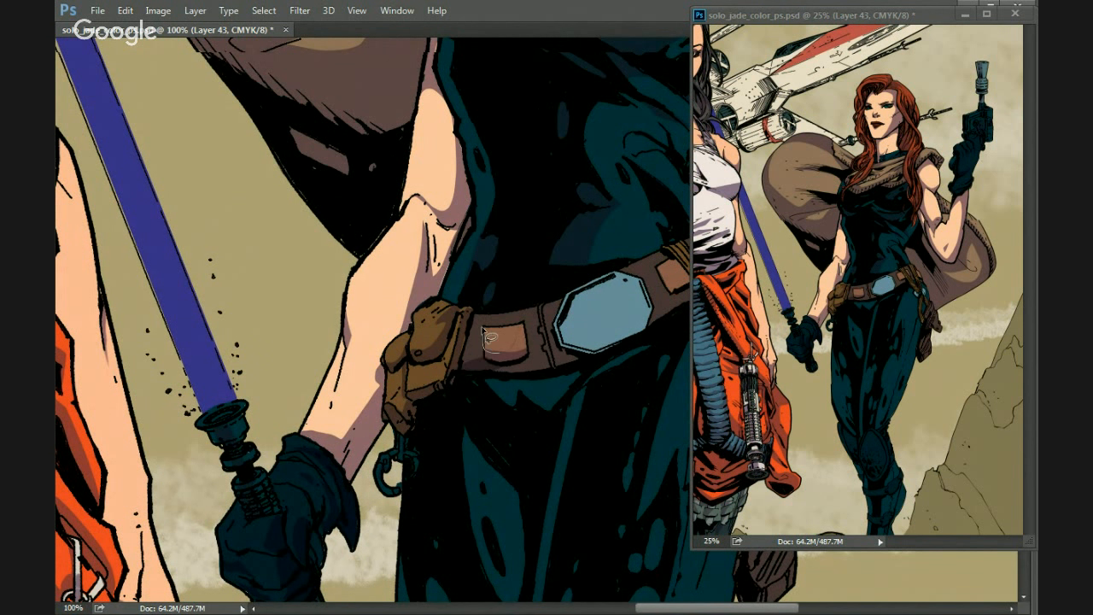
# Lasso and fill muted purple diagonal reflection bands on the octagonal buckle and a shadow along the belt's lower edge, and deselect.
pyautogui.moveTo(511, 312)
pyautogui.mouseDown()
pyautogui.moveTo(474, 315)
pyautogui.moveTo(461, 342)
pyautogui.moveTo(476, 369)
pyautogui.moveTo(523, 337)
pyautogui.moveTo(459, 344)
pyautogui.mouseUp()
pyautogui.click(516, 353)
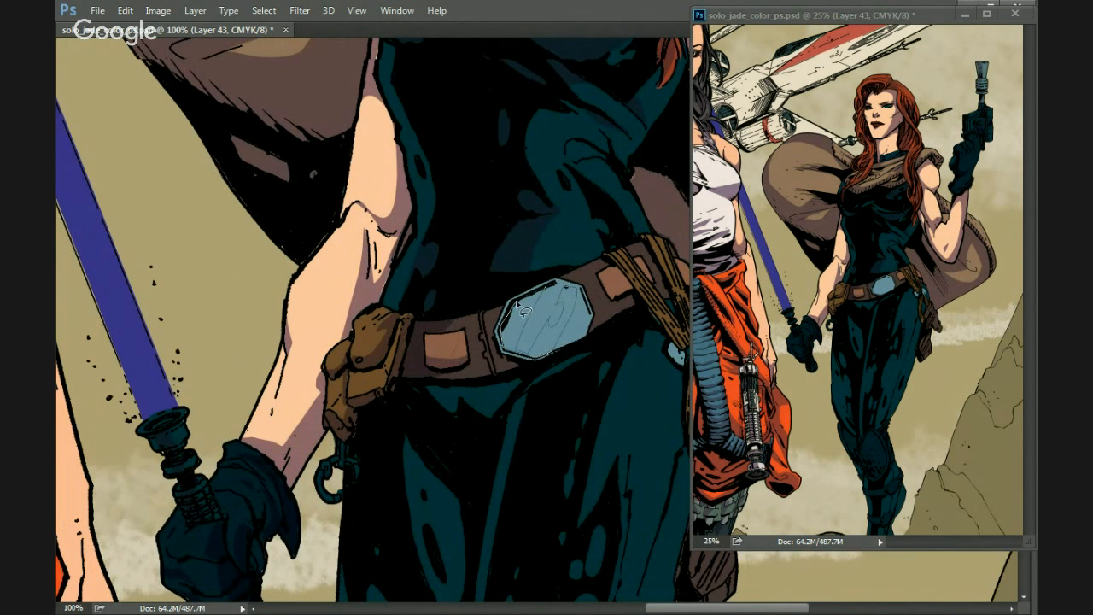
pyautogui.moveTo(522, 311); pyautogui.dragTo(512, 314)
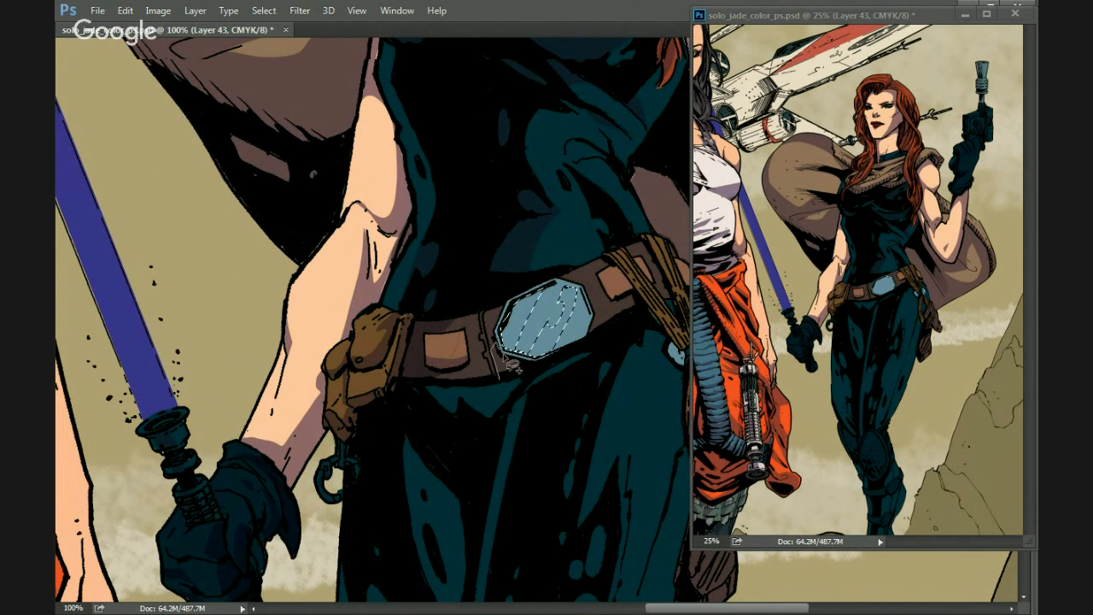
pyautogui.moveTo(504, 358)
pyautogui.mouseDown()
pyautogui.moveTo(517, 371)
pyautogui.moveTo(472, 377)
pyautogui.mouseUp()
pyautogui.hotkey('alt', 'BackSpace')
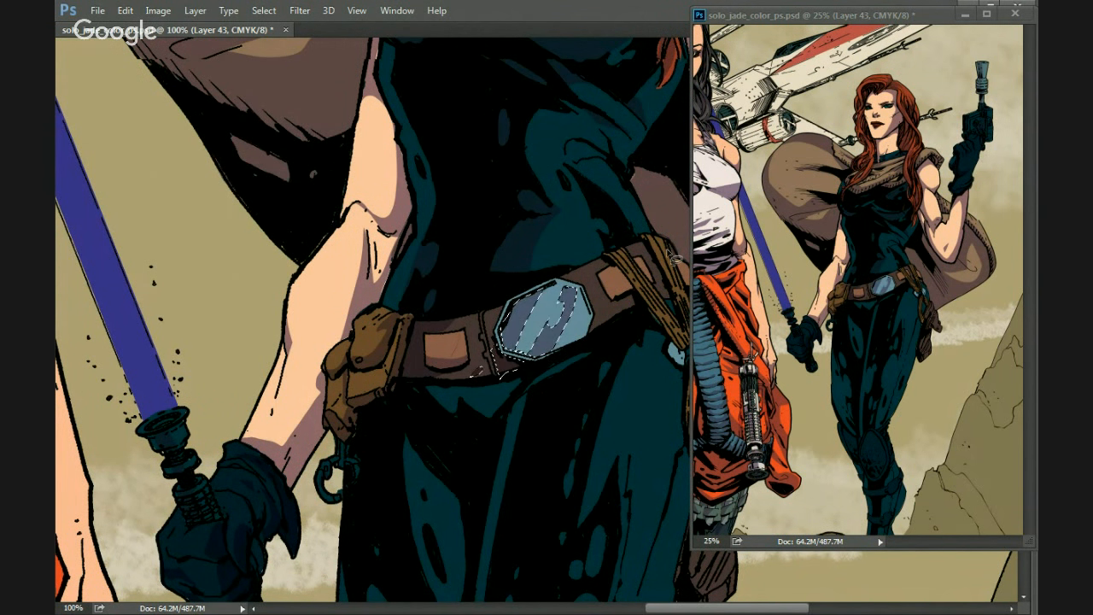
pyautogui.hotkey('ctrl', 'd')
# Lasso and fill muted purple shadows on the belt beyond the buckle, the hanging cords and the round metal disc beneath them.
pyautogui.moveTo(602, 329); pyautogui.dragTo(623, 305)
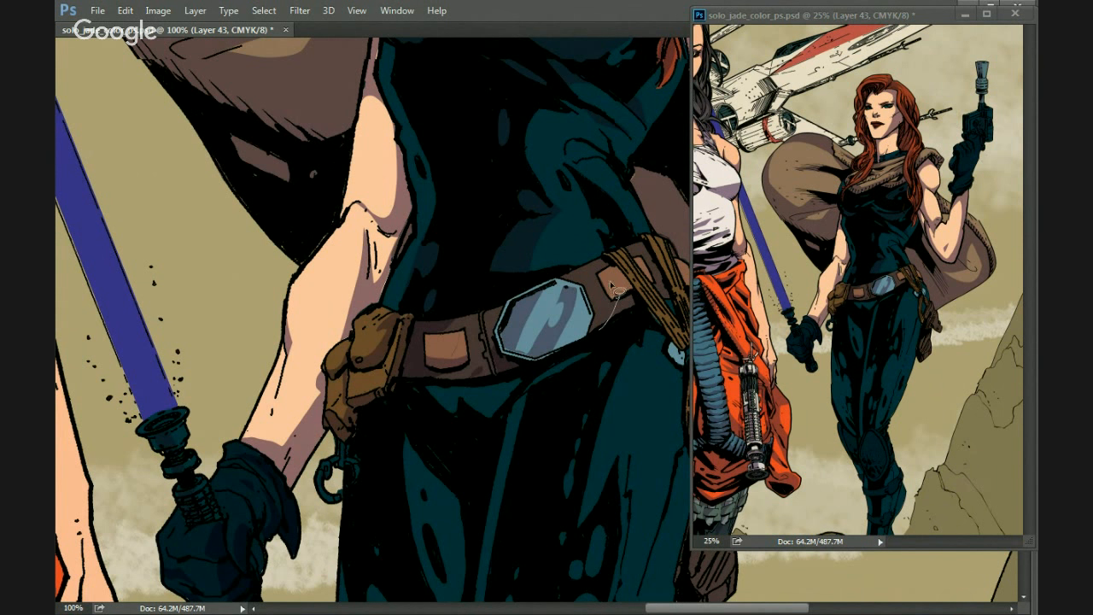
pyautogui.moveTo(607, 261)
pyautogui.mouseDown()
pyautogui.moveTo(643, 299)
pyautogui.moveTo(639, 326)
pyautogui.moveTo(502, 366)
pyautogui.mouseUp()
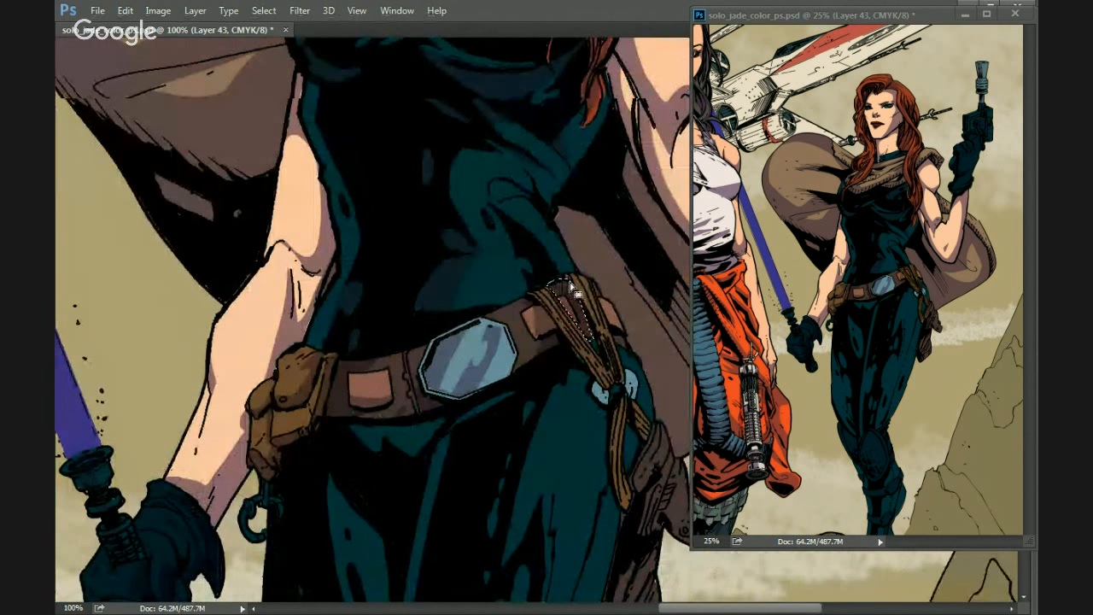
pyautogui.moveTo(595, 335)
pyautogui.mouseDown()
pyautogui.moveTo(596, 294)
pyautogui.moveTo(631, 354)
pyautogui.moveTo(577, 266)
pyautogui.moveTo(555, 315)
pyautogui.moveTo(613, 373)
pyautogui.moveTo(570, 331)
pyautogui.moveTo(609, 390)
pyautogui.moveTo(597, 313)
pyautogui.mouseUp()
pyautogui.moveTo(603, 402)
pyautogui.mouseDown()
pyautogui.moveTo(600, 486)
pyautogui.moveTo(622, 524)
pyautogui.moveTo(608, 447)
pyautogui.moveTo(615, 422)
pyautogui.moveTo(616, 389)
pyautogui.mouseUp()
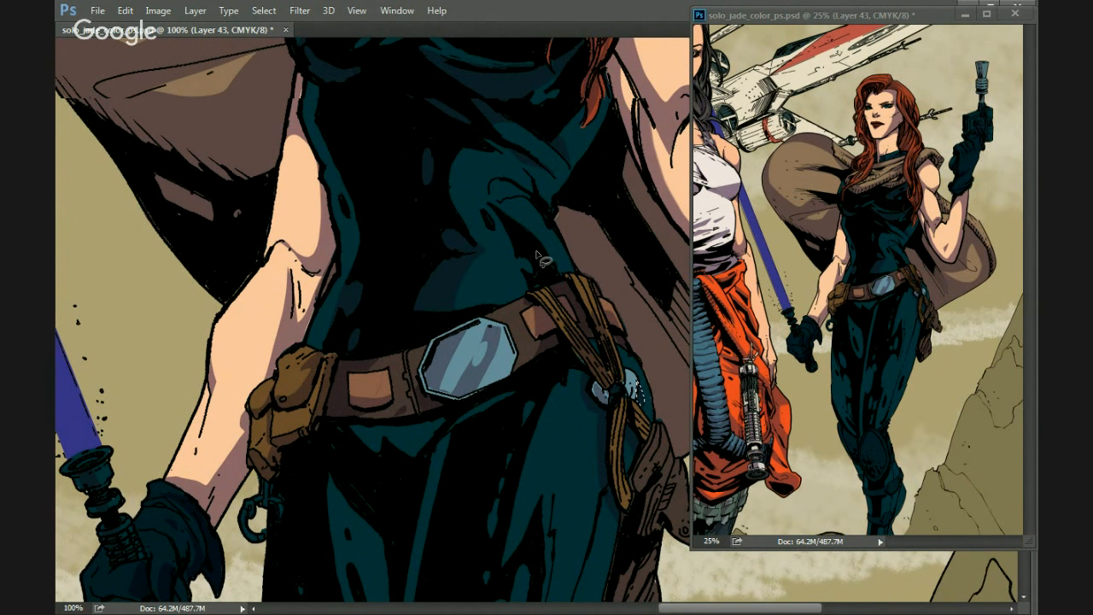
# Save the document and move the 25% overview window slightly lower over the canvas.
pyautogui.hotkey('ctrl', 's')
pyautogui.moveTo(745, 19); pyautogui.dragTo(735, 48)
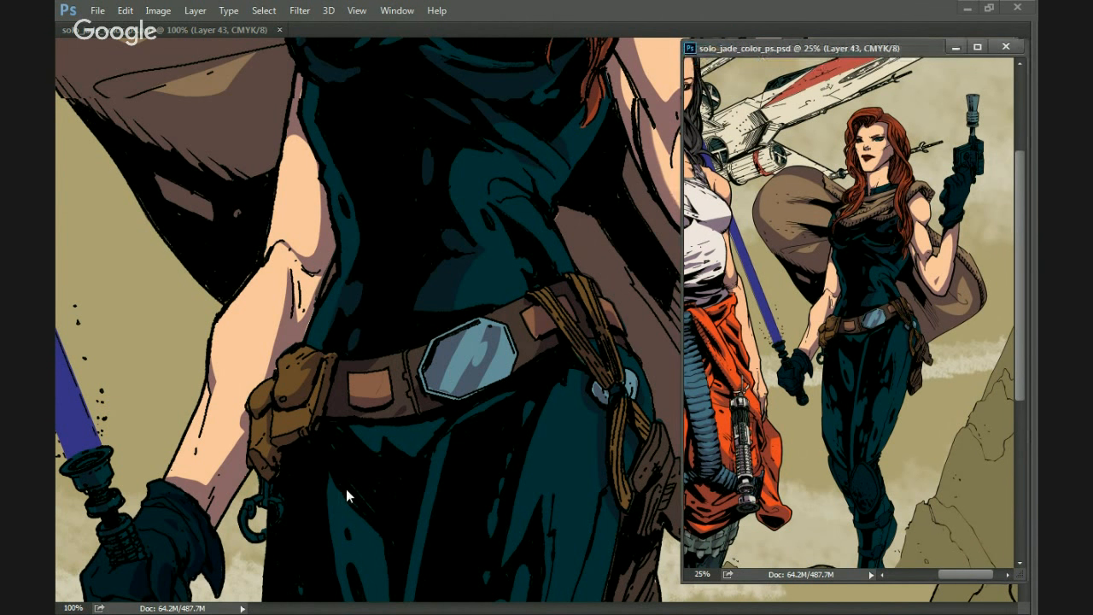
# Lasso and fill muted purple shadows on the dark leather holster hanging beside the red-haired woman's hip.
pyautogui.moveTo(334, 458)
pyautogui.mouseDown()
pyautogui.moveTo(255, 279)
pyautogui.moveTo(168, 228)
pyautogui.mouseUp()
pyautogui.moveTo(485, 266)
pyautogui.mouseDown()
pyautogui.moveTo(439, 259)
pyautogui.moveTo(457, 351)
pyautogui.moveTo(445, 337)
pyautogui.moveTo(440, 284)
pyautogui.moveTo(462, 311)
pyautogui.moveTo(489, 308)
pyautogui.moveTo(468, 308)
pyautogui.moveTo(475, 353)
pyautogui.moveTo(465, 373)
pyautogui.moveTo(483, 317)
pyautogui.moveTo(518, 355)
pyautogui.moveTo(522, 390)
pyautogui.moveTo(483, 386)
pyautogui.mouseUp()
pyautogui.click(469, 318)
pyautogui.moveTo(462, 390)
pyautogui.mouseDown()
pyautogui.moveTo(455, 419)
pyautogui.moveTo(457, 405)
pyautogui.moveTo(472, 468)
pyautogui.moveTo(444, 396)
pyautogui.moveTo(451, 377)
pyautogui.mouseUp()
pyautogui.hotkey('alt', 'BackSpace')
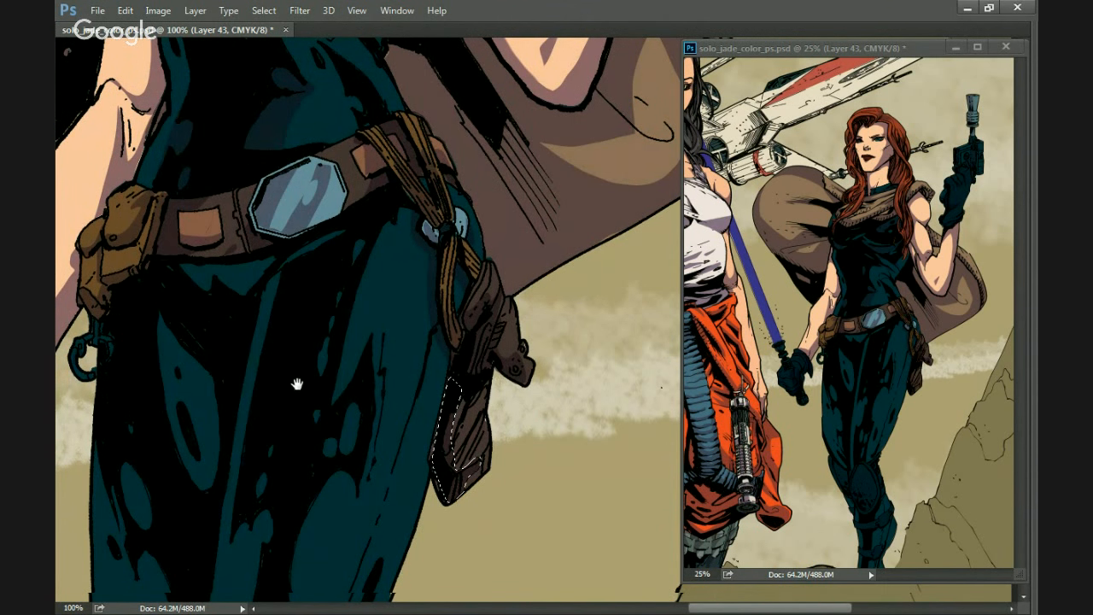
# Lasso and fill muted purple shadows on the trousers below the belt and along the inner side of the far thigh.
pyautogui.moveTo(299, 380)
pyautogui.mouseDown()
pyautogui.moveTo(378, 319)
pyautogui.moveTo(328, 230)
pyautogui.moveTo(367, 274)
pyautogui.mouseUp()
pyautogui.hotkey('ctrl', '-')
pyautogui.moveTo(338, 237)
pyautogui.mouseDown()
pyautogui.moveTo(318, 286)
pyautogui.moveTo(380, 331)
pyautogui.moveTo(407, 256)
pyautogui.moveTo(399, 227)
pyautogui.moveTo(385, 229)
pyautogui.mouseUp()
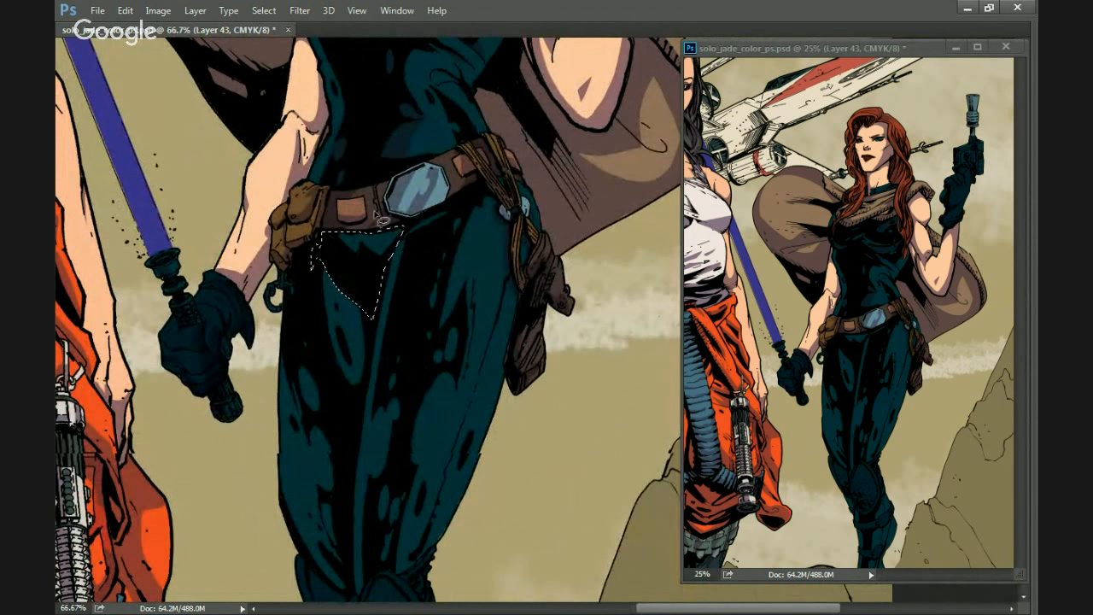
pyautogui.moveTo(408, 305); pyautogui.dragTo(409, 236)
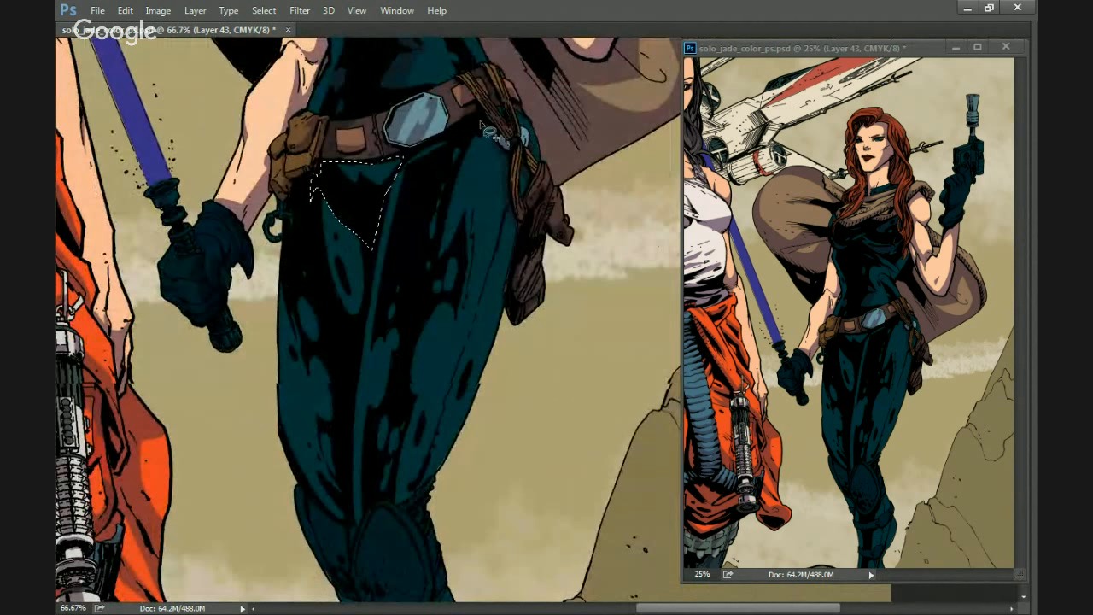
pyautogui.moveTo(481, 125)
pyautogui.mouseDown()
pyautogui.moveTo(468, 165)
pyautogui.moveTo(485, 223)
pyautogui.moveTo(451, 328)
pyautogui.moveTo(434, 335)
pyautogui.moveTo(429, 399)
pyautogui.moveTo(396, 502)
pyautogui.moveTo(383, 498)
pyautogui.moveTo(359, 523)
pyautogui.moveTo(384, 263)
pyautogui.moveTo(372, 205)
pyautogui.moveTo(379, 169)
pyautogui.moveTo(461, 145)
pyautogui.mouseUp()
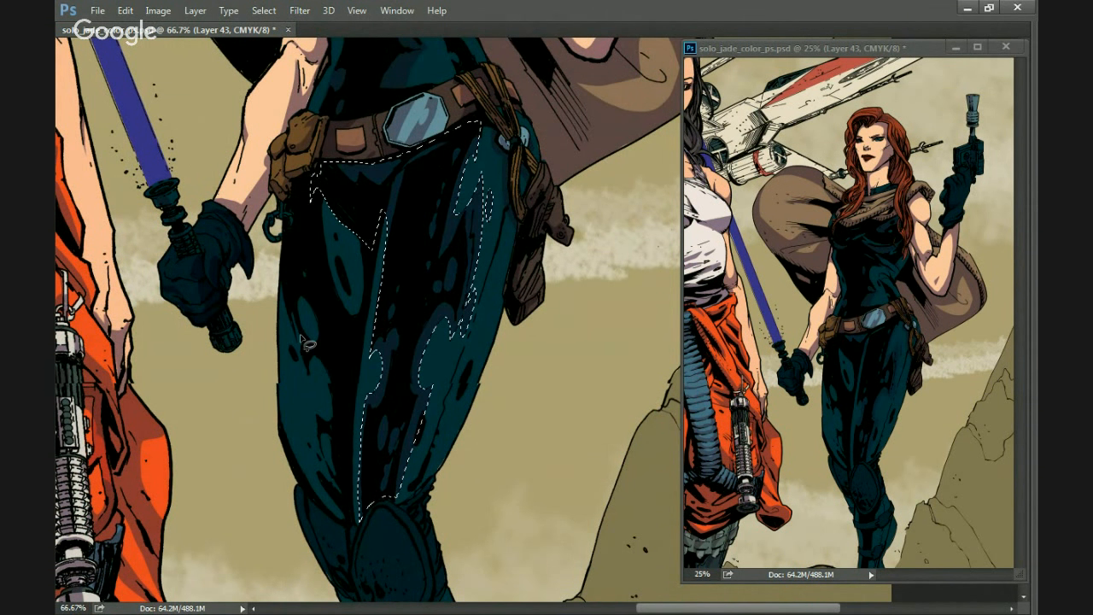
# Lasso and fill muted purple shadows on the near thigh, the centre seam and the lower thigh above the knee.
pyautogui.moveTo(299, 346); pyautogui.dragTo(318, 339)
pyautogui.hotkey('ctrl', 'd')
pyautogui.moveTo(327, 183)
pyautogui.mouseDown()
pyautogui.moveTo(340, 289)
pyautogui.moveTo(312, 263)
pyautogui.moveTo(310, 316)
pyautogui.moveTo(330, 422)
pyautogui.moveTo(297, 373)
pyautogui.moveTo(298, 414)
pyautogui.moveTo(330, 487)
pyautogui.moveTo(364, 514)
pyautogui.moveTo(375, 183)
pyautogui.mouseUp()
pyautogui.moveTo(391, 227)
pyautogui.mouseDown()
pyautogui.moveTo(389, 303)
pyautogui.moveTo(376, 323)
pyautogui.moveTo(391, 403)
pyautogui.moveTo(419, 427)
pyautogui.moveTo(476, 358)
pyautogui.moveTo(494, 316)
pyautogui.moveTo(457, 425)
pyautogui.moveTo(375, 474)
pyautogui.moveTo(372, 312)
pyautogui.mouseUp()
pyautogui.scroll(-2, 376, 323)
pyautogui.moveTo(379, 386); pyautogui.dragTo(329, 194)
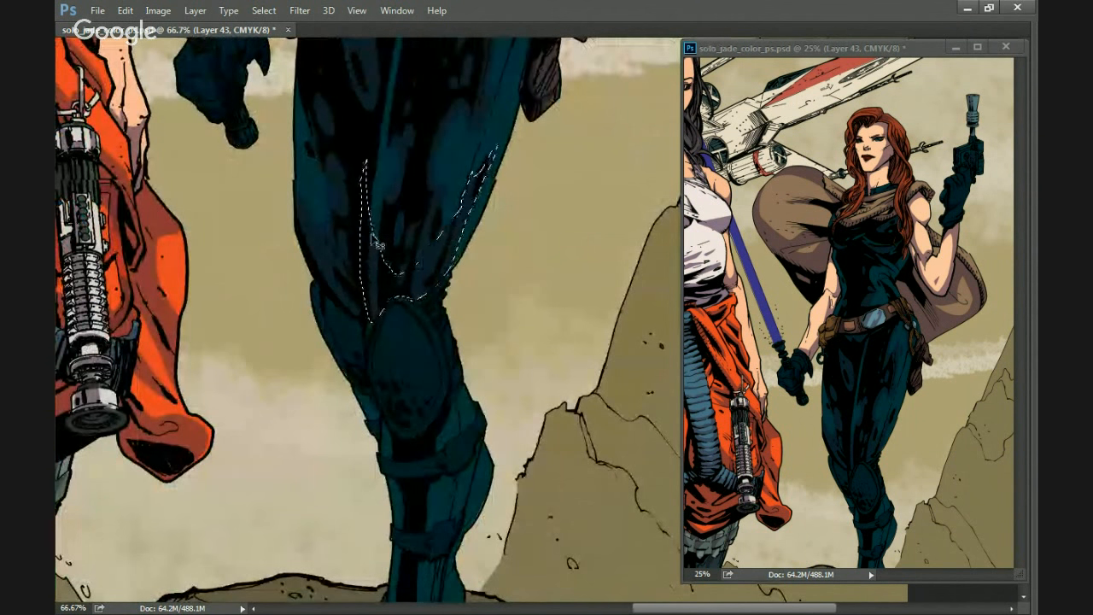
# Lasso and fill muted purple shadows on the oval front knee pad and the other leg's knee pad, and deselect.
pyautogui.scroll(1, 402, 176)
pyautogui.moveTo(401, 175); pyautogui.dragTo(487, 119)
pyautogui.moveTo(455, 265)
pyautogui.mouseDown()
pyautogui.moveTo(424, 311)
pyautogui.moveTo(426, 343)
pyautogui.moveTo(429, 354)
pyautogui.moveTo(457, 360)
pyautogui.moveTo(474, 389)
pyautogui.moveTo(469, 427)
pyautogui.moveTo(479, 435)
pyautogui.moveTo(449, 454)
pyautogui.moveTo(421, 436)
pyautogui.moveTo(383, 344)
pyautogui.moveTo(380, 268)
pyautogui.moveTo(402, 200)
pyautogui.moveTo(419, 224)
pyautogui.moveTo(454, 245)
pyautogui.mouseUp()
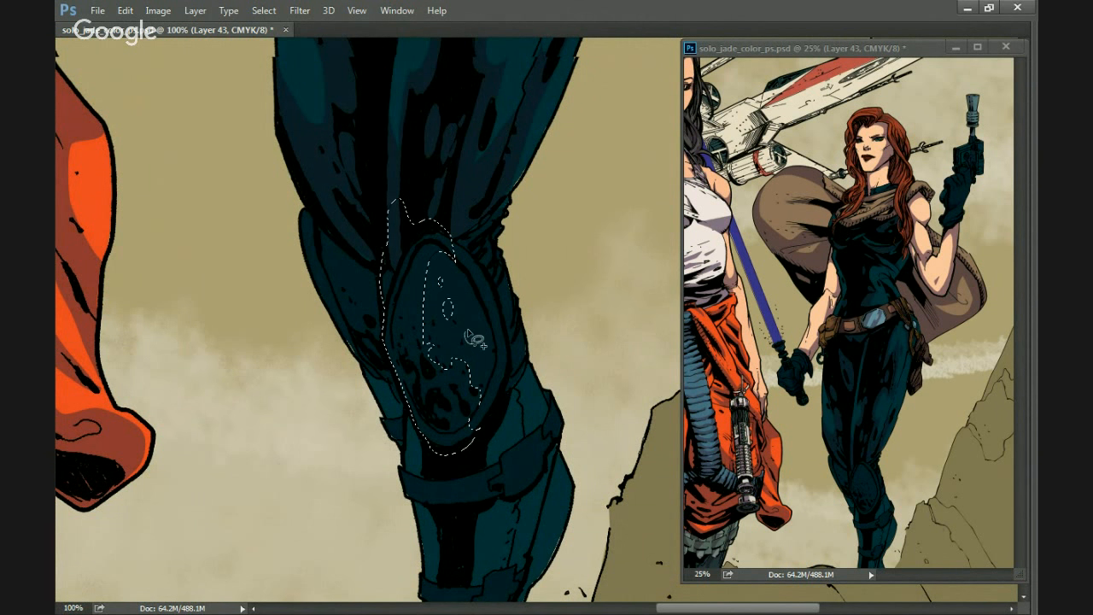
pyautogui.moveTo(370, 243)
pyautogui.mouseDown()
pyautogui.moveTo(316, 195)
pyautogui.moveTo(302, 215)
pyautogui.moveTo(327, 312)
pyautogui.mouseUp()
pyautogui.moveTo(391, 422)
pyautogui.mouseDown()
pyautogui.moveTo(400, 391)
pyautogui.moveTo(344, 252)
pyautogui.moveTo(371, 269)
pyautogui.moveTo(367, 295)
pyautogui.mouseUp()
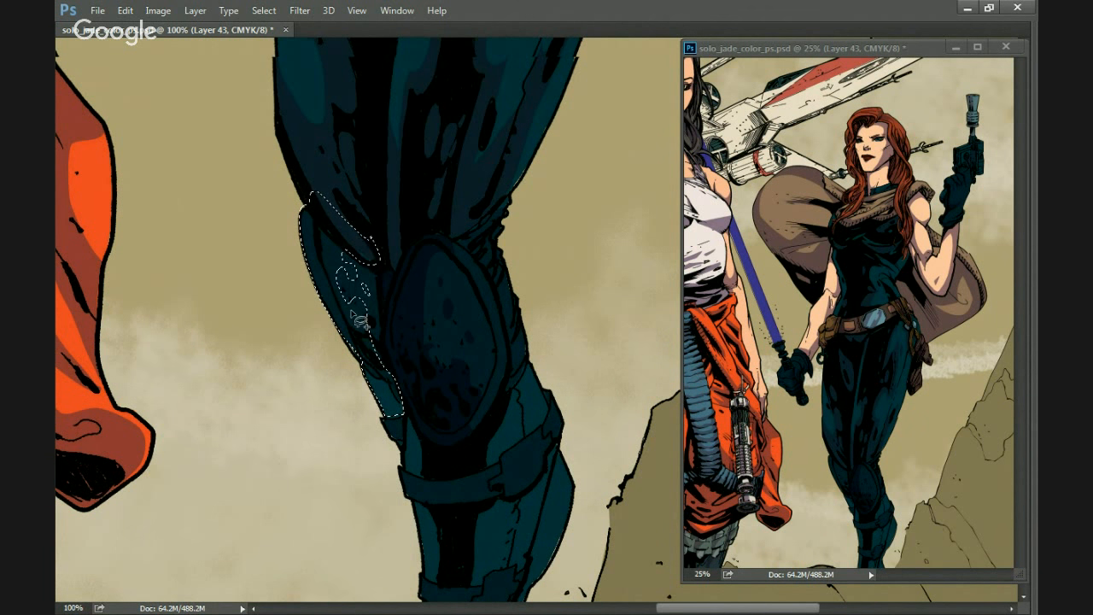
pyautogui.hotkey('alt', 'BackSpace')
pyautogui.moveTo(397, 350); pyautogui.dragTo(385, 330)
pyautogui.hotkey('ctrl', 'd')
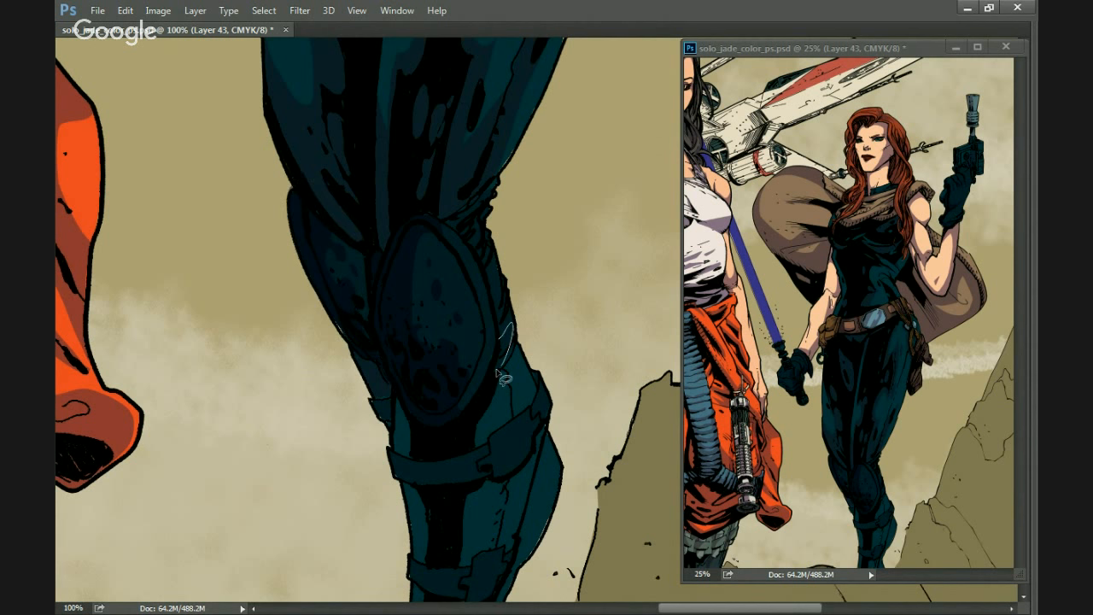
# Lasso and fill muted purple shadows beside and below the front knee pad, on the upper shin strap and the shin beneath it.
pyautogui.moveTo(438, 437); pyautogui.dragTo(456, 385)
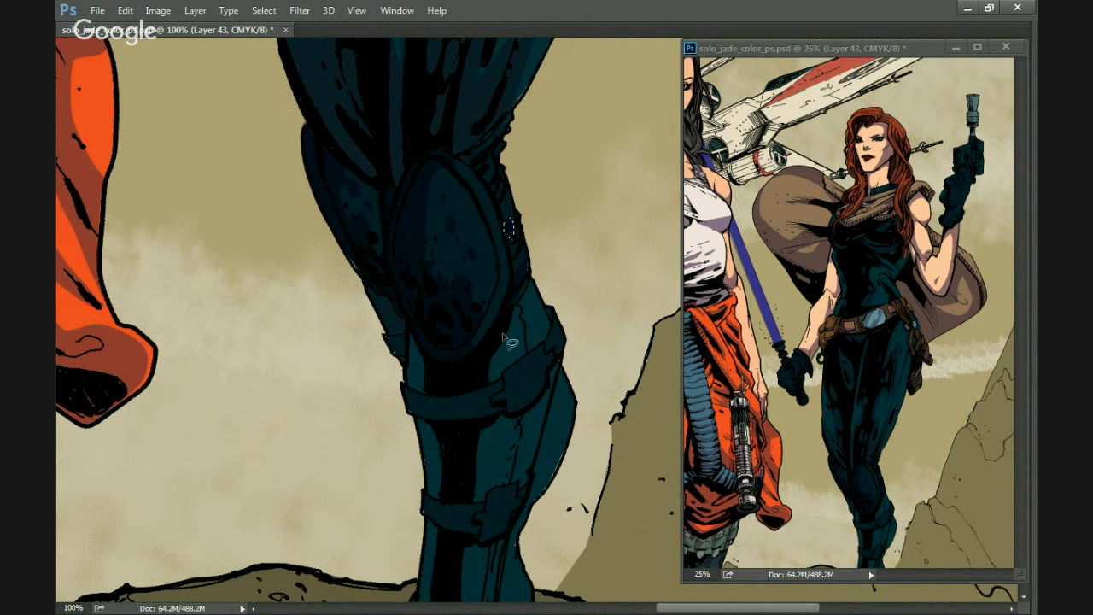
pyautogui.moveTo(518, 297); pyautogui.dragTo(509, 386)
pyautogui.moveTo(415, 338)
pyautogui.mouseDown()
pyautogui.moveTo(422, 391)
pyautogui.moveTo(480, 323)
pyautogui.mouseUp()
pyautogui.moveTo(537, 285)
pyautogui.mouseDown()
pyautogui.moveTo(533, 341)
pyautogui.moveTo(462, 364)
pyautogui.moveTo(459, 325)
pyautogui.moveTo(535, 291)
pyautogui.mouseUp()
pyautogui.moveTo(447, 395); pyautogui.dragTo(447, 348)
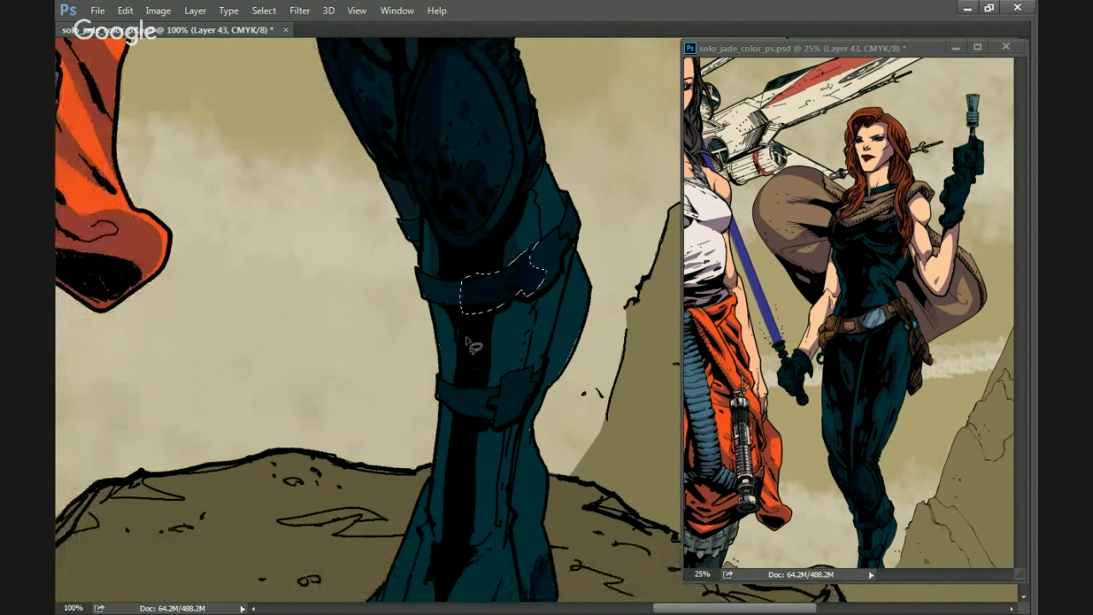
pyautogui.moveTo(456, 301)
pyautogui.mouseDown()
pyautogui.moveTo(460, 398)
pyautogui.moveTo(494, 410)
pyautogui.moveTo(517, 372)
pyautogui.moveTo(514, 304)
pyautogui.moveTo(465, 299)
pyautogui.mouseUp()
pyautogui.moveTo(468, 360)
pyautogui.mouseDown()
pyautogui.moveTo(515, 346)
pyautogui.moveTo(511, 338)
pyautogui.moveTo(506, 364)
pyautogui.moveTo(522, 339)
pyautogui.moveTo(475, 411)
pyautogui.moveTo(462, 402)
pyautogui.moveTo(467, 335)
pyautogui.moveTo(525, 325)
pyautogui.mouseUp()
# Lasso and fill muted purple shadows on the lower shin strap, the boot shaft and the front boot's ankle and inner edge.
pyautogui.moveTo(427, 442); pyautogui.dragTo(466, 225)
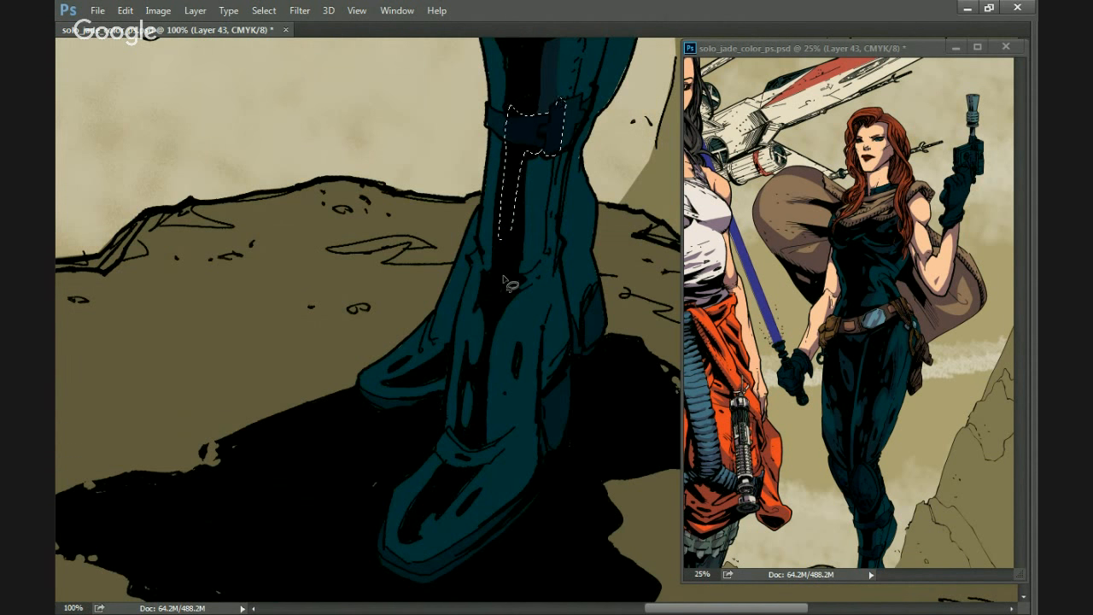
pyautogui.moveTo(531, 264)
pyautogui.mouseDown()
pyautogui.moveTo(500, 363)
pyautogui.moveTo(500, 438)
pyautogui.moveTo(486, 475)
pyautogui.moveTo(424, 535)
pyautogui.moveTo(411, 496)
pyautogui.moveTo(453, 439)
pyautogui.moveTo(511, 168)
pyautogui.mouseUp()
pyautogui.hotkey('alt', 'BackSpace')
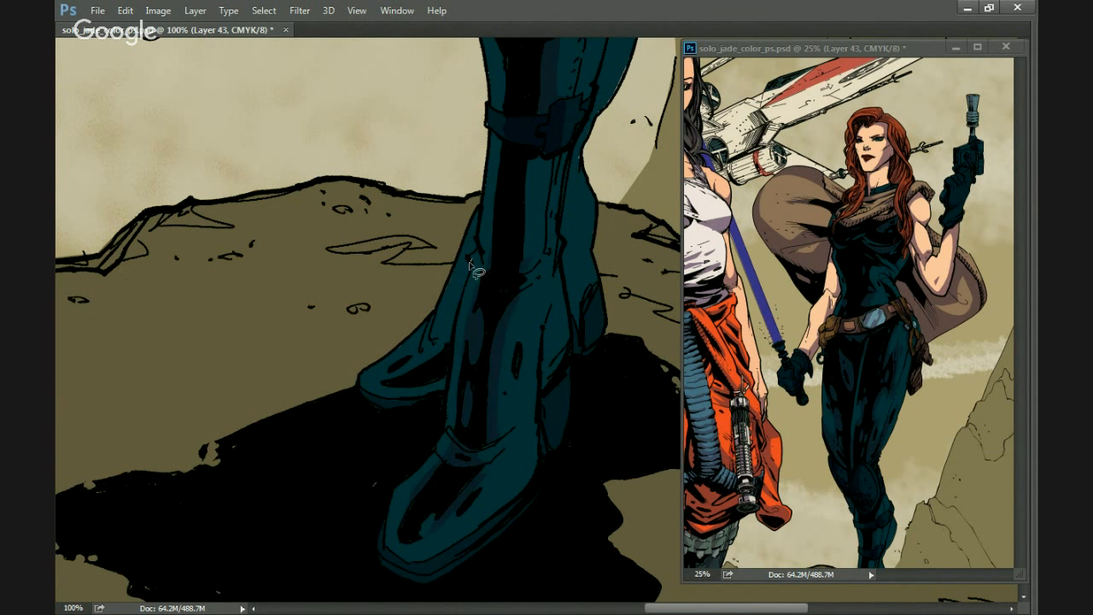
pyautogui.moveTo(475, 265)
pyautogui.mouseDown()
pyautogui.moveTo(390, 376)
pyautogui.moveTo(470, 312)
pyautogui.moveTo(471, 263)
pyautogui.mouseUp()
pyautogui.hotkey('alt', 'BackSpace')
pyautogui.hotkey('alt', 'BackSpace')
pyautogui.moveTo(551, 224); pyautogui.dragTo(500, 294)
pyautogui.hotkey('alt', 'BackSpace')
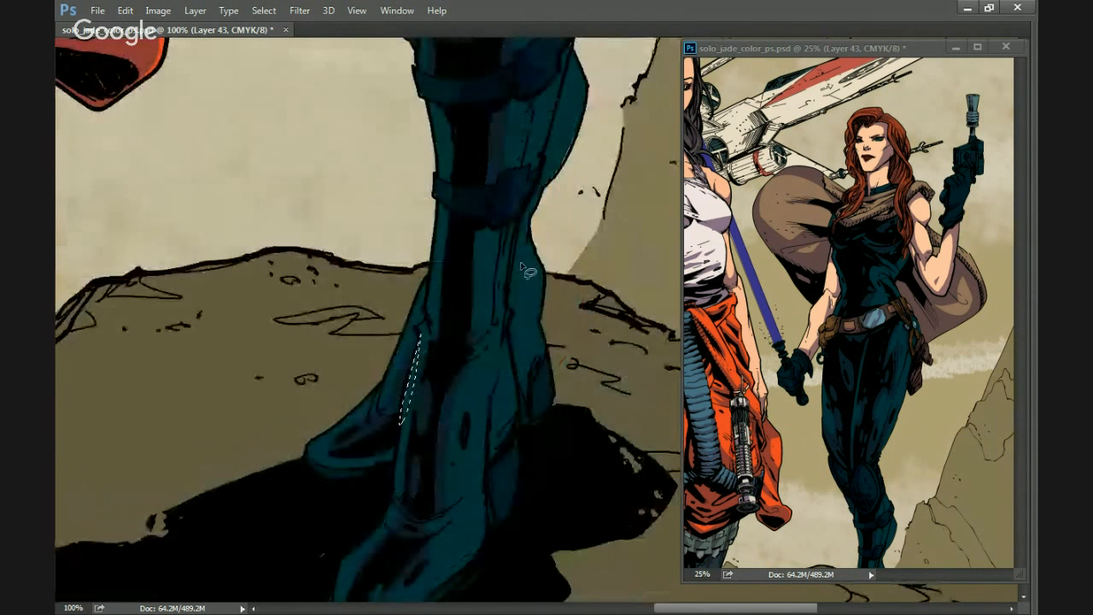
# Lasso and fill muted purple shadows on the back of the ankle and the calf behind the straps, and deselect.
pyautogui.moveTo(521, 243)
pyautogui.mouseDown()
pyautogui.moveTo(528, 338)
pyautogui.moveTo(511, 299)
pyautogui.moveTo(519, 243)
pyautogui.mouseUp()
pyautogui.moveTo(500, 120); pyautogui.dragTo(505, 276)
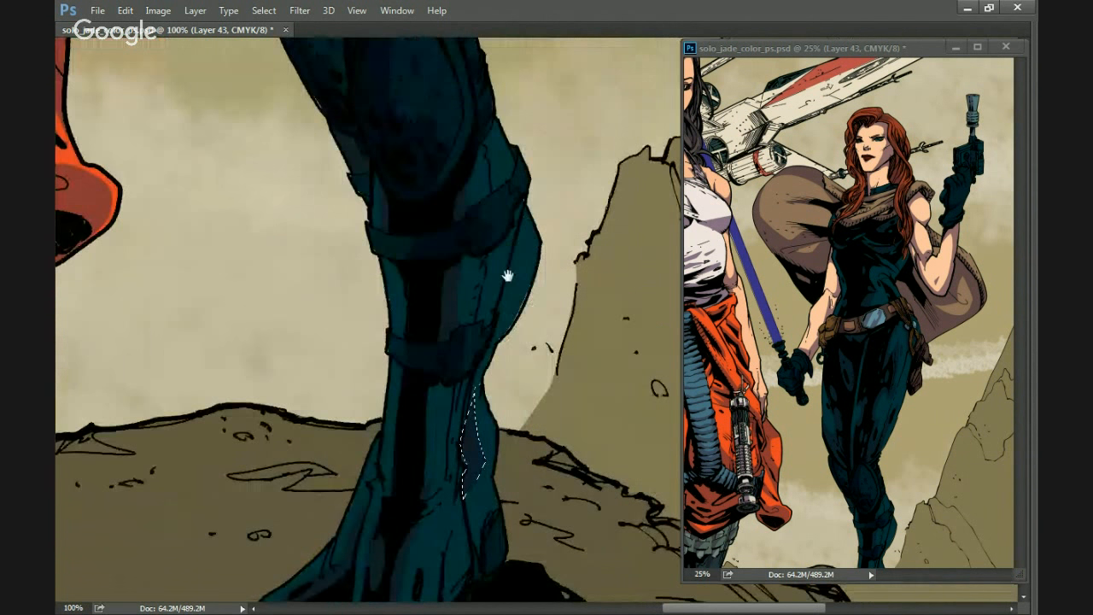
pyautogui.moveTo(523, 229)
pyautogui.mouseDown()
pyautogui.moveTo(501, 317)
pyautogui.moveTo(515, 213)
pyautogui.mouseUp()
pyautogui.moveTo(436, 208)
pyautogui.mouseDown()
pyautogui.moveTo(462, 469)
pyautogui.moveTo(391, 439)
pyautogui.moveTo(317, 208)
pyautogui.moveTo(334, 220)
pyautogui.mouseUp()
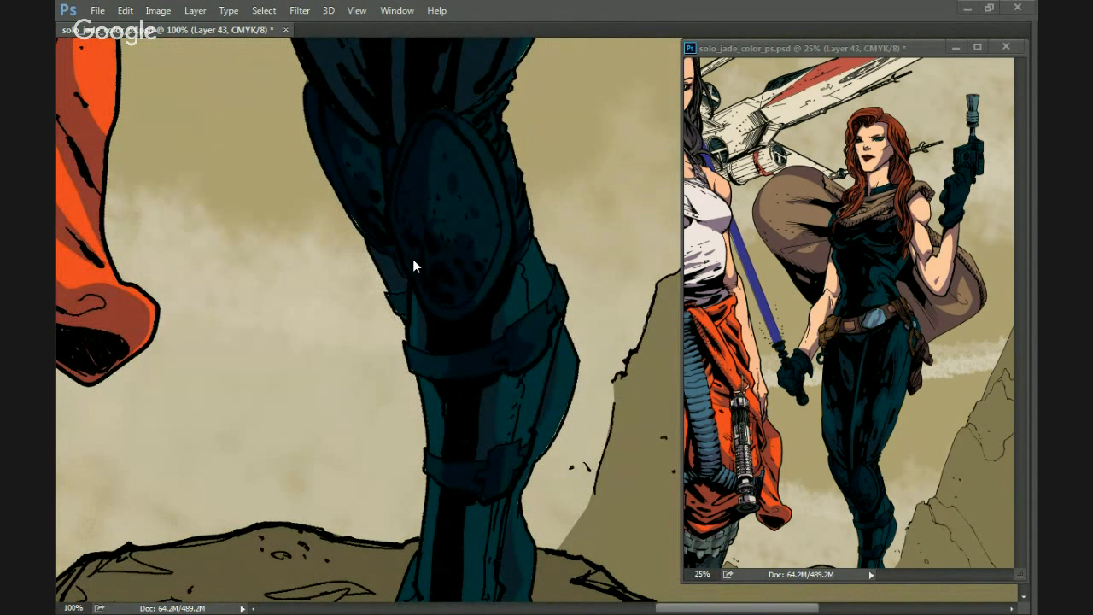
pyautogui.moveTo(418, 288); pyautogui.dragTo(415, 353)
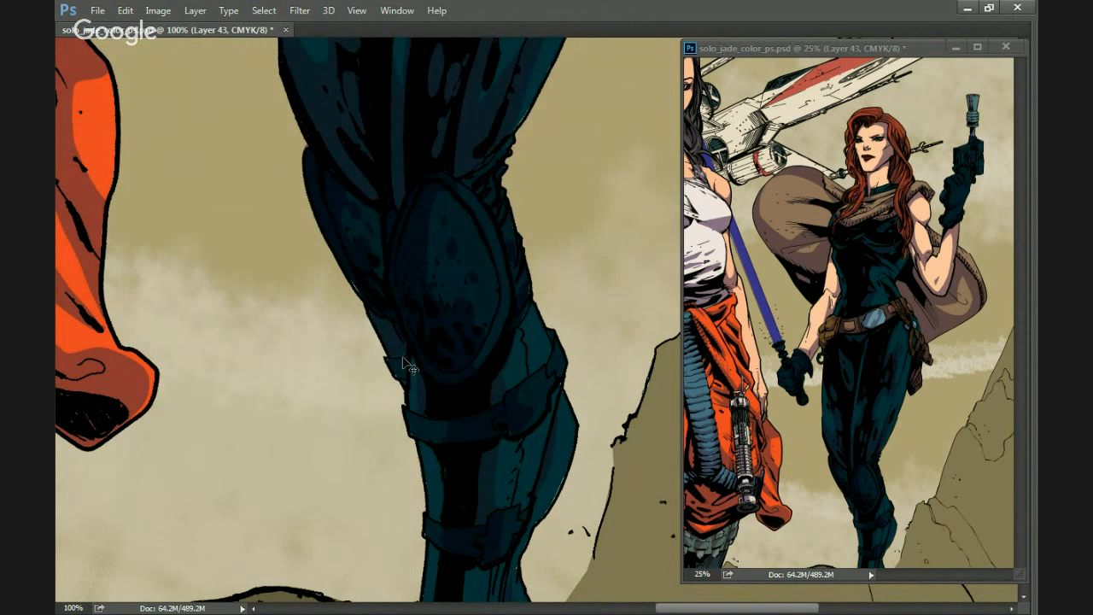
# Save the document, bring back the hidden panels and move the 25% overview window down to the canvas's lower edge.
pyautogui.hotkey('ctrl', '-')
pyautogui.hotkey('ctrl', '-')
pyautogui.hotkey('ctrl', '-')
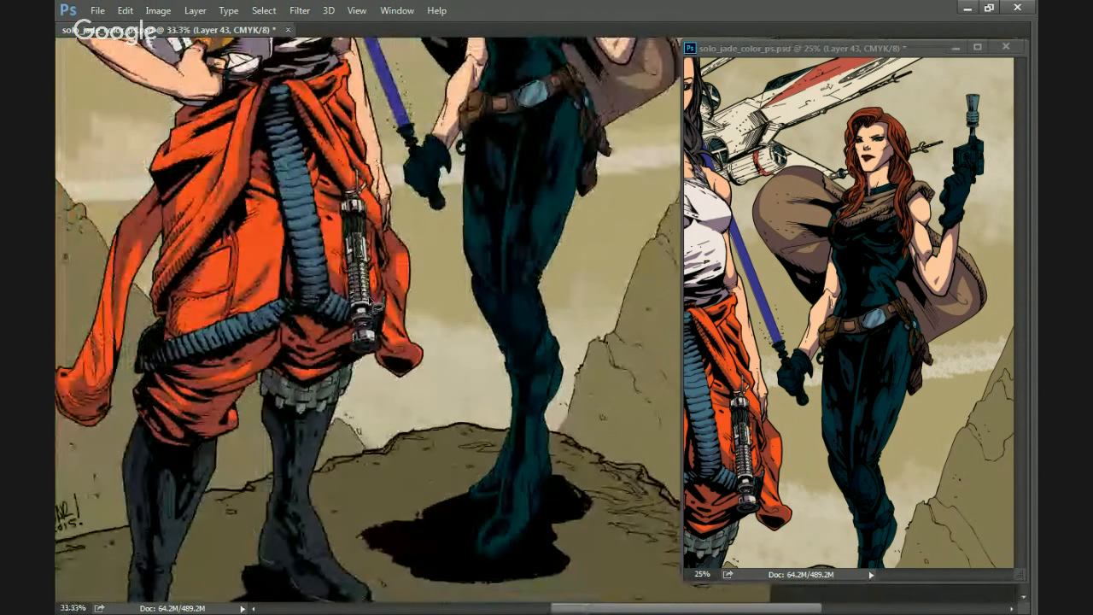
pyautogui.moveTo(463, 70); pyautogui.dragTo(424, 292)
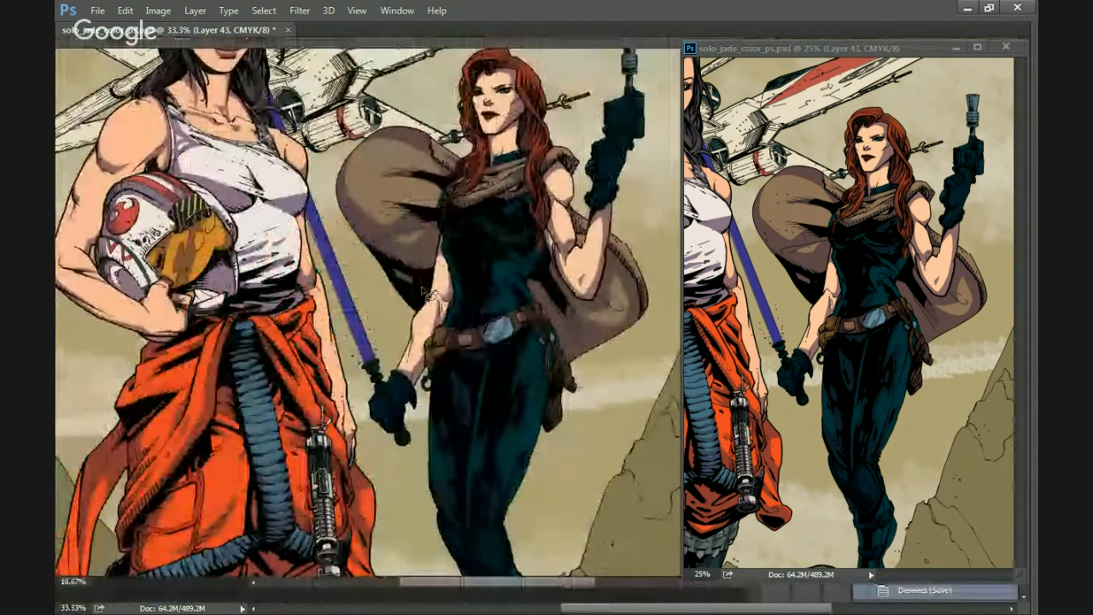
pyautogui.press('Tab')
pyautogui.moveTo(728, 50); pyautogui.dragTo(616, 531)
pyautogui.click(443, 373)
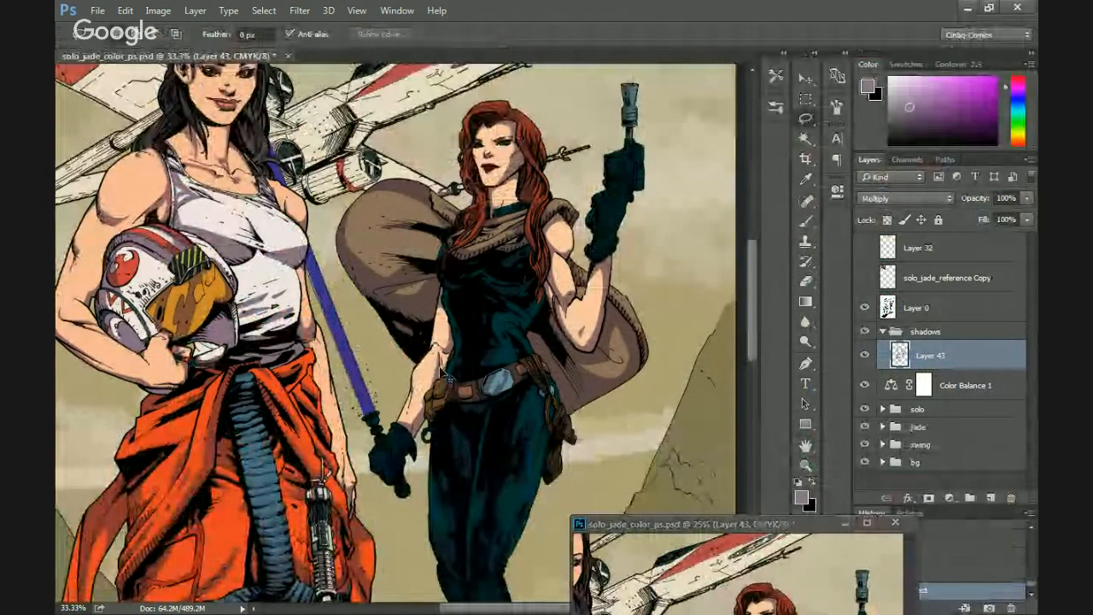
pyautogui.hotkey('ctrl', '+')
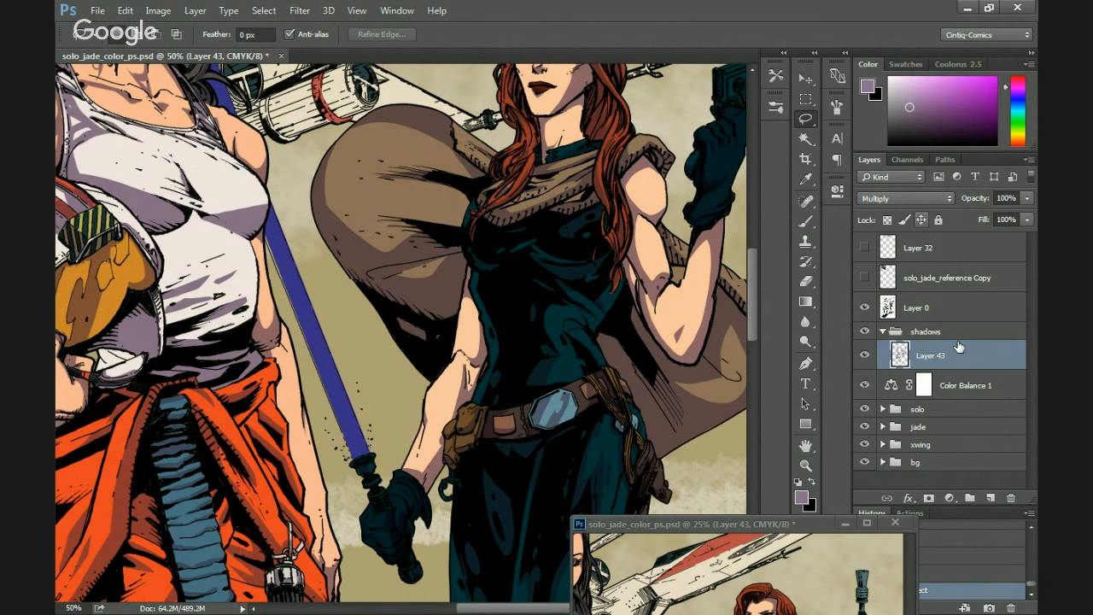
# Identify Layer 18 in the jade group as the bodysuit's base color and raise its Hue/Saturation Lightness to +31.
pyautogui.click(884, 427)
pyautogui.moveTo(1029, 295); pyautogui.dragTo(1017, 451)
pyautogui.click(866, 409)
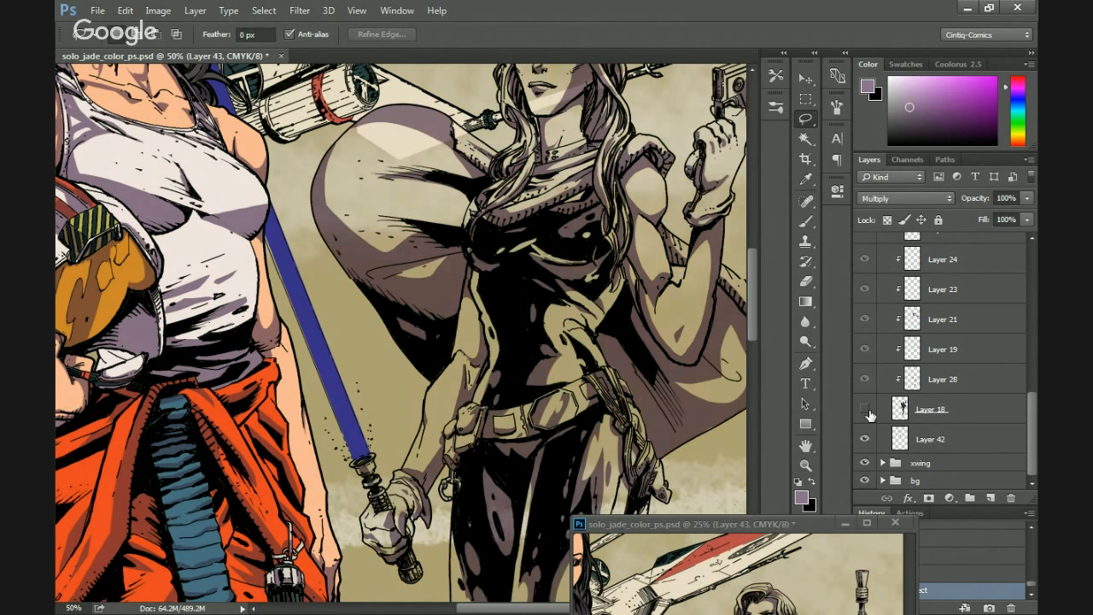
pyautogui.click(865, 409)
pyautogui.click(960, 413)
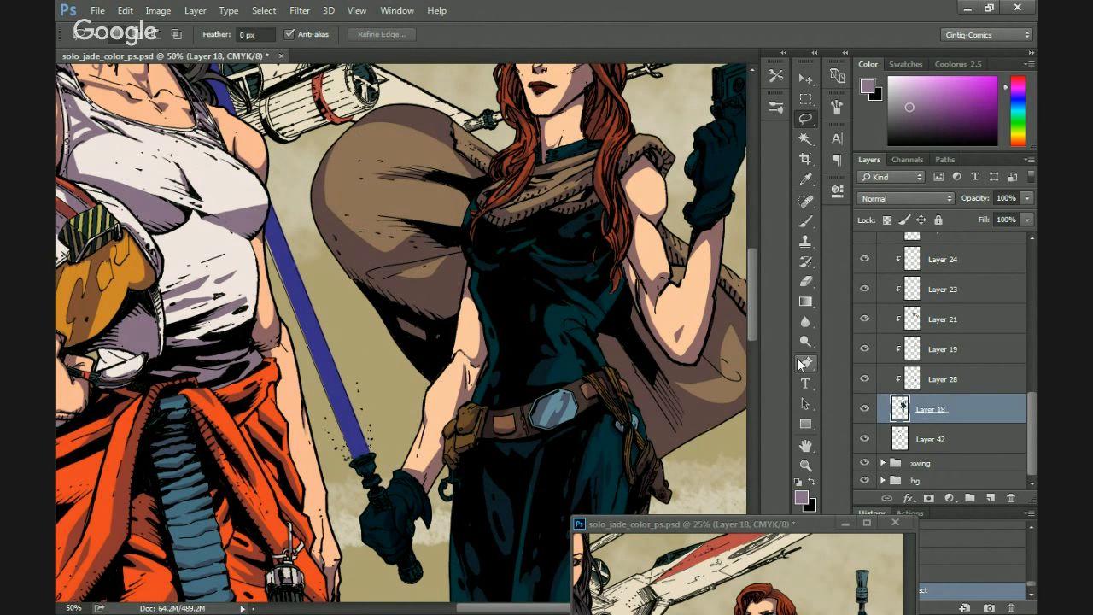
pyautogui.hotkey('ctrl', 'u')
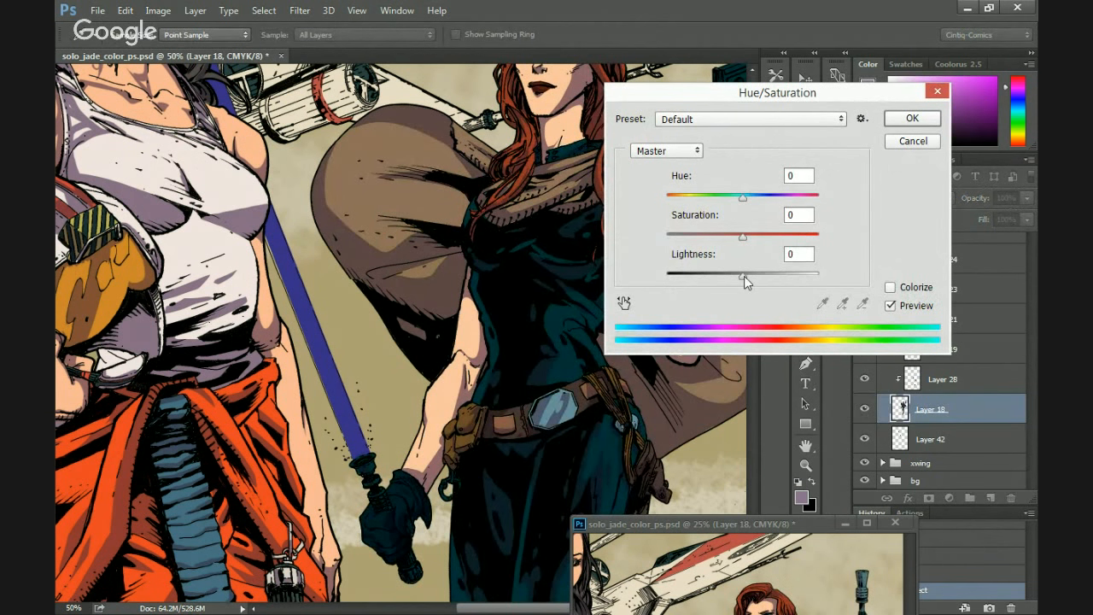
pyautogui.moveTo(744, 276); pyautogui.dragTo(759, 276)
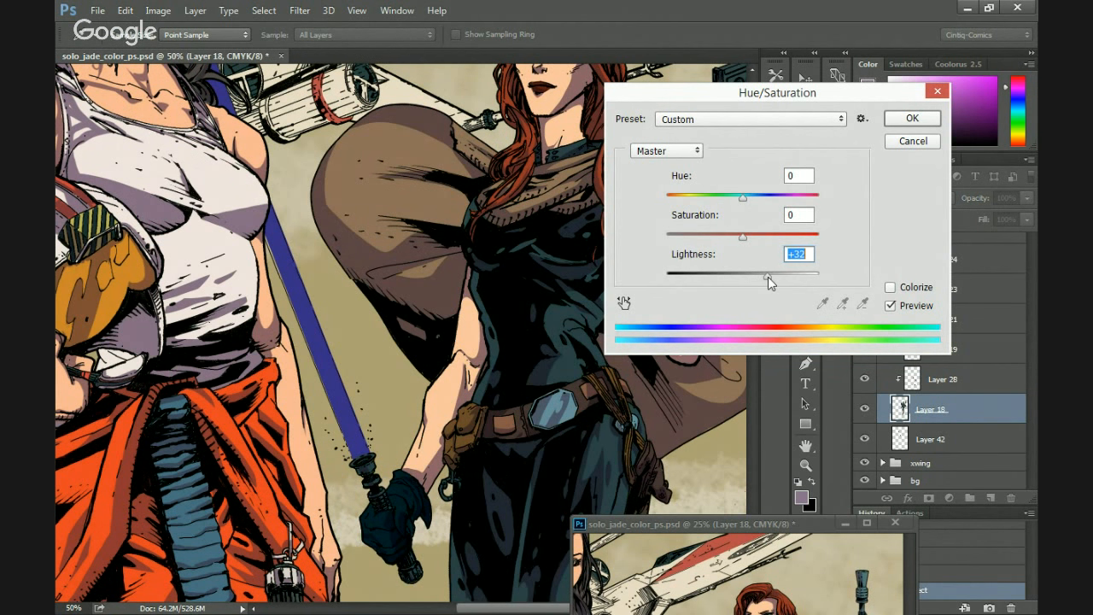
pyautogui.moveTo(767, 276); pyautogui.dragTo(771, 277)
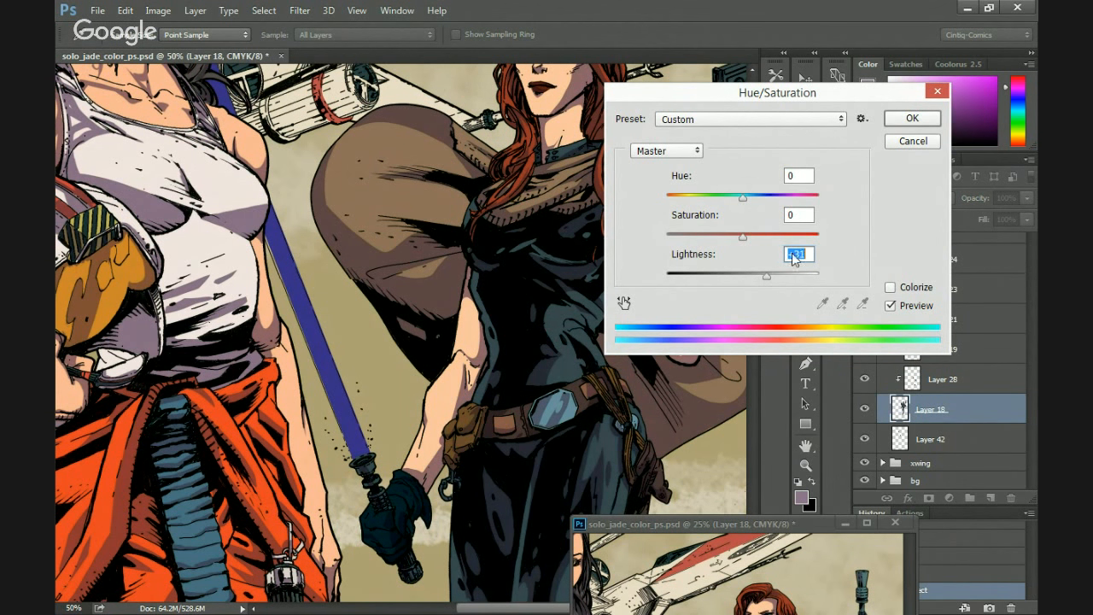
pyautogui.click(910, 119)
# Add a new clipped layer directly above Layer 30 in the jade group.
pyautogui.moveTo(334, 440); pyautogui.dragTo(341, 316)
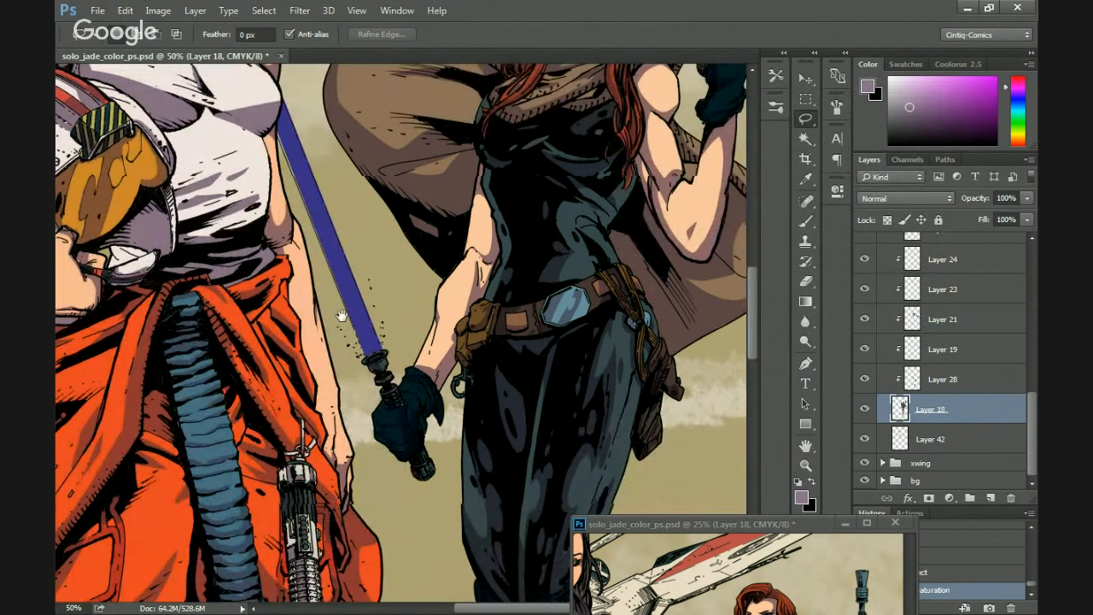
pyautogui.scroll(2, 1032, 391)
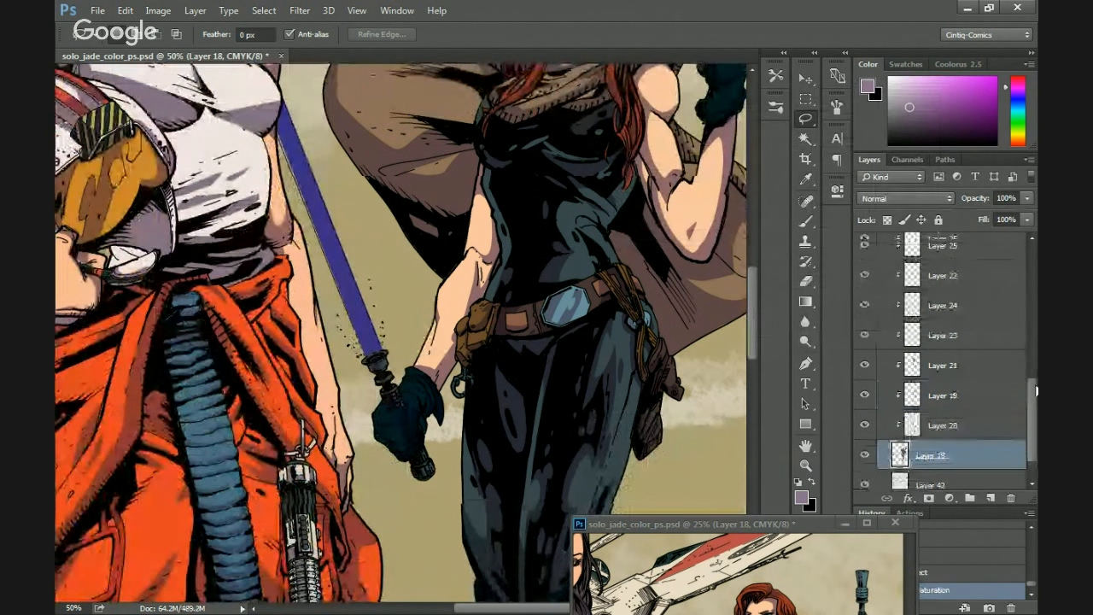
pyautogui.moveTo(1032, 391); pyautogui.dragTo(1026, 280)
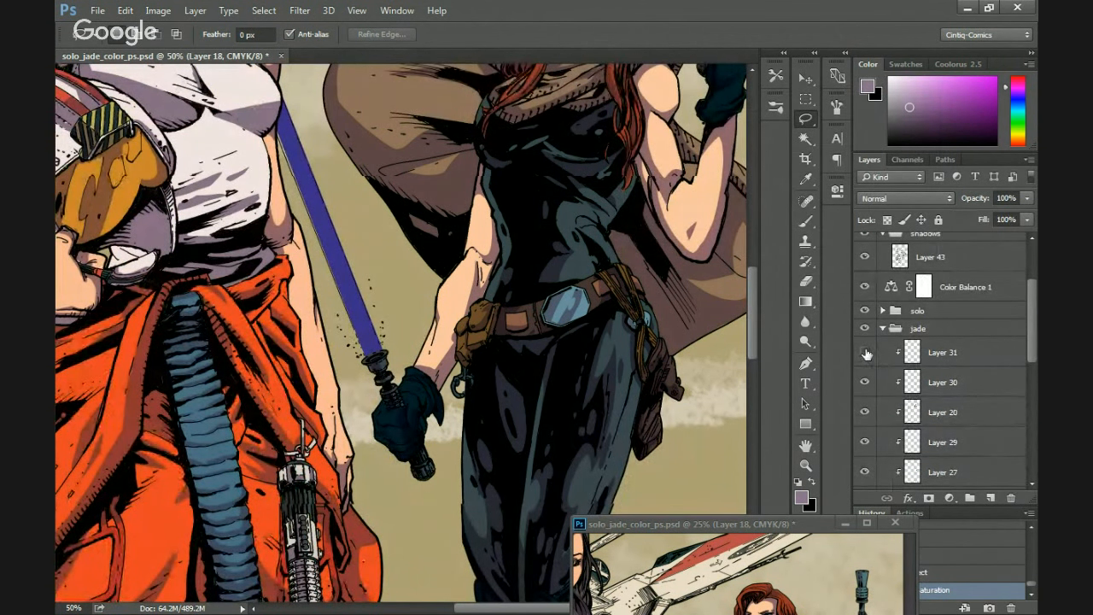
pyautogui.click(931, 382)
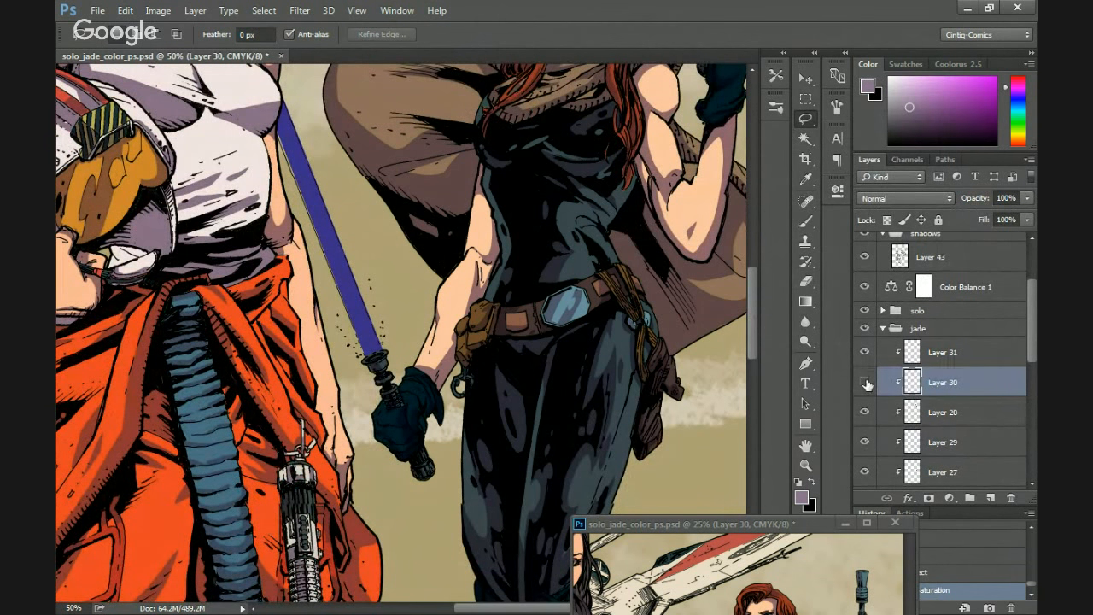
pyautogui.hotkey('ctrl', 'shift', 'alt', 'n')
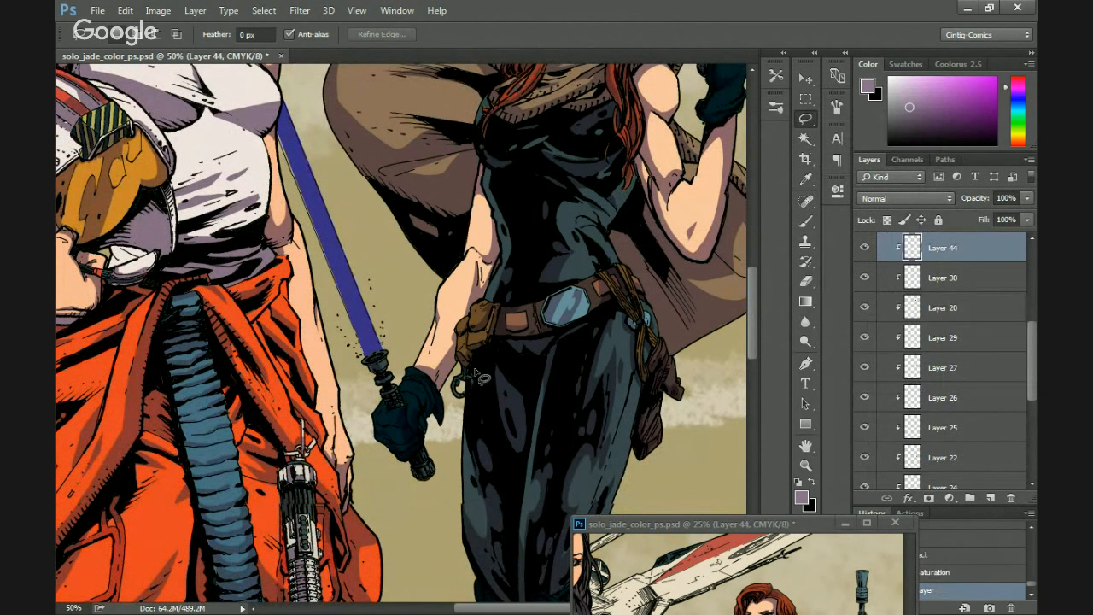
# Hide the Color Balance 1 adjustment layer.
pyautogui.scroll(5, 982, 359)
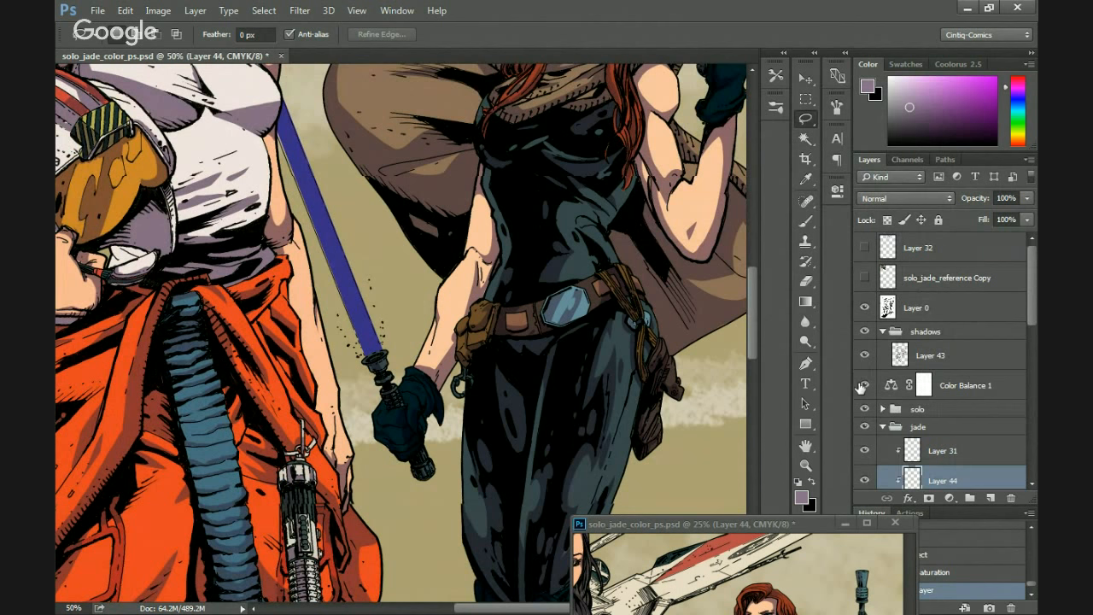
pyautogui.click(864, 385)
pyautogui.scroll(-5, 385, 385)
pyautogui.hscroll(-2, 393, 380)
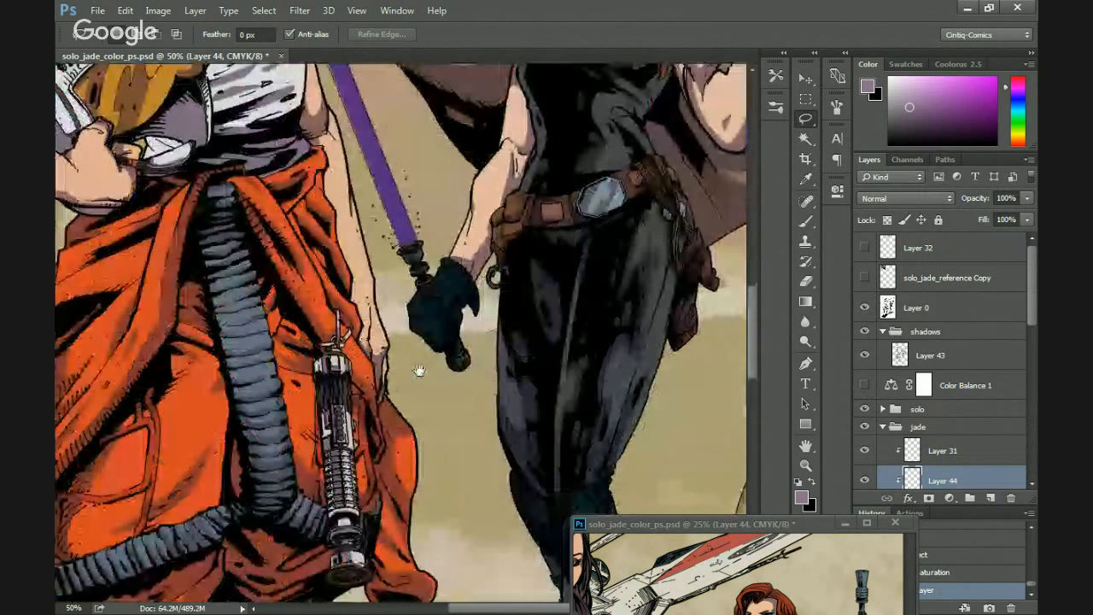
# Paint mid-gray on the red-haired woman's lightsaber handle, covering the pommel, grip and emitter, on Layer 44.
pyautogui.scroll(4, 418, 384)
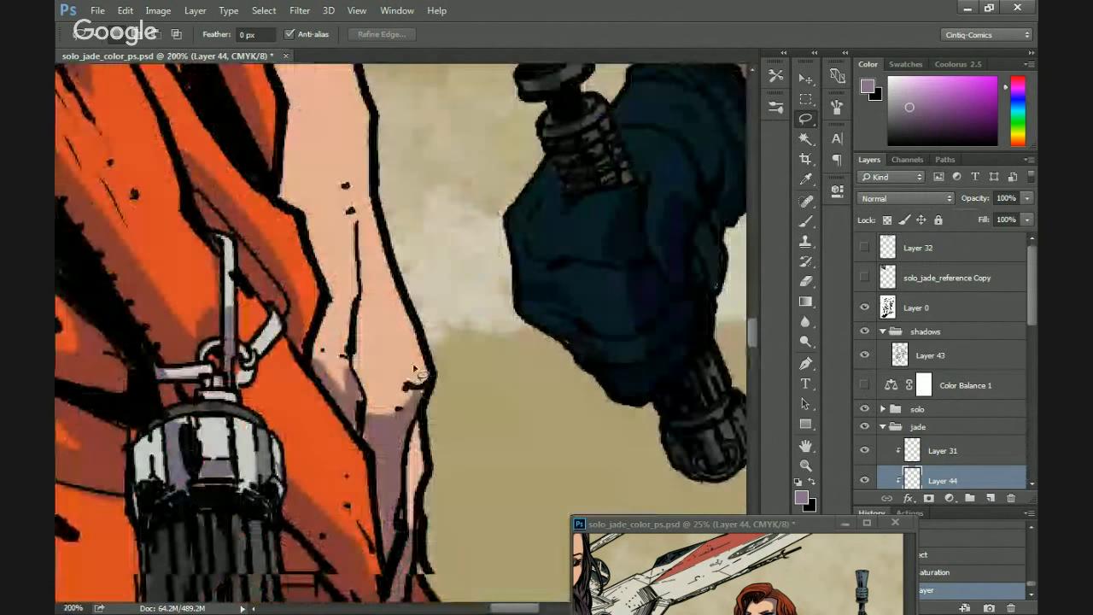
pyautogui.press('d')
pyautogui.moveTo(622, 295)
pyautogui.mouseDown()
pyautogui.moveTo(488, 336)
pyautogui.moveTo(470, 325)
pyautogui.mouseUp()
pyautogui.press('x')
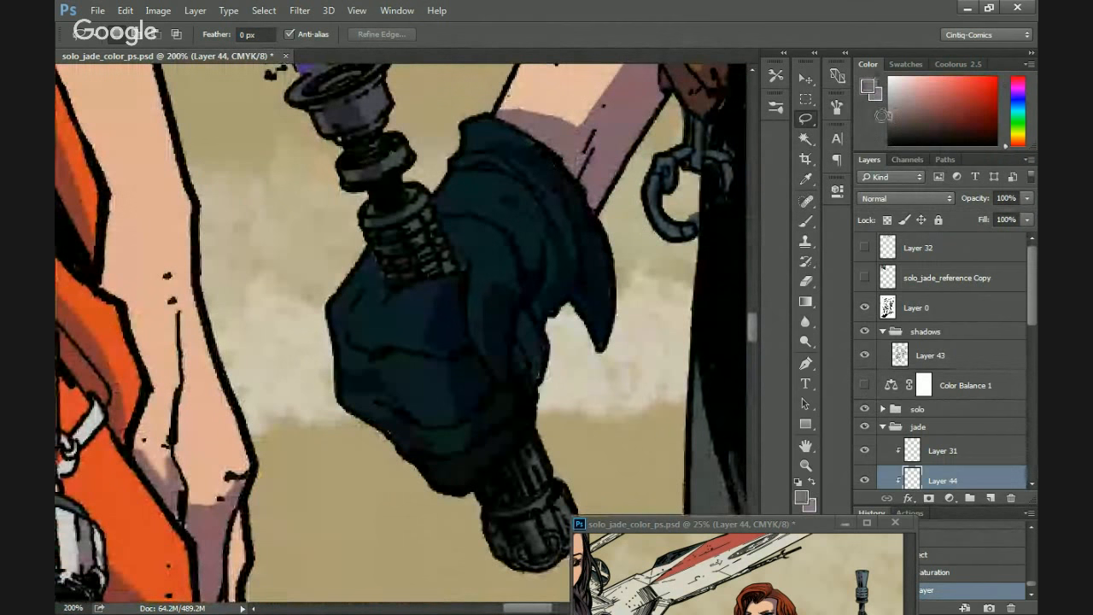
pyautogui.press('b')
pyautogui.moveTo(512, 441); pyautogui.dragTo(481, 413)
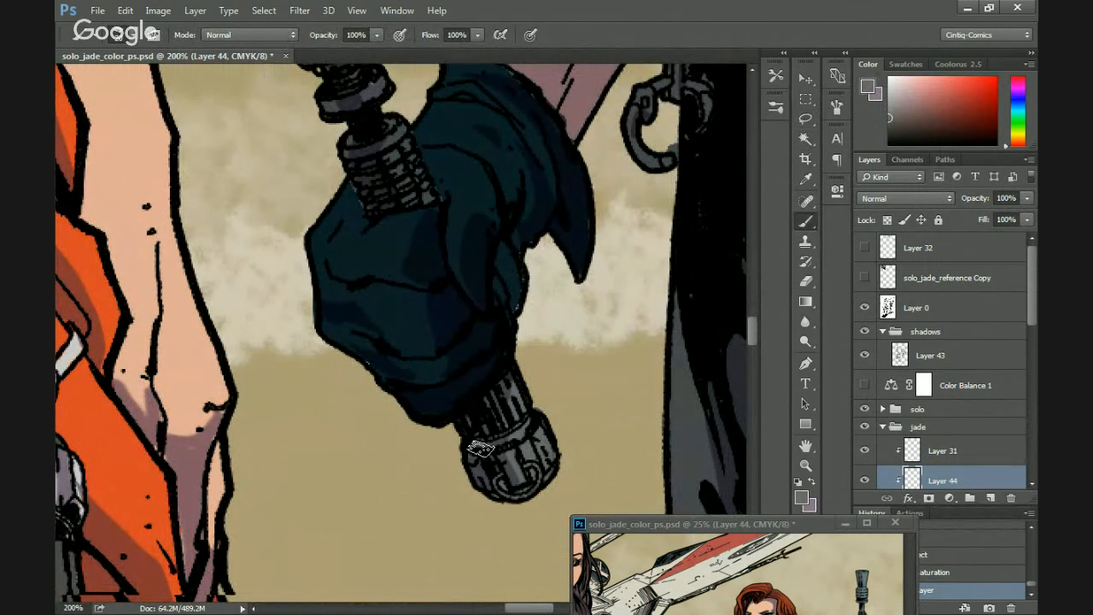
pyautogui.moveTo(413, 387); pyautogui.dragTo(446, 515)
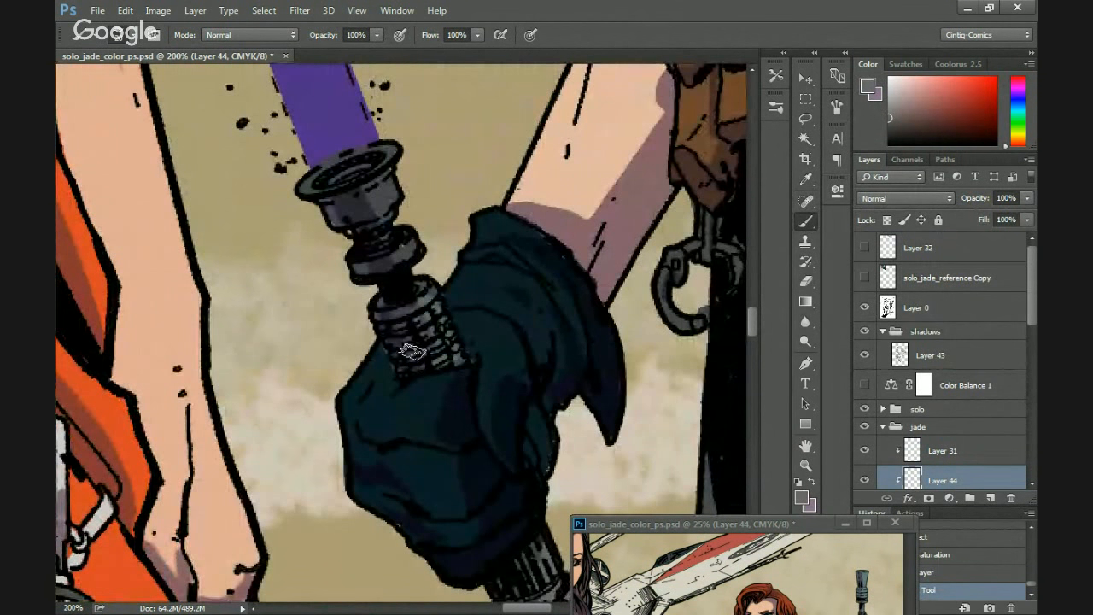
pyautogui.moveTo(389, 200)
pyautogui.mouseDown()
pyautogui.moveTo(385, 157)
pyautogui.moveTo(340, 146)
pyautogui.moveTo(303, 187)
pyautogui.mouseUp()
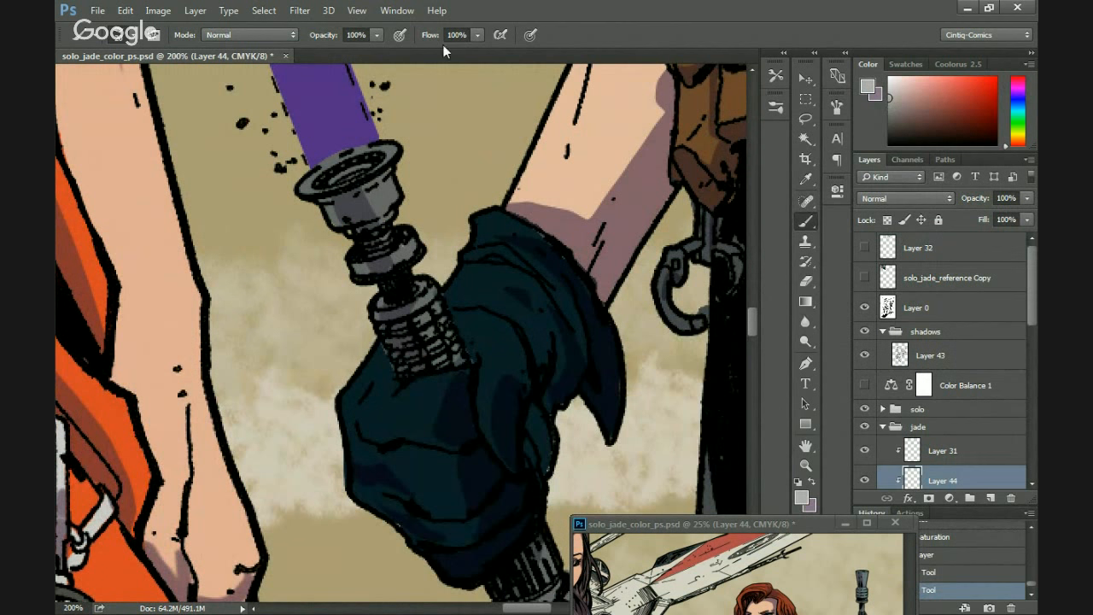
# Brush light gray highlights onto the lightsaber handle's ring, emitter, ribbed grip and pommel.
pyautogui.moveTo(374, 232)
pyautogui.mouseDown()
pyautogui.moveTo(422, 239)
pyautogui.moveTo(398, 257)
pyautogui.mouseUp()
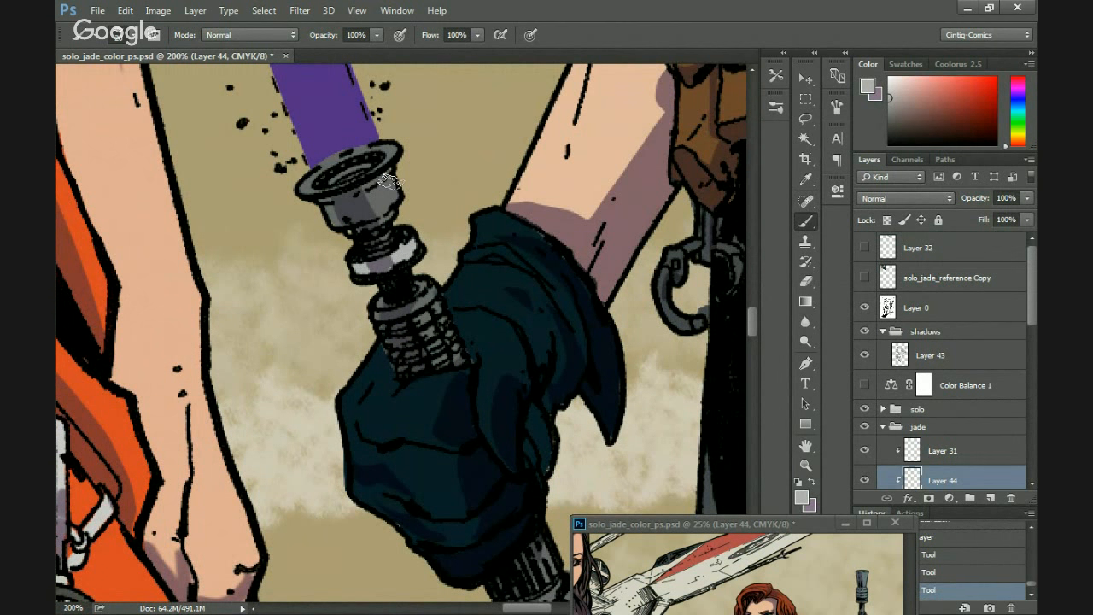
pyautogui.moveTo(391, 183); pyautogui.dragTo(346, 212)
pyautogui.moveTo(394, 331)
pyautogui.mouseDown()
pyautogui.moveTo(411, 343)
pyautogui.moveTo(430, 327)
pyautogui.moveTo(328, 190)
pyautogui.mouseUp()
pyautogui.moveTo(451, 400)
pyautogui.mouseDown()
pyautogui.moveTo(452, 436)
pyautogui.moveTo(440, 416)
pyautogui.mouseUp()
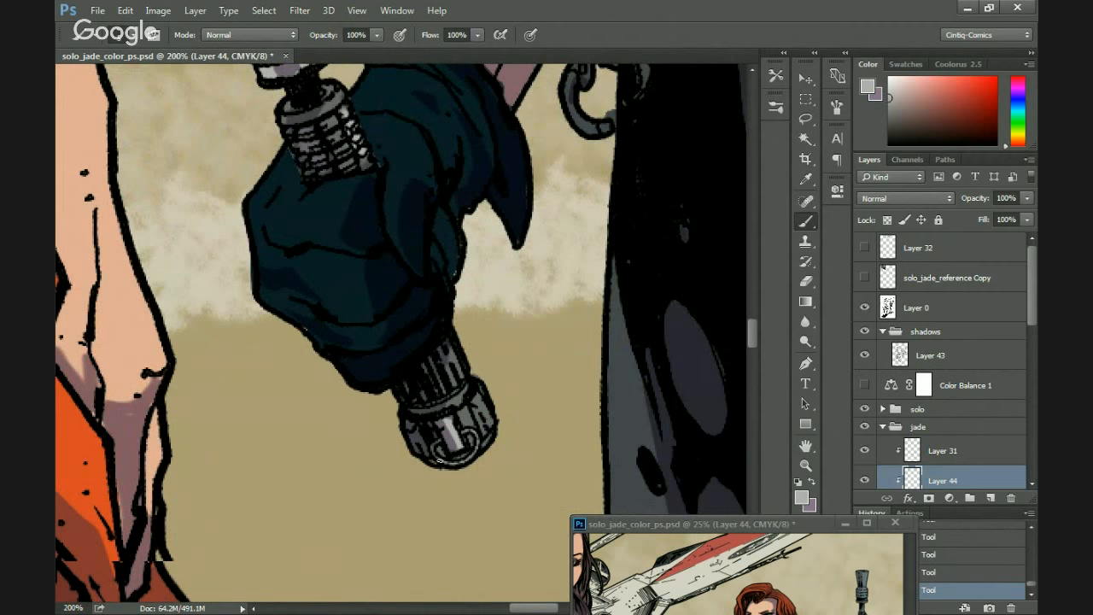
pyautogui.hotkey('ctrl', '-')
pyautogui.hotkey('ctrl', '-')
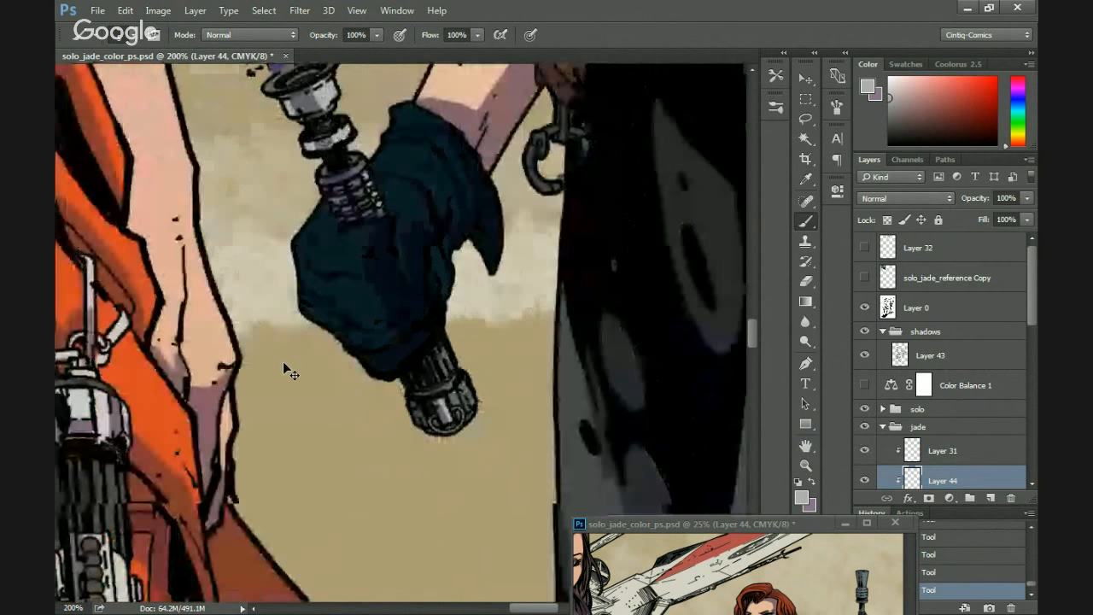
pyautogui.hotkey('ctrl', '-')
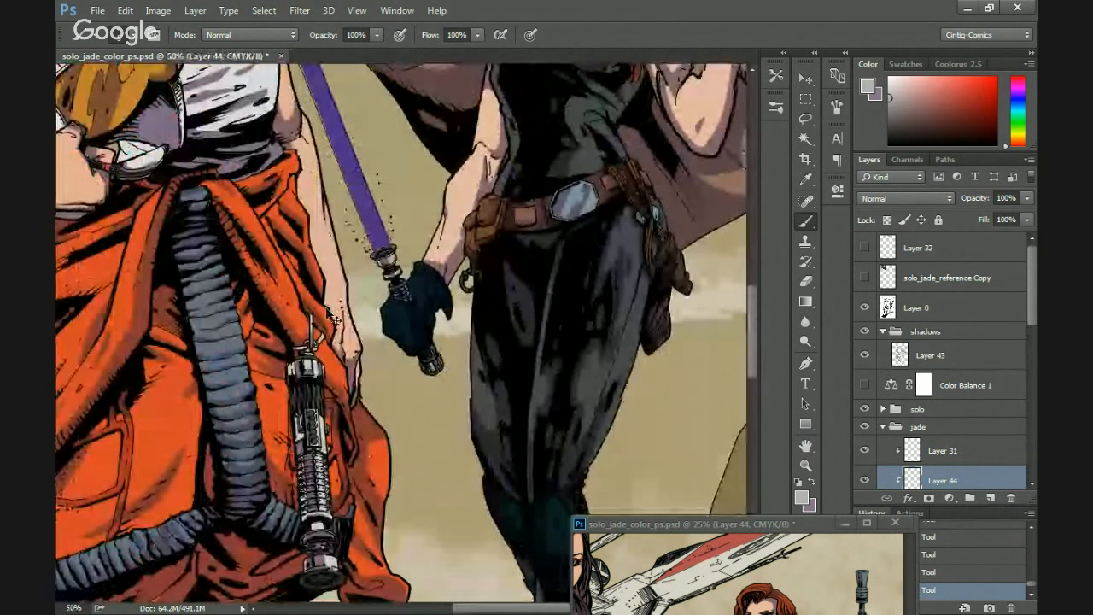
pyautogui.hotkey('ctrl', '-')
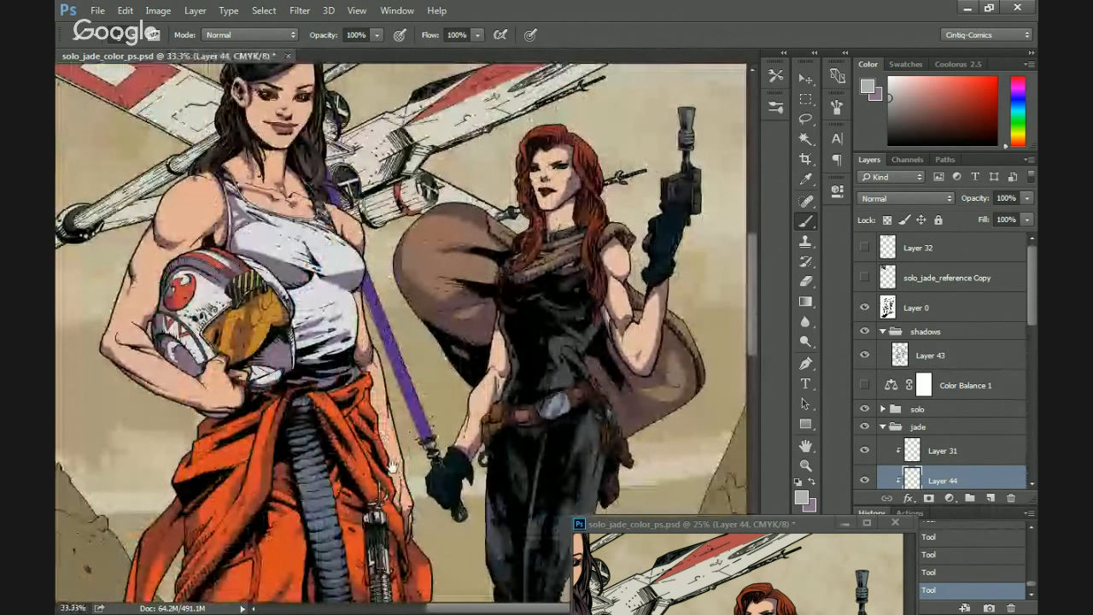
pyautogui.moveTo(390, 468); pyautogui.dragTo(338, 404)
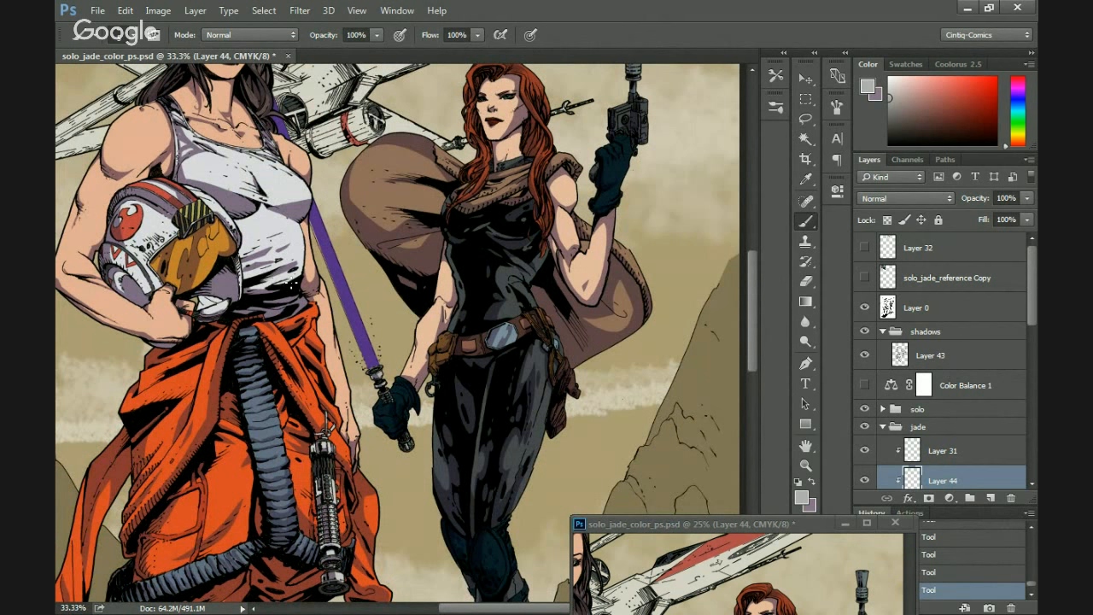
# Make the muted purple shadow color the foreground color, collapse the jade group and show the Color Balance 1 layer.
pyautogui.keyDown('alt'); pyautogui.click(476, 479); pyautogui.keyUp('alt')
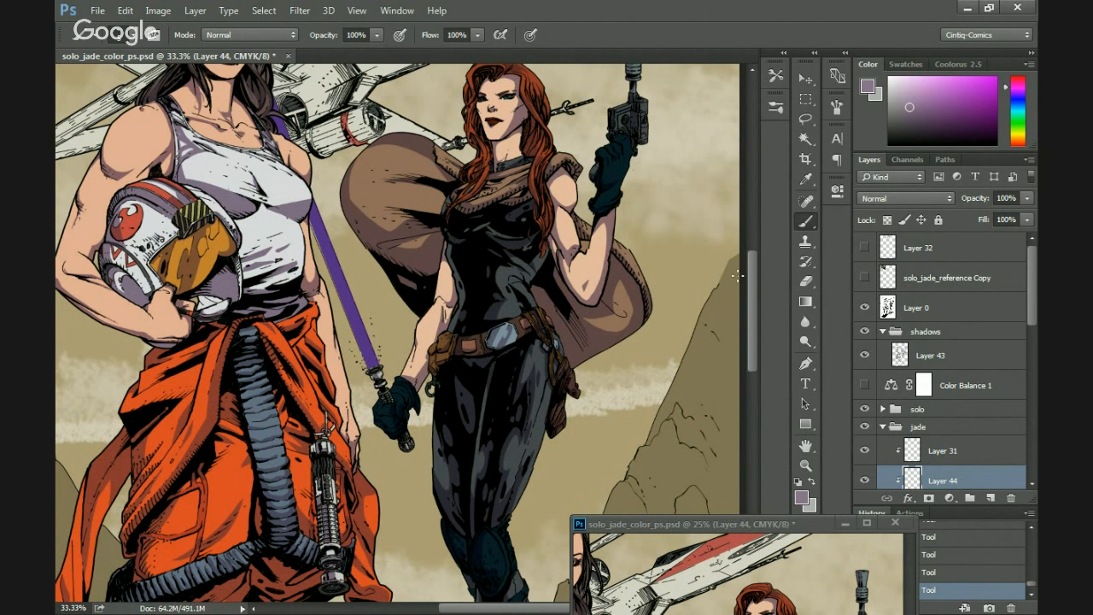
pyautogui.scroll(3, 747, 285)
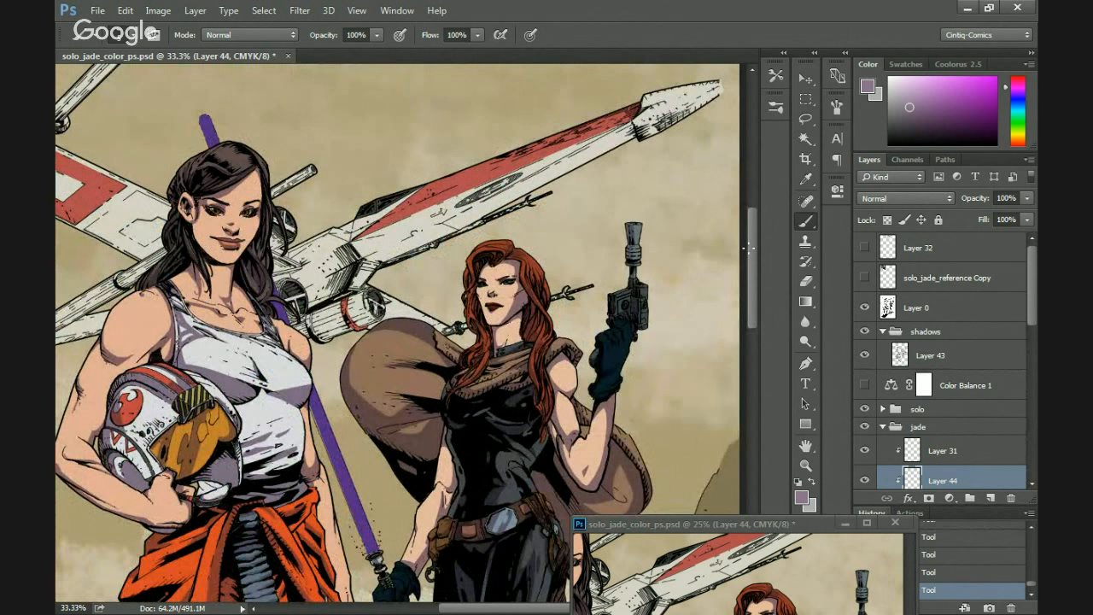
pyautogui.click(883, 426)
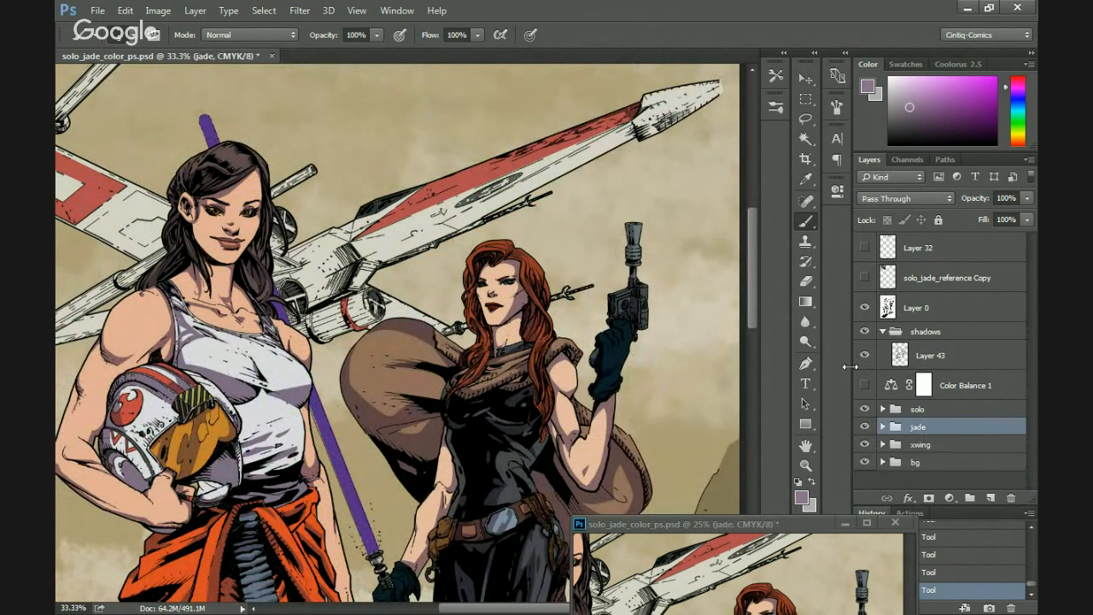
pyautogui.click(864, 355)
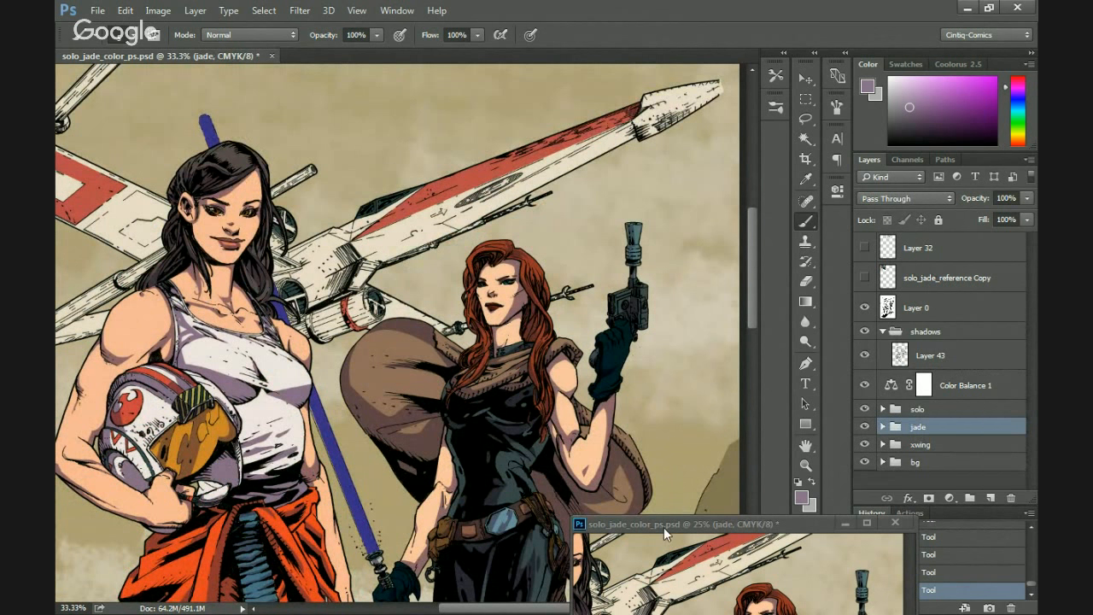
# Expand the xwing group and make Layer 43 in the shadows group the active layer.
pyautogui.moveTo(664, 527); pyautogui.dragTo(690, 532)
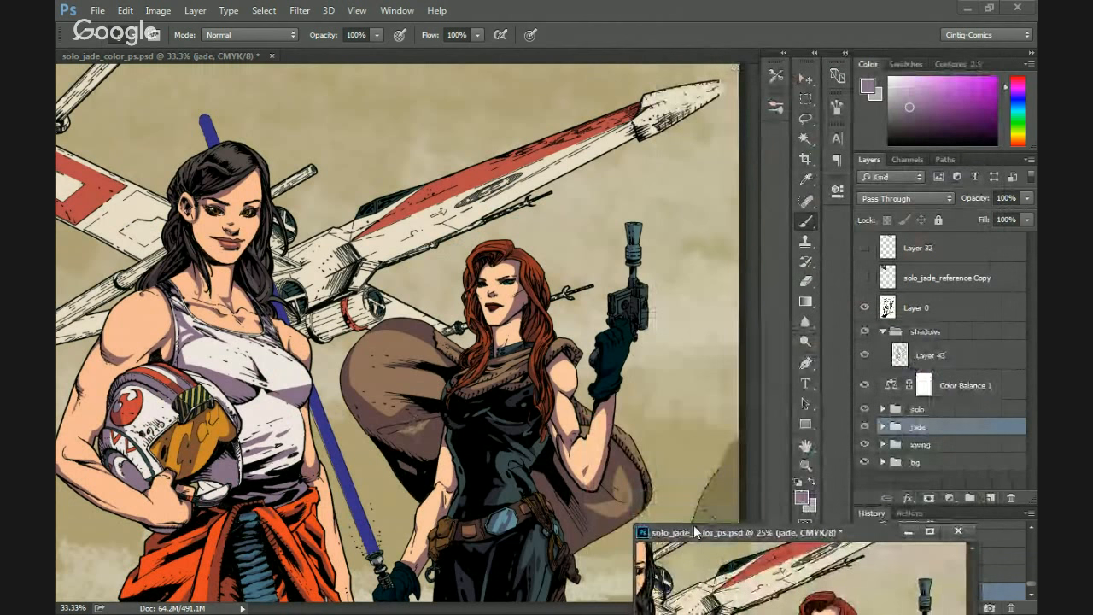
pyautogui.click(884, 444)
pyautogui.scroll(-2, 983, 385)
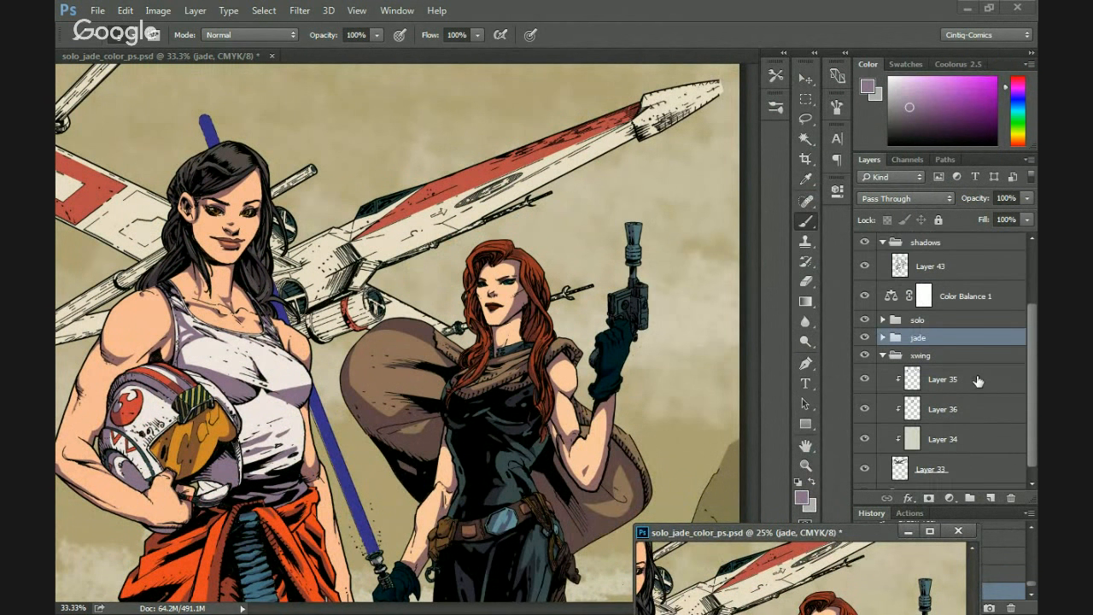
pyautogui.scroll(2, 922, 363)
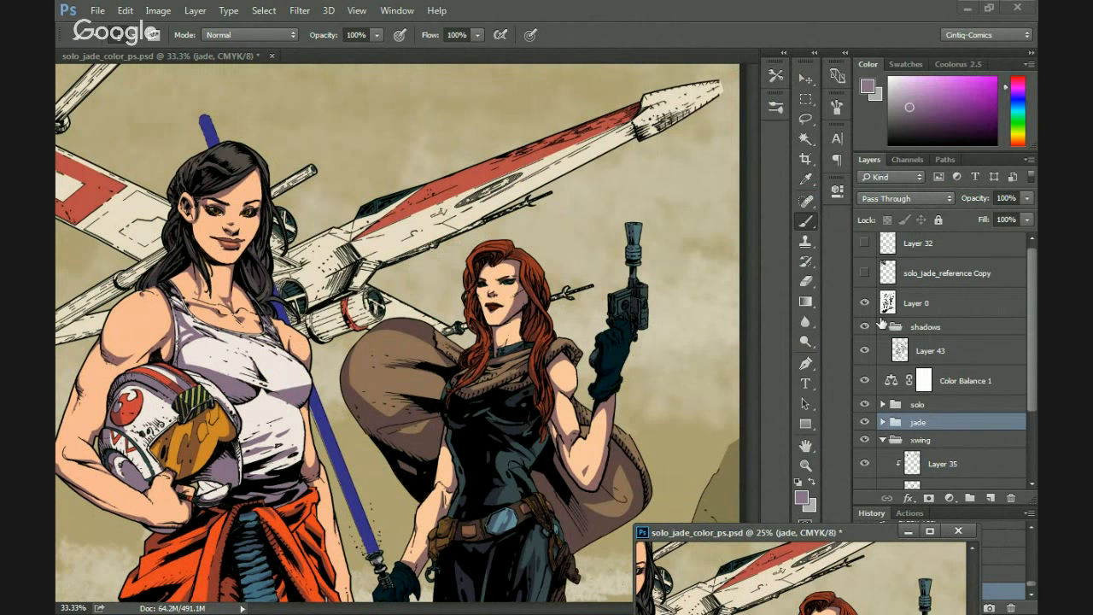
pyautogui.click(927, 352)
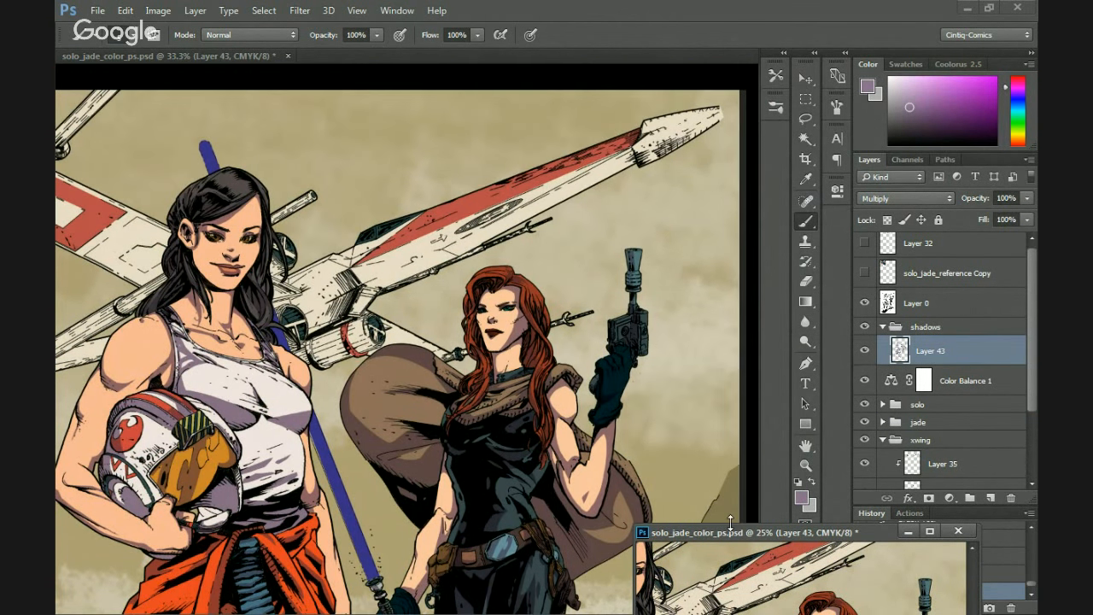
# Hide the panels, float the overview window beside the main canvas and zoom it out to 12.5%.
pyautogui.press('Tab')
pyautogui.moveTo(727, 530); pyautogui.dragTo(767, 33)
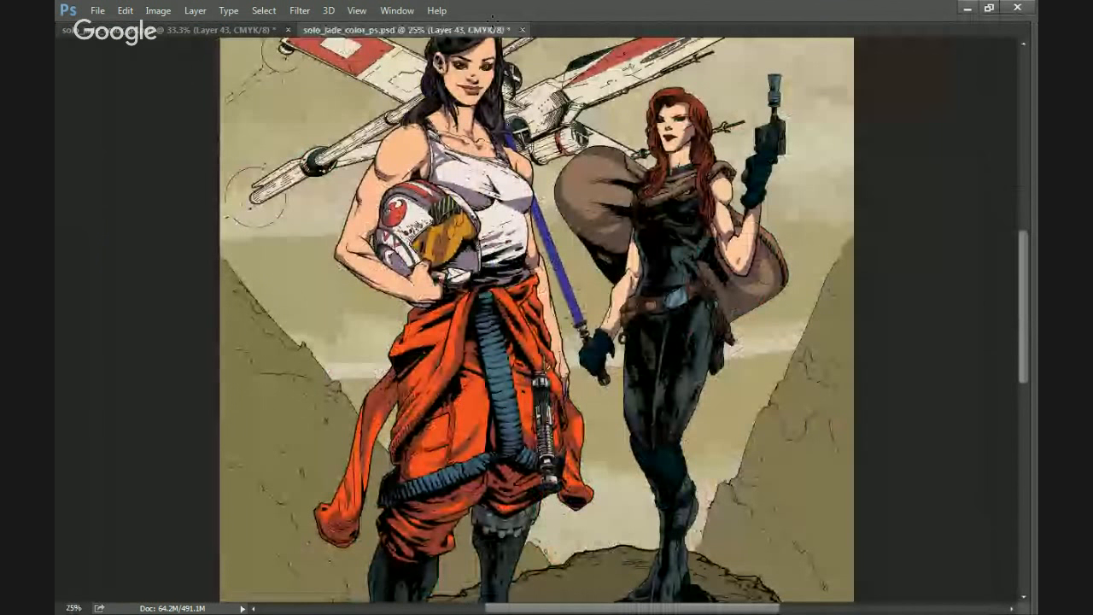
pyautogui.moveTo(385, 32); pyautogui.dragTo(770, 61)
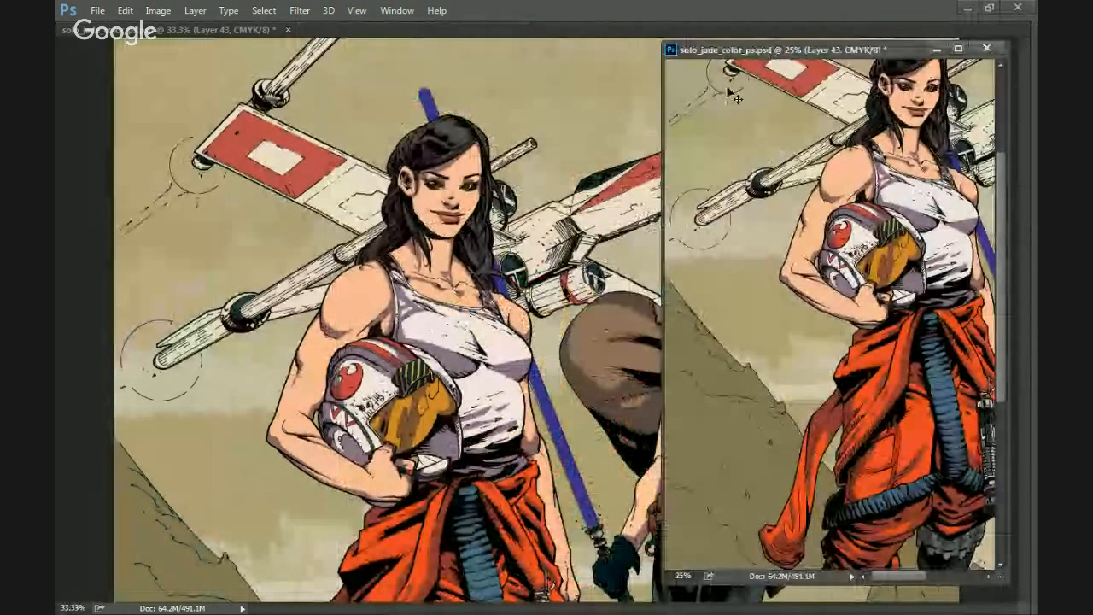
pyautogui.hotkey('ctrl', '-')
pyautogui.hotkey('ctrl', '-')
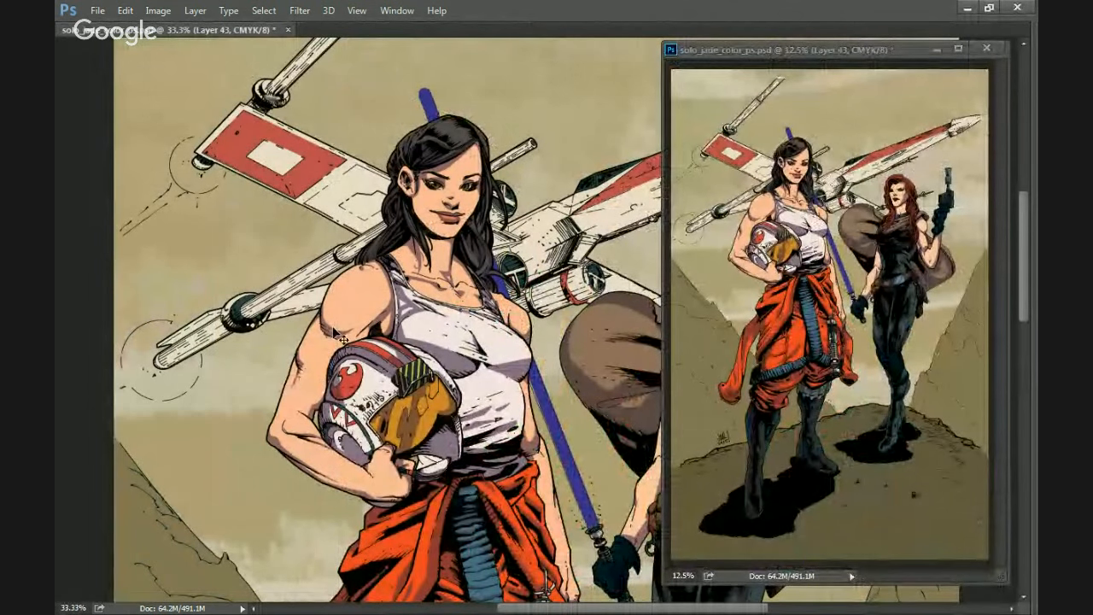
# Lasso the underside of the X-wing's fuselage from nose tip to engines and fill it with muted purple on Layer 43.
pyautogui.hotkey('ctrl', '+')
pyautogui.hotkey('ctrl', '+')
pyautogui.moveTo(478, 307); pyautogui.dragTo(187, 341)
pyautogui.moveTo(528, 293); pyautogui.dragTo(186, 258)
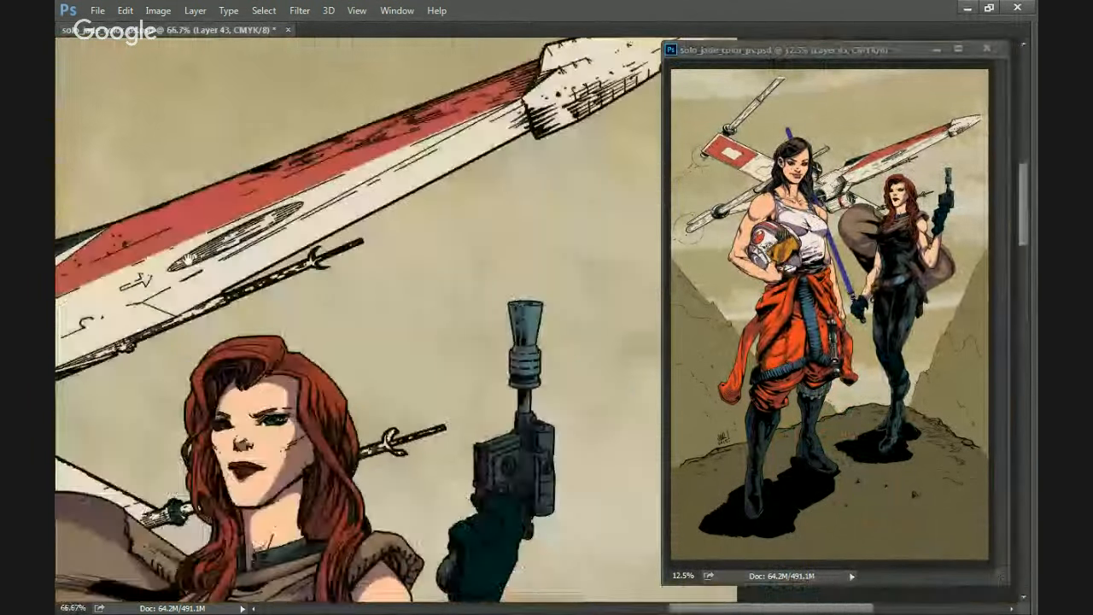
pyautogui.moveTo(382, 242); pyautogui.dragTo(362, 325)
pyautogui.hotkey('ctrl', '+')
pyautogui.moveTo(435, 251); pyautogui.dragTo(261, 492)
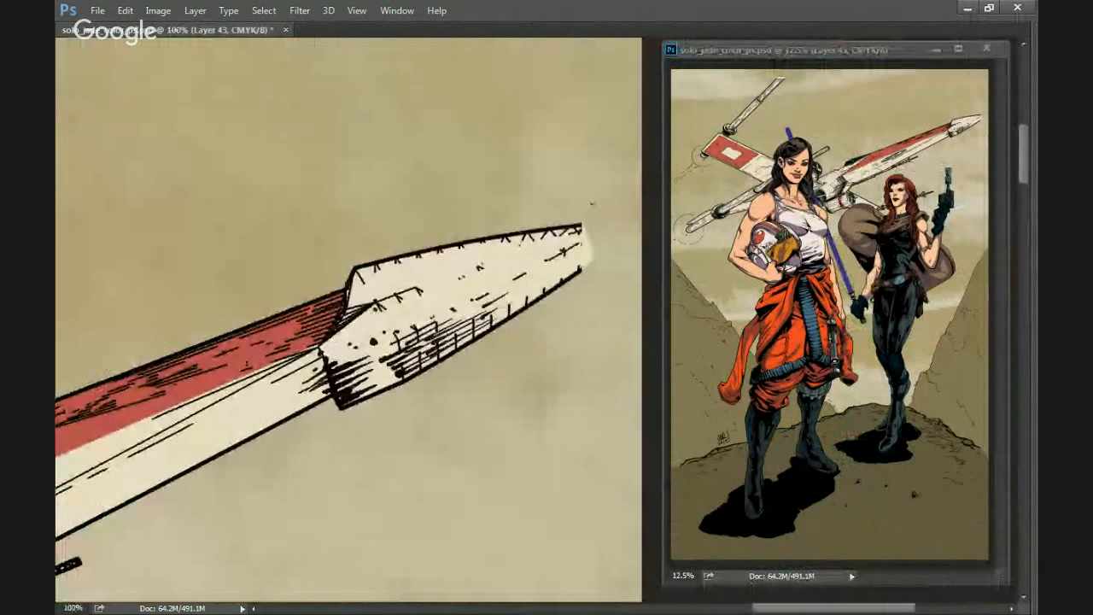
pyautogui.moveTo(596, 239); pyautogui.dragTo(608, 233)
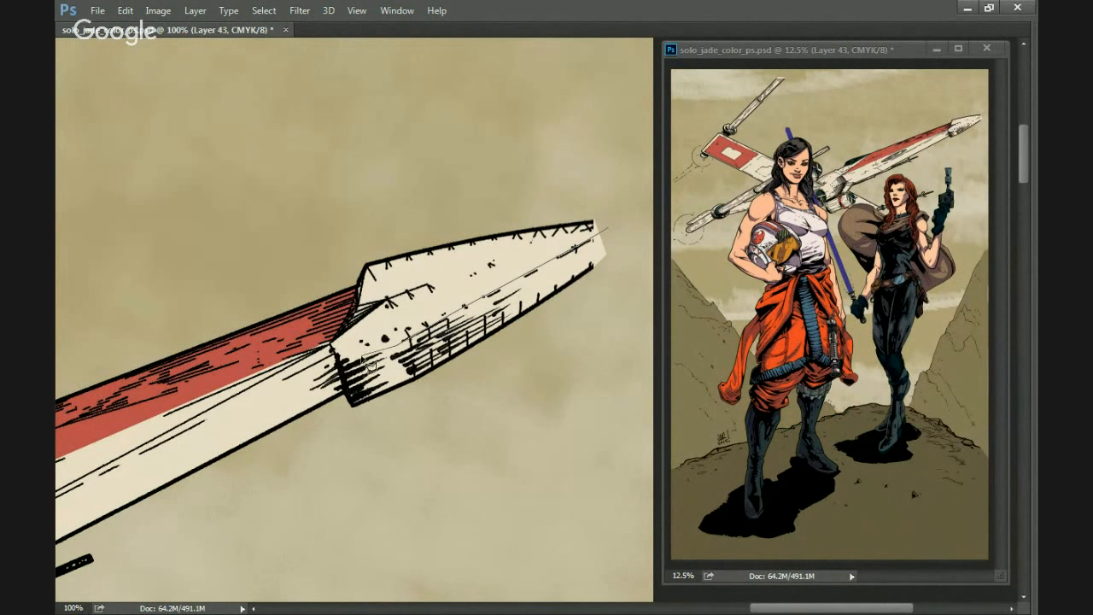
pyautogui.click(333, 348)
pyautogui.moveTo(301, 327); pyautogui.dragTo(461, 235)
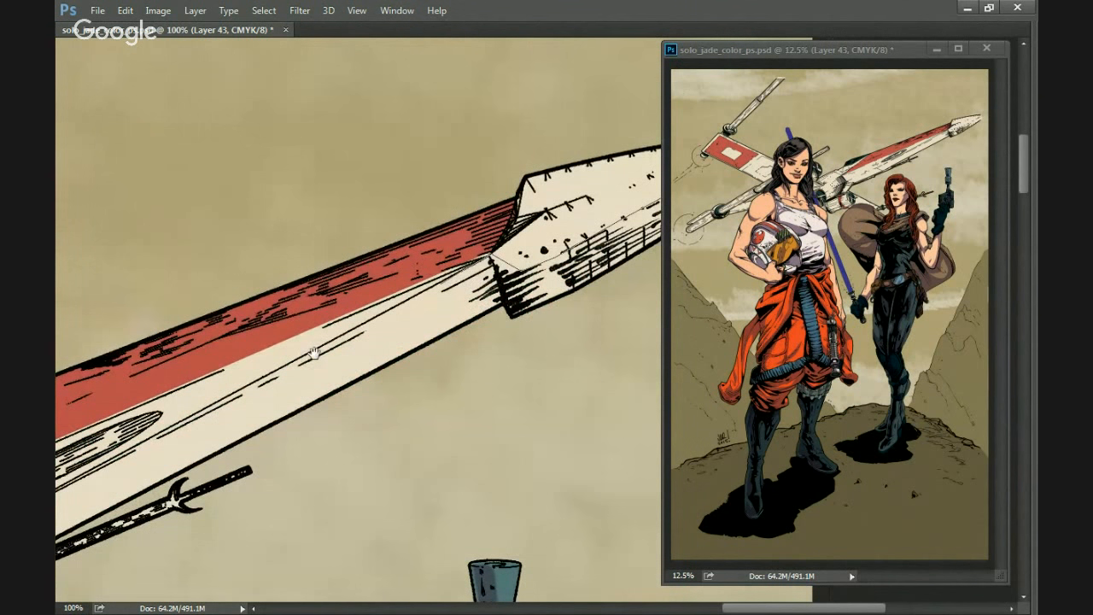
pyautogui.moveTo(117, 461); pyautogui.dragTo(538, 262)
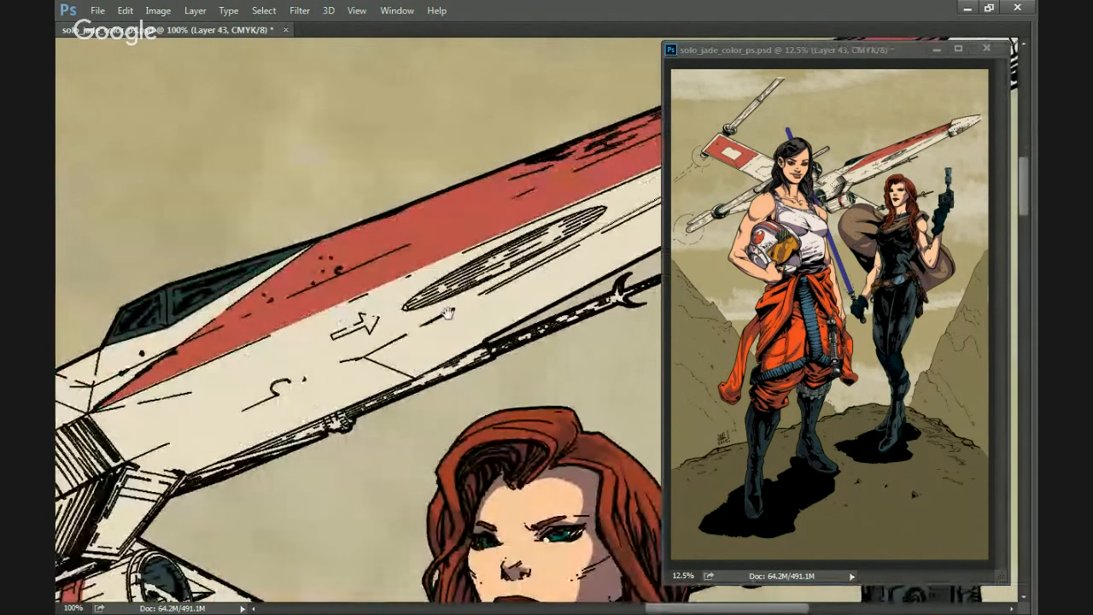
pyautogui.moveTo(299, 380); pyautogui.dragTo(457, 309)
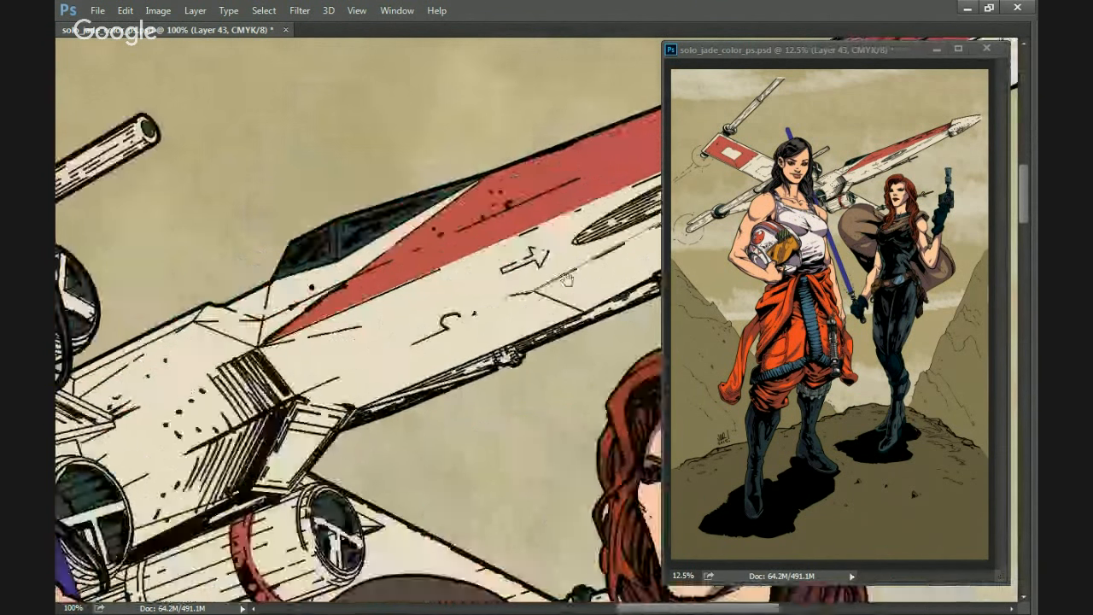
pyautogui.moveTo(228, 420); pyautogui.dragTo(433, 342)
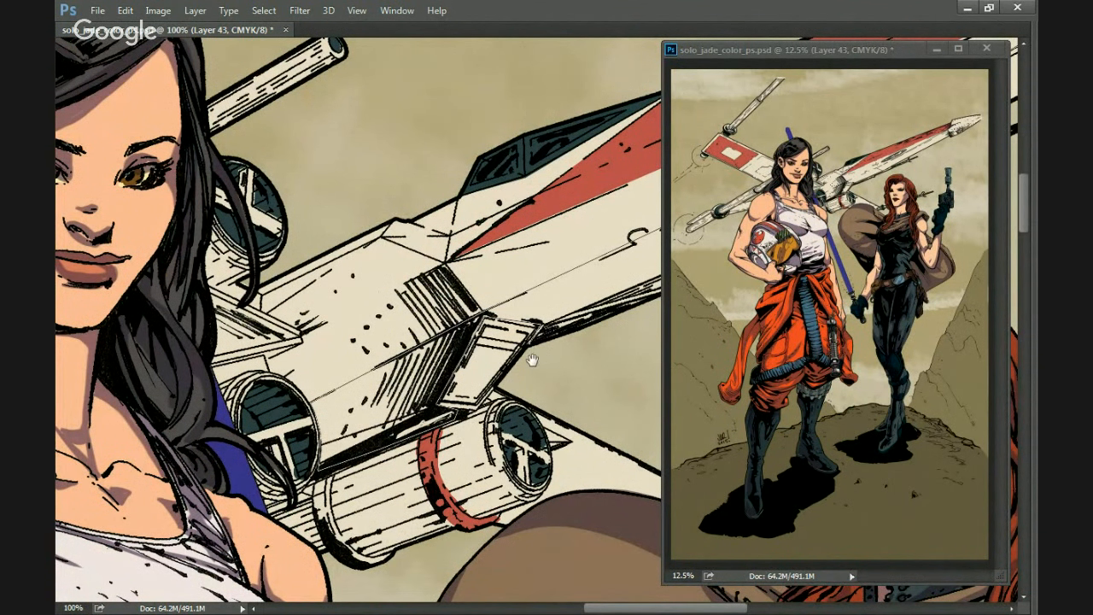
pyautogui.moveTo(460, 370); pyautogui.dragTo(386, 388)
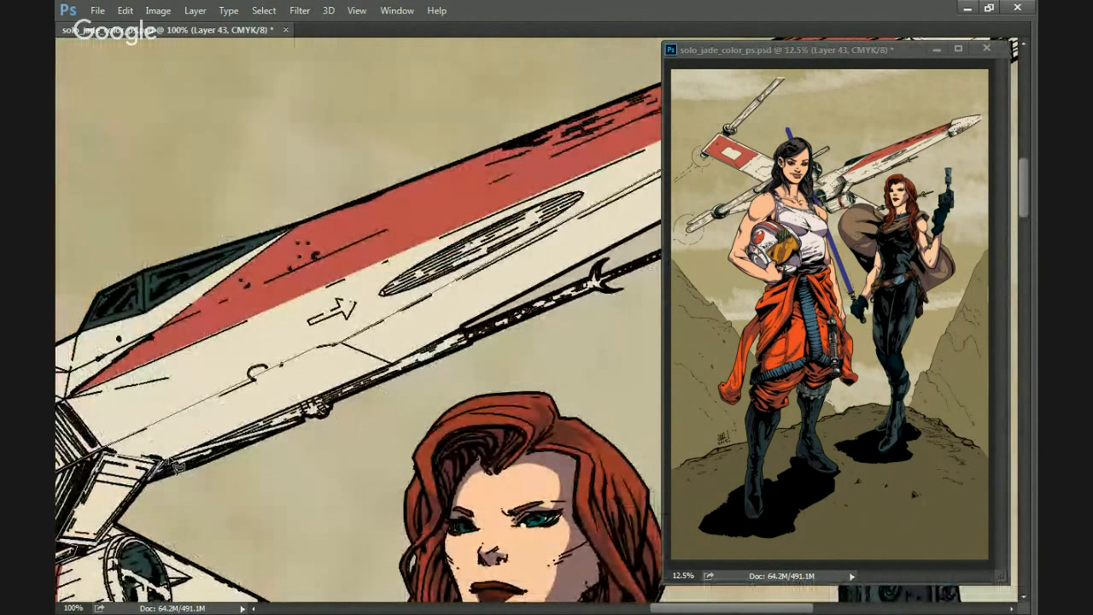
pyautogui.moveTo(348, 408); pyautogui.dragTo(314, 423)
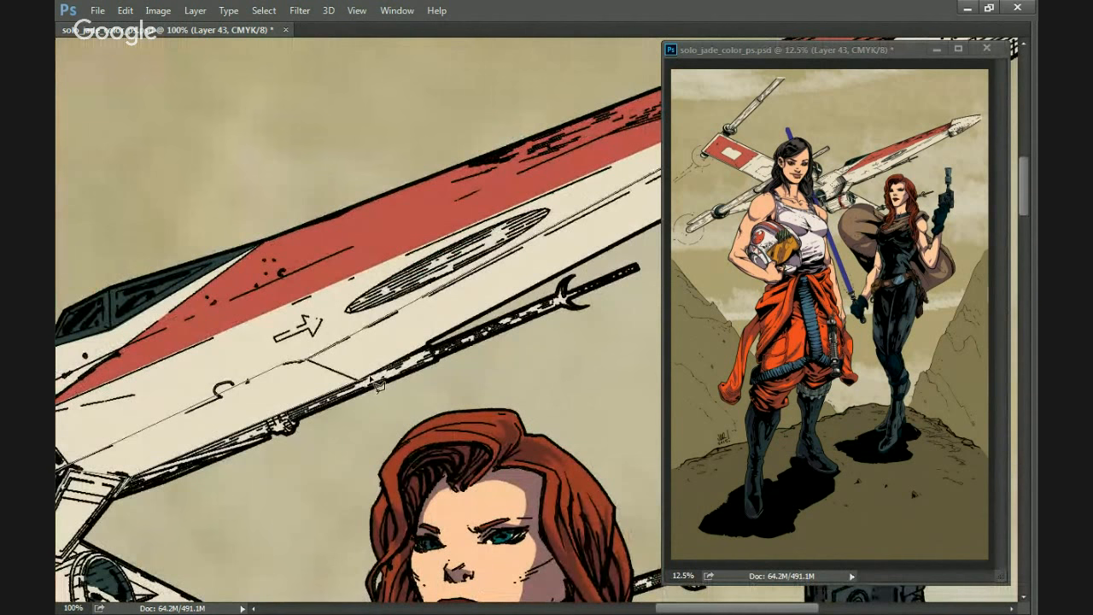
pyautogui.moveTo(442, 346); pyautogui.dragTo(398, 385)
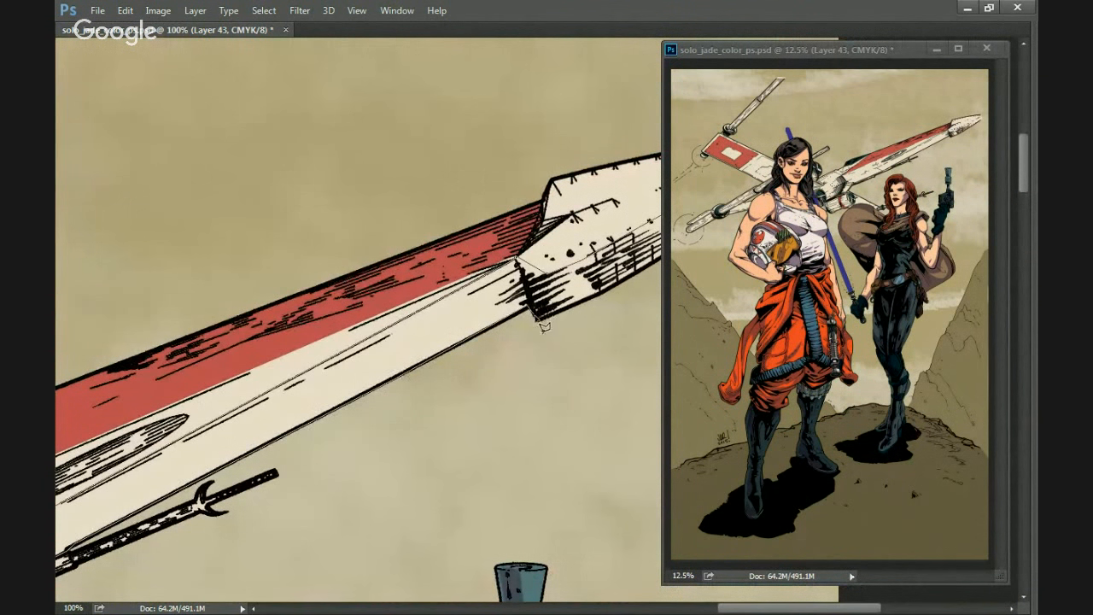
pyautogui.moveTo(546, 331); pyautogui.dragTo(412, 410)
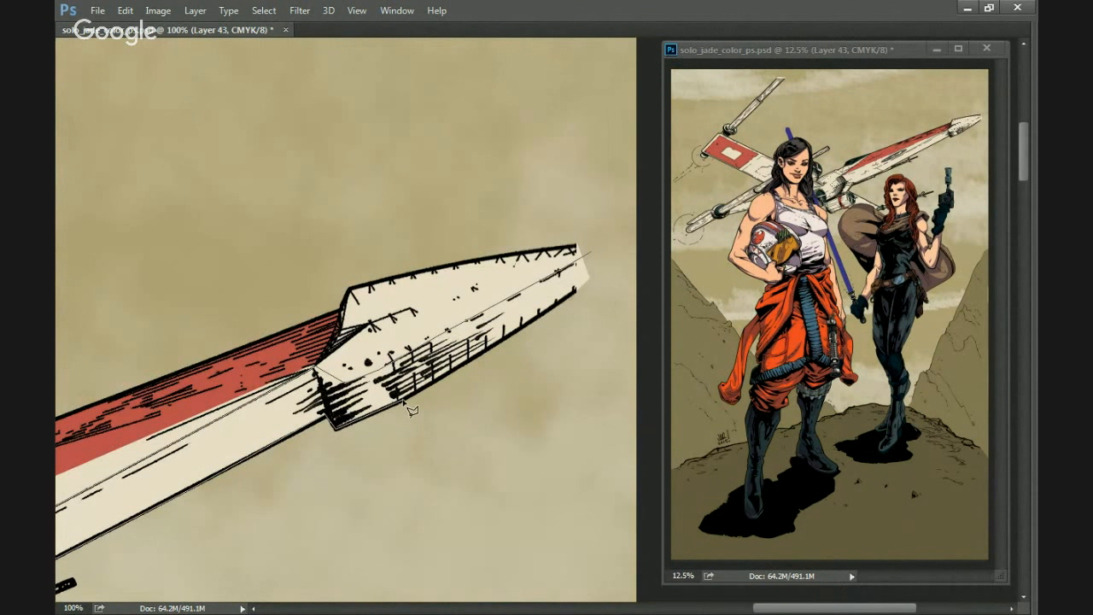
pyautogui.click(598, 288)
pyautogui.press('Return')
pyautogui.hotkey('alt', 'BackSpace')
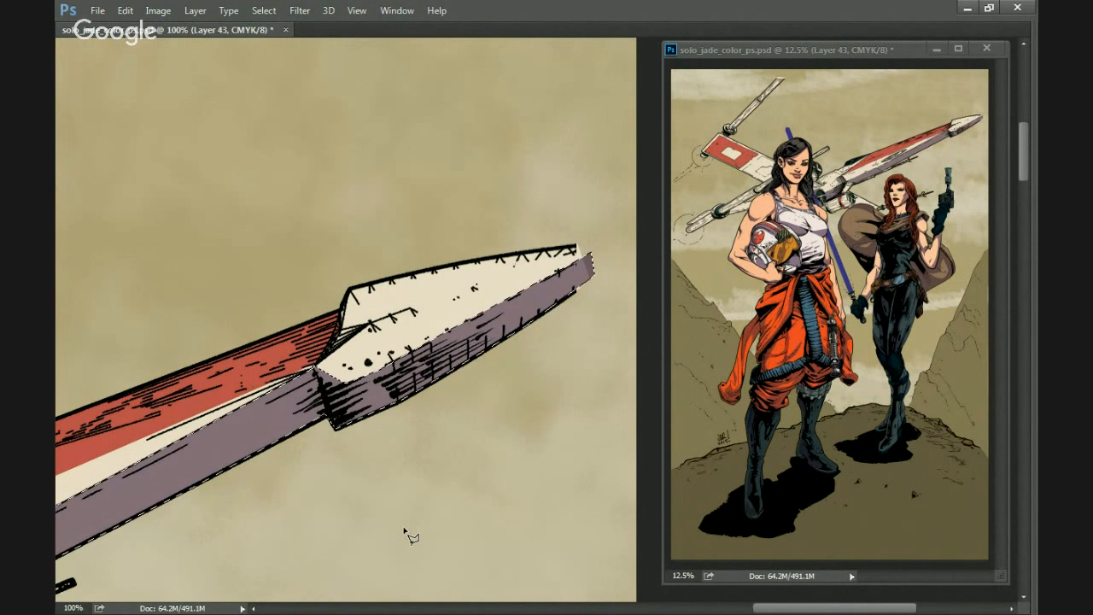
pyautogui.hotkey('ctrl', 'd')
pyautogui.moveTo(188, 452); pyautogui.dragTo(493, 396)
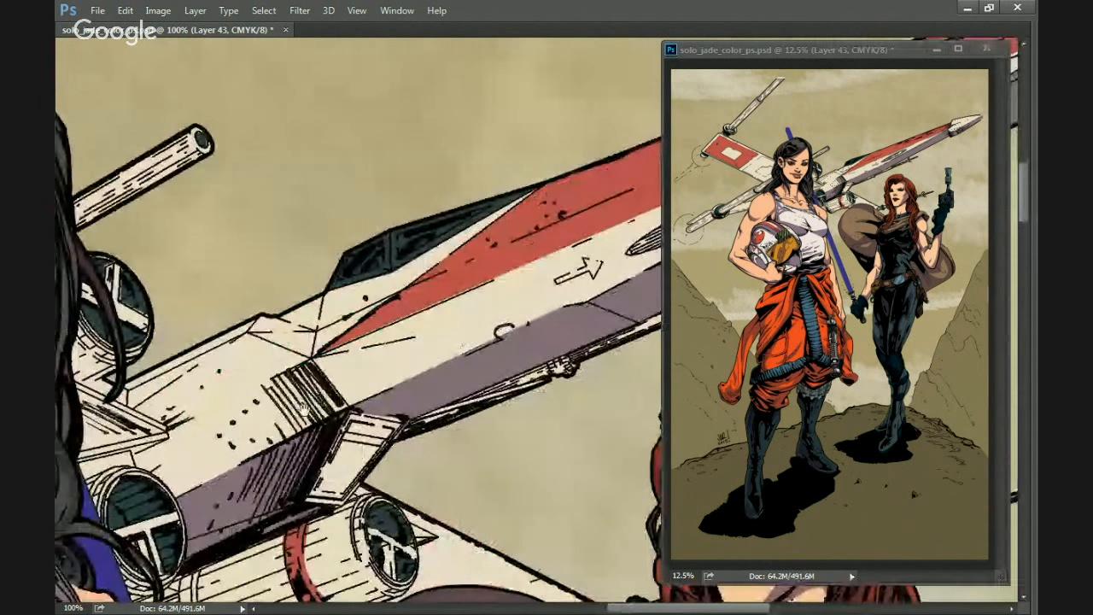
# Shade the strip below the cockpit canopy and the upper rear fuselage panel with muted purple on Layer 43.
pyautogui.moveTo(440, 256); pyautogui.dragTo(446, 335)
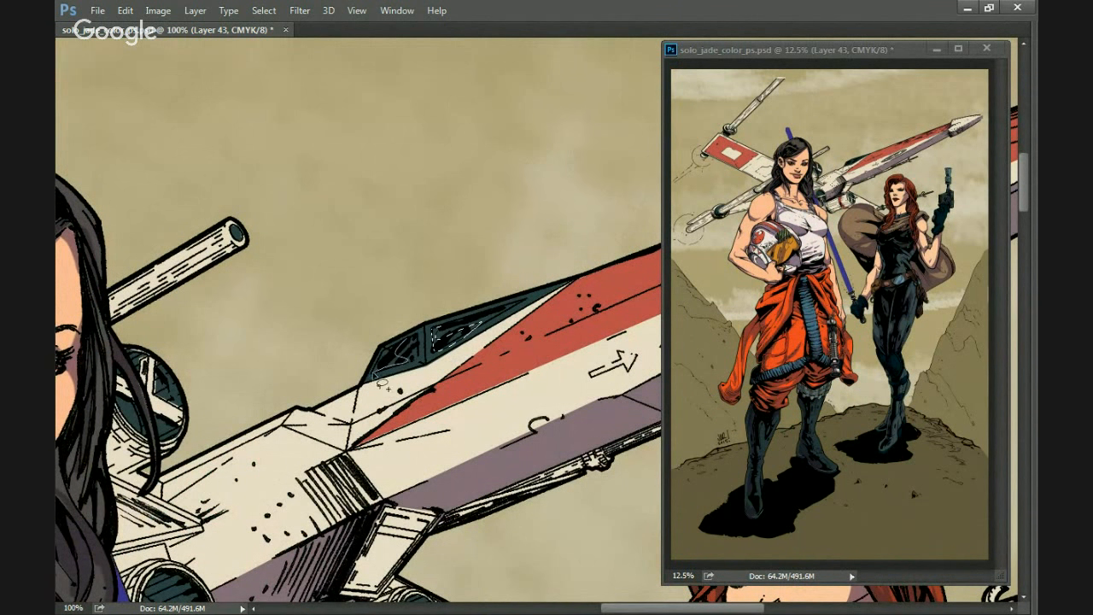
pyautogui.hotkey('ctrl', 'z')
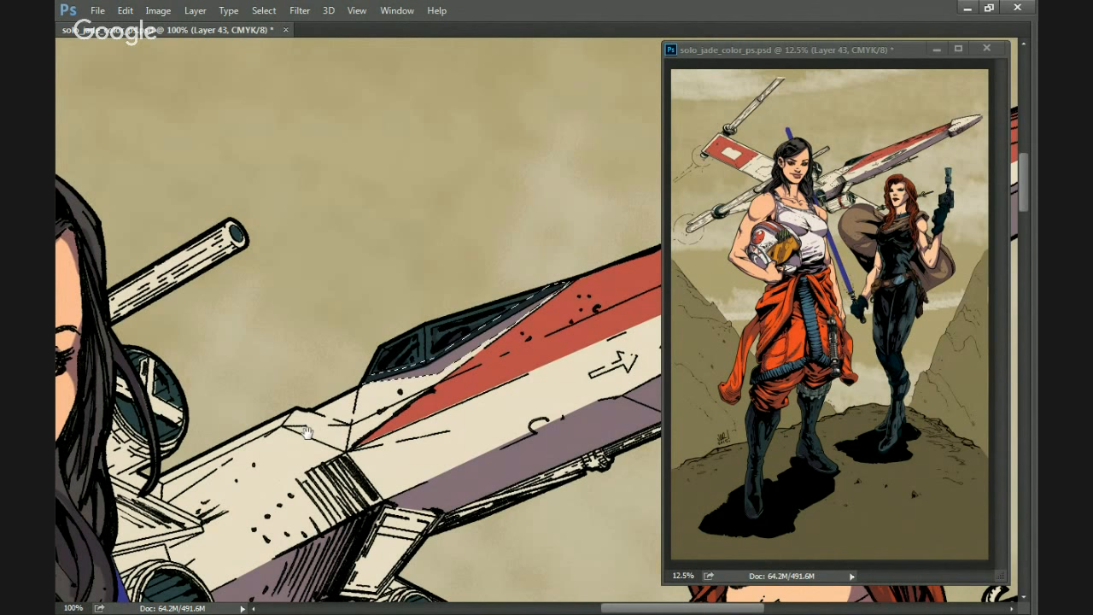
pyautogui.moveTo(306, 431); pyautogui.dragTo(368, 310)
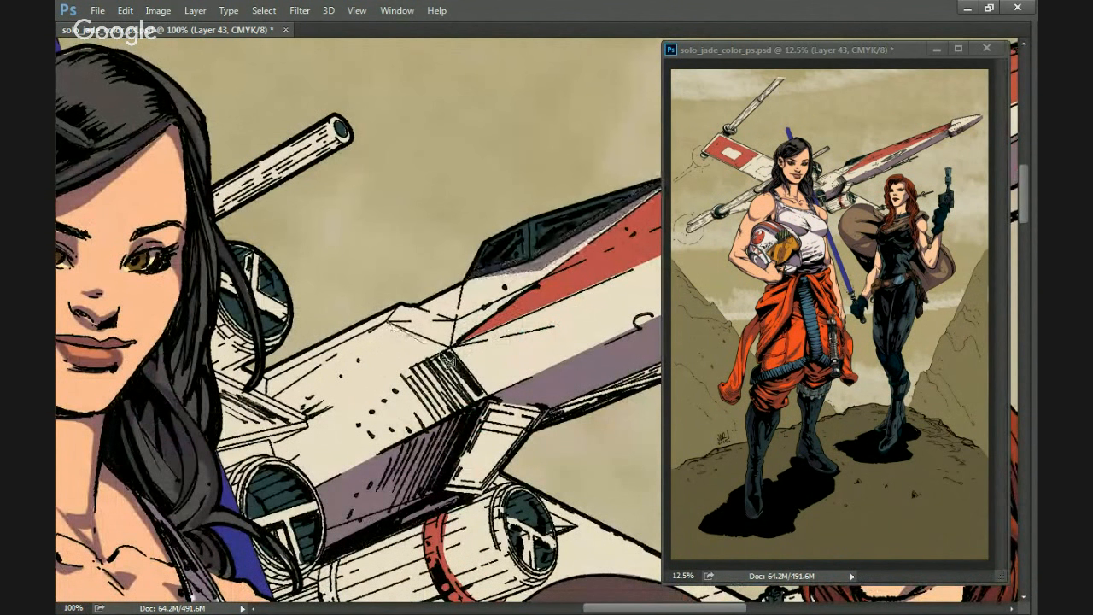
pyautogui.moveTo(364, 315); pyautogui.dragTo(403, 300)
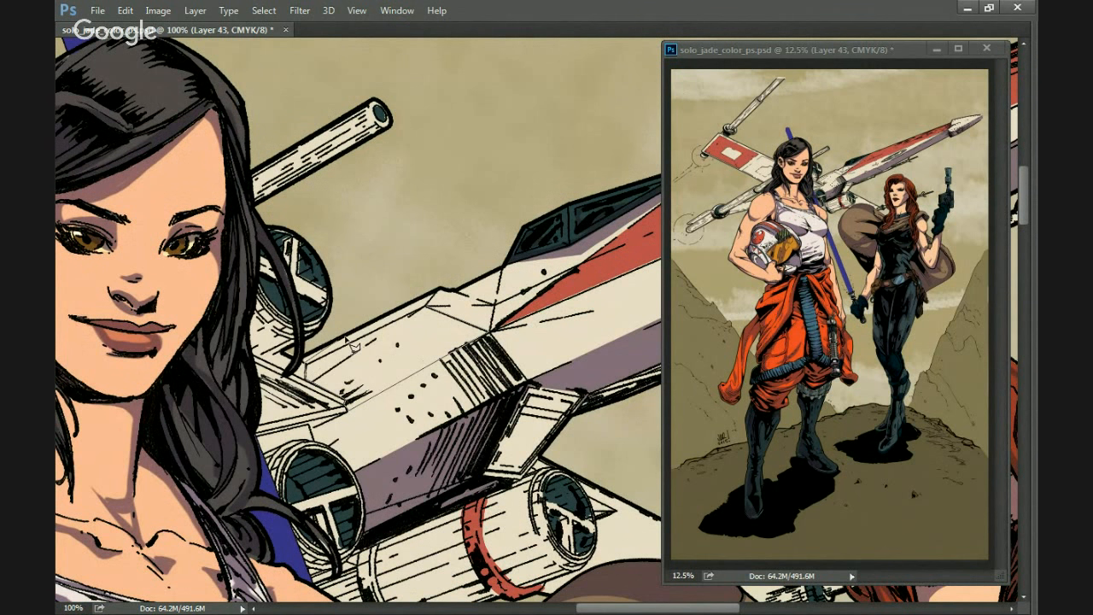
pyautogui.hotkey('alt', 'BackSpace')
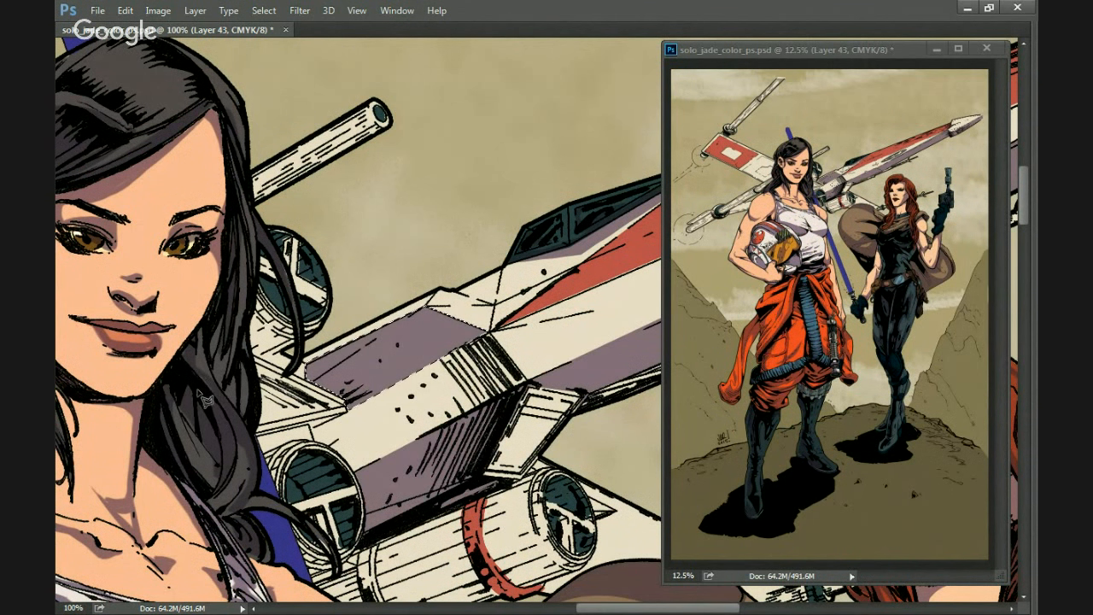
# Lasso the wing-root panel beside the dark-haired woman's hair and fill it with muted purple.
pyautogui.moveTo(214, 389); pyautogui.dragTo(385, 406)
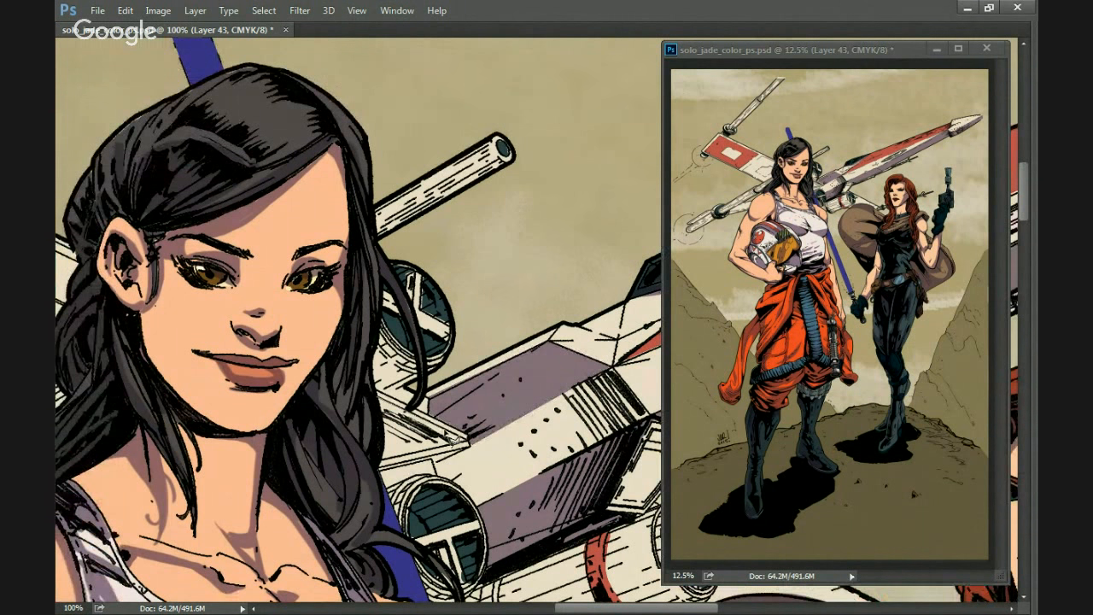
pyautogui.moveTo(383, 469); pyautogui.dragTo(375, 401)
pyautogui.hotkey('alt', 'BackSpace')
# Lasso the shadow side of the lower engine cylinder, including its red band, and fill it with muted purple.
pyautogui.moveTo(431, 466); pyautogui.dragTo(299, 290)
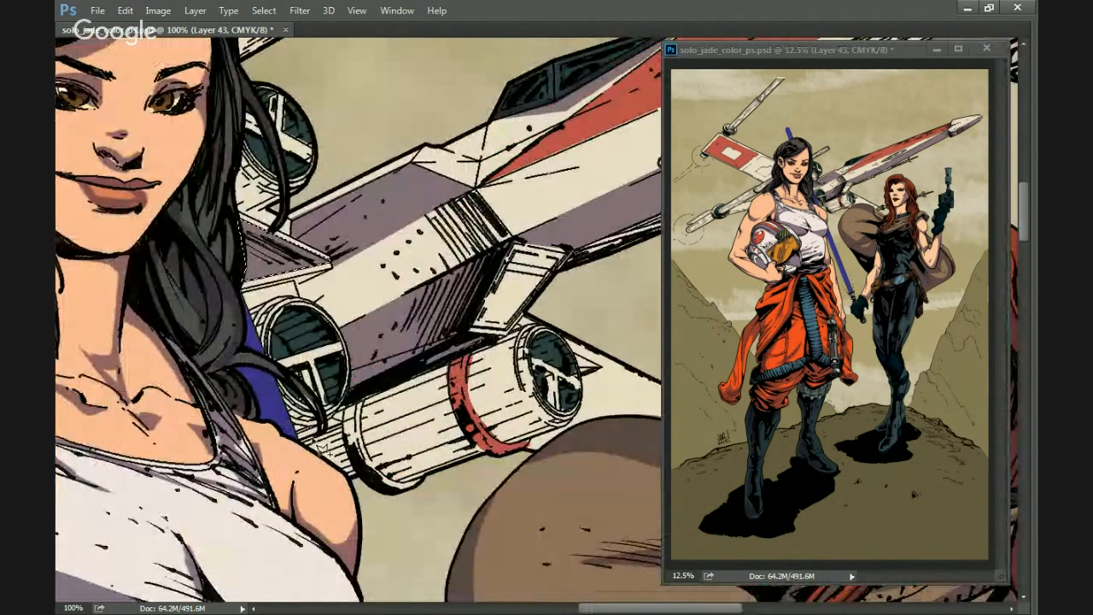
pyautogui.click(364, 414)
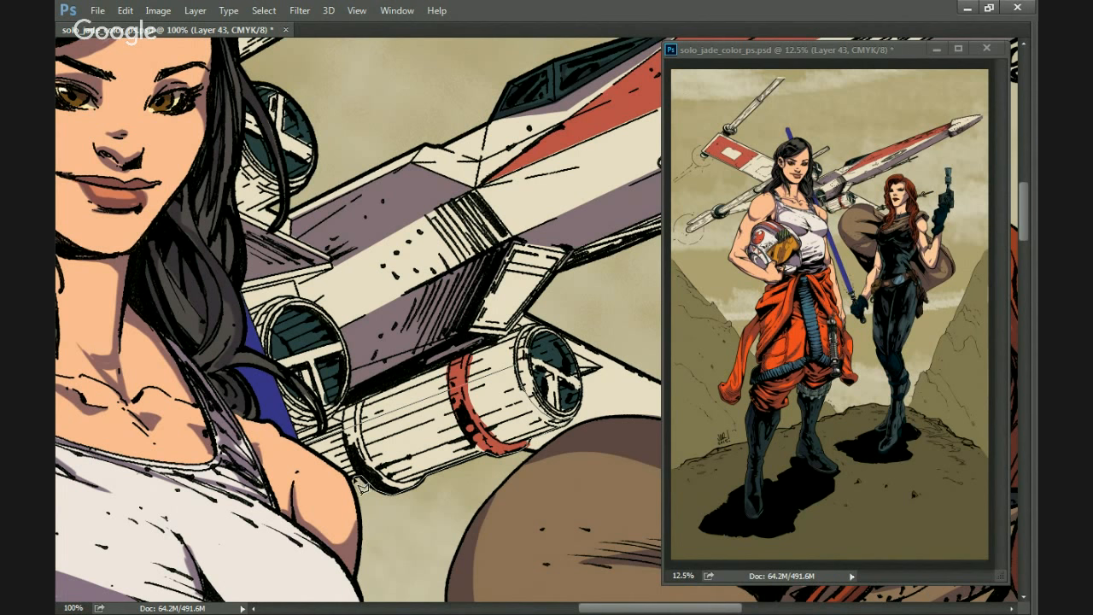
pyautogui.click(316, 457)
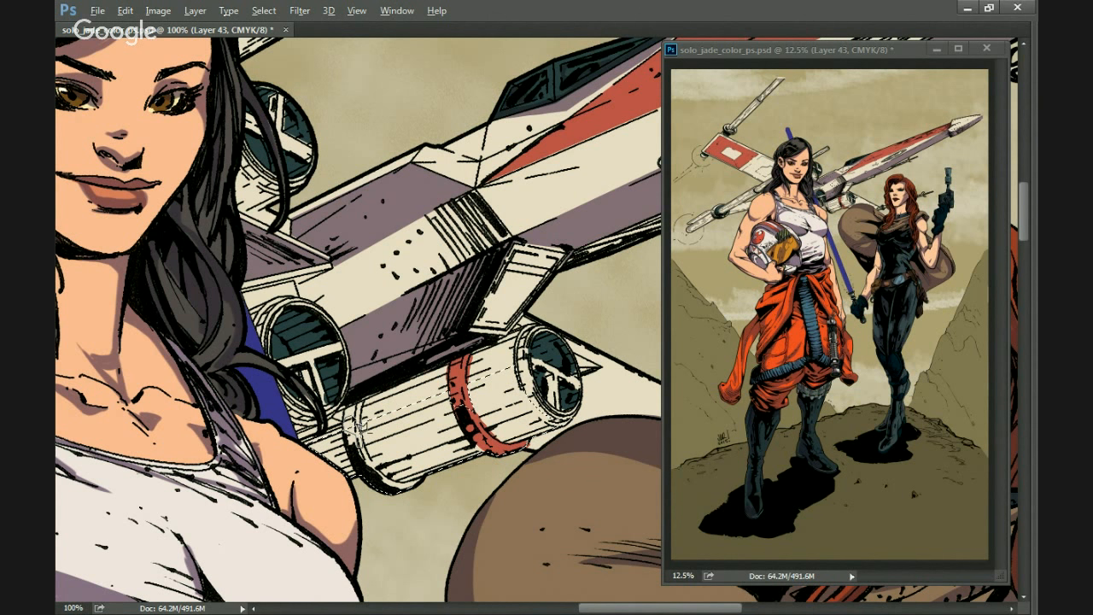
pyautogui.click(357, 425)
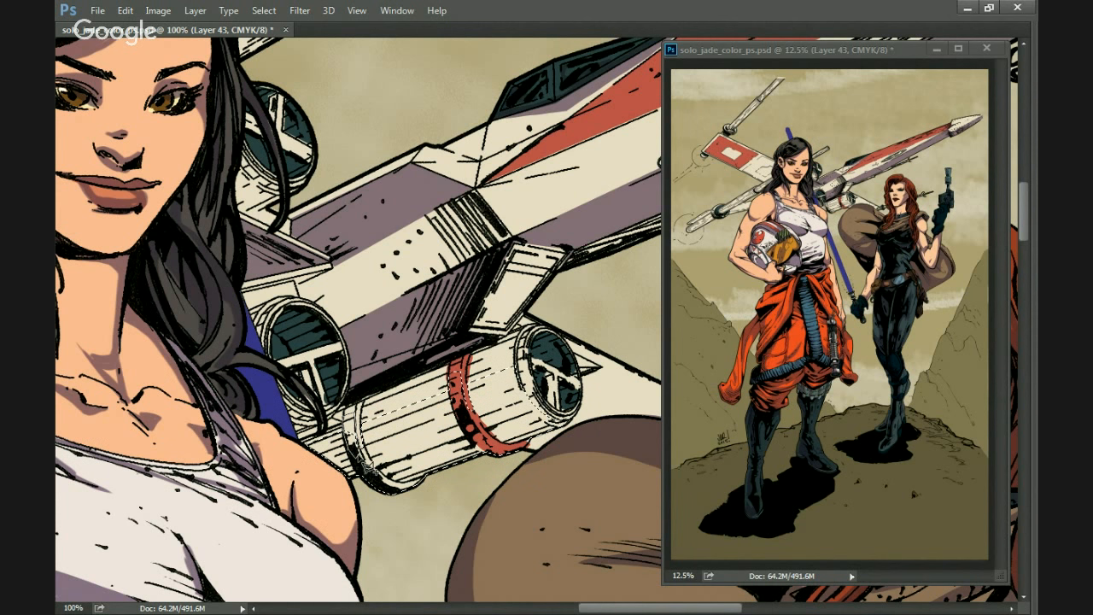
pyautogui.click(340, 425)
pyautogui.hotkey('alt', 'BackSpace')
# Select the lower wing section between the engine and the brown sack and fill it with muted purple.
pyautogui.moveTo(340, 425); pyautogui.dragTo(270, 440)
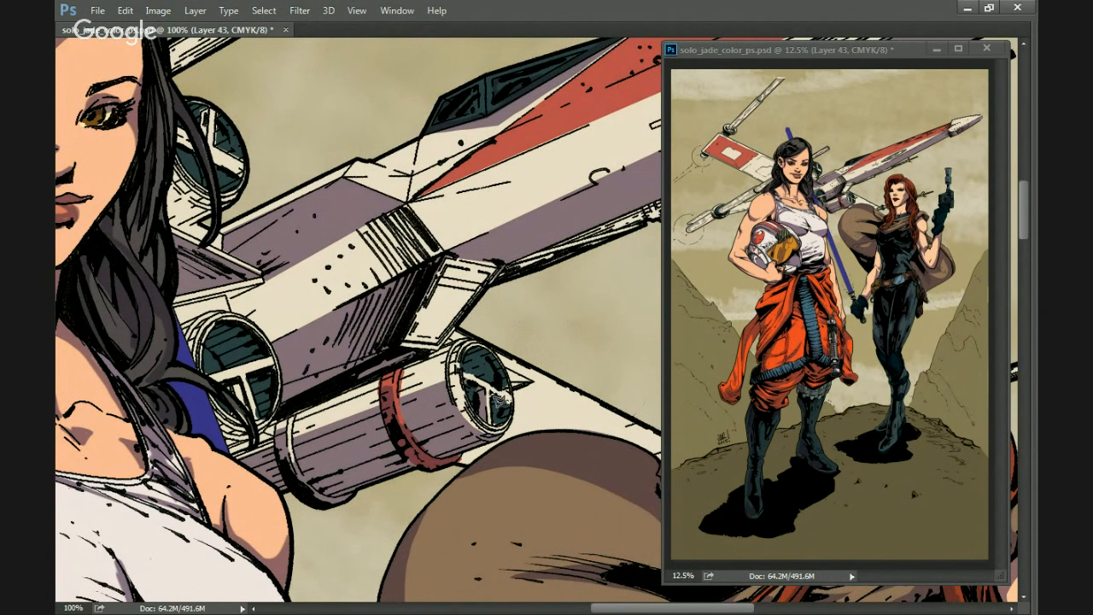
pyautogui.moveTo(432, 443); pyautogui.dragTo(235, 368)
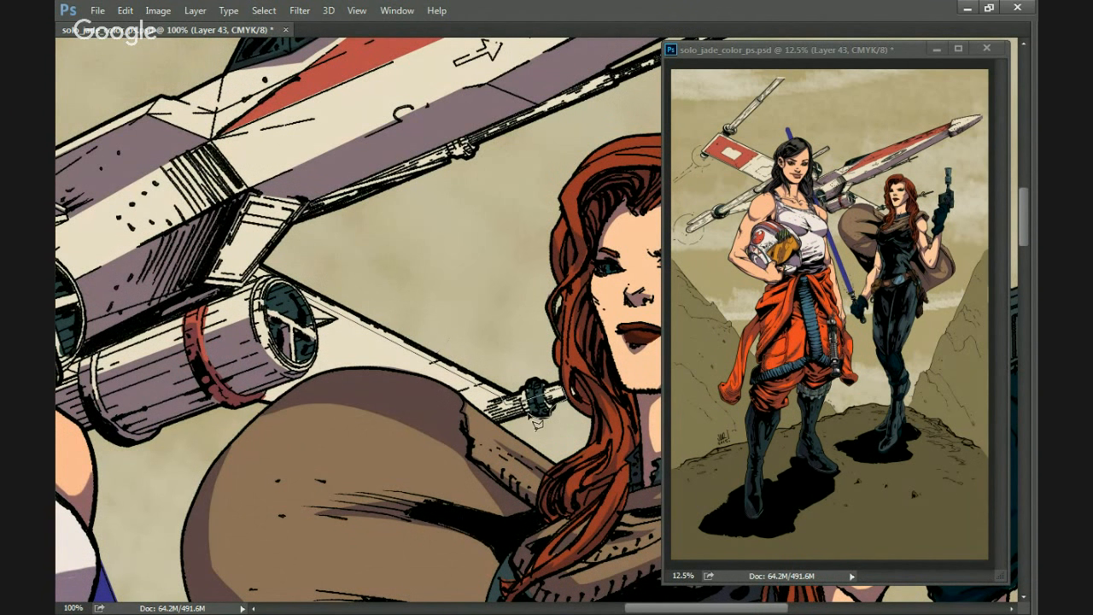
pyautogui.moveTo(536, 422)
pyautogui.mouseDown()
pyautogui.moveTo(500, 431)
pyautogui.moveTo(428, 389)
pyautogui.moveTo(366, 388)
pyautogui.moveTo(318, 364)
pyautogui.moveTo(340, 377)
pyautogui.moveTo(406, 270)
pyautogui.moveTo(331, 385)
pyautogui.moveTo(309, 379)
pyautogui.moveTo(373, 350)
pyautogui.mouseUp()
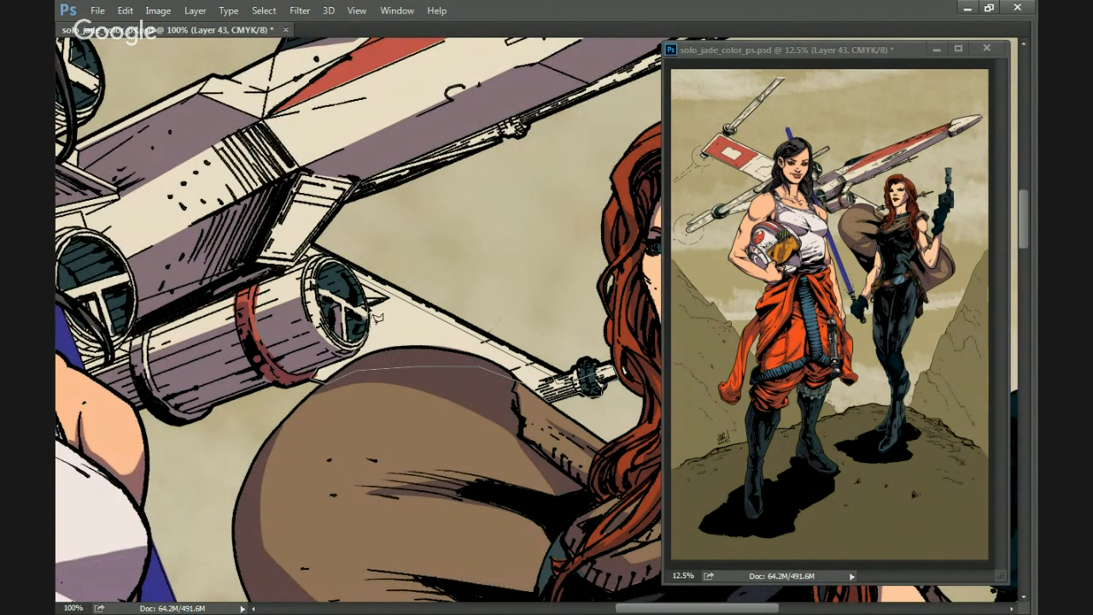
pyautogui.moveTo(372, 305); pyautogui.dragTo(360, 277)
pyautogui.press('g')
pyautogui.click(374, 321)
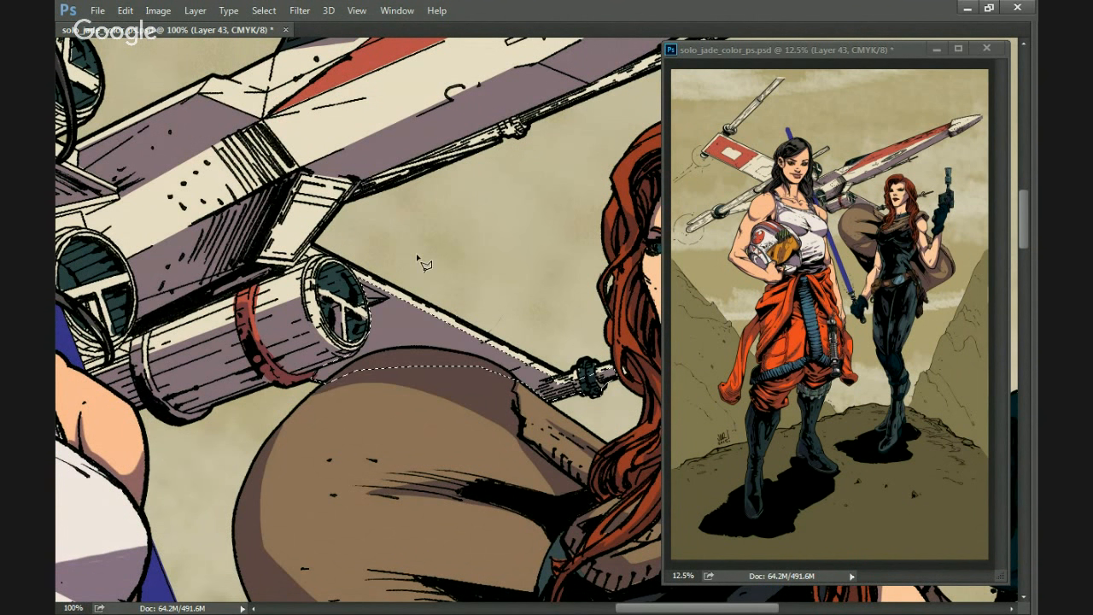
# Shade the laser cannon behind the red-haired woman's head and the one along the fuselage underside with muted purple.
pyautogui.moveTo(477, 379); pyautogui.dragTo(210, 432)
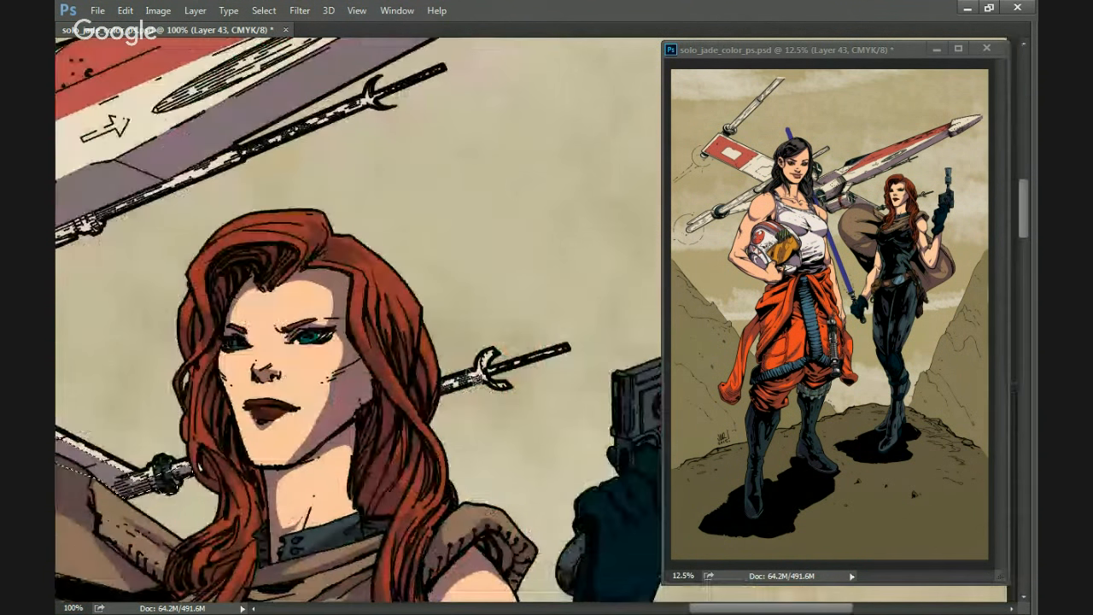
pyautogui.click(476, 381)
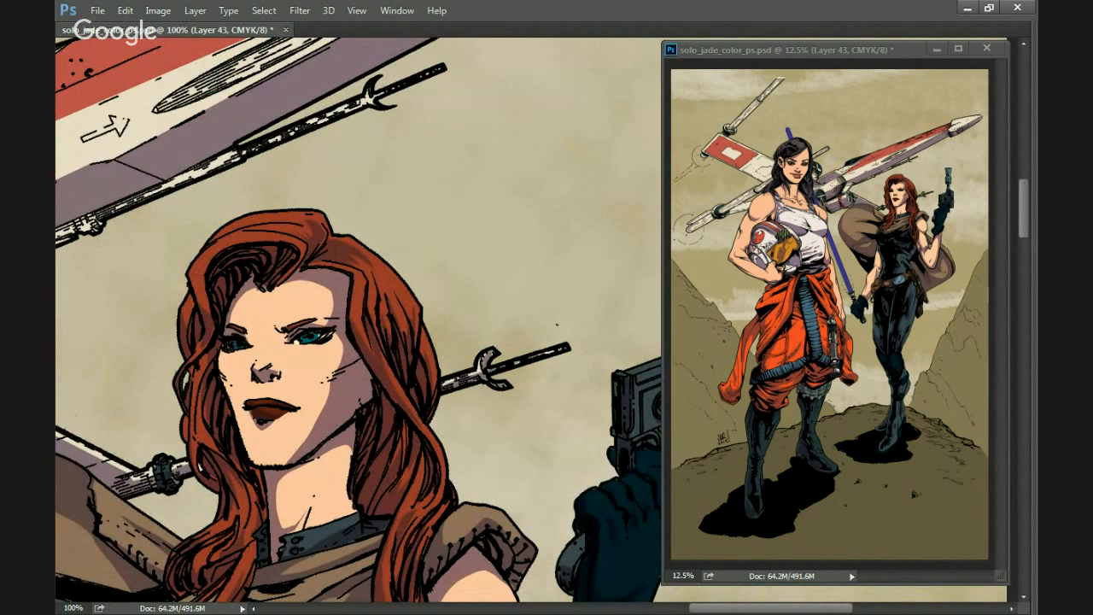
pyautogui.moveTo(141, 447); pyautogui.dragTo(352, 386)
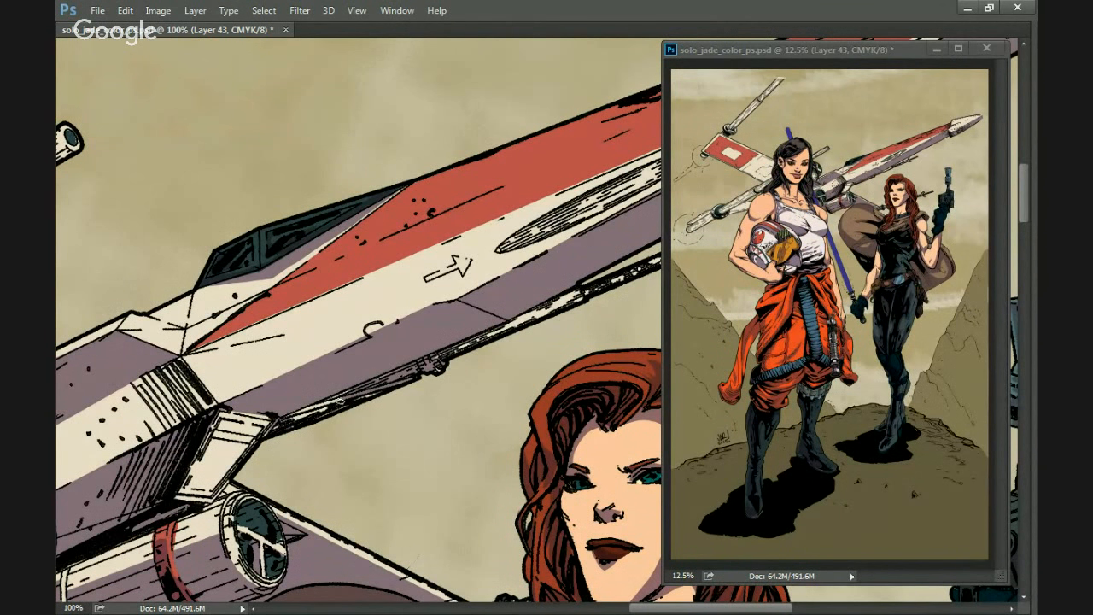
pyautogui.moveTo(340, 399); pyautogui.dragTo(289, 420)
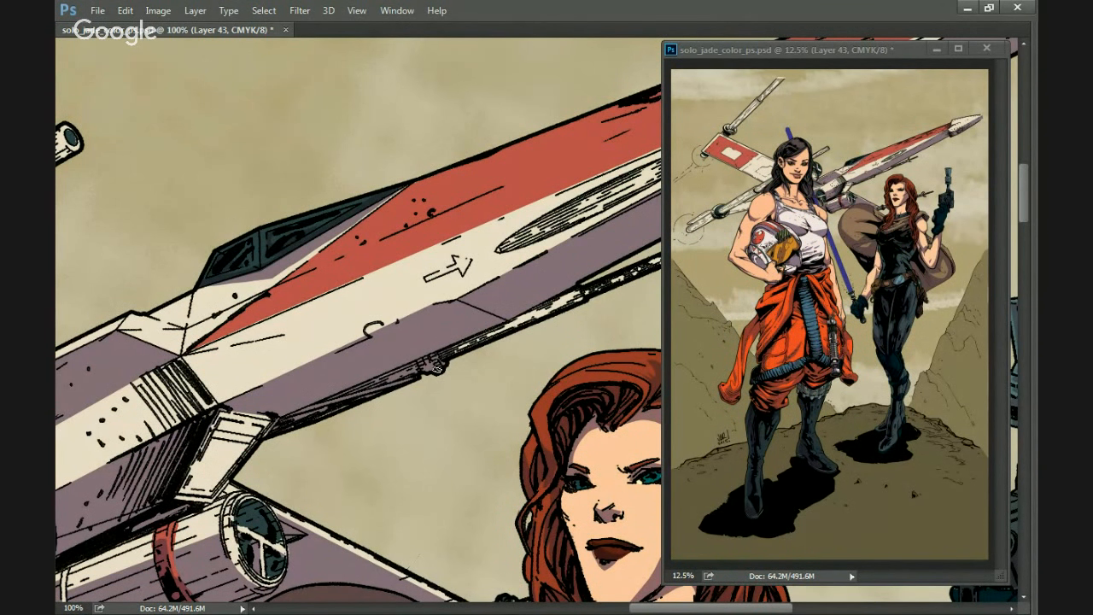
pyautogui.moveTo(459, 336); pyautogui.dragTo(311, 409)
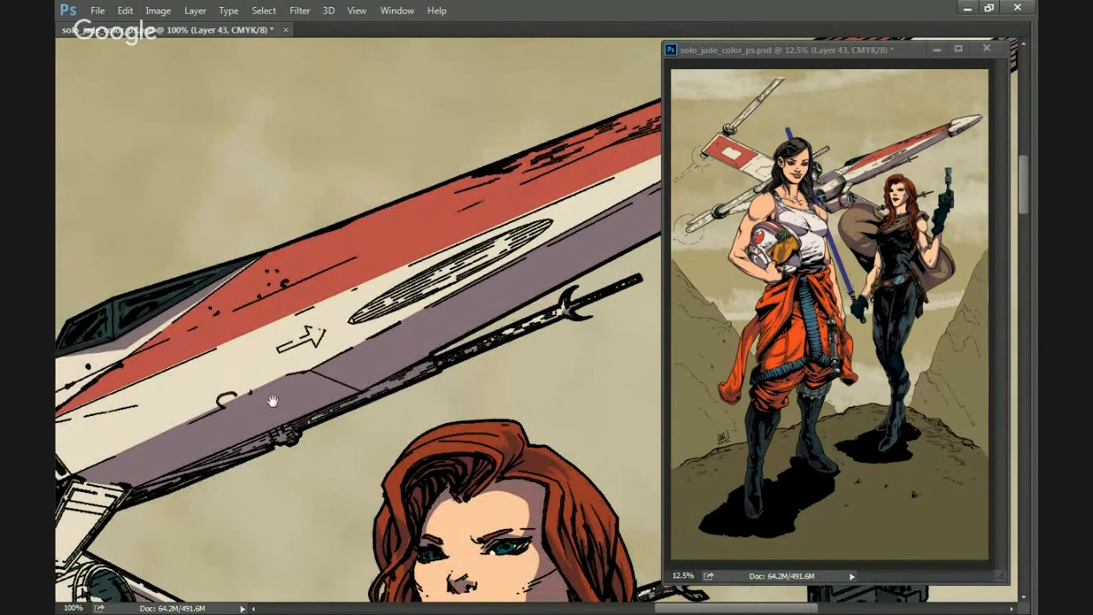
# Shade the inner side of the angled panel between the fuselage and the lower engine with muted purple.
pyautogui.moveTo(216, 404); pyautogui.dragTo(544, 446)
pyautogui.moveTo(226, 463); pyautogui.dragTo(430, 207)
pyautogui.moveTo(258, 442); pyautogui.dragTo(214, 422)
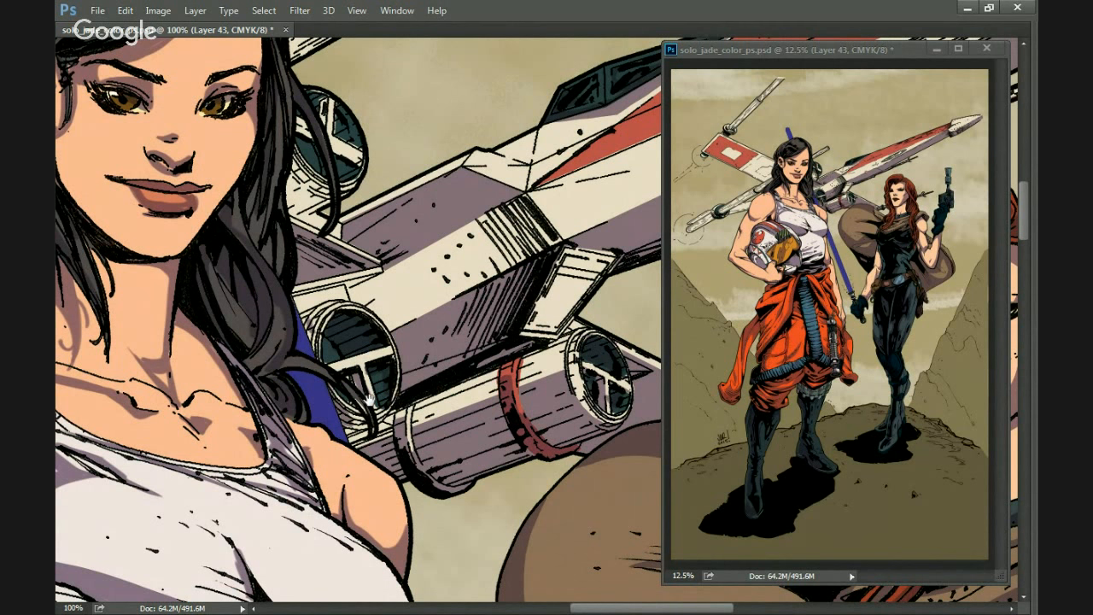
pyautogui.moveTo(369, 400); pyautogui.dragTo(313, 442)
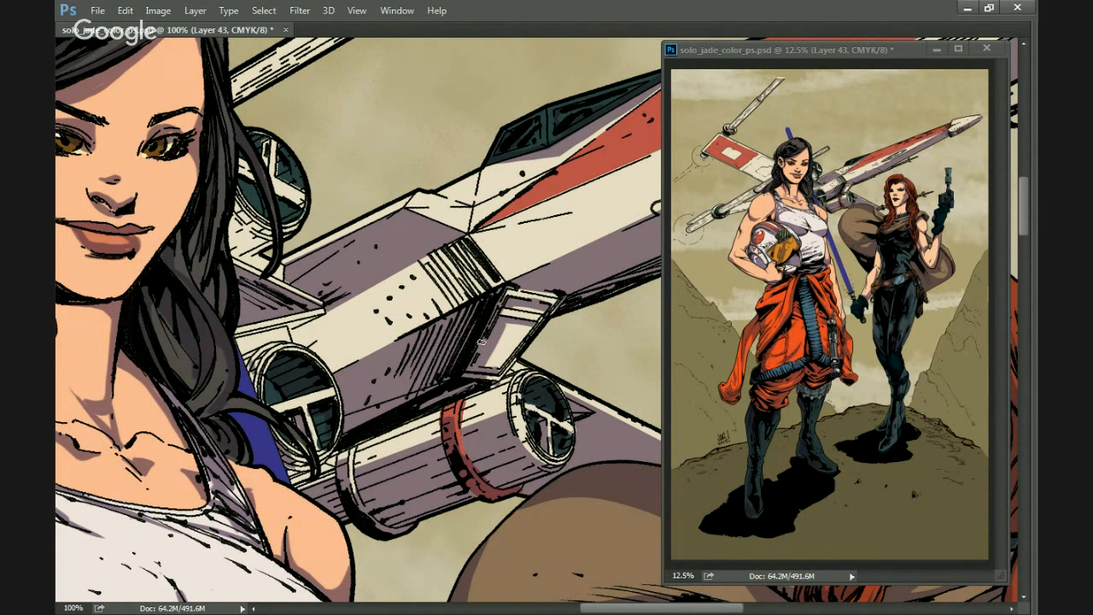
# Shade the underside of the gun barrel protruding beside the dark-haired woman's head with muted purple.
pyautogui.moveTo(243, 346); pyautogui.dragTo(378, 462)
pyautogui.moveTo(342, 378); pyautogui.dragTo(381, 506)
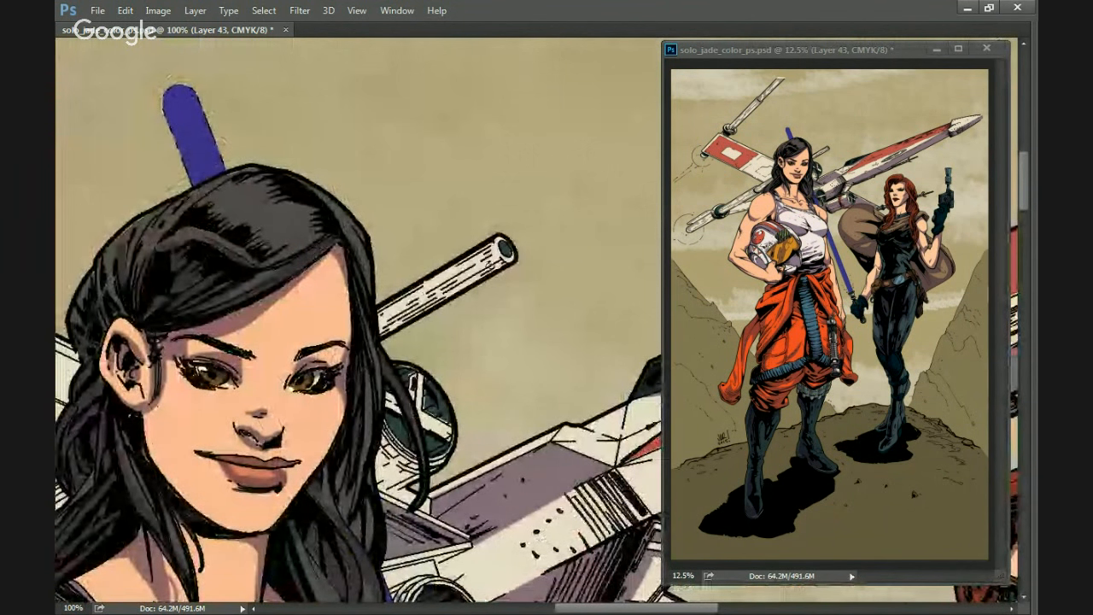
pyautogui.moveTo(476, 276)
pyautogui.mouseDown()
pyautogui.moveTo(483, 269)
pyautogui.moveTo(389, 328)
pyautogui.mouseUp()
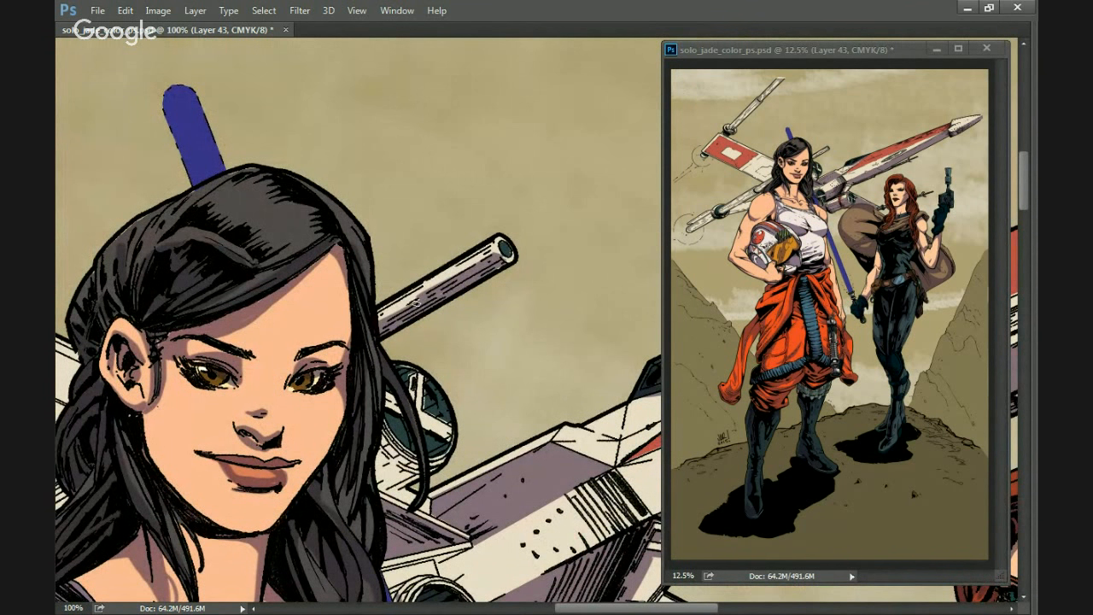
# Lasso the large upper wing surface with the red marking, leaving its upper edge strip light, and fill it with muted purple.
pyautogui.moveTo(511, 325); pyautogui.dragTo(299, 256)
pyautogui.moveTo(85, 359); pyautogui.dragTo(440, 500)
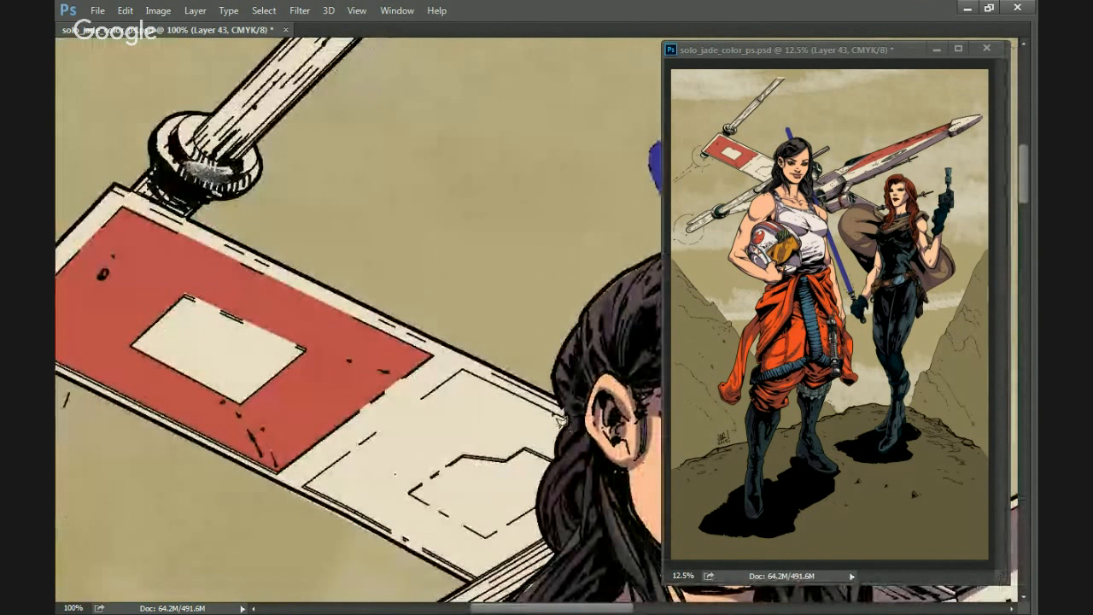
pyautogui.moveTo(342, 355); pyautogui.dragTo(500, 359)
pyautogui.moveTo(285, 213); pyautogui.dragTo(285, 291)
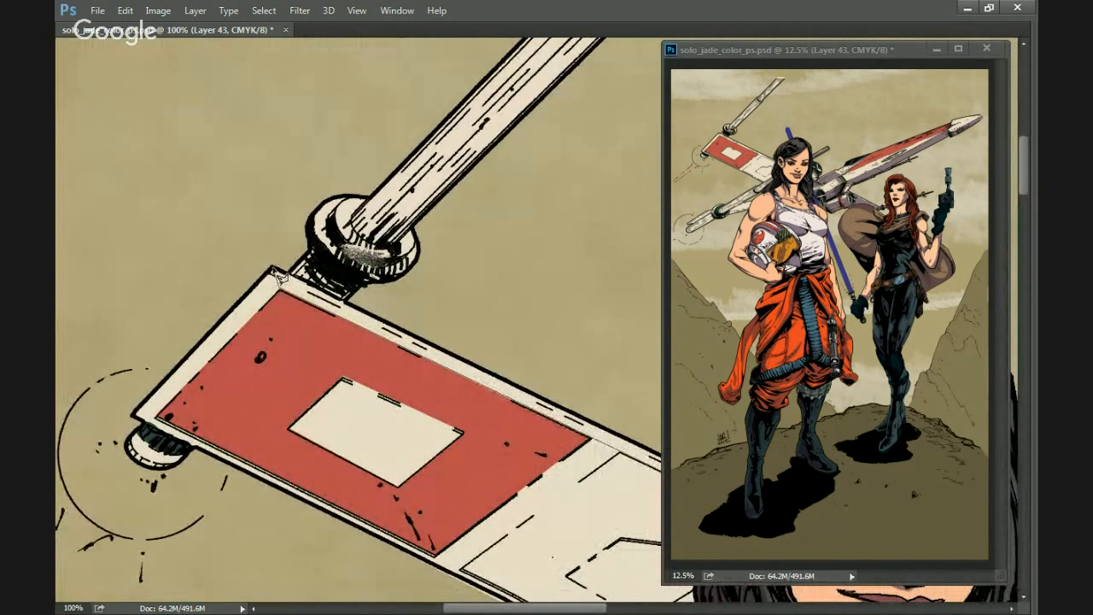
pyautogui.moveTo(141, 422); pyautogui.dragTo(266, 412)
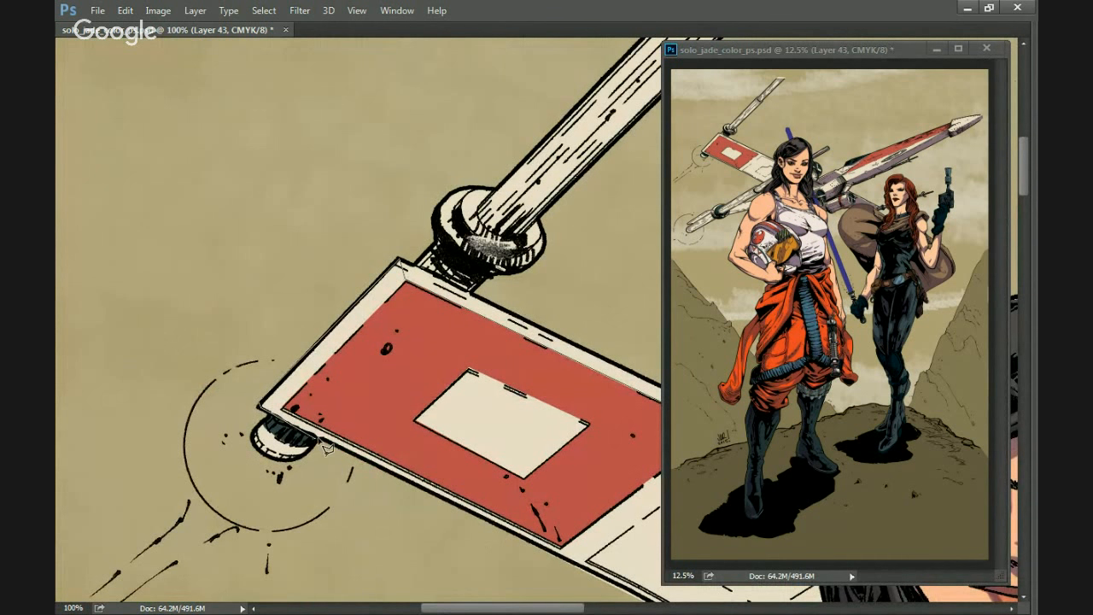
pyautogui.moveTo(551, 557); pyautogui.dragTo(349, 429)
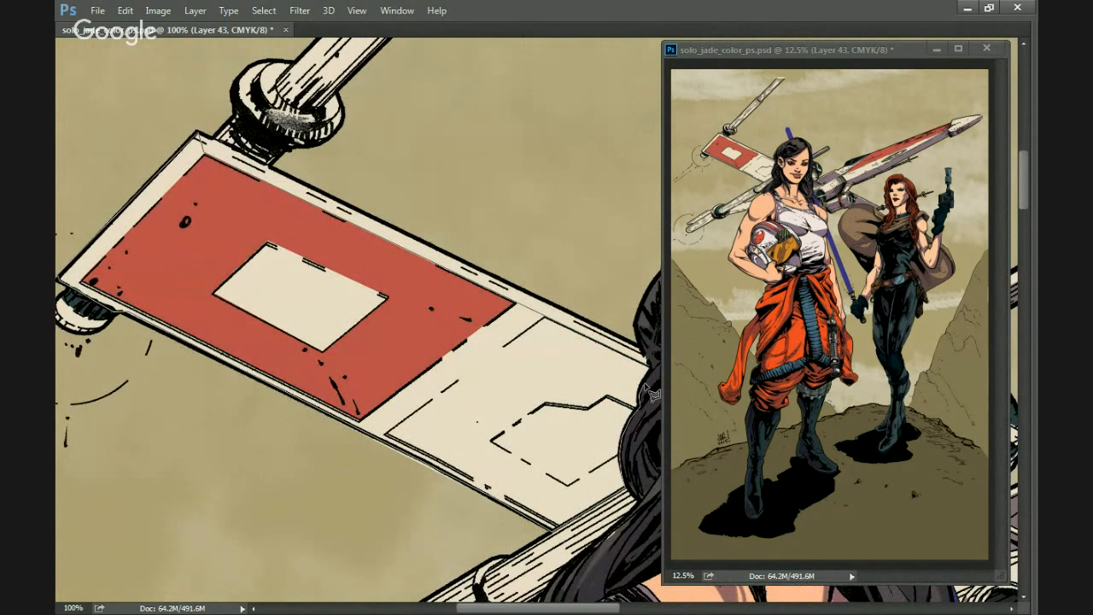
pyautogui.click(360, 265)
# Lasso the shadow side of the upper wingtip laser cannon and its round mount and fill both with muted purple.
pyautogui.moveTo(234, 452); pyautogui.dragTo(266, 518)
pyautogui.moveTo(342, 111); pyautogui.dragTo(265, 347)
pyautogui.moveTo(587, 66); pyautogui.dragTo(439, 273)
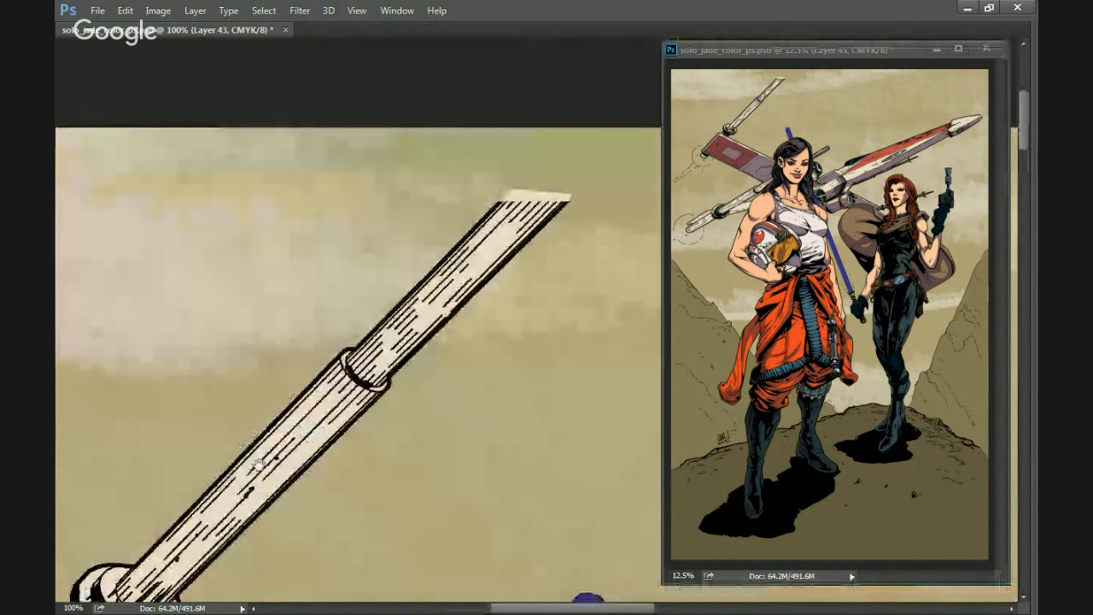
pyautogui.moveTo(325, 421); pyautogui.dragTo(457, 339)
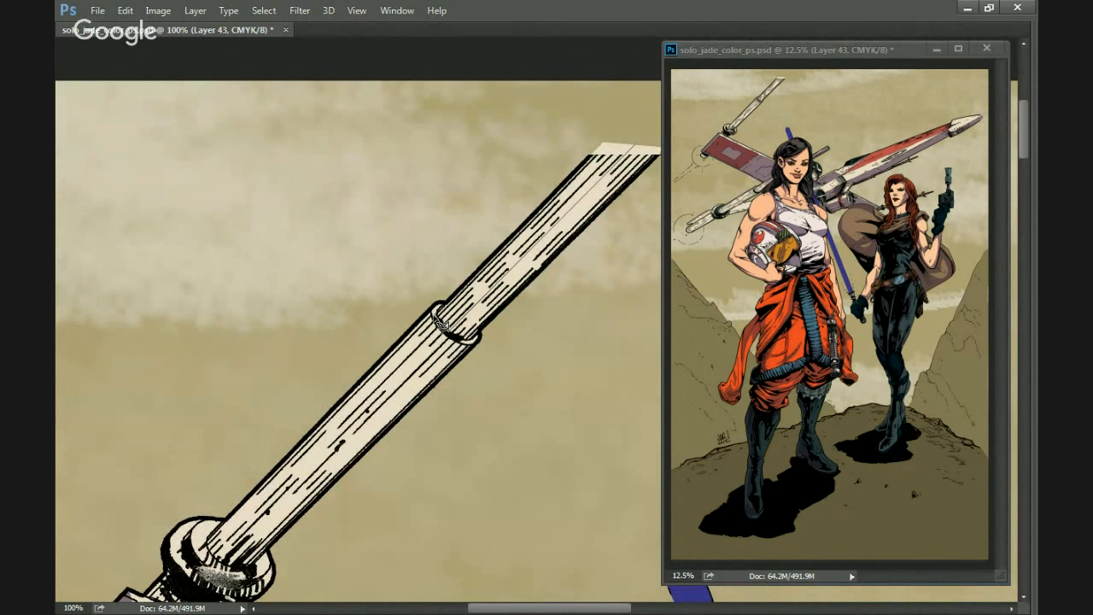
pyautogui.moveTo(397, 355); pyautogui.dragTo(444, 309)
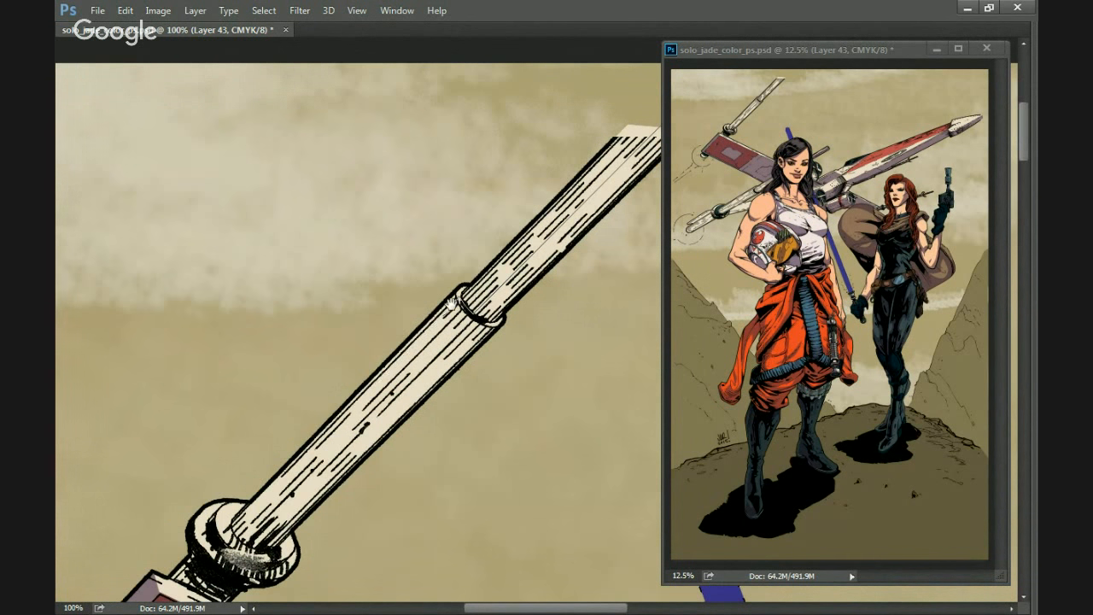
pyautogui.moveTo(282, 487); pyautogui.dragTo(384, 391)
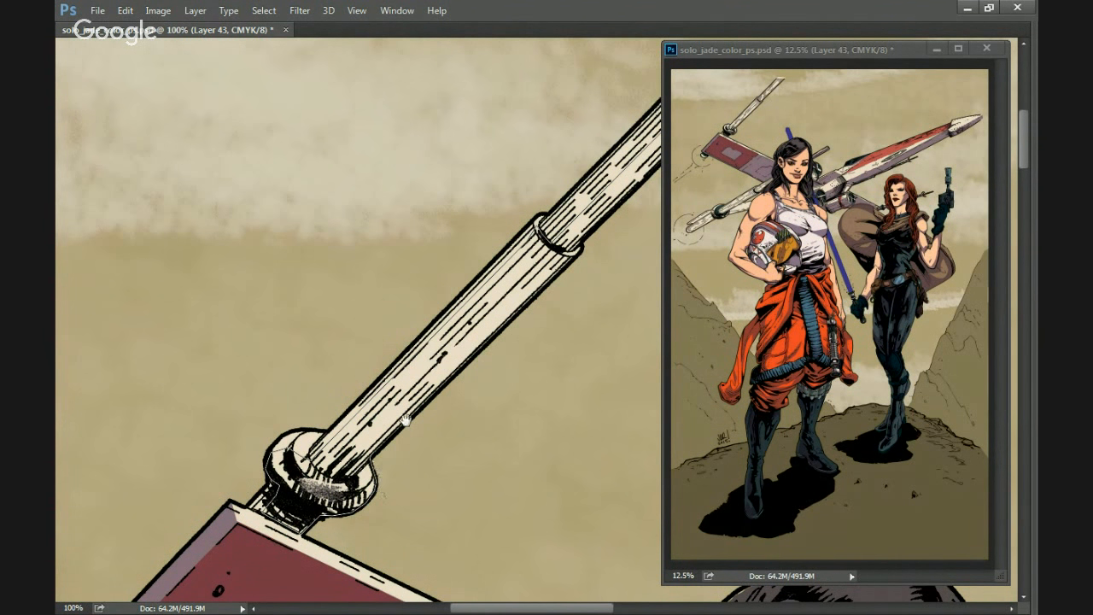
pyautogui.moveTo(405, 423); pyautogui.dragTo(349, 482)
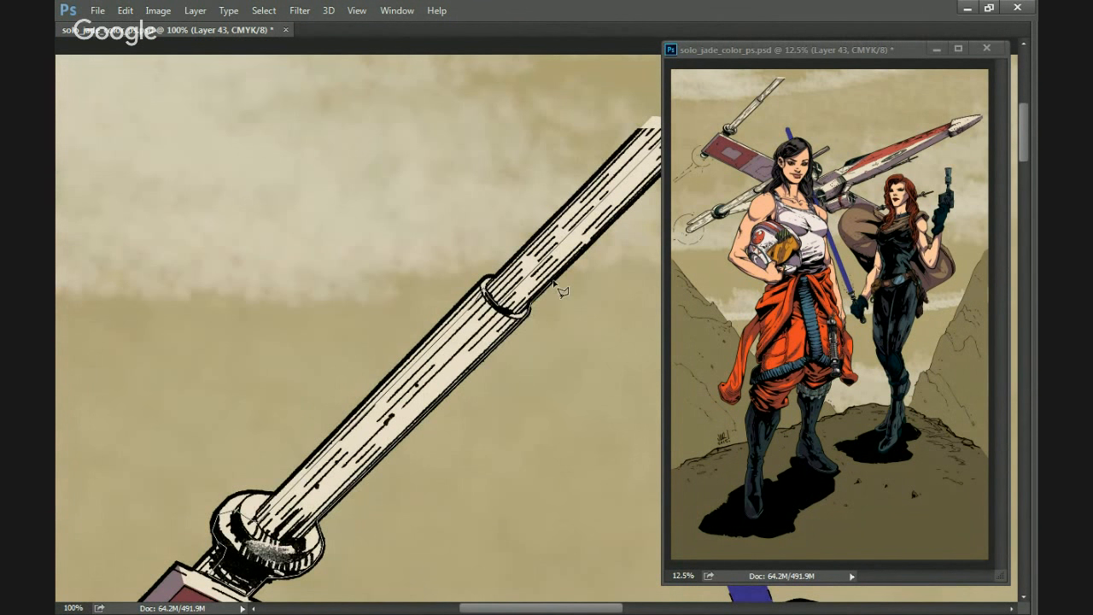
pyautogui.scroll(3, 556, 288)
pyautogui.hscroll(3, 556, 288)
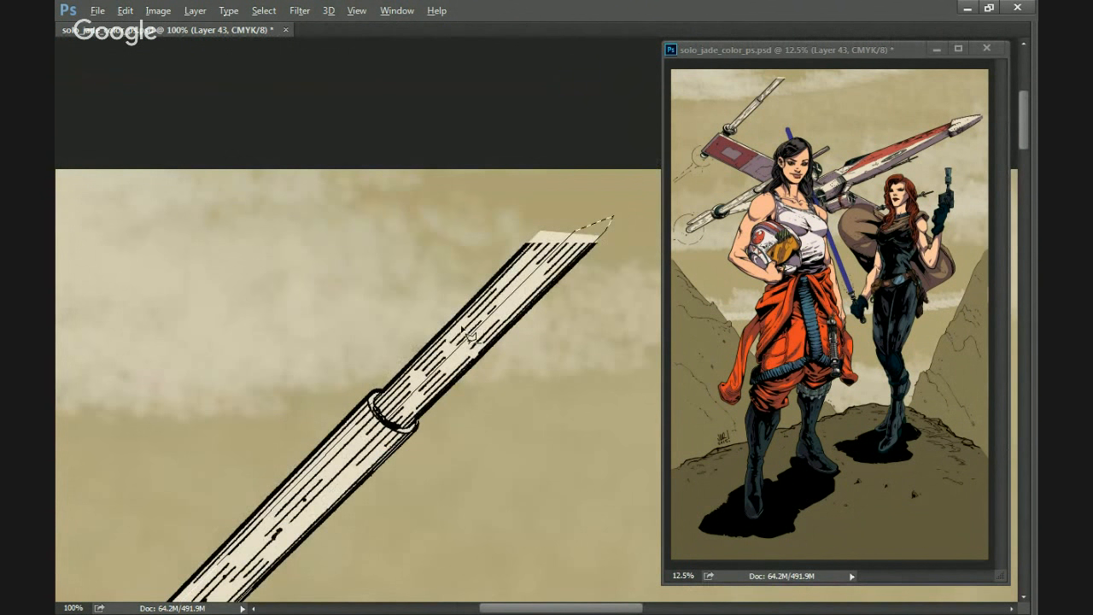
pyautogui.scroll(-5, 513, 256)
pyautogui.hscroll(-5, 397, 302)
pyautogui.hotkey('ctrl', 'z')
pyautogui.hotkey('ctrl', 'z')
pyautogui.hotkey('ctrl', 'z')
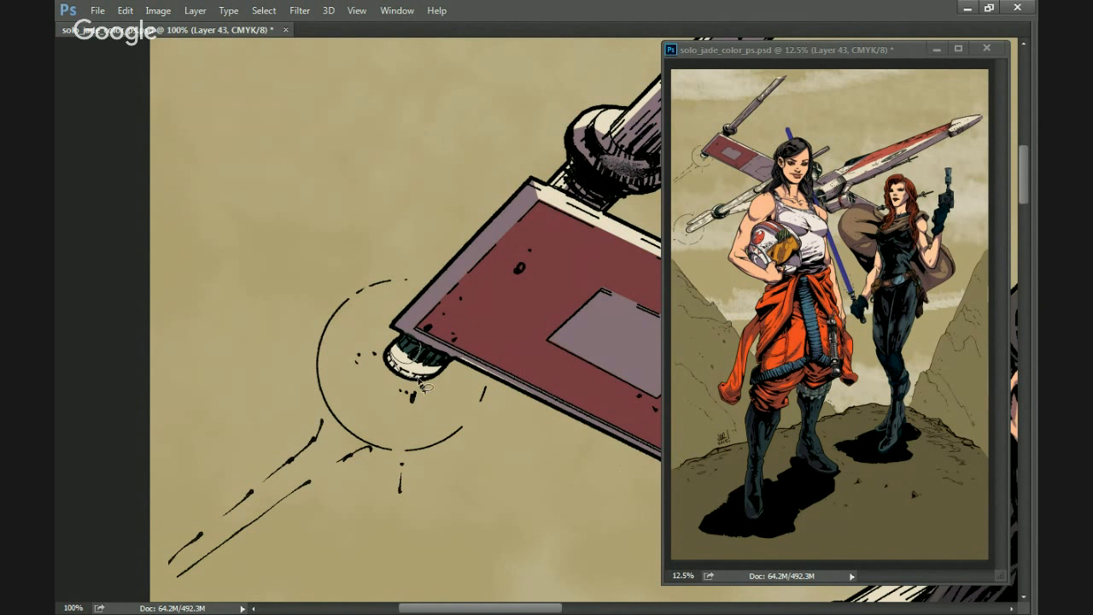
# Shade the small round tip beneath the upper wing corner, and lasso and fill the underside of the lower laser cannon and its mount with muted purple.
pyautogui.moveTo(445, 346)
pyautogui.mouseDown()
pyautogui.moveTo(474, 366)
pyautogui.moveTo(456, 353)
pyautogui.moveTo(513, 391)
pyautogui.moveTo(423, 324)
pyautogui.moveTo(273, 398)
pyautogui.mouseUp()
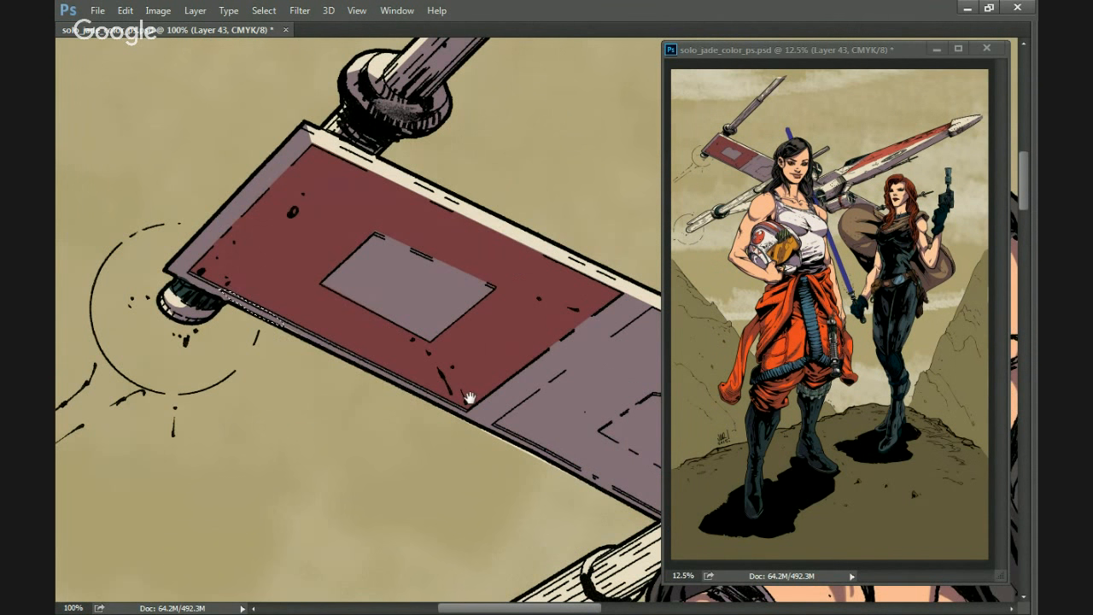
pyautogui.moveTo(460, 485); pyautogui.dragTo(356, 207)
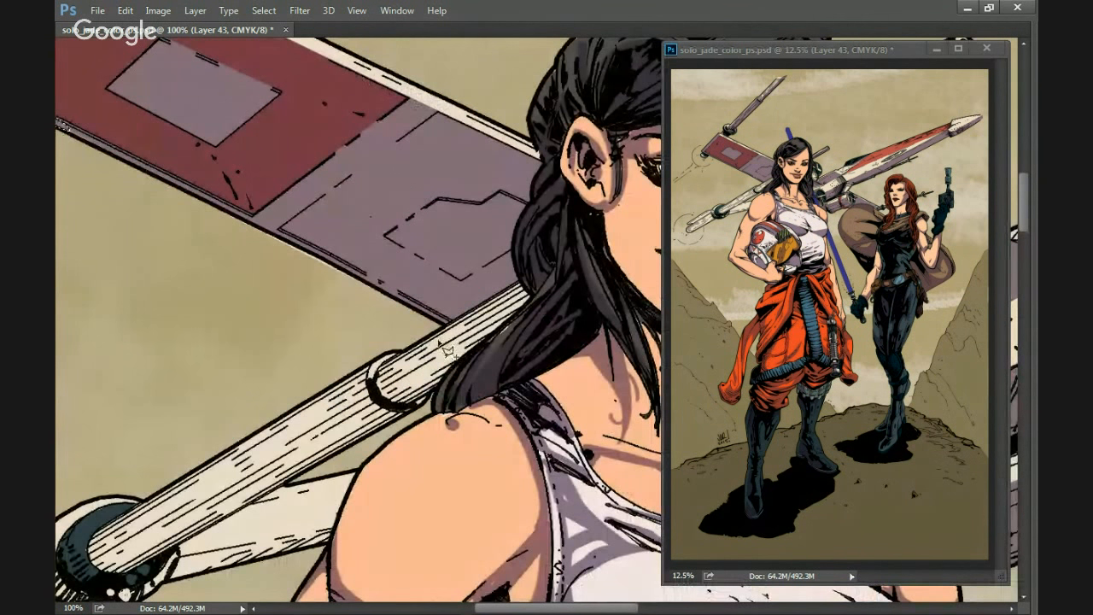
pyautogui.moveTo(371, 378); pyautogui.dragTo(413, 365)
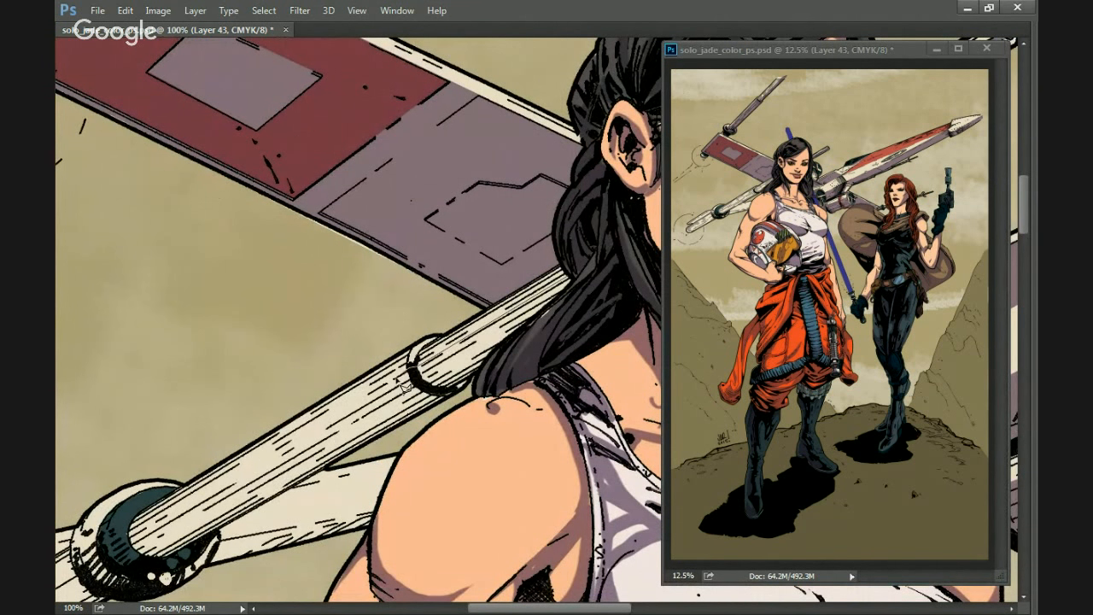
pyautogui.moveTo(345, 410); pyautogui.dragTo(455, 354)
pyautogui.moveTo(258, 482); pyautogui.dragTo(376, 402)
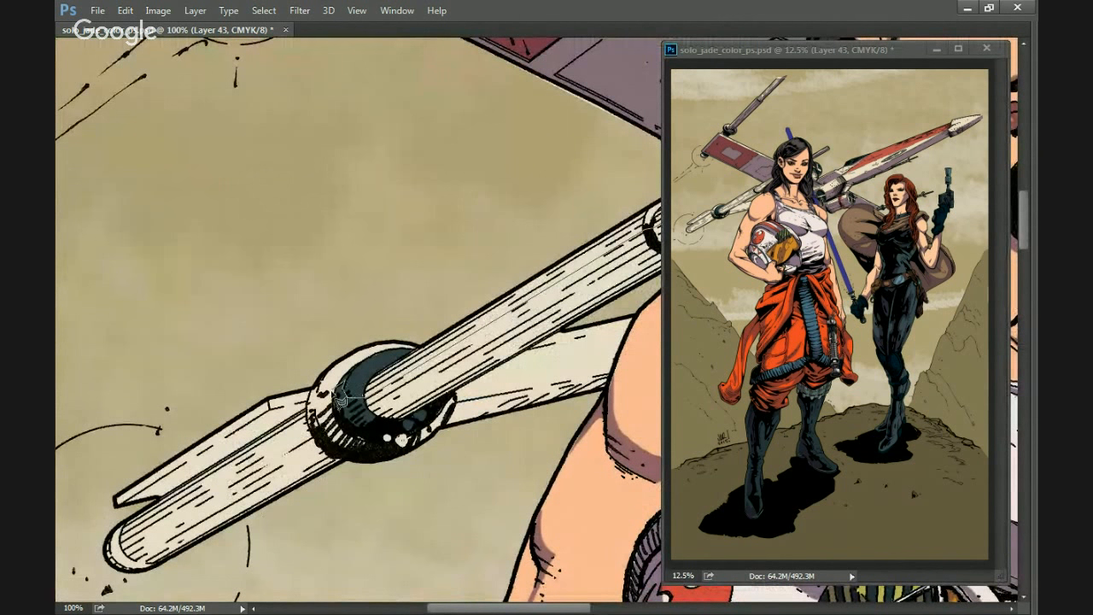
pyautogui.moveTo(293, 436); pyautogui.dragTo(380, 389)
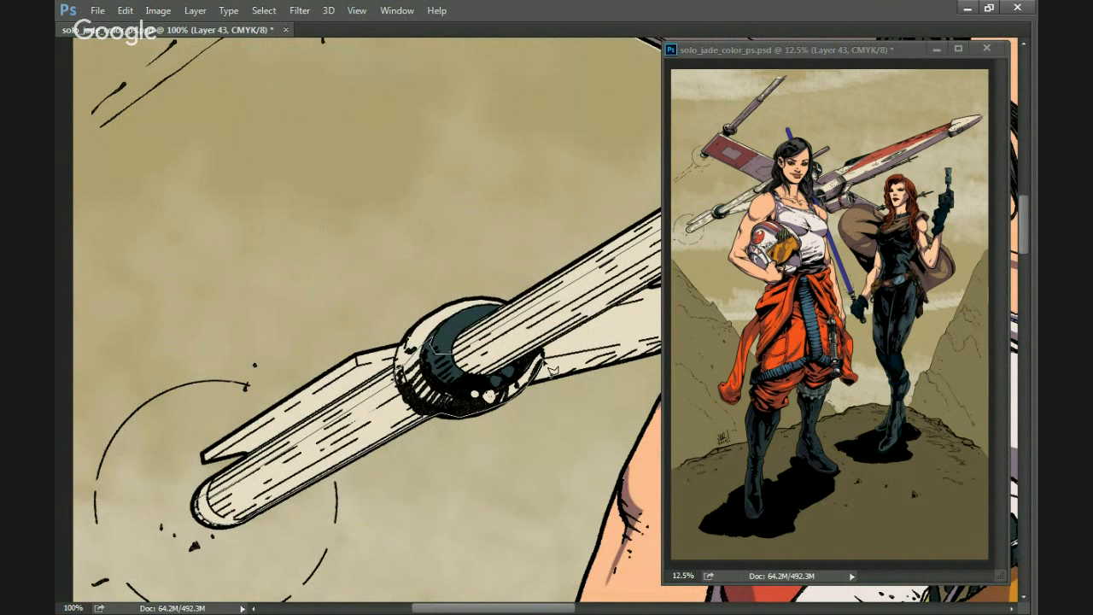
pyautogui.moveTo(551, 342); pyautogui.dragTo(386, 450)
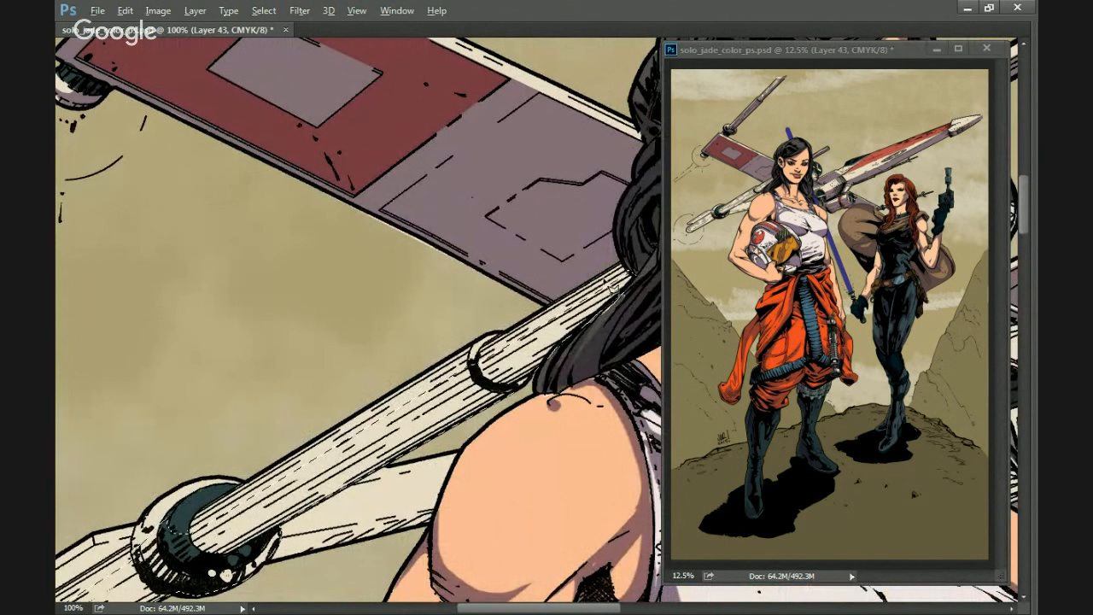
pyautogui.moveTo(431, 456); pyautogui.dragTo(530, 387)
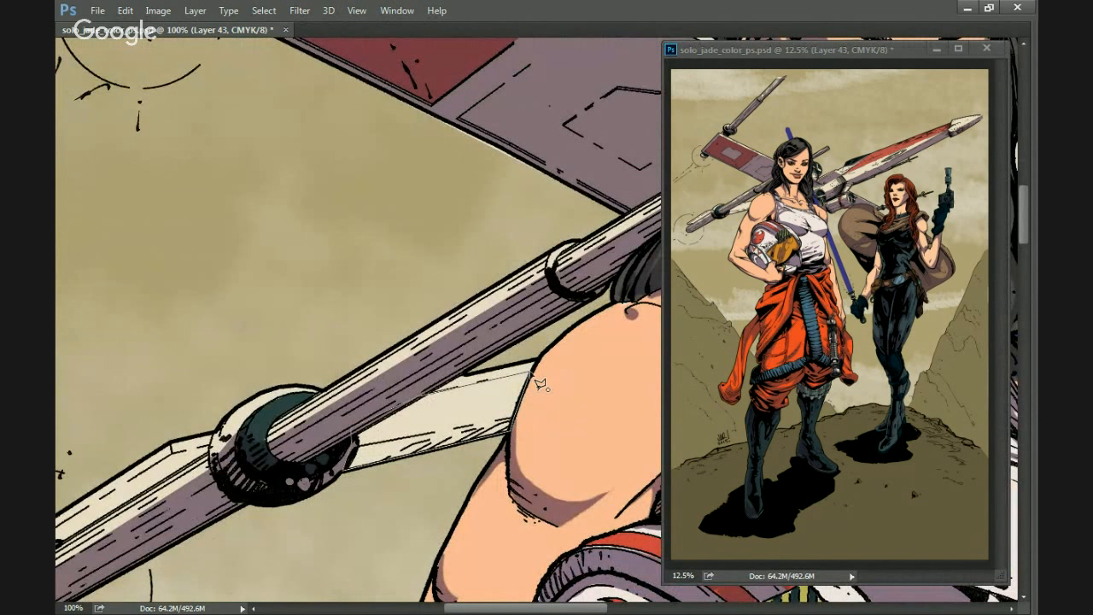
# Fill the lower wing section behind the dark-haired woman's shoulder and the pointed fin beside the lower cannon's end with muted purple.
pyautogui.hotkey('alt', 'BackSpace')
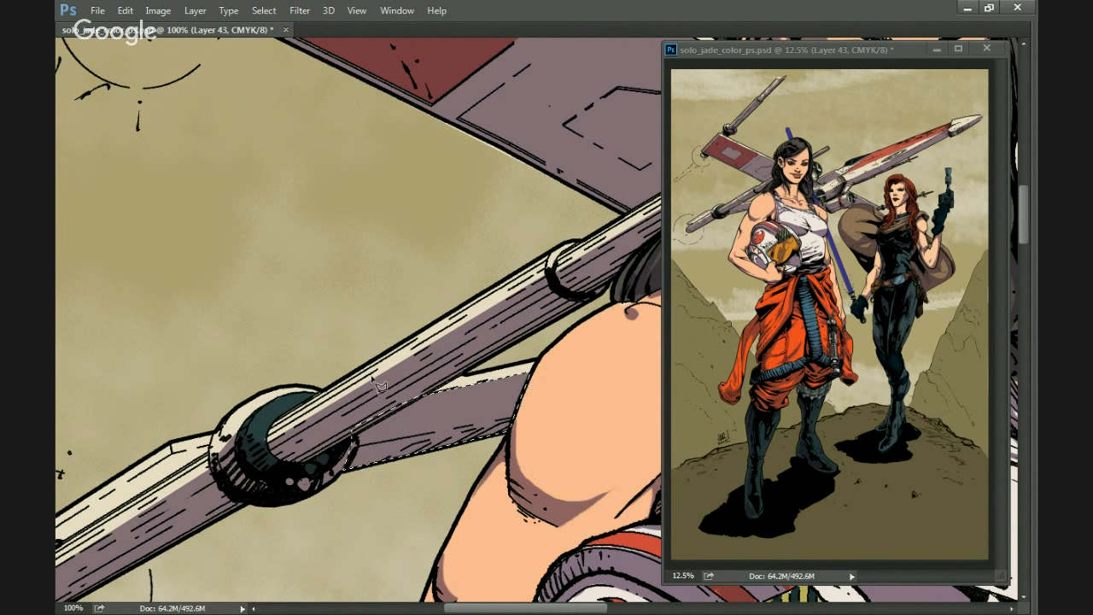
pyautogui.moveTo(323, 379); pyautogui.dragTo(519, 249)
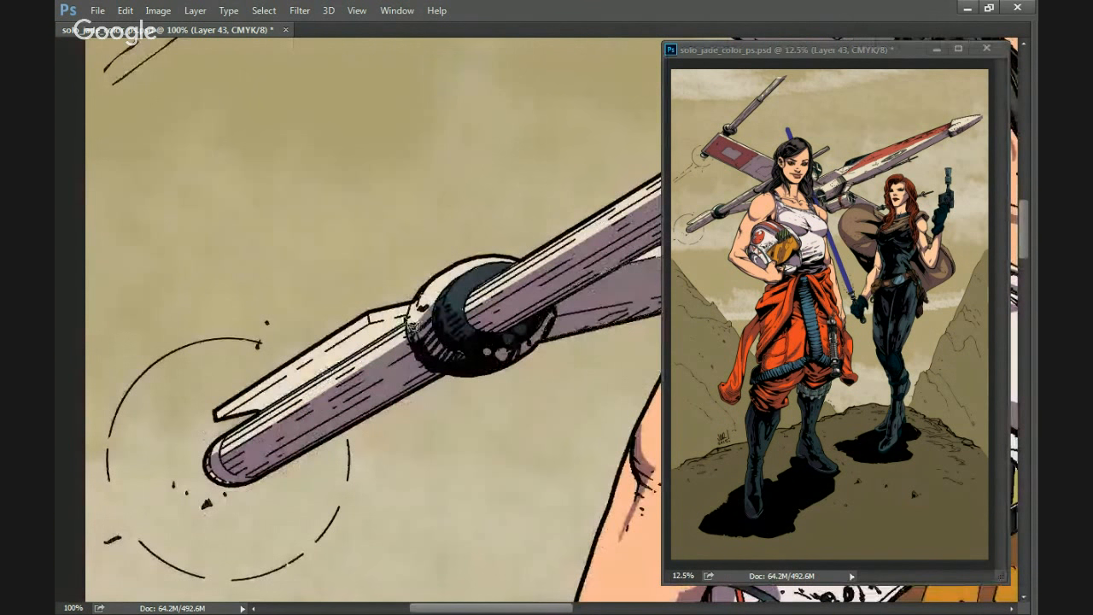
pyautogui.moveTo(376, 333)
pyautogui.mouseDown()
pyautogui.moveTo(226, 423)
pyautogui.moveTo(270, 412)
pyautogui.moveTo(415, 328)
pyautogui.mouseUp()
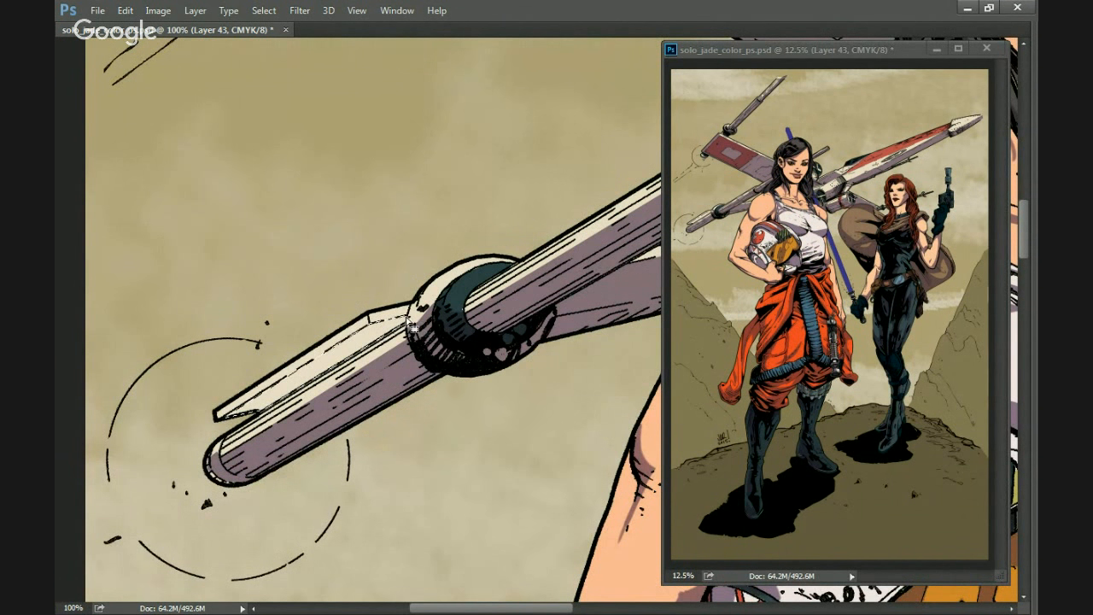
pyautogui.hotkey('ctrl', 'z')
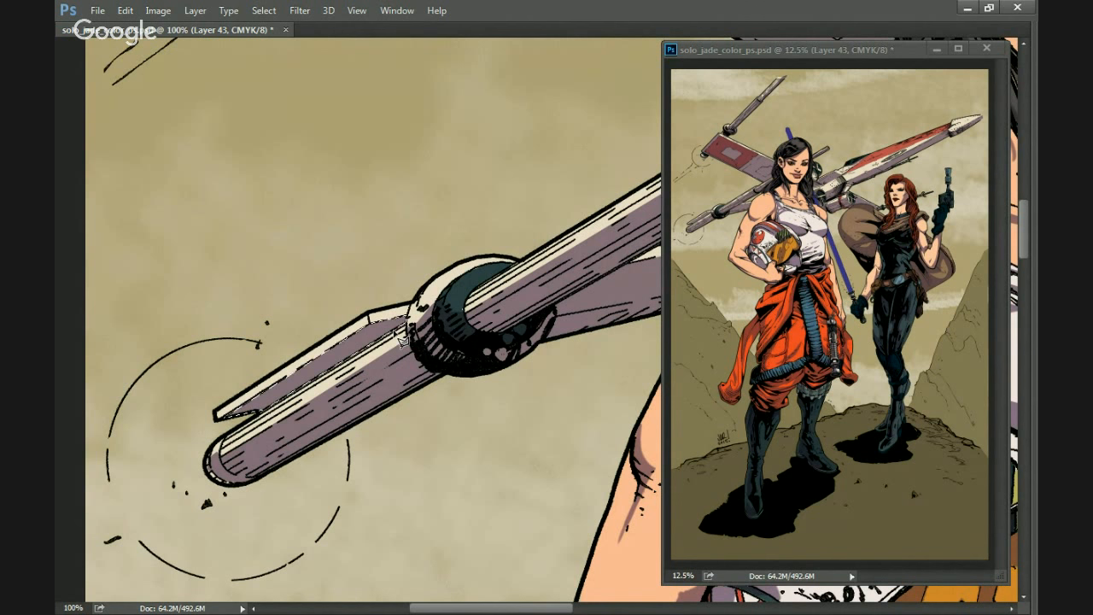
# Lasso the remaining light hull panels of the rear fuselage behind the cockpit, fill them with muted purple and clear the selection.
pyautogui.scroll(-3, 401, 337)
pyautogui.hscroll(3, 402, 337)
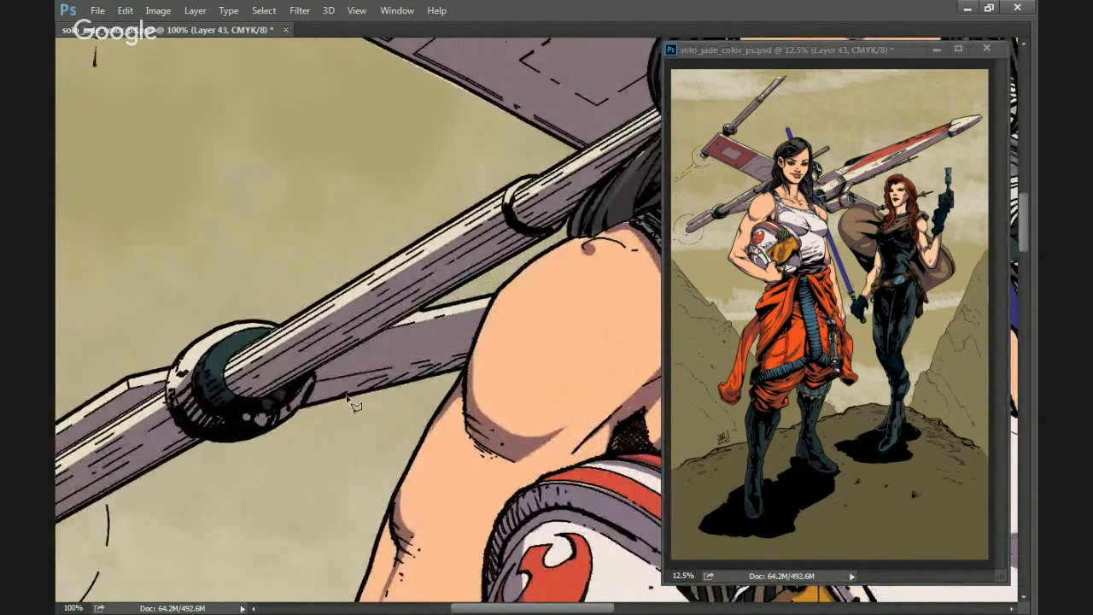
pyautogui.scroll(-5, 351, 402)
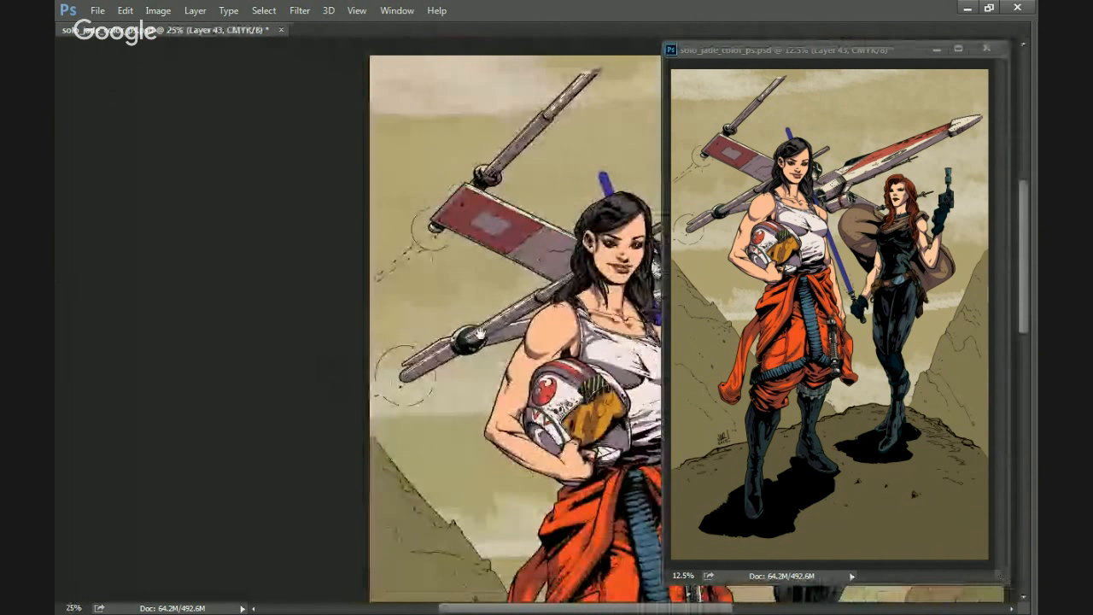
pyautogui.scroll(-2, 332, 342)
pyautogui.hscroll(3, 332, 341)
pyautogui.scroll(2, 342, 340)
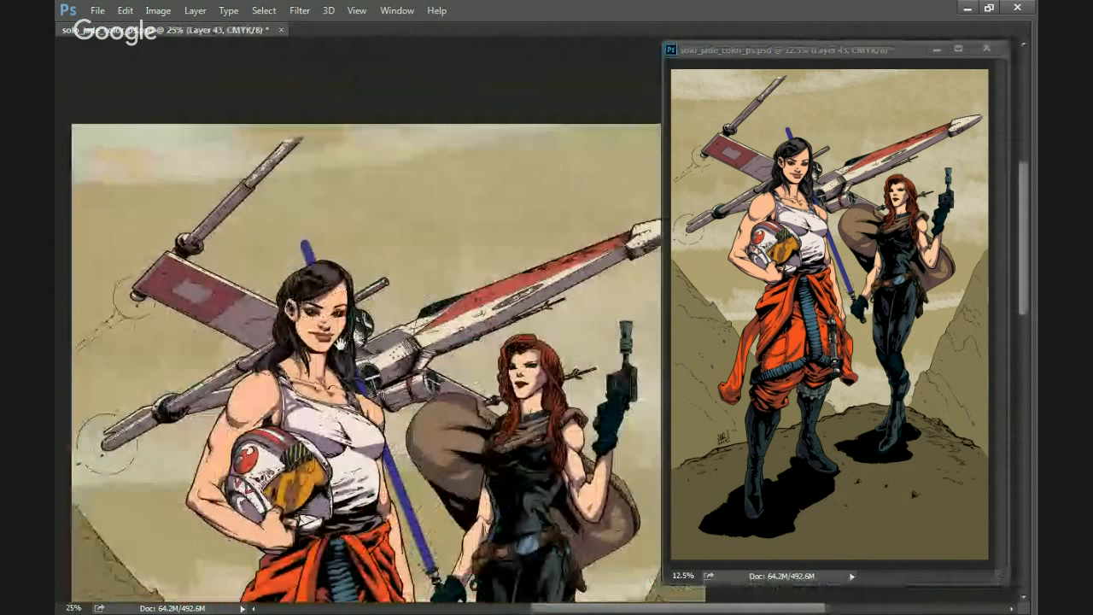
pyautogui.scroll(4, 352, 340)
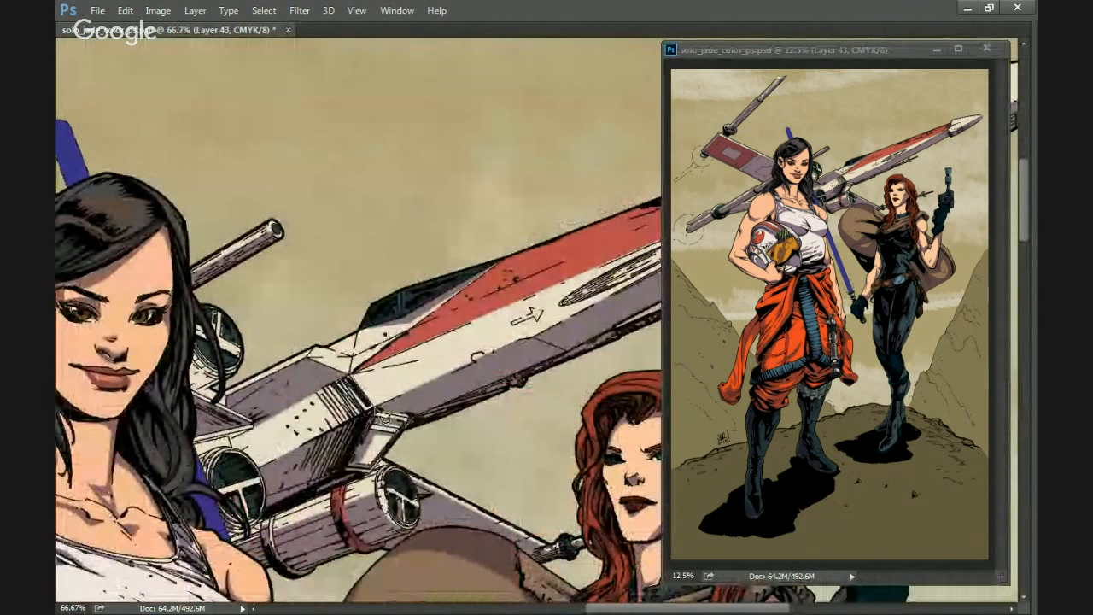
pyautogui.hscroll(-2, 318, 437)
pyautogui.scroll(-1, 318, 437)
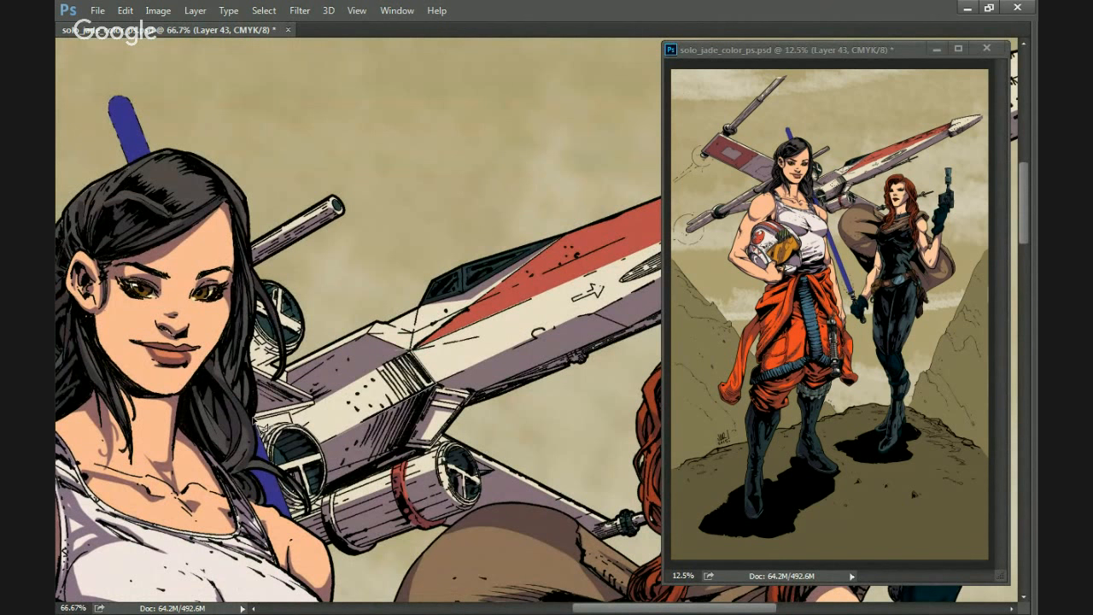
pyautogui.moveTo(314, 405)
pyautogui.mouseDown()
pyautogui.moveTo(384, 355)
pyautogui.moveTo(434, 386)
pyautogui.mouseUp()
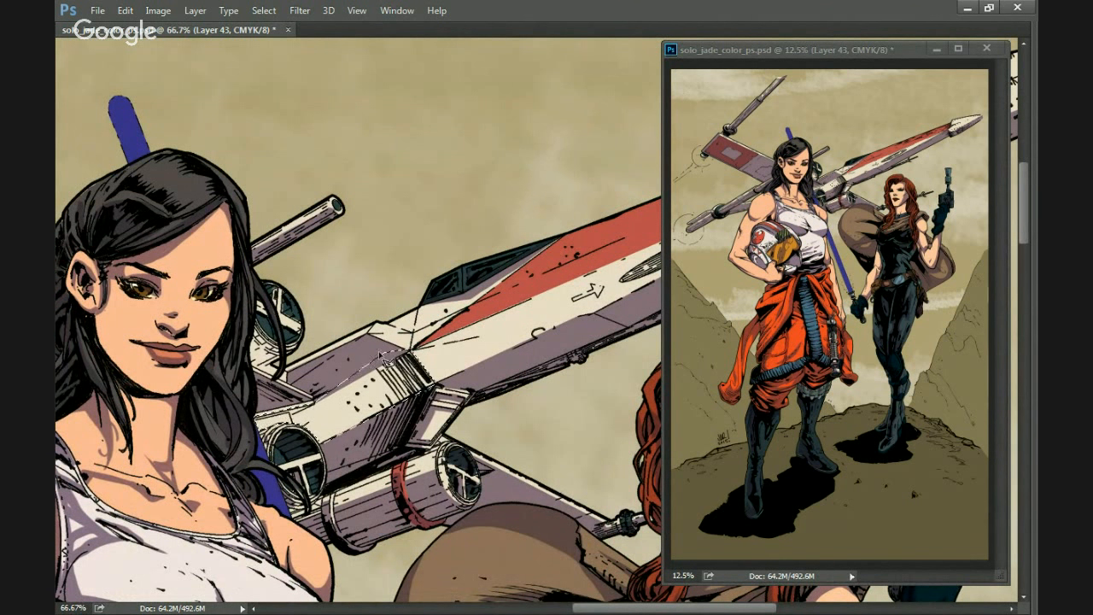
pyautogui.hotkey('alt', 'BackSpace')
pyautogui.hotkey('ctrl', 'd')
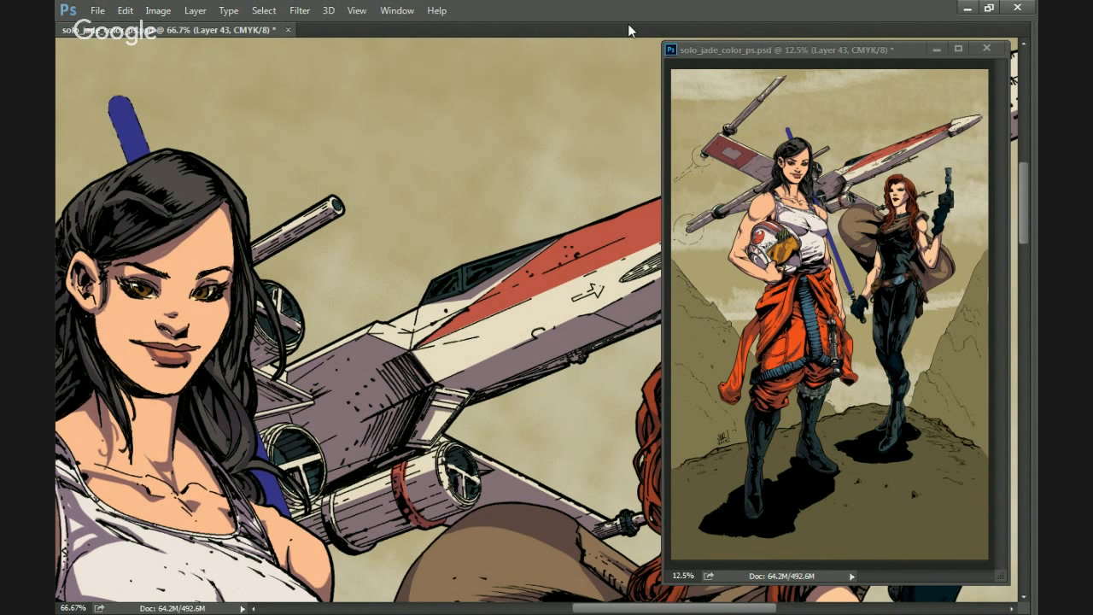
# Check the shading on the whole illustration and save the file.
pyautogui.moveTo(351, 396); pyautogui.dragTo(290, 294)
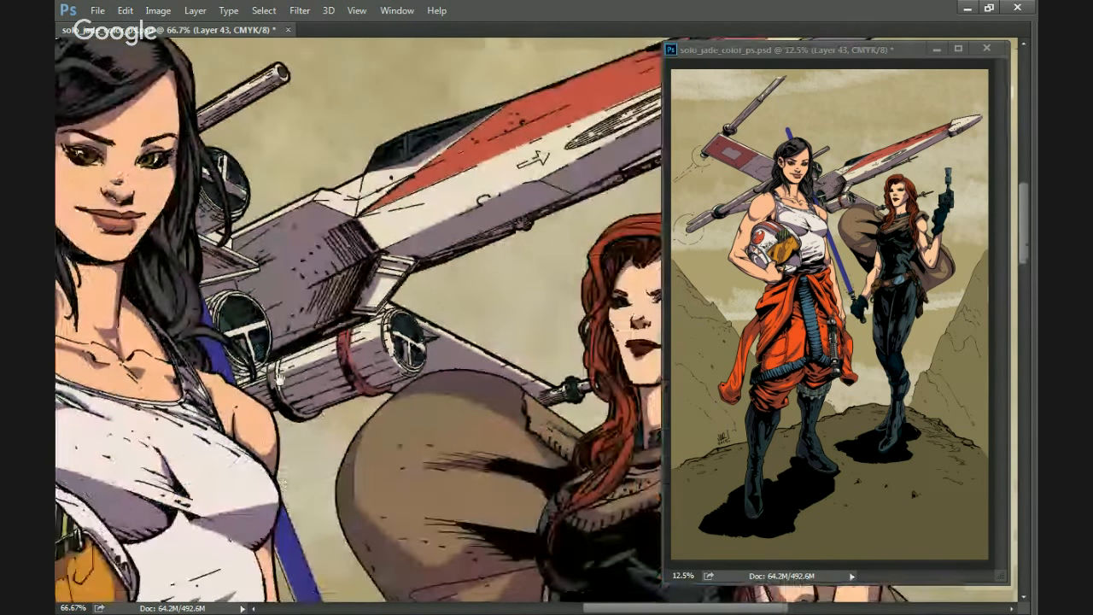
pyautogui.hotkey('ctrl', '-')
pyautogui.hotkey('ctrl', '-')
pyautogui.hotkey('ctrl', '-')
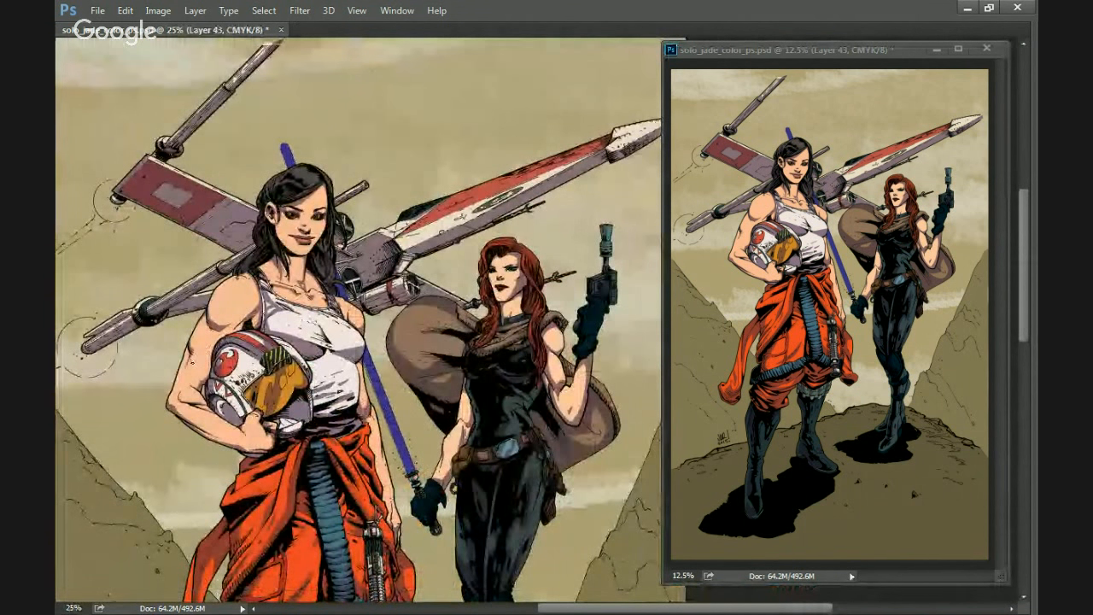
pyautogui.hotkey('ctrl', '-')
pyautogui.moveTo(415, 478); pyautogui.dragTo(378, 355)
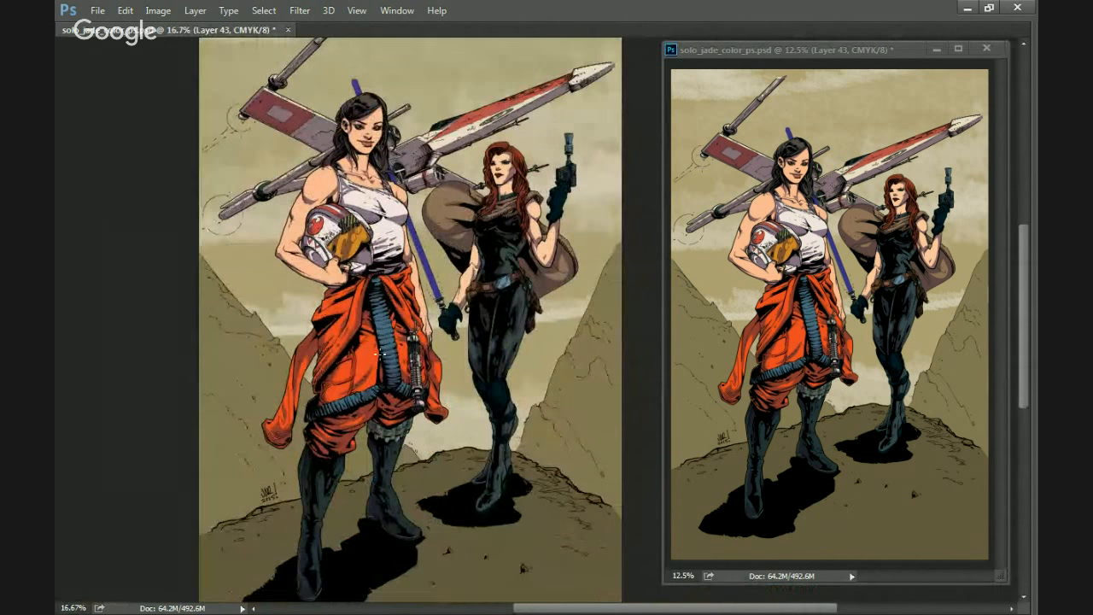
pyautogui.hotkey('ctrl', 's')
# Move the floating preview window away from the artwork and show the hidden panels again.
pyautogui.hotkey('ctrl', '+')
pyautogui.hotkey('ctrl', '+')
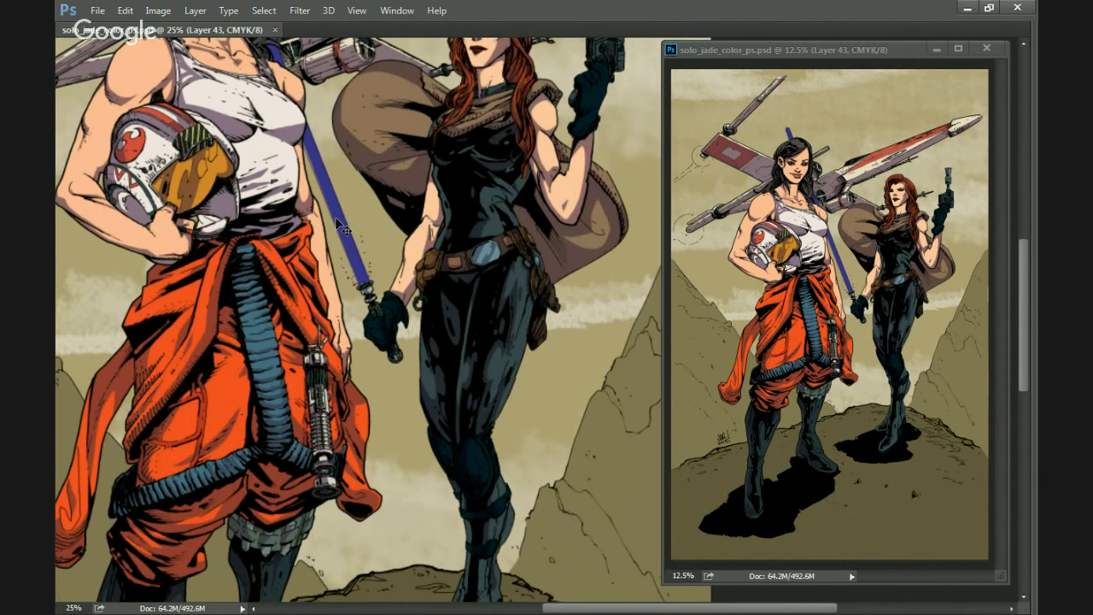
pyautogui.hotkey('ctrl', '+')
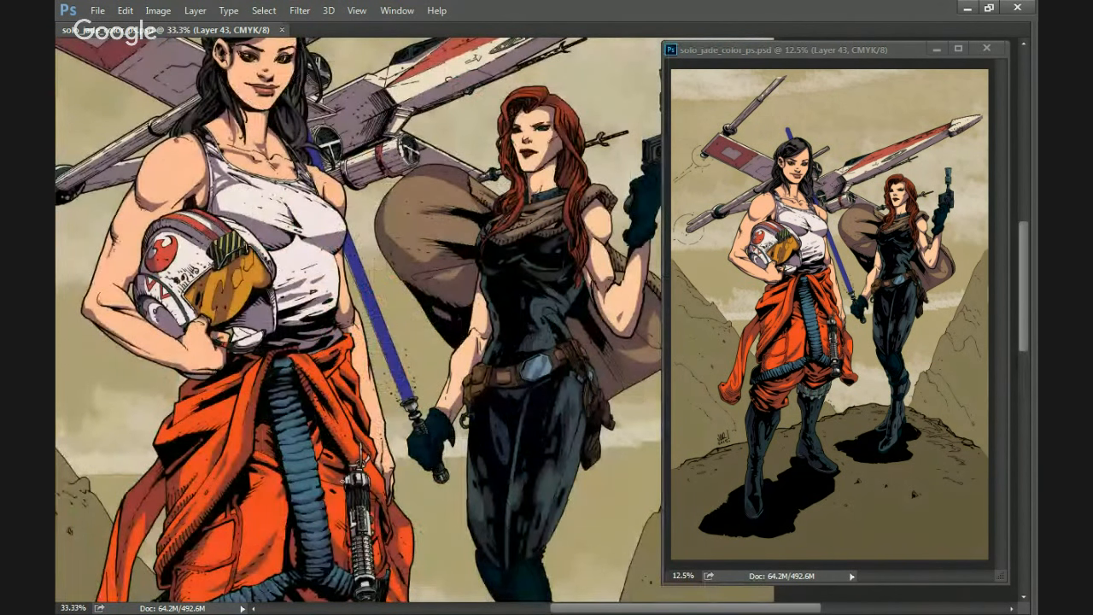
pyautogui.moveTo(712, 47); pyautogui.dragTo(603, 529)
pyautogui.press('Tab')
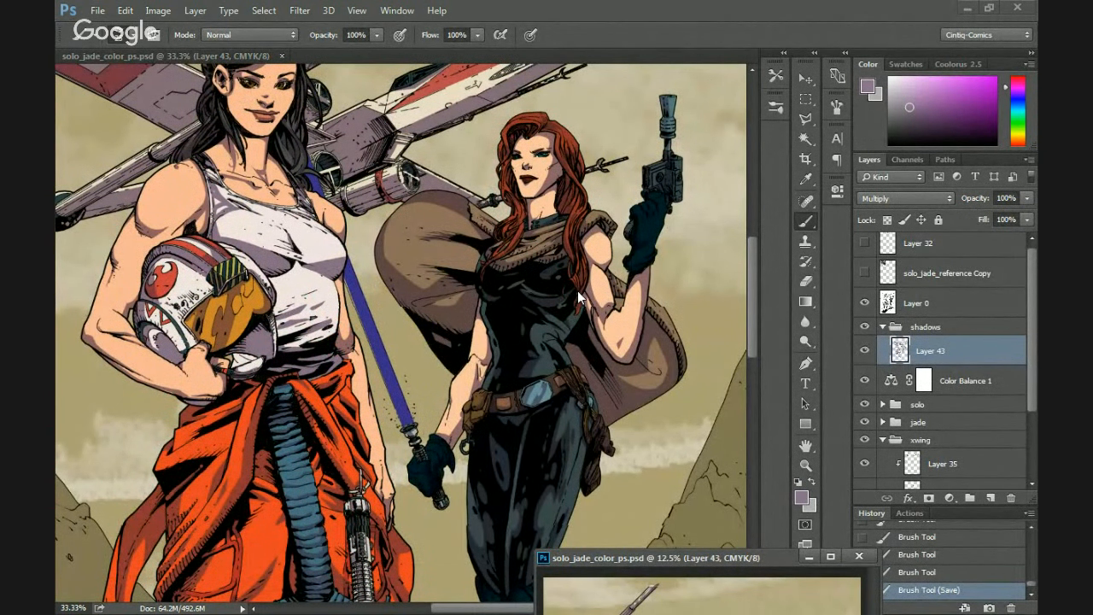
# Brush thin muted purple shadows along the central neck line of the red-haired woman, from the jaw shadow down to the collar.
pyautogui.moveTo(252, 319); pyautogui.dragTo(334, 522)
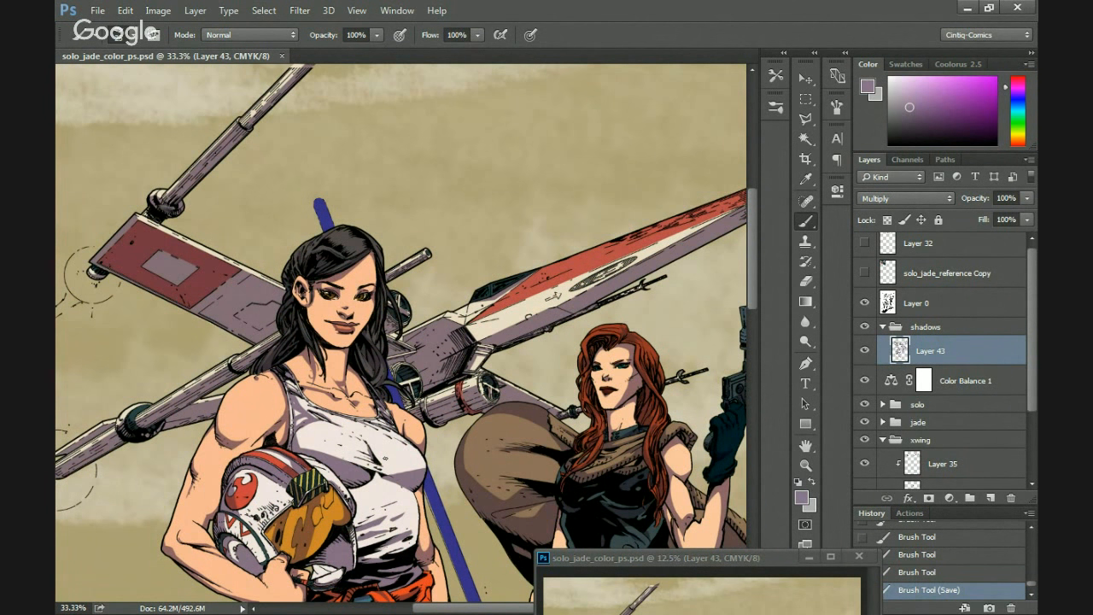
pyautogui.moveTo(384, 442)
pyautogui.mouseDown()
pyautogui.moveTo(342, 389)
pyautogui.moveTo(332, 351)
pyautogui.moveTo(375, 386)
pyautogui.moveTo(417, 340)
pyautogui.moveTo(160, 253)
pyautogui.mouseUp()
pyautogui.moveTo(700, 255); pyautogui.dragTo(432, 441)
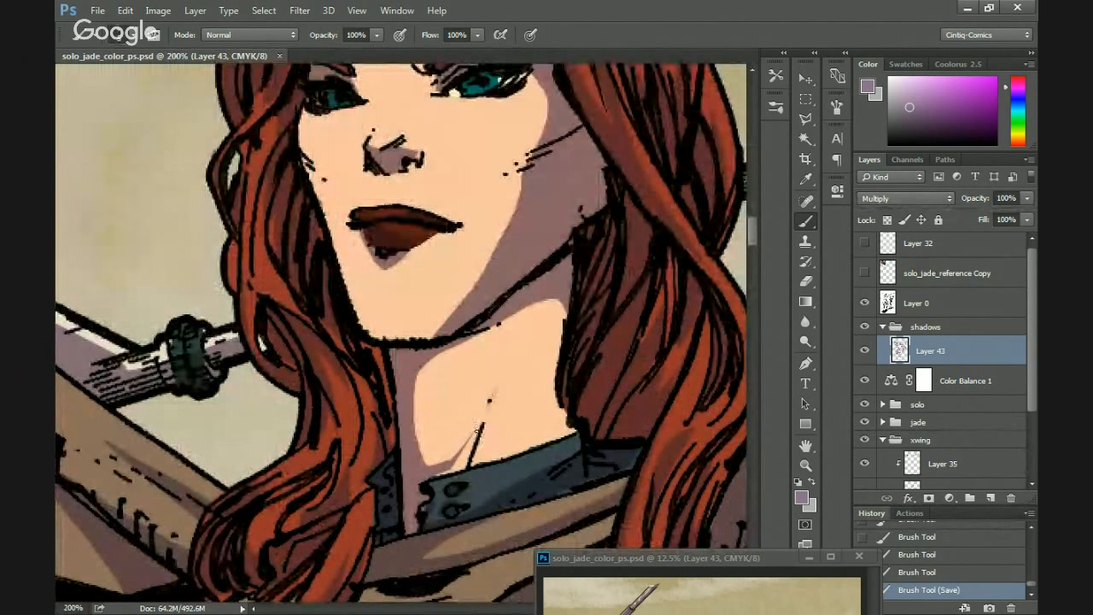
pyautogui.moveTo(487, 407)
pyautogui.mouseDown()
pyautogui.moveTo(467, 469)
pyautogui.moveTo(468, 449)
pyautogui.moveTo(450, 471)
pyautogui.mouseUp()
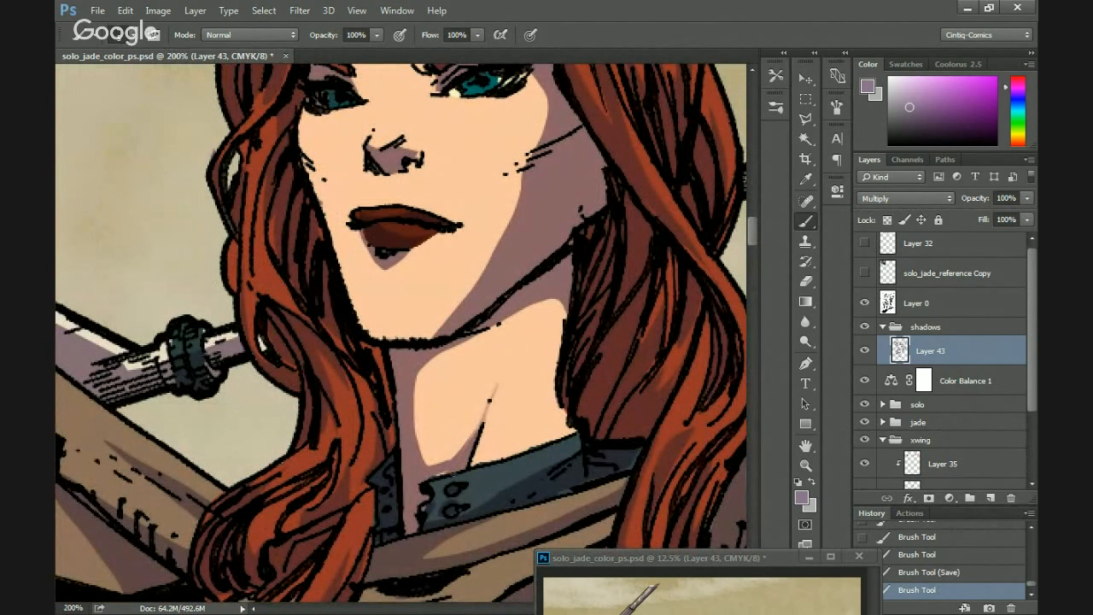
pyautogui.moveTo(494, 384)
pyautogui.mouseDown()
pyautogui.moveTo(483, 422)
pyautogui.moveTo(490, 399)
pyautogui.mouseUp()
pyautogui.moveTo(503, 356); pyautogui.dragTo(517, 301)
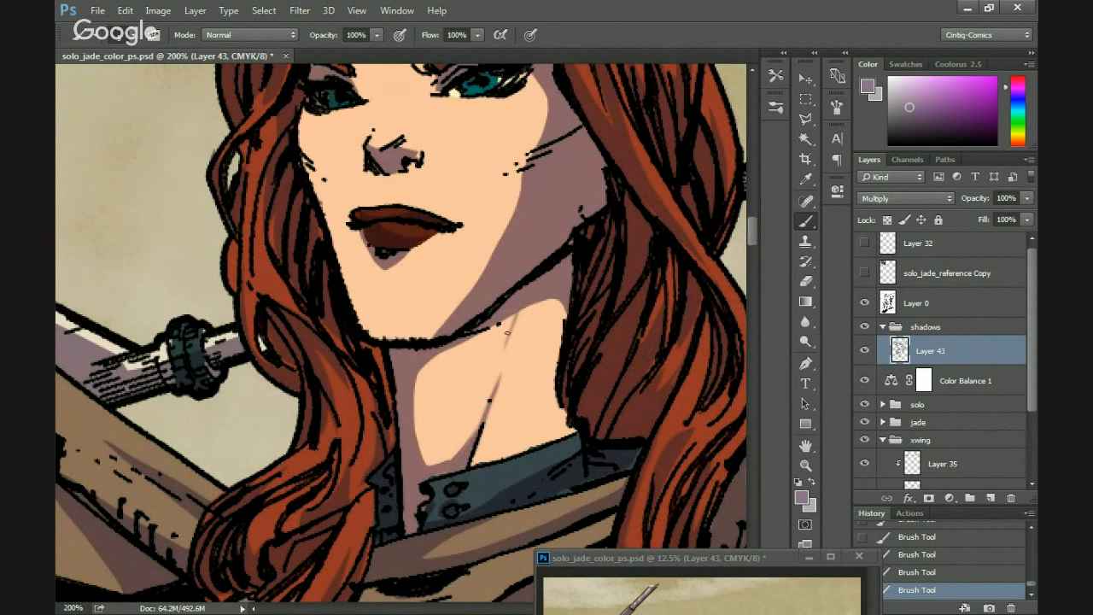
pyautogui.moveTo(503, 352); pyautogui.dragTo(500, 322)
# Brush a muted purple shadow down the hair-shaded side of the red-haired woman's neck and along the collar edge.
pyautogui.moveTo(539, 414); pyautogui.dragTo(531, 450)
pyautogui.moveTo(563, 306); pyautogui.dragTo(536, 436)
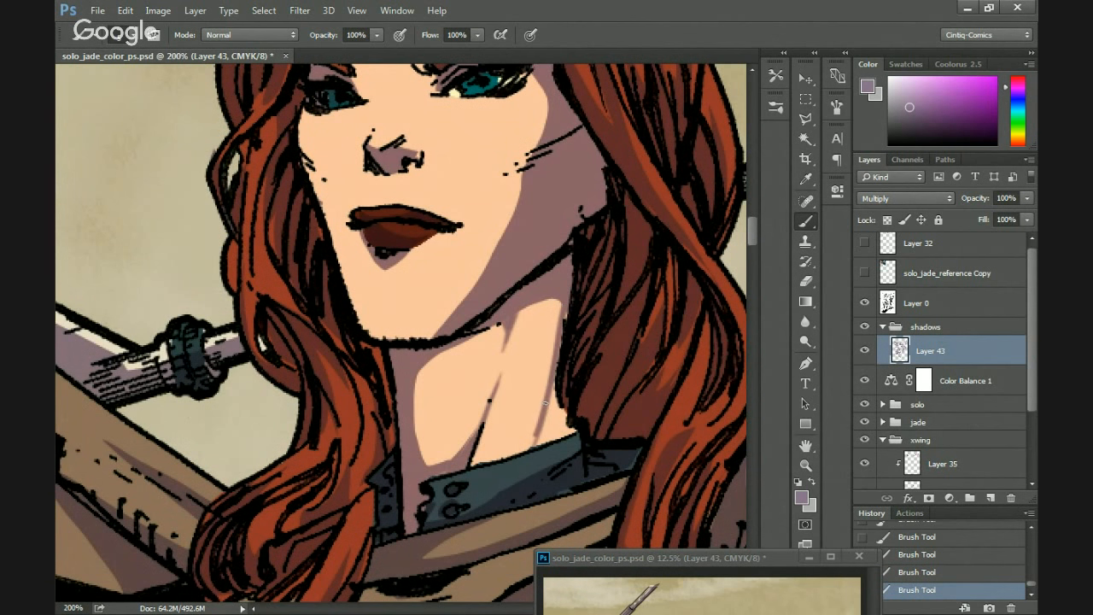
pyautogui.moveTo(554, 376); pyautogui.dragTo(544, 413)
pyautogui.moveTo(551, 368)
pyautogui.mouseDown()
pyautogui.moveTo(524, 451)
pyautogui.moveTo(548, 405)
pyautogui.moveTo(540, 441)
pyautogui.moveTo(564, 412)
pyautogui.moveTo(554, 430)
pyautogui.moveTo(561, 402)
pyautogui.mouseUp()
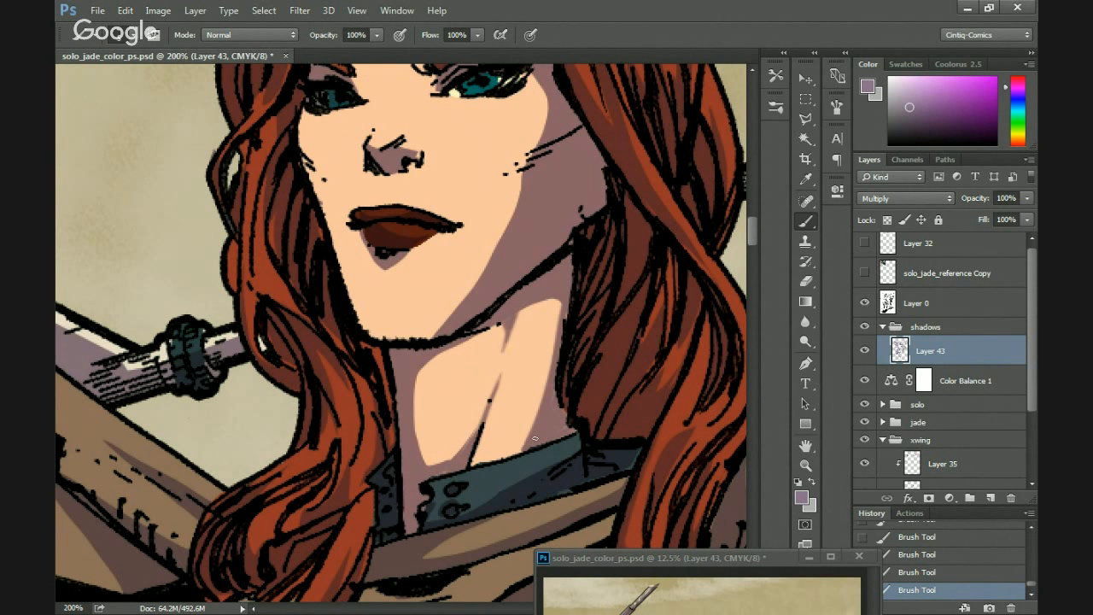
pyautogui.moveTo(526, 444); pyautogui.dragTo(500, 457)
# Examine the finished shadows on both women and the X-wing at reduced magnification.
pyautogui.hotkey('ctrl', '-')
pyautogui.hotkey('ctrl', '-')
pyautogui.hotkey('ctrl', '-')
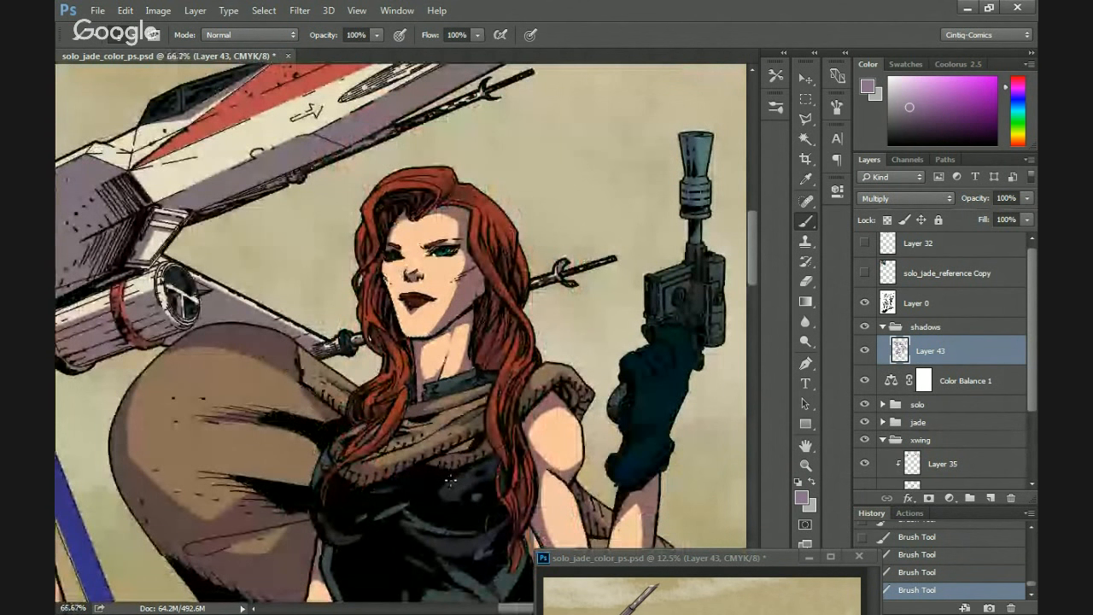
pyautogui.moveTo(451, 480); pyautogui.dragTo(646, 540)
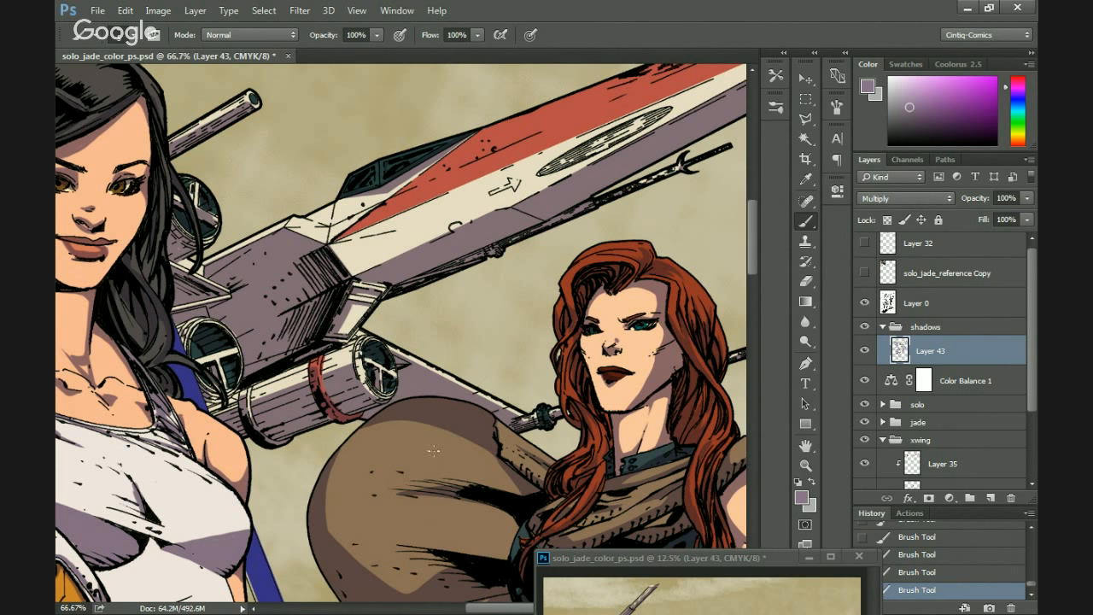
pyautogui.moveTo(391, 480); pyautogui.dragTo(448, 204)
pyautogui.hotkey('ctrl', '-')
pyautogui.hotkey('ctrl', '-')
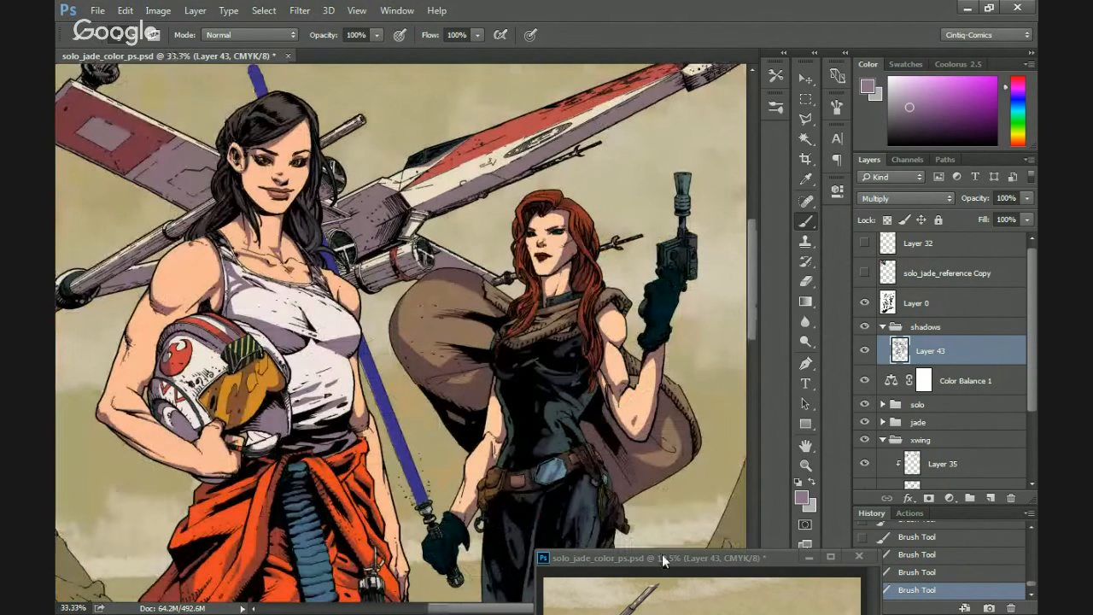
pyautogui.moveTo(276, 379); pyautogui.dragTo(268, 431)
pyautogui.moveTo(278, 264); pyautogui.dragTo(325, 250)
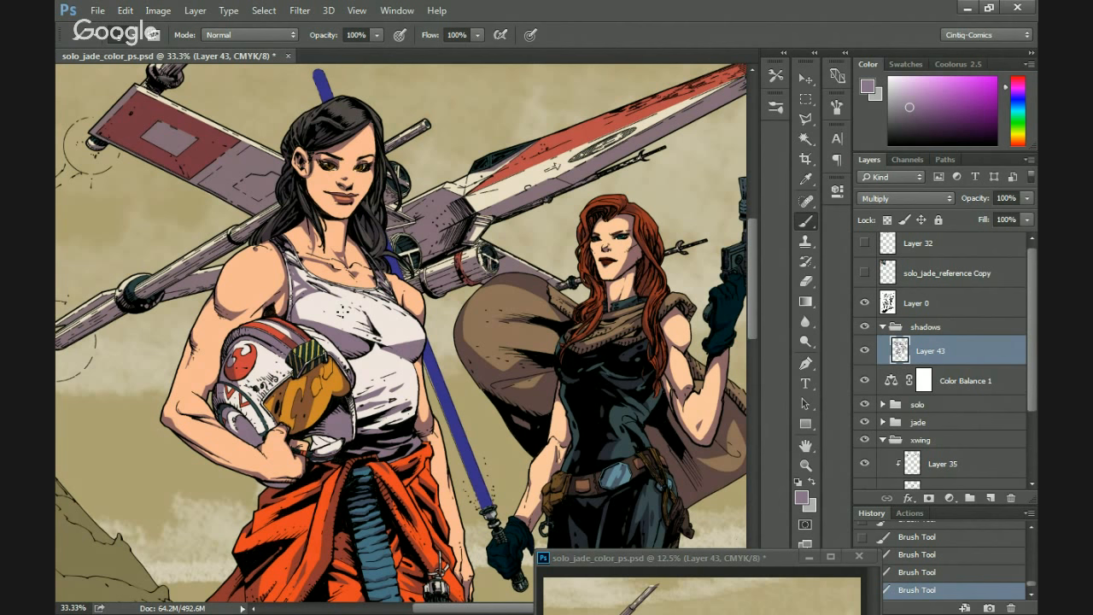
pyautogui.moveTo(351, 255); pyautogui.dragTo(393, 331)
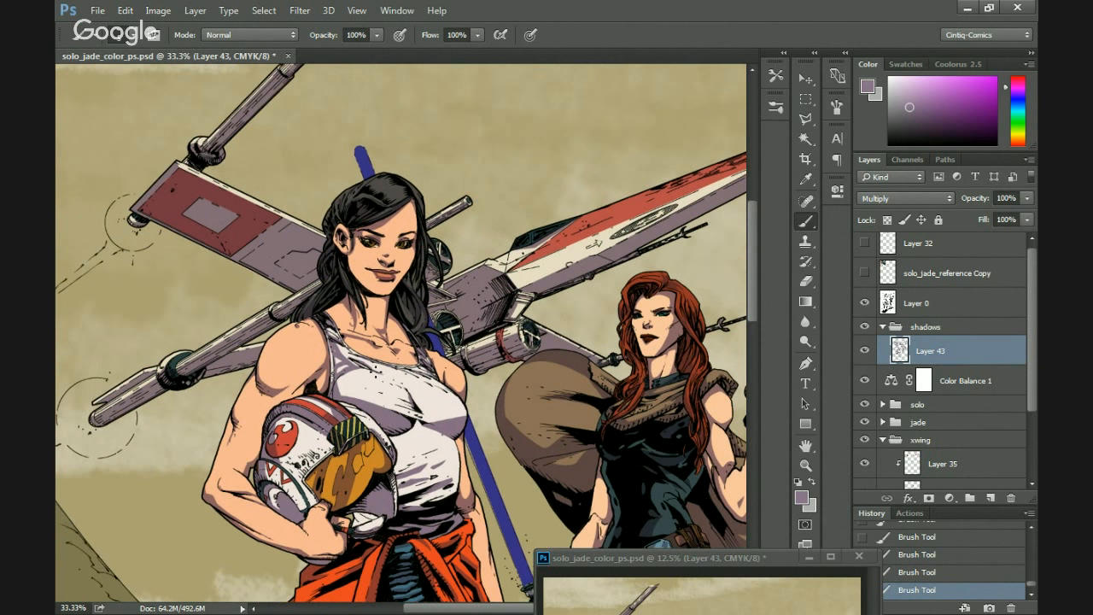
# Examine the shading across the whole illustration, from the X-wing down to both women's boots and the ground.
pyautogui.hotkey('ctrl', '-')
pyautogui.hotkey('ctrl', '-')
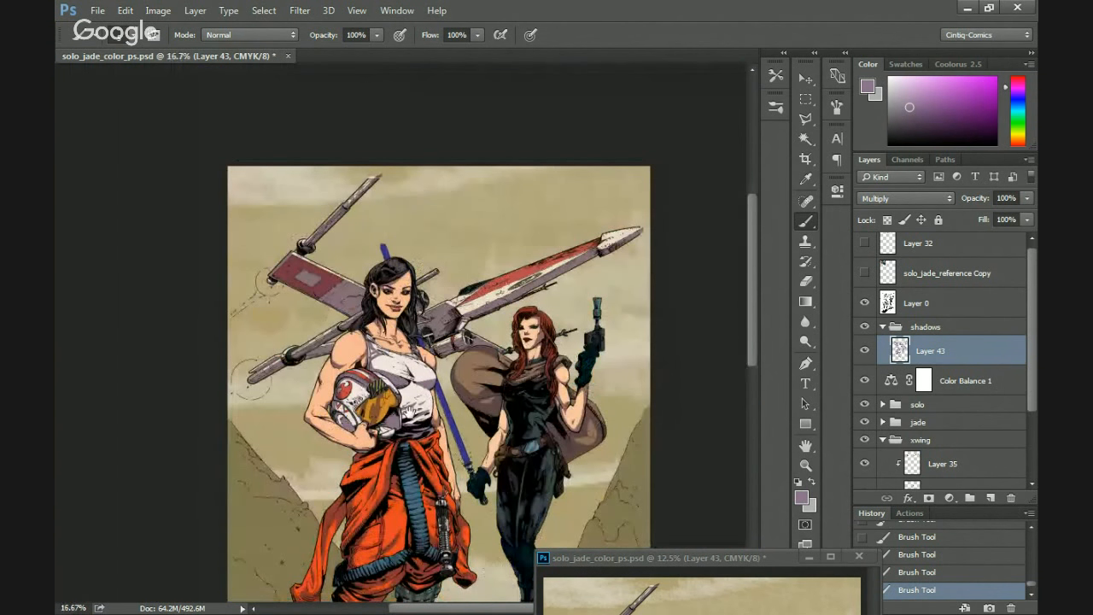
pyautogui.scroll(-3, 438, 341)
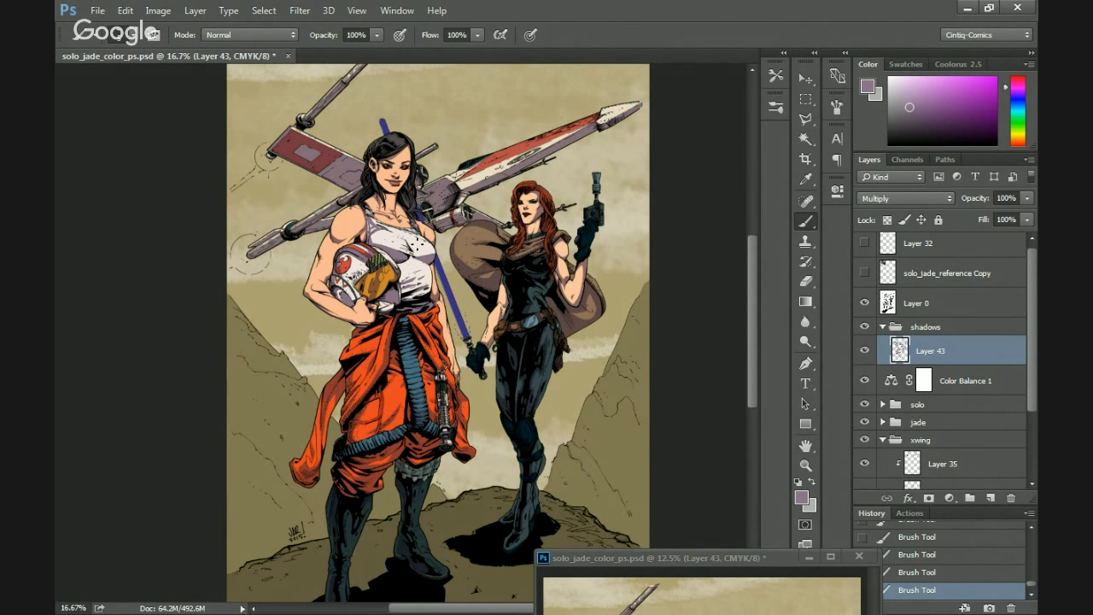
pyautogui.moveTo(752, 282); pyautogui.dragTo(753, 245)
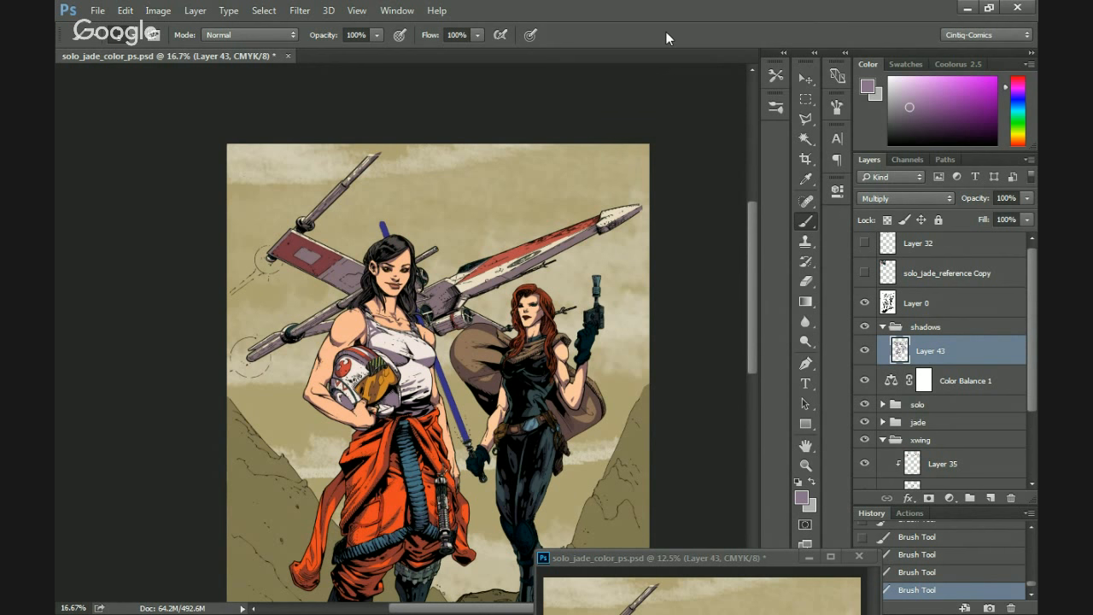
pyautogui.moveTo(352, 525); pyautogui.dragTo(350, 366)
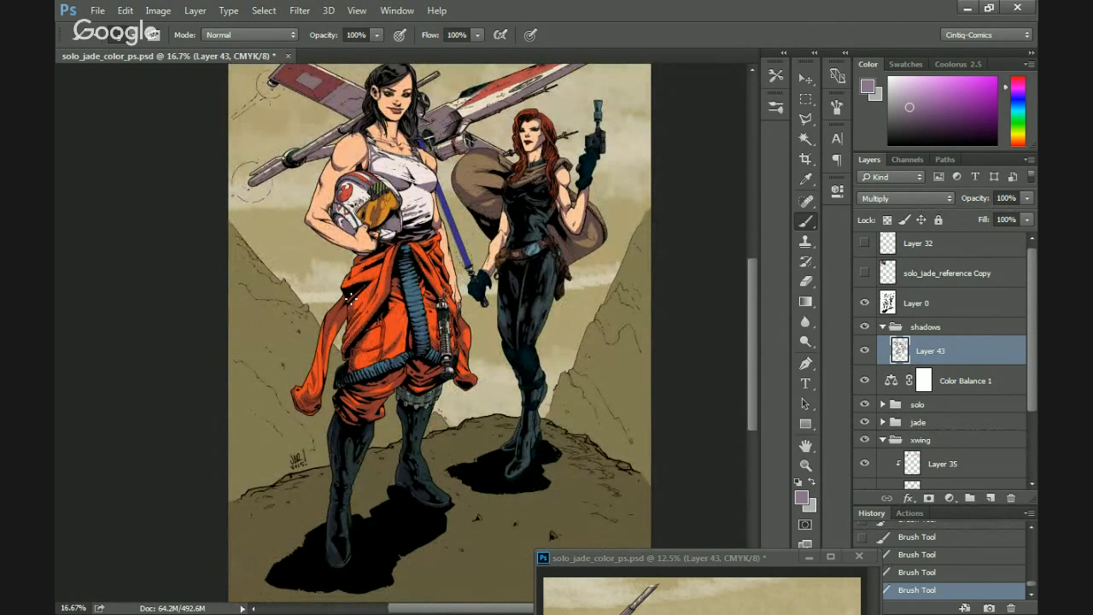
pyautogui.moveTo(355, 381); pyautogui.dragTo(397, 409)
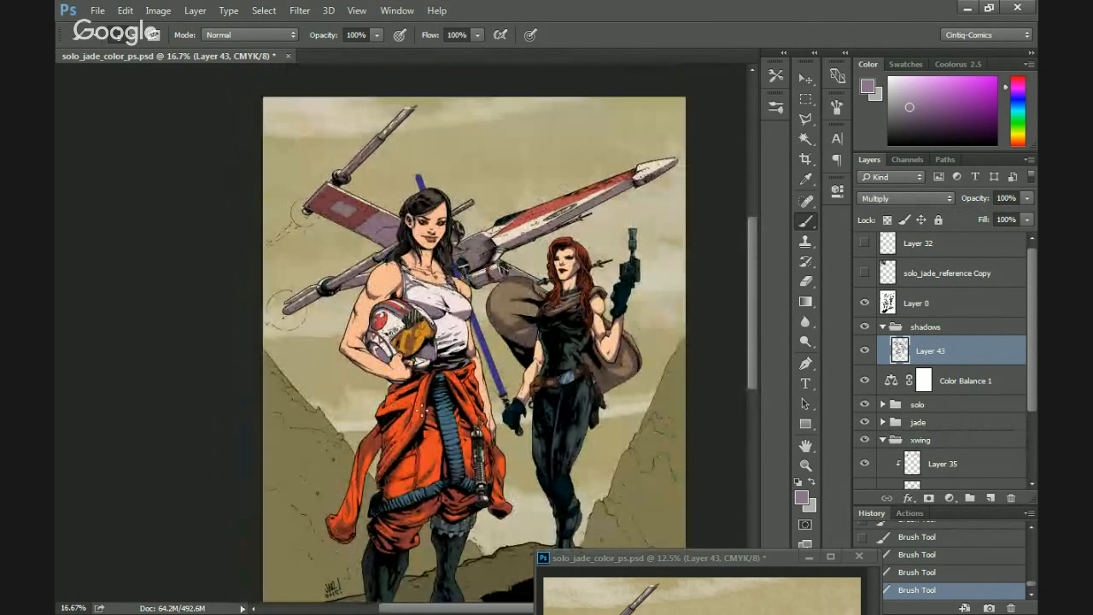
pyautogui.hotkey('ctrl', '+')
pyautogui.hotkey('ctrl', '+')
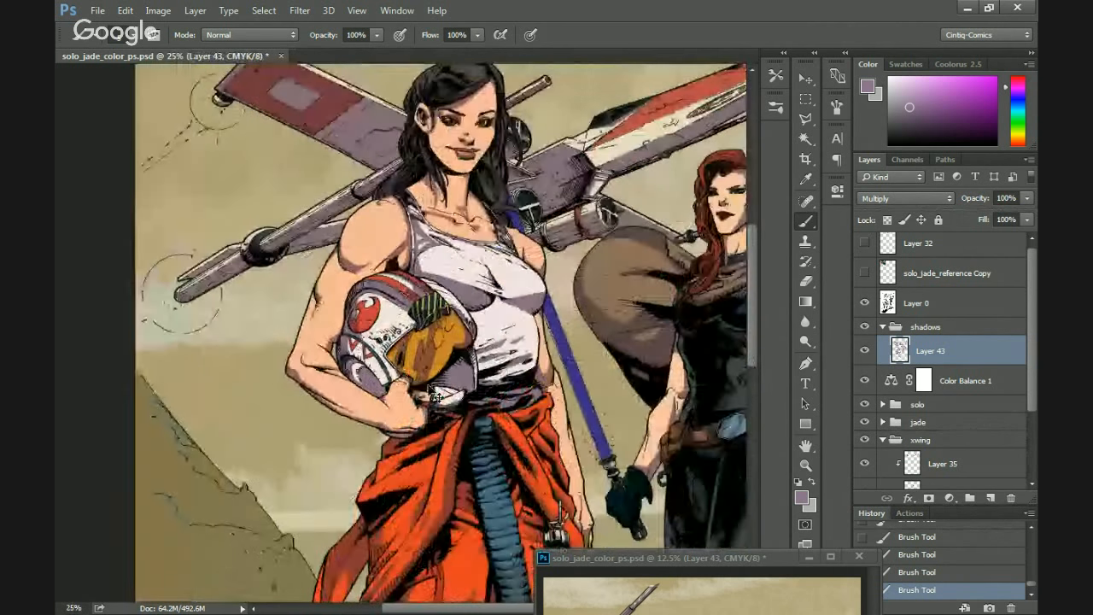
pyautogui.moveTo(499, 441); pyautogui.dragTo(380, 441)
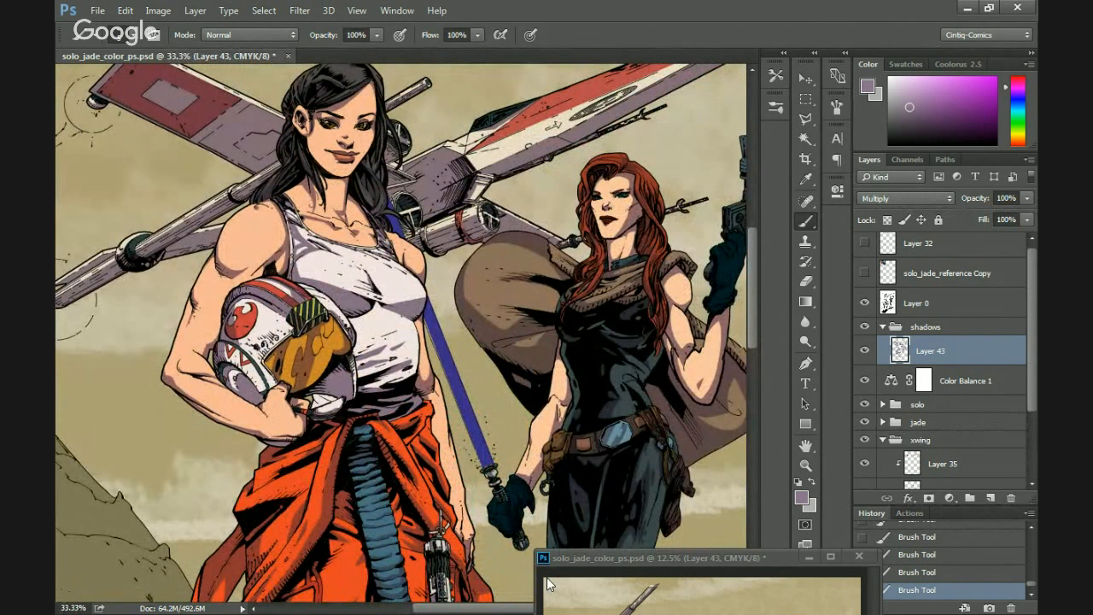
# Erase stray shadow on the red-haired woman's face and the hair beside it.
pyautogui.hotkey('ctrl', '+')
pyautogui.hotkey('ctrl', '+')
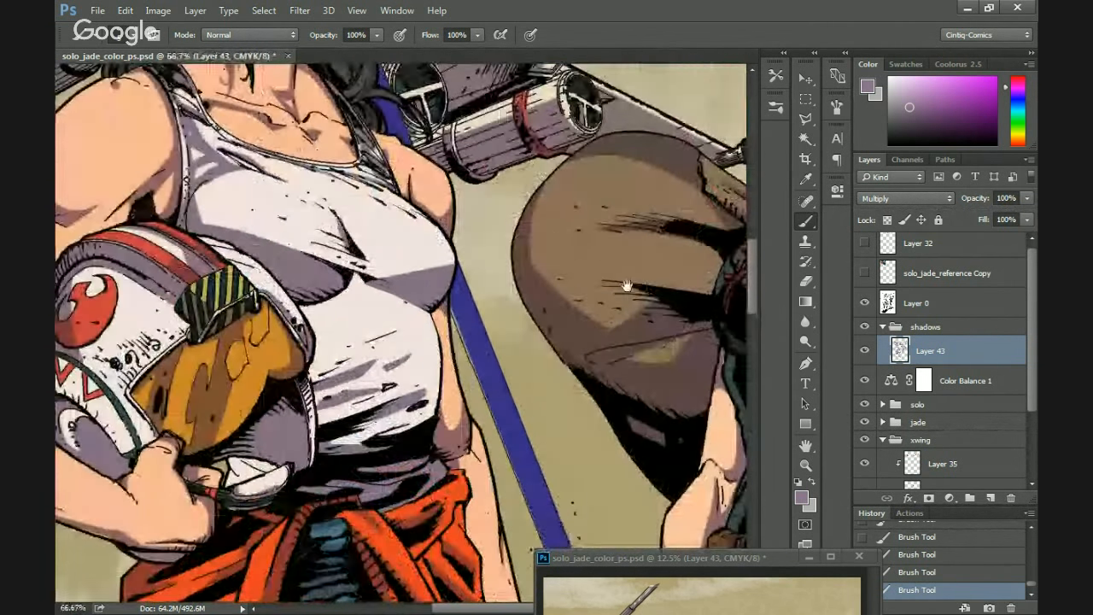
pyautogui.moveTo(628, 285)
pyautogui.mouseDown()
pyautogui.moveTo(394, 520)
pyautogui.moveTo(321, 493)
pyautogui.mouseUp()
pyautogui.press('e')
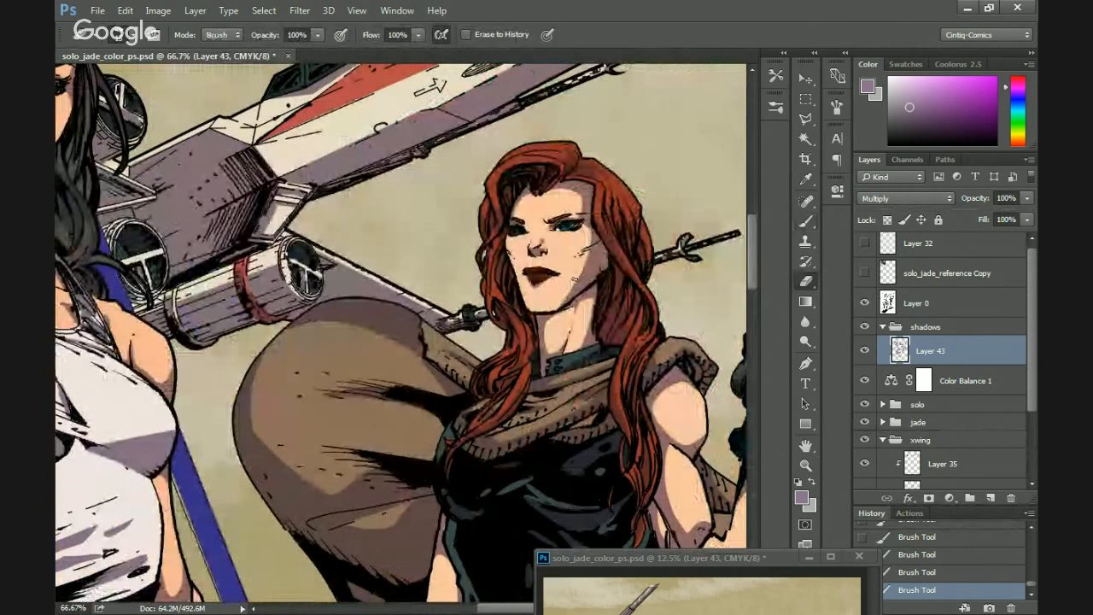
pyautogui.moveTo(574, 279)
pyautogui.mouseDown()
pyautogui.moveTo(588, 245)
pyautogui.moveTo(568, 294)
pyautogui.moveTo(593, 248)
pyautogui.moveTo(508, 203)
pyautogui.mouseUp()
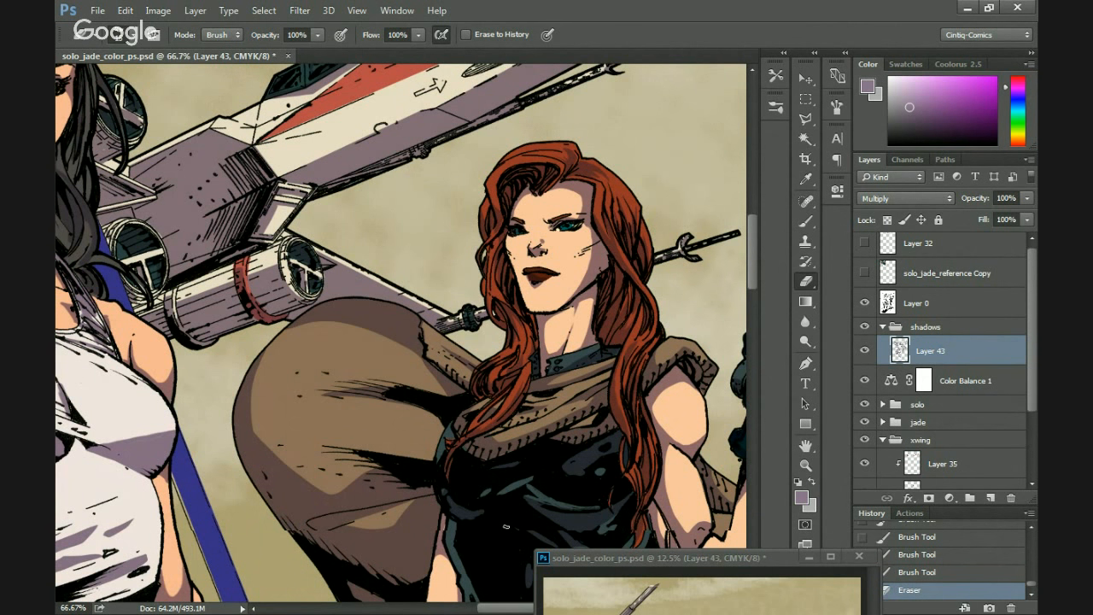
# Try to brush a touch-up stroke along the upper outer edge of the brown sack.
pyautogui.moveTo(365, 362); pyautogui.dragTo(395, 302)
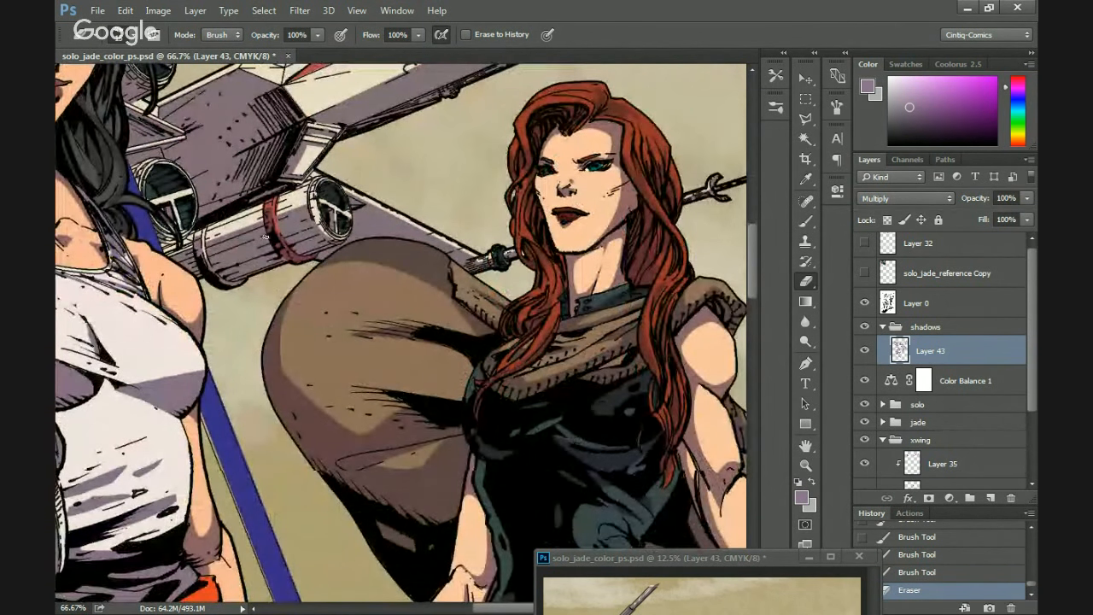
pyautogui.press('b')
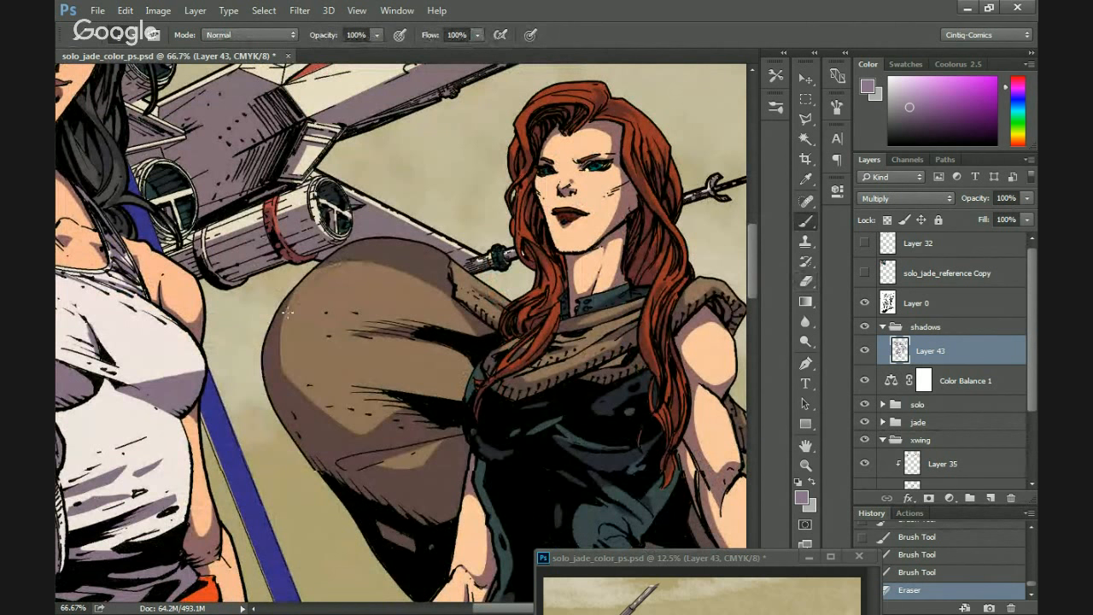
pyautogui.moveTo(328, 268); pyautogui.dragTo(346, 251)
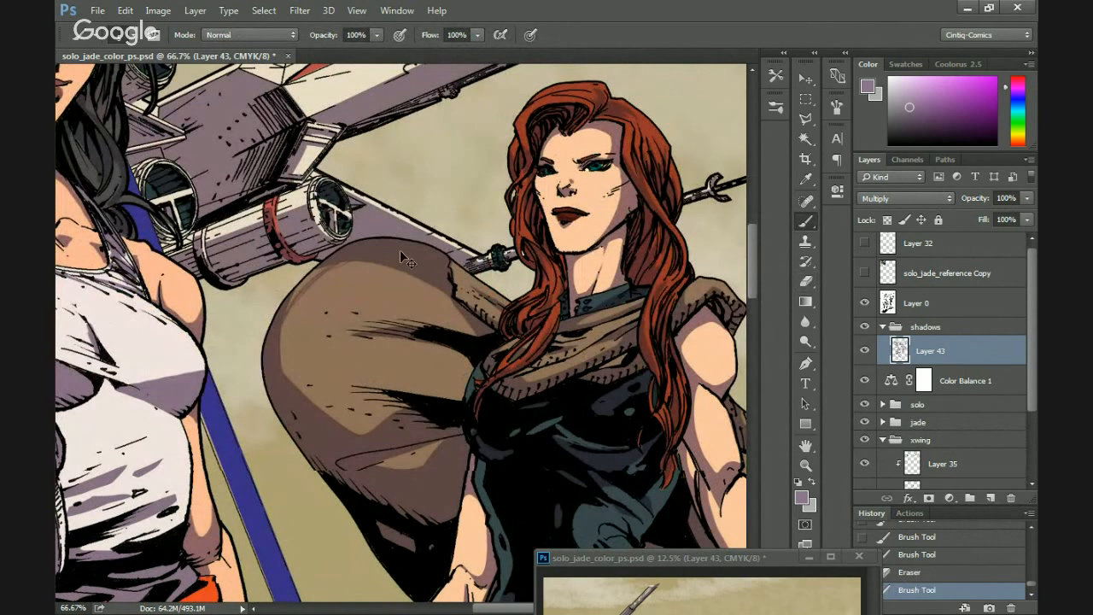
pyautogui.hotkey('ctrl', 'z')
# Lasso a thin curved sliver along the sack's upper outer edge on the shadow layer, fill it with white, and deselect.
pyautogui.press('l')
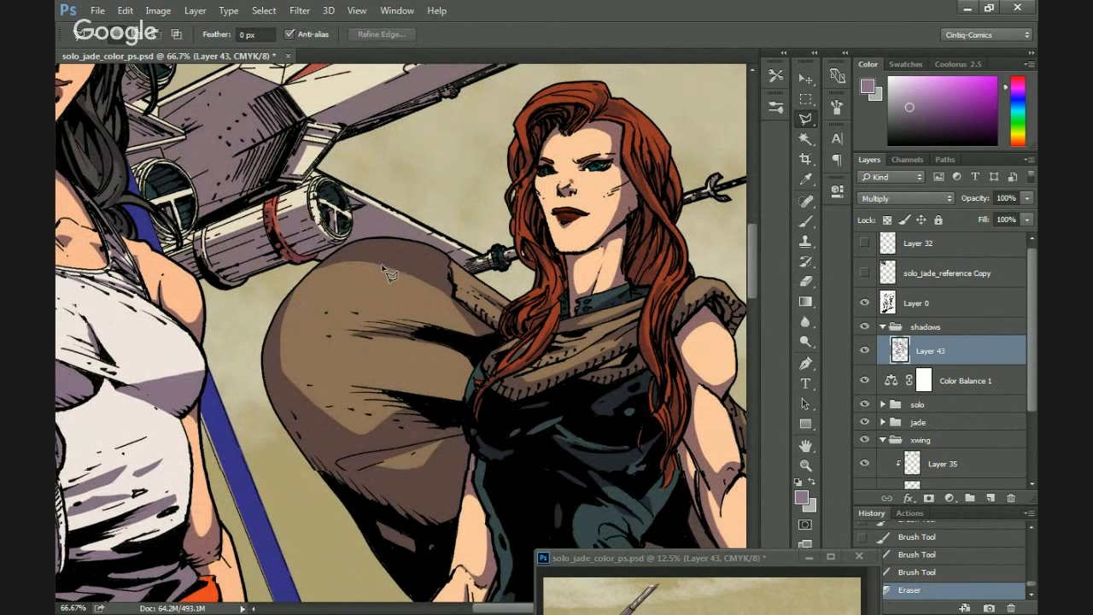
pyautogui.hotkey('shift', 'l')
pyautogui.hotkey('shift', 'l')
pyautogui.moveTo(395, 262)
pyautogui.mouseDown()
pyautogui.moveTo(322, 282)
pyautogui.moveTo(280, 371)
pyautogui.mouseUp()
pyautogui.moveTo(291, 313)
pyautogui.mouseDown()
pyautogui.moveTo(312, 281)
pyautogui.moveTo(367, 261)
pyautogui.mouseUp()
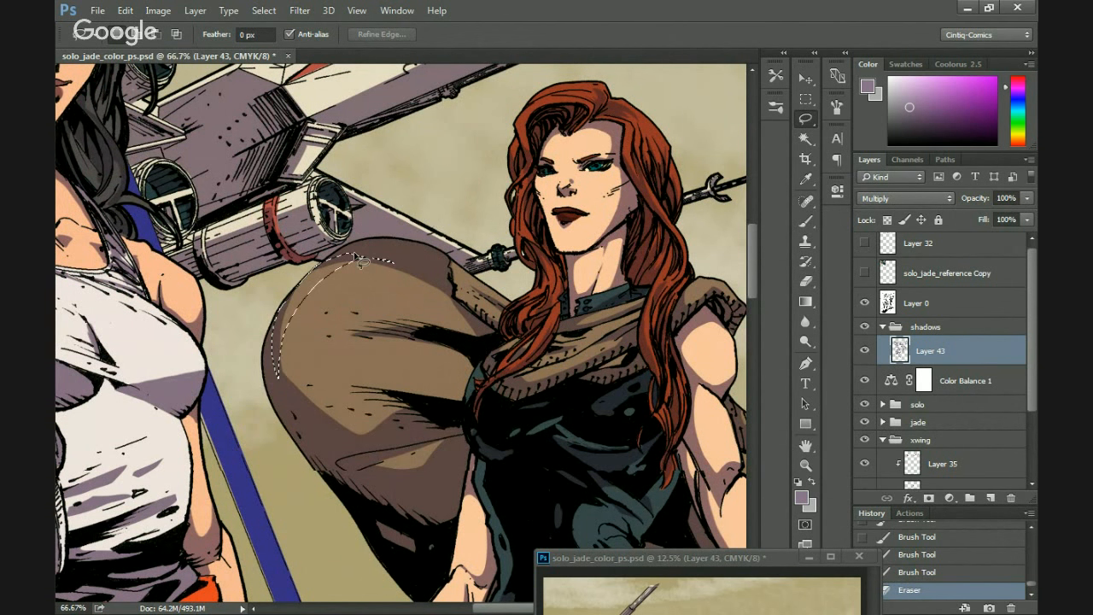
pyautogui.press('d')
pyautogui.hotkey('ctrl', 'BackSpace')
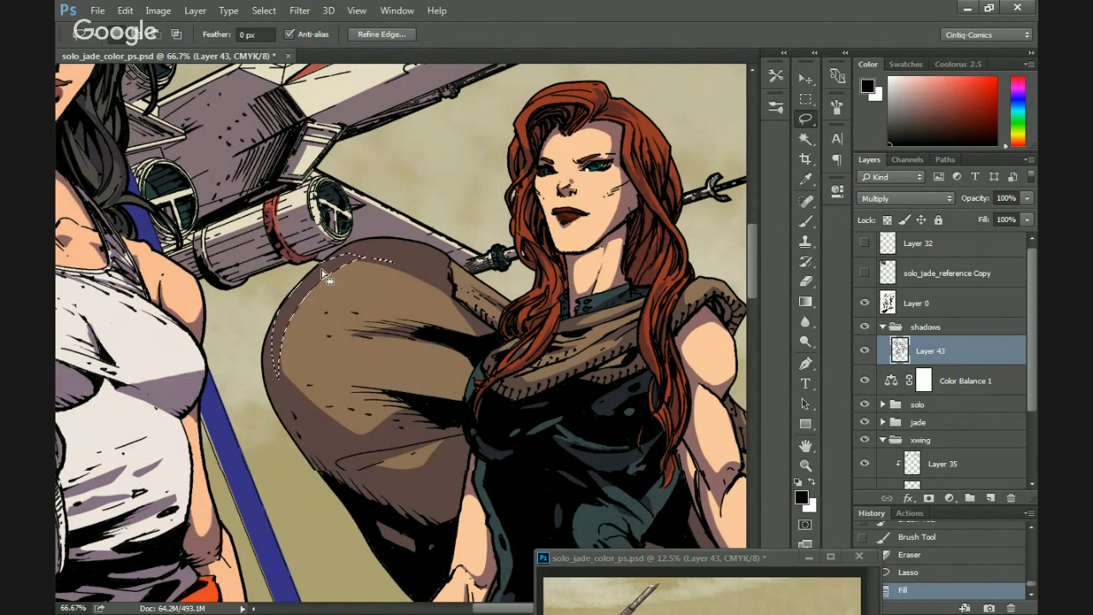
pyautogui.hotkey('ctrl', 'd')
# Move the floating preview window off the artwork and review the shading from the X-wing down to the boots and ground shadows.
pyautogui.hotkey('ctrl', '-')
pyautogui.hotkey('ctrl', '-')
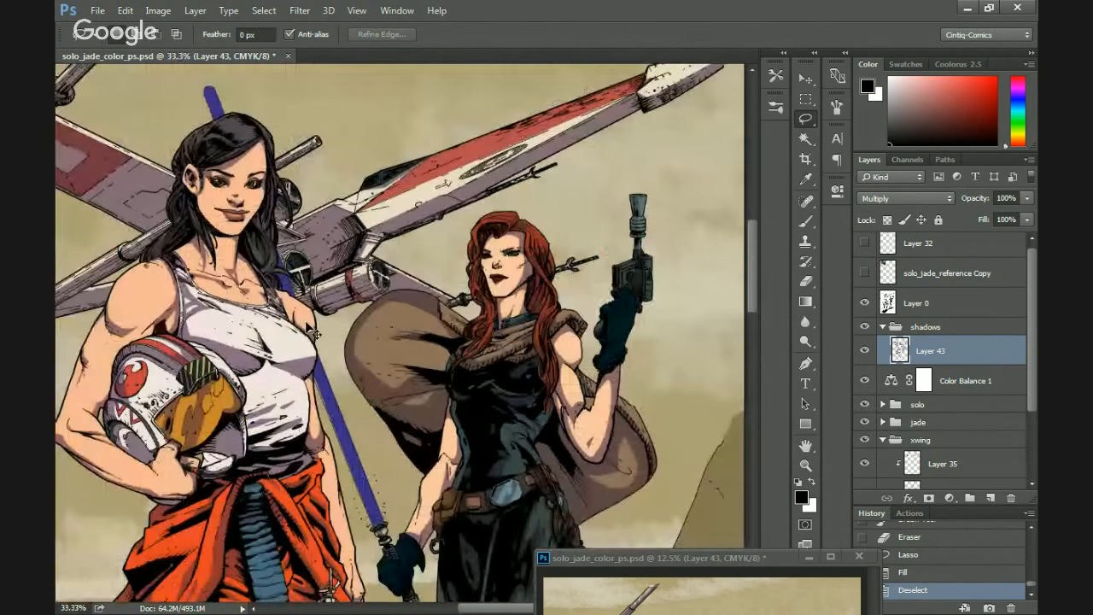
pyautogui.hotkey('ctrl', '-')
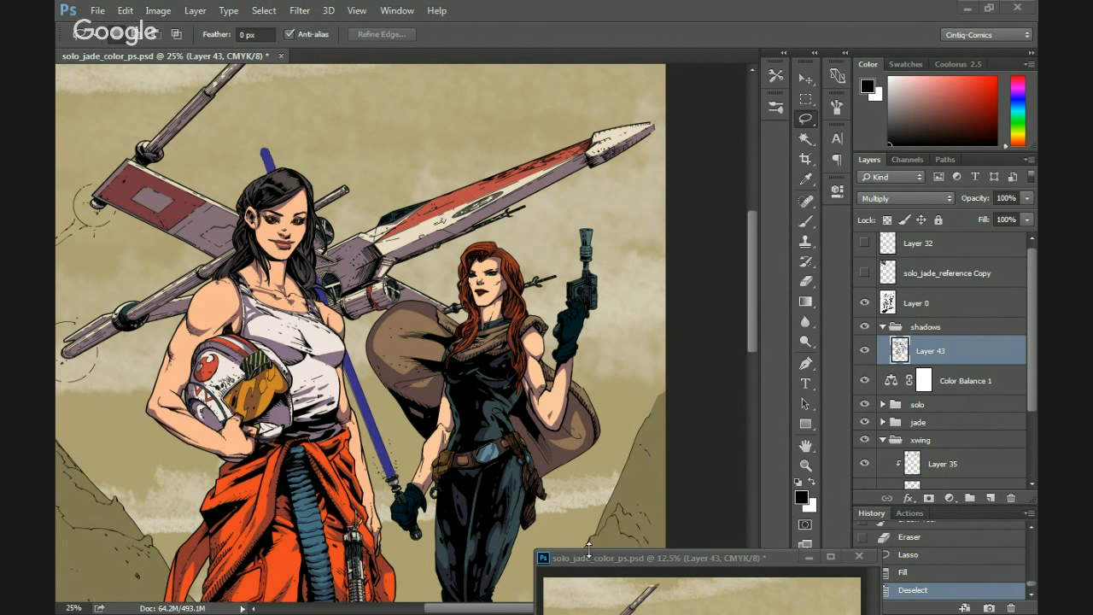
pyautogui.moveTo(590, 563); pyautogui.dragTo(589, 614)
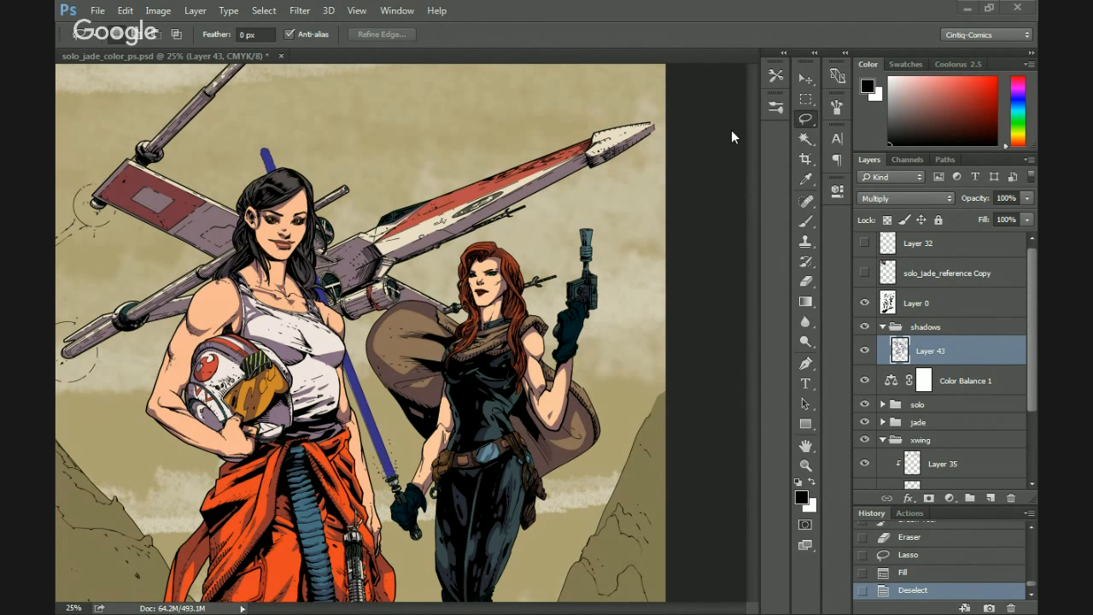
pyautogui.scroll(5, 751, 146)
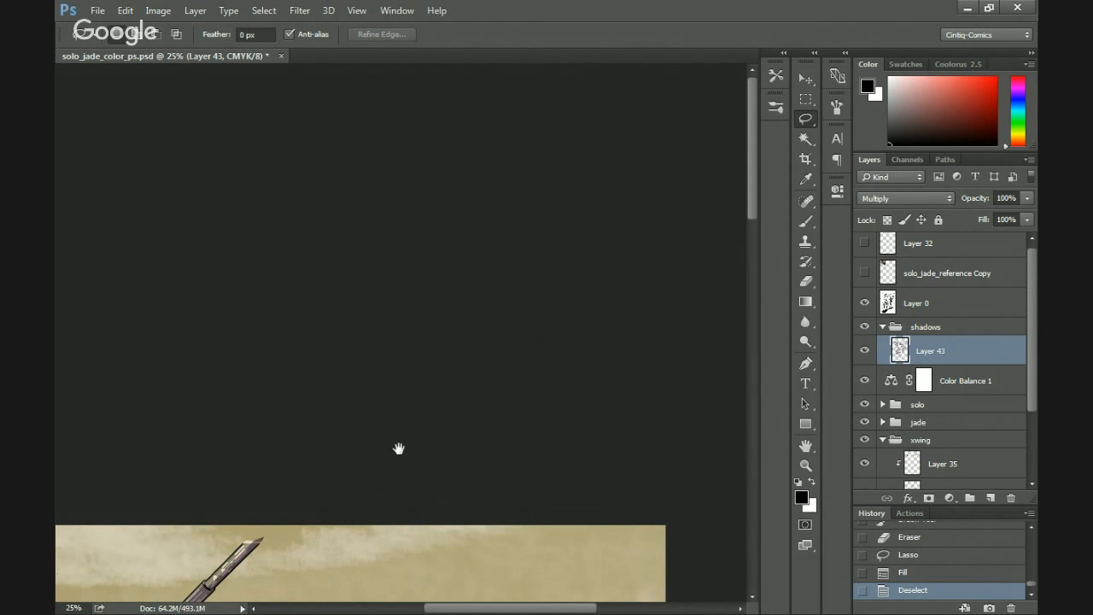
pyautogui.moveTo(440, 377); pyautogui.dragTo(489, 240)
pyautogui.scroll(-5, 489, 240)
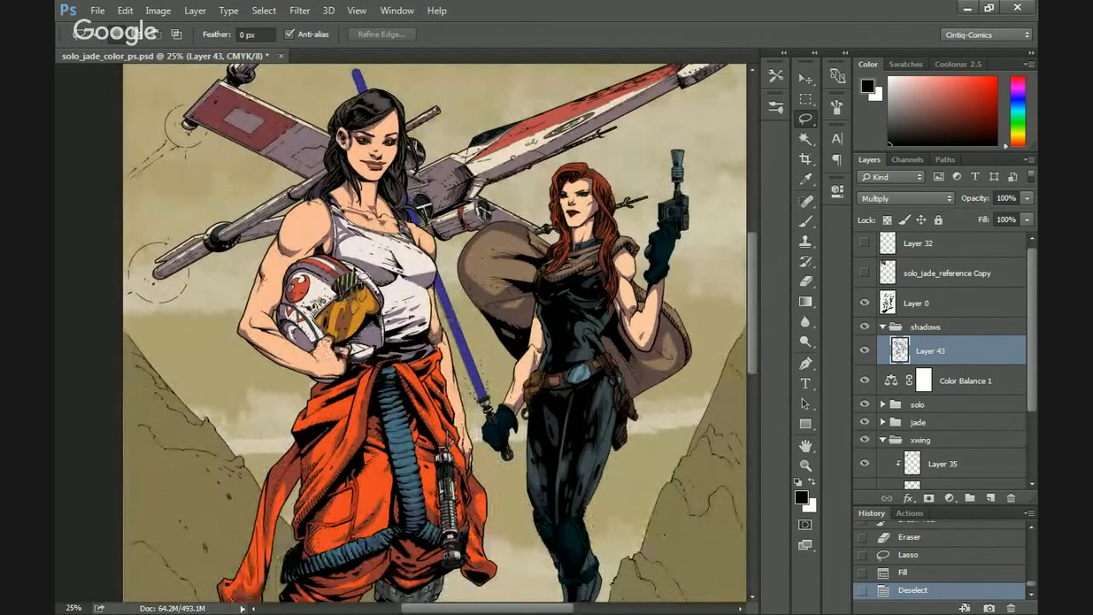
pyautogui.moveTo(389, 280); pyautogui.dragTo(378, 353)
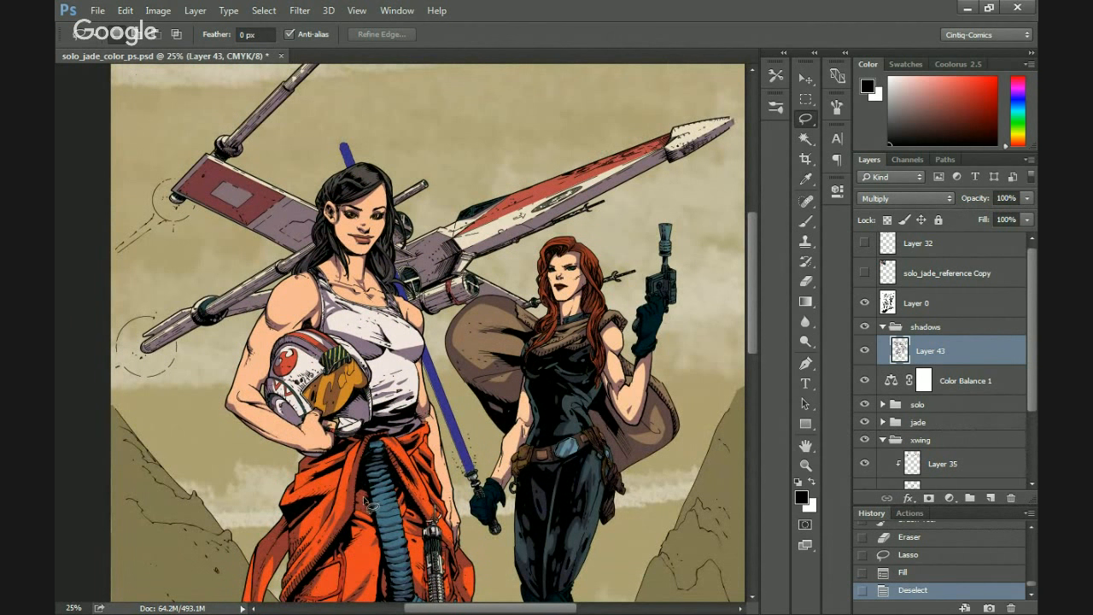
pyautogui.moveTo(328, 441); pyautogui.dragTo(332, 286)
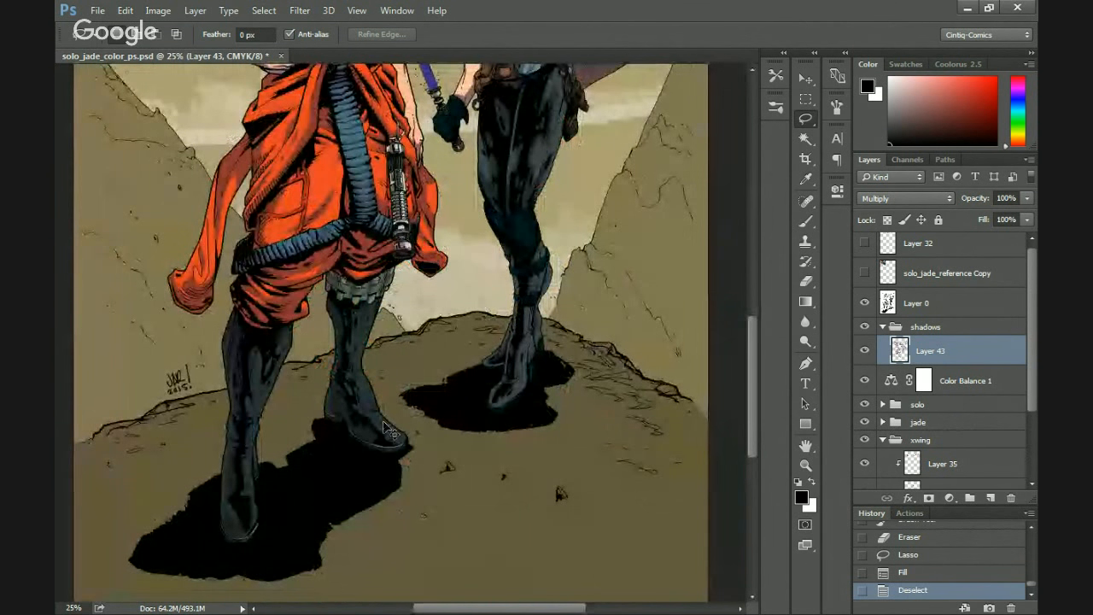
pyautogui.hotkey('ctrl', '+')
pyautogui.moveTo(604, 386); pyautogui.dragTo(427, 371)
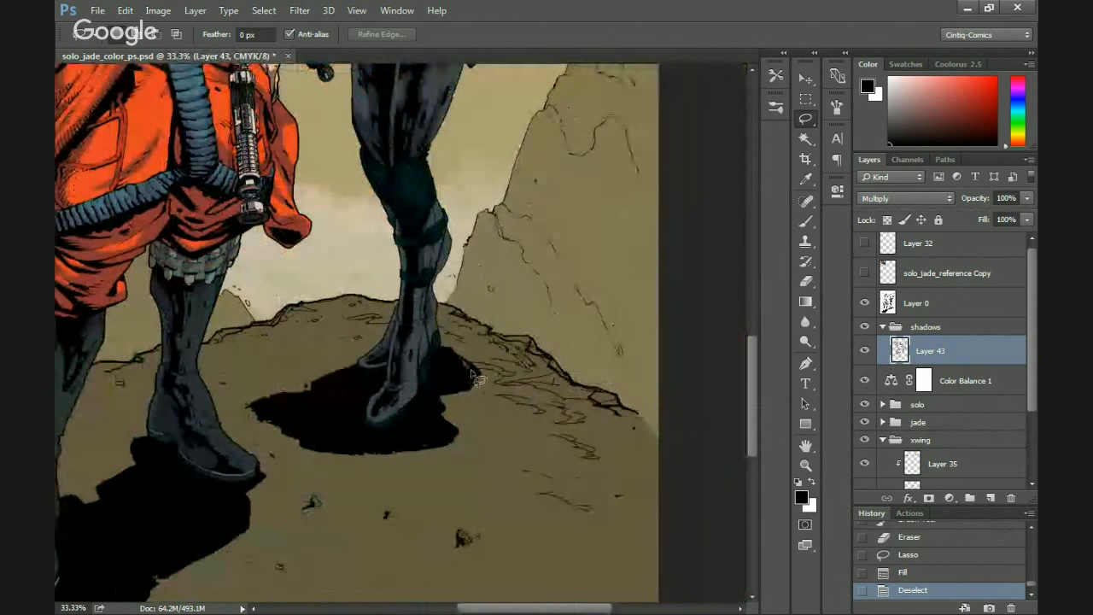
pyautogui.press('b')
pyautogui.hotkey('ctrl', '+')
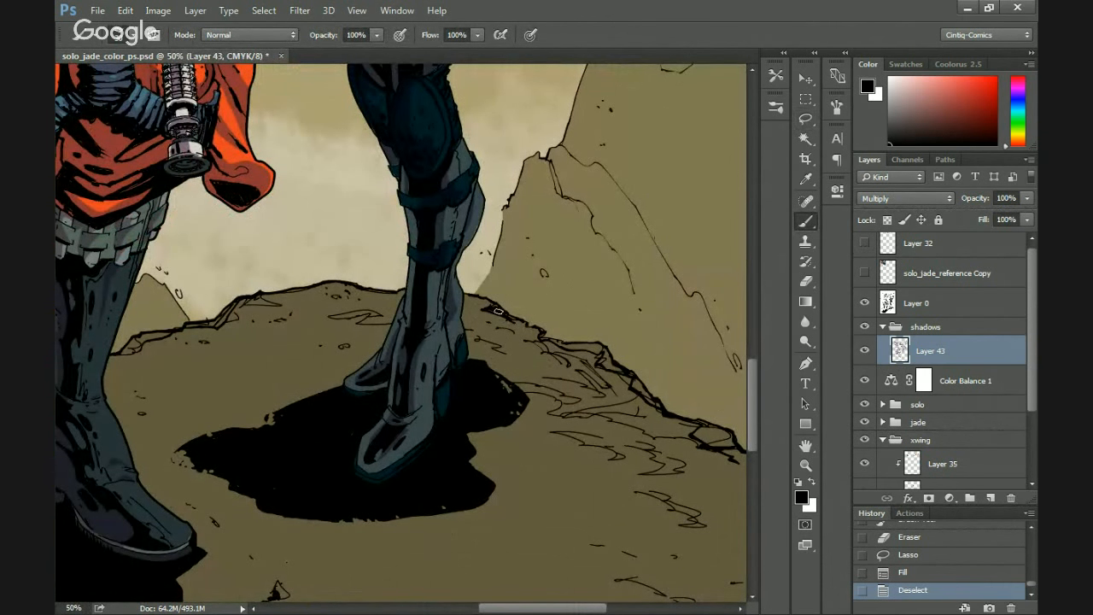
pyautogui.click(483, 295)
pyautogui.hotkey('ctrl', 'z')
# Sample the purple-grey shadow colour from the dark-clad figure's legs, switching Layer 43 to Normal for the pick and back to Multiply.
pyautogui.click(890, 201)
pyautogui.click(888, 212)
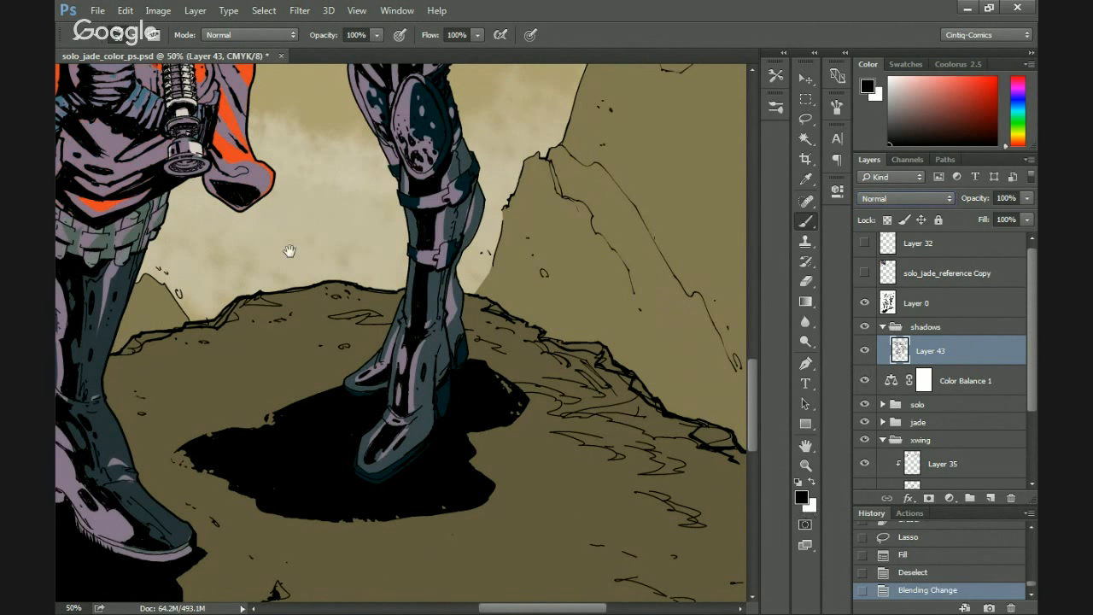
pyautogui.moveTo(289, 251); pyautogui.dragTo(408, 547)
pyautogui.press('i')
pyautogui.click(511, 233)
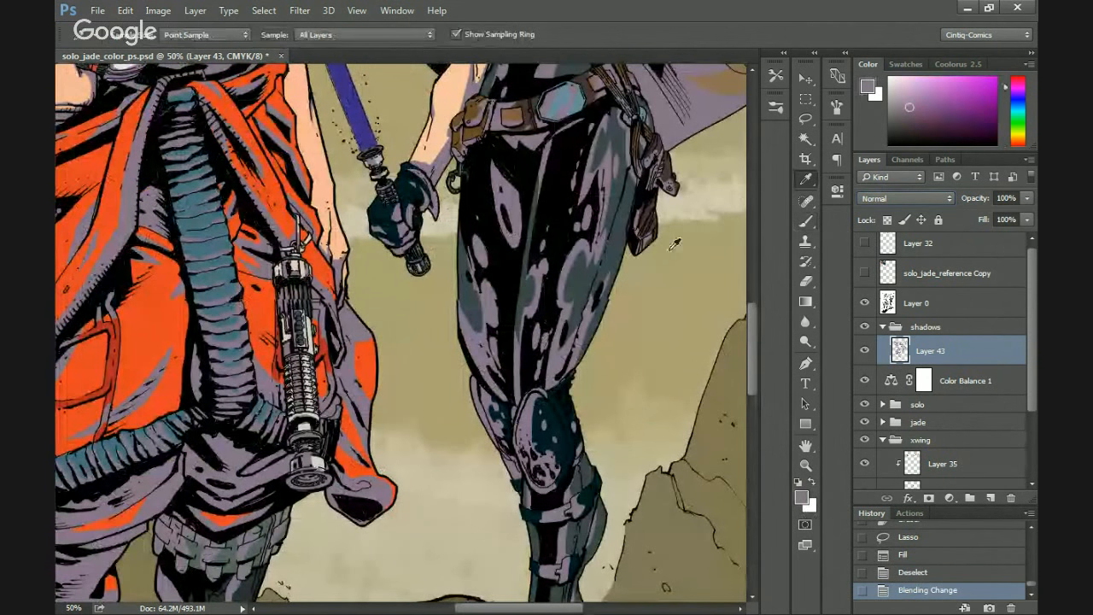
pyautogui.click(872, 199)
pyautogui.click(870, 248)
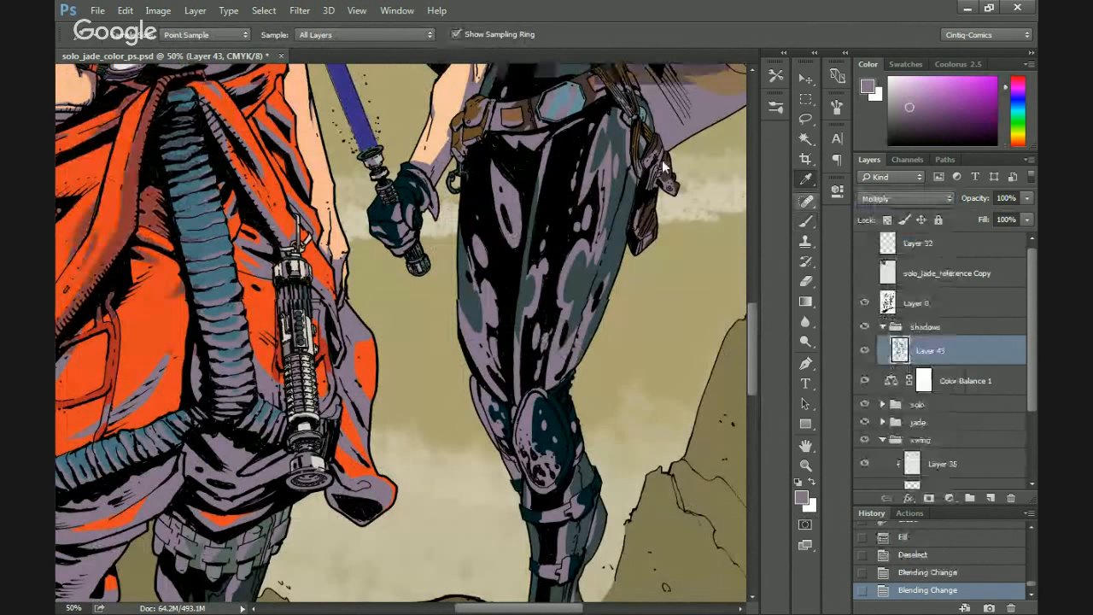
# Brush purple-grey shadow onto the rocks along the ridge's edge behind the dark-clad figure on Layer 43.
pyautogui.moveTo(506, 598); pyautogui.dragTo(396, 281)
pyautogui.press('b')
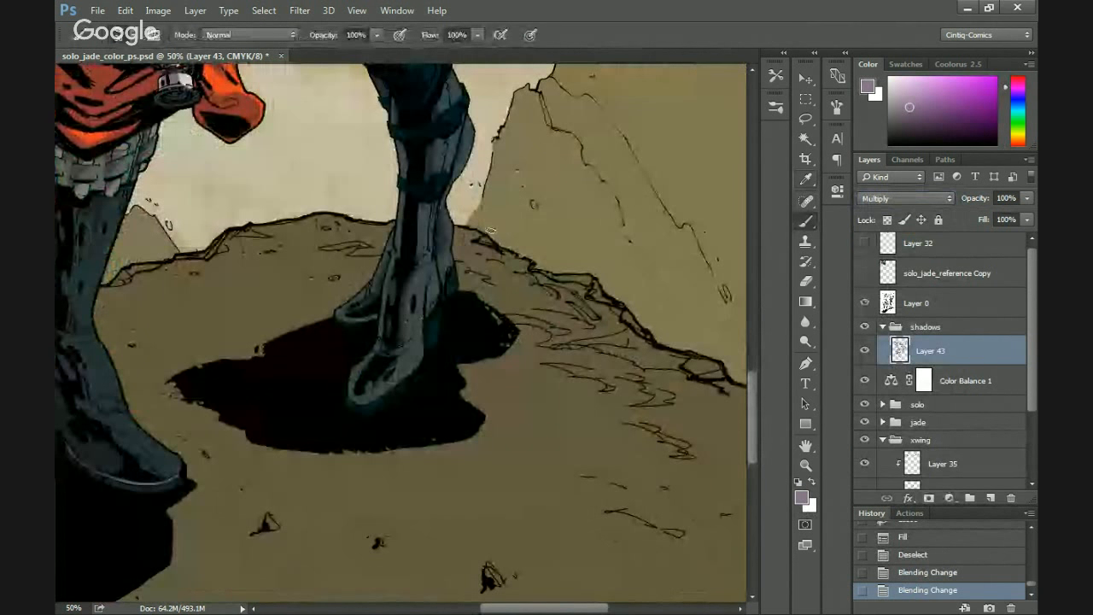
pyautogui.moveTo(489, 246); pyautogui.dragTo(549, 280)
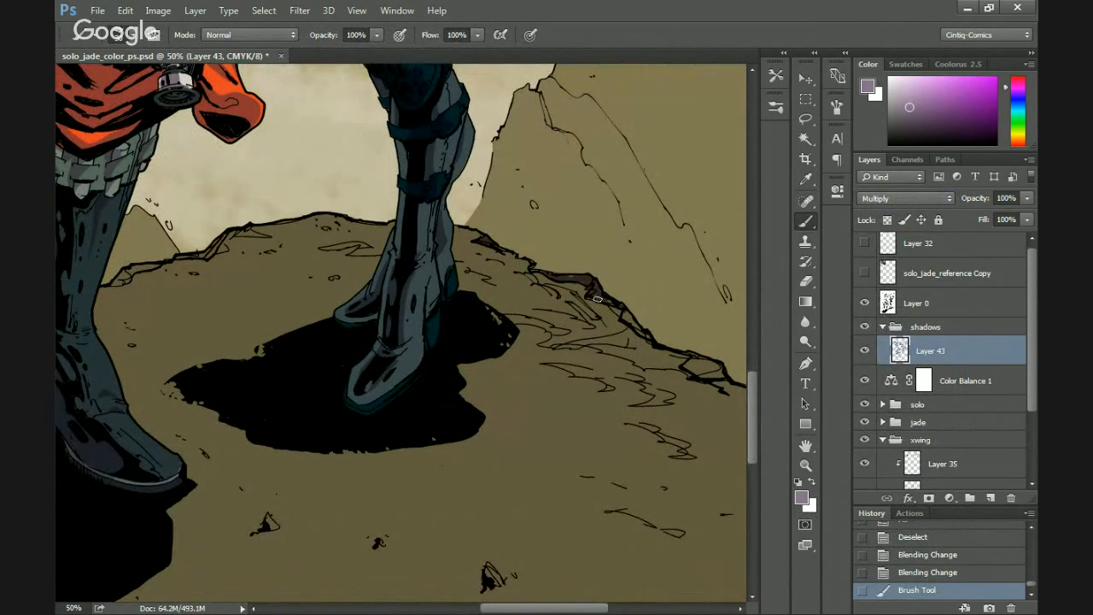
pyautogui.moveTo(597, 292); pyautogui.dragTo(572, 293)
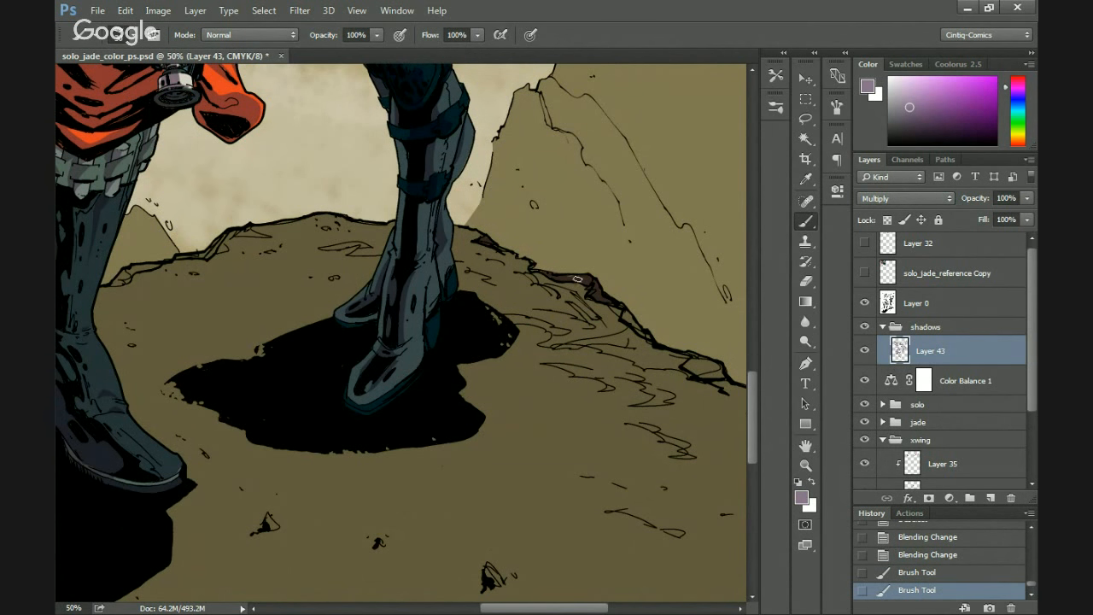
pyautogui.moveTo(590, 292)
pyautogui.mouseDown()
pyautogui.moveTo(696, 378)
pyautogui.moveTo(551, 325)
pyautogui.mouseUp()
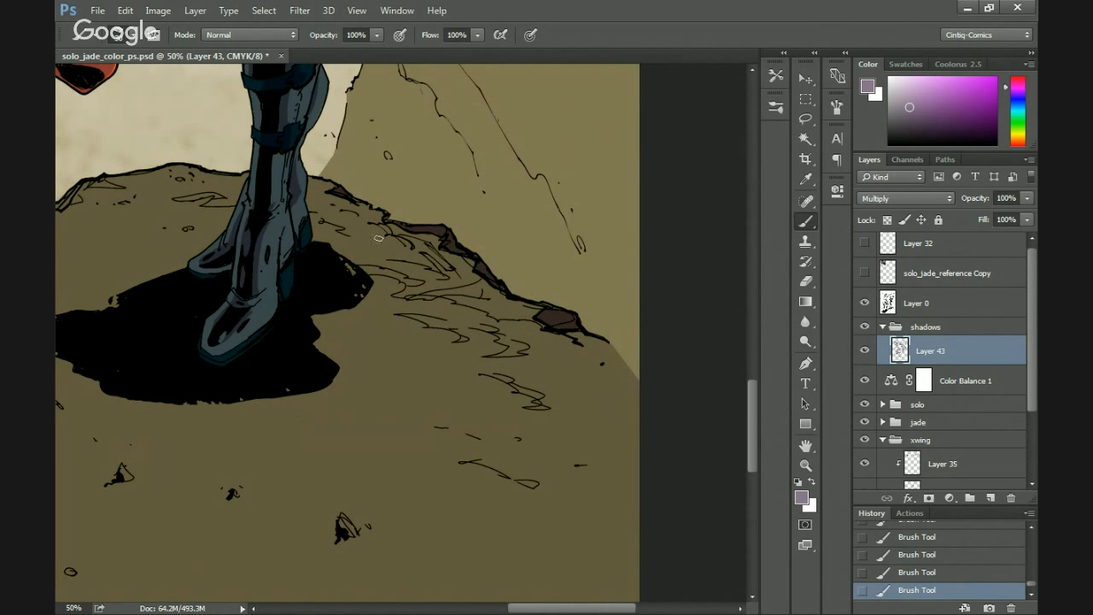
# Lasso jagged shadow shapes following the hatch lines down the slope to the canvas's right edge.
pyautogui.press('l')
pyautogui.moveTo(383, 220)
pyautogui.mouseDown()
pyautogui.moveTo(418, 248)
pyautogui.moveTo(417, 269)
pyautogui.moveTo(452, 279)
pyautogui.moveTo(443, 257)
pyautogui.moveTo(384, 220)
pyautogui.mouseUp()
pyautogui.moveTo(444, 273)
pyautogui.mouseDown()
pyautogui.moveTo(511, 301)
pyautogui.moveTo(440, 295)
pyautogui.moveTo(386, 222)
pyautogui.mouseUp()
pyautogui.moveTo(531, 324)
pyautogui.mouseDown()
pyautogui.moveTo(431, 308)
pyautogui.moveTo(555, 352)
pyautogui.moveTo(523, 365)
pyautogui.moveTo(581, 360)
pyautogui.mouseUp()
pyautogui.moveTo(502, 379)
pyautogui.mouseDown()
pyautogui.moveTo(537, 393)
pyautogui.moveTo(517, 398)
pyautogui.moveTo(472, 375)
pyautogui.mouseUp()
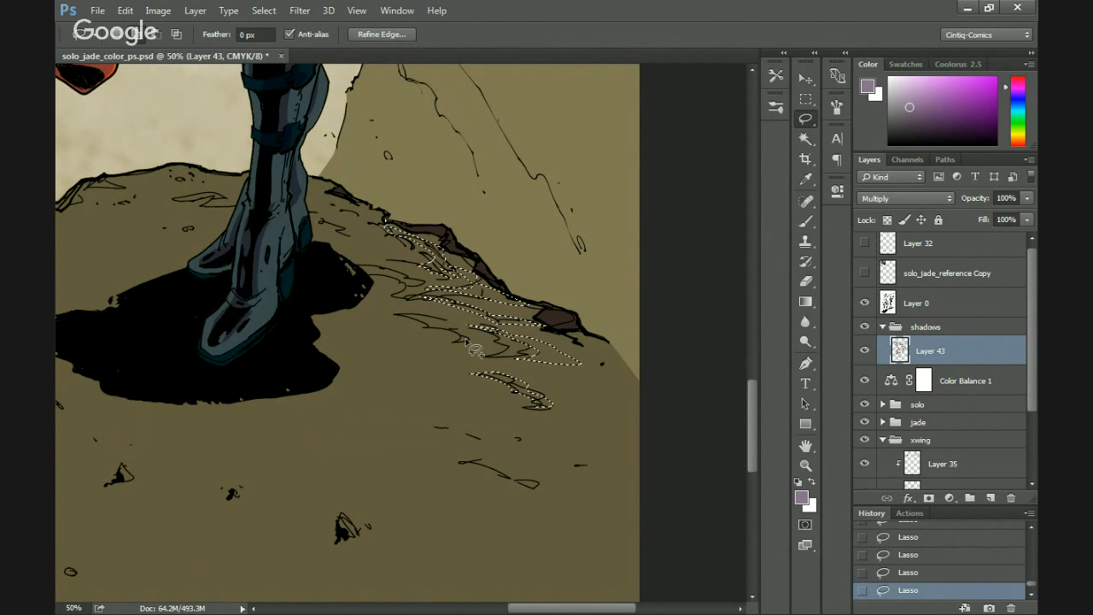
pyautogui.moveTo(434, 326)
pyautogui.mouseDown()
pyautogui.moveTo(416, 304)
pyautogui.moveTo(429, 316)
pyautogui.moveTo(419, 306)
pyautogui.moveTo(452, 312)
pyautogui.moveTo(462, 330)
pyautogui.moveTo(392, 288)
pyautogui.moveTo(421, 276)
pyautogui.moveTo(409, 280)
pyautogui.moveTo(388, 246)
pyautogui.moveTo(399, 251)
pyautogui.moveTo(355, 221)
pyautogui.moveTo(385, 234)
pyautogui.moveTo(374, 220)
pyautogui.moveTo(338, 205)
pyautogui.mouseUp()
pyautogui.moveTo(551, 369)
pyautogui.mouseDown()
pyautogui.moveTo(640, 463)
pyautogui.moveTo(621, 477)
pyautogui.moveTo(620, 516)
pyautogui.moveTo(511, 501)
pyautogui.moveTo(443, 463)
pyautogui.moveTo(628, 506)
pyautogui.moveTo(607, 468)
pyautogui.moveTo(532, 414)
pyautogui.moveTo(574, 385)
pyautogui.mouseUp()
pyautogui.scroll(-3, 396, 350)
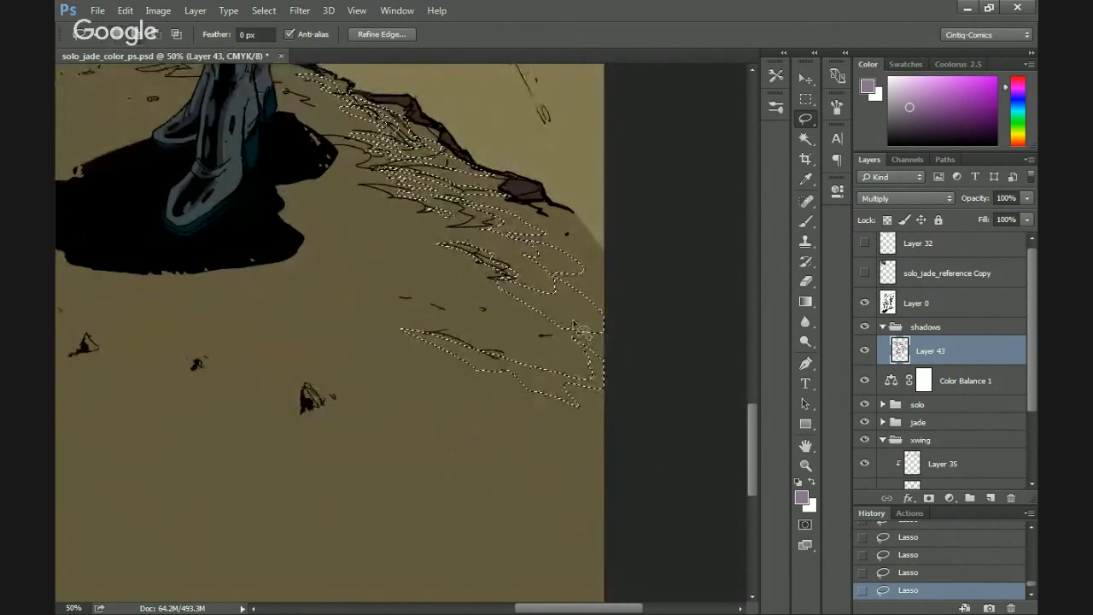
pyautogui.scroll(-2, 391, 219)
pyautogui.hscroll(-2, 391, 220)
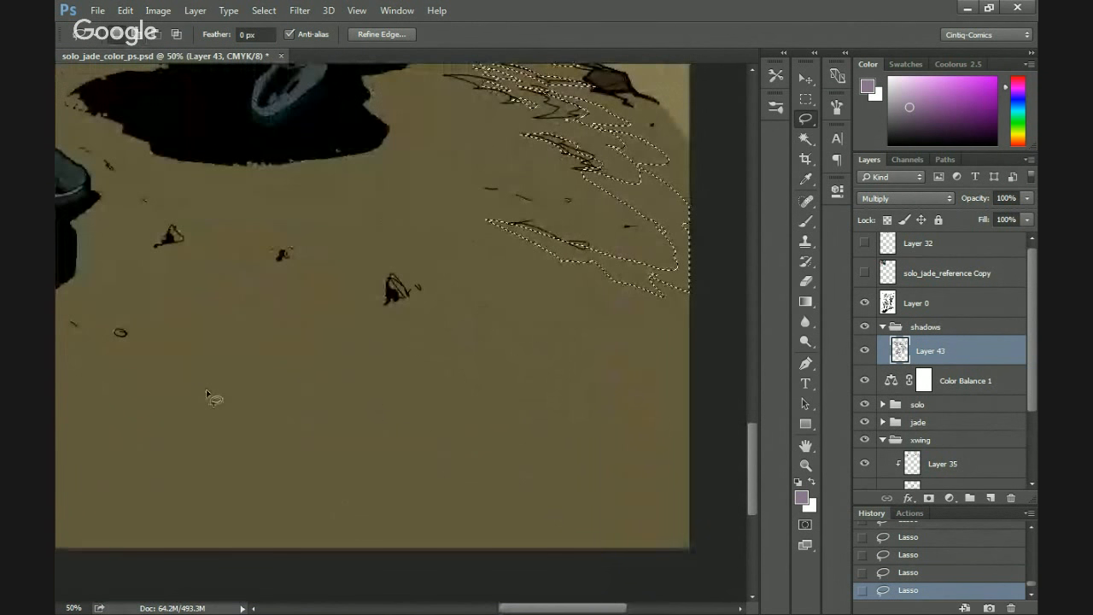
# Extend the lasso selection with jagged shapes along the bottom foreground and up the canvas's left edge.
pyautogui.hotkey('ctrl', '-')
pyautogui.hotkey('ctrl', '-')
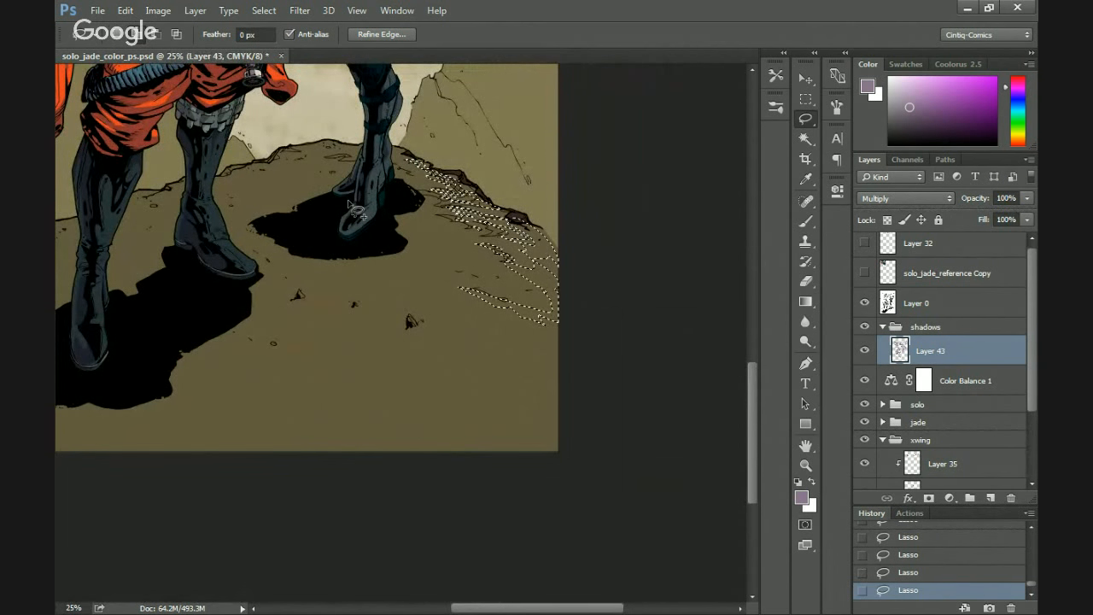
pyautogui.moveTo(569, 359)
pyautogui.mouseDown()
pyautogui.moveTo(445, 330)
pyautogui.moveTo(498, 395)
pyautogui.moveTo(469, 405)
pyautogui.moveTo(435, 391)
pyautogui.moveTo(420, 401)
pyautogui.moveTo(420, 428)
pyautogui.moveTo(303, 413)
pyautogui.moveTo(499, 507)
pyautogui.mouseUp()
pyautogui.moveTo(277, 456); pyautogui.dragTo(437, 459)
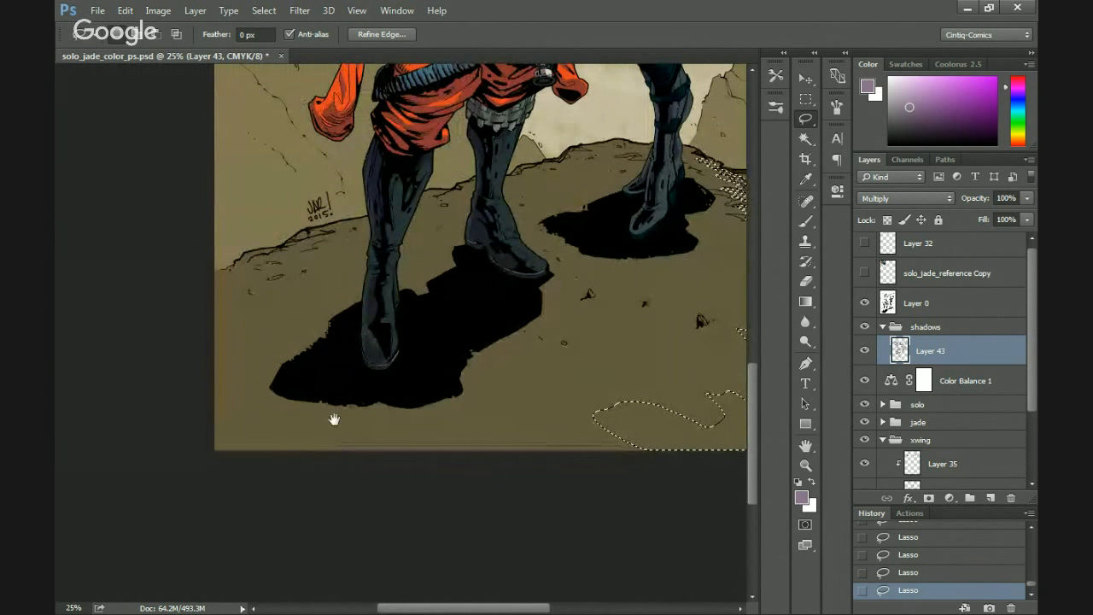
pyautogui.moveTo(322, 427)
pyautogui.mouseDown()
pyautogui.moveTo(276, 532)
pyautogui.moveTo(354, 500)
pyautogui.moveTo(325, 521)
pyautogui.moveTo(303, 451)
pyautogui.moveTo(402, 317)
pyautogui.mouseUp()
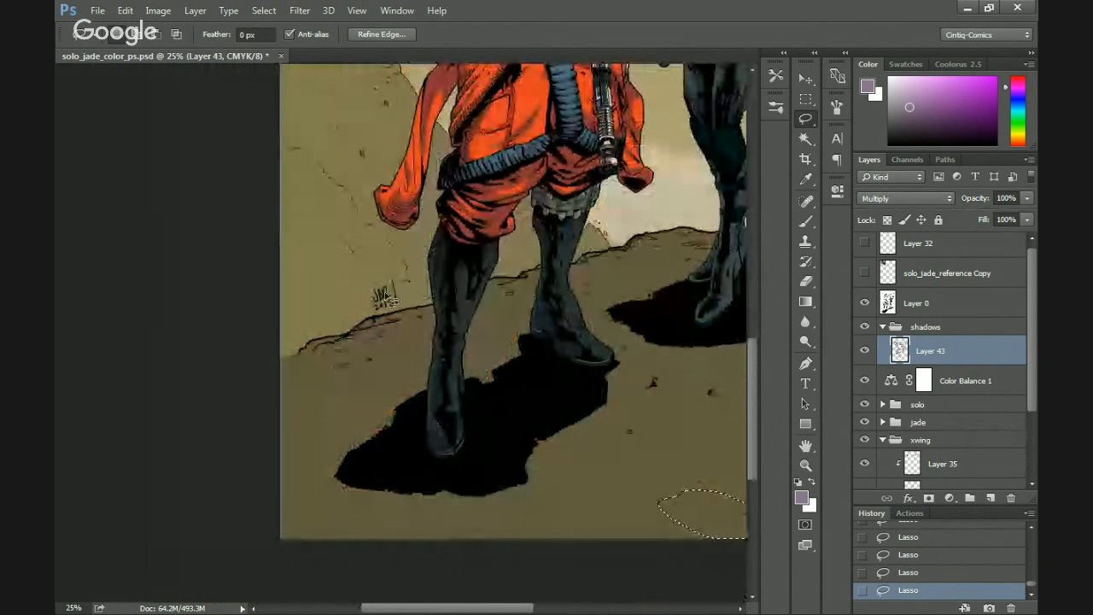
pyautogui.moveTo(481, 488); pyautogui.dragTo(272, 467)
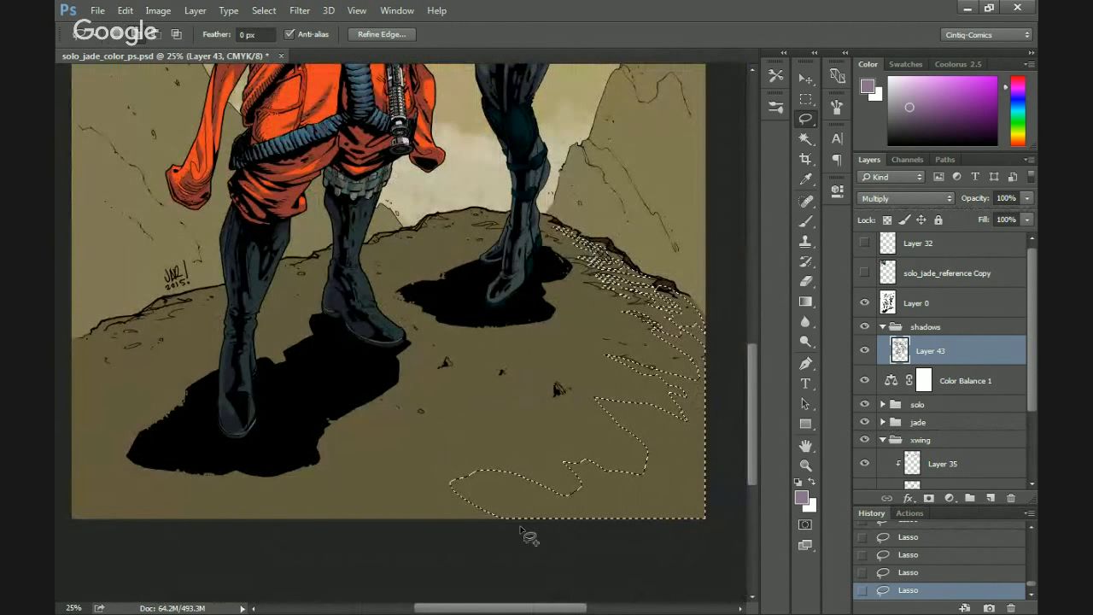
pyautogui.moveTo(525, 532)
pyautogui.mouseDown()
pyautogui.moveTo(447, 470)
pyautogui.moveTo(413, 474)
pyautogui.moveTo(372, 514)
pyautogui.moveTo(327, 502)
pyautogui.moveTo(294, 476)
pyautogui.moveTo(254, 496)
pyautogui.moveTo(223, 489)
pyautogui.moveTo(179, 538)
pyautogui.moveTo(491, 536)
pyautogui.moveTo(175, 504)
pyautogui.moveTo(459, 487)
pyautogui.moveTo(424, 467)
pyautogui.moveTo(435, 425)
pyautogui.moveTo(395, 414)
pyautogui.moveTo(352, 527)
pyautogui.moveTo(409, 365)
pyautogui.moveTo(329, 413)
pyautogui.moveTo(326, 465)
pyautogui.mouseUp()
pyautogui.moveTo(397, 342)
pyautogui.mouseDown()
pyautogui.moveTo(360, 366)
pyautogui.moveTo(395, 322)
pyautogui.moveTo(346, 338)
pyautogui.moveTo(312, 408)
pyautogui.mouseUp()
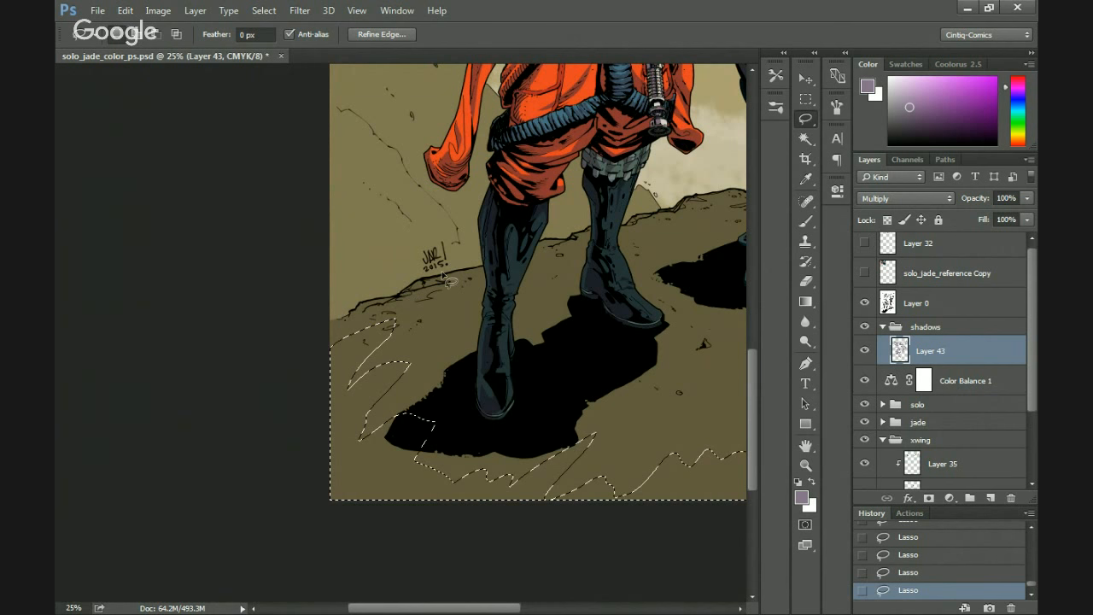
# Add thin slivers below the ridge line to the selection, fill it all with the purple-grey shadow colour, and deselect.
pyautogui.moveTo(412, 292)
pyautogui.mouseDown()
pyautogui.moveTo(376, 354)
pyautogui.moveTo(309, 371)
pyautogui.moveTo(305, 352)
pyautogui.moveTo(345, 345)
pyautogui.moveTo(300, 357)
pyautogui.moveTo(267, 388)
pyautogui.moveTo(359, 335)
pyautogui.moveTo(329, 380)
pyautogui.mouseUp()
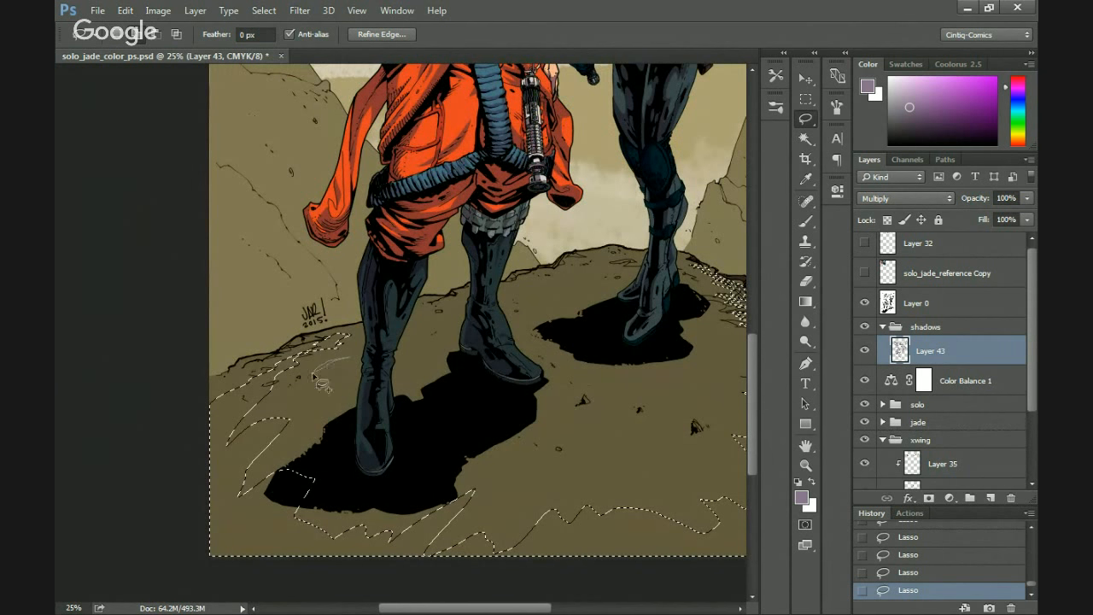
pyautogui.moveTo(419, 338); pyautogui.dragTo(539, 285)
pyautogui.hotkey('alt', 'BackSpace')
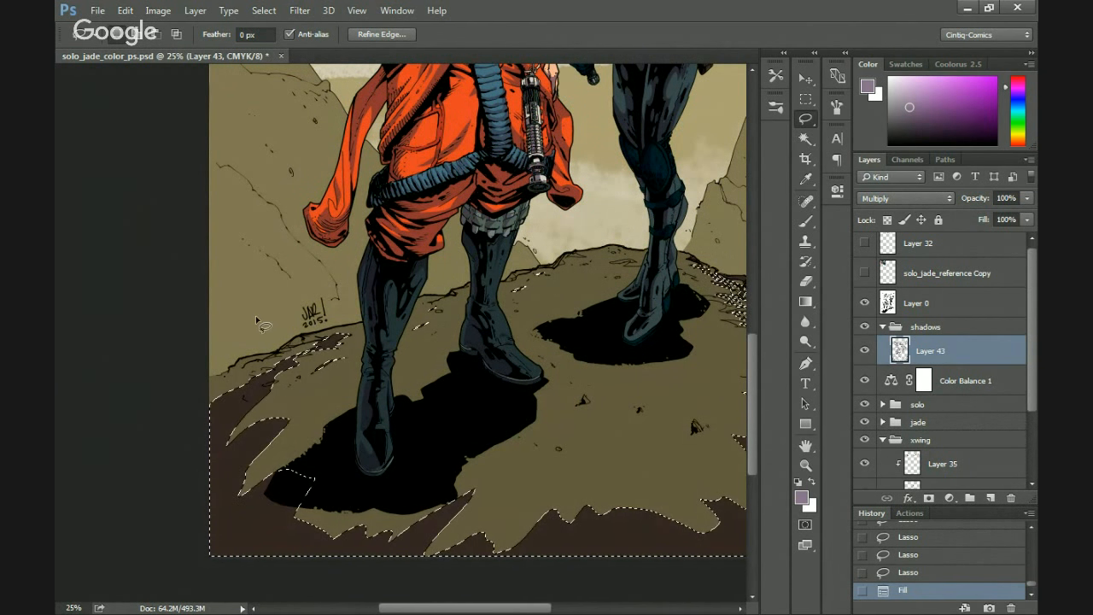
pyautogui.hotkey('ctrl', 'd')
pyautogui.moveTo(320, 384); pyautogui.dragTo(202, 410)
# Create a new blank document and add an empty layer above its background.
pyautogui.click(97, 10)
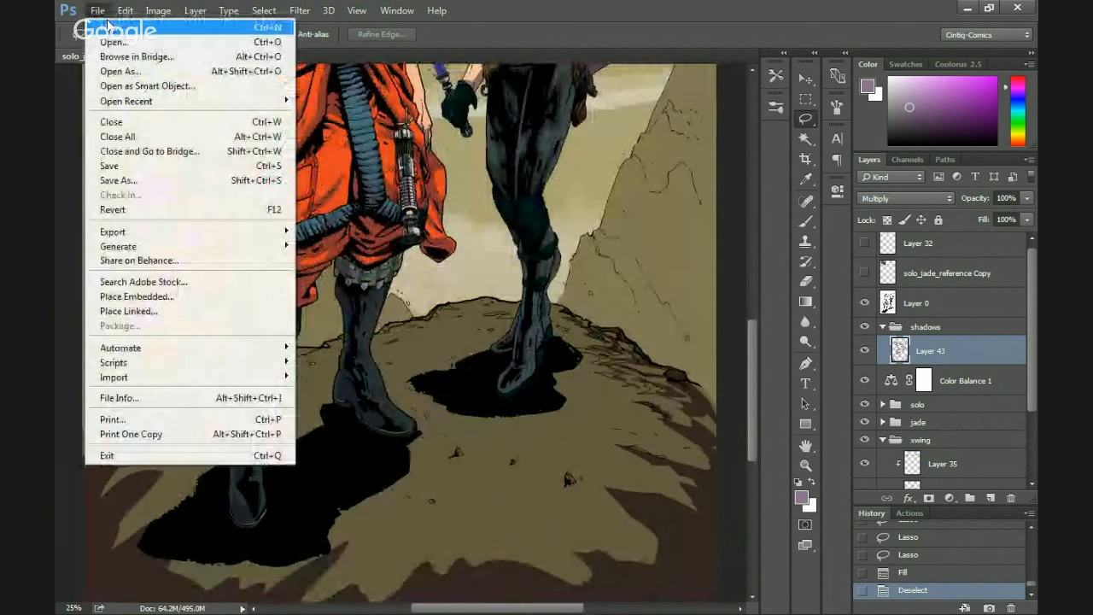
pyautogui.click(120, 26)
pyautogui.press('Return')
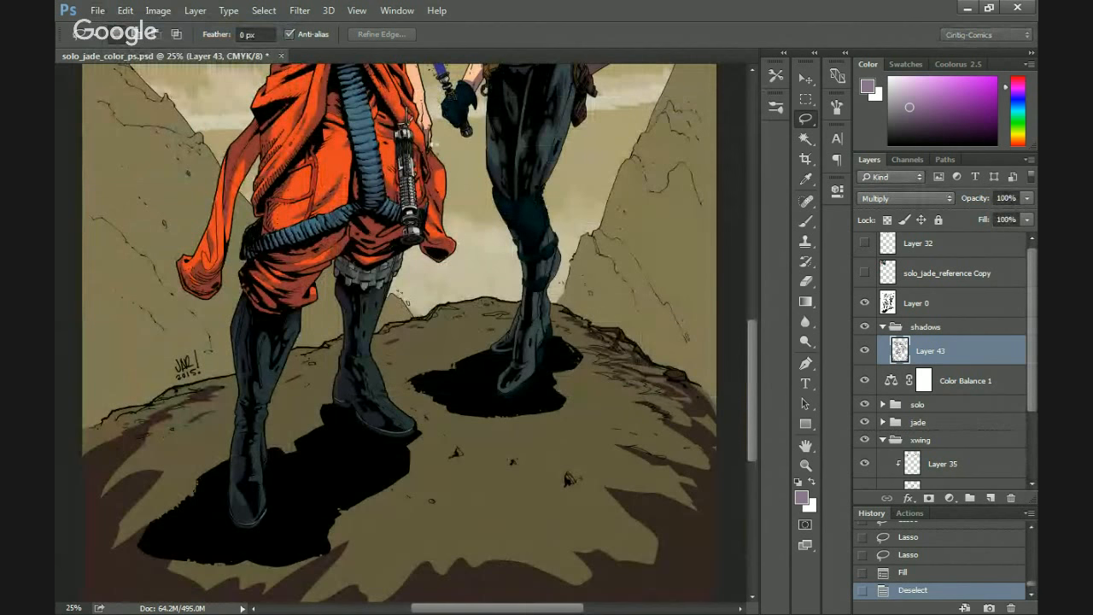
pyautogui.hotkey('ctrl', 'shift', 'alt', 'n')
# Set the Brush tool to black and draw a short test squiggle on the new layer.
pyautogui.scroll(3, 413, 222)
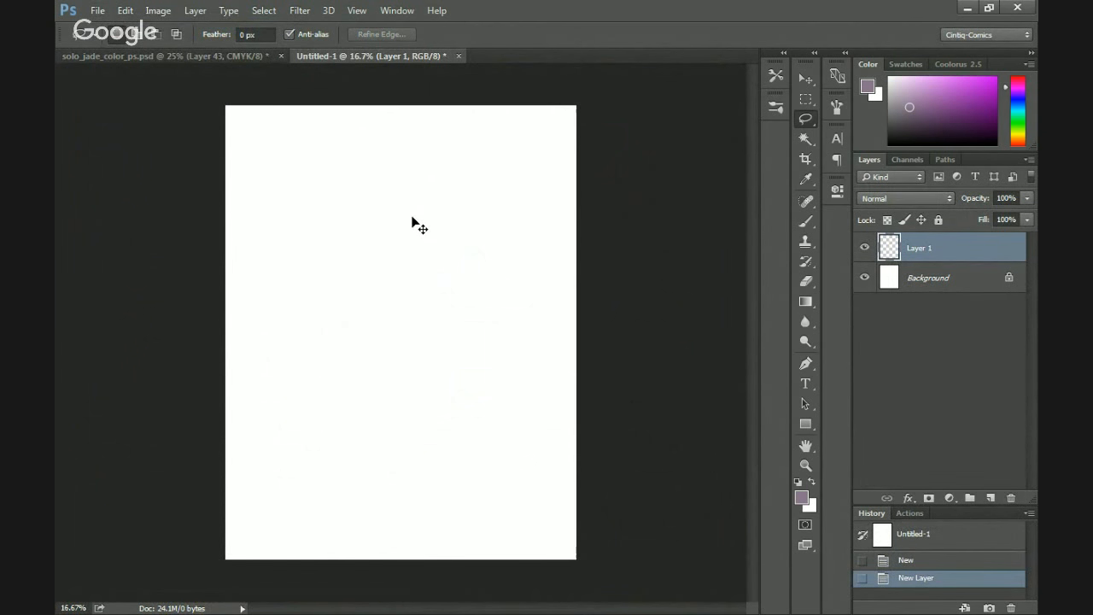
pyautogui.press('x')
pyautogui.press('b')
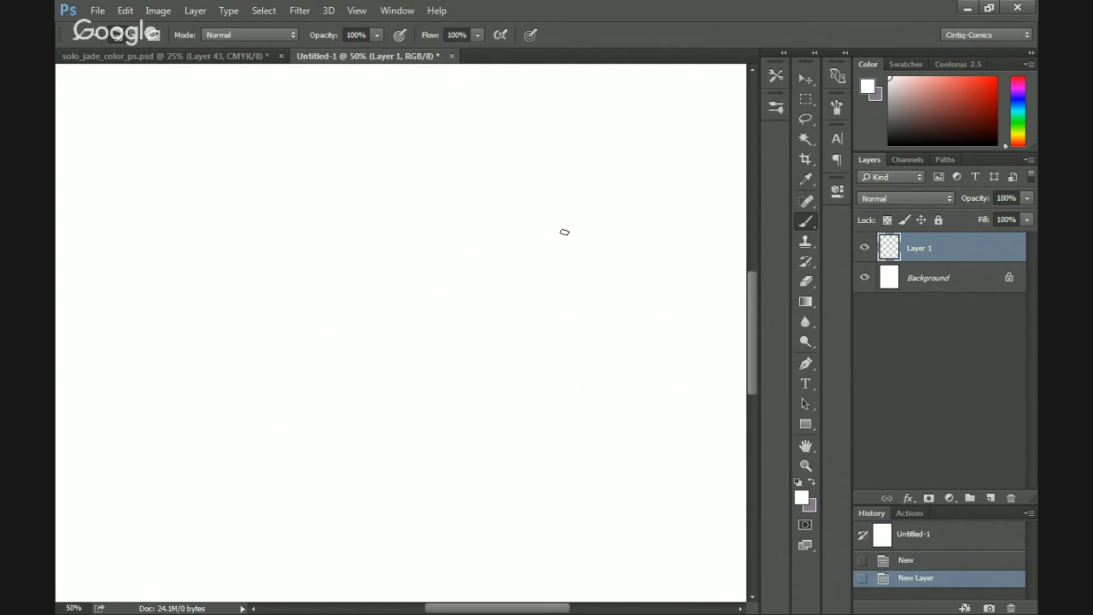
pyautogui.press('d')
pyautogui.moveTo(725, 222); pyautogui.dragTo(376, 502)
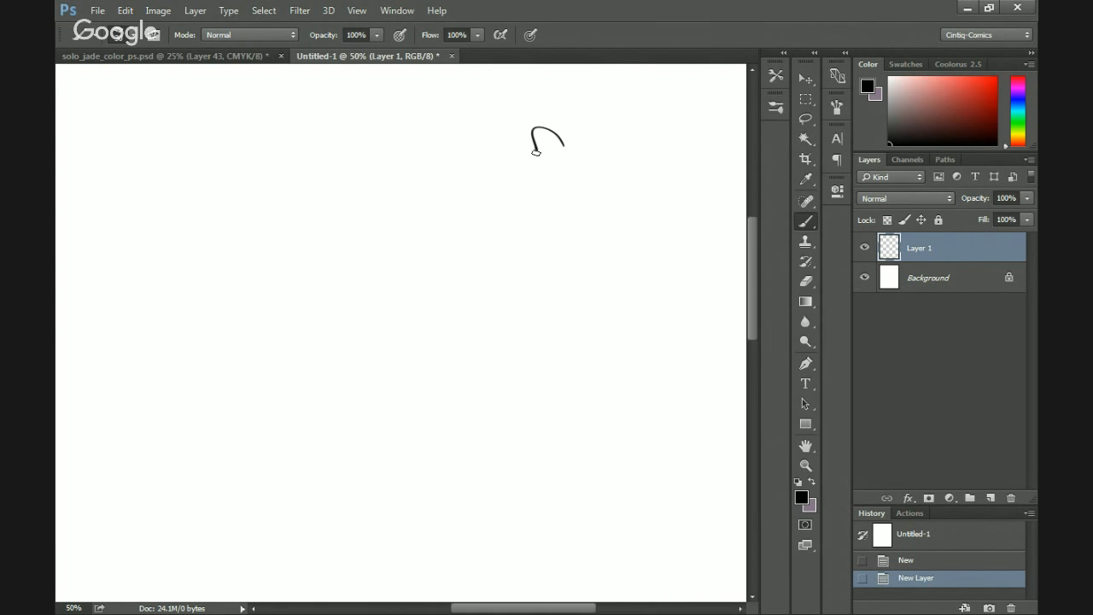
pyautogui.moveTo(536, 151)
pyautogui.mouseDown()
pyautogui.moveTo(503, 196)
pyautogui.moveTo(466, 288)
pyautogui.moveTo(566, 247)
pyautogui.moveTo(508, 226)
pyautogui.mouseUp()
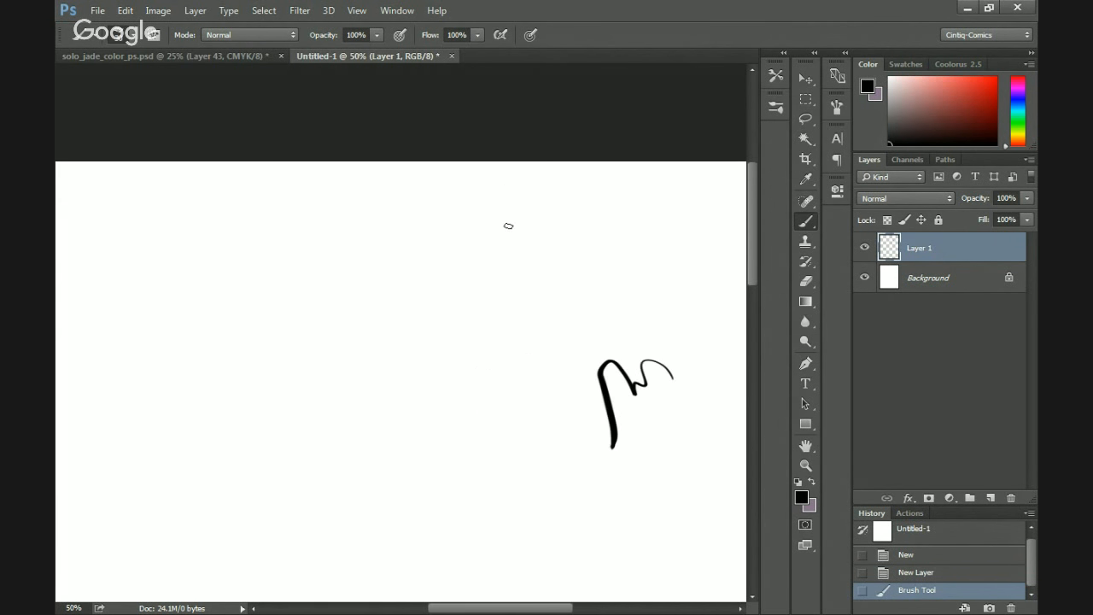
# Sketch an egg-shaped torso with arched lower curves, a vertical contour line and a flattened ellipse across its upper end.
pyautogui.hotkey('ctrl', '1')
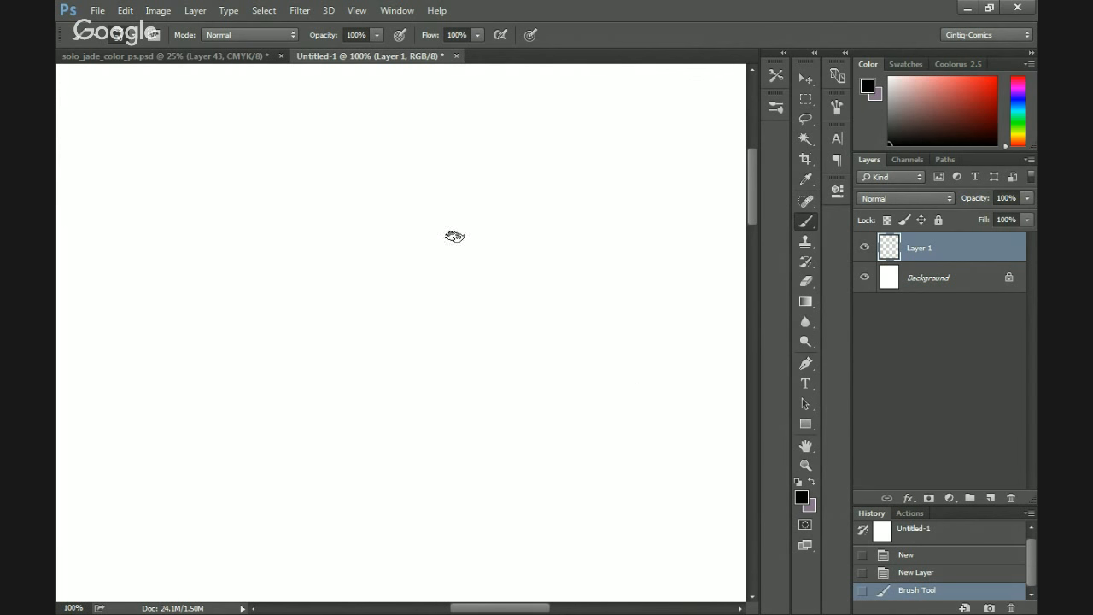
pyautogui.scroll(2, 440, 314)
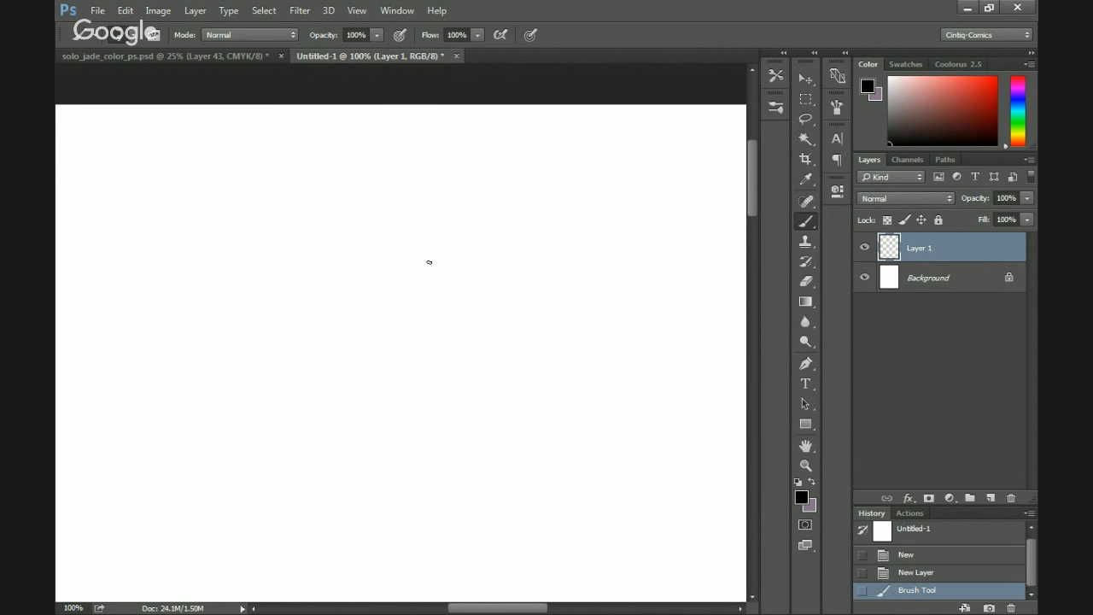
pyautogui.moveTo(442, 241); pyautogui.dragTo(457, 224)
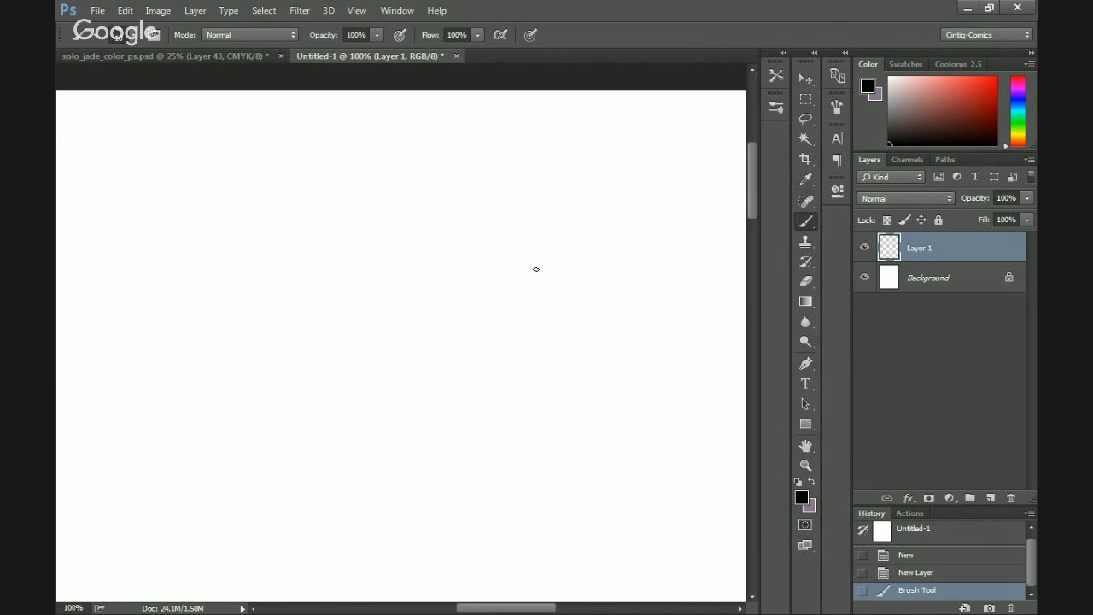
pyautogui.moveTo(536, 269)
pyautogui.mouseDown()
pyautogui.moveTo(476, 372)
pyautogui.moveTo(469, 200)
pyautogui.moveTo(519, 305)
pyautogui.mouseUp()
pyautogui.moveTo(446, 333)
pyautogui.mouseDown()
pyautogui.moveTo(488, 356)
pyautogui.moveTo(498, 350)
pyautogui.mouseUp()
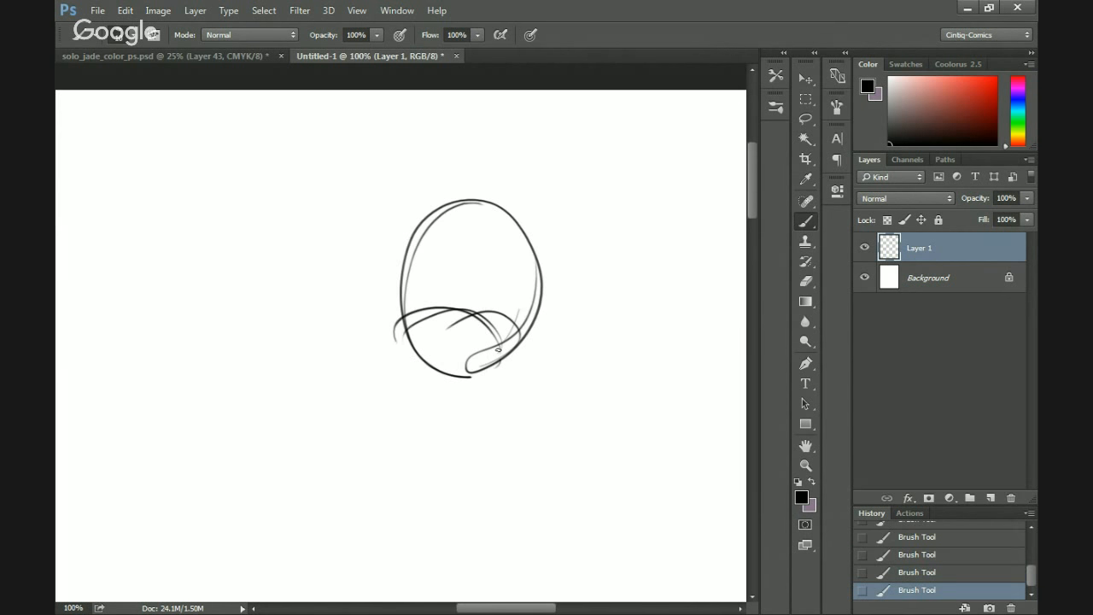
pyautogui.moveTo(386, 338); pyautogui.dragTo(480, 372)
pyautogui.moveTo(466, 203)
pyautogui.mouseDown()
pyautogui.moveTo(441, 336)
pyautogui.moveTo(436, 295)
pyautogui.moveTo(490, 205)
pyautogui.moveTo(513, 220)
pyautogui.mouseUp()
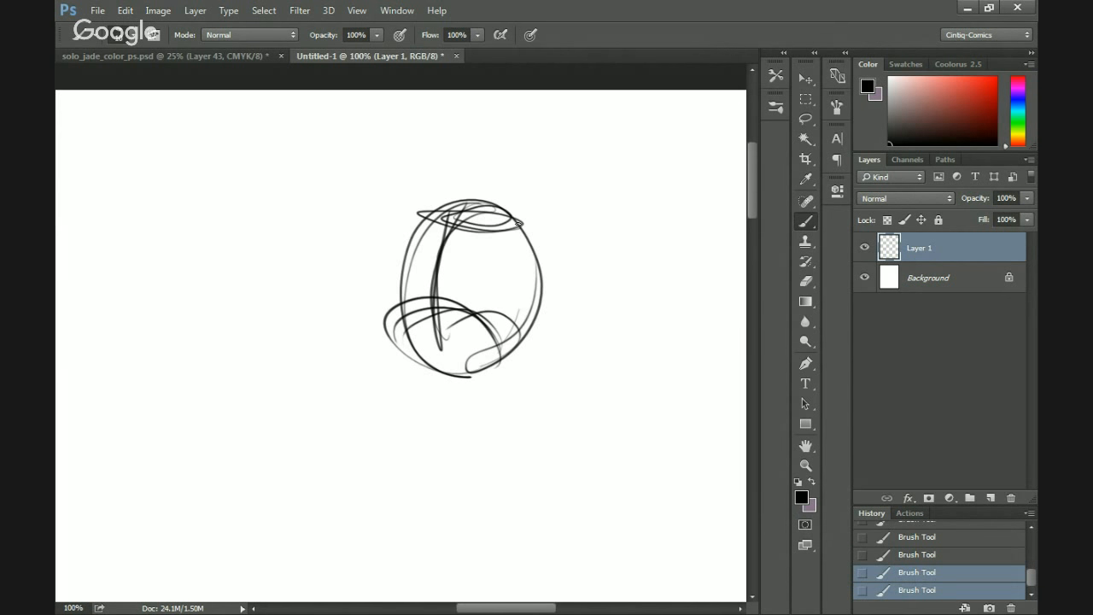
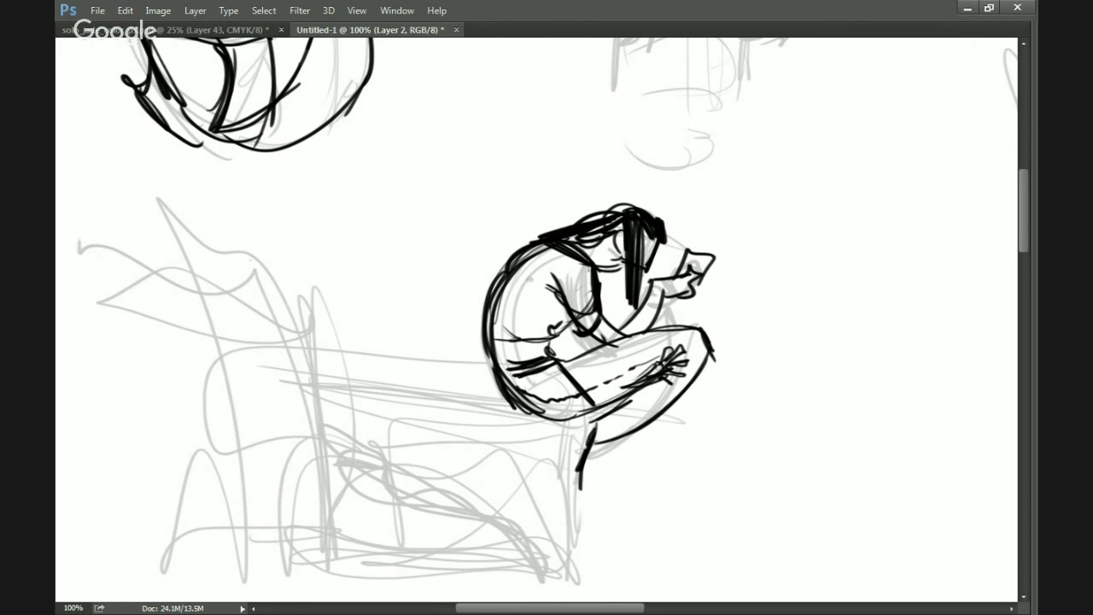
# Draw a diagonal strap with a box-shaped bag on the crouching figure and darken the ledge beneath it.
pyautogui.moveTo(584, 263)
pyautogui.mouseDown()
pyautogui.moveTo(493, 369)
pyautogui.moveTo(454, 346)
pyautogui.mouseUp()
pyautogui.moveTo(528, 349)
pyautogui.mouseDown()
pyautogui.moveTo(512, 398)
pyautogui.moveTo(458, 347)
pyautogui.moveTo(523, 357)
pyautogui.moveTo(475, 393)
pyautogui.moveTo(567, 523)
pyautogui.mouseUp()
# Draw three slanted direction strokes descending toward the crouching figure's raised hands and knee.
pyautogui.moveTo(304, 369); pyautogui.dragTo(266, 440)
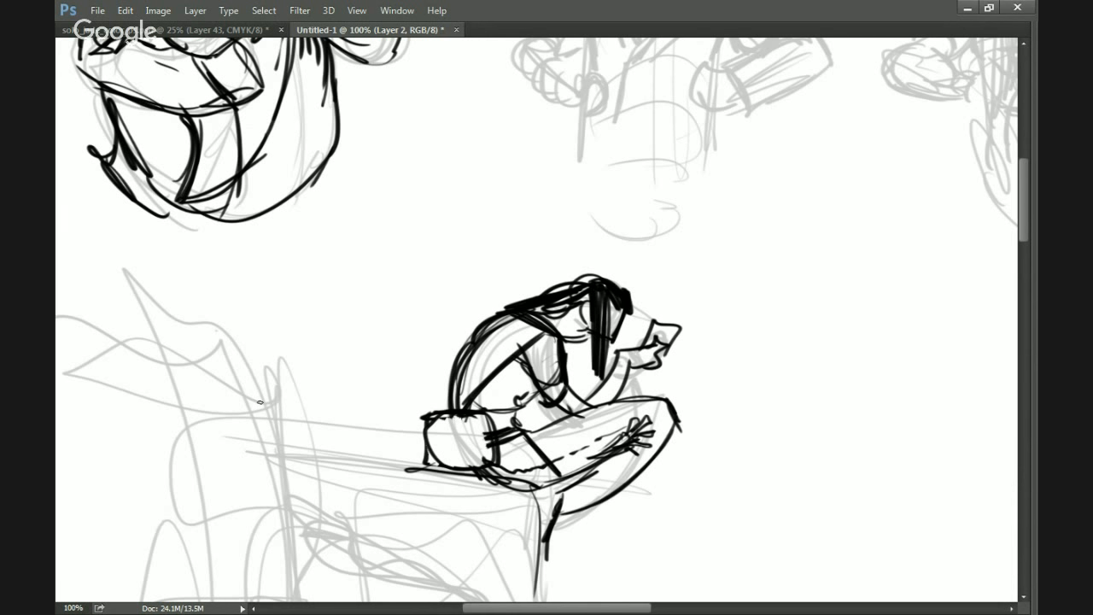
pyautogui.moveTo(673, 287); pyautogui.dragTo(701, 243)
pyautogui.moveTo(698, 316); pyautogui.dragTo(732, 268)
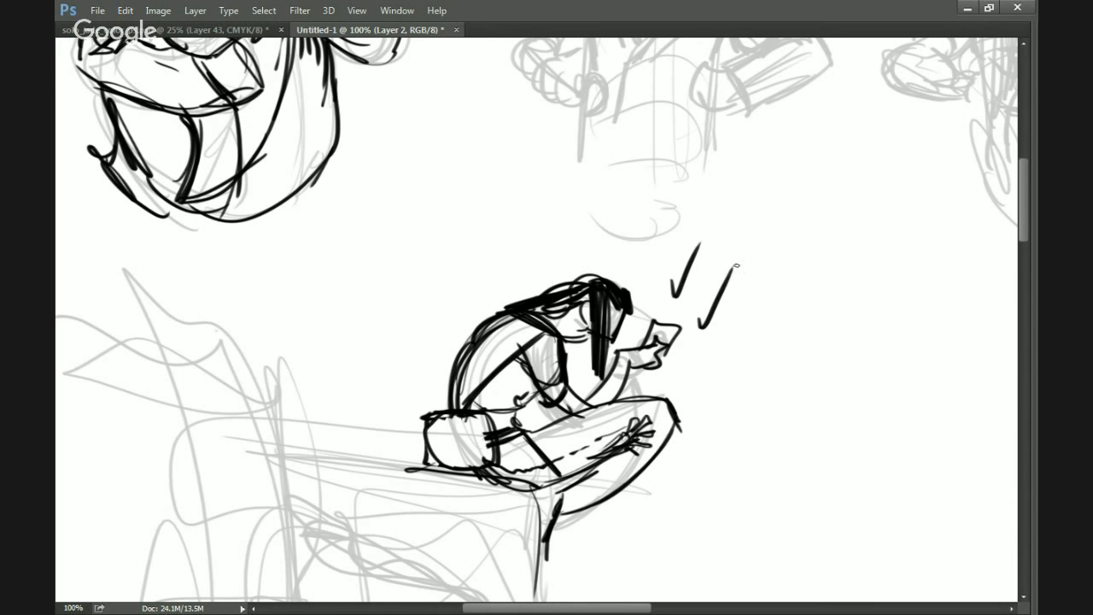
pyautogui.moveTo(708, 378); pyautogui.dragTo(751, 317)
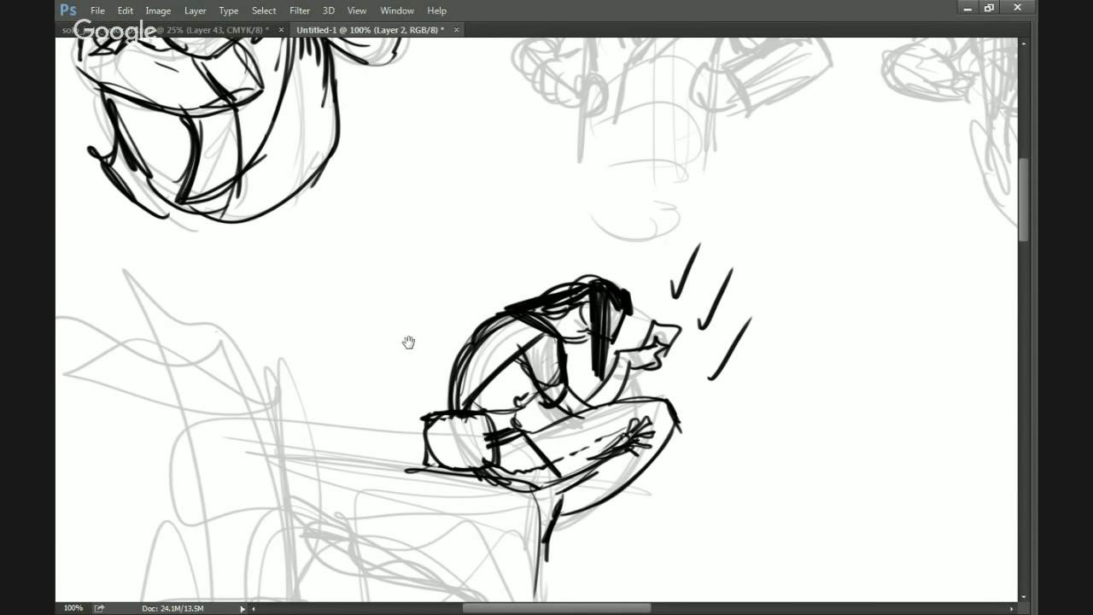
# Draw a long hooked curve with an ellipse around its peak over the hanging cloth of the second coat torso study.
pyautogui.moveTo(408, 341)
pyautogui.mouseDown()
pyautogui.moveTo(326, 507)
pyautogui.moveTo(32, 477)
pyautogui.mouseUp()
pyautogui.moveTo(613, 257); pyautogui.dragTo(590, 368)
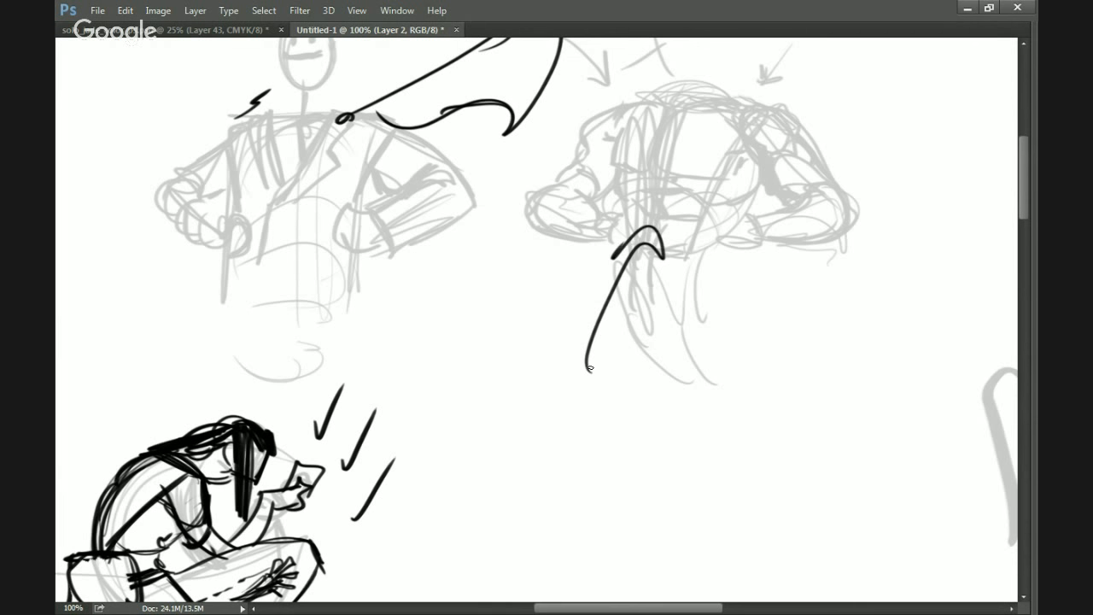
pyautogui.moveTo(634, 230); pyautogui.dragTo(659, 253)
pyautogui.moveTo(321, 390)
pyautogui.mouseDown()
pyautogui.moveTo(369, 357)
pyautogui.moveTo(481, 222)
pyautogui.mouseUp()
pyautogui.moveTo(329, 270); pyautogui.dragTo(491, 279)
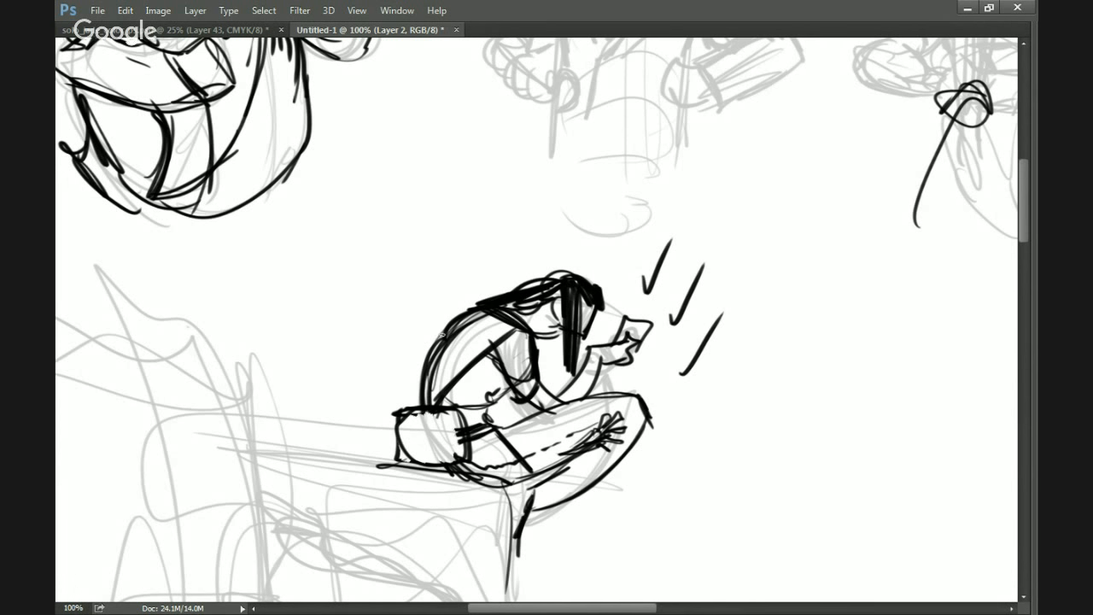
# Close the Untitled-1 sketch document without saving its changes.
pyautogui.click(456, 30)
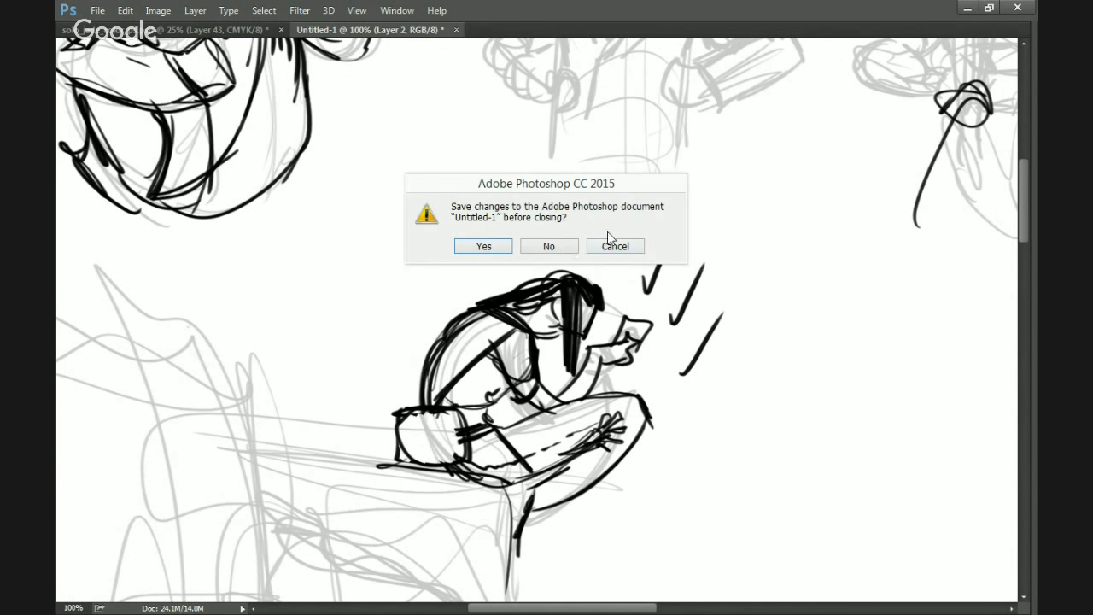
pyautogui.click(550, 245)
# Examine the two-figure illustration from the faces and spacecraft down to the boots and cast shadows on the ground.
pyautogui.scroll(8, 449, 307)
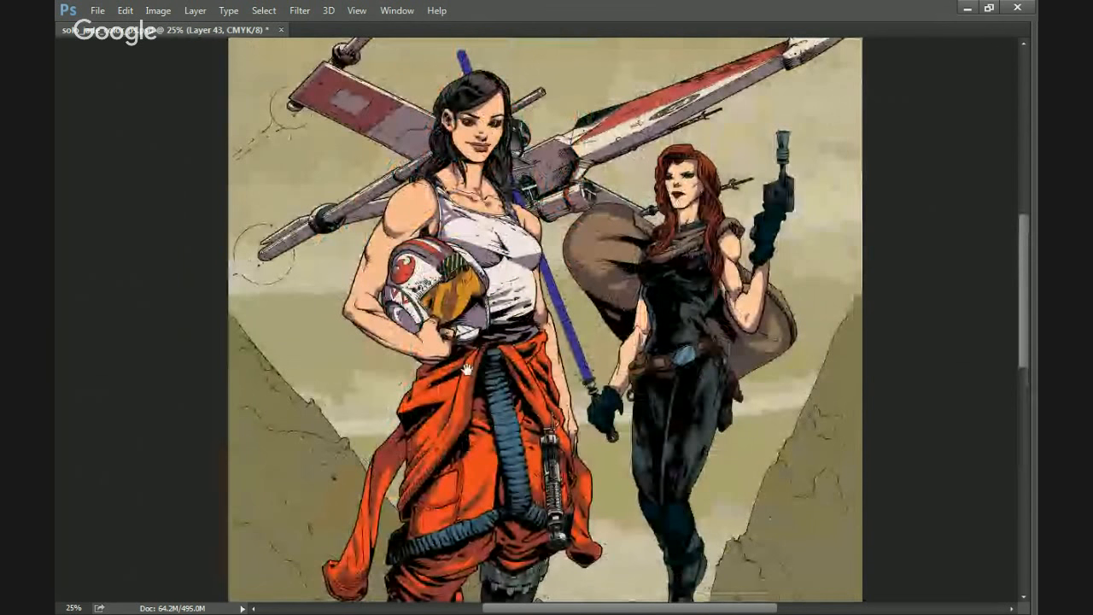
pyautogui.moveTo(467, 369); pyautogui.dragTo(415, 322)
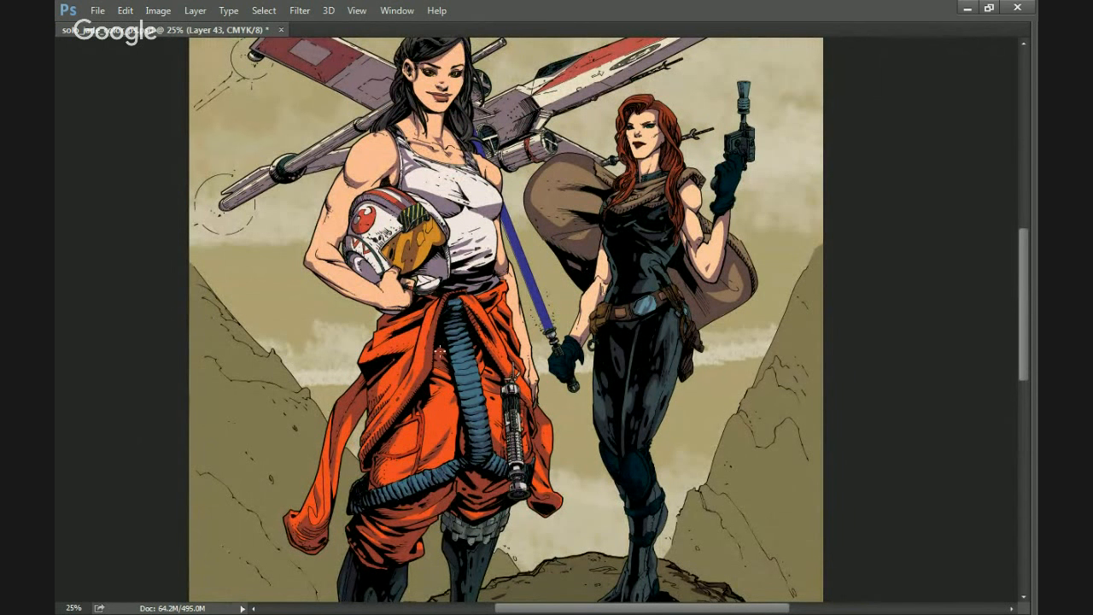
pyautogui.moveTo(438, 352); pyautogui.dragTo(440, 252)
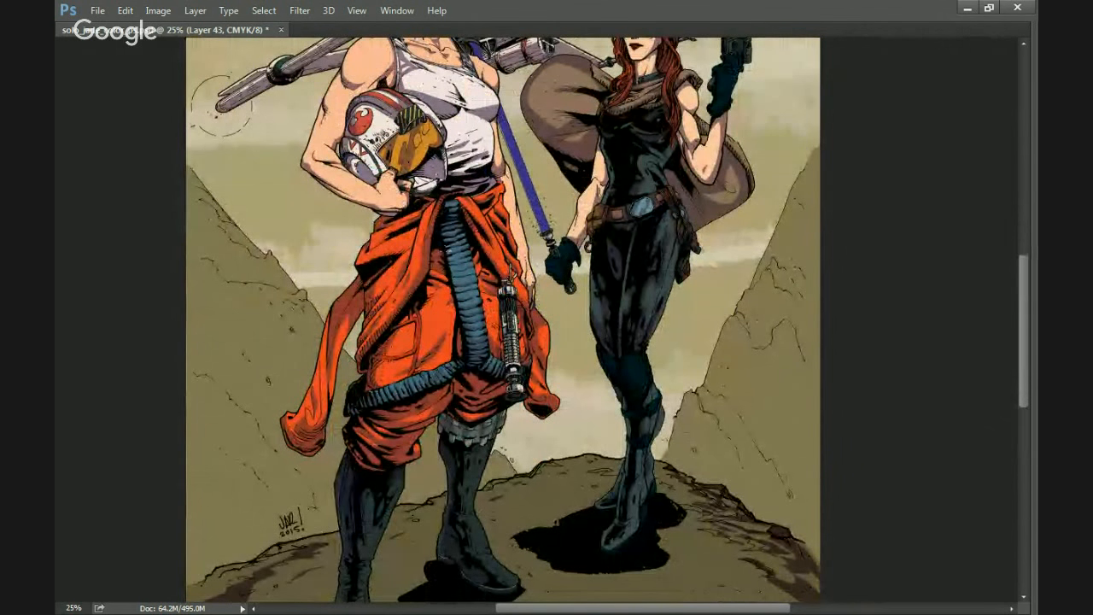
pyautogui.moveTo(421, 345)
pyautogui.mouseDown()
pyautogui.moveTo(449, 279)
pyautogui.moveTo(431, 354)
pyautogui.mouseUp()
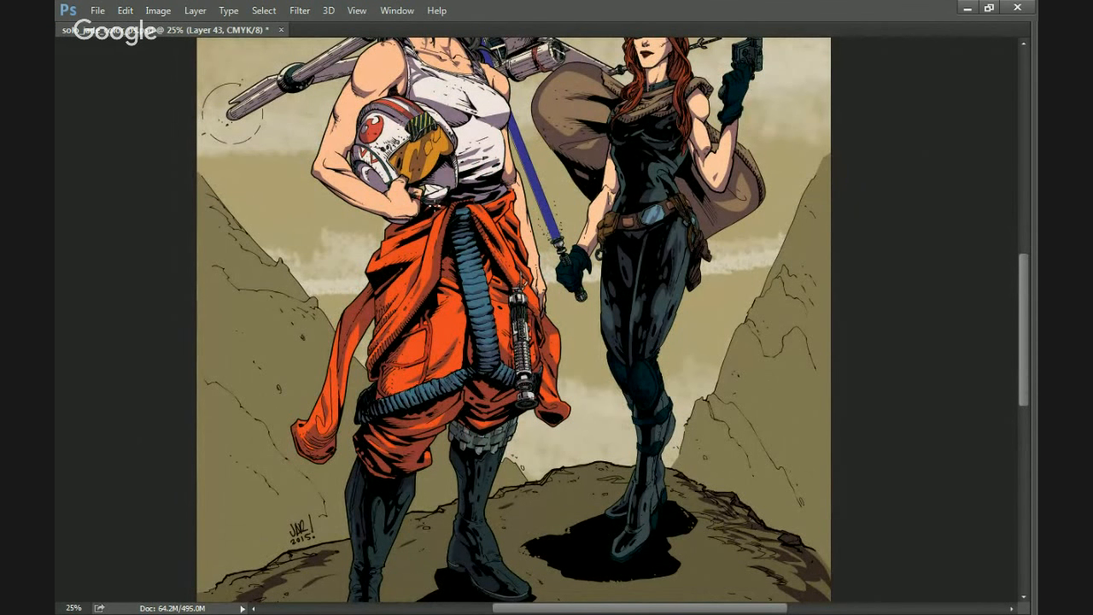
pyautogui.scroll(3, 474, 311)
pyautogui.hscroll(2, 474, 311)
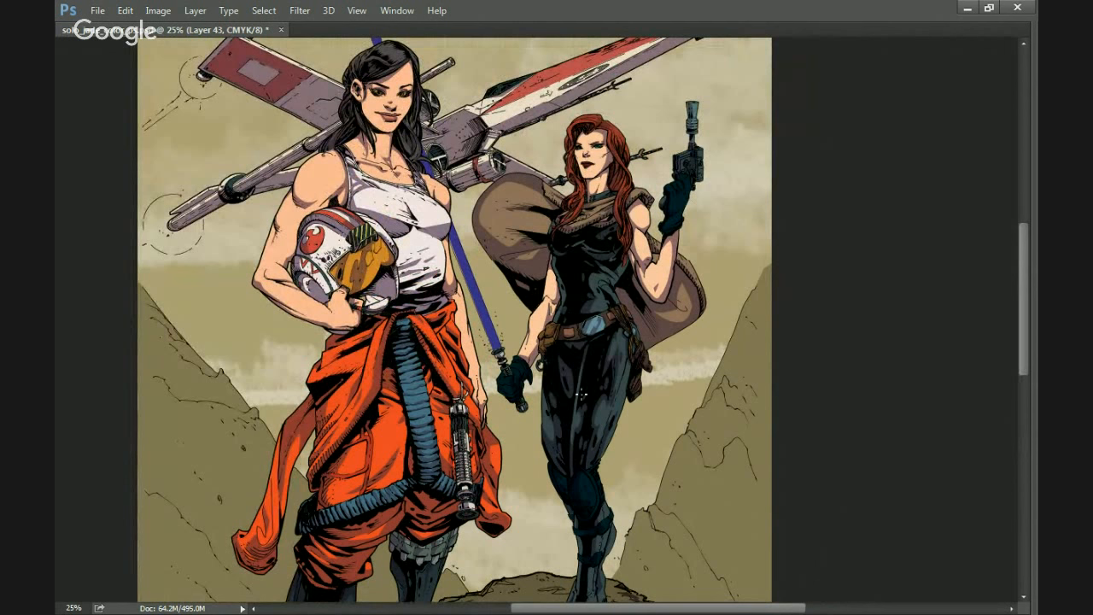
pyautogui.scroll(-2, 575, 483)
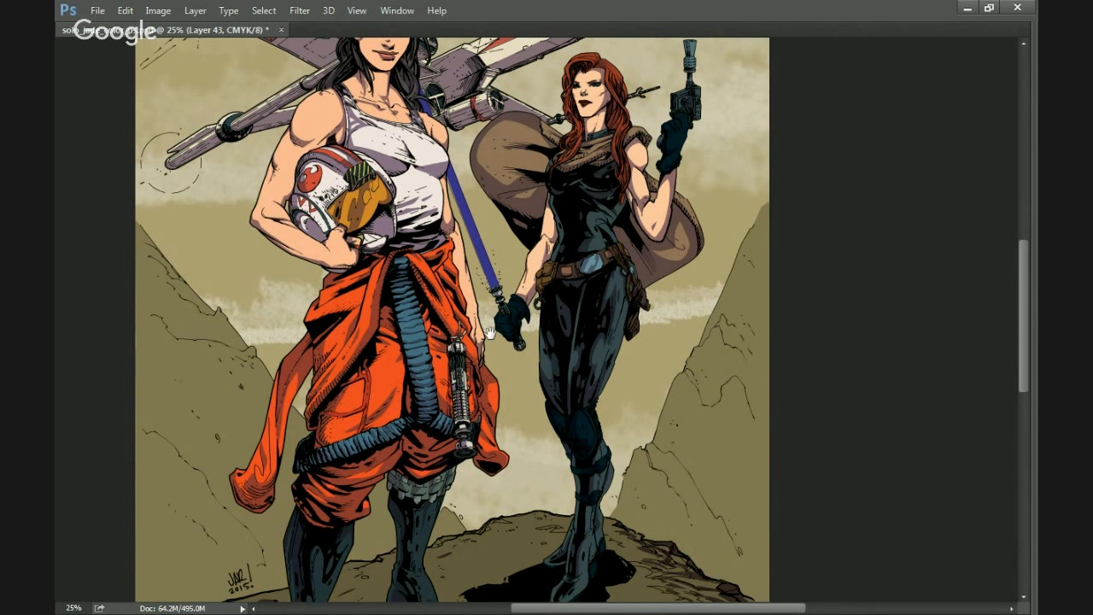
pyautogui.scroll(5, 460, 423)
pyautogui.moveTo(460, 424); pyautogui.dragTo(479, 274)
# Restore the hidden panels, swap the brush colour to muted purple, and try a zigzag test stroke on the foreground ground.
pyautogui.press('Tab')
pyautogui.moveTo(375, 301); pyautogui.dragTo(374, 365)
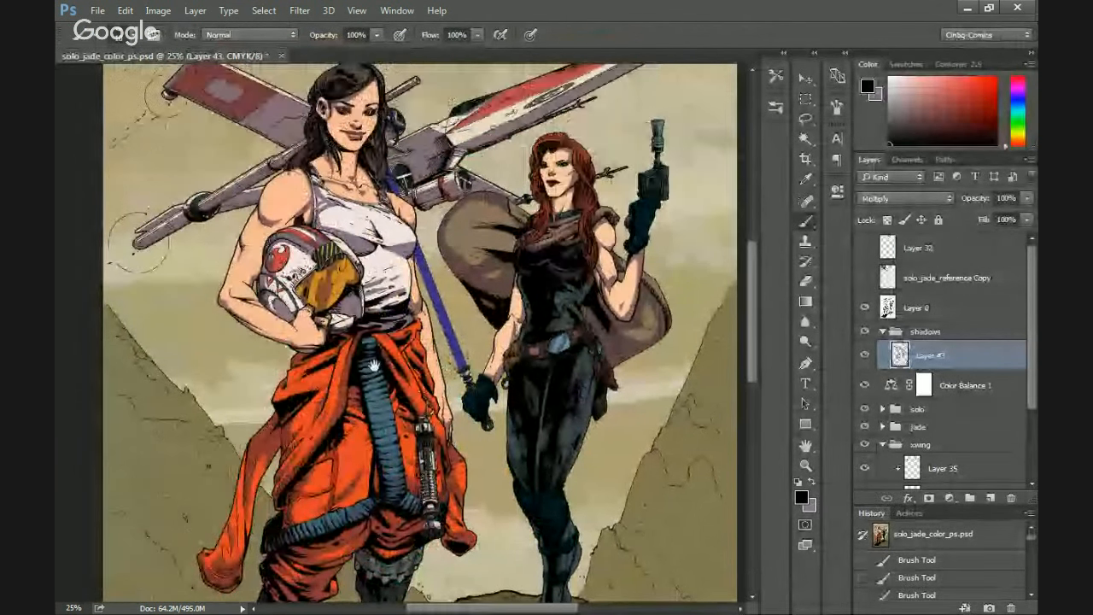
pyautogui.scroll(1, 374, 366)
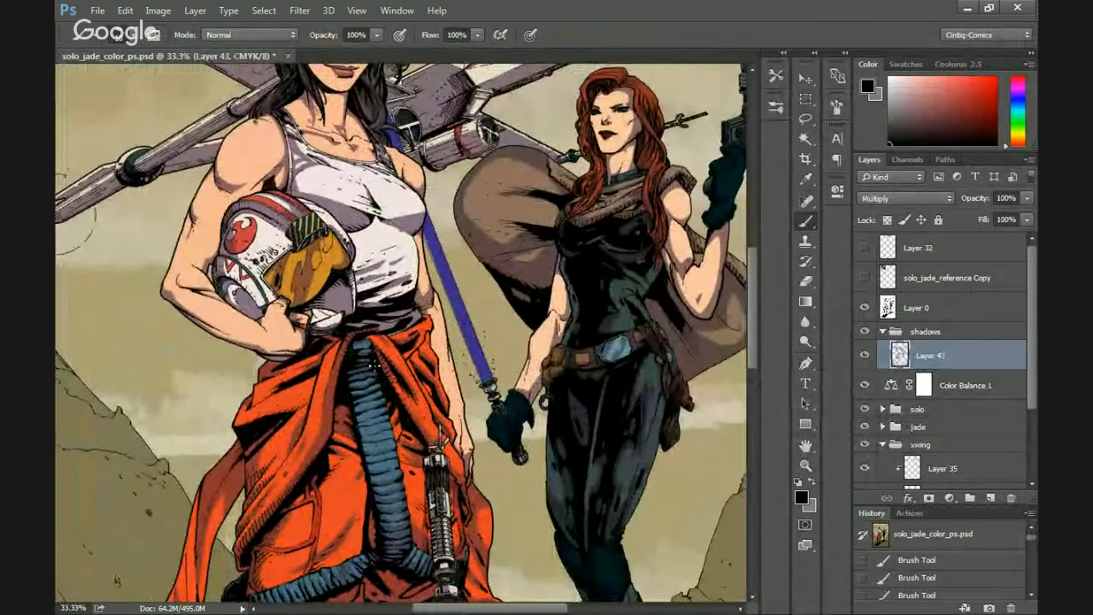
pyautogui.moveTo(491, 168); pyautogui.dragTo(372, 219)
pyautogui.moveTo(384, 376); pyautogui.dragTo(384, 303)
pyautogui.moveTo(383, 549); pyautogui.dragTo(383, 215)
pyautogui.moveTo(399, 505); pyautogui.dragTo(398, 396)
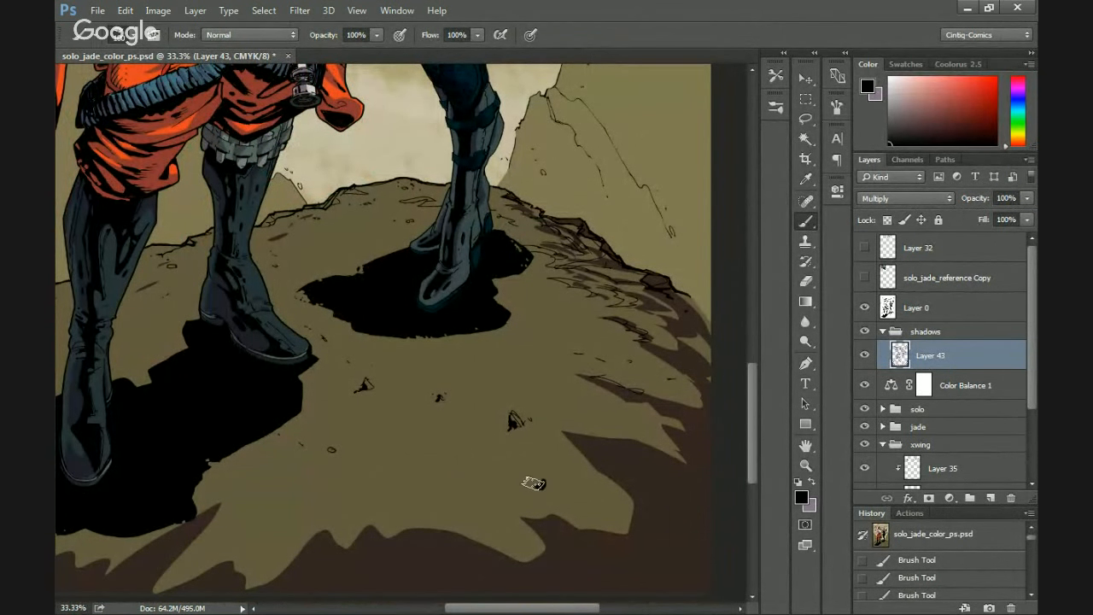
pyautogui.moveTo(534, 485)
pyautogui.mouseDown()
pyautogui.moveTo(497, 482)
pyautogui.moveTo(516, 490)
pyautogui.moveTo(493, 492)
pyautogui.mouseUp()
pyautogui.hotkey('ctrl', 'z')
pyautogui.press('x')
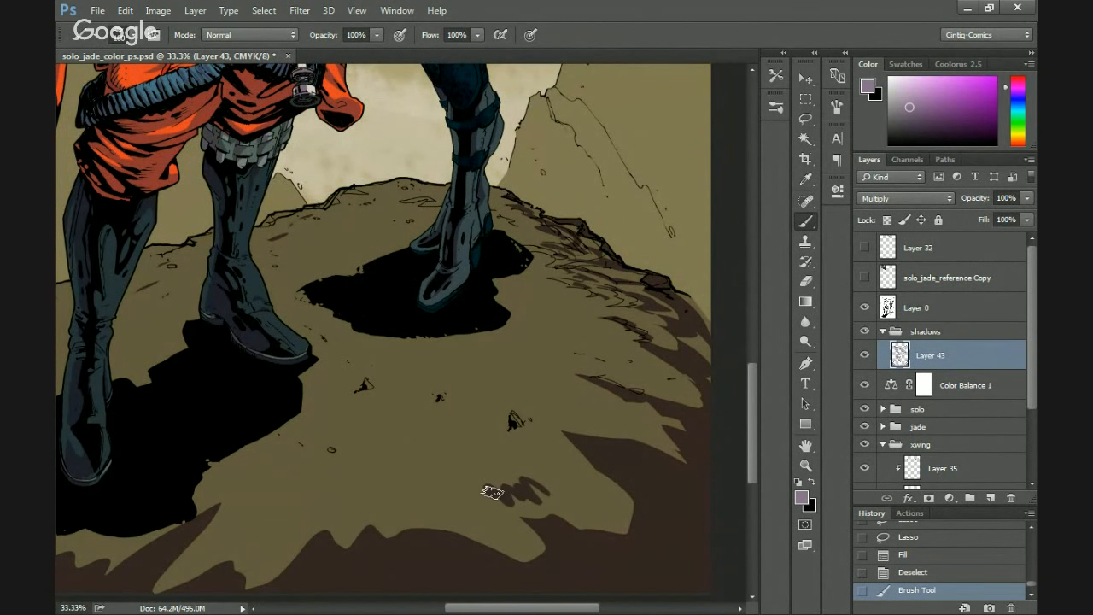
pyautogui.hotkey('ctrl', 'z')
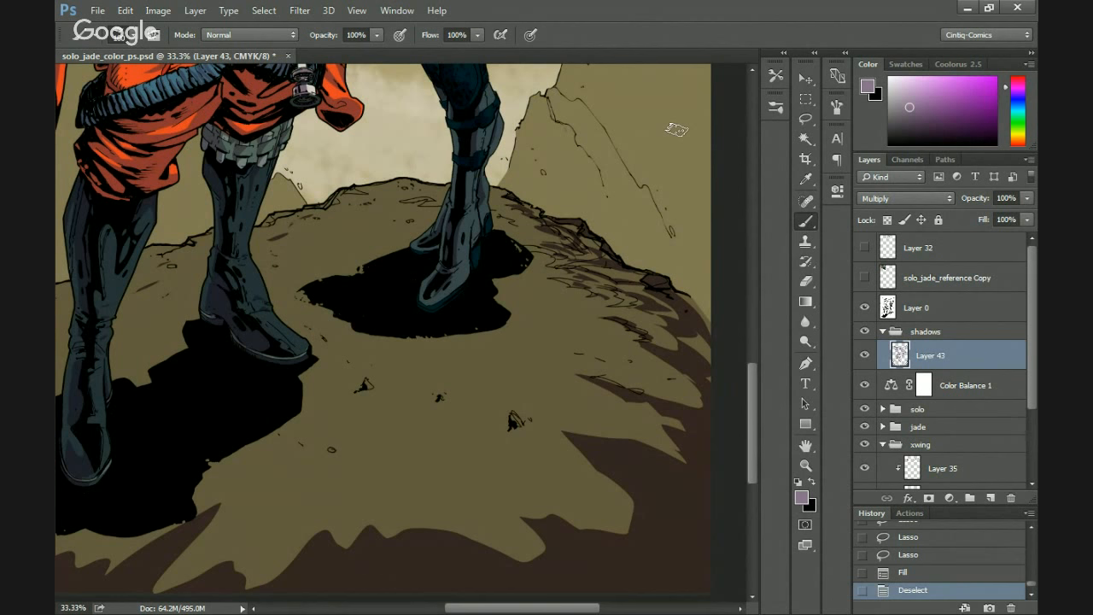
# Enable Transfer for the brush with pen-pressure opacity and try a translucent test stroke near the small foreground rocks.
pyautogui.click(771, 77)
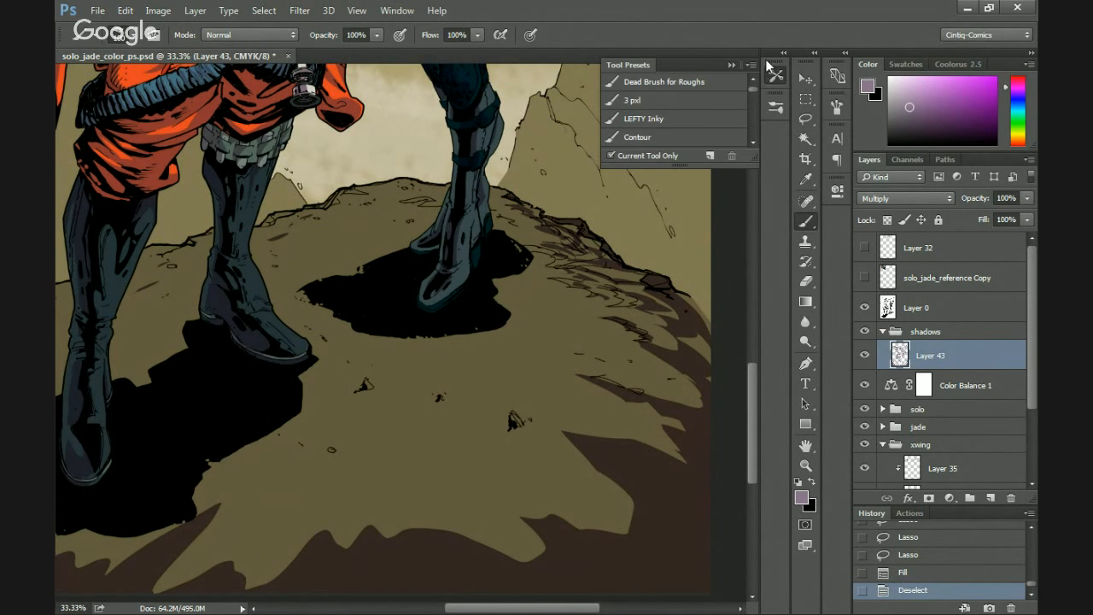
pyautogui.click(774, 75)
pyautogui.click(776, 108)
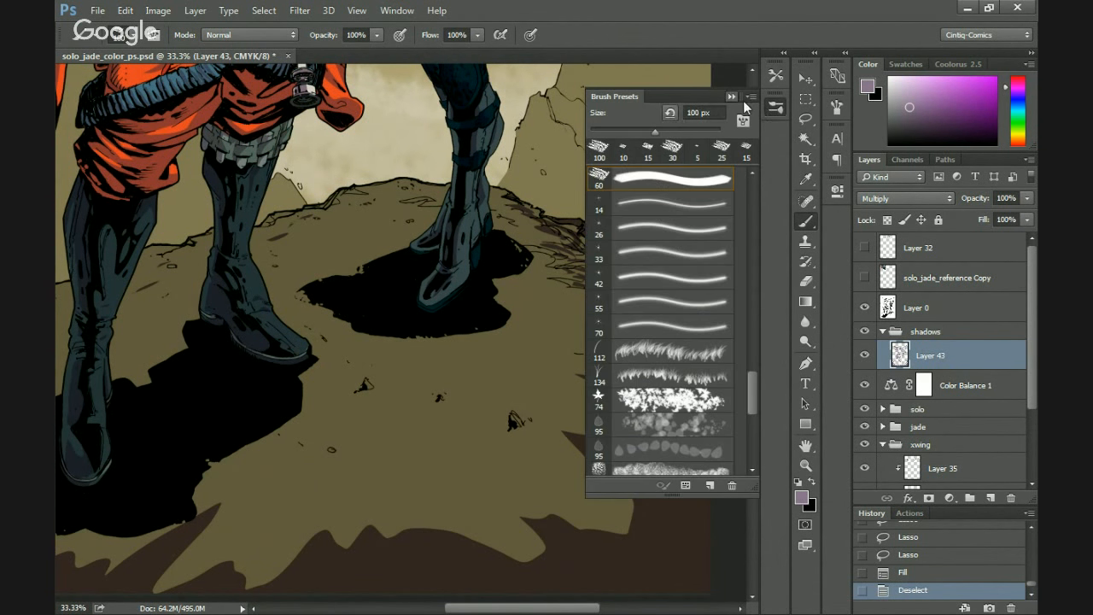
pyautogui.click(776, 107)
pyautogui.click(837, 107)
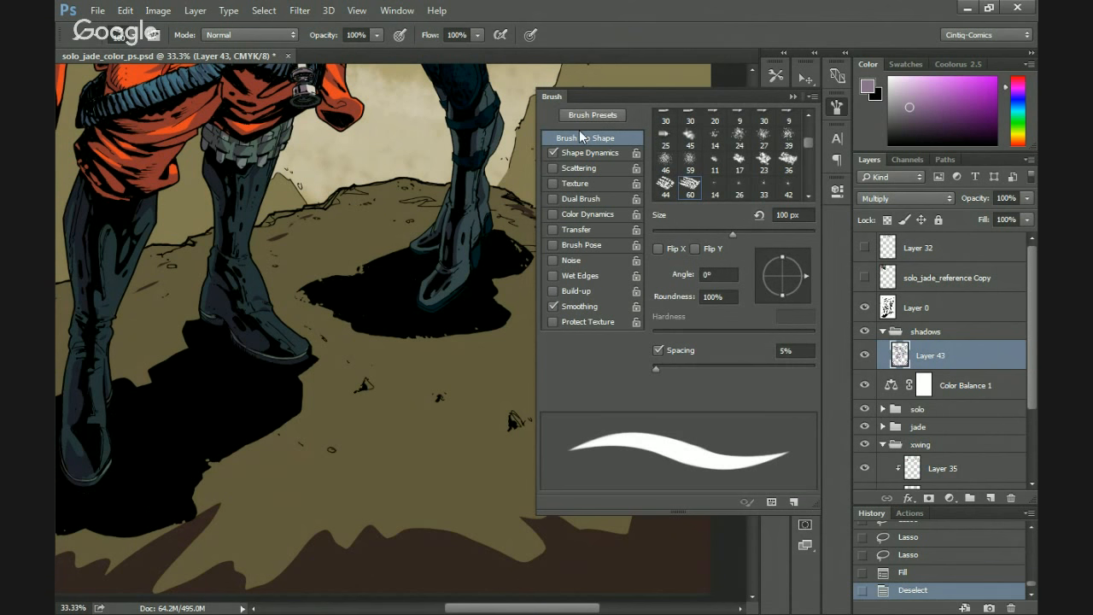
pyautogui.click(583, 230)
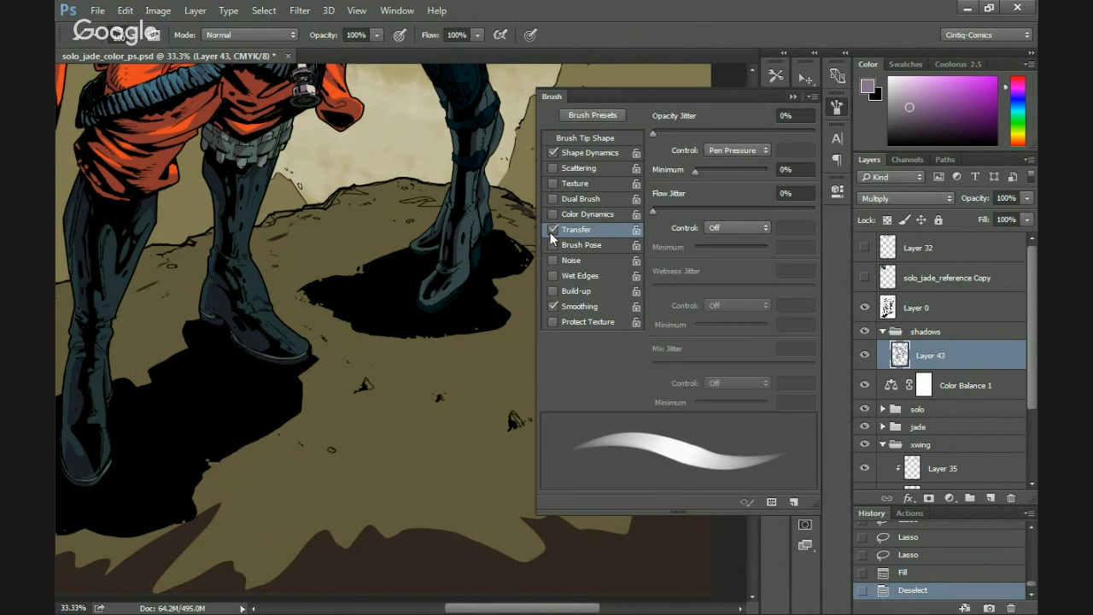
pyautogui.click(774, 109)
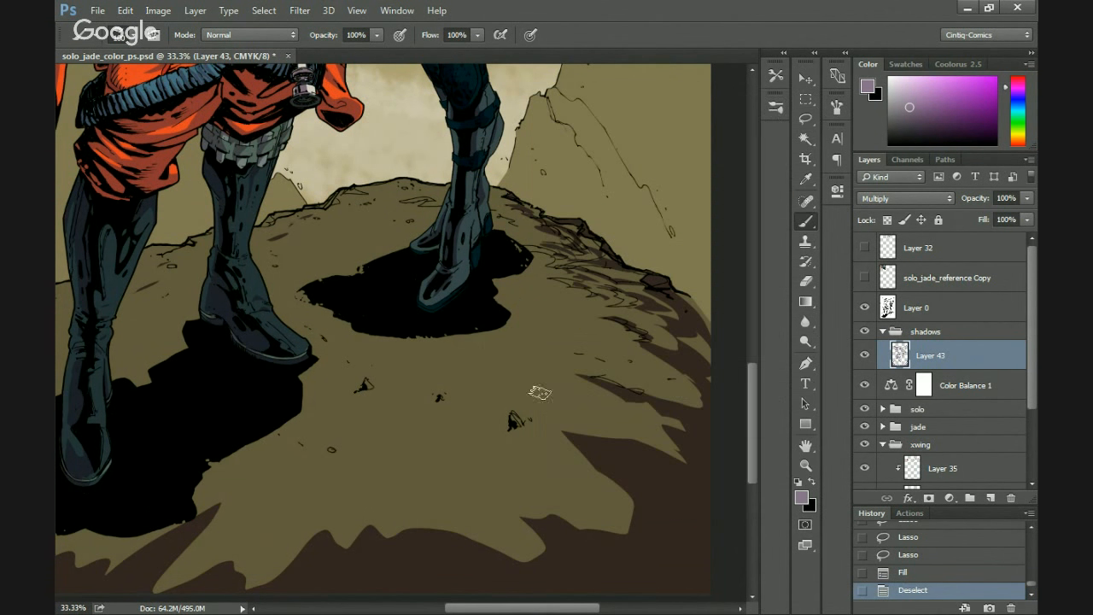
pyautogui.moveTo(558, 414)
pyautogui.mouseDown()
pyautogui.moveTo(566, 439)
pyautogui.moveTo(586, 437)
pyautogui.mouseUp()
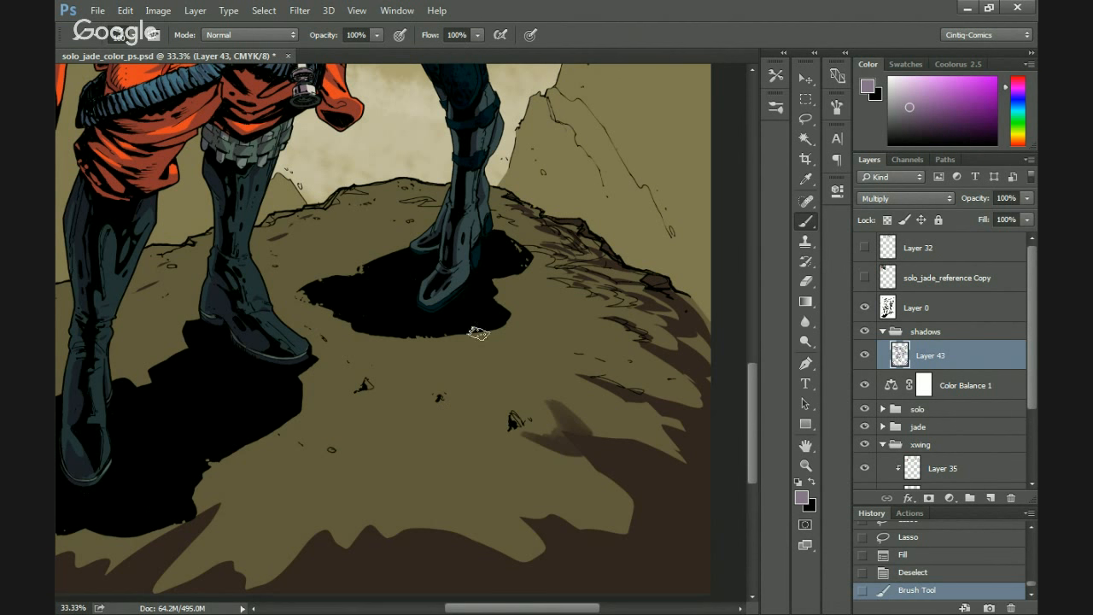
pyautogui.hotkey('ctrl', 'z')
# Paint translucent purple shadow strokes over the right slope of the mound on Layer 43, softening the jagged shadow edges.
pyautogui.moveTo(630, 392)
pyautogui.mouseDown()
pyautogui.moveTo(654, 376)
pyautogui.moveTo(606, 325)
pyautogui.moveTo(627, 338)
pyautogui.moveTo(586, 320)
pyautogui.moveTo(632, 333)
pyautogui.moveTo(597, 317)
pyautogui.moveTo(633, 315)
pyautogui.moveTo(581, 291)
pyautogui.moveTo(633, 318)
pyautogui.mouseUp()
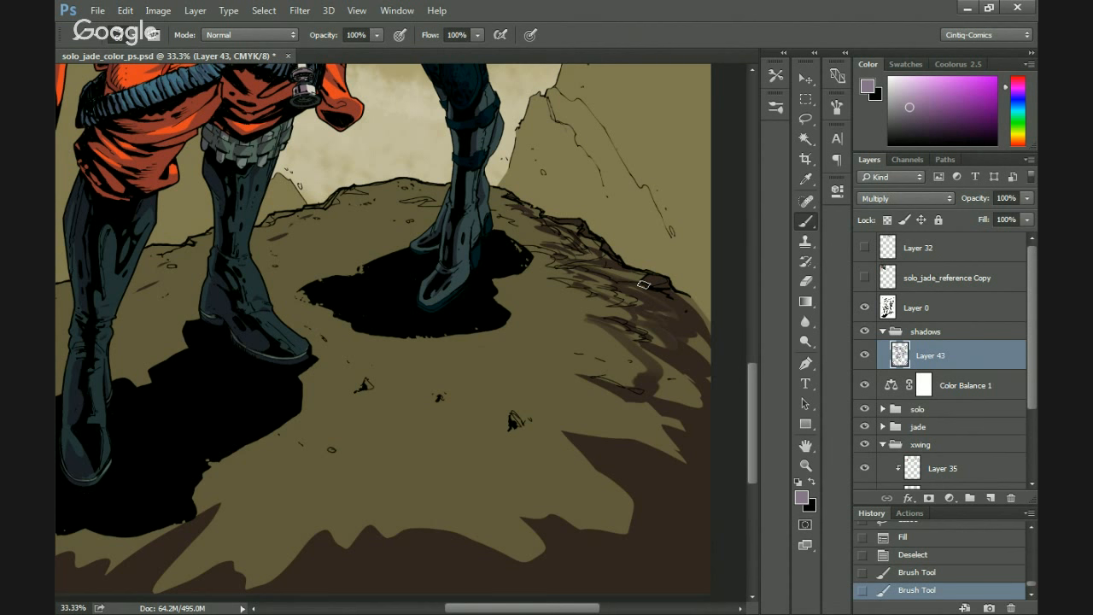
pyautogui.moveTo(686, 308); pyautogui.dragTo(708, 333)
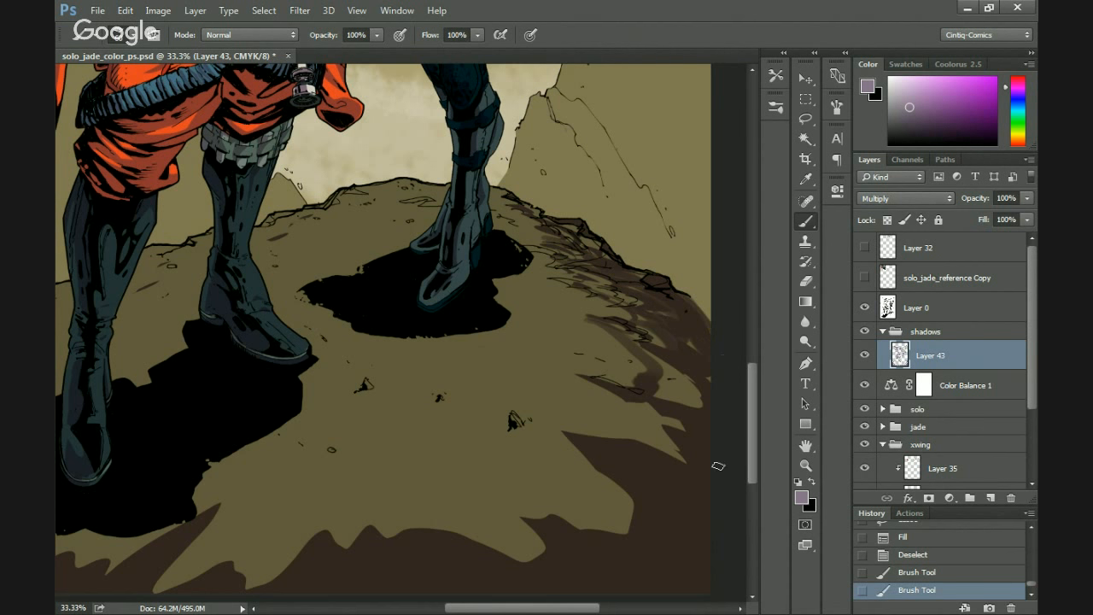
pyautogui.moveTo(654, 361); pyautogui.dragTo(693, 407)
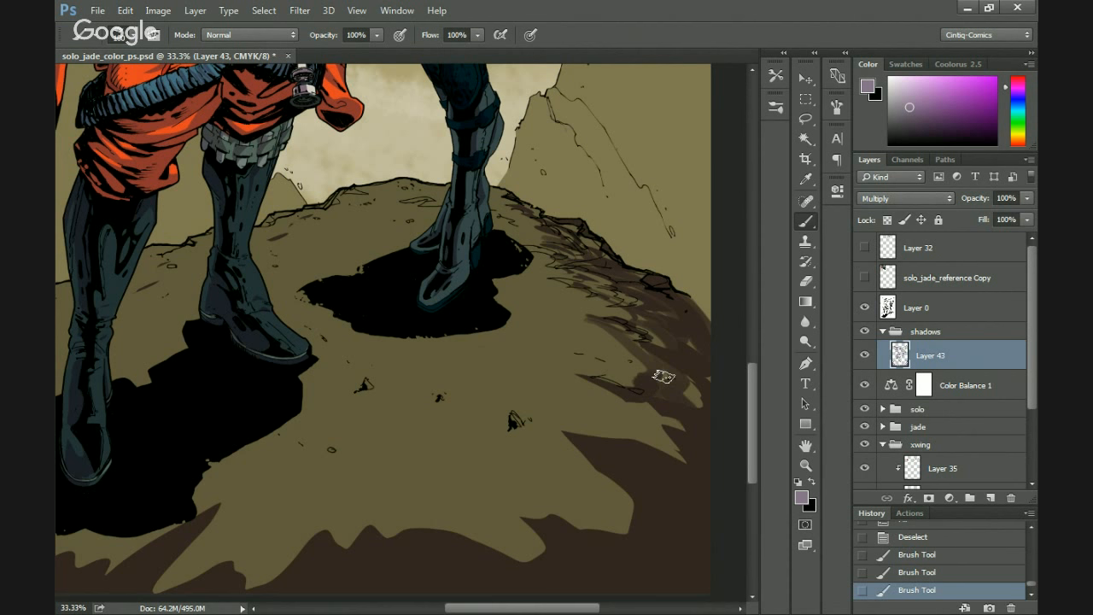
pyautogui.moveTo(612, 413)
pyautogui.mouseDown()
pyautogui.moveTo(591, 410)
pyautogui.moveTo(617, 434)
pyautogui.moveTo(641, 427)
pyautogui.moveTo(686, 449)
pyautogui.mouseUp()
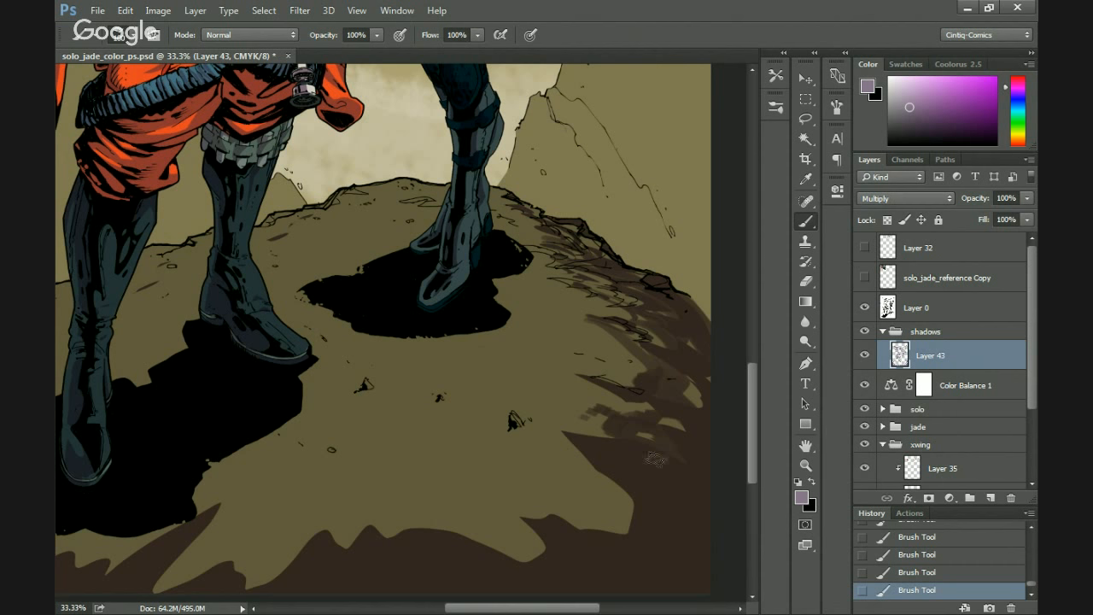
# Brush translucent shadow strokes along the ground's front edge, blending the spiky shadow shapes from the right corner toward the left figure's boot.
pyautogui.moveTo(525, 486); pyautogui.dragTo(444, 414)
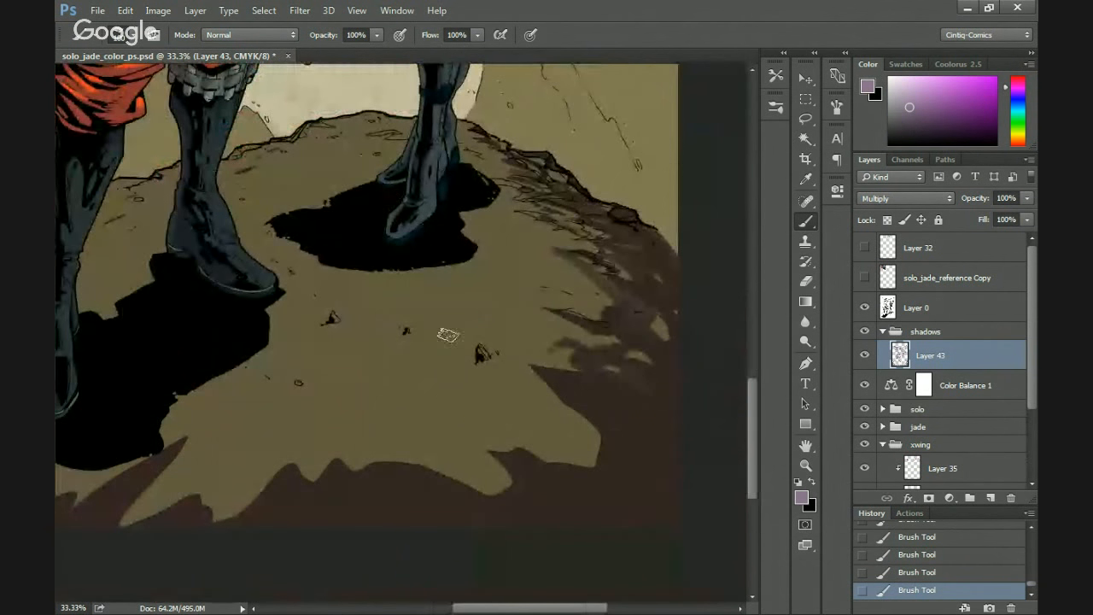
pyautogui.moveTo(556, 384)
pyautogui.mouseDown()
pyautogui.moveTo(604, 434)
pyautogui.moveTo(600, 474)
pyautogui.moveTo(508, 432)
pyautogui.mouseUp()
pyautogui.moveTo(517, 486)
pyautogui.mouseDown()
pyautogui.moveTo(457, 465)
pyautogui.moveTo(446, 477)
pyautogui.moveTo(426, 456)
pyautogui.moveTo(358, 467)
pyautogui.moveTo(482, 485)
pyautogui.mouseUp()
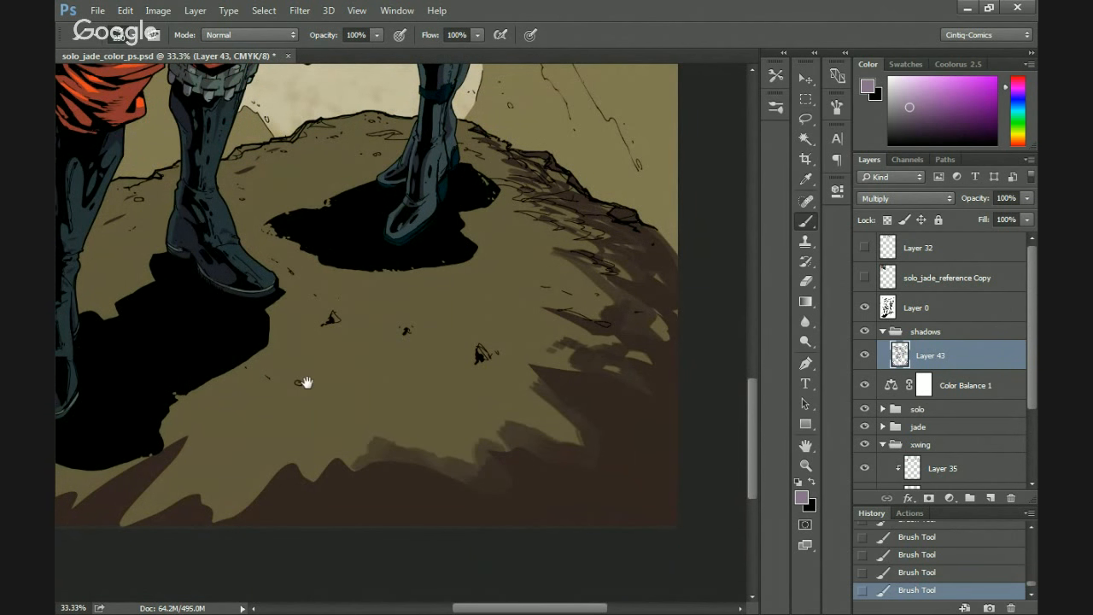
pyautogui.moveTo(307, 384); pyautogui.dragTo(481, 380)
pyautogui.moveTo(378, 531)
pyautogui.mouseDown()
pyautogui.moveTo(323, 512)
pyautogui.moveTo(318, 491)
pyautogui.moveTo(350, 430)
pyautogui.mouseUp()
pyautogui.moveTo(239, 497); pyautogui.dragTo(474, 465)
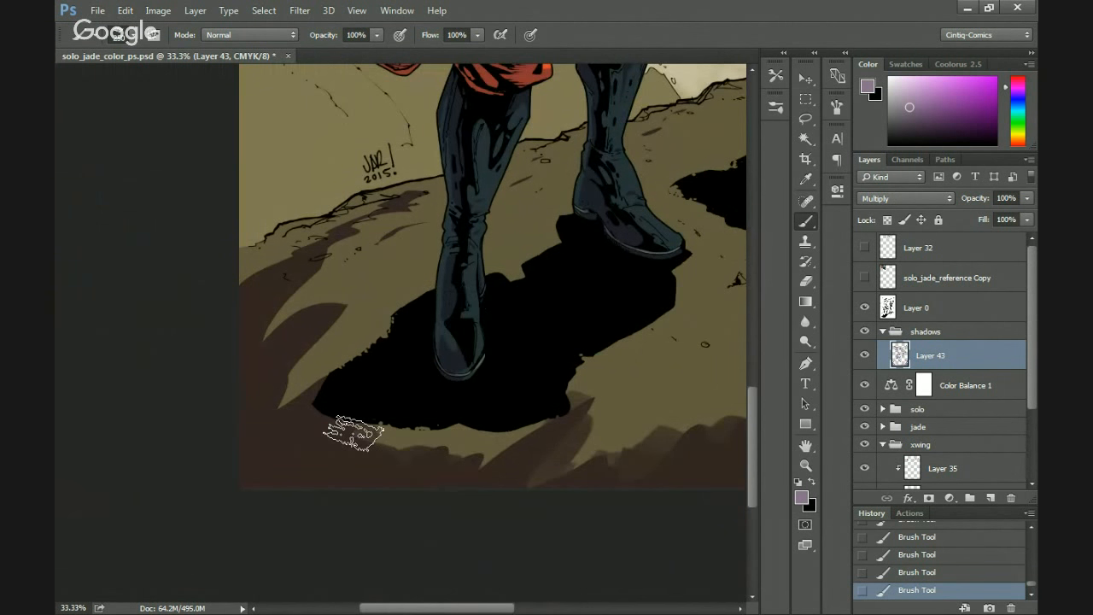
# Paint textured shadow strokes over the mound's left slope, below the signature and beside the front figure's boot.
pyautogui.scroll(3, 244, 391)
pyautogui.moveTo(248, 337)
pyautogui.mouseDown()
pyautogui.moveTo(232, 353)
pyautogui.moveTo(251, 379)
pyautogui.mouseUp()
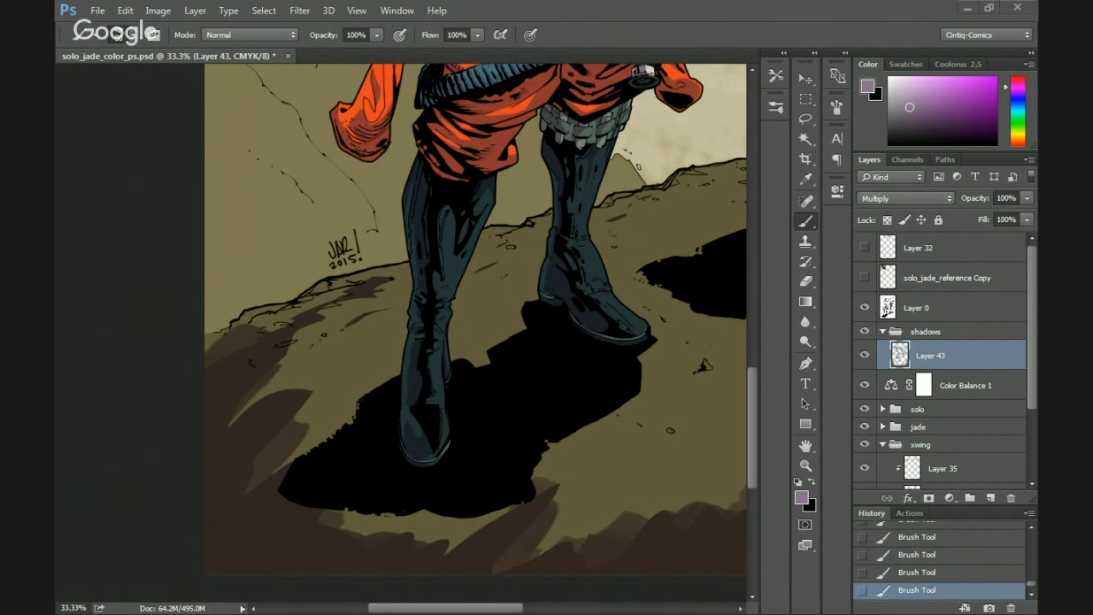
pyautogui.moveTo(227, 353)
pyautogui.mouseDown()
pyautogui.moveTo(263, 376)
pyautogui.moveTo(250, 364)
pyautogui.moveTo(287, 335)
pyautogui.moveTo(280, 341)
pyautogui.moveTo(359, 307)
pyautogui.moveTo(293, 338)
pyautogui.moveTo(345, 331)
pyautogui.moveTo(291, 350)
pyautogui.moveTo(231, 419)
pyautogui.mouseUp()
pyautogui.moveTo(303, 368)
pyautogui.mouseDown()
pyautogui.moveTo(399, 328)
pyautogui.moveTo(328, 378)
pyautogui.mouseUp()
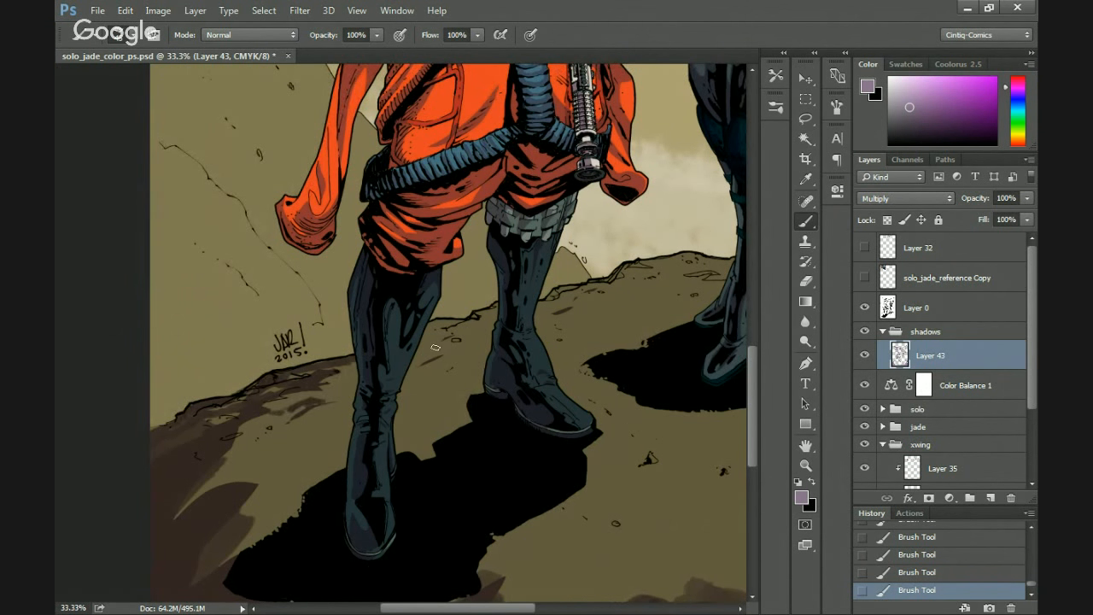
# Add small textured shadow marks along the mound's rear ridge, behind the front figure's legs and toward the second figure's boots.
pyautogui.moveTo(460, 323); pyautogui.dragTo(437, 352)
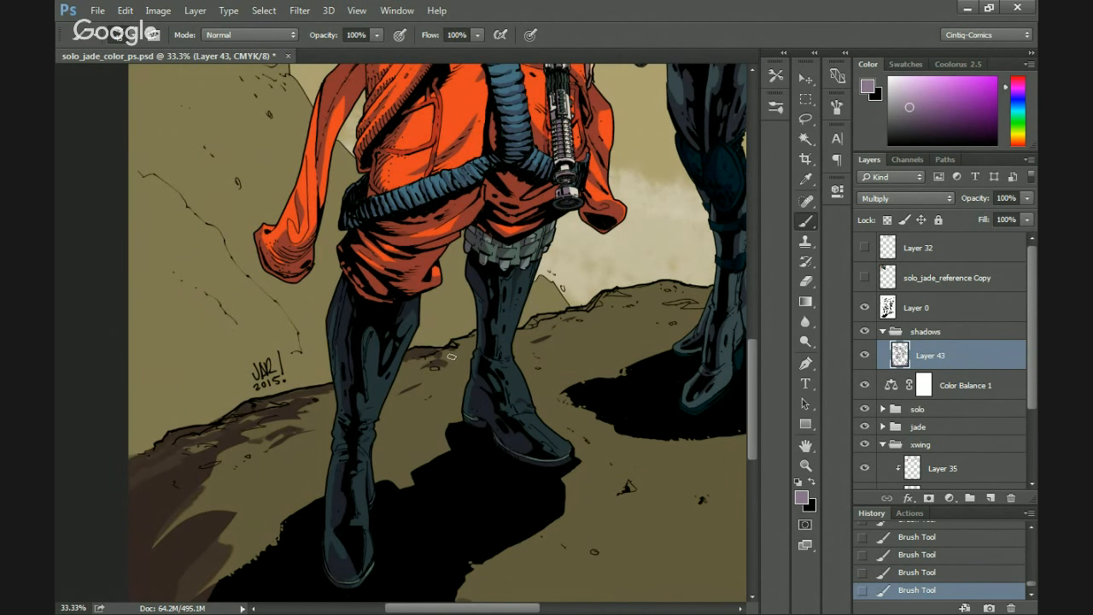
pyautogui.moveTo(452, 357); pyautogui.dragTo(399, 382)
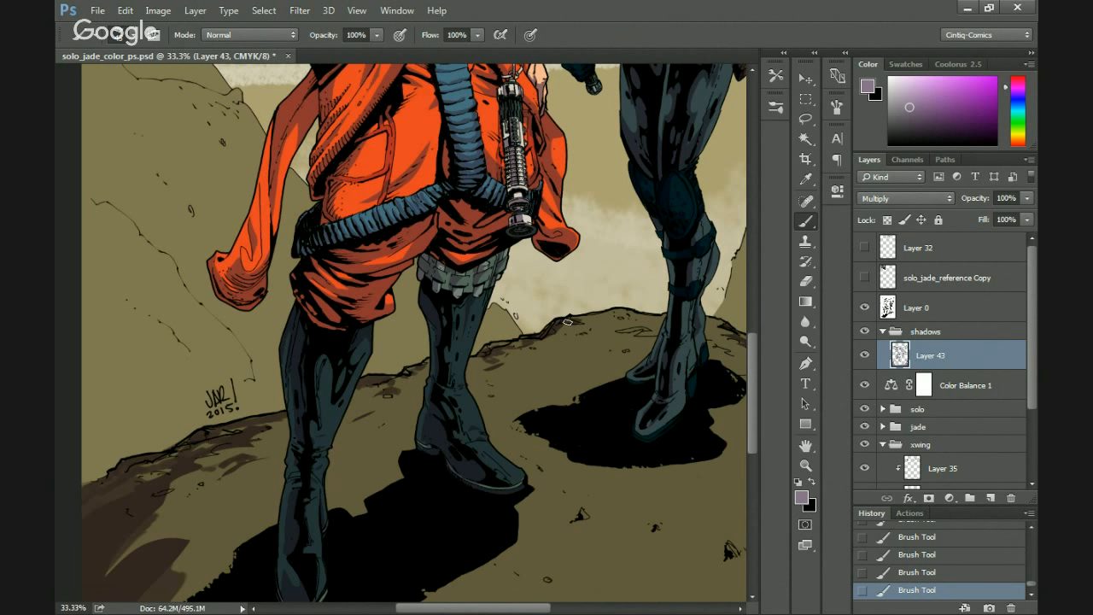
pyautogui.moveTo(598, 315)
pyautogui.mouseDown()
pyautogui.moveTo(484, 316)
pyautogui.moveTo(488, 326)
pyautogui.mouseUp()
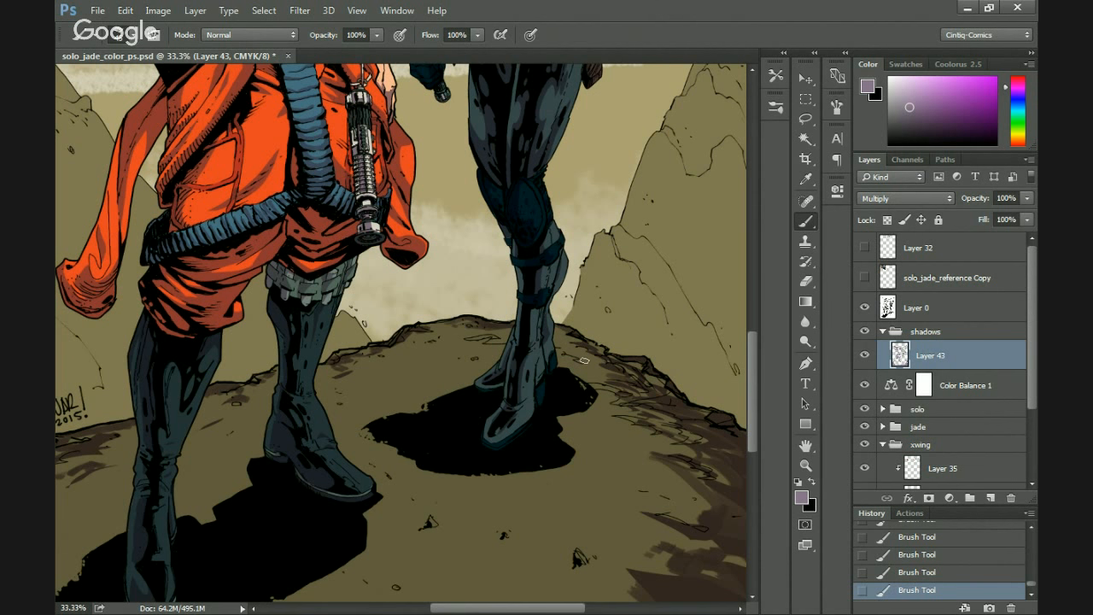
pyautogui.moveTo(544, 419); pyautogui.dragTo(533, 389)
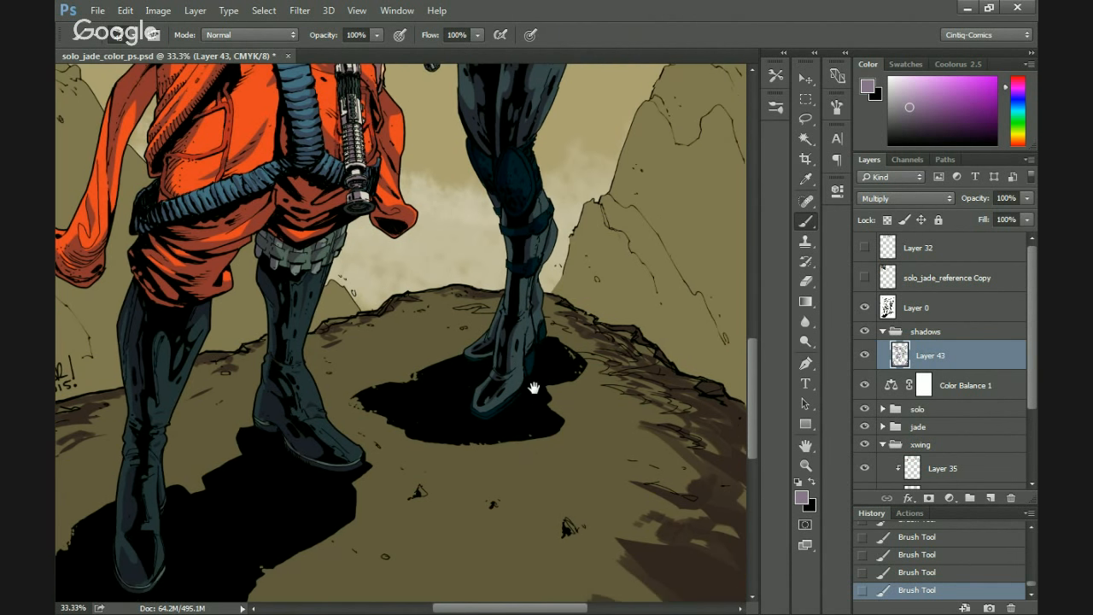
pyautogui.moveTo(348, 397); pyautogui.dragTo(420, 416)
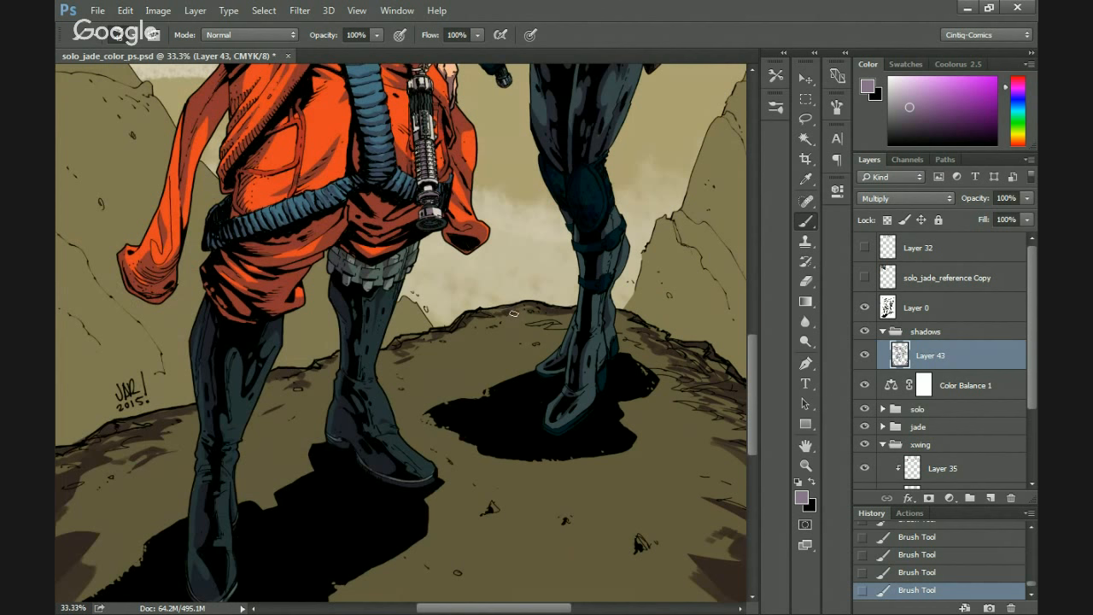
pyautogui.moveTo(452, 342); pyautogui.dragTo(508, 323)
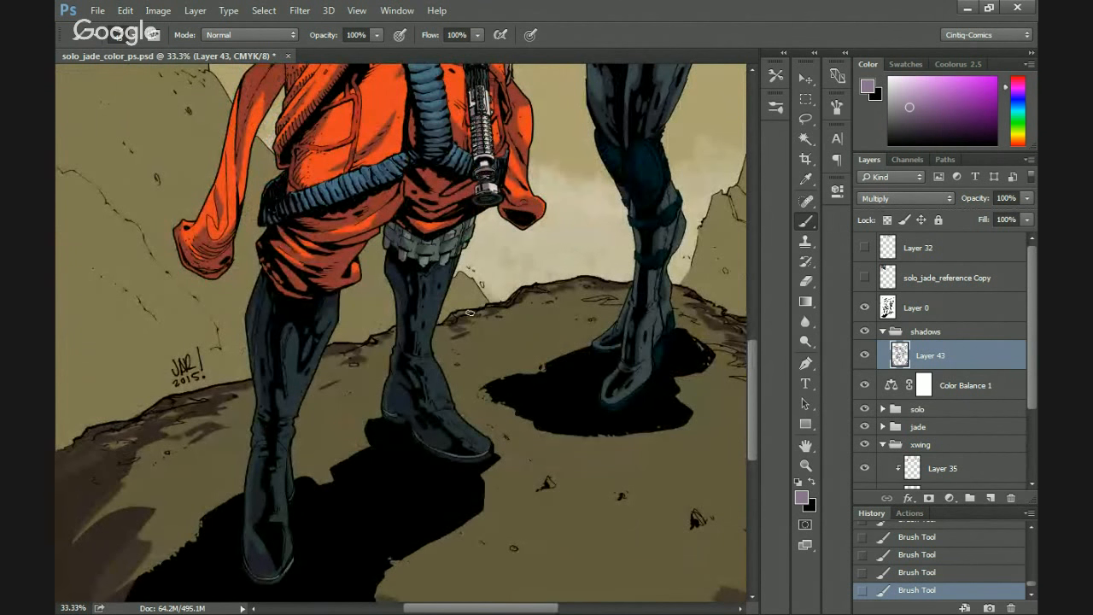
# Paint translucent textured shadow strokes over the mound's left slope, breaking up the shadow edge between the signature and the front figure's boot.
pyautogui.moveTo(406, 348); pyautogui.dragTo(486, 329)
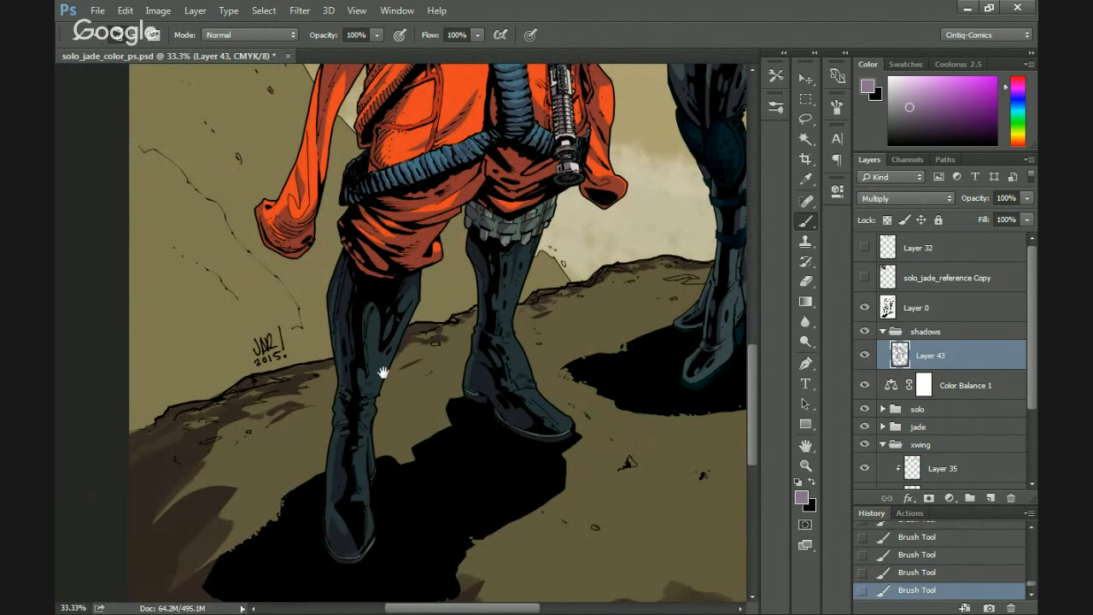
pyautogui.moveTo(383, 373); pyautogui.dragTo(467, 329)
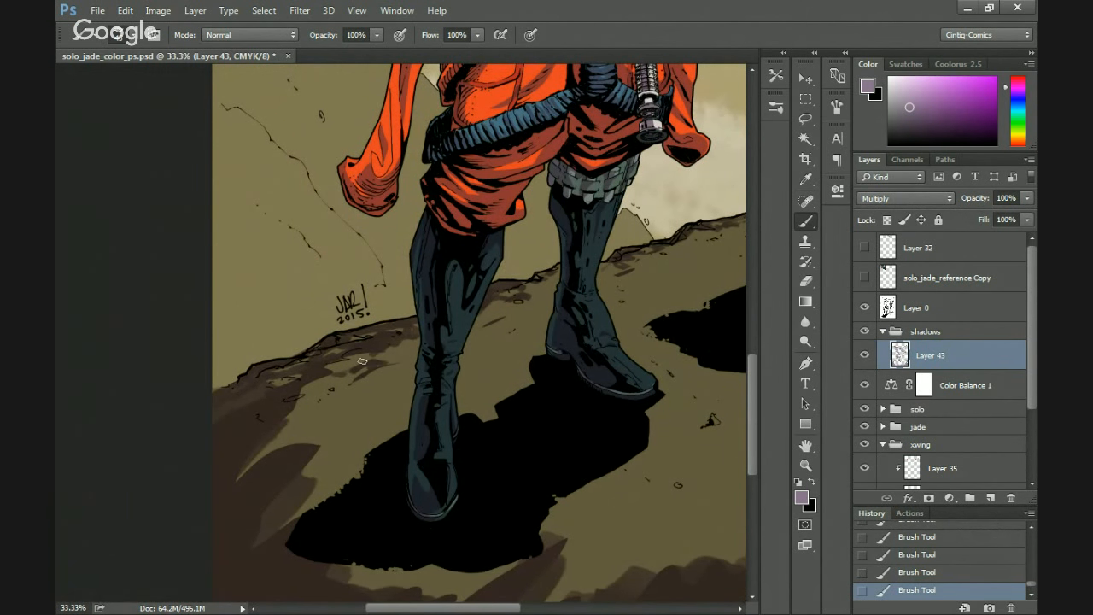
pyautogui.moveTo(362, 362); pyautogui.dragTo(418, 347)
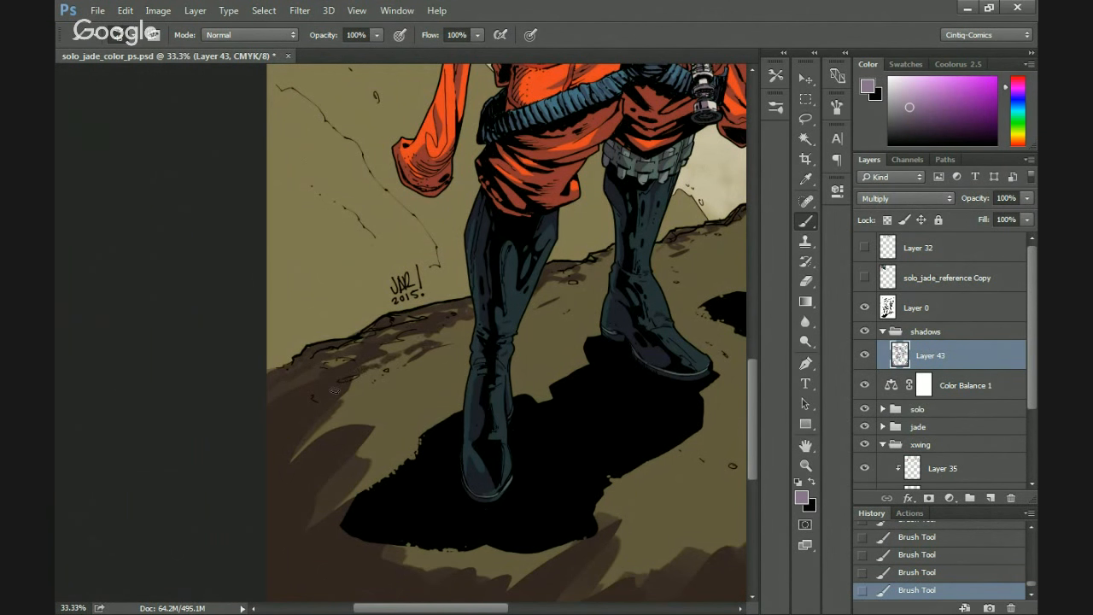
pyautogui.moveTo(336, 398); pyautogui.dragTo(354, 389)
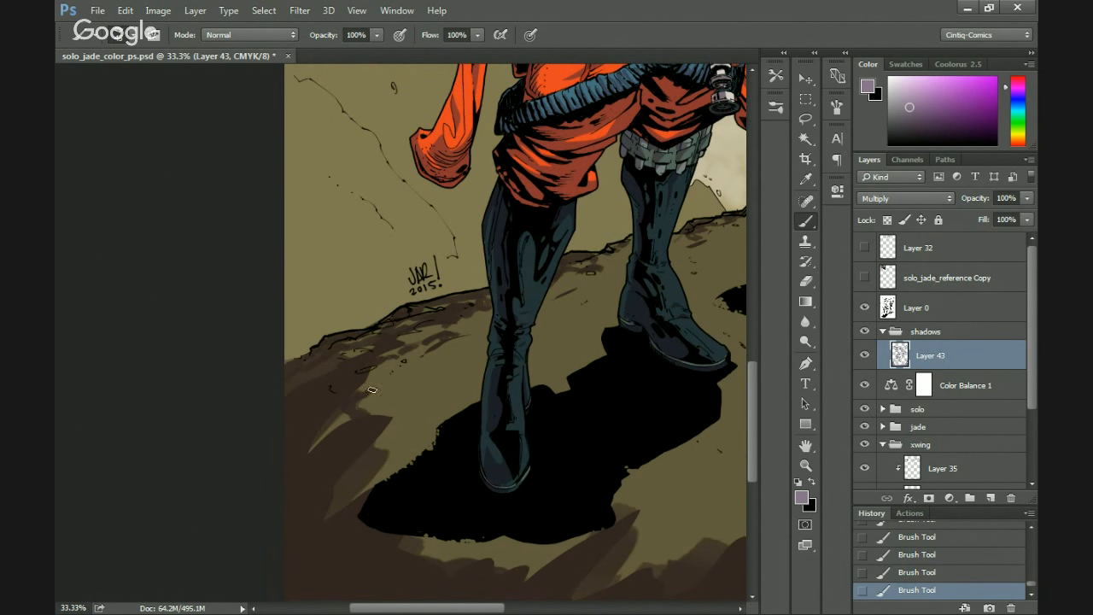
pyautogui.moveTo(383, 428); pyautogui.dragTo(369, 417)
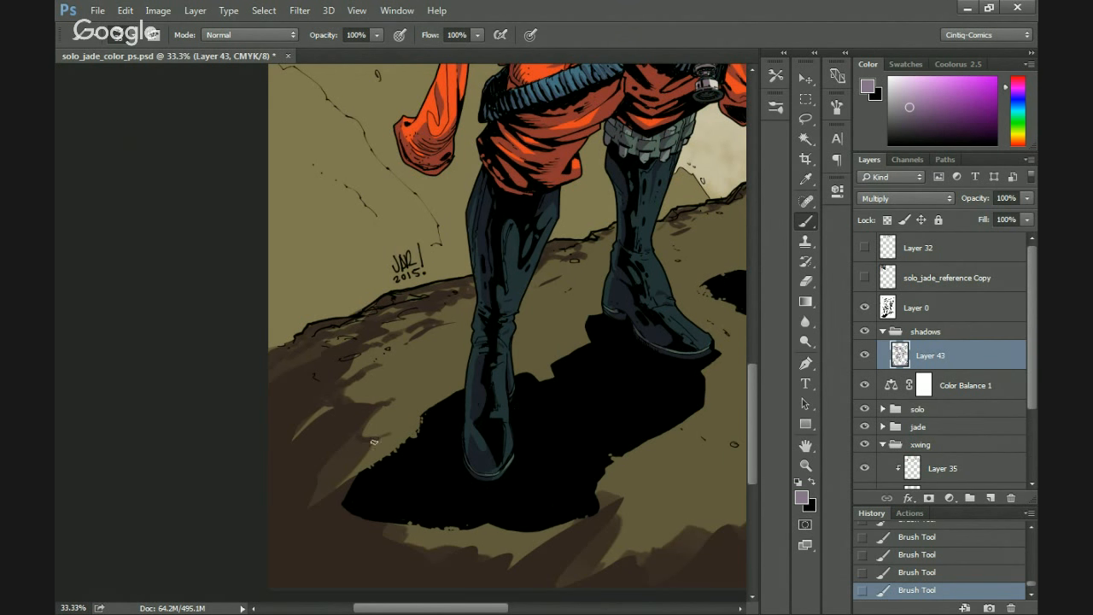
pyautogui.moveTo(375, 441)
pyautogui.mouseDown()
pyautogui.moveTo(410, 427)
pyautogui.moveTo(318, 489)
pyautogui.moveTo(345, 461)
pyautogui.moveTo(361, 417)
pyautogui.moveTo(292, 438)
pyautogui.mouseUp()
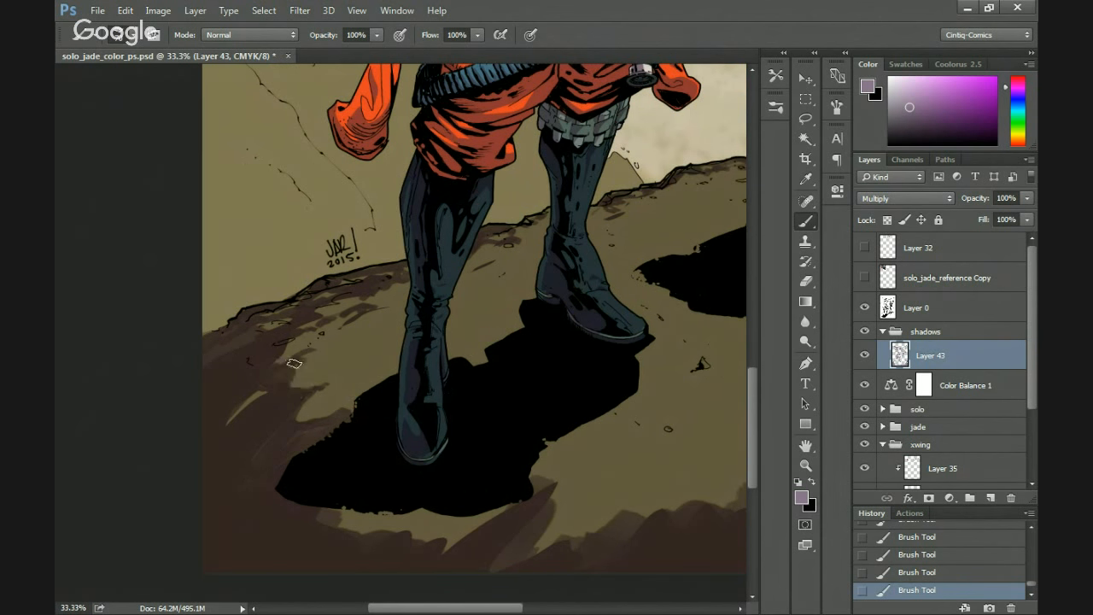
pyautogui.moveTo(279, 360); pyautogui.dragTo(336, 321)
# Add small cast shadows beside the pebbles at the mound's center and textured shadow marks along its right slope.
pyautogui.moveTo(664, 365); pyautogui.dragTo(482, 396)
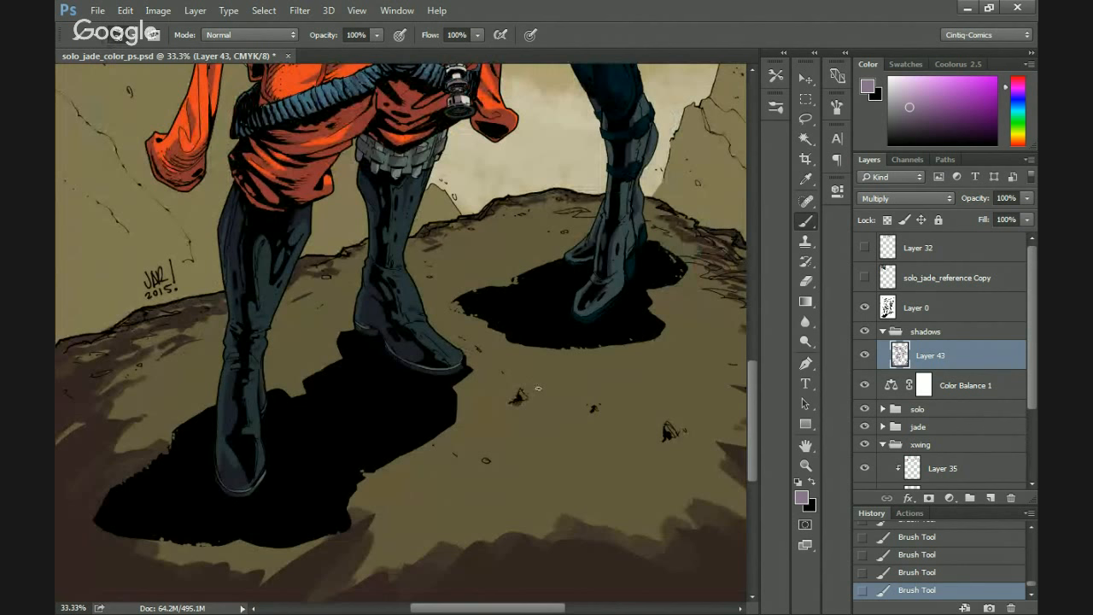
pyautogui.moveTo(539, 436); pyautogui.dragTo(471, 427)
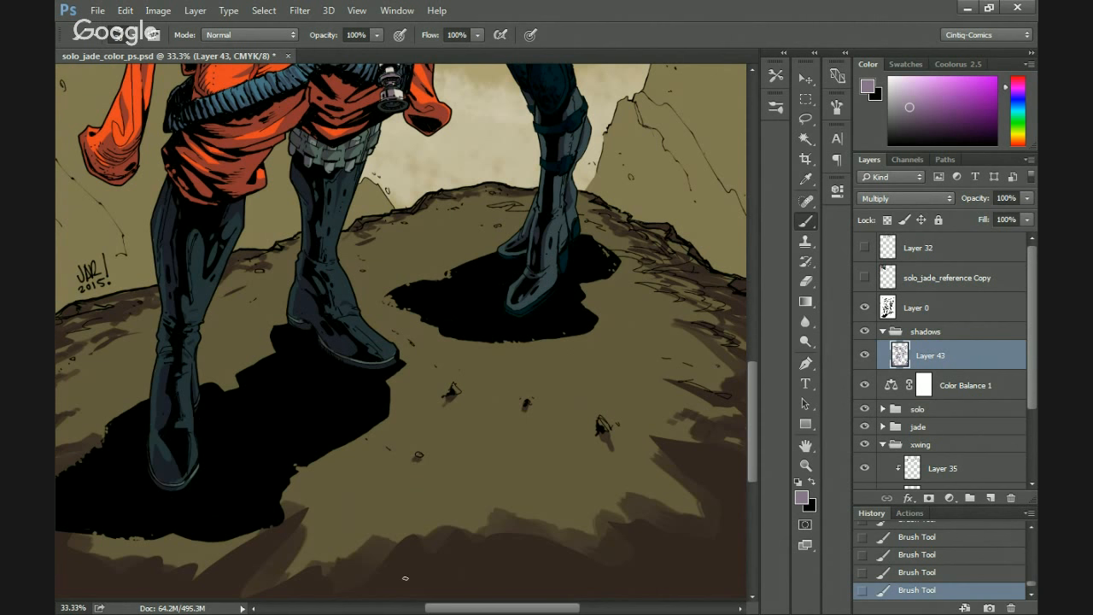
pyautogui.moveTo(492, 358); pyautogui.dragTo(427, 464)
pyautogui.moveTo(586, 468); pyautogui.dragTo(529, 356)
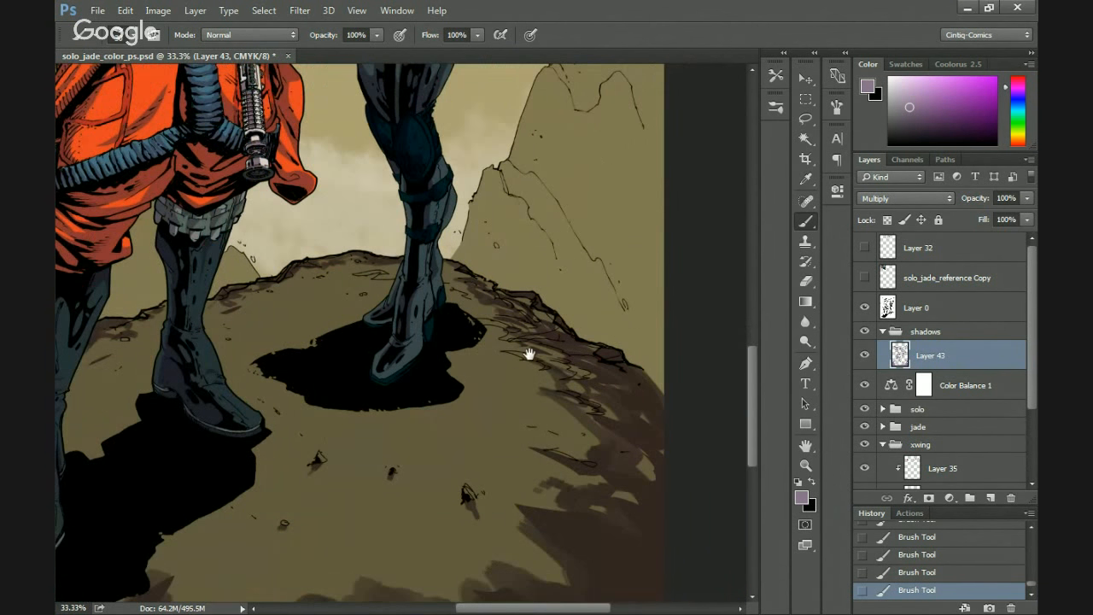
pyautogui.moveTo(555, 398); pyautogui.dragTo(565, 409)
# Sketch a rectangle divided by a cross with radiating strokes over the right cliff on Layer 43.
pyautogui.moveTo(430, 205); pyautogui.dragTo(359, 256)
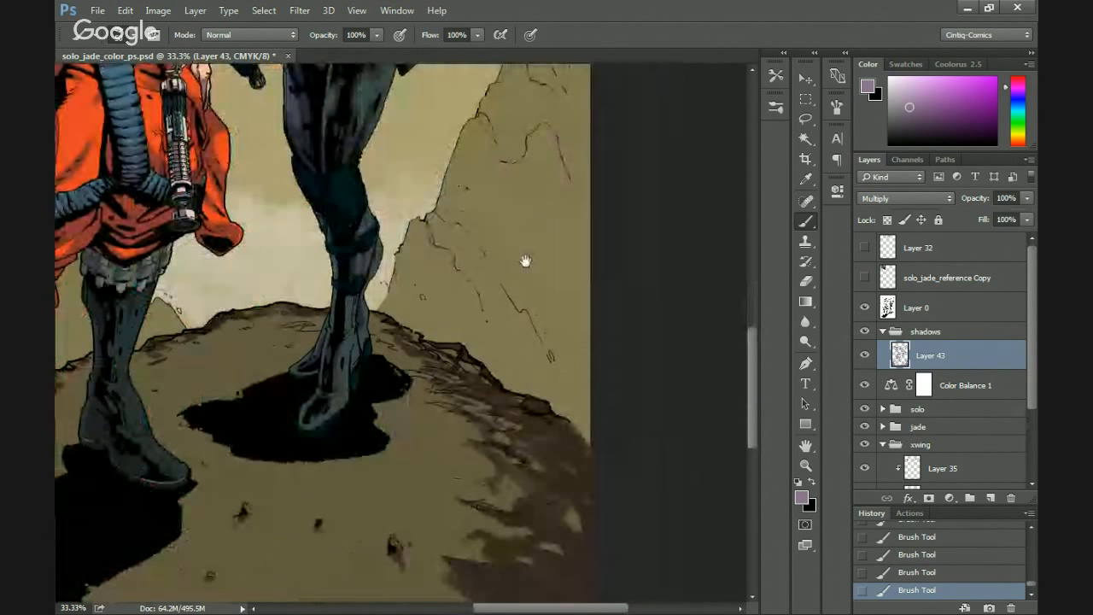
pyautogui.moveTo(525, 261); pyautogui.dragTo(522, 340)
pyautogui.moveTo(568, 244)
pyautogui.mouseDown()
pyautogui.moveTo(517, 346)
pyautogui.moveTo(543, 246)
pyautogui.moveTo(483, 346)
pyautogui.moveTo(417, 344)
pyautogui.mouseUp()
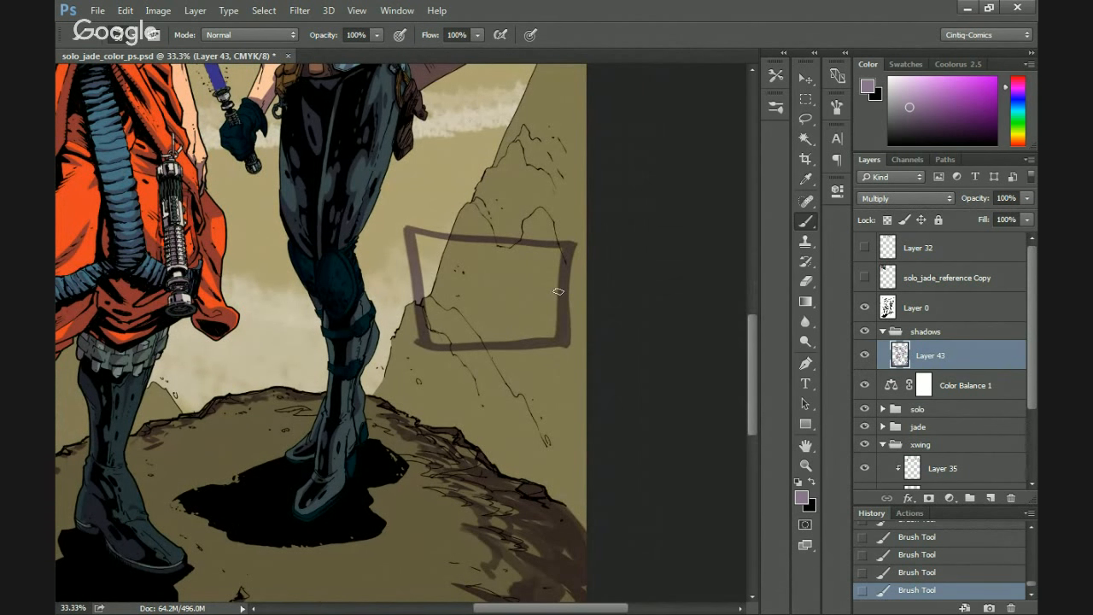
pyautogui.moveTo(558, 291)
pyautogui.mouseDown()
pyautogui.moveTo(419, 299)
pyautogui.moveTo(475, 293)
pyautogui.moveTo(445, 295)
pyautogui.mouseUp()
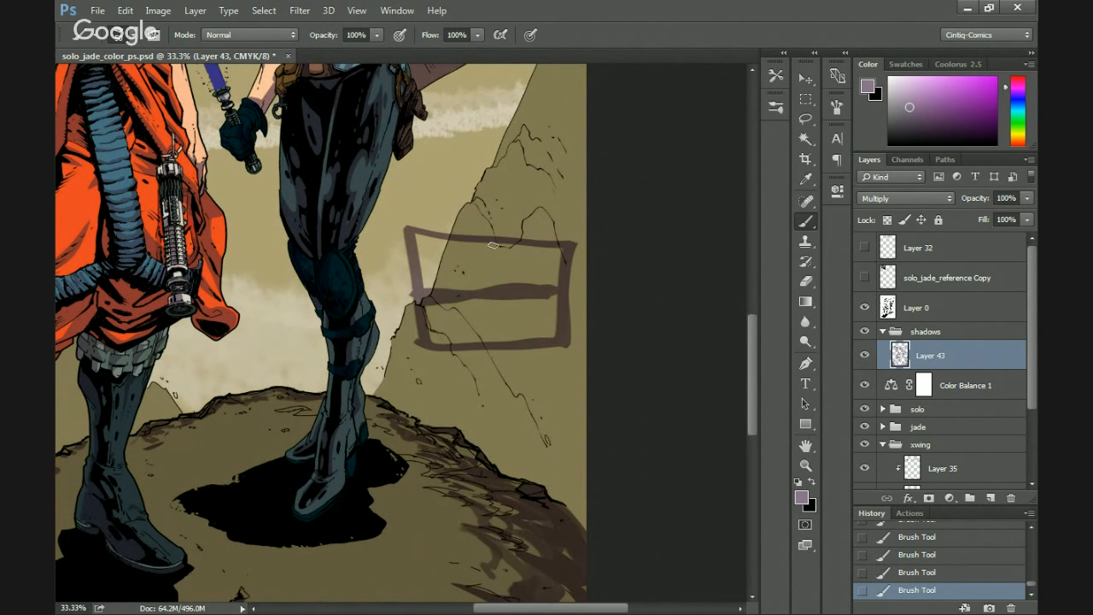
pyautogui.moveTo(493, 245); pyautogui.dragTo(491, 343)
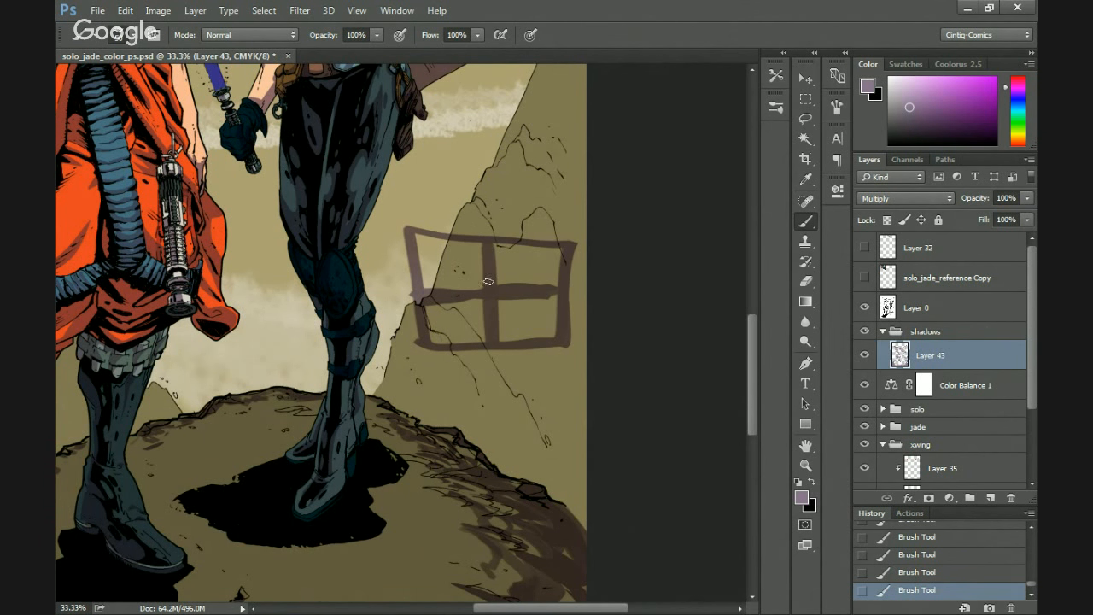
pyautogui.moveTo(484, 292)
pyautogui.mouseDown()
pyautogui.moveTo(432, 241)
pyautogui.moveTo(415, 282)
pyautogui.mouseUp()
pyautogui.moveTo(480, 299)
pyautogui.mouseDown()
pyautogui.moveTo(467, 348)
pyautogui.moveTo(518, 335)
pyautogui.moveTo(493, 294)
pyautogui.moveTo(550, 267)
pyautogui.moveTo(521, 245)
pyautogui.mouseUp()
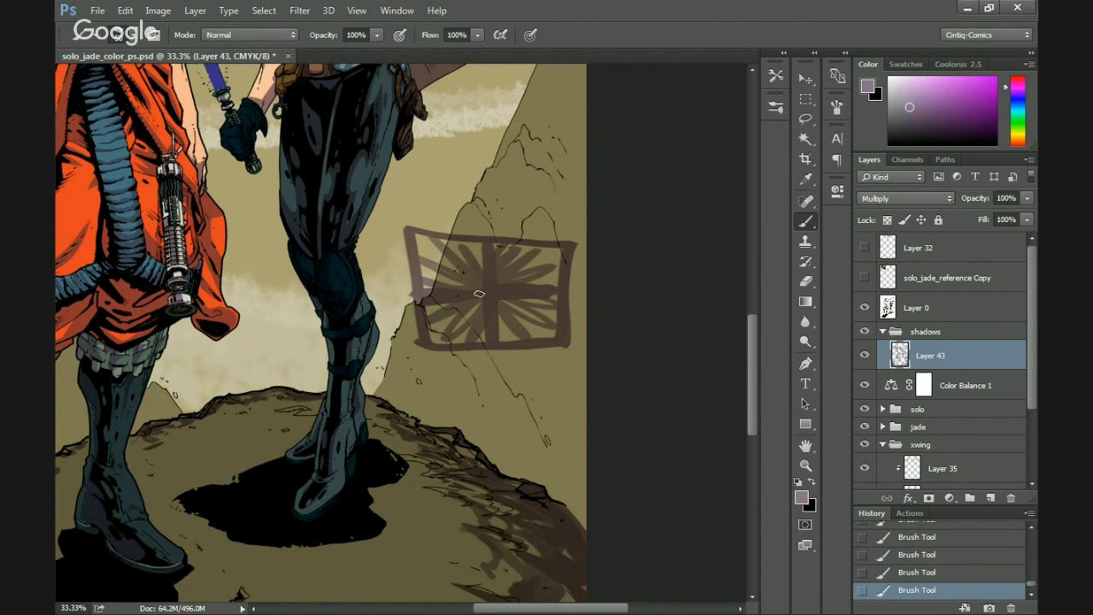
# Fill the sketched rectangle on the right cliff with horizontal and vertical hatching strokes.
pyautogui.moveTo(555, 275); pyautogui.dragTo(507, 278)
pyautogui.moveTo(559, 261); pyautogui.dragTo(422, 264)
pyautogui.moveTo(531, 253); pyautogui.dragTo(423, 253)
pyautogui.moveTo(538, 306)
pyautogui.mouseDown()
pyautogui.moveTo(427, 313)
pyautogui.moveTo(501, 318)
pyautogui.mouseUp()
pyautogui.moveTo(477, 323); pyautogui.dragTo(432, 322)
pyautogui.moveTo(551, 335); pyautogui.dragTo(431, 336)
pyautogui.moveTo(471, 248)
pyautogui.mouseDown()
pyautogui.moveTo(471, 340)
pyautogui.moveTo(453, 338)
pyautogui.mouseUp()
pyautogui.moveTo(435, 246); pyautogui.dragTo(436, 341)
pyautogui.moveTo(515, 248); pyautogui.dragTo(516, 338)
pyautogui.moveTo(535, 250)
pyautogui.mouseDown()
pyautogui.moveTo(537, 338)
pyautogui.moveTo(552, 338)
pyautogui.mouseUp()
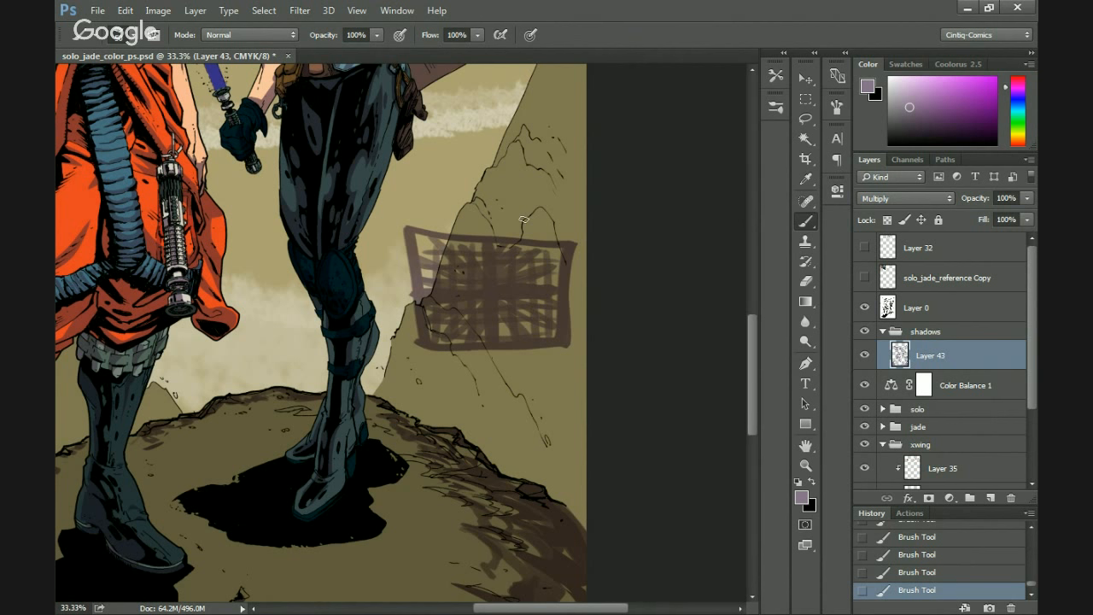
# Lasso and delete the hatched rectangle and its leftover area from the right cliff, and deselect.
pyautogui.press('l')
pyautogui.moveTo(529, 205)
pyautogui.mouseDown()
pyautogui.moveTo(593, 276)
pyautogui.moveTo(410, 372)
pyautogui.moveTo(410, 214)
pyautogui.moveTo(453, 200)
pyautogui.mouseUp()
pyautogui.press('Delete')
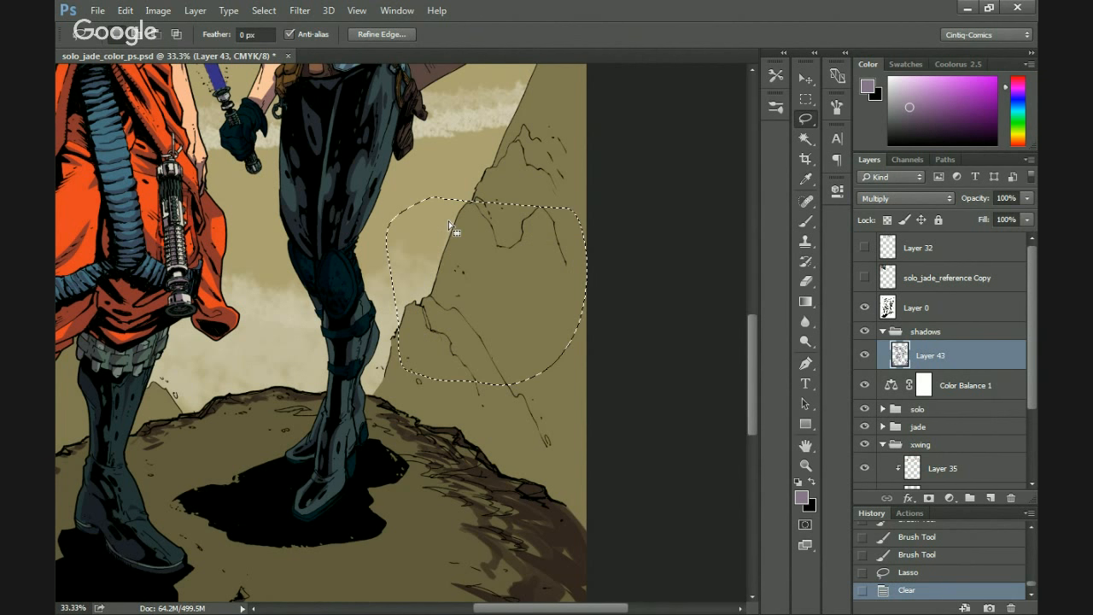
pyautogui.moveTo(629, 274)
pyautogui.mouseDown()
pyautogui.moveTo(595, 361)
pyautogui.moveTo(564, 267)
pyautogui.mouseUp()
pyautogui.press('Delete')
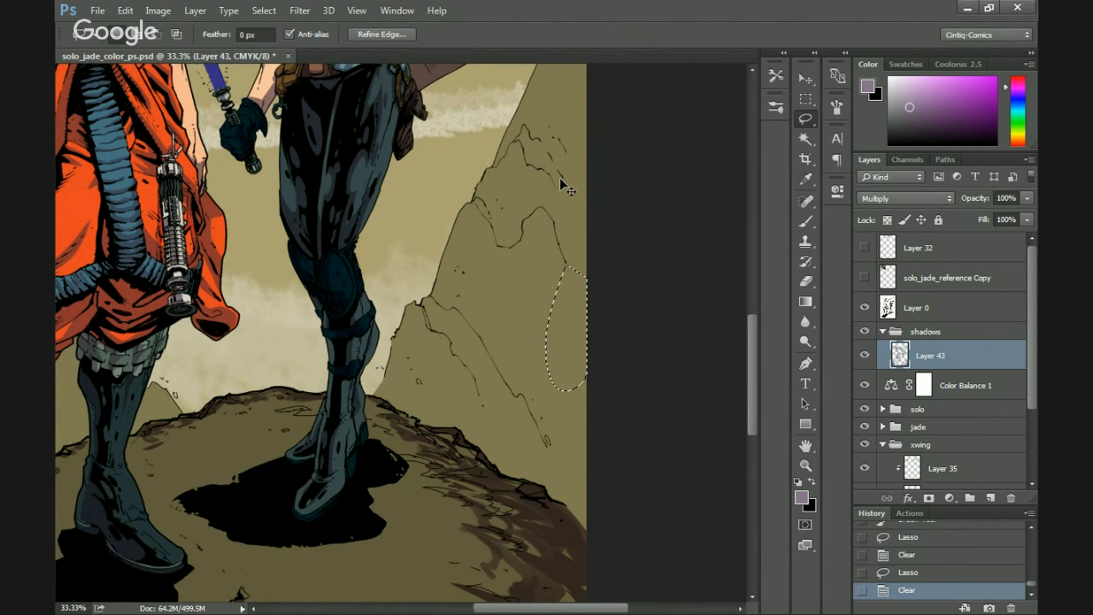
pyautogui.hotkey('ctrl', 'd')
# Brush textured shadow marks along the rear ridge around the second figure's boots and down the upper right slope.
pyautogui.press('b')
pyautogui.moveTo(369, 401); pyautogui.dragTo(471, 365)
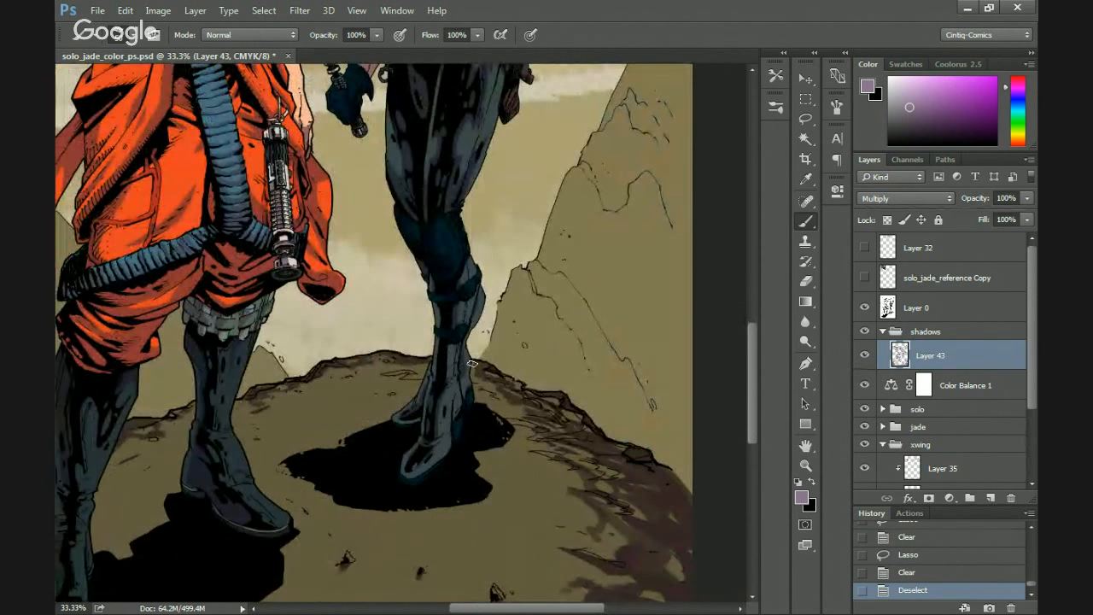
pyautogui.click(517, 400)
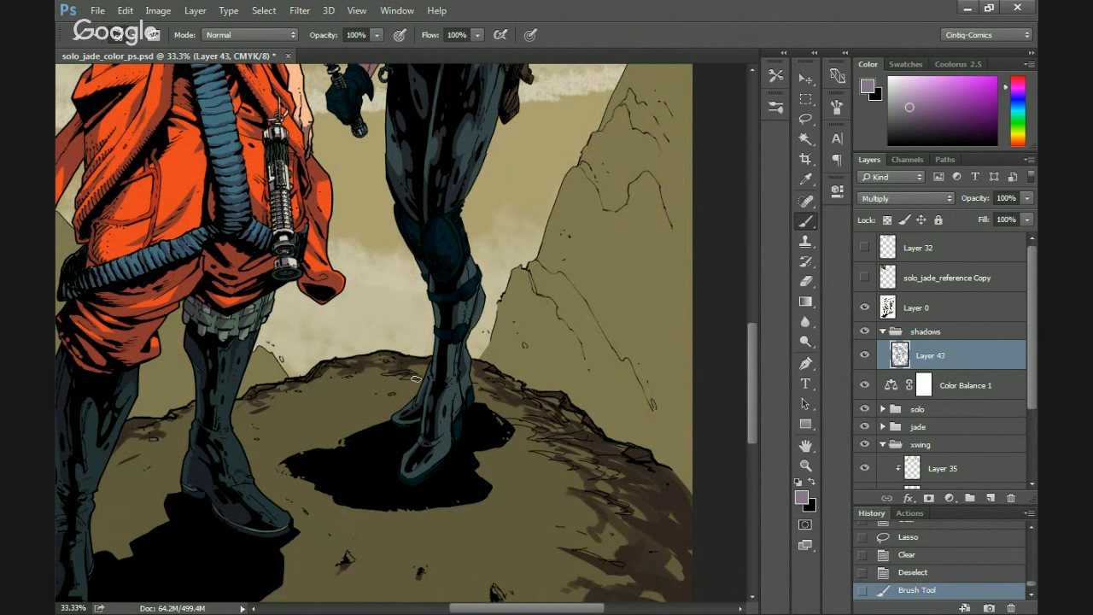
pyautogui.moveTo(422, 415); pyautogui.dragTo(358, 344)
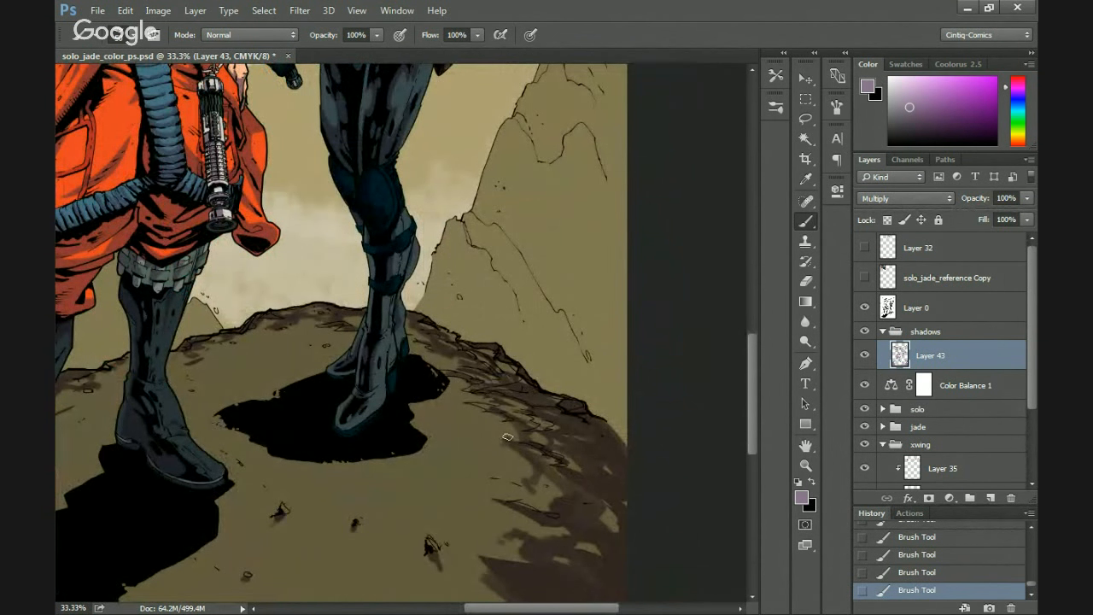
pyautogui.moveTo(496, 427); pyautogui.dragTo(501, 350)
pyautogui.moveTo(433, 437); pyautogui.dragTo(470, 382)
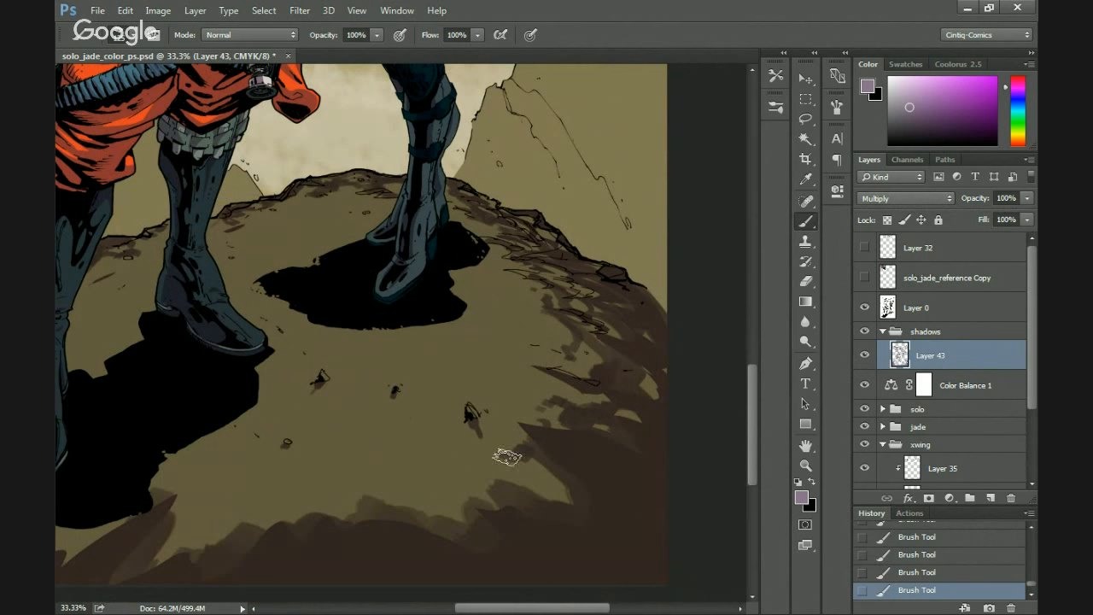
# Paint textured shadow strokes along the ground's front edge, from the lower right slope toward the front figure's cast shadow.
pyautogui.moveTo(525, 456)
pyautogui.mouseDown()
pyautogui.moveTo(478, 455)
pyautogui.moveTo(507, 493)
pyautogui.moveTo(510, 465)
pyautogui.moveTo(517, 500)
pyautogui.moveTo(463, 505)
pyautogui.moveTo(442, 485)
pyautogui.moveTo(448, 526)
pyautogui.mouseUp()
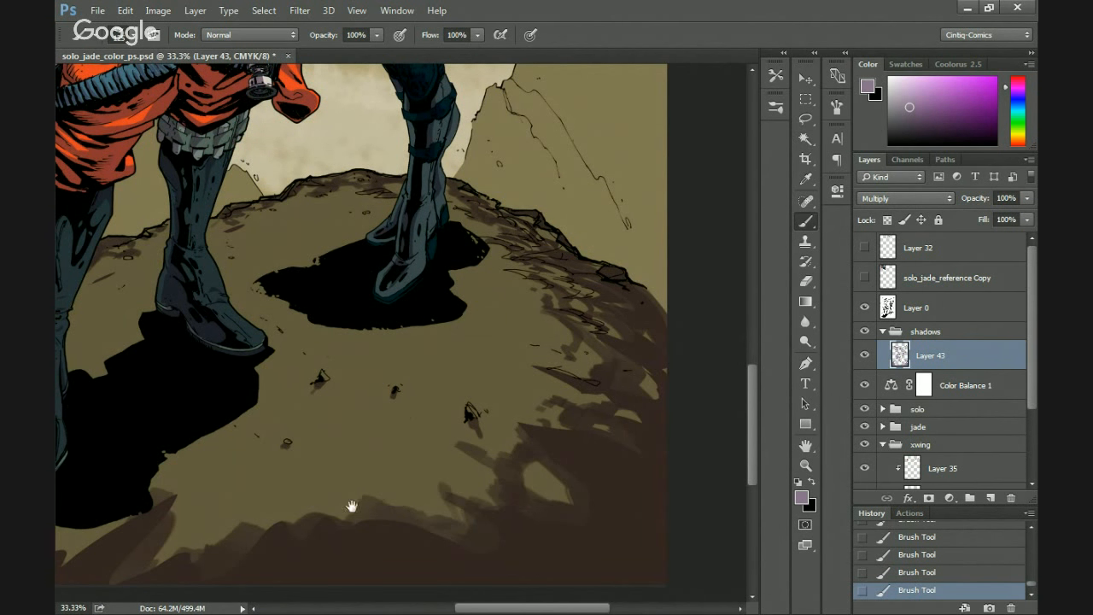
pyautogui.moveTo(351, 506); pyautogui.dragTo(413, 472)
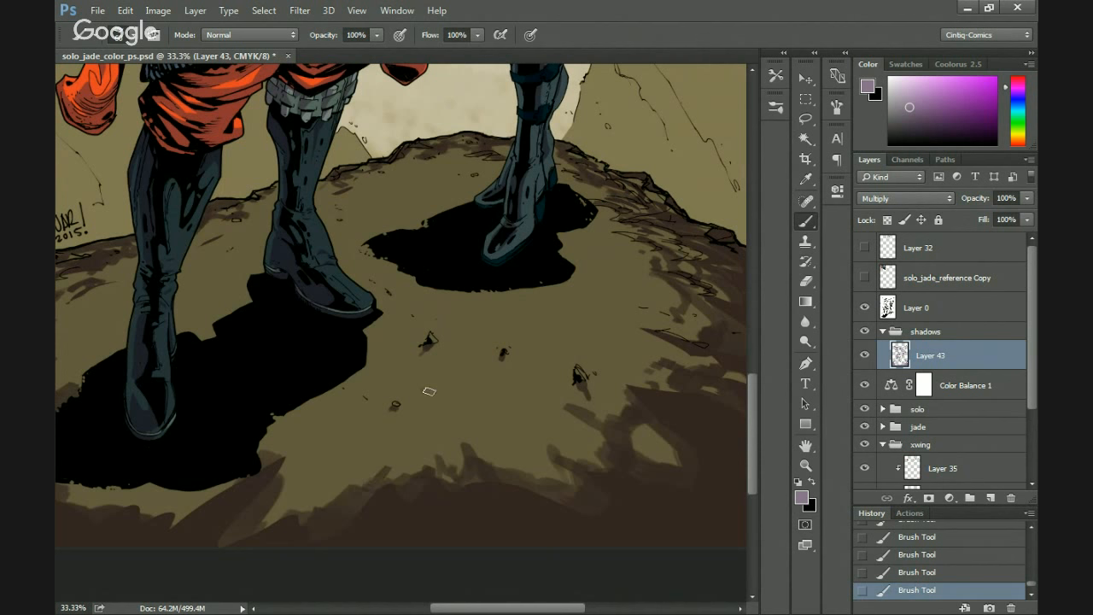
pyautogui.moveTo(305, 479); pyautogui.dragTo(396, 442)
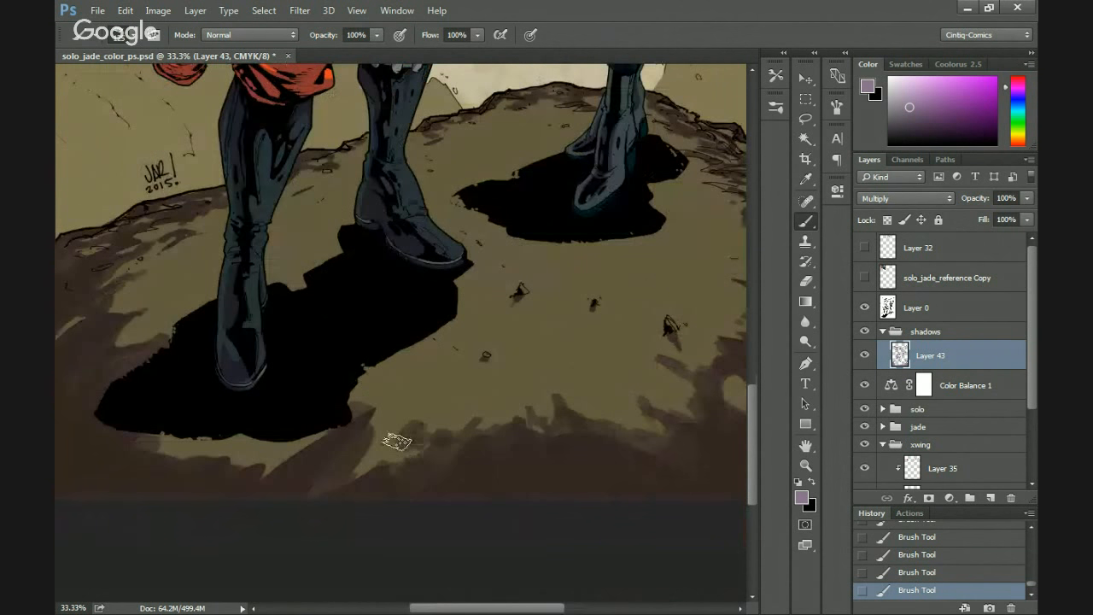
pyautogui.moveTo(371, 390); pyautogui.dragTo(329, 436)
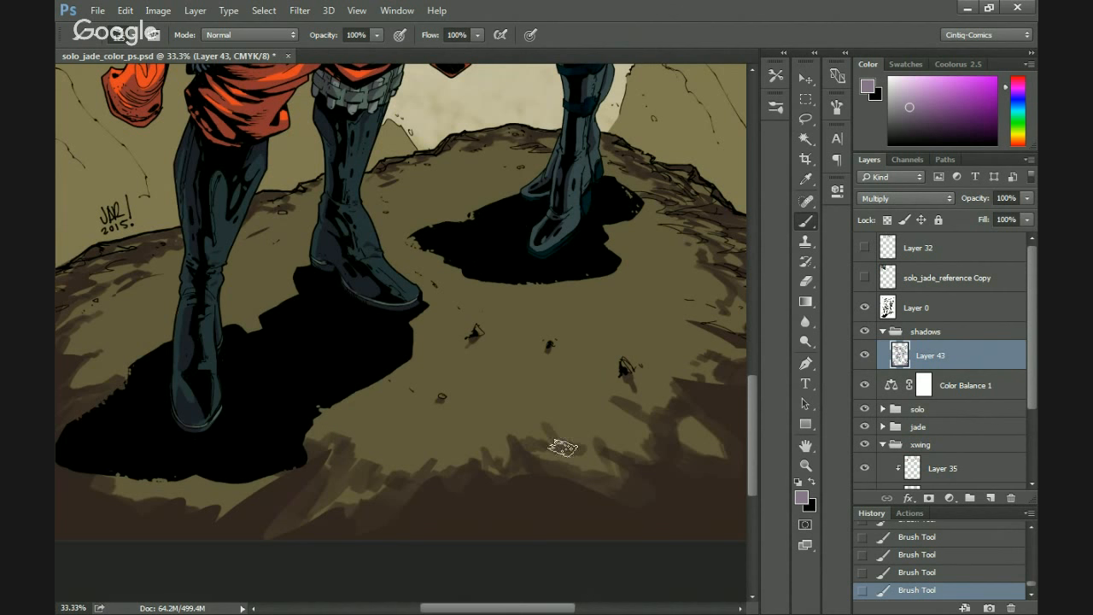
pyautogui.moveTo(578, 443); pyautogui.dragTo(423, 509)
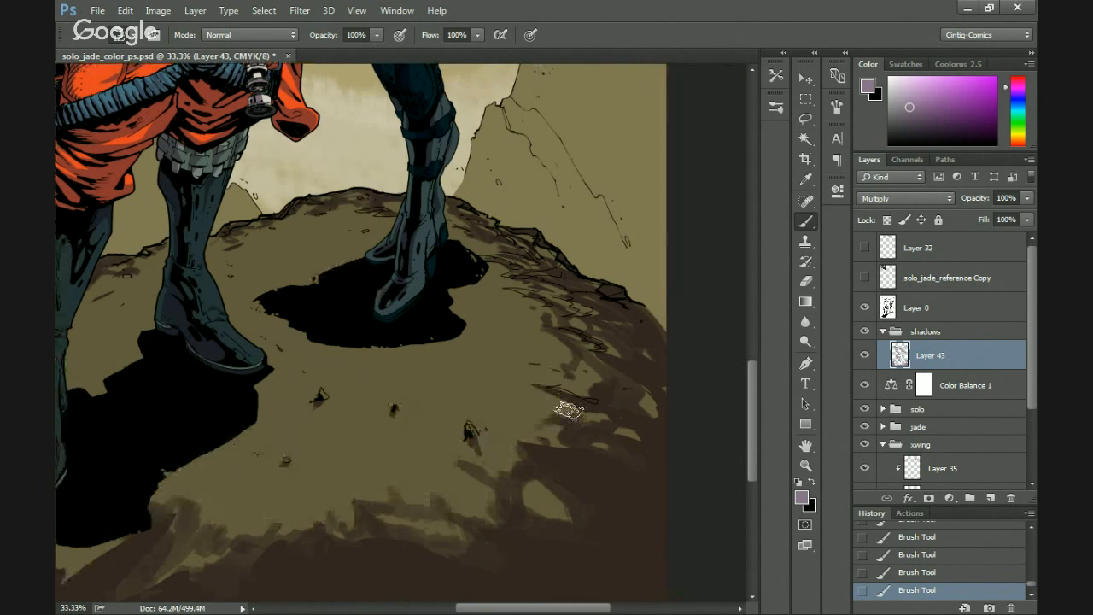
pyautogui.moveTo(518, 396); pyautogui.dragTo(518, 448)
# Brush textured shadow strokes below the front figure's cast shadow and up the mound's left slope beside the boot.
pyautogui.moveTo(312, 463)
pyautogui.mouseDown()
pyautogui.moveTo(436, 352)
pyautogui.moveTo(492, 275)
pyautogui.mouseUp()
pyautogui.moveTo(303, 436); pyautogui.dragTo(403, 476)
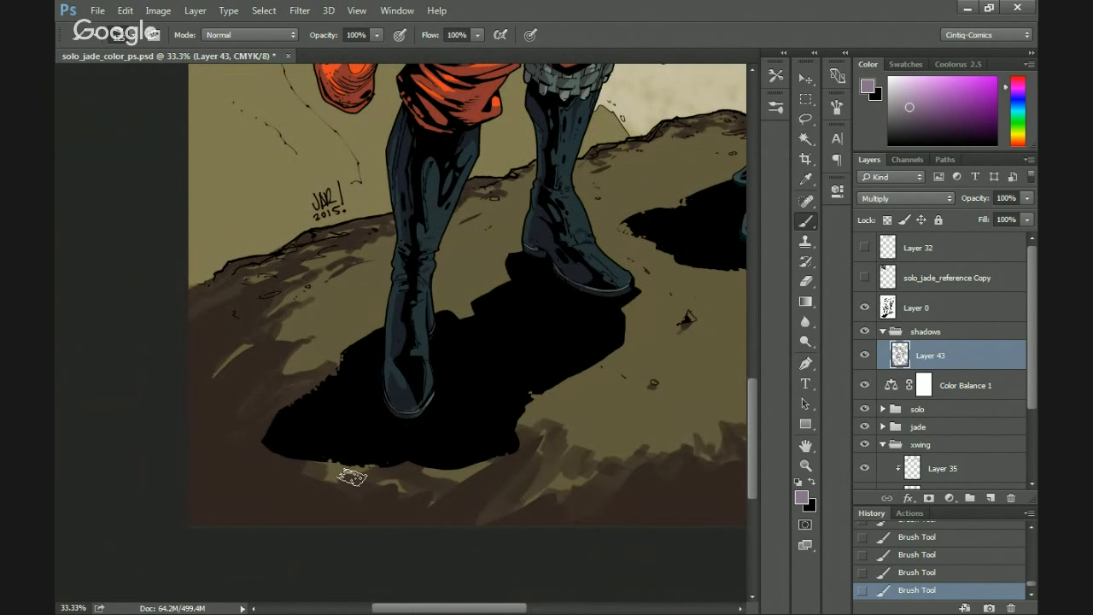
pyautogui.moveTo(285, 441); pyautogui.dragTo(412, 504)
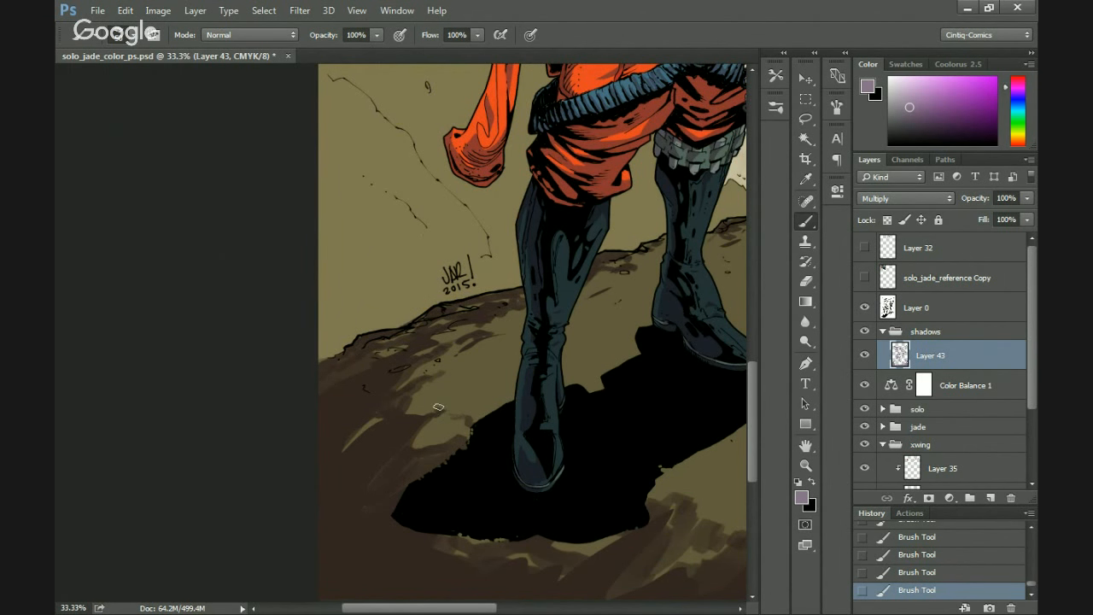
pyautogui.moveTo(450, 380); pyautogui.dragTo(343, 441)
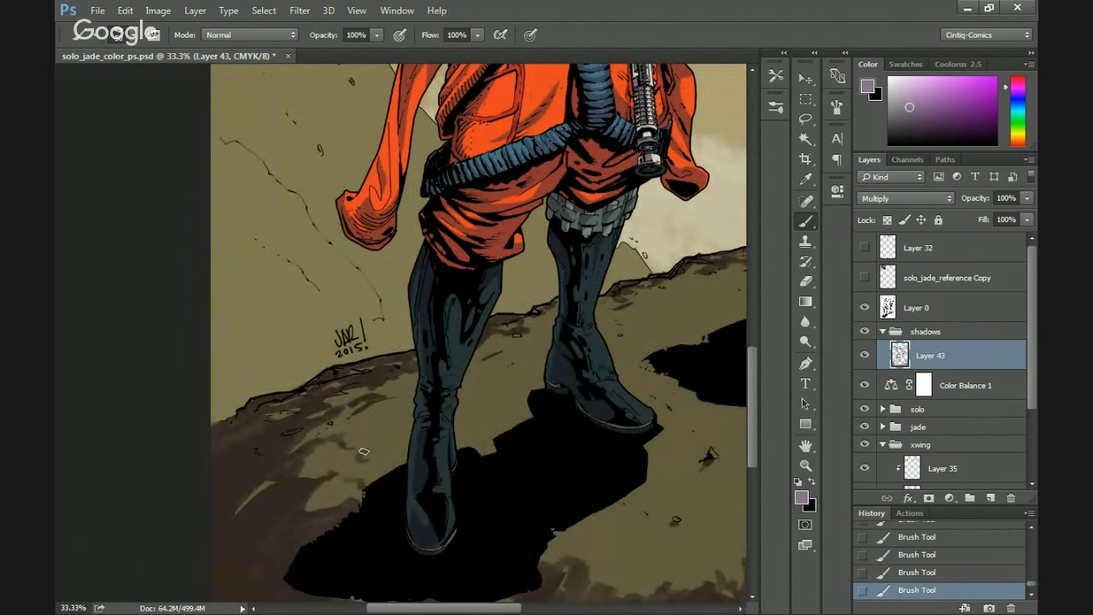
pyautogui.moveTo(324, 447)
pyautogui.mouseDown()
pyautogui.moveTo(347, 432)
pyautogui.moveTo(384, 456)
pyautogui.moveTo(300, 466)
pyautogui.mouseUp()
# Add small textured shadow marks to the rear ridge and the right slope beside the second figure's cast shadow.
pyautogui.moveTo(544, 361); pyautogui.dragTo(371, 425)
pyautogui.moveTo(596, 374); pyautogui.dragTo(484, 383)
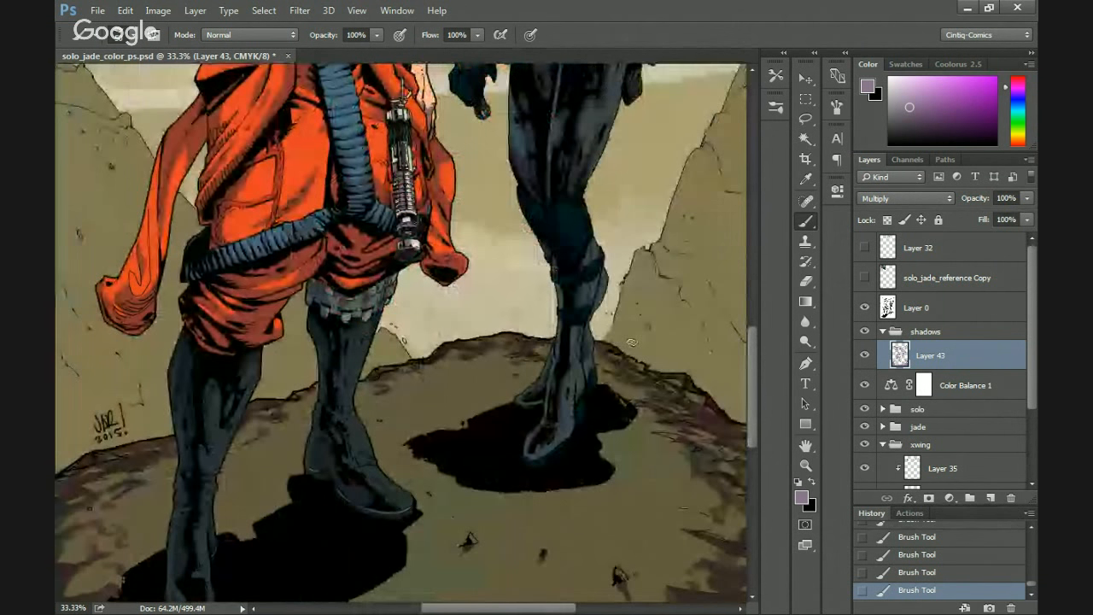
pyautogui.moveTo(605, 422); pyautogui.dragTo(537, 370)
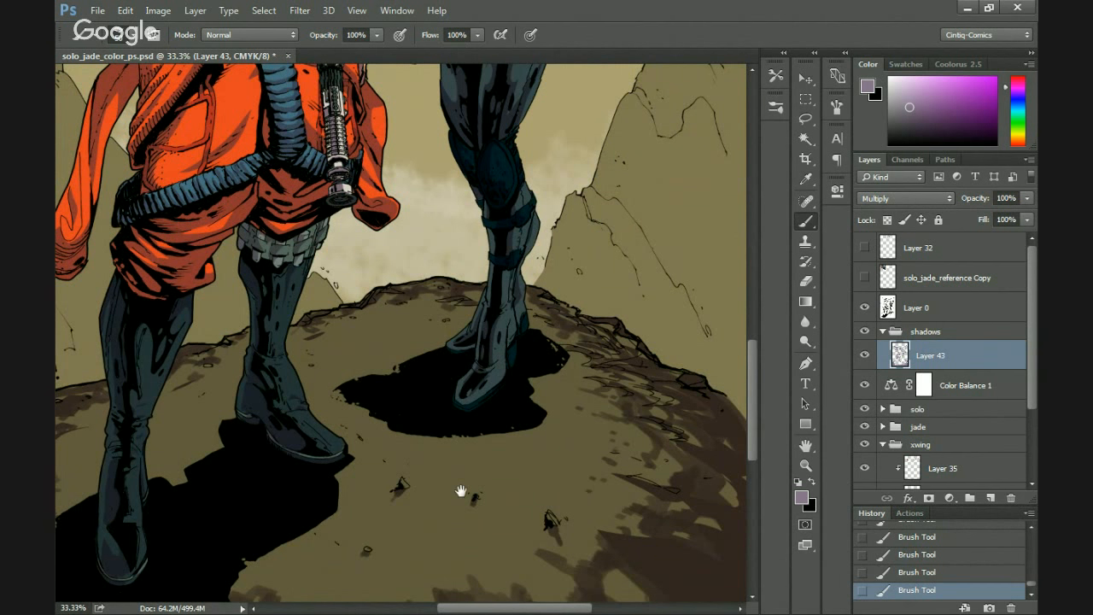
pyautogui.moveTo(456, 491); pyautogui.dragTo(486, 422)
# Scatter small shadow marks along the front shadow edge, behind the front figure's boot and across the mound's right side.
pyautogui.moveTo(476, 488); pyautogui.dragTo(481, 480)
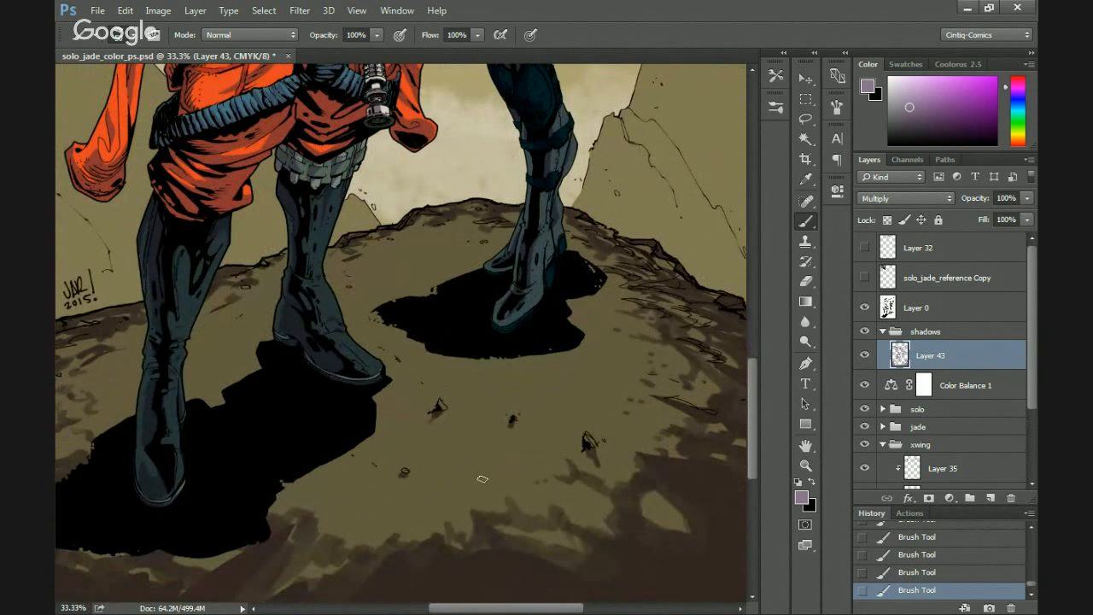
pyautogui.moveTo(387, 510); pyautogui.dragTo(412, 490)
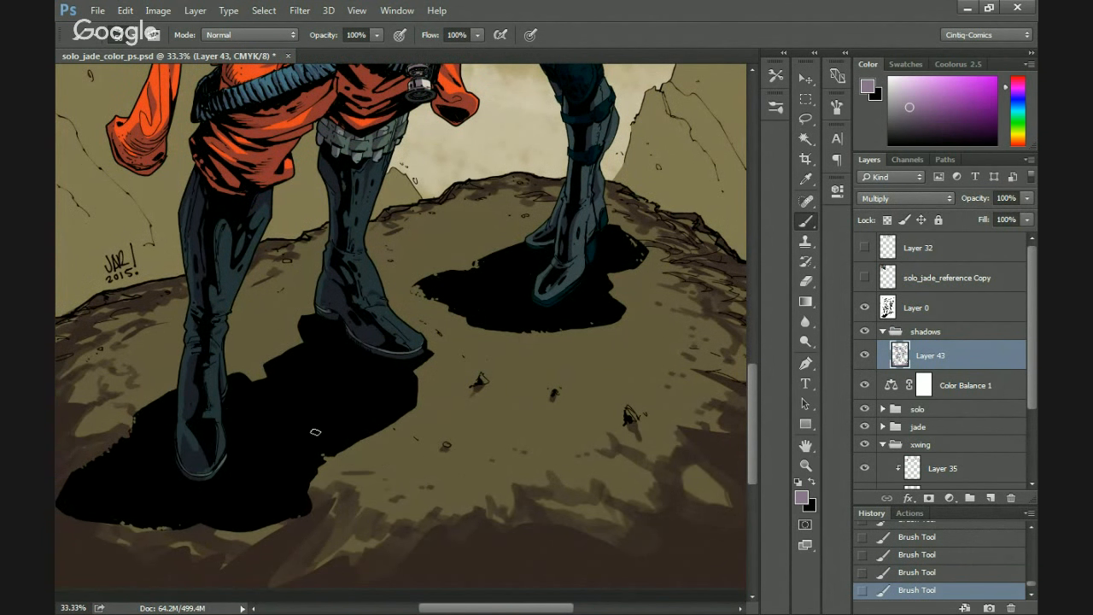
pyautogui.moveTo(309, 459); pyautogui.dragTo(356, 392)
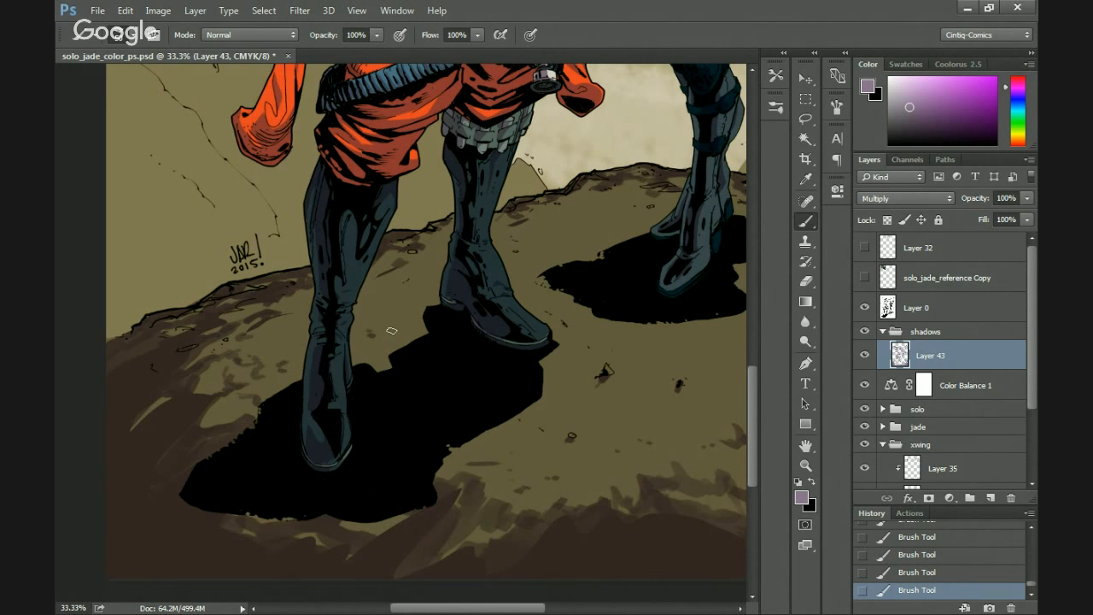
pyautogui.moveTo(282, 369)
pyautogui.mouseDown()
pyautogui.moveTo(391, 367)
pyautogui.moveTo(390, 385)
pyautogui.moveTo(340, 376)
pyautogui.moveTo(496, 450)
pyautogui.moveTo(390, 478)
pyautogui.moveTo(598, 379)
pyautogui.mouseUp()
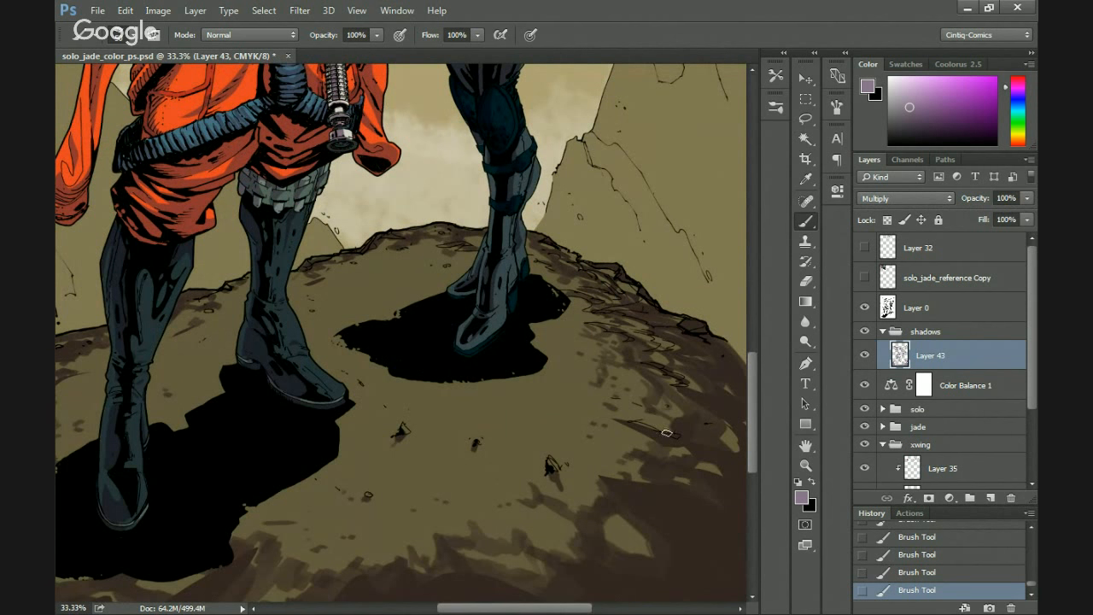
# Examine the finished shadows across the mound's slopes, ridge and front edge, both figures, and the illustration as a whole.
pyautogui.moveTo(577, 422); pyautogui.dragTo(593, 400)
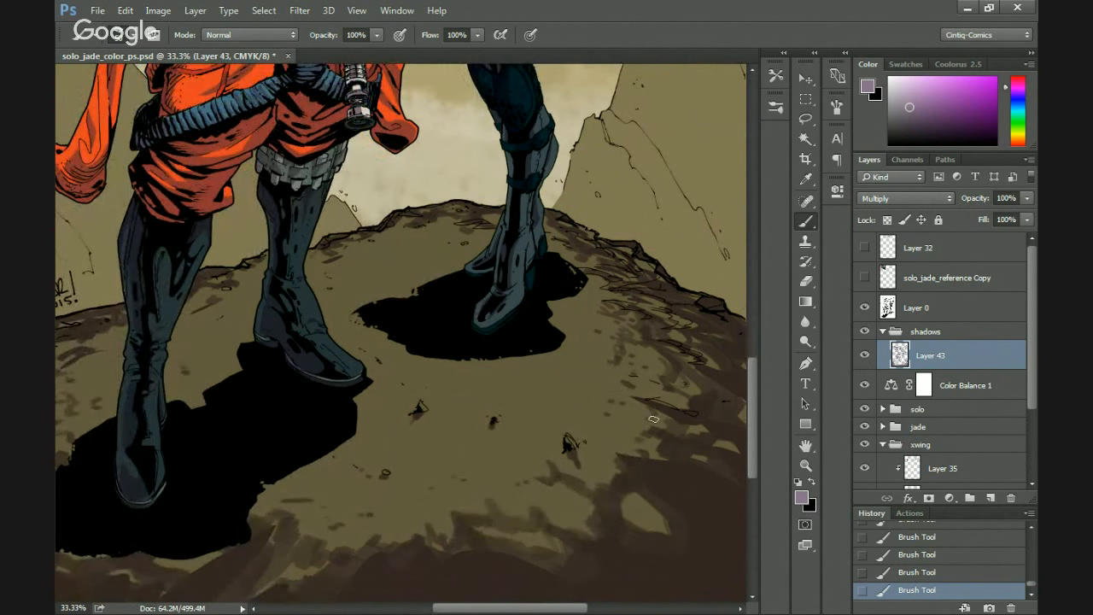
pyautogui.scroll(-1, 500, 420)
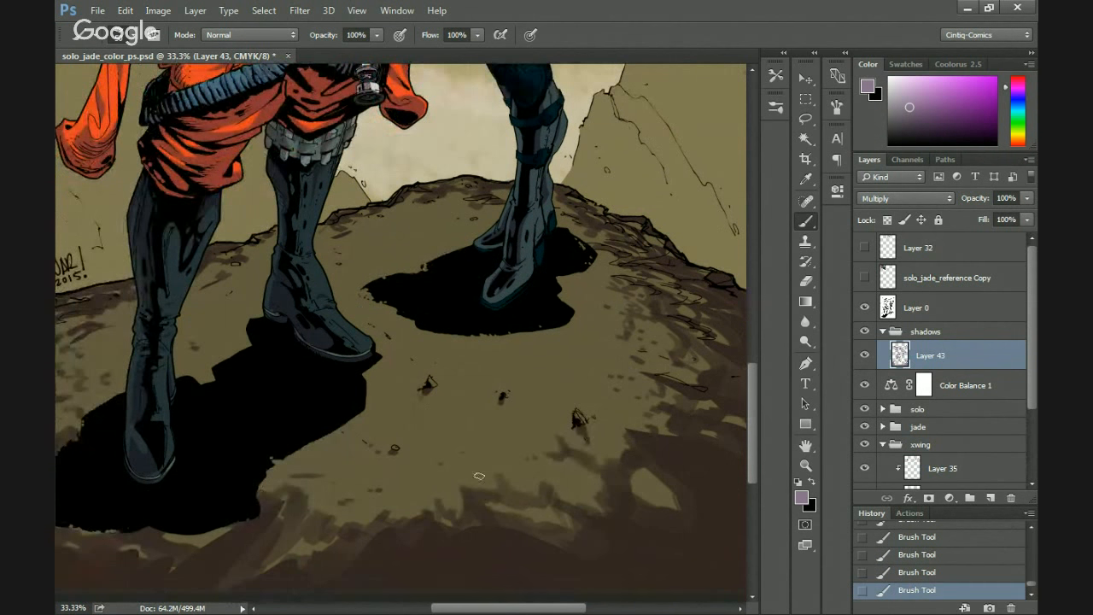
pyautogui.scroll(10, 317, 247)
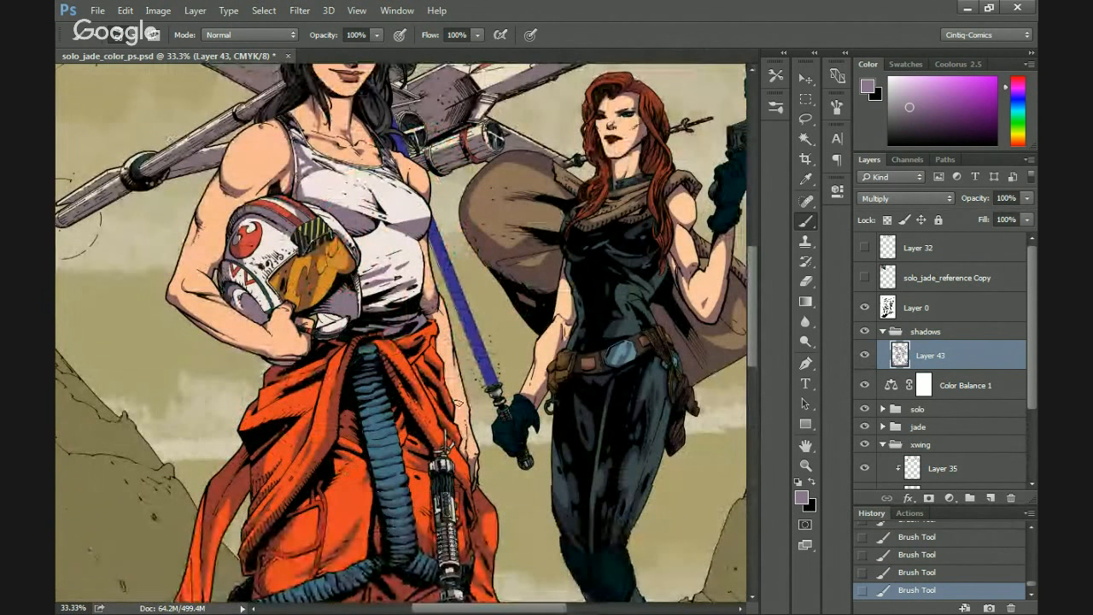
pyautogui.scroll(6, 370, 523)
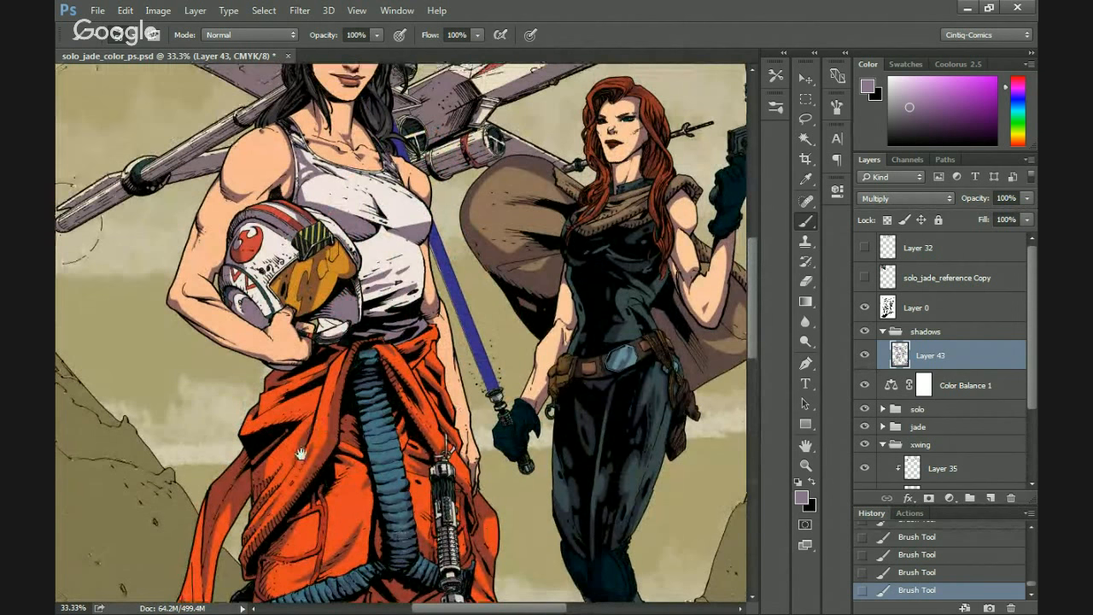
pyautogui.scroll(-15, 370, 523)
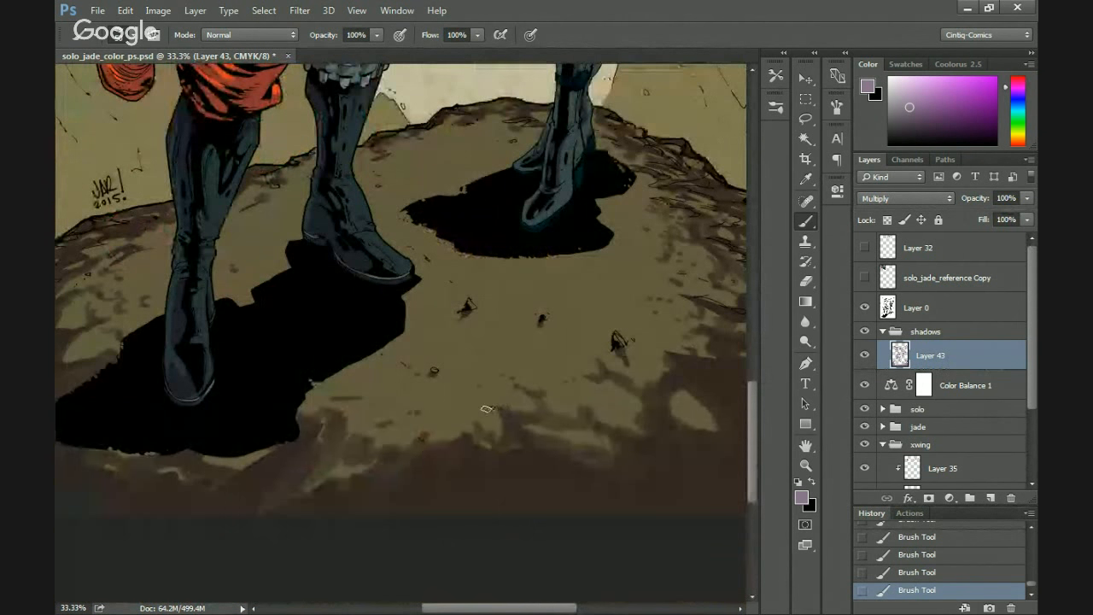
pyautogui.scroll(2, 427, 460)
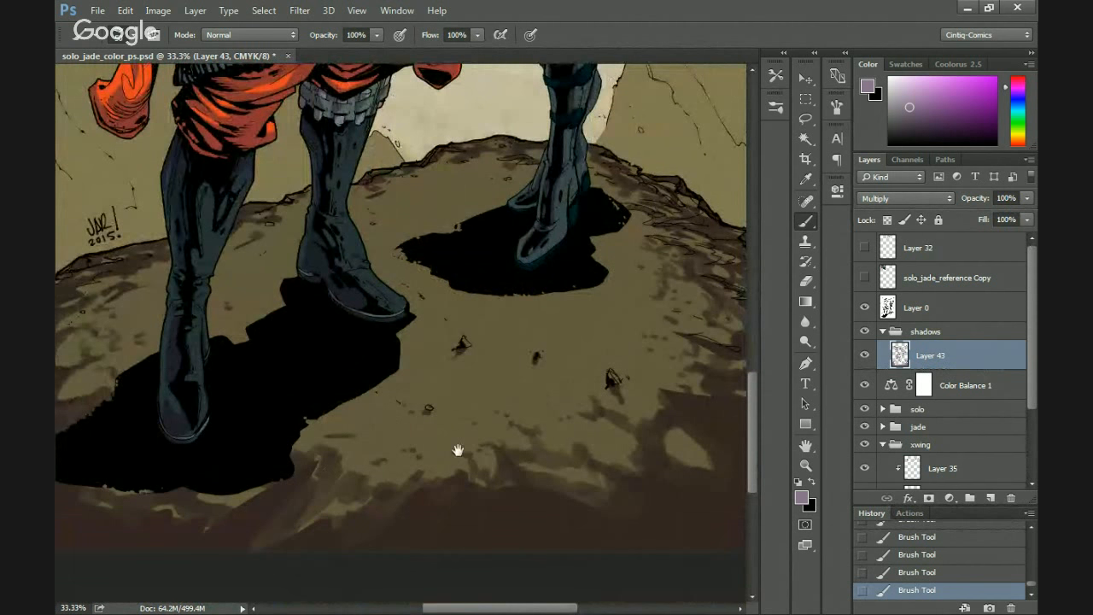
pyautogui.hscroll(4, 459, 450)
pyautogui.scroll(1, 458, 449)
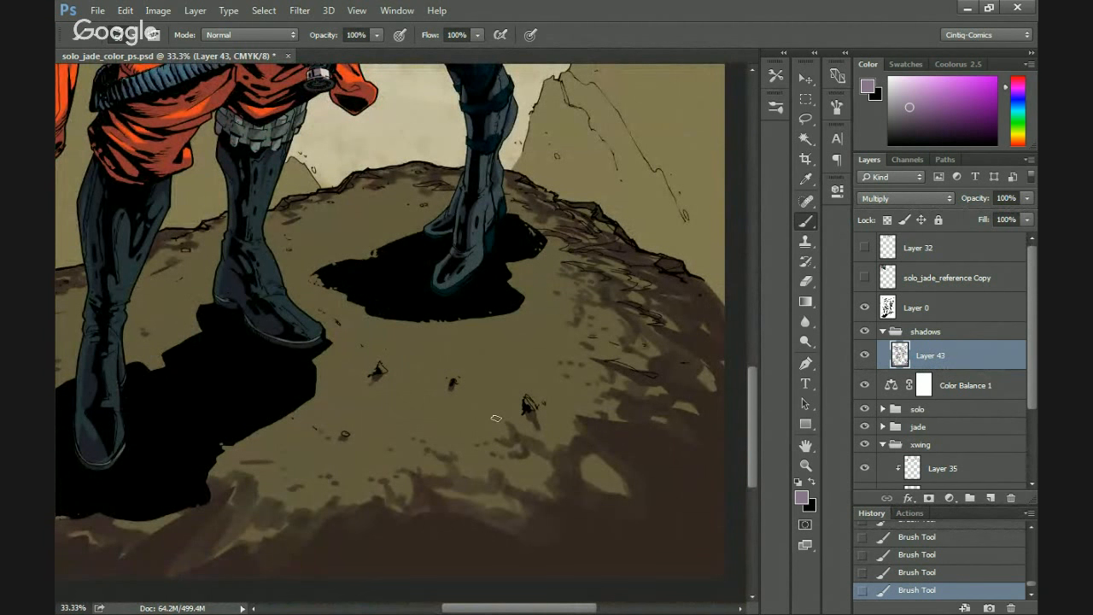
pyautogui.scroll(1, 523, 369)
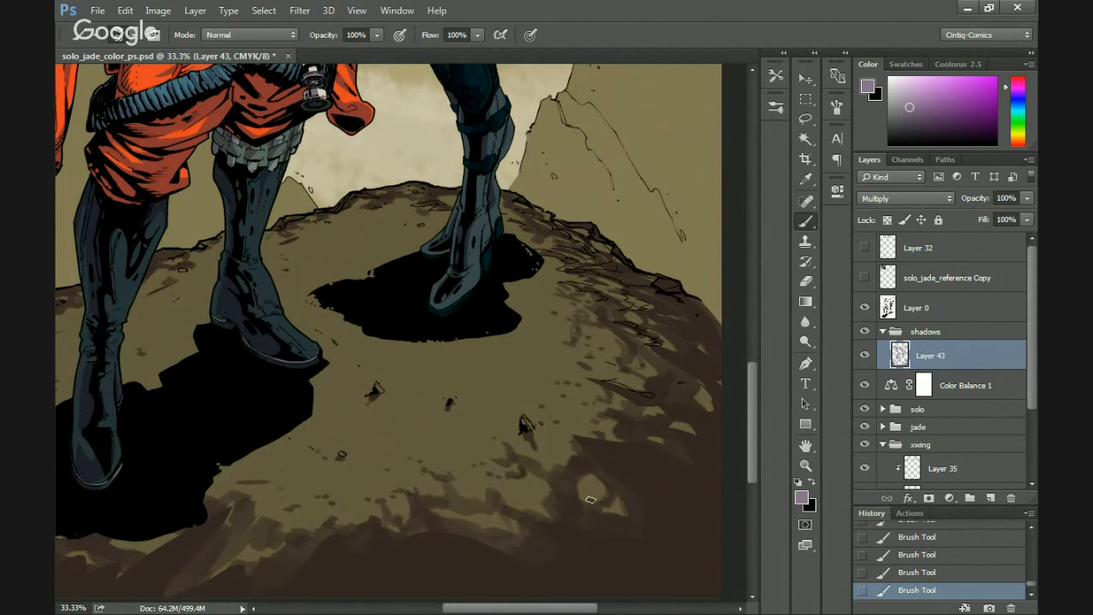
pyautogui.moveTo(328, 455); pyautogui.dragTo(472, 393)
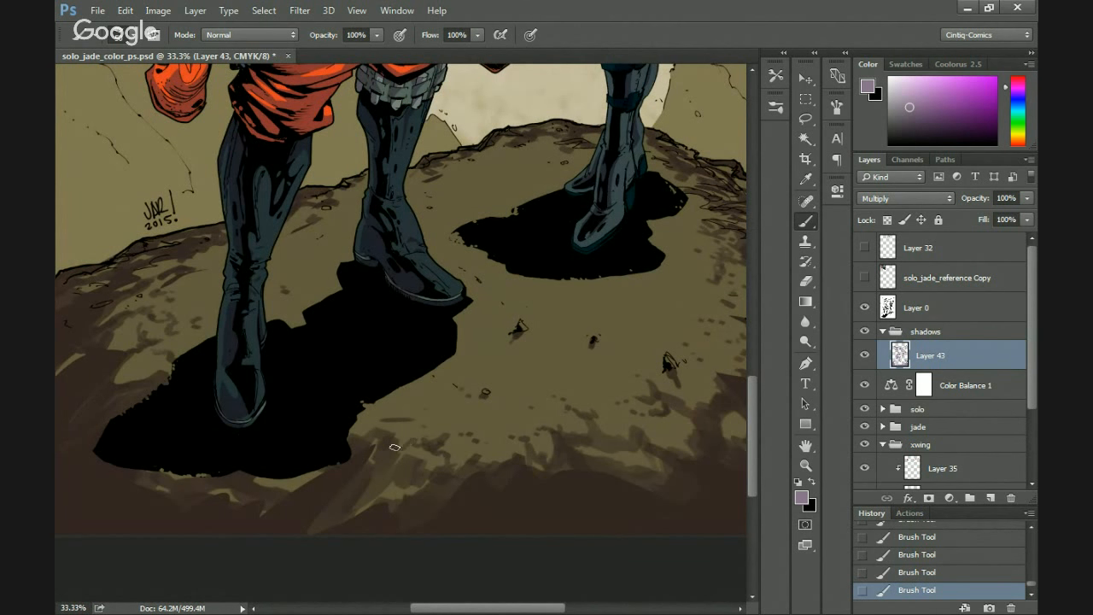
pyautogui.moveTo(342, 419)
pyautogui.mouseDown()
pyautogui.moveTo(375, 449)
pyautogui.moveTo(542, 442)
pyautogui.mouseUp()
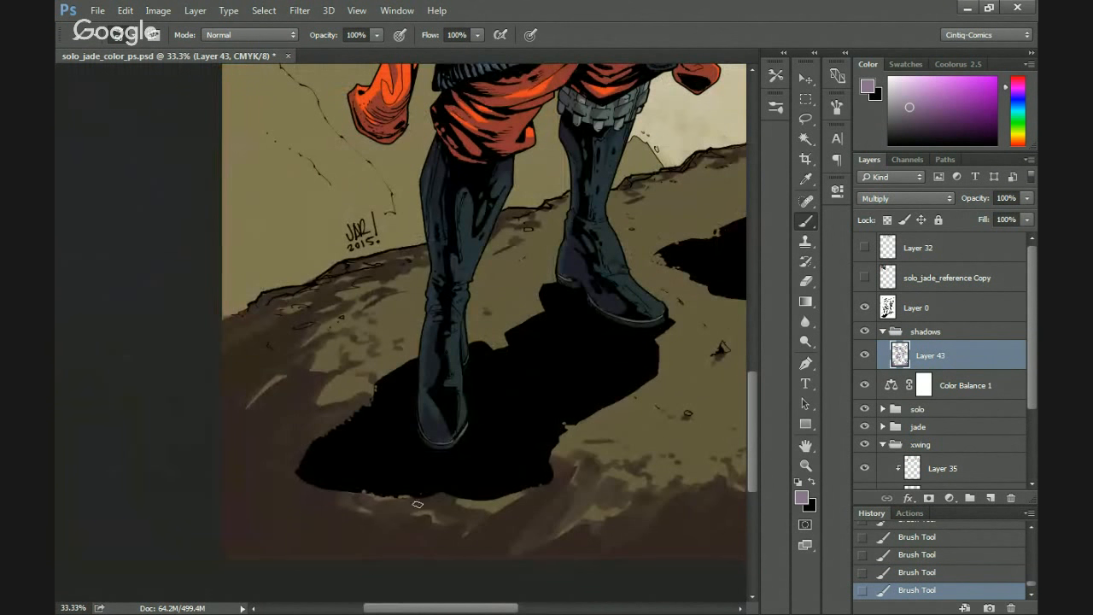
pyautogui.moveTo(318, 451); pyautogui.dragTo(391, 524)
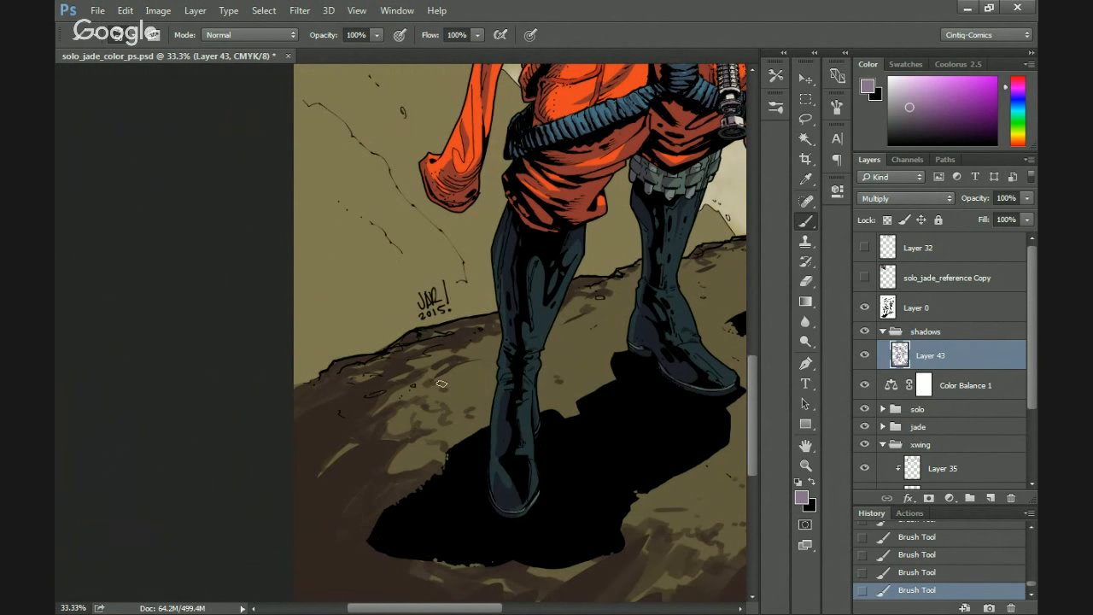
pyautogui.moveTo(456, 376); pyautogui.dragTo(384, 410)
pyautogui.moveTo(436, 376); pyautogui.dragTo(337, 432)
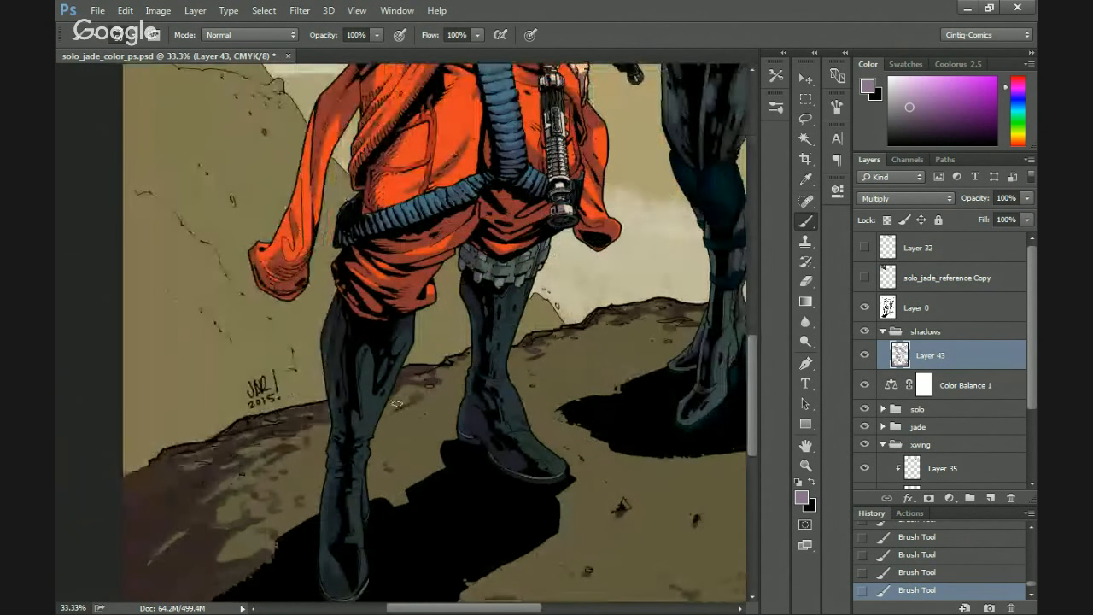
pyautogui.moveTo(447, 384); pyautogui.dragTo(387, 410)
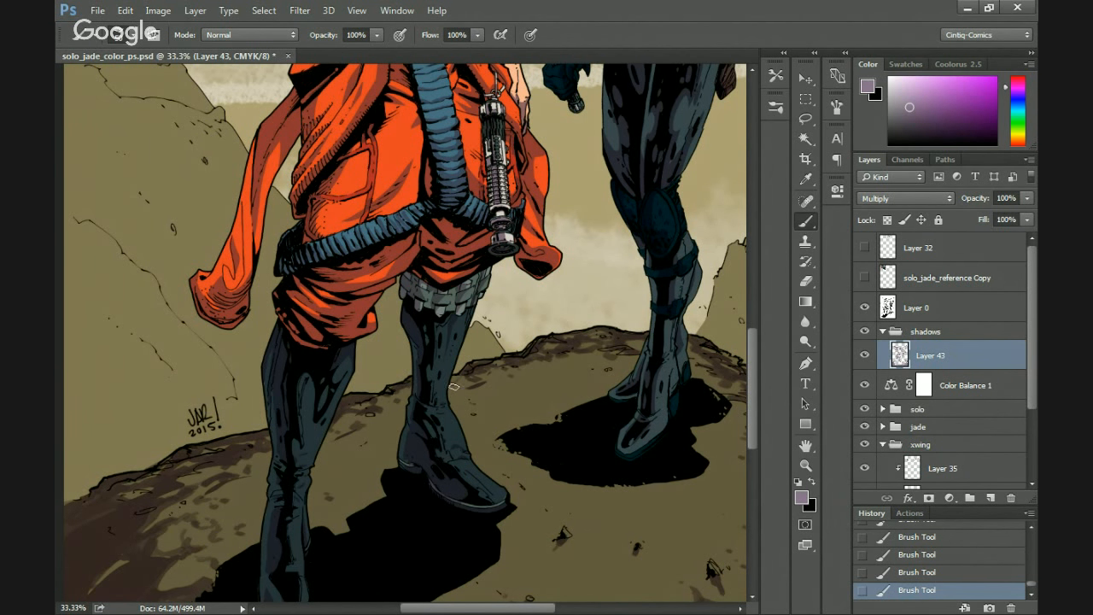
pyautogui.moveTo(545, 356); pyautogui.dragTo(438, 371)
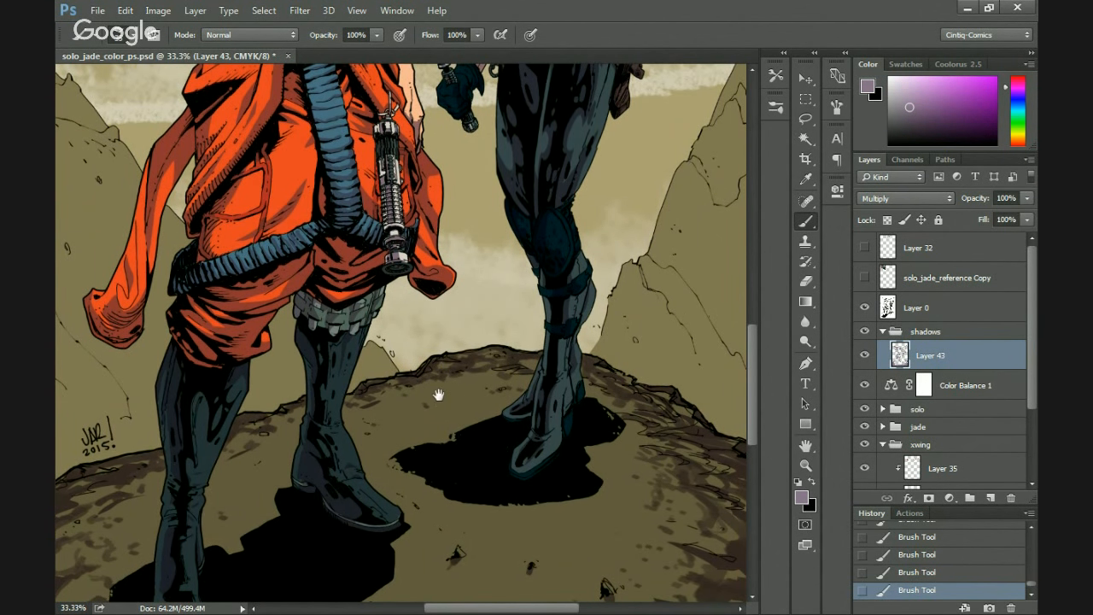
pyautogui.moveTo(435, 390); pyautogui.dragTo(388, 347)
pyautogui.hotkey('ctrl', '-')
pyautogui.hotkey('ctrl', '-')
pyautogui.hotkey('ctrl', '-')
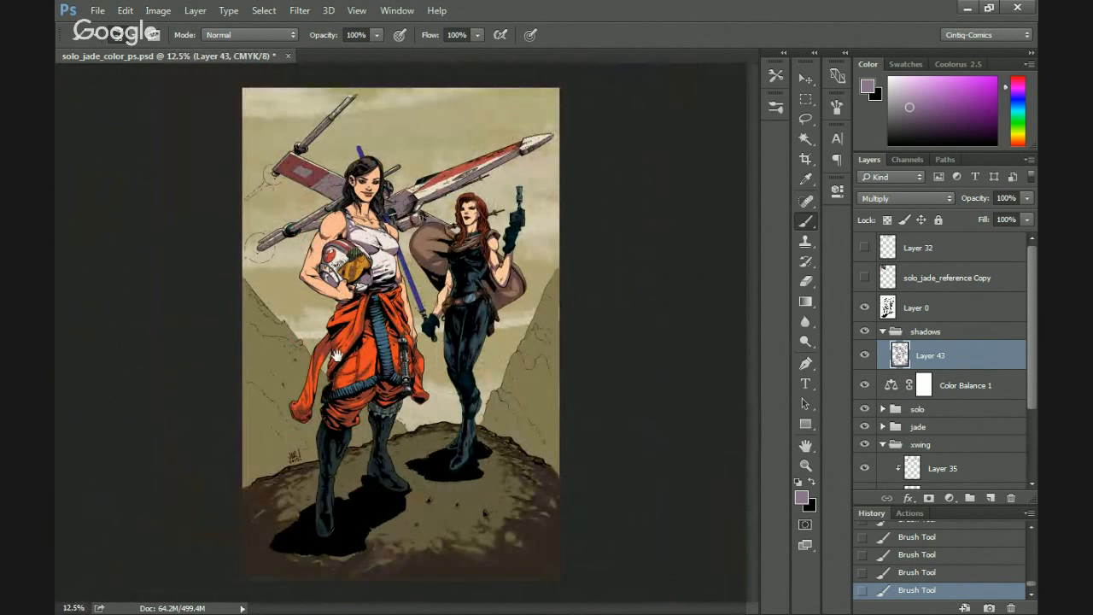
# Set the color surrounding the canvas to Light Gray and save the illustration.
pyautogui.rightClick(620, 358)
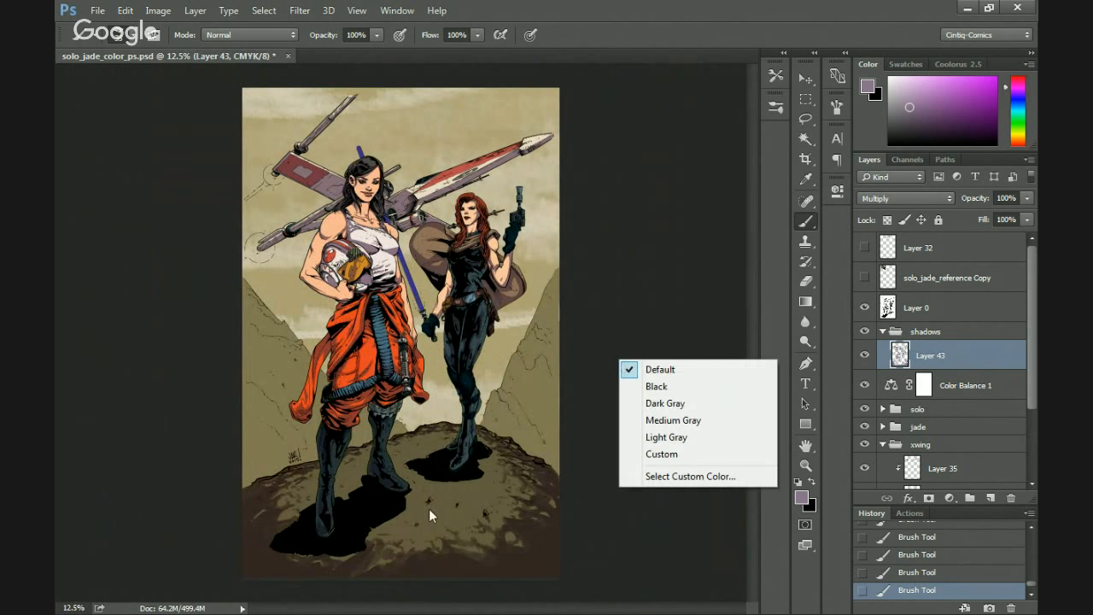
pyautogui.click(692, 423)
pyautogui.rightClick(689, 420)
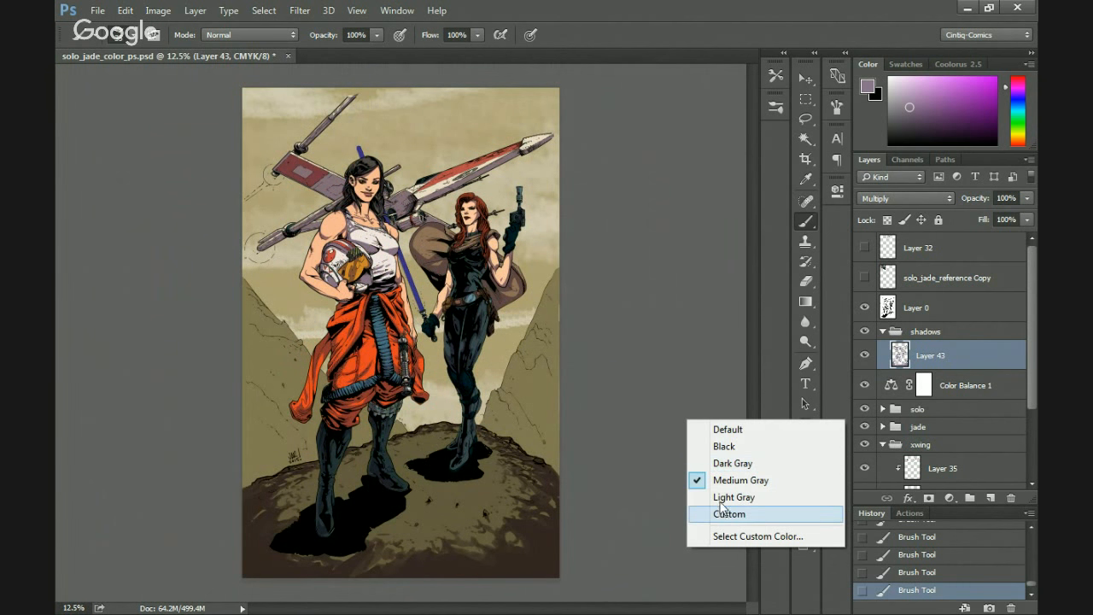
pyautogui.click(724, 502)
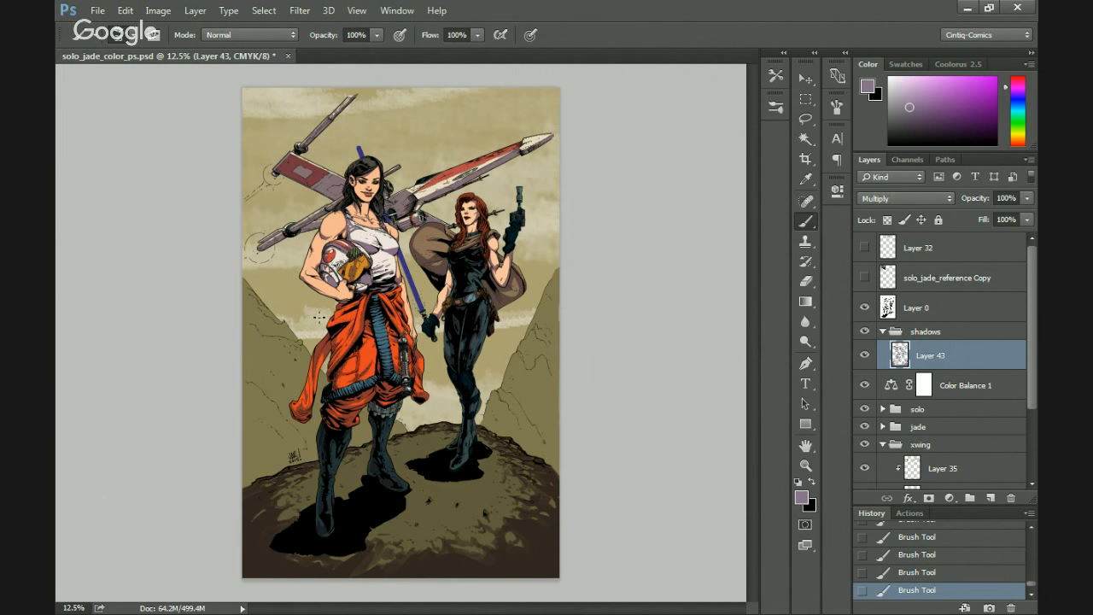
pyautogui.hotkey('ctrl', '+')
pyautogui.hotkey('ctrl', 's')
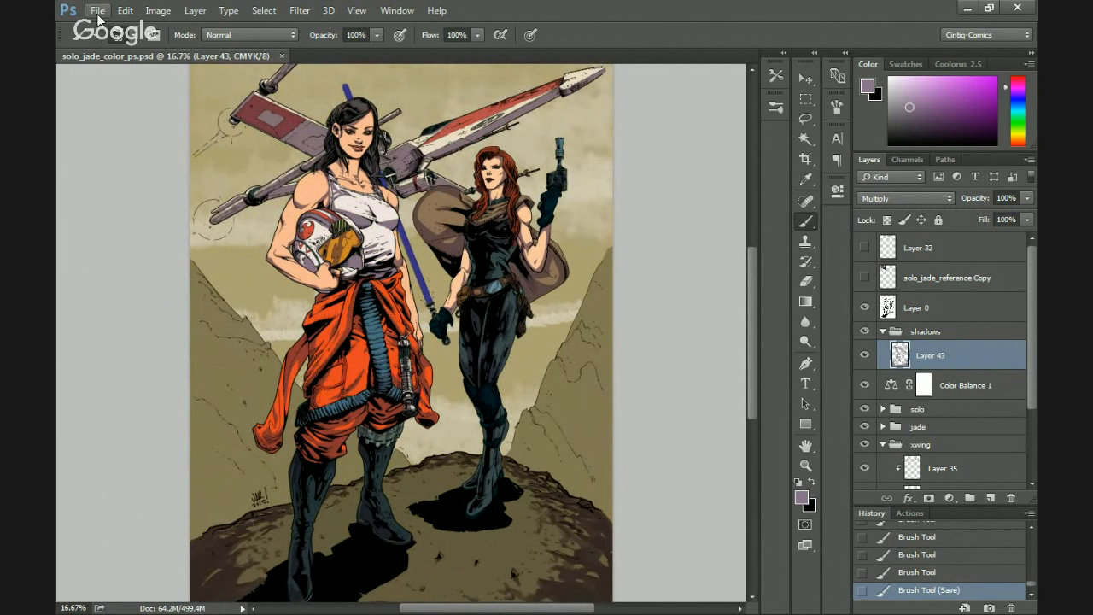
# Create a Letter-size RGB document, 8.5 by 11 inches at 300 pixels/inch with a white background, and add an empty layer.
pyautogui.click(98, 11)
pyautogui.click(105, 25)
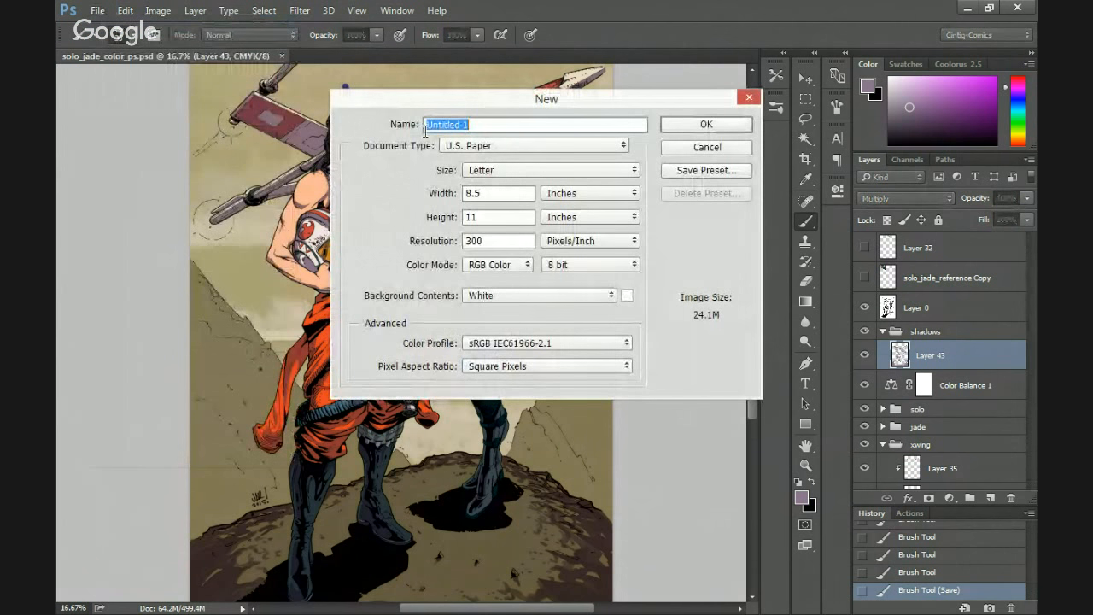
pyautogui.click(683, 128)
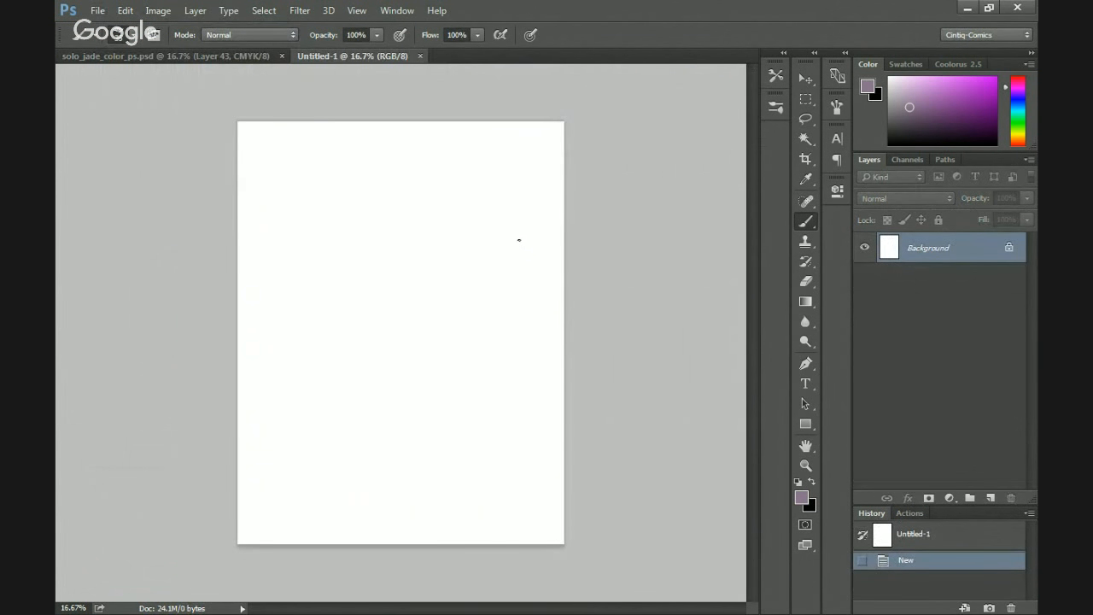
pyautogui.hotkey('ctrl', '+')
pyautogui.hotkey('ctrl', '+')
pyautogui.hotkey('ctrl', '+')
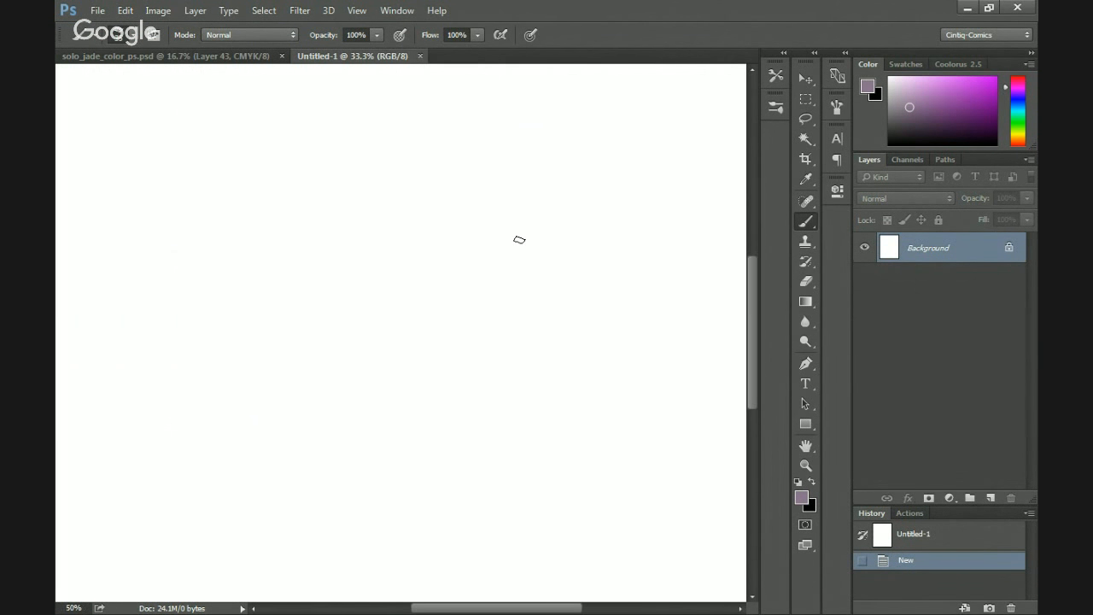
pyautogui.hotkey('ctrl', 'shift', 'alt', 'n')
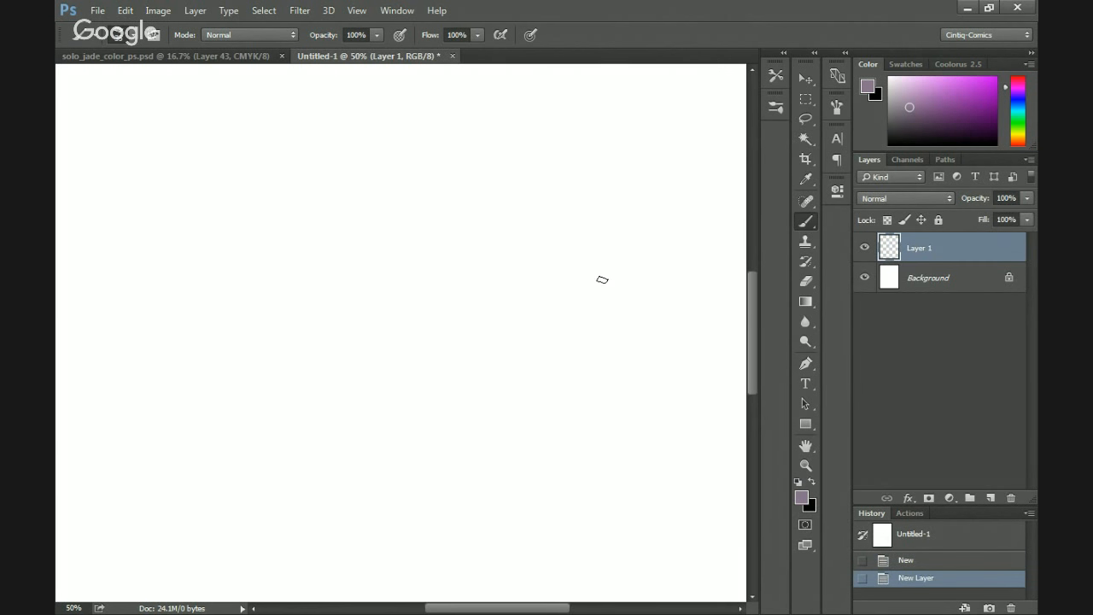
# Sketch a wide rectangular frame with doubled edges on the new layer using a thin black brush.
pyautogui.press('x')
pyautogui.press('[')
pyautogui.press('[')
pyautogui.press('[')
pyautogui.moveTo(690, 156)
pyautogui.mouseDown()
pyautogui.moveTo(683, 439)
pyautogui.moveTo(200, 421)
pyautogui.mouseUp()
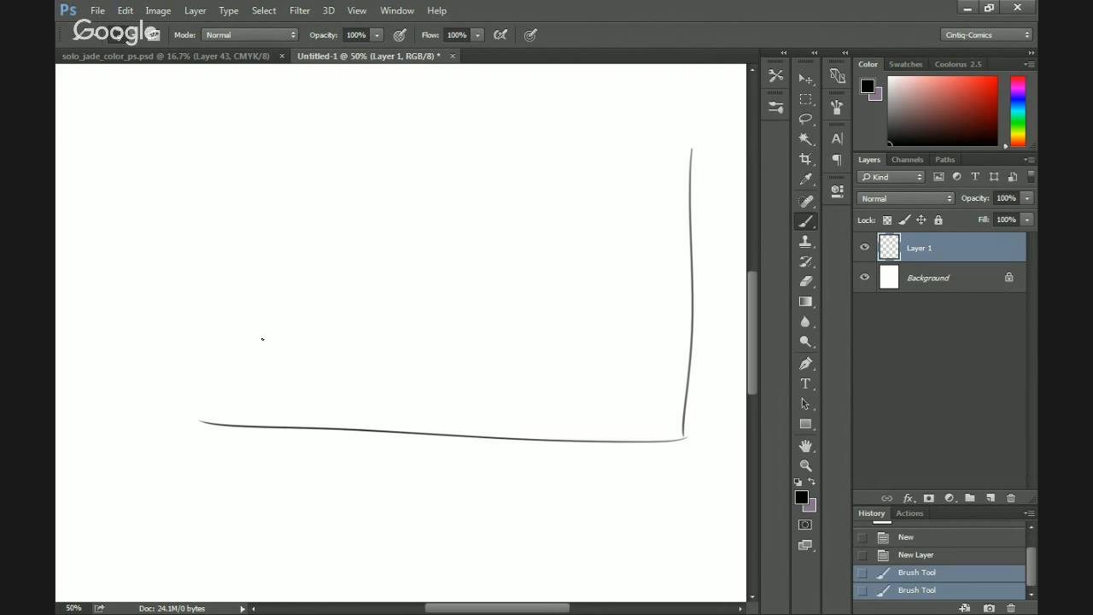
pyautogui.moveTo(676, 135)
pyautogui.mouseDown()
pyautogui.moveTo(246, 141)
pyautogui.moveTo(219, 368)
pyautogui.mouseUp()
pyautogui.moveTo(216, 425)
pyautogui.mouseDown()
pyautogui.moveTo(317, 122)
pyautogui.moveTo(690, 420)
pyautogui.mouseUp()
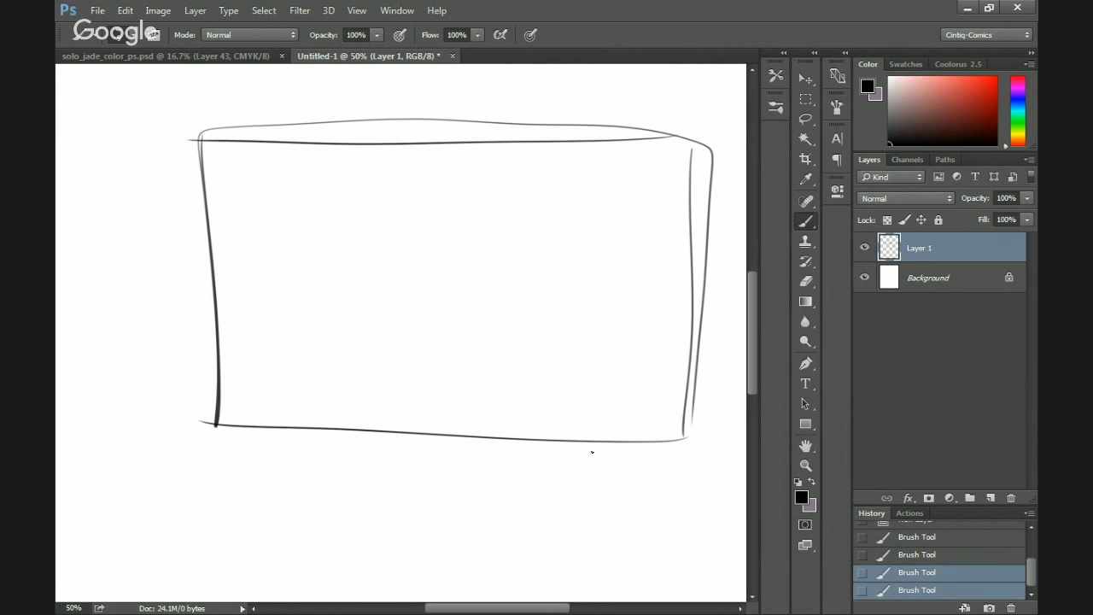
pyautogui.moveTo(614, 454); pyautogui.dragTo(170, 433)
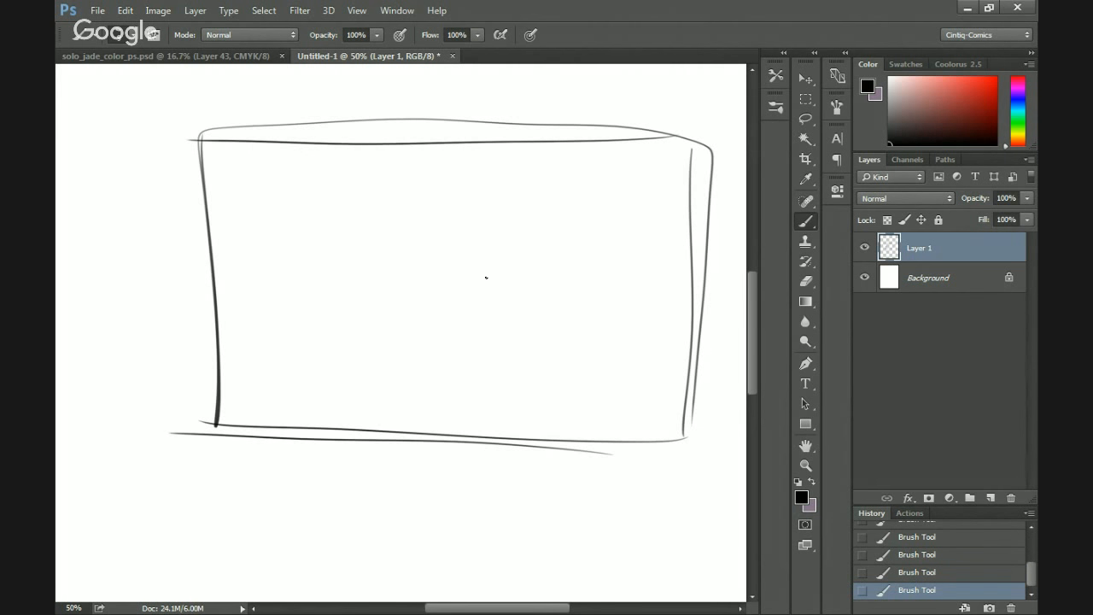
# Draw a horizontal and a vertical line crossing inside the frame, with perspective lines radiating from their intersection to the edges.
pyautogui.moveTo(680, 292); pyautogui.dragTo(206, 272)
pyautogui.moveTo(457, 122); pyautogui.dragTo(452, 434)
pyautogui.moveTo(446, 282)
pyautogui.mouseDown()
pyautogui.moveTo(340, 121)
pyautogui.moveTo(254, 118)
pyautogui.mouseUp()
pyautogui.moveTo(410, 274)
pyautogui.mouseDown()
pyautogui.moveTo(216, 157)
pyautogui.moveTo(187, 190)
pyautogui.mouseUp()
pyautogui.moveTo(447, 279); pyautogui.dragTo(431, 116)
pyautogui.moveTo(453, 282); pyautogui.dragTo(510, 130)
pyautogui.moveTo(455, 282); pyautogui.dragTo(584, 150)
pyautogui.moveTo(457, 282)
pyautogui.mouseDown()
pyautogui.moveTo(672, 175)
pyautogui.moveTo(707, 229)
pyautogui.moveTo(682, 356)
pyautogui.moveTo(643, 427)
pyautogui.mouseUp()
pyautogui.moveTo(458, 287)
pyautogui.mouseDown()
pyautogui.moveTo(572, 446)
pyautogui.moveTo(505, 446)
pyautogui.mouseUp()
pyautogui.moveTo(454, 287); pyautogui.dragTo(459, 450)
pyautogui.moveTo(453, 287)
pyautogui.mouseDown()
pyautogui.moveTo(404, 450)
pyautogui.moveTo(336, 455)
pyautogui.moveTo(226, 435)
pyautogui.mouseUp()
pyautogui.moveTo(432, 285); pyautogui.dragTo(207, 373)
pyautogui.moveTo(397, 299); pyautogui.dragTo(207, 316)
pyautogui.moveTo(416, 284); pyautogui.dragTo(216, 295)
# Draw evenly spaced vertical grid lines across the frame on both sides of the vanishing point.
pyautogui.moveTo(485, 144); pyautogui.dragTo(490, 461)
pyautogui.moveTo(529, 123); pyautogui.dragTo(527, 430)
pyautogui.moveTo(574, 149); pyautogui.dragTo(570, 441)
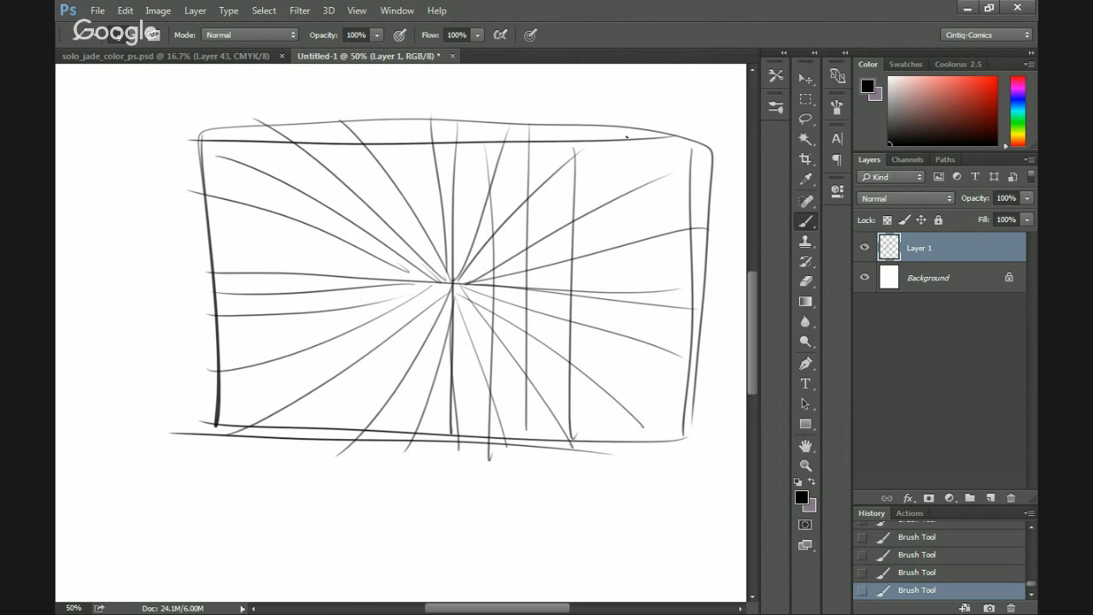
pyautogui.moveTo(629, 147); pyautogui.dragTo(617, 437)
pyautogui.moveTo(675, 145); pyautogui.dragTo(654, 424)
pyautogui.moveTo(411, 147); pyautogui.dragTo(406, 420)
pyautogui.moveTo(370, 138); pyautogui.dragTo(361, 430)
pyautogui.moveTo(318, 130); pyautogui.dragTo(308, 447)
pyautogui.moveTo(266, 150); pyautogui.dragTo(257, 423)
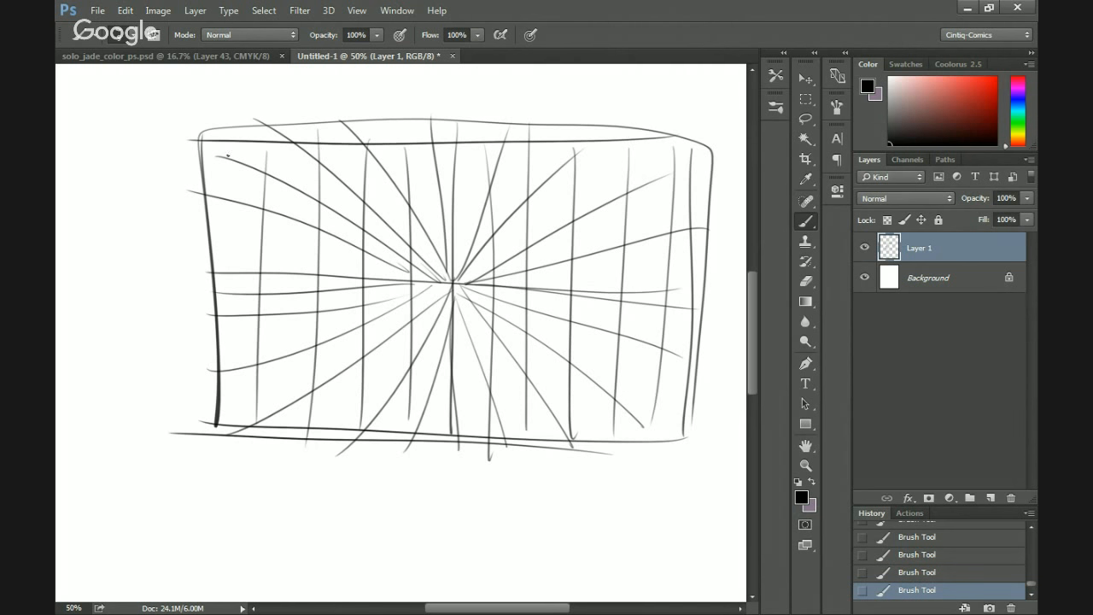
pyautogui.moveTo(227, 156); pyautogui.dragTo(224, 389)
# Draw six horizontal grid lines across the frame, spaced from its upper edge down to its lower edge.
pyautogui.moveTo(678, 170); pyautogui.dragTo(256, 171)
pyautogui.moveTo(653, 220); pyautogui.dragTo(205, 232)
pyautogui.moveTo(653, 265); pyautogui.dragTo(211, 270)
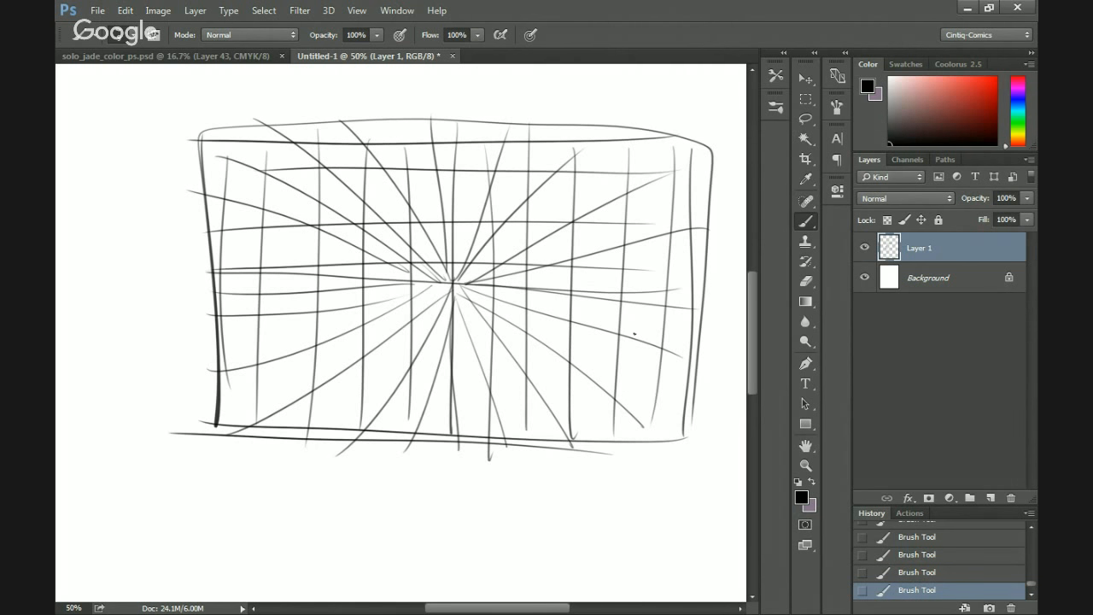
pyautogui.moveTo(684, 331); pyautogui.dragTo(183, 340)
pyautogui.moveTo(663, 386); pyautogui.dragTo(212, 390)
pyautogui.moveTo(642, 438); pyautogui.dragTo(200, 424)
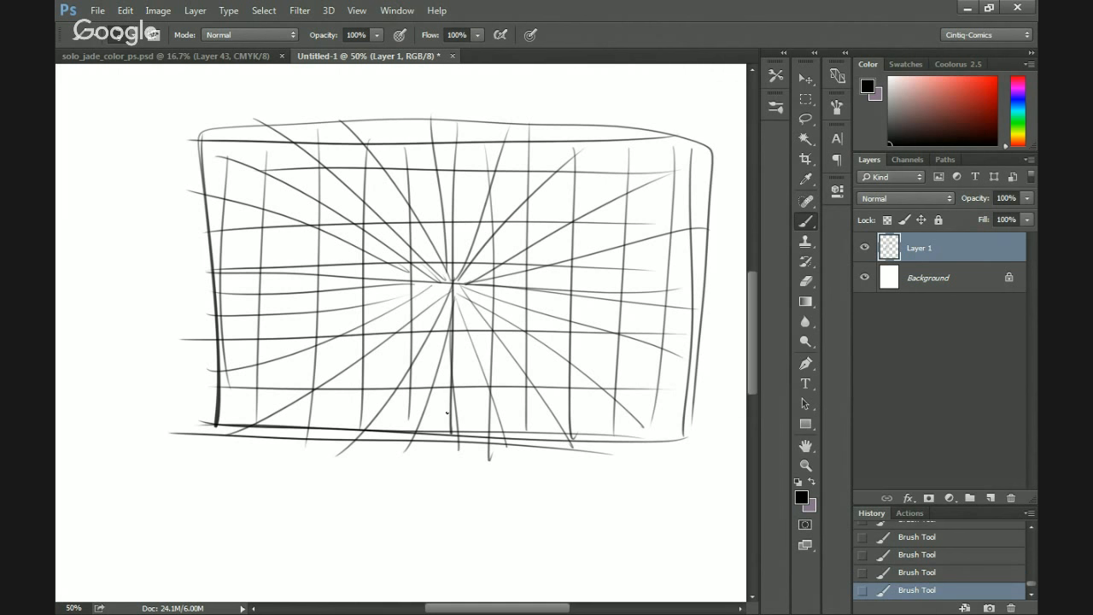
# Turn the perspective grid light blue with a Hue/Saturation adjustment layer and add an empty layer above it.
pyautogui.click(1027, 198)
pyautogui.moveTo(1025, 215); pyautogui.dragTo(993, 216)
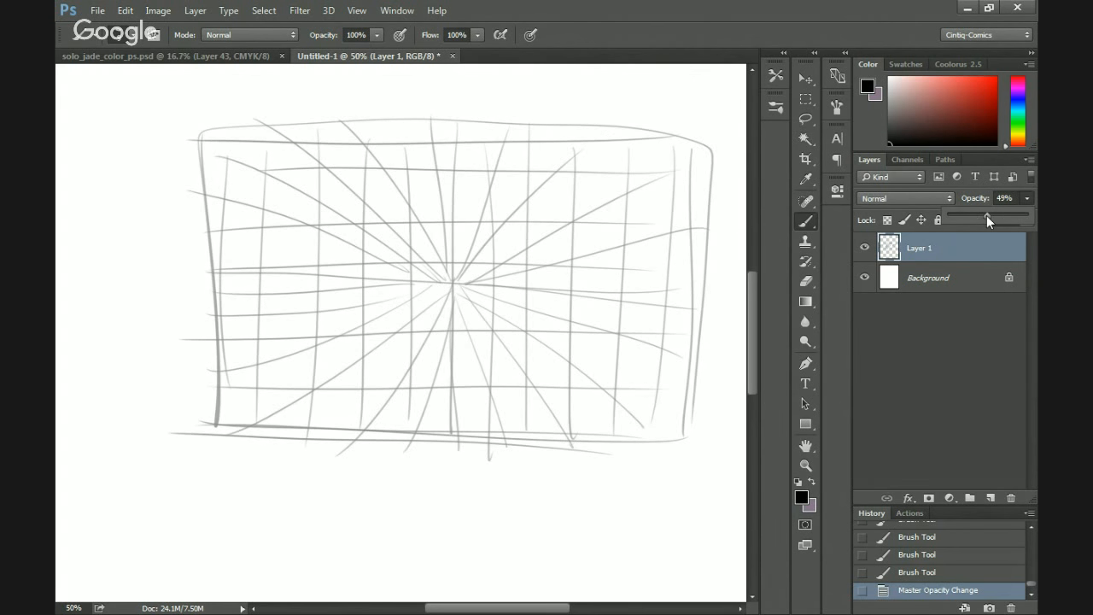
pyautogui.moveTo(987, 215); pyautogui.dragTo(1027, 215)
pyautogui.press('F2')
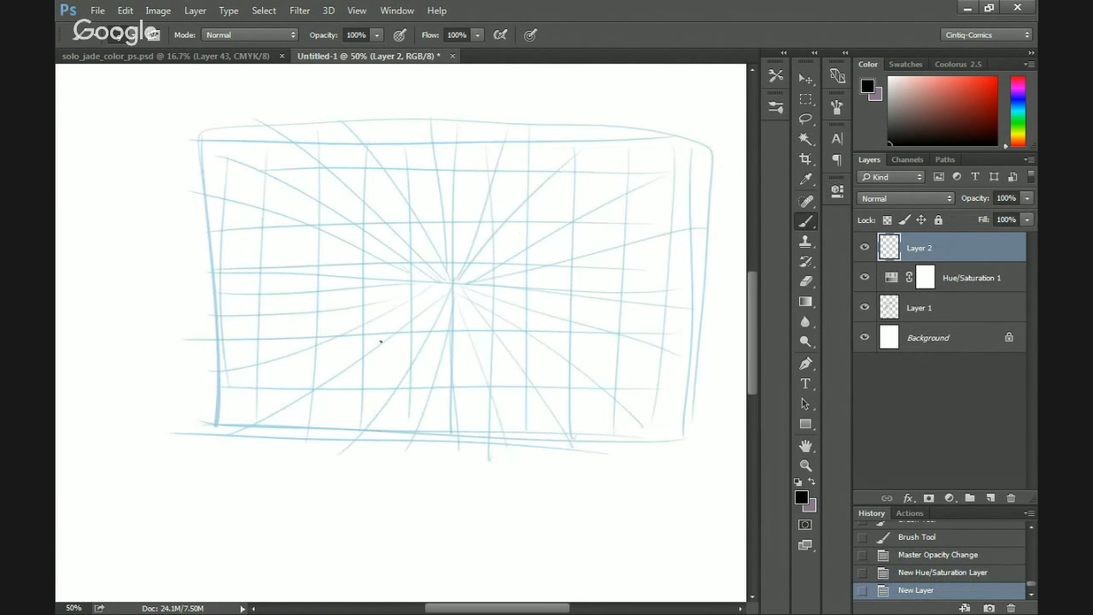
# Hide the interface panels and enlarge the blue perspective grid to fill the workspace.
pyautogui.moveTo(381, 390); pyautogui.dragTo(351, 453)
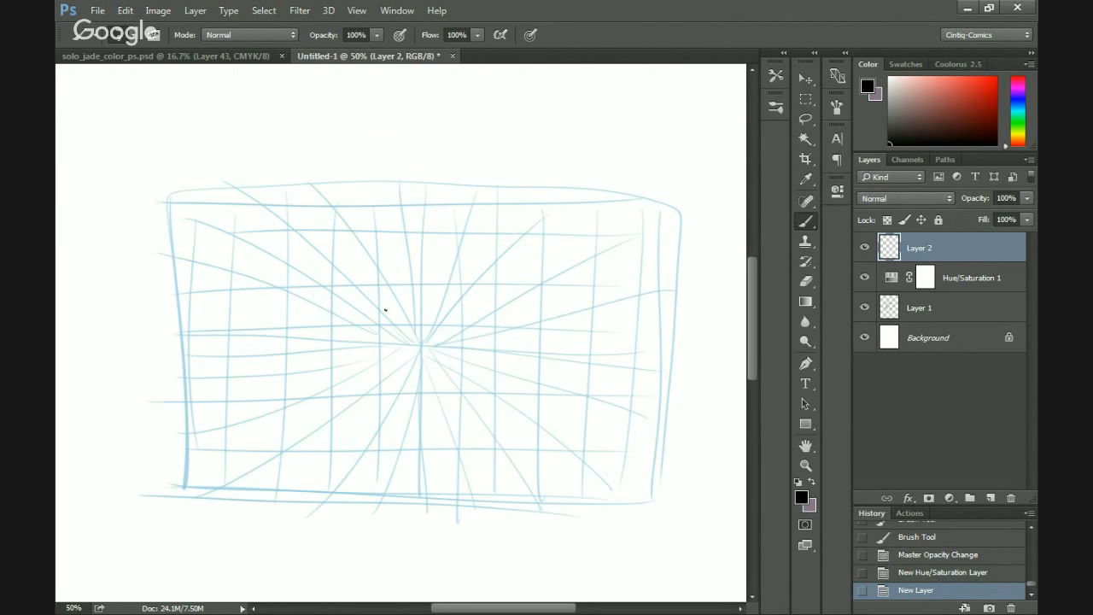
pyautogui.press('Tab')
pyautogui.hotkey('ctrl', '+')
pyautogui.hotkey('ctrl', '+')
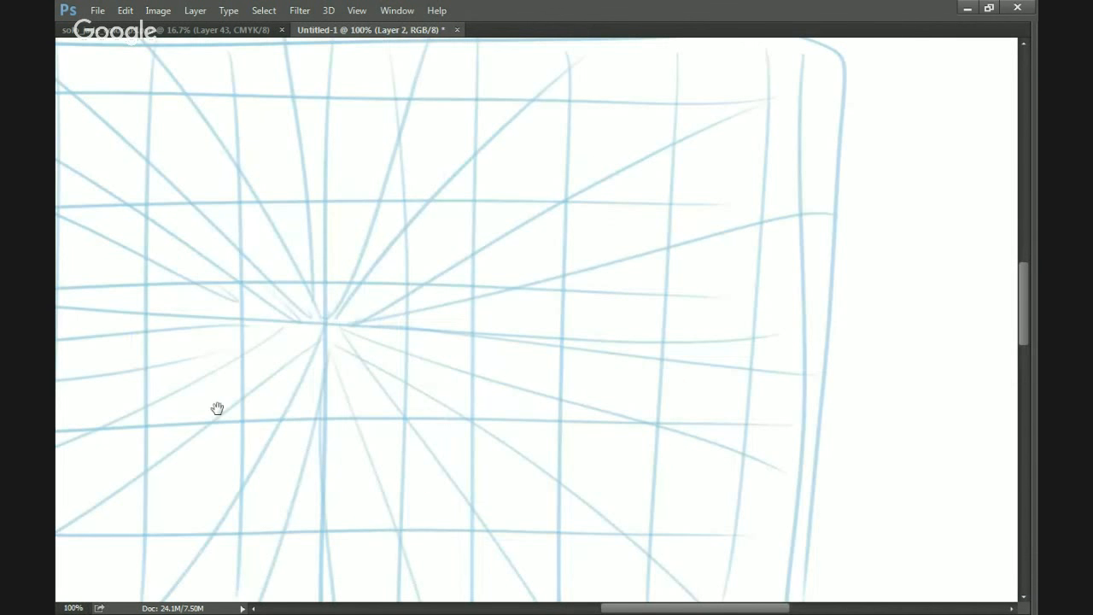
pyautogui.moveTo(217, 409); pyautogui.dragTo(325, 265)
pyautogui.hotkey('ctrl', '0')
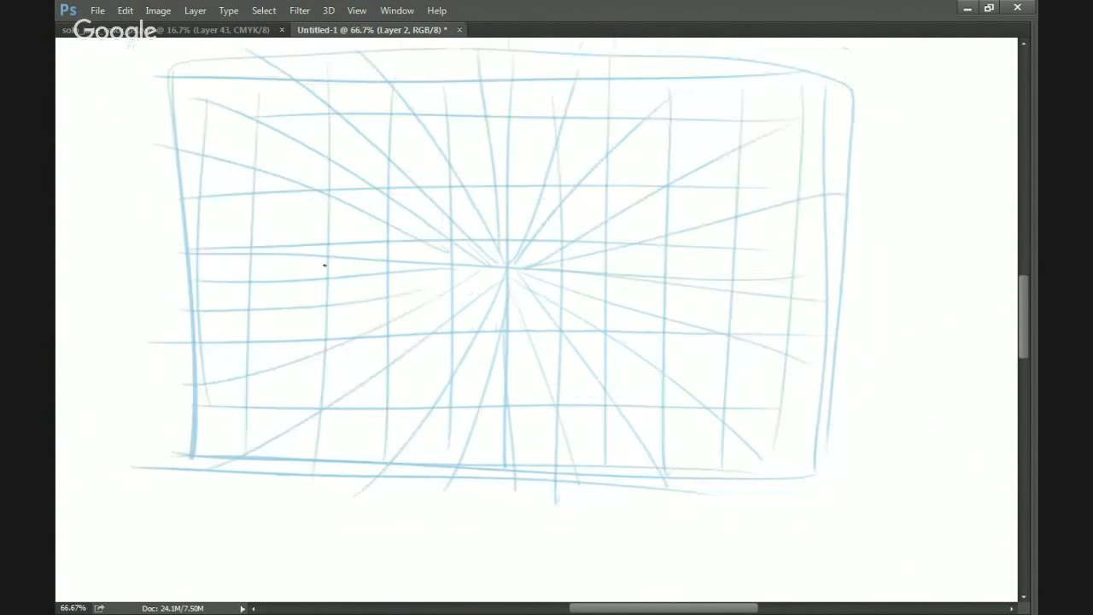
# Sketch a small circle and a shallow rectangular box in the empty canvas area beside the perspective grid.
pyautogui.hotkey('ctrl', '+')
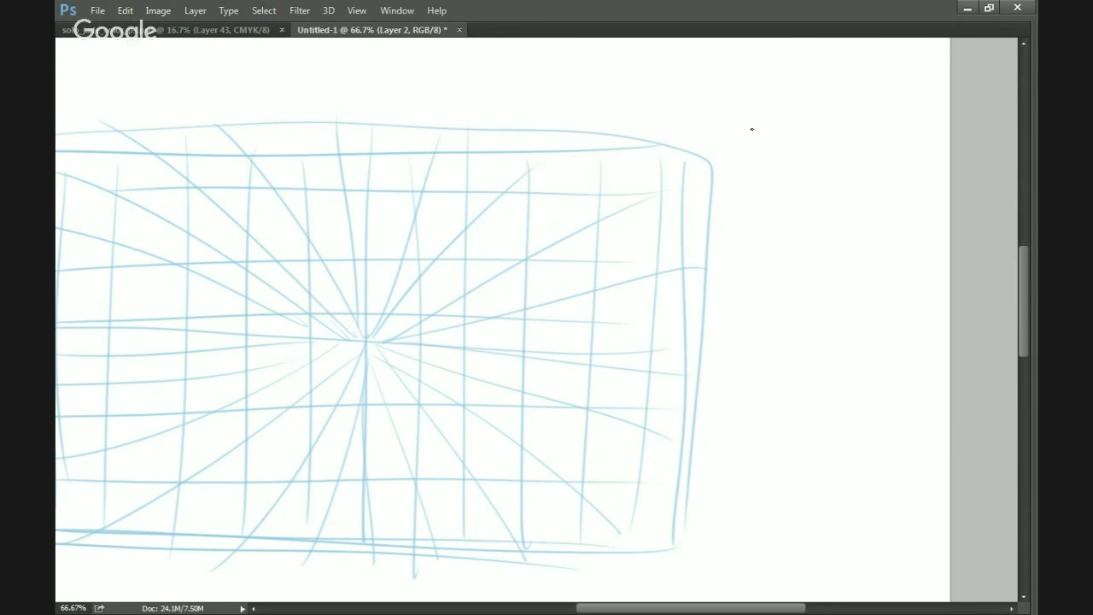
pyautogui.moveTo(823, 157); pyautogui.dragTo(810, 132)
pyautogui.moveTo(909, 135)
pyautogui.mouseDown()
pyautogui.moveTo(909, 192)
pyautogui.moveTo(875, 195)
pyautogui.moveTo(867, 132)
pyautogui.moveTo(859, 208)
pyautogui.moveTo(905, 205)
pyautogui.mouseUp()
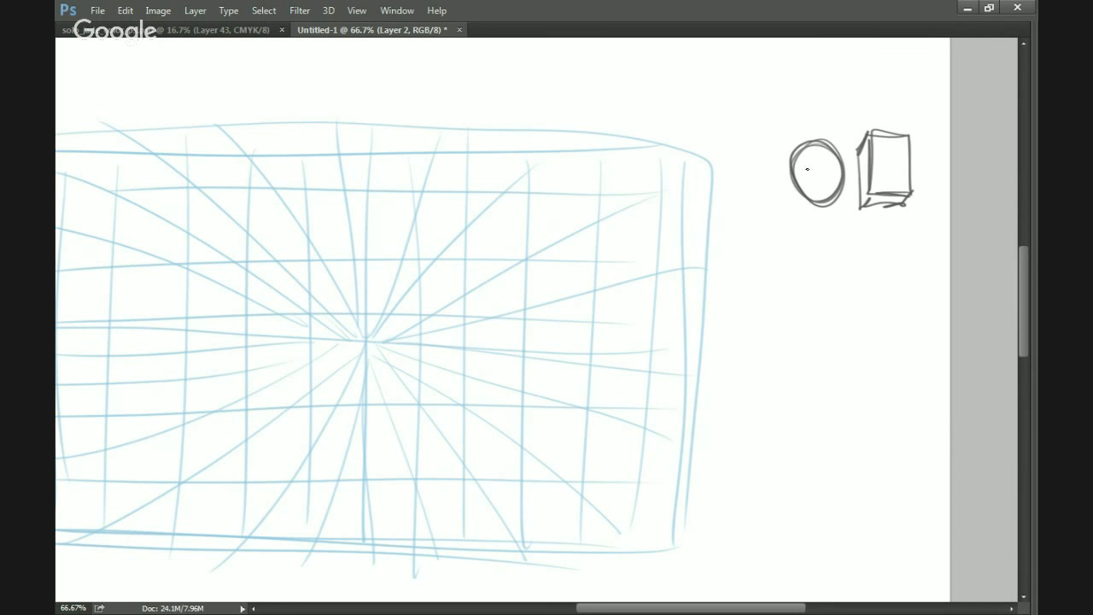
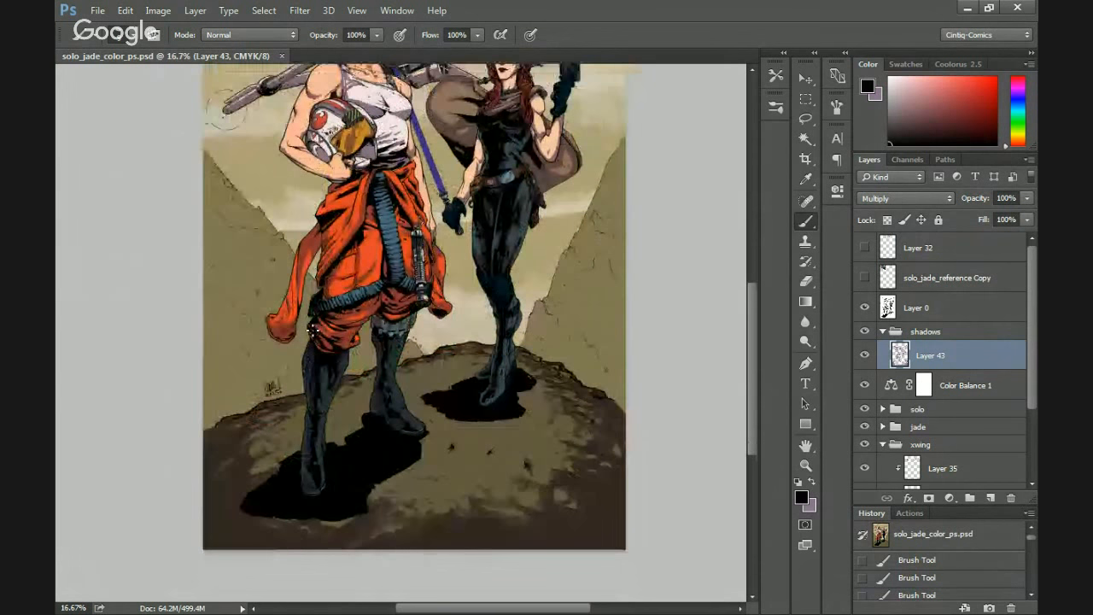
# Hide the interface panels and paint shadow strokes on the rocky ground below the front figure's boots.
pyautogui.press('Tab')
pyautogui.hotkey('ctrl', '+')
pyautogui.hotkey('ctrl', '+')
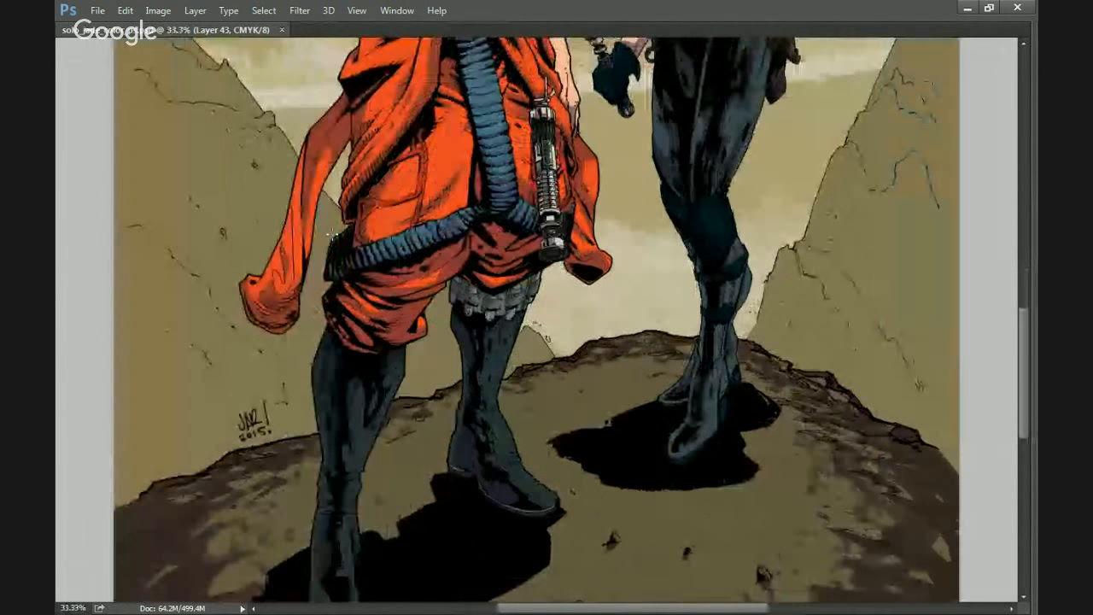
pyautogui.moveTo(513, 505); pyautogui.dragTo(507, 117)
pyautogui.hotkey('ctrl', '+')
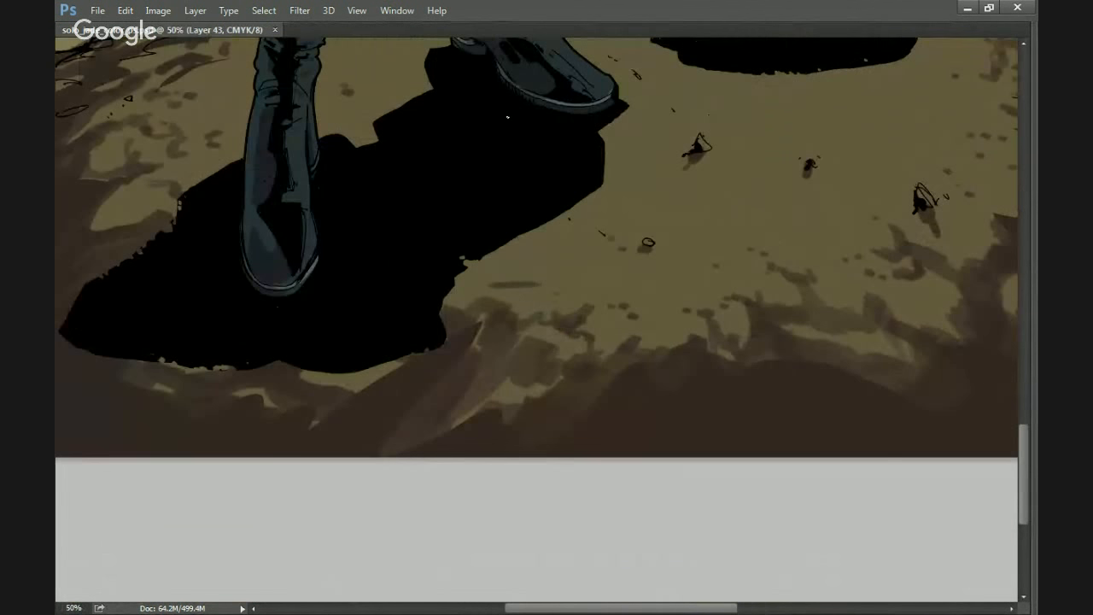
pyautogui.moveTo(521, 355)
pyautogui.mouseDown()
pyautogui.moveTo(541, 375)
pyautogui.moveTo(475, 386)
pyautogui.mouseUp()
pyautogui.hotkey('ctrl', 'z')
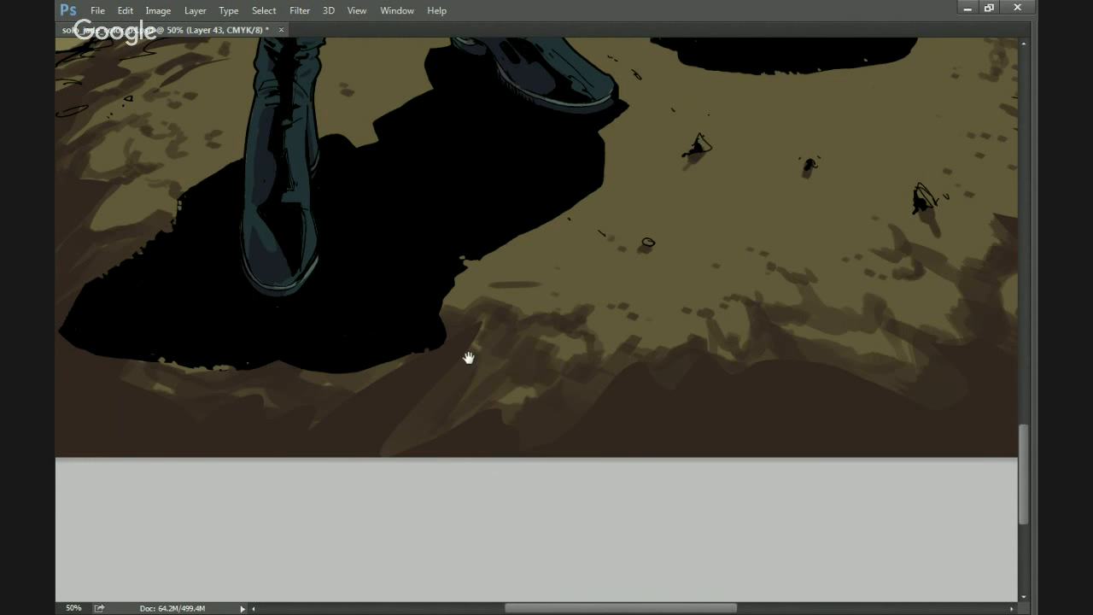
# Examine the shaded ground around the boots and the cliff behind the second figure.
pyautogui.scroll(2, 469, 359)
pyautogui.hscroll(4, 469, 358)
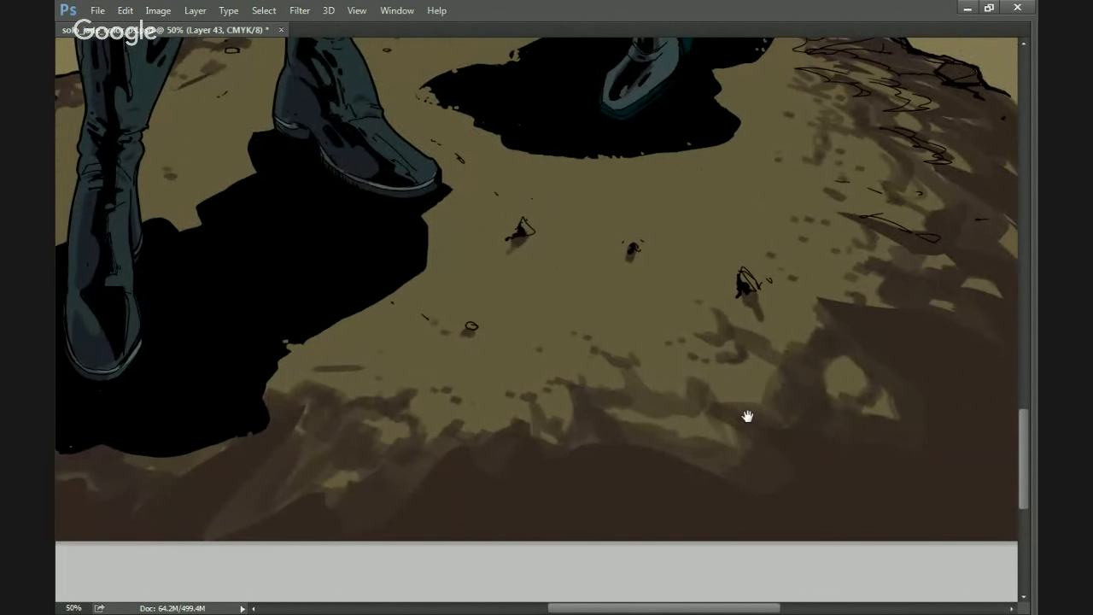
pyautogui.scroll(1, 747, 415)
pyautogui.hscroll(3, 746, 416)
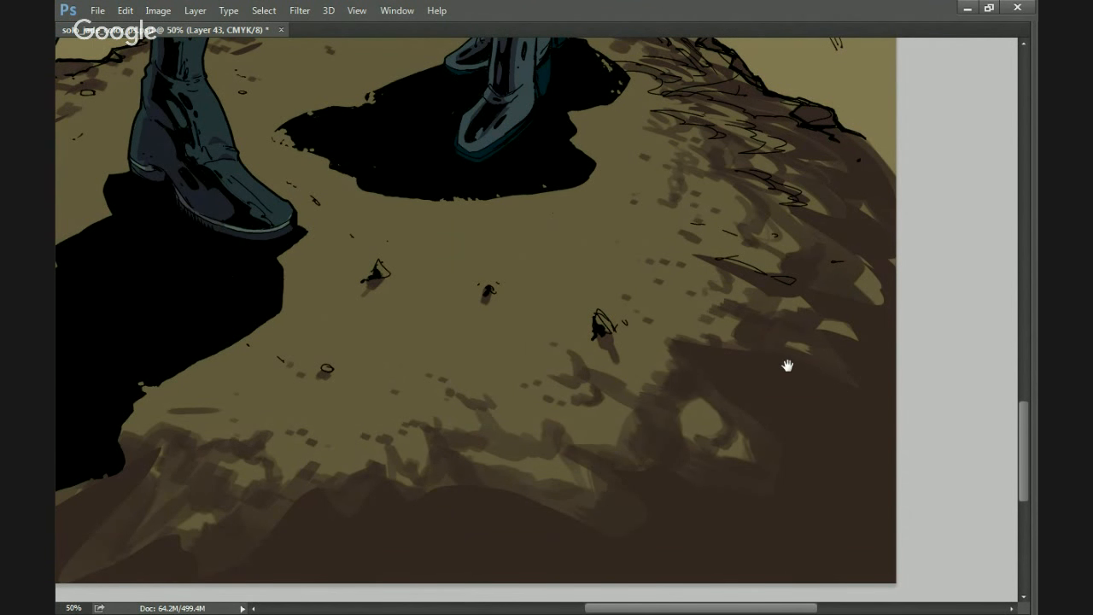
pyautogui.scroll(2, 788, 366)
pyautogui.hscroll(3, 788, 366)
pyautogui.scroll(7, 305, 402)
pyautogui.hscroll(-3, 305, 402)
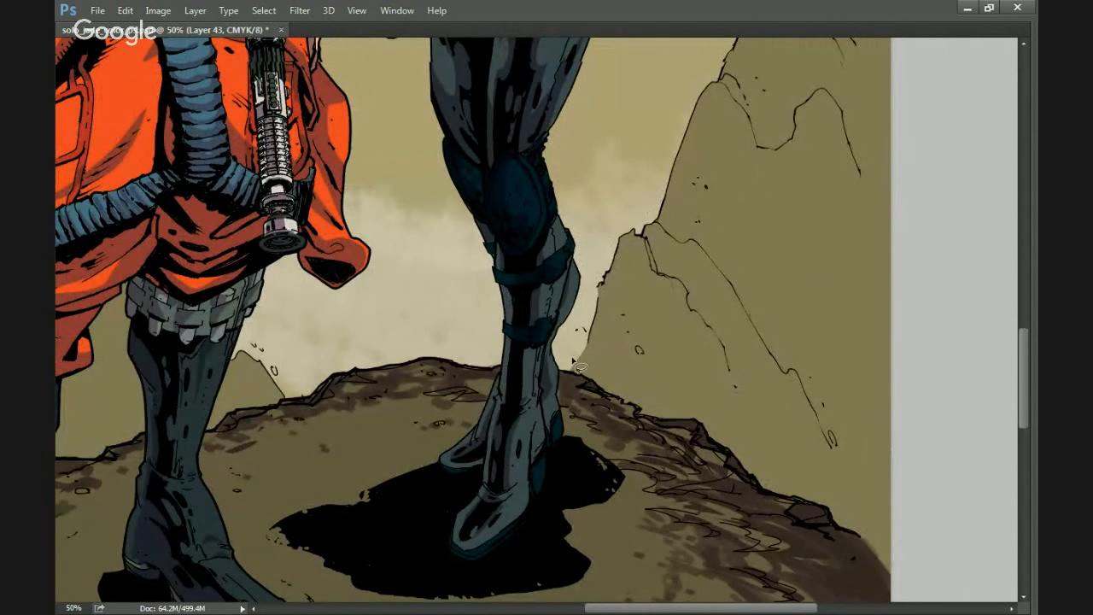
# Restore the panels, collapse the xwing group, expand the bg group and load Layer 39's contents as a selection.
pyautogui.press('Tab')
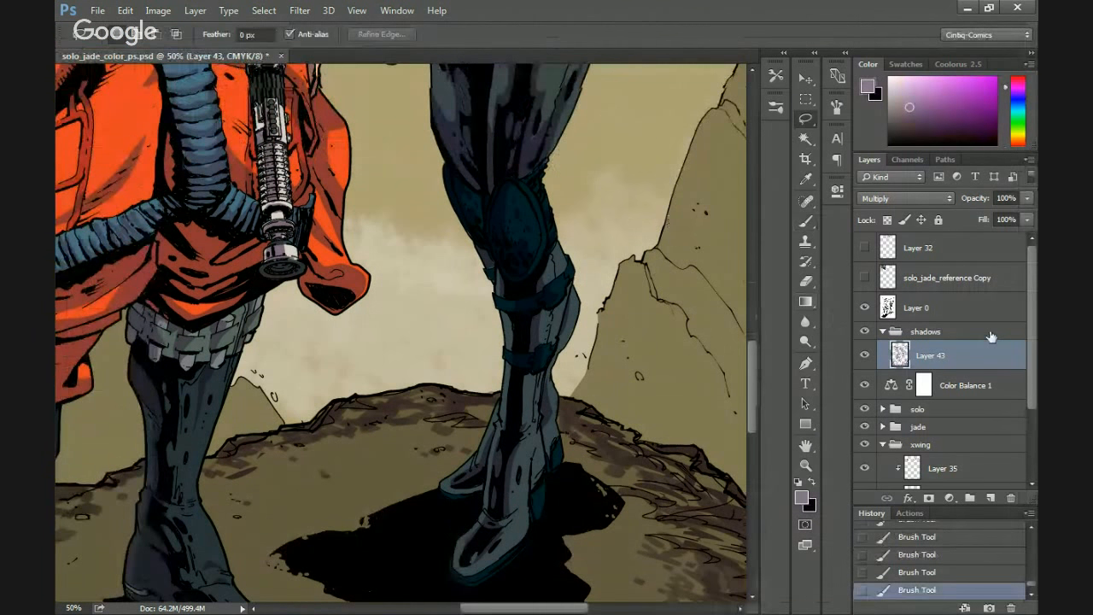
pyautogui.scroll(-3, 1022, 472)
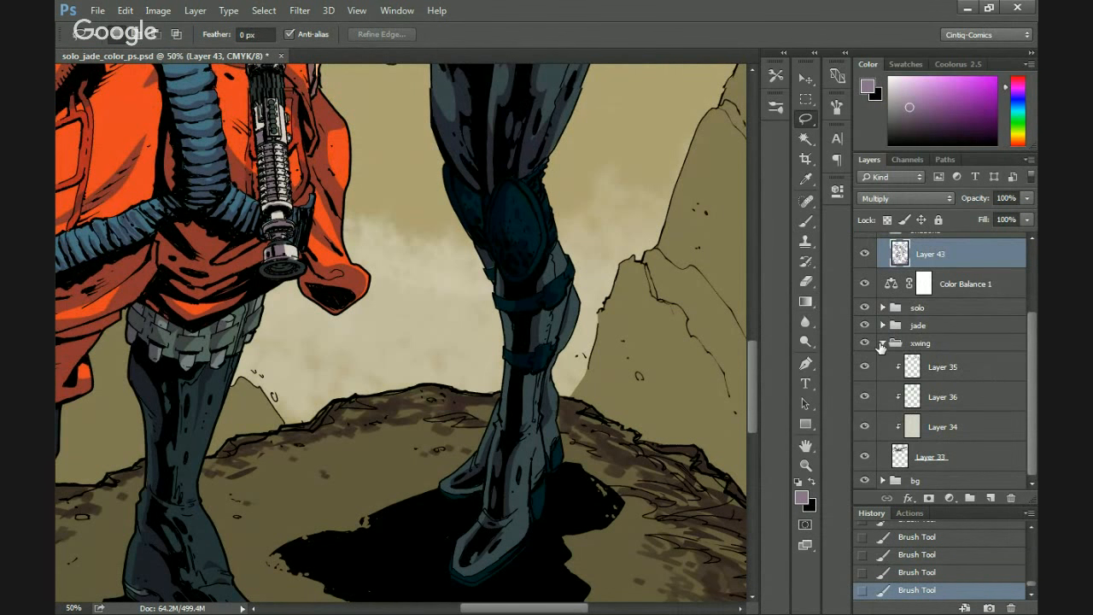
pyautogui.click(882, 344)
pyautogui.click(884, 462)
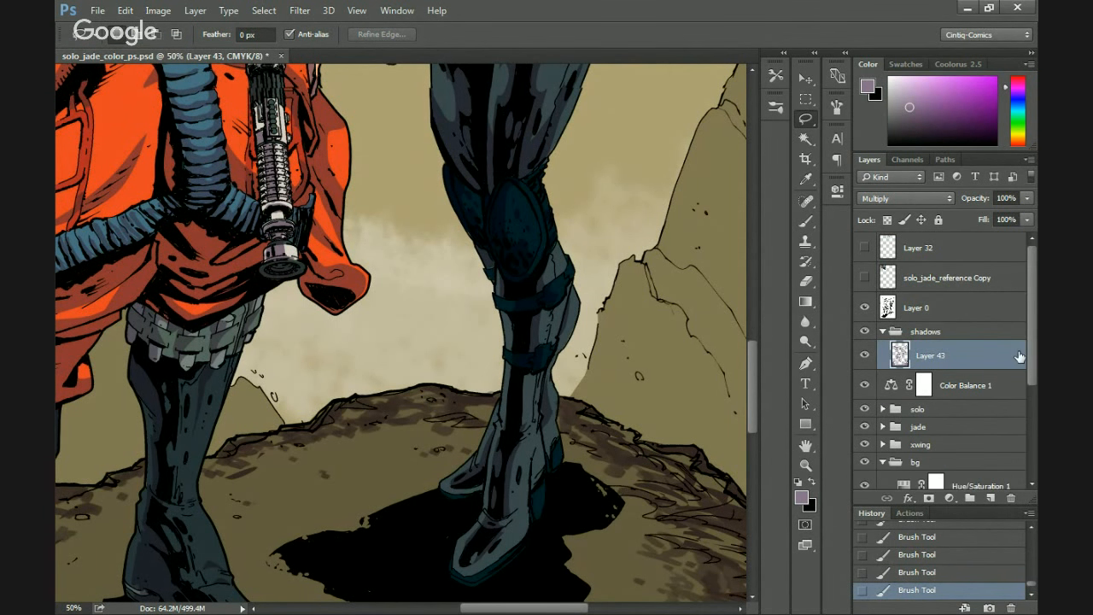
pyautogui.scroll(-3, 1017, 485)
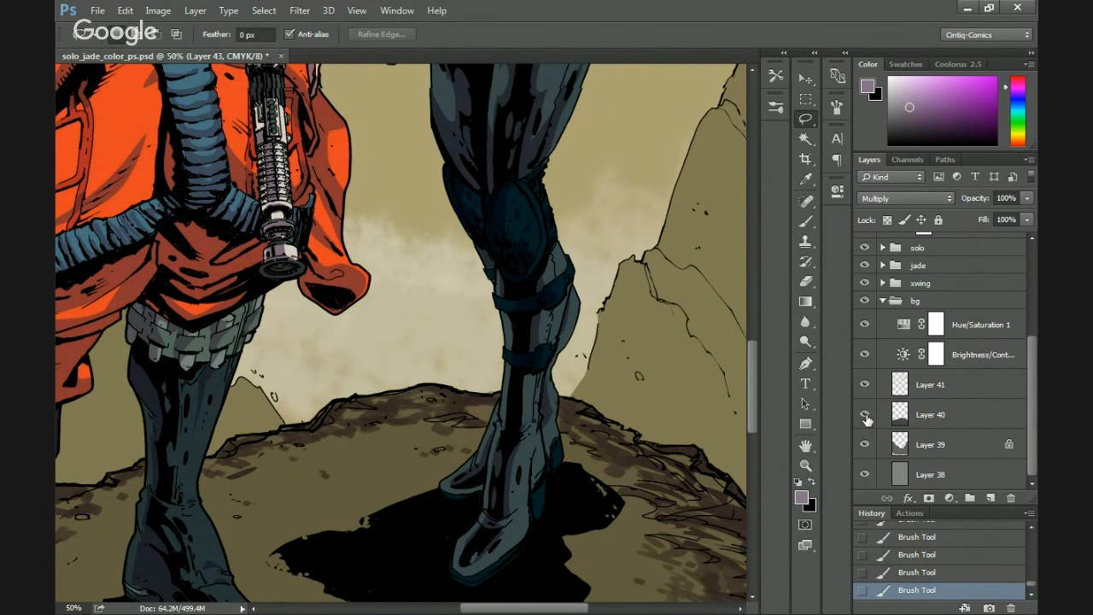
pyautogui.keyDown('ctrl'); pyautogui.click(901, 416); pyautogui.keyUp('ctrl')
pyautogui.keyDown('ctrl'); pyautogui.click(900, 443); pyautogui.keyUp('ctrl')
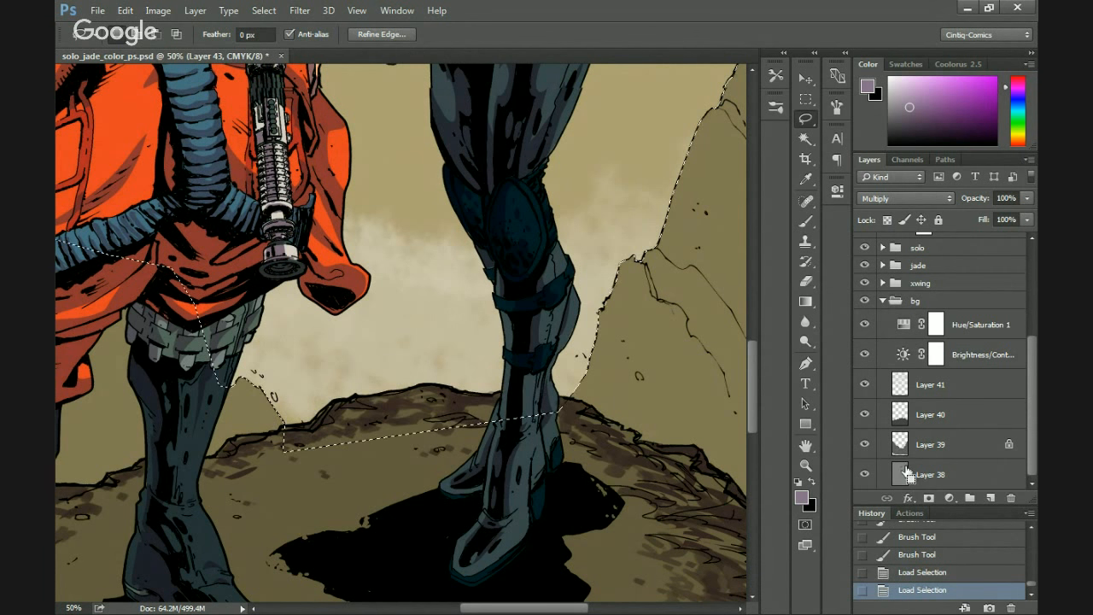
# Brush shadows onto the cliff behind the red-haired figure on Layer 43, within the selection.
pyautogui.moveTo(623, 372); pyautogui.dragTo(388, 346)
pyautogui.press('b')
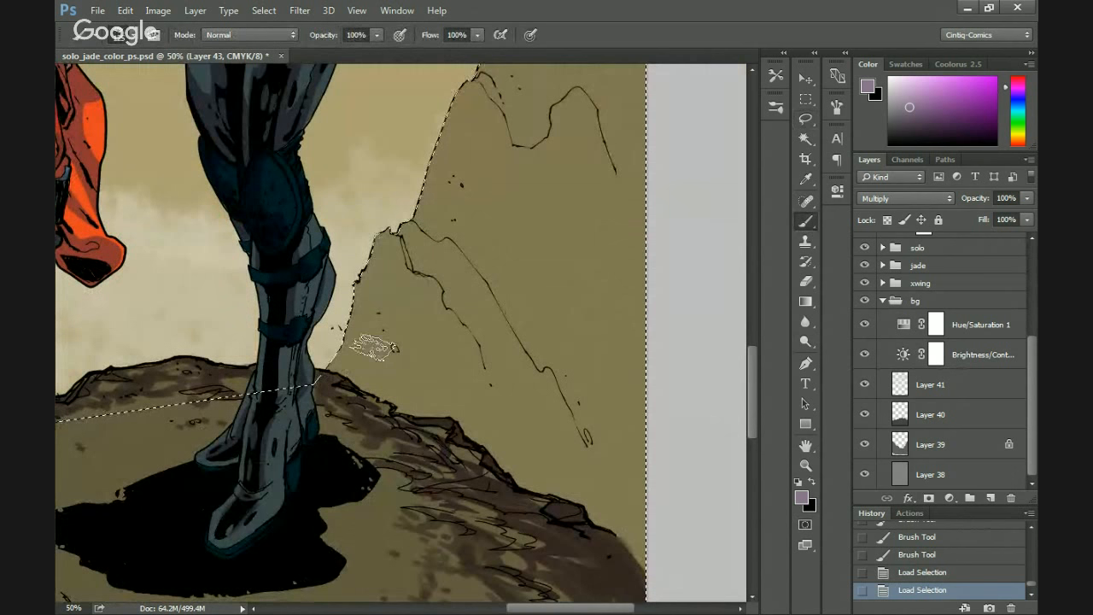
pyautogui.moveTo(447, 403); pyautogui.dragTo(432, 370)
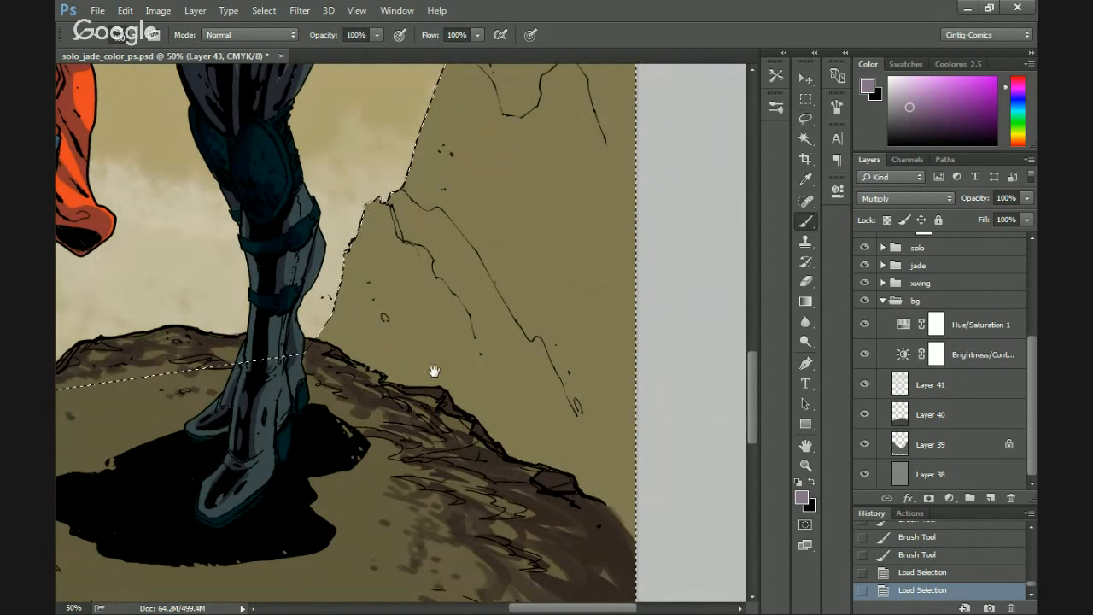
pyautogui.moveTo(586, 500)
pyautogui.mouseDown()
pyautogui.moveTo(600, 479)
pyautogui.moveTo(555, 446)
pyautogui.moveTo(443, 419)
pyautogui.moveTo(329, 333)
pyautogui.moveTo(451, 451)
pyautogui.moveTo(427, 244)
pyautogui.moveTo(512, 320)
pyautogui.moveTo(439, 182)
pyautogui.moveTo(573, 305)
pyautogui.moveTo(453, 107)
pyautogui.moveTo(590, 197)
pyautogui.moveTo(554, 207)
pyautogui.mouseUp()
pyautogui.hotkey('ctrl', '-')
pyautogui.hotkey('ctrl', '-')
pyautogui.hotkey('ctrl', '-')
pyautogui.moveTo(461, 199)
pyautogui.mouseDown()
pyautogui.moveTo(504, 149)
pyautogui.moveTo(493, 207)
pyautogui.moveTo(454, 215)
pyautogui.moveTo(508, 296)
pyautogui.moveTo(462, 218)
pyautogui.moveTo(448, 224)
pyautogui.moveTo(527, 368)
pyautogui.moveTo(525, 444)
pyautogui.mouseUp()
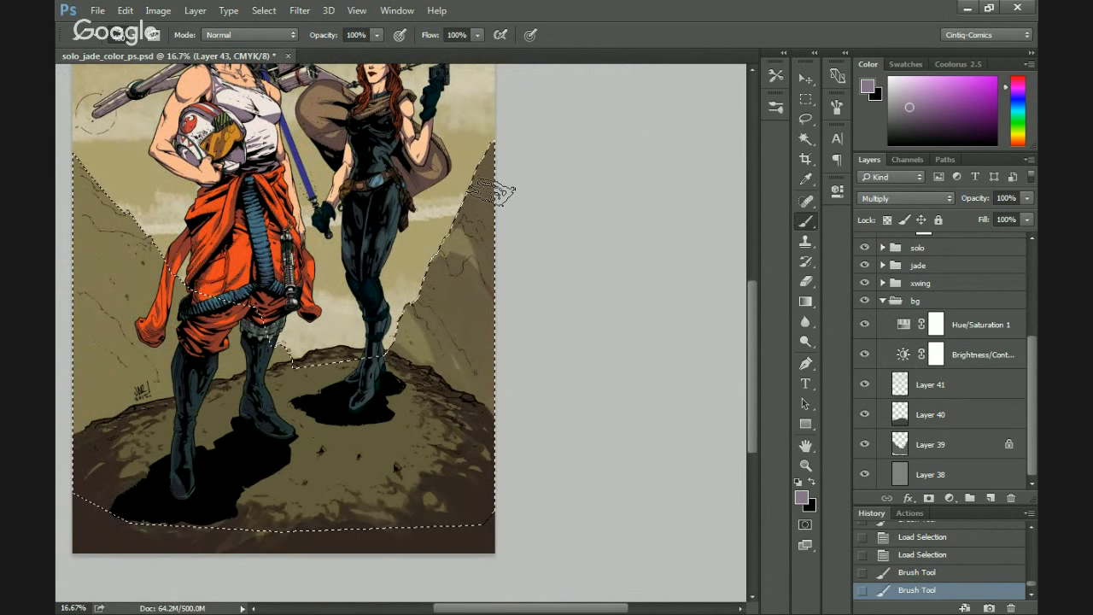
# Shade the cliff beside the orange-suited figure and add darker ridge strokes to the opposite cliff.
pyautogui.moveTo(209, 349)
pyautogui.mouseDown()
pyautogui.moveTo(549, 352)
pyautogui.moveTo(527, 344)
pyautogui.mouseUp()
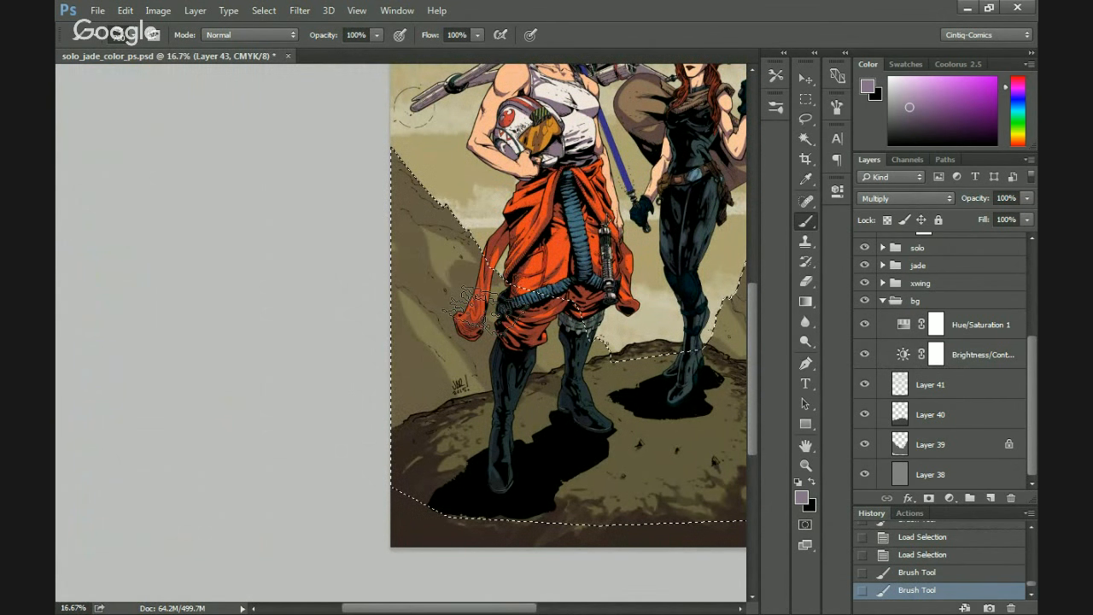
pyautogui.click(457, 380)
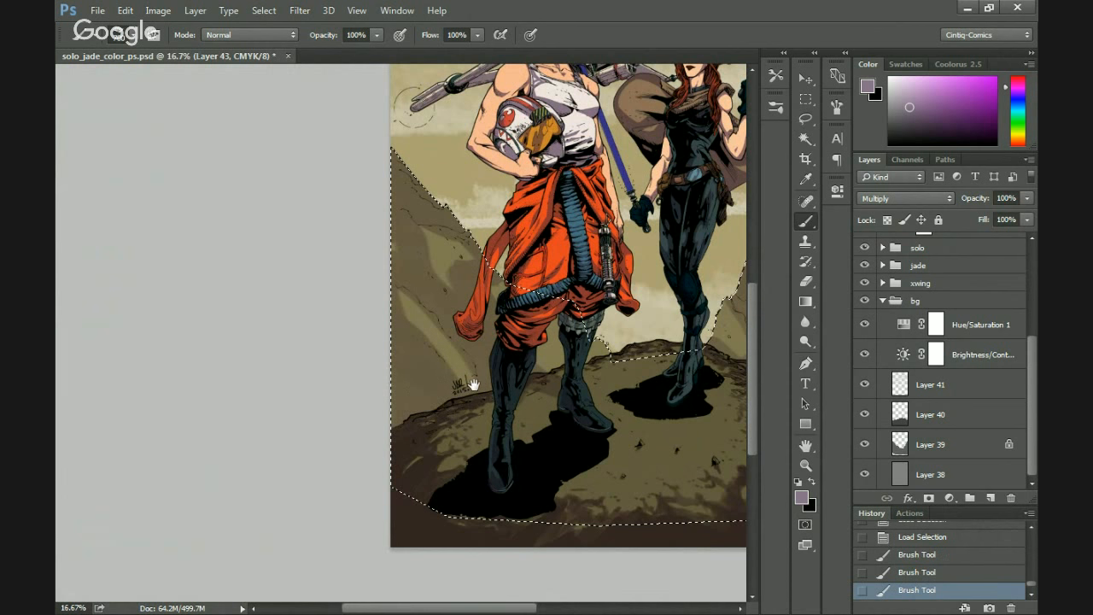
pyautogui.hscroll(5, 500, 224)
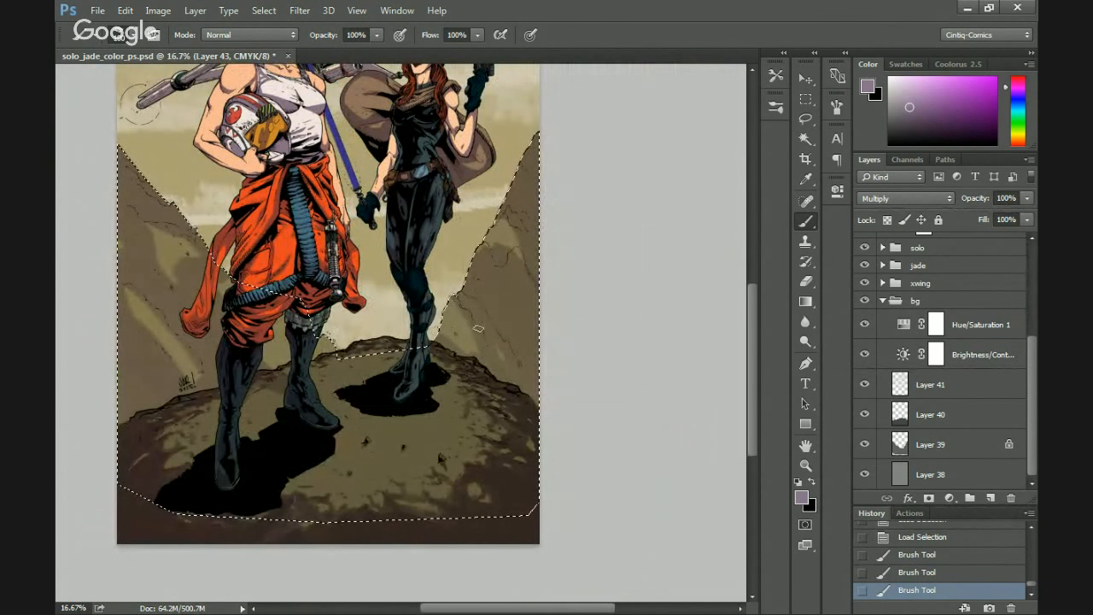
pyautogui.moveTo(472, 321); pyautogui.dragTo(475, 298)
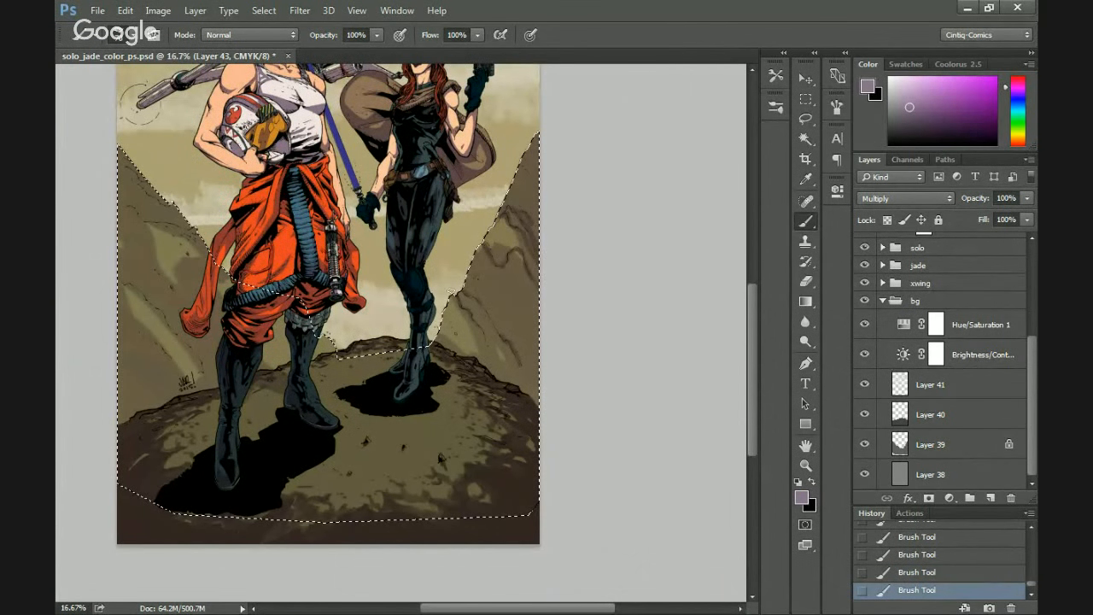
# Add more ridge shadows to the cliff beside the orange-suited figure and clear the selection.
pyautogui.moveTo(138, 101); pyautogui.dragTo(305, 115)
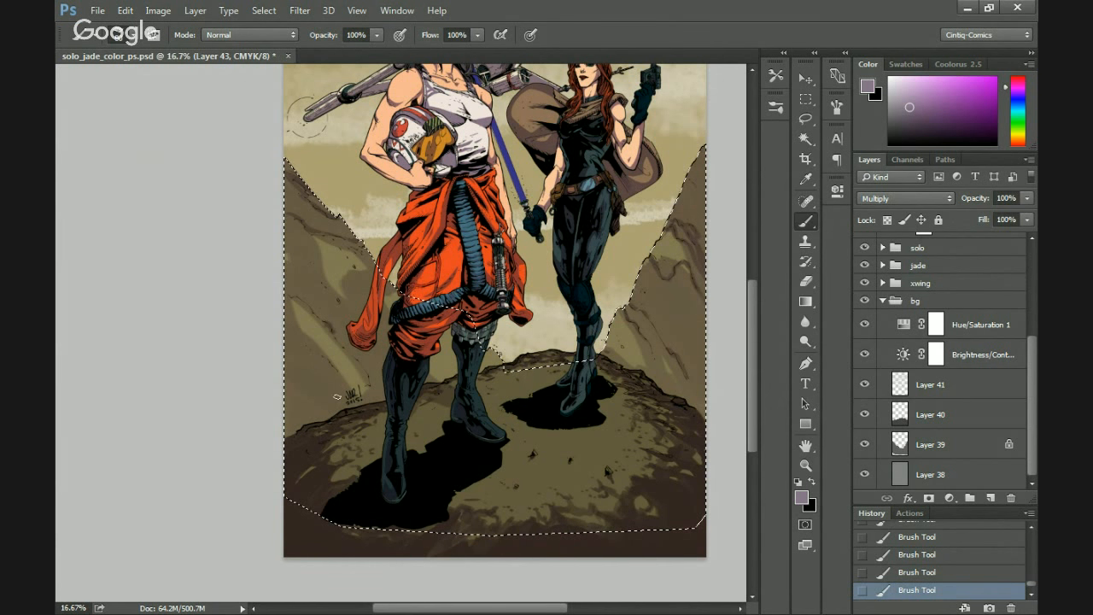
pyautogui.moveTo(499, 365); pyautogui.dragTo(504, 359)
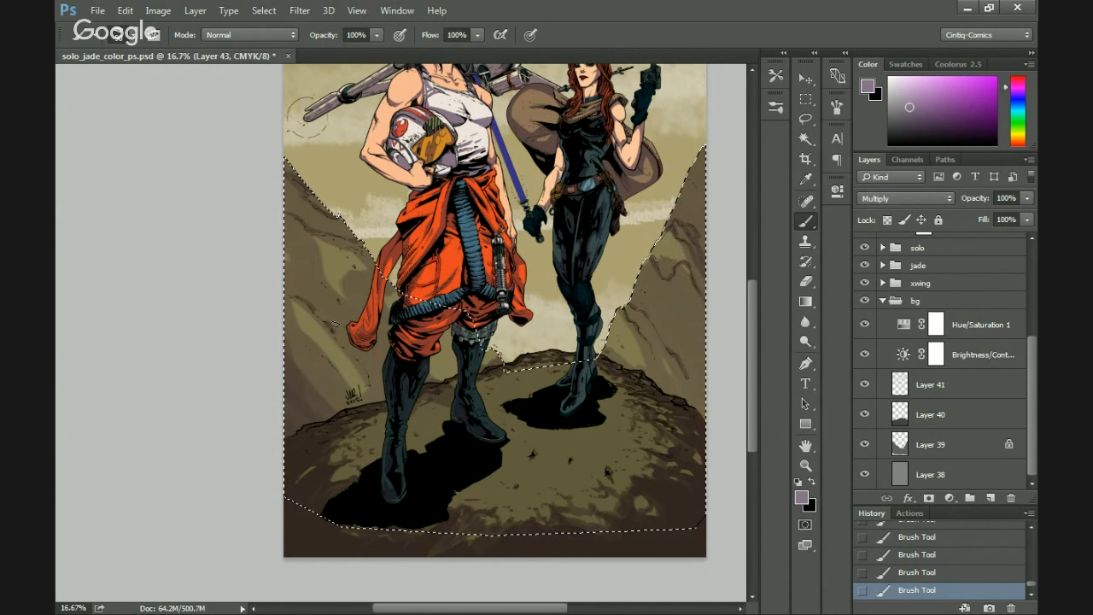
pyautogui.hotkey('ctrl', 'd')
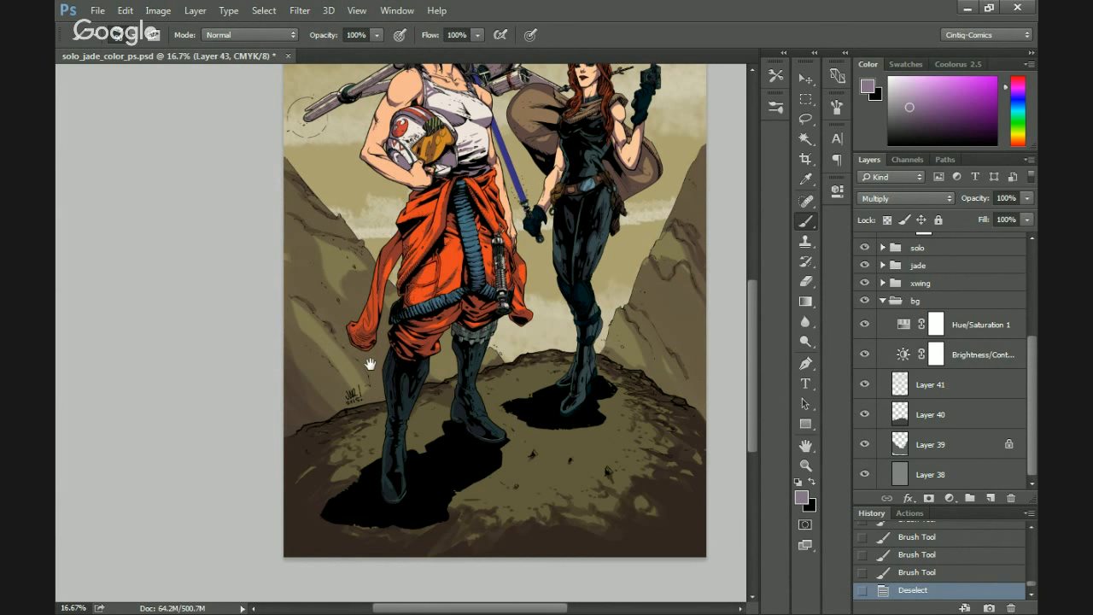
# Duplicate Layer 43 in the shadows group and hide the original layer.
pyautogui.moveTo(370, 364); pyautogui.dragTo(281, 325)
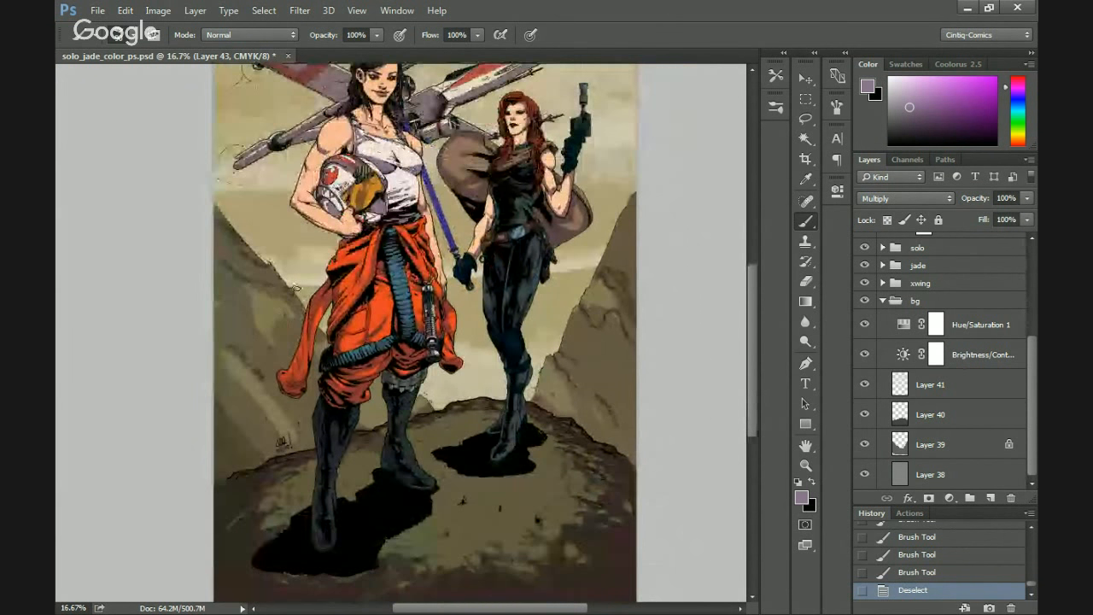
pyautogui.moveTo(272, 422)
pyautogui.mouseDown()
pyautogui.moveTo(261, 398)
pyautogui.moveTo(266, 416)
pyautogui.mouseUp()
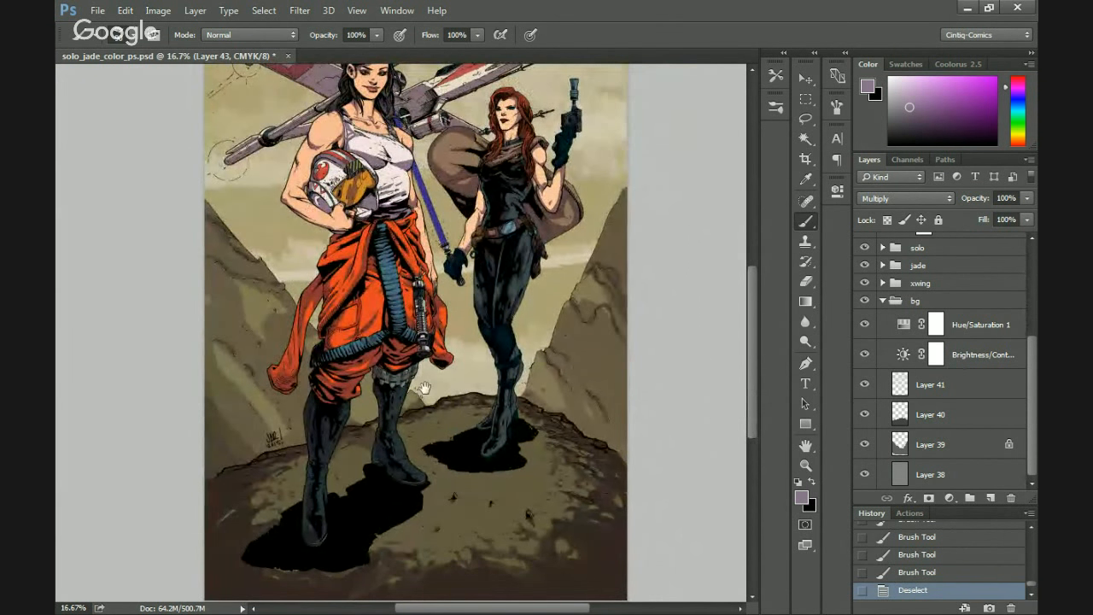
pyautogui.scroll(5, 1008, 299)
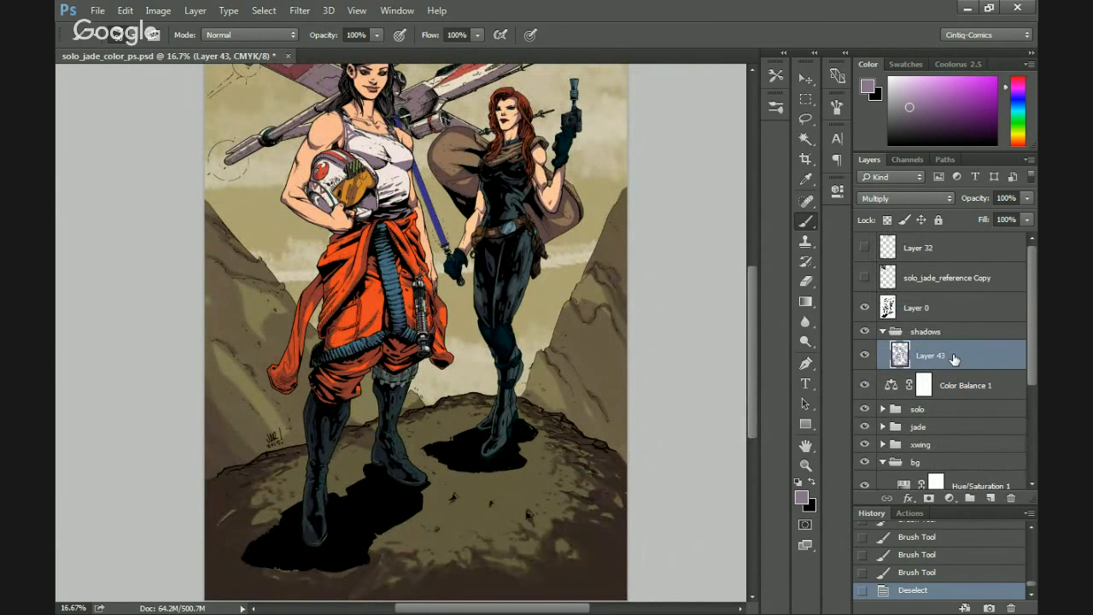
pyautogui.moveTo(954, 359); pyautogui.dragTo(990, 498)
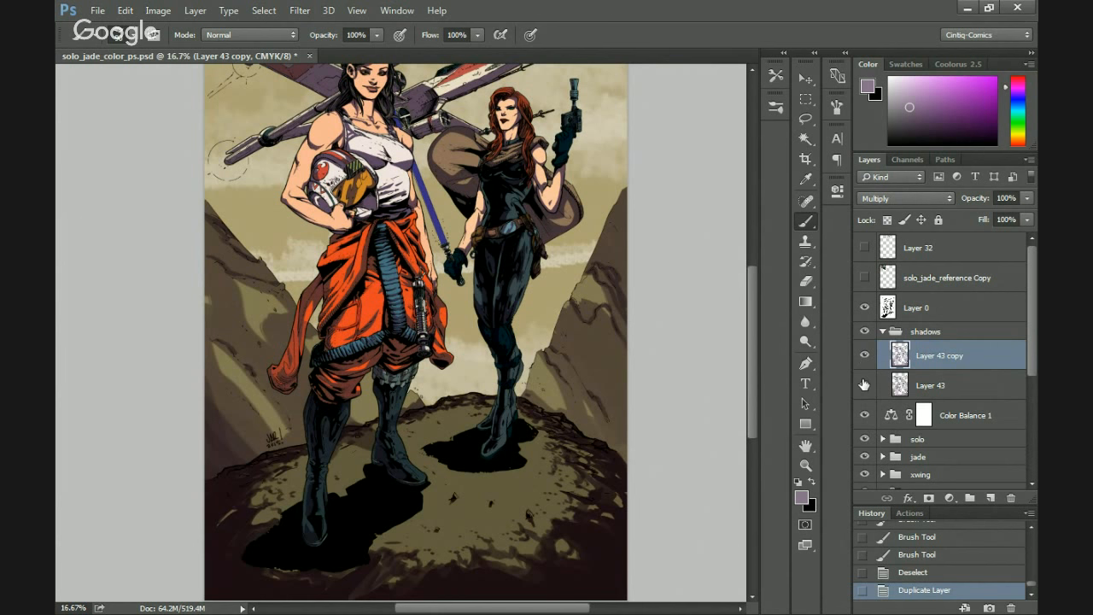
# Switch to the Eraser and choose a soft round brush preset for it.
pyautogui.scroll(-3, 487, 275)
pyautogui.press('e')
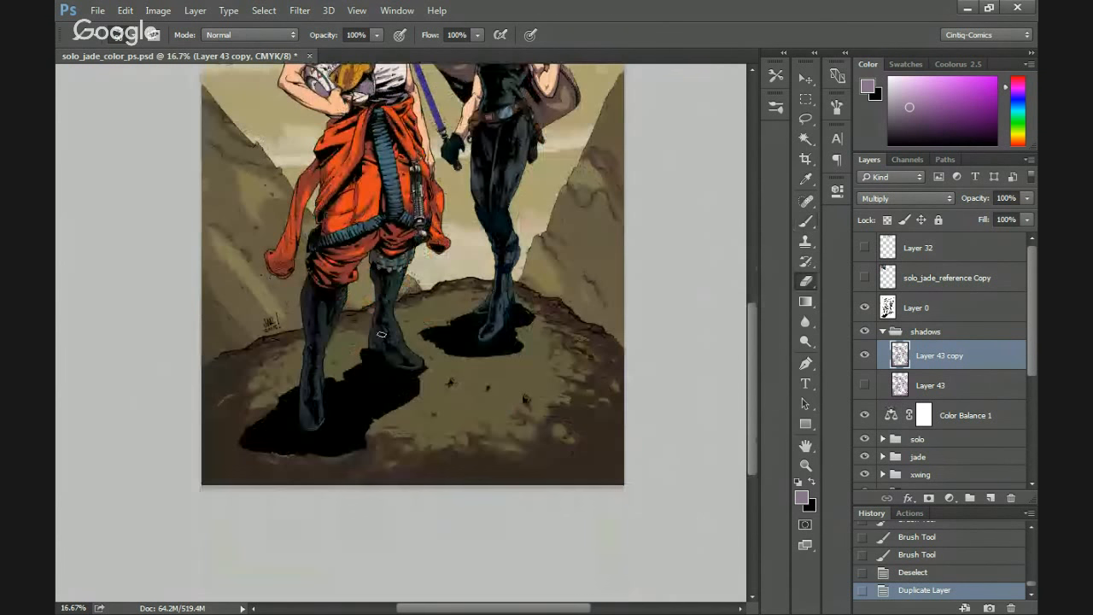
pyautogui.click(775, 107)
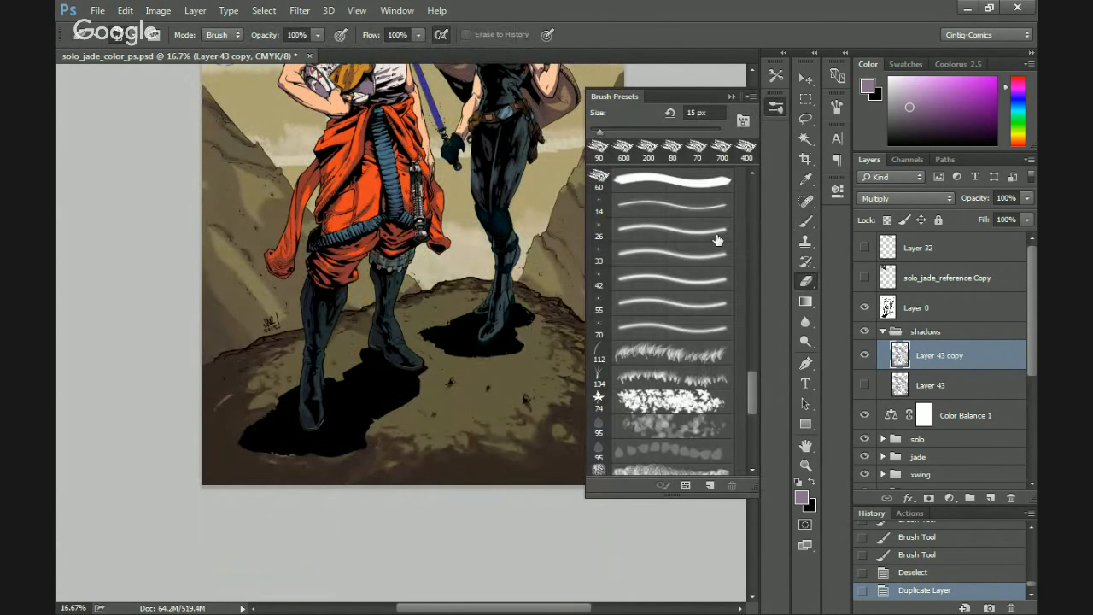
pyautogui.click(753, 376)
pyautogui.click(703, 226)
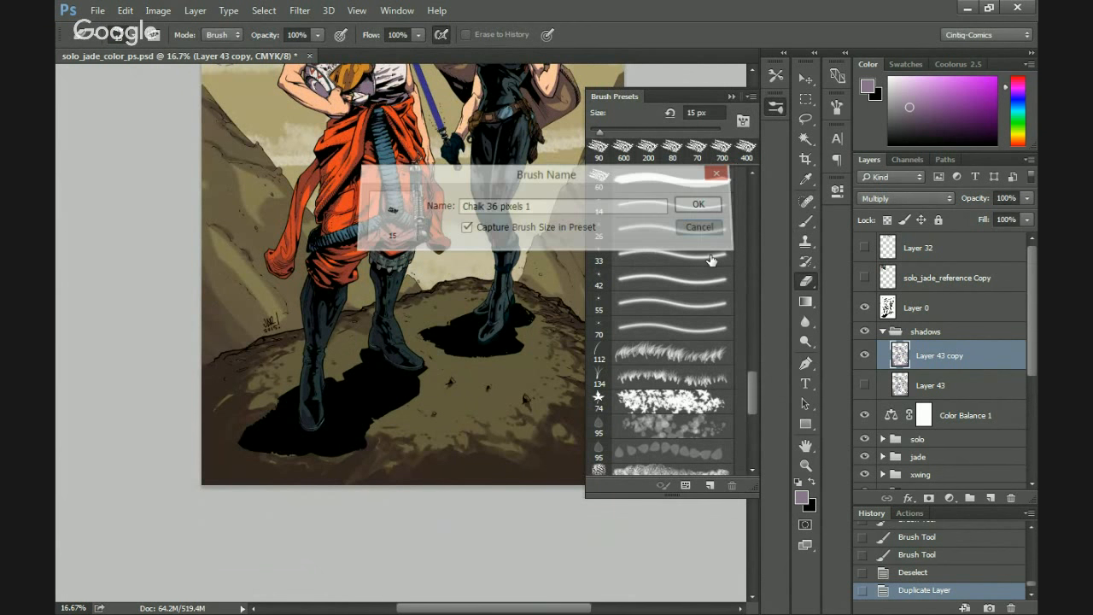
pyautogui.moveTo(753, 386); pyautogui.dragTo(738, 158)
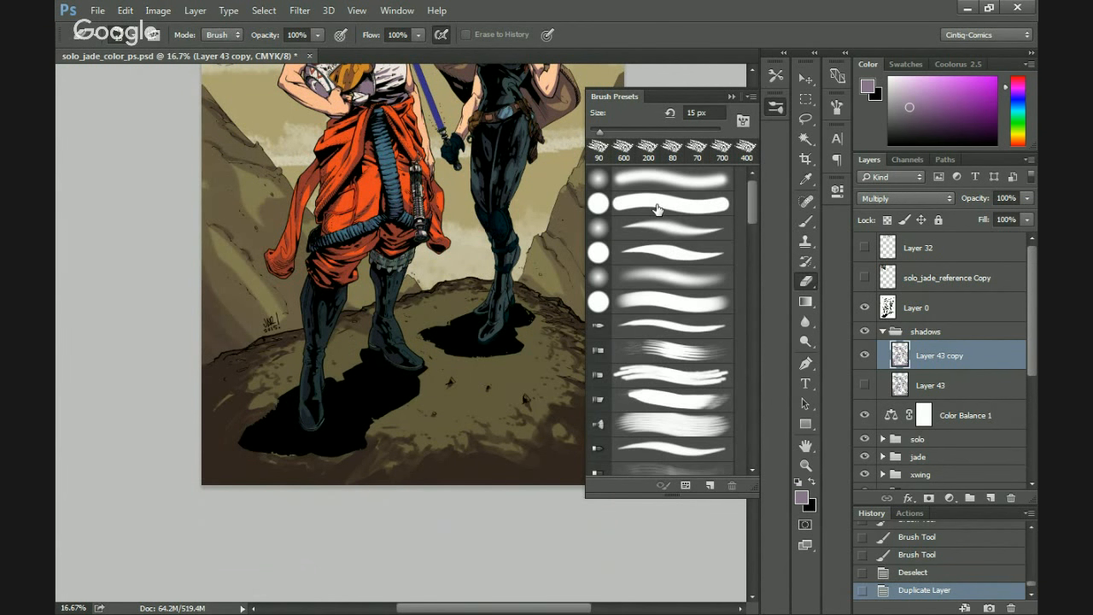
pyautogui.click(777, 108)
# Set the eraser brush's opacity jitter control to Pen Pressure in the Transfer settings.
pyautogui.click(775, 75)
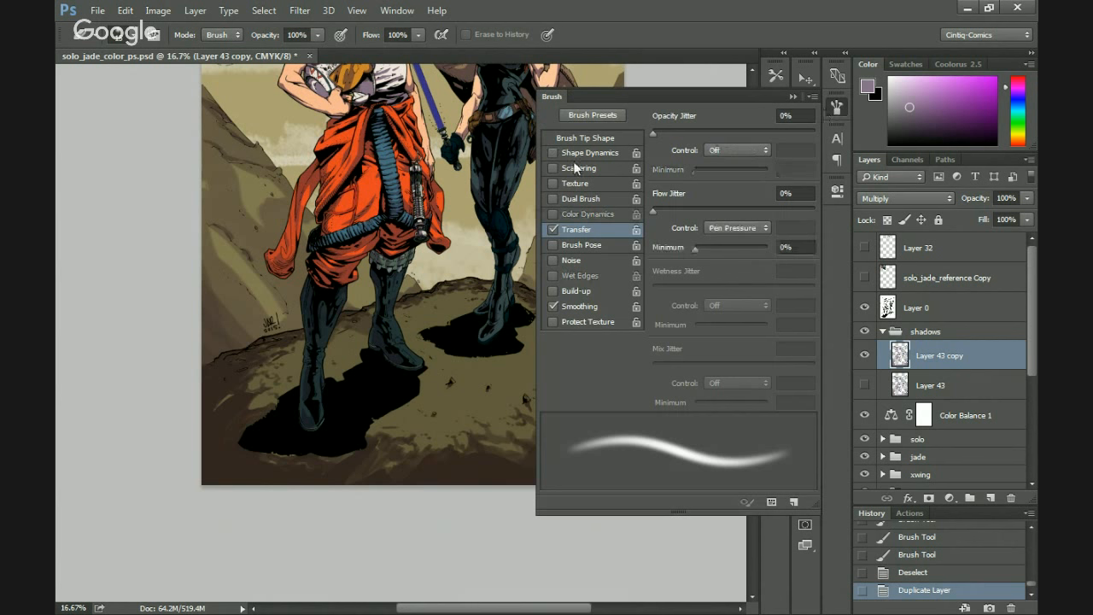
pyautogui.click(738, 150)
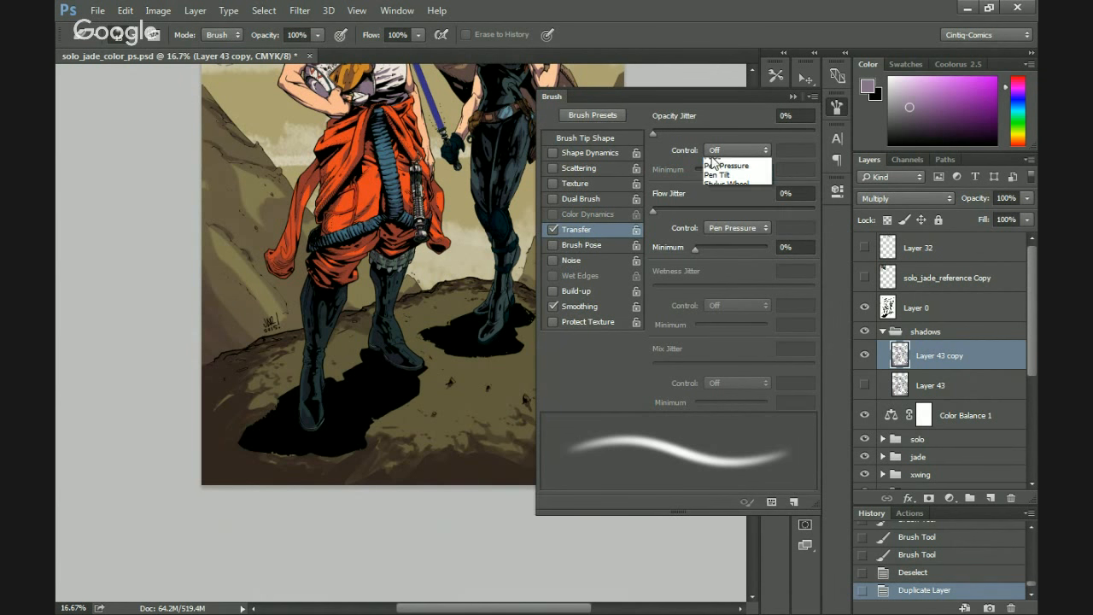
pyautogui.click(713, 170)
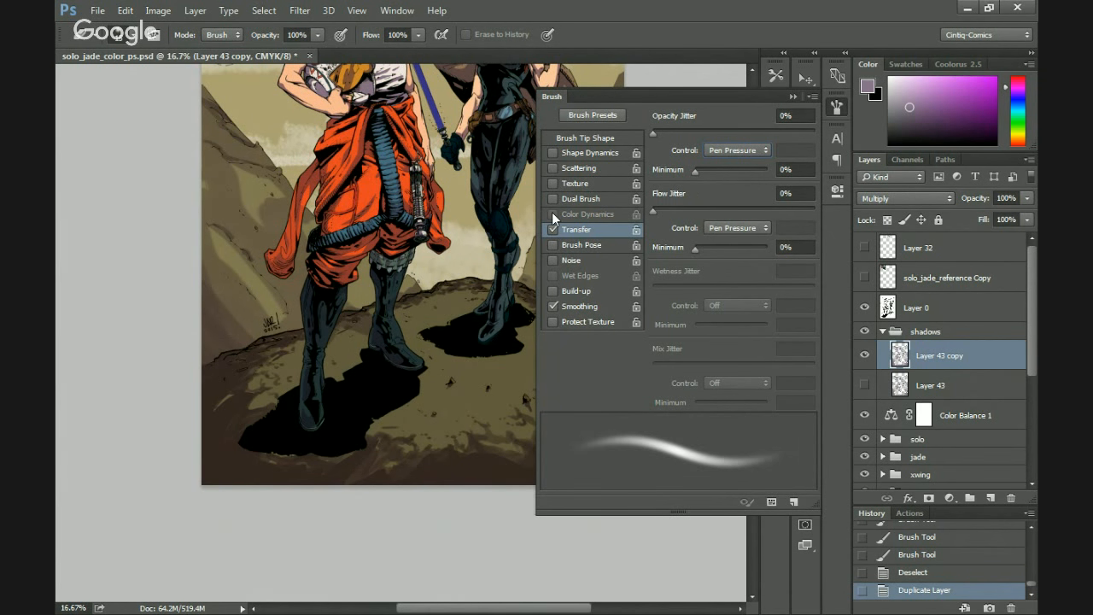
# Softly erase parts of the ground shadows around the figures' feet on Layer 43 copy.
pyautogui.press('F5')
pyautogui.moveTo(496, 336); pyautogui.dragTo(499, 334)
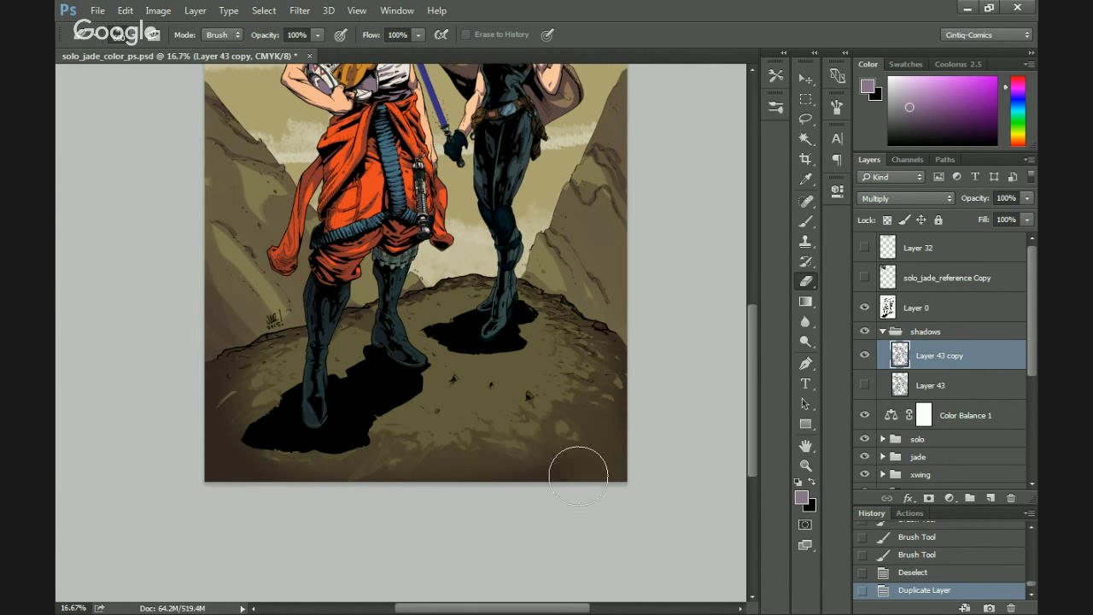
pyautogui.moveTo(510, 480)
pyautogui.mouseDown()
pyautogui.moveTo(196, 398)
pyautogui.moveTo(227, 456)
pyautogui.mouseUp()
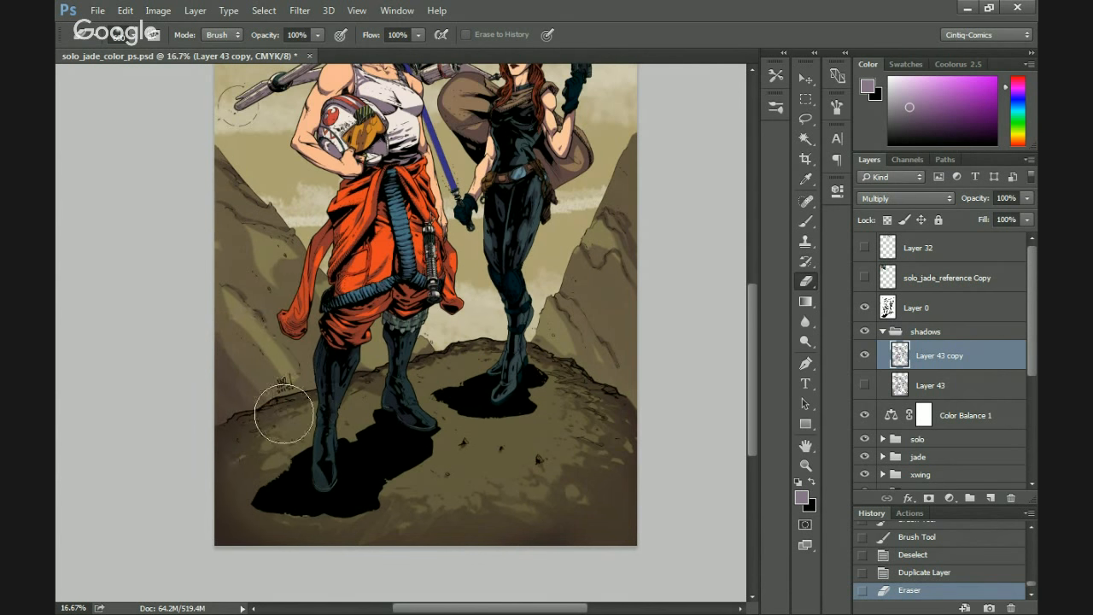
pyautogui.moveTo(281, 390); pyautogui.dragTo(281, 455)
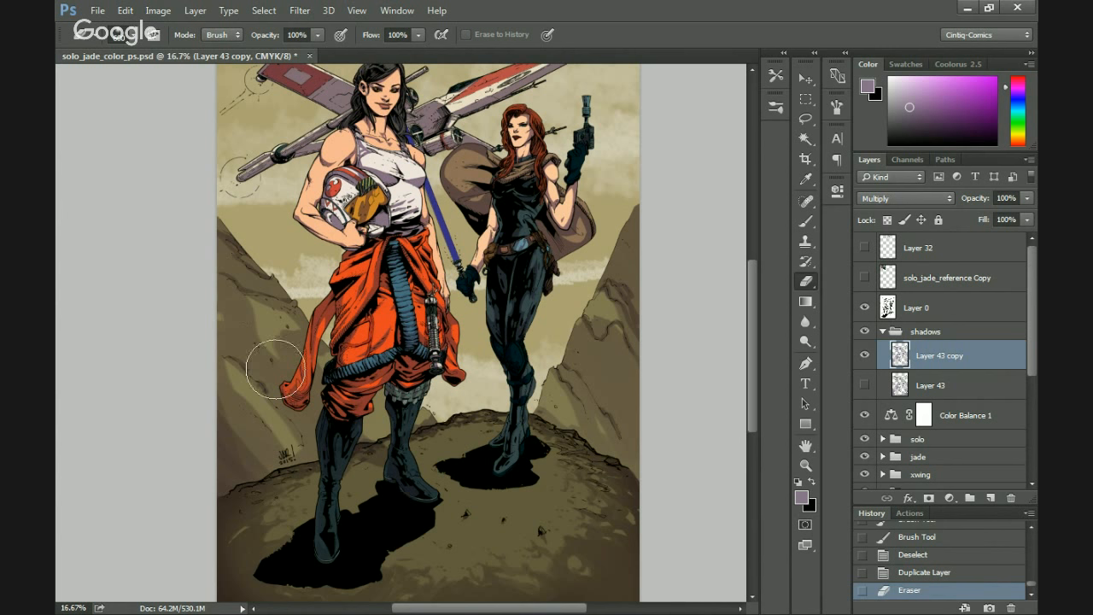
# Fade the cliff shadows on both sides of the figures with soft eraser strokes on Layer 43 copy.
pyautogui.moveTo(275, 369); pyautogui.dragTo(300, 383)
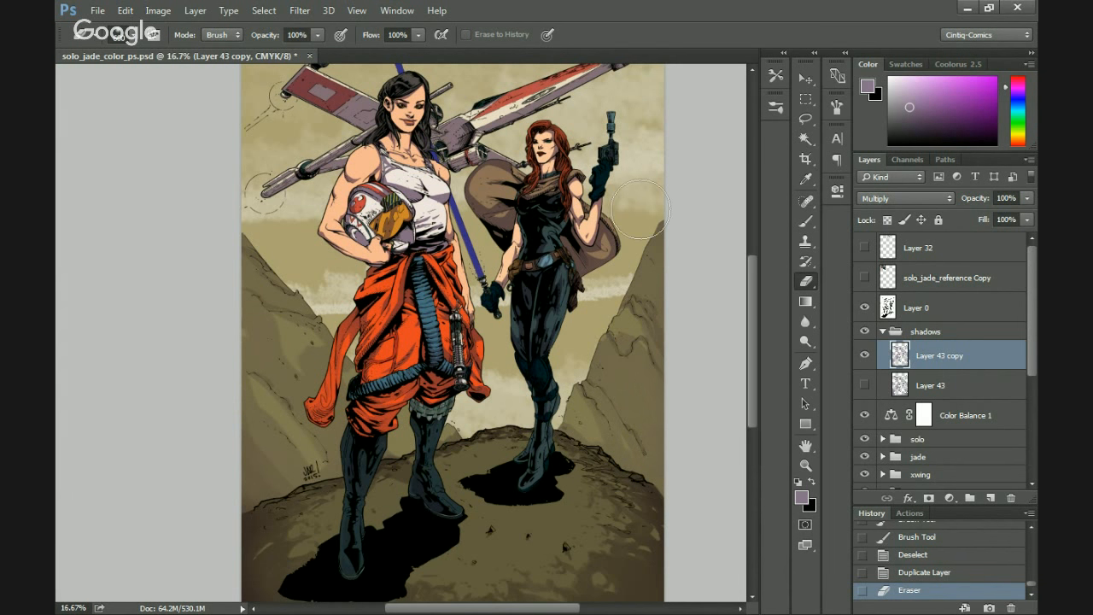
pyautogui.click(249, 285)
pyautogui.click(251, 286)
pyautogui.moveTo(268, 282); pyautogui.dragTo(256, 343)
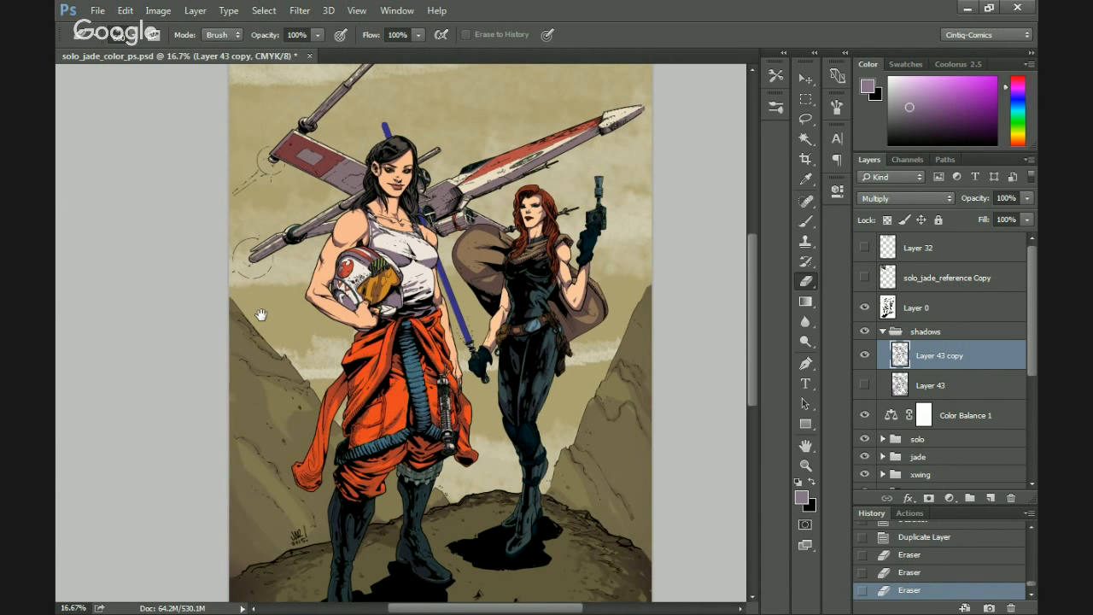
pyautogui.scroll(-2, 274, 323)
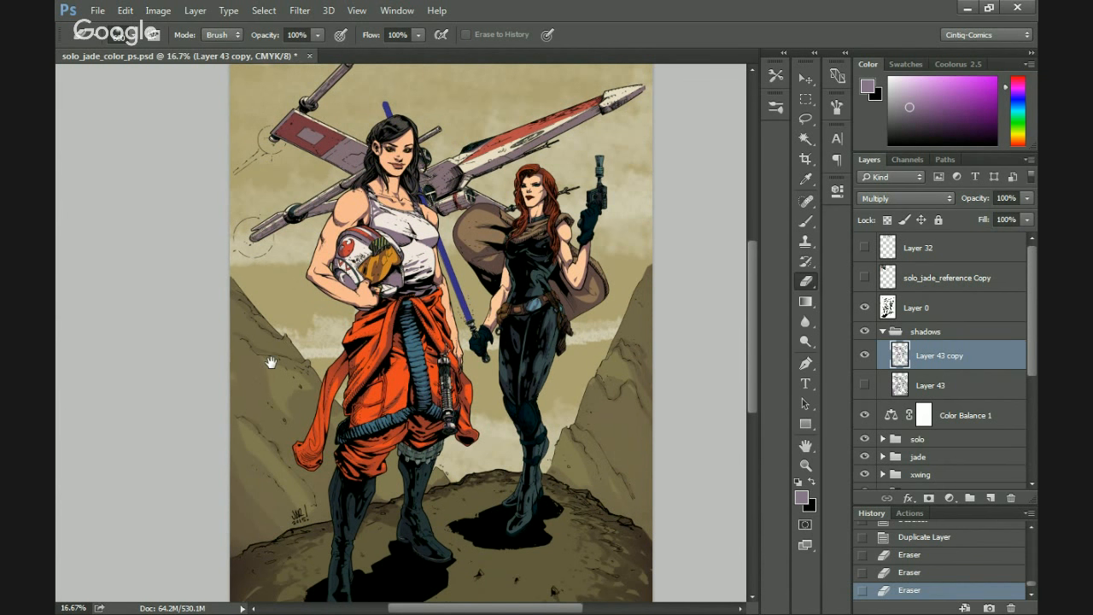
pyautogui.moveTo(270, 362); pyautogui.dragTo(275, 307)
pyautogui.moveTo(324, 235); pyautogui.dragTo(328, 303)
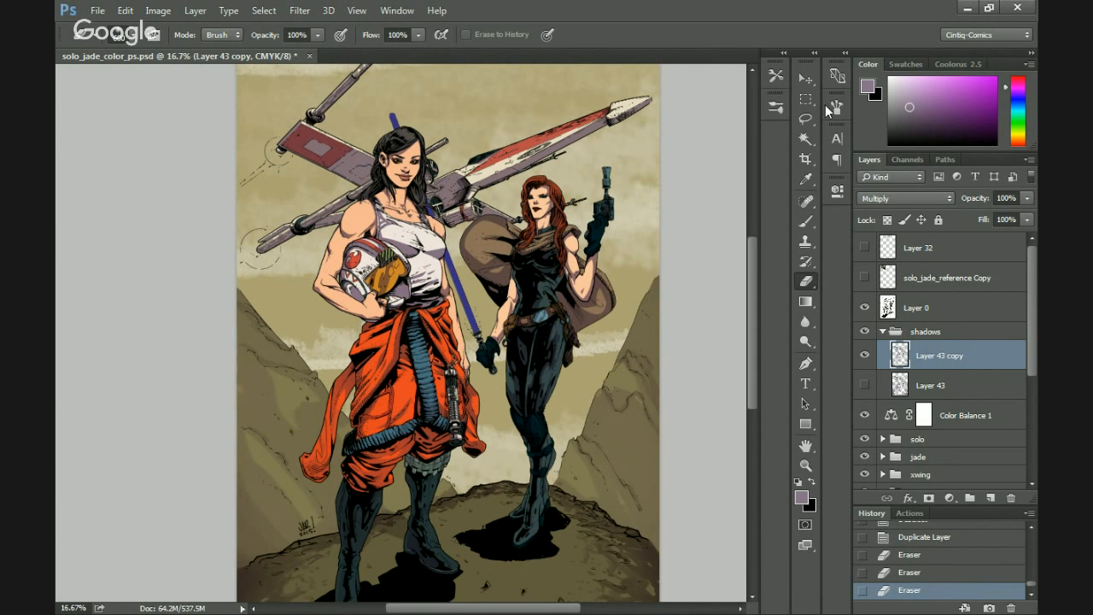
# Add a new layer above the solo_jade_reference Copy layer and switch to the Polygonal Lasso.
pyautogui.click(913, 276)
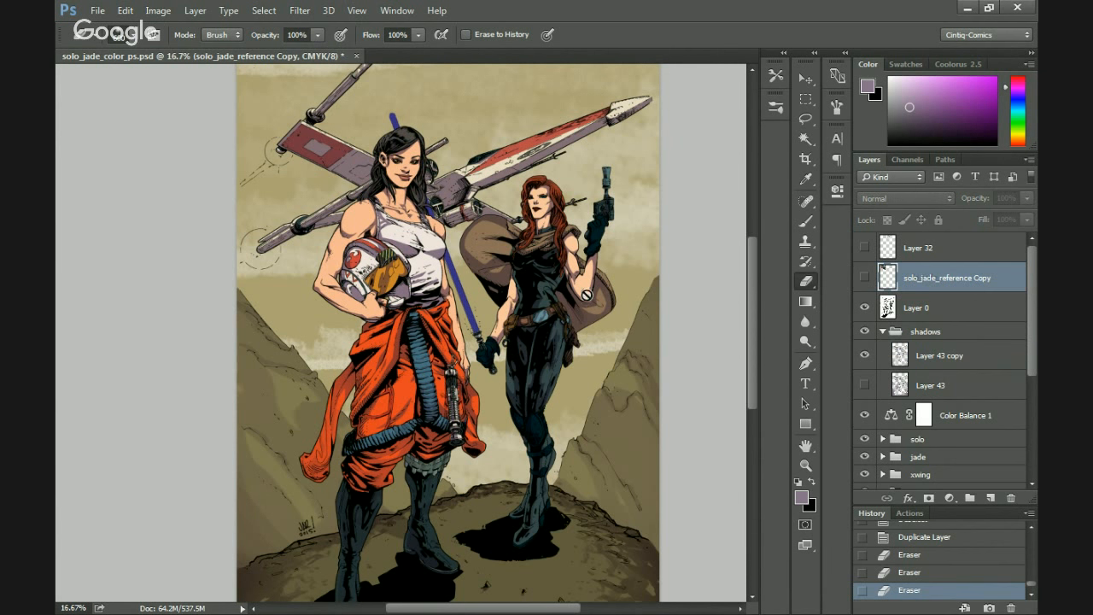
pyautogui.hotkey('ctrl', 'shift', 'alt', 'n')
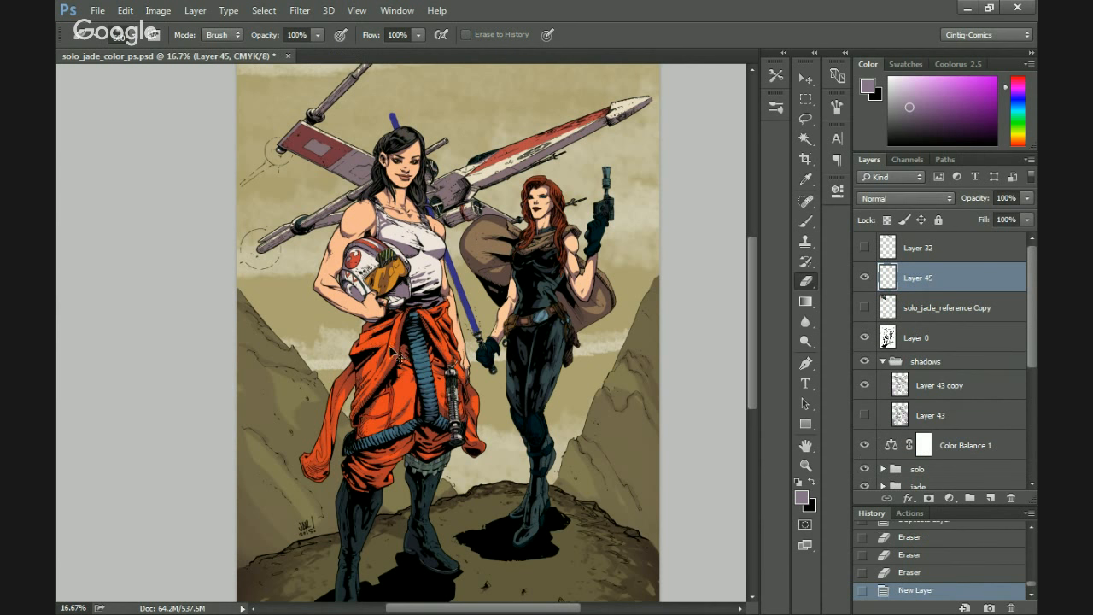
pyautogui.hotkey('ctrl', '+')
pyautogui.hotkey('ctrl', '+')
pyautogui.hotkey('ctrl', '+')
pyautogui.moveTo(295, 497); pyautogui.dragTo(415, 402)
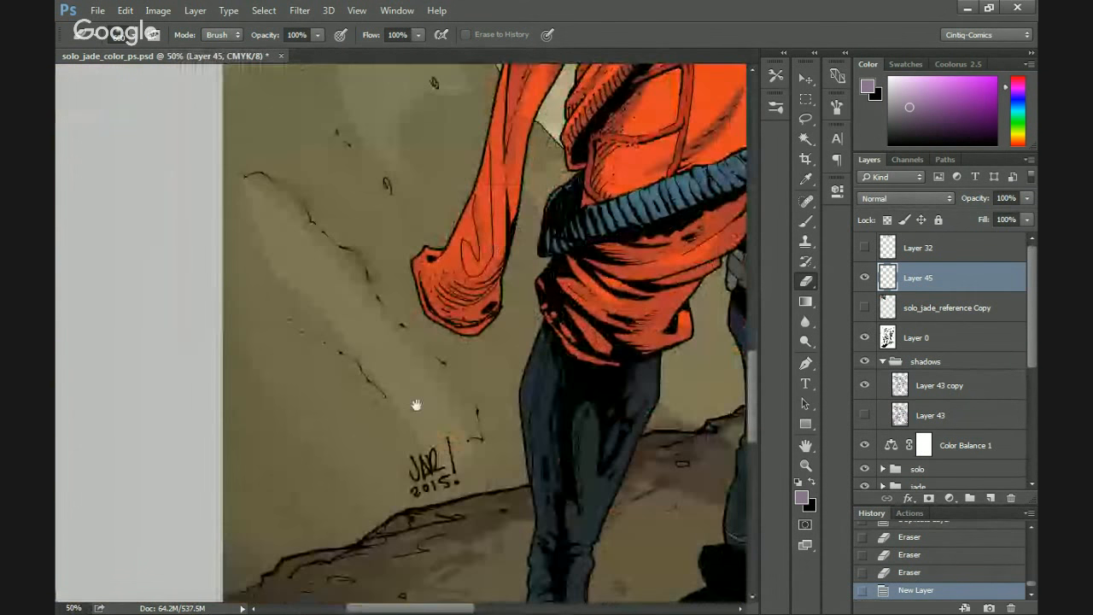
pyautogui.press('l')
pyautogui.hotkey('shift', 'l')
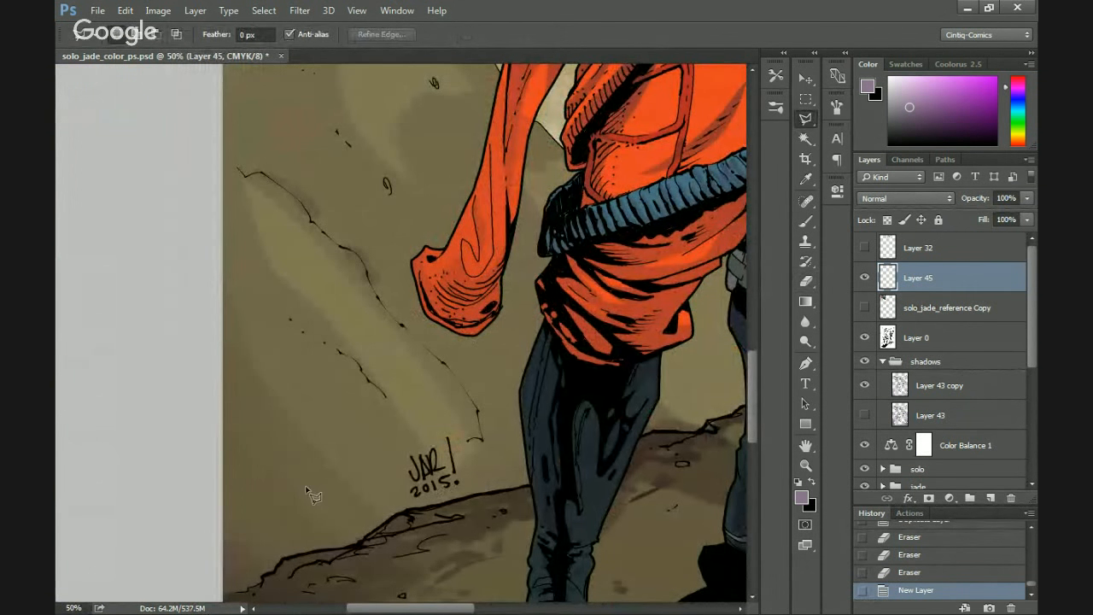
# Start a Polygonal Lasso outline at the canvas edge, following the ground ridge and the orange-suited figure up to the hip.
pyautogui.moveTo(311, 495); pyautogui.dragTo(437, 310)
pyautogui.hotkey('ctrl', '+')
pyautogui.hotkey('ctrl', '+')
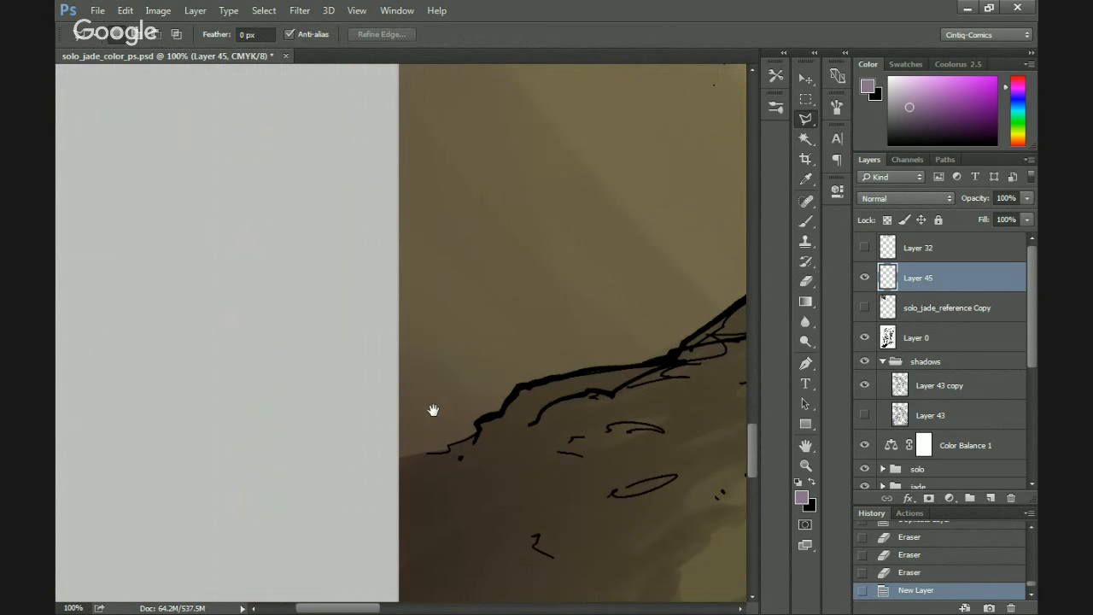
pyautogui.click(399, 459)
pyautogui.scroll(1, 446, 455)
pyautogui.click(454, 442)
pyautogui.click(505, 419)
pyautogui.moveTo(513, 412)
pyautogui.mouseDown()
pyautogui.moveTo(542, 368)
pyautogui.moveTo(528, 376)
pyautogui.moveTo(556, 372)
pyautogui.moveTo(593, 316)
pyautogui.moveTo(715, 289)
pyautogui.moveTo(514, 370)
pyautogui.moveTo(590, 369)
pyautogui.moveTo(671, 335)
pyautogui.moveTo(500, 454)
pyautogui.moveTo(519, 588)
pyautogui.moveTo(602, 389)
pyautogui.moveTo(652, 346)
pyautogui.moveTo(701, 333)
pyautogui.moveTo(390, 400)
pyautogui.moveTo(401, 419)
pyautogui.moveTo(438, 420)
pyautogui.moveTo(697, 351)
pyautogui.moveTo(684, 384)
pyautogui.moveTo(496, 461)
pyautogui.moveTo(350, 475)
pyautogui.moveTo(512, 452)
pyautogui.moveTo(475, 349)
pyautogui.moveTo(494, 461)
pyautogui.moveTo(471, 231)
pyautogui.moveTo(453, 439)
pyautogui.moveTo(470, 430)
pyautogui.moveTo(564, 199)
pyautogui.moveTo(523, 385)
pyautogui.moveTo(491, 237)
pyautogui.moveTo(478, 427)
pyautogui.moveTo(522, 393)
pyautogui.moveTo(537, 343)
pyautogui.moveTo(506, 352)
pyautogui.moveTo(483, 303)
pyautogui.moveTo(488, 228)
pyautogui.moveTo(483, 401)
pyautogui.moveTo(480, 340)
pyautogui.moveTo(503, 282)
pyautogui.moveTo(545, 245)
pyautogui.moveTo(583, 233)
pyautogui.moveTo(624, 187)
pyautogui.moveTo(556, 189)
pyautogui.moveTo(547, 376)
pyautogui.moveTo(535, 383)
pyautogui.moveTo(511, 349)
pyautogui.moveTo(504, 300)
pyautogui.moveTo(551, 186)
pyautogui.mouseUp()
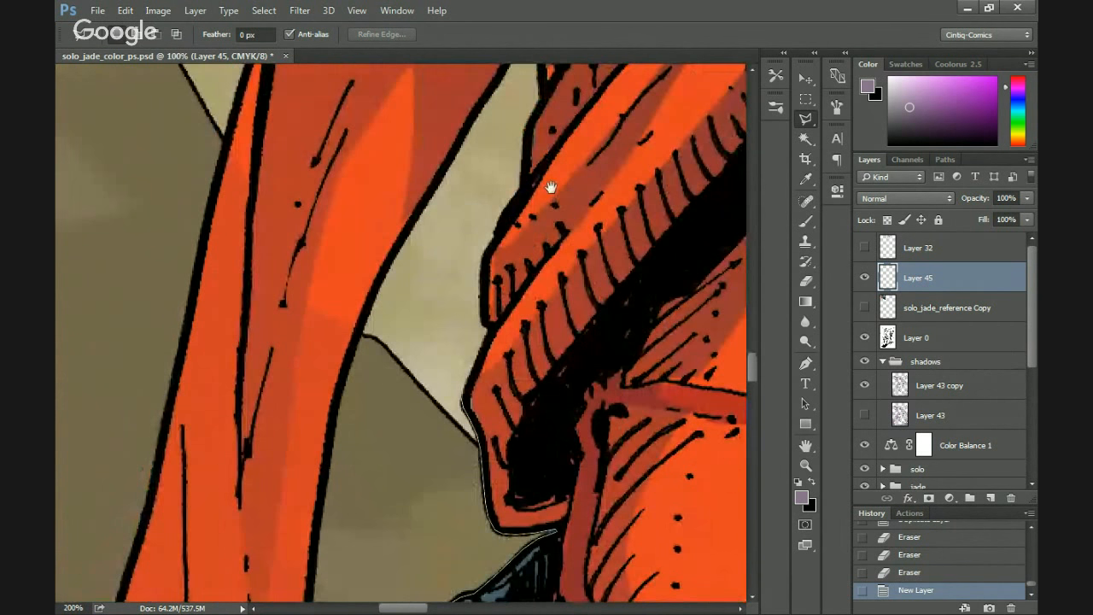
# Continue the lasso outline through the gap beside the hip, around the hanging orange sleeve and up to the waist.
pyautogui.moveTo(476, 388)
pyautogui.mouseDown()
pyautogui.moveTo(491, 229)
pyautogui.moveTo(486, 249)
pyautogui.moveTo(523, 192)
pyautogui.moveTo(521, 168)
pyautogui.moveTo(500, 288)
pyautogui.moveTo(524, 207)
pyautogui.moveTo(521, 137)
pyautogui.mouseUp()
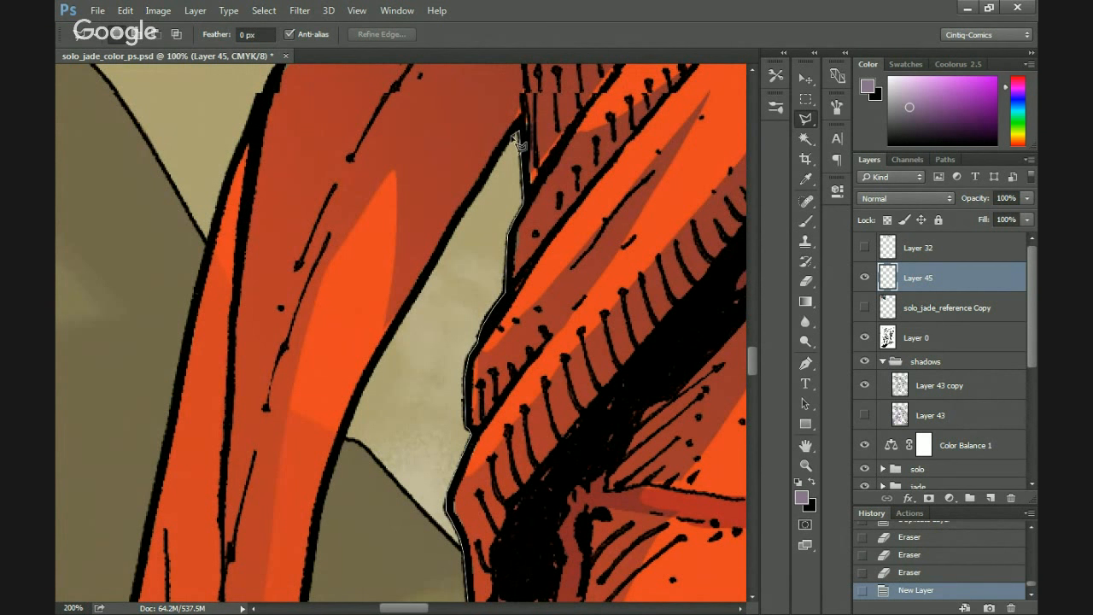
pyautogui.moveTo(511, 179)
pyautogui.mouseDown()
pyautogui.moveTo(458, 261)
pyautogui.moveTo(496, 242)
pyautogui.moveTo(567, 152)
pyautogui.moveTo(526, 141)
pyautogui.moveTo(472, 245)
pyautogui.moveTo(415, 321)
pyautogui.moveTo(425, 317)
pyautogui.moveTo(367, 425)
pyautogui.moveTo(362, 463)
pyautogui.moveTo(437, 292)
pyautogui.moveTo(417, 335)
pyautogui.moveTo(398, 454)
pyautogui.moveTo(426, 302)
pyautogui.moveTo(417, 416)
pyautogui.mouseUp()
pyautogui.moveTo(398, 489)
pyautogui.mouseDown()
pyautogui.moveTo(417, 379)
pyautogui.moveTo(431, 349)
pyautogui.moveTo(410, 464)
pyautogui.moveTo(452, 290)
pyautogui.moveTo(395, 522)
pyautogui.moveTo(433, 365)
pyautogui.moveTo(427, 439)
pyautogui.moveTo(358, 501)
pyautogui.moveTo(455, 418)
pyautogui.moveTo(543, 308)
pyautogui.moveTo(467, 422)
pyautogui.moveTo(476, 411)
pyautogui.moveTo(390, 478)
pyautogui.moveTo(338, 471)
pyautogui.moveTo(203, 389)
pyautogui.moveTo(228, 413)
pyautogui.moveTo(195, 370)
pyautogui.mouseUp()
pyautogui.moveTo(181, 331)
pyautogui.mouseDown()
pyautogui.moveTo(322, 447)
pyautogui.moveTo(346, 439)
pyautogui.moveTo(316, 320)
pyautogui.moveTo(356, 267)
pyautogui.moveTo(353, 297)
pyautogui.moveTo(460, 436)
pyautogui.moveTo(419, 438)
pyautogui.moveTo(477, 381)
pyautogui.moveTo(568, 371)
pyautogui.mouseUp()
pyautogui.moveTo(584, 316)
pyautogui.mouseDown()
pyautogui.moveTo(498, 445)
pyautogui.moveTo(547, 380)
pyautogui.moveTo(601, 256)
pyautogui.mouseUp()
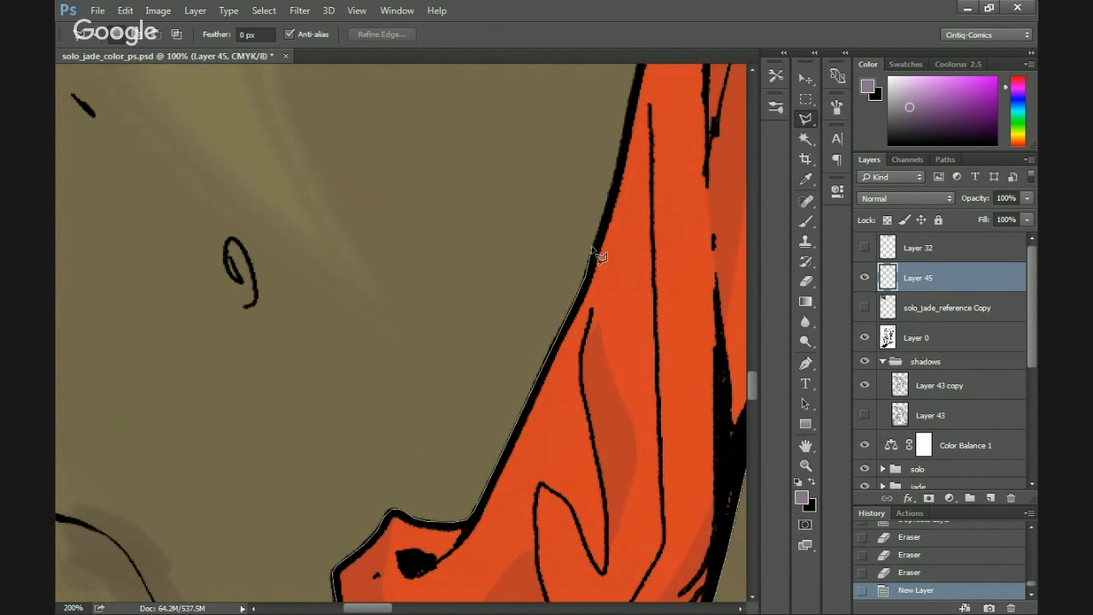
pyautogui.moveTo(601, 217)
pyautogui.mouseDown()
pyautogui.moveTo(546, 442)
pyautogui.moveTo(620, 164)
pyautogui.moveTo(578, 272)
pyautogui.moveTo(574, 300)
pyautogui.moveTo(628, 243)
pyautogui.moveTo(589, 266)
pyautogui.moveTo(569, 358)
pyautogui.moveTo(612, 169)
pyautogui.moveTo(579, 442)
pyautogui.moveTo(596, 326)
pyautogui.moveTo(639, 242)
pyautogui.mouseUp()
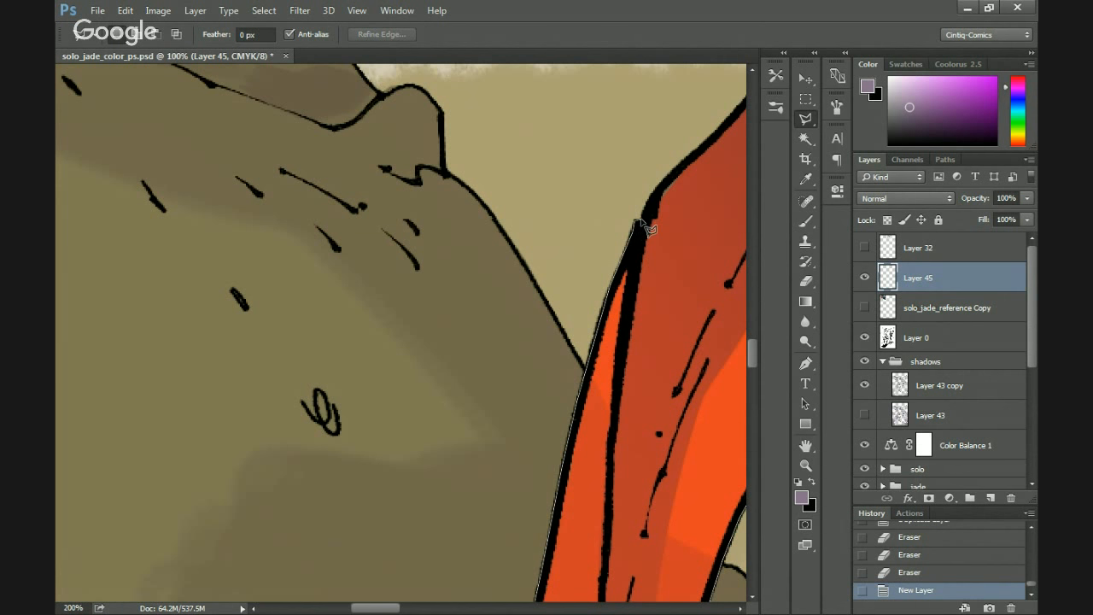
pyautogui.moveTo(642, 202)
pyautogui.mouseDown()
pyautogui.moveTo(584, 358)
pyautogui.moveTo(585, 419)
pyautogui.moveTo(585, 386)
pyautogui.moveTo(733, 228)
pyautogui.moveTo(519, 446)
pyautogui.moveTo(549, 398)
pyautogui.moveTo(541, 374)
pyautogui.mouseUp()
pyautogui.moveTo(523, 328)
pyautogui.mouseDown()
pyautogui.moveTo(532, 286)
pyautogui.moveTo(503, 419)
pyautogui.moveTo(542, 350)
pyautogui.moveTo(601, 298)
pyautogui.moveTo(616, 256)
pyautogui.mouseUp()
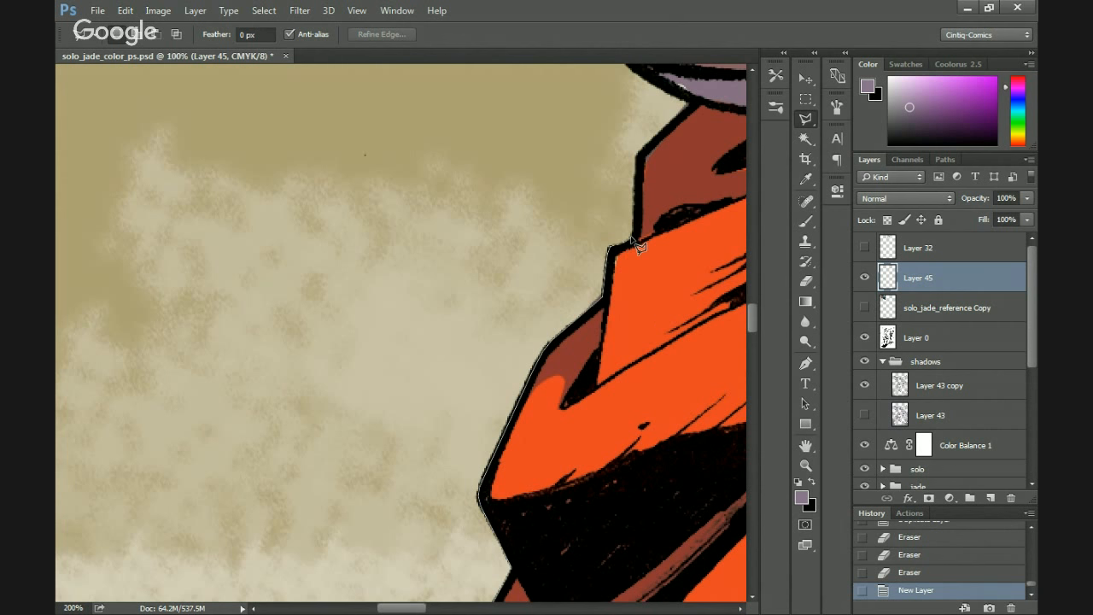
# Extend the lasso outline from the waist along the forearm, around the elbow and up the upper arm.
pyautogui.moveTo(627, 218)
pyautogui.mouseDown()
pyautogui.moveTo(538, 418)
pyautogui.moveTo(551, 366)
pyautogui.moveTo(600, 293)
pyautogui.moveTo(584, 302)
pyautogui.mouseUp()
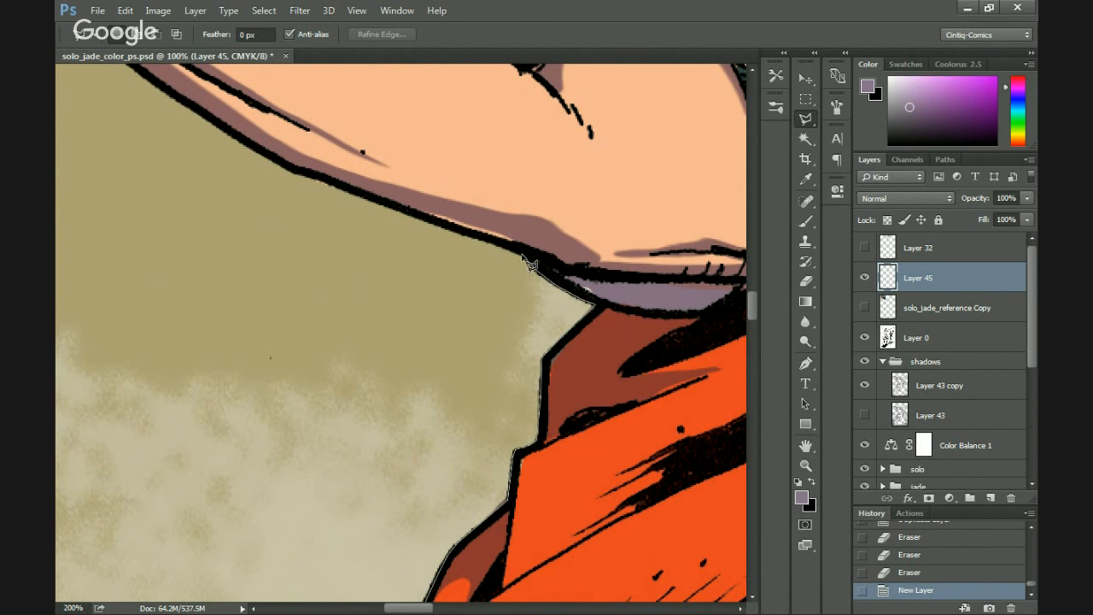
pyautogui.moveTo(526, 261)
pyautogui.mouseDown()
pyautogui.moveTo(437, 238)
pyautogui.moveTo(571, 402)
pyautogui.moveTo(337, 303)
pyautogui.moveTo(490, 410)
pyautogui.moveTo(505, 405)
pyautogui.moveTo(389, 323)
pyautogui.moveTo(460, 397)
pyautogui.moveTo(388, 331)
pyautogui.mouseUp()
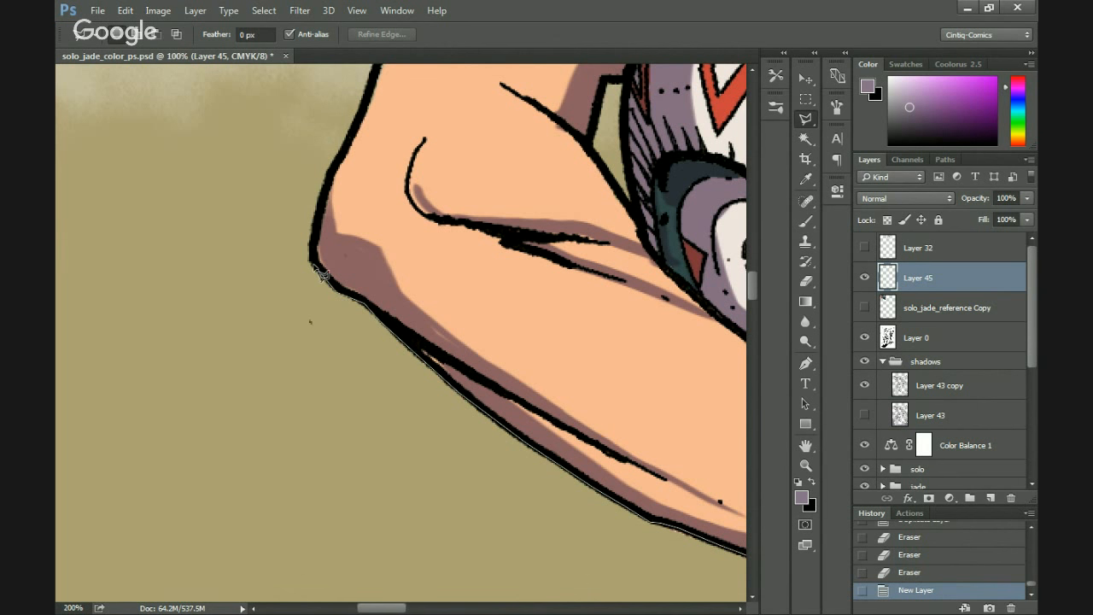
pyautogui.moveTo(297, 267); pyautogui.dragTo(417, 492)
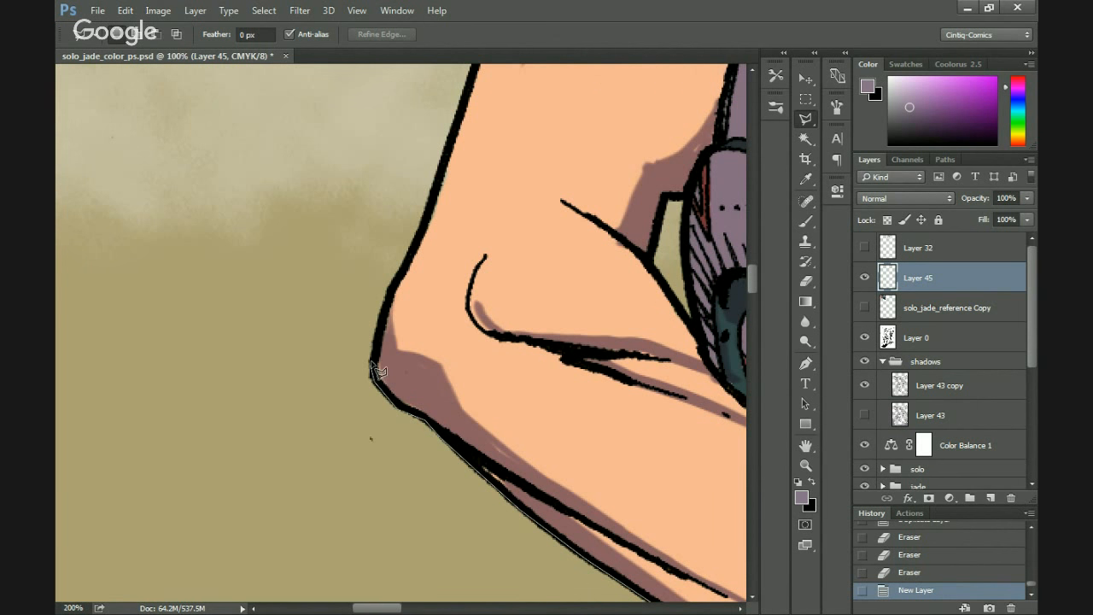
pyautogui.moveTo(372, 363)
pyautogui.mouseDown()
pyautogui.moveTo(403, 261)
pyautogui.moveTo(395, 422)
pyautogui.moveTo(408, 352)
pyautogui.moveTo(444, 269)
pyautogui.moveTo(421, 383)
pyautogui.moveTo(442, 314)
pyautogui.mouseUp()
pyautogui.moveTo(459, 271); pyautogui.dragTo(479, 226)
pyautogui.moveTo(484, 186)
pyautogui.mouseDown()
pyautogui.moveTo(443, 327)
pyautogui.moveTo(553, 130)
pyautogui.moveTo(326, 184)
pyautogui.moveTo(269, 219)
pyautogui.moveTo(319, 283)
pyautogui.moveTo(494, 332)
pyautogui.mouseUp()
pyautogui.moveTo(581, 288); pyautogui.dragTo(434, 328)
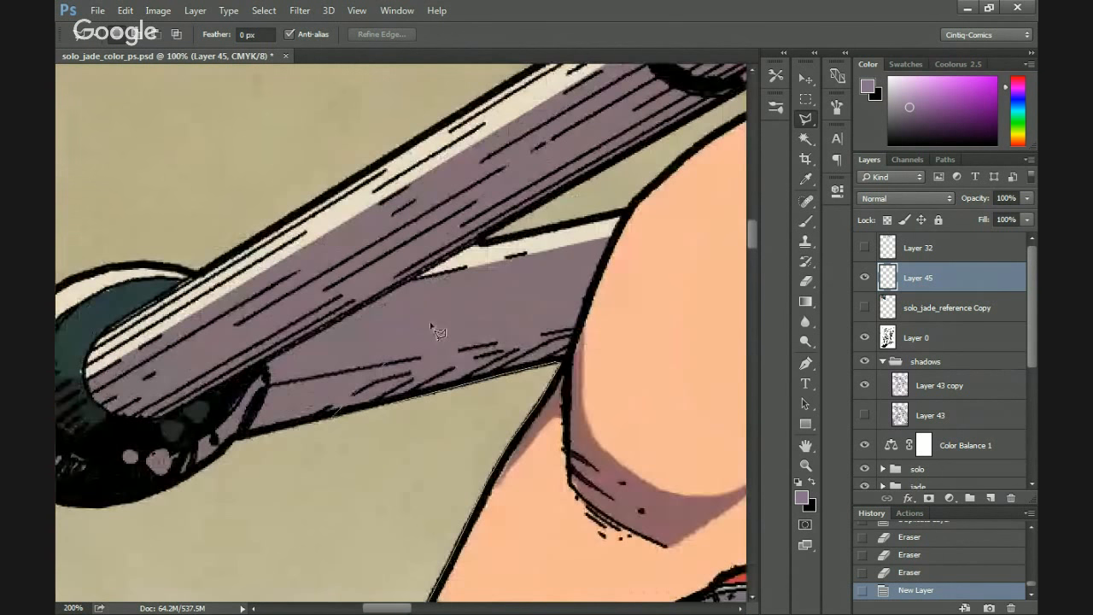
# Carry the lasso outline over the bare shoulder and along the hair lying on it, excluding the ship's cannon.
pyautogui.moveTo(516, 310)
pyautogui.mouseDown()
pyautogui.moveTo(580, 242)
pyautogui.moveTo(525, 308)
pyautogui.mouseUp()
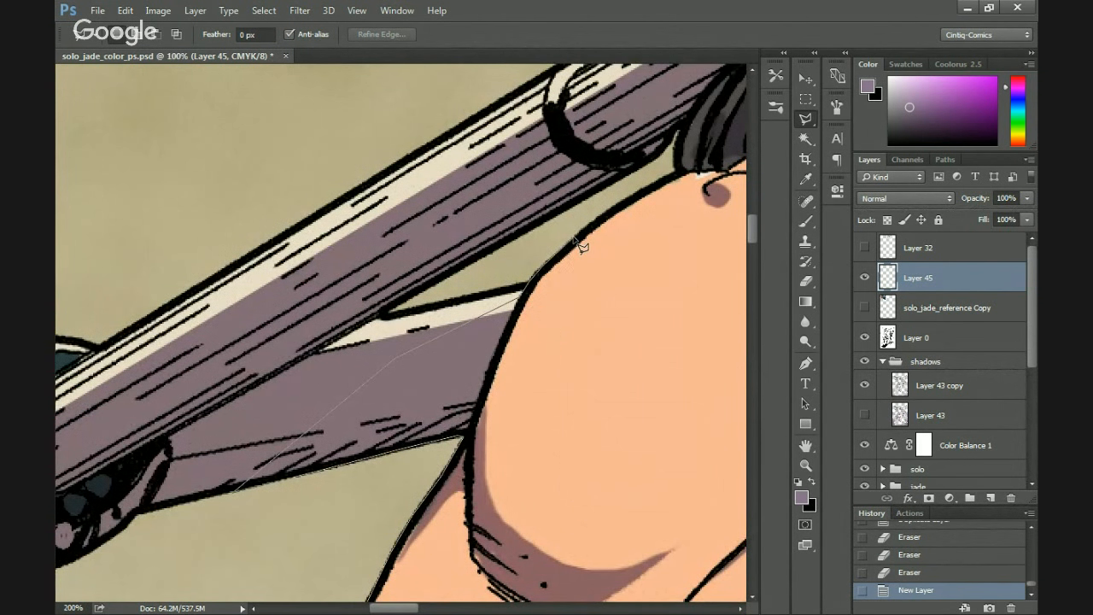
pyautogui.moveTo(604, 224); pyautogui.dragTo(639, 204)
pyautogui.moveTo(544, 349); pyautogui.dragTo(403, 452)
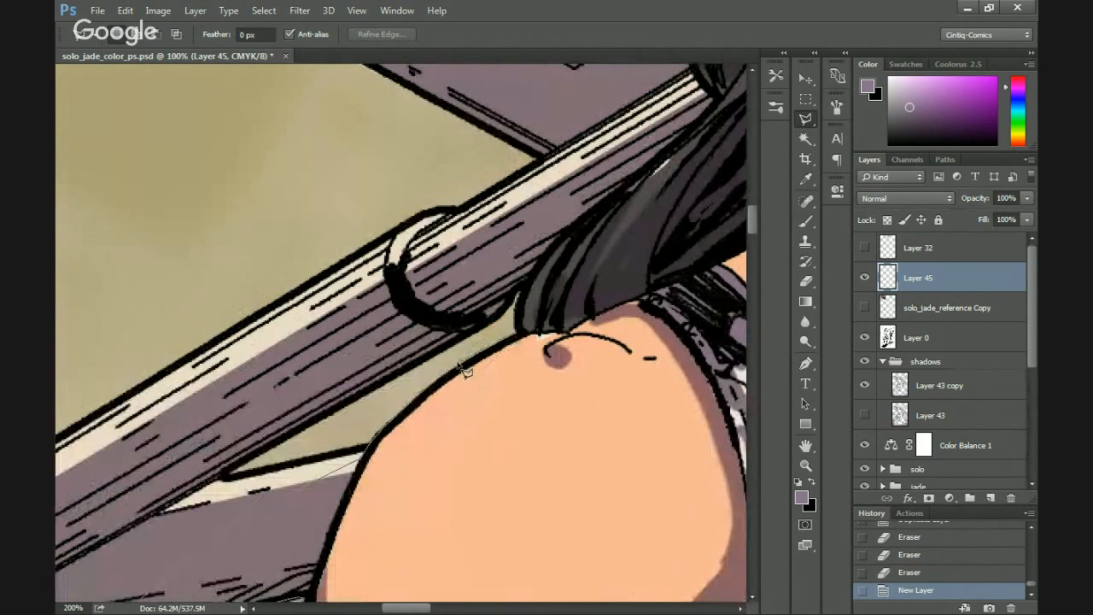
pyautogui.click(466, 358)
pyautogui.click(515, 323)
pyautogui.click(518, 295)
pyautogui.click(531, 267)
pyautogui.click(549, 246)
pyautogui.click(570, 226)
pyautogui.moveTo(603, 218); pyautogui.dragTo(491, 329)
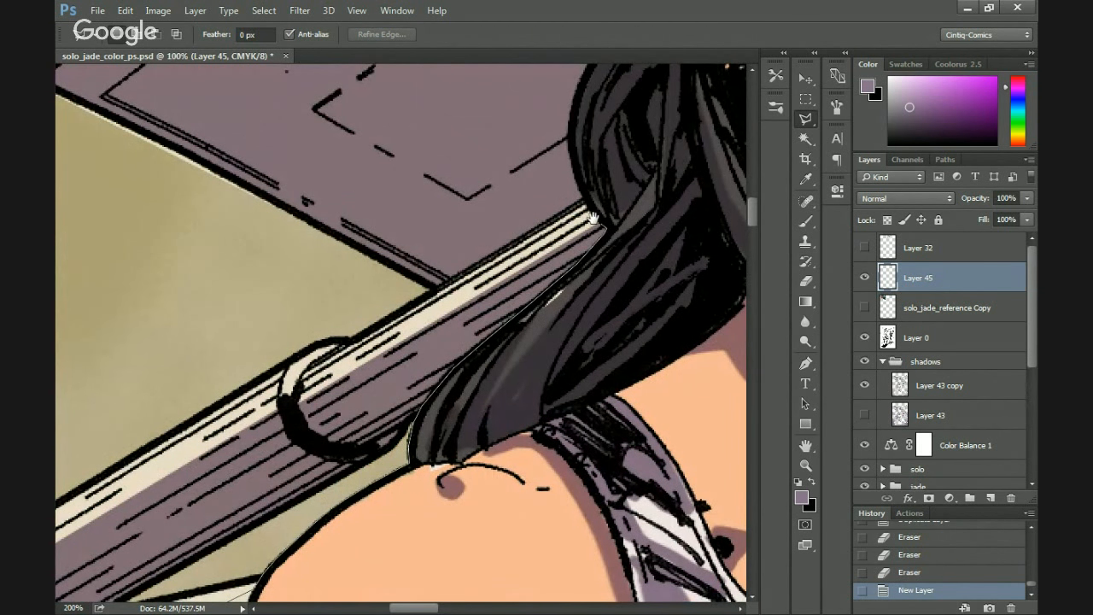
# Trace the lasso outline up the back of the black hair and around the tip of the blue blade.
pyautogui.moveTo(594, 219); pyautogui.dragTo(504, 359)
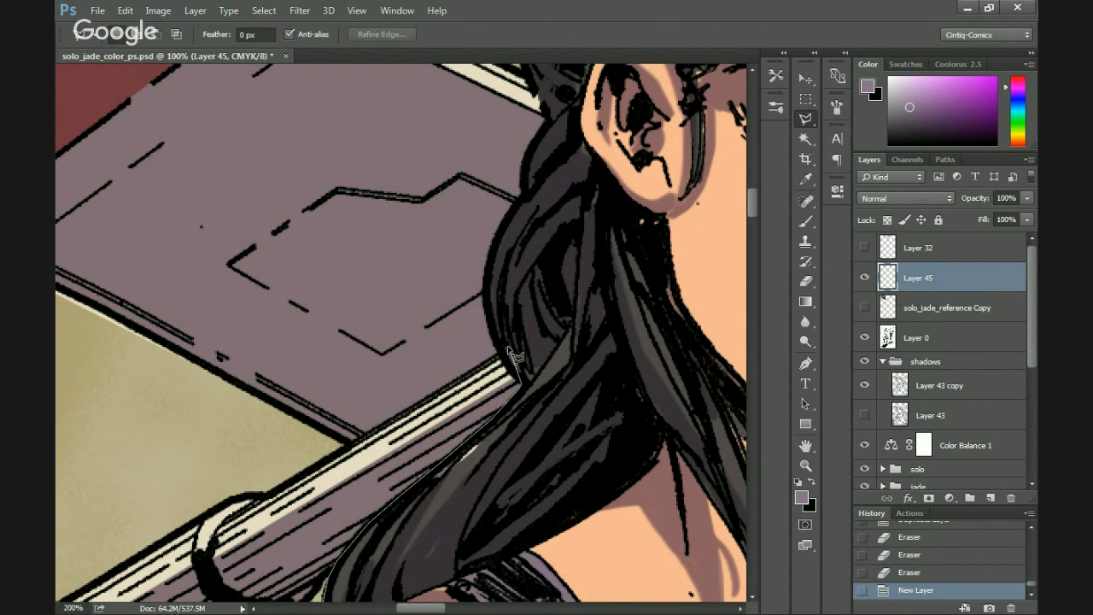
pyautogui.scroll(2, 516, 401)
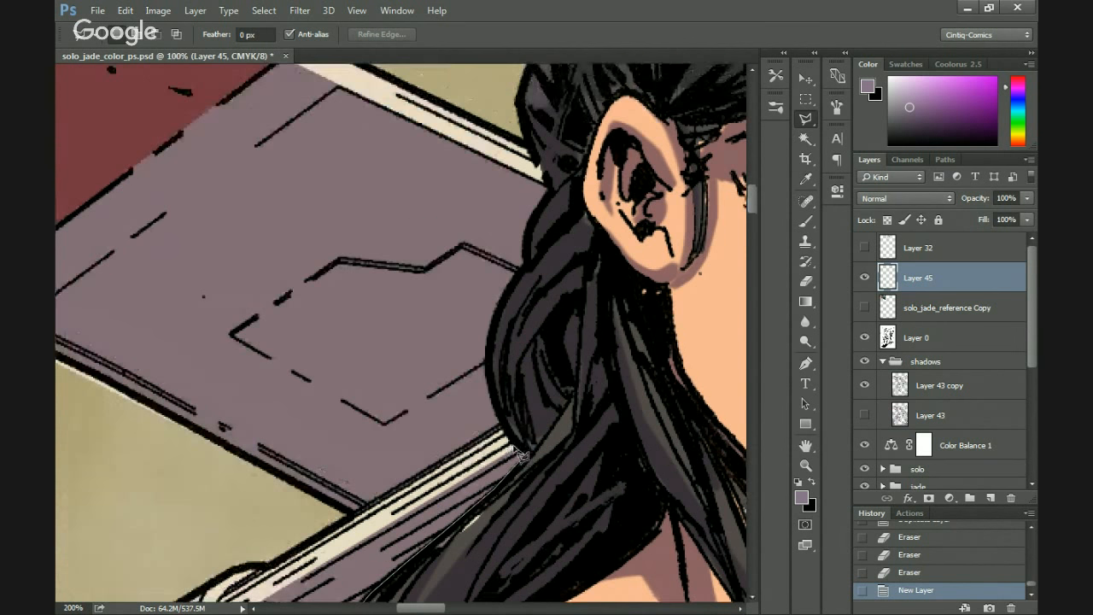
pyautogui.moveTo(518, 447)
pyautogui.mouseDown()
pyautogui.moveTo(489, 392)
pyautogui.moveTo(489, 291)
pyautogui.moveTo(493, 404)
pyautogui.moveTo(547, 277)
pyautogui.moveTo(526, 211)
pyautogui.mouseUp()
pyautogui.scroll(2, 488, 317)
pyautogui.moveTo(514, 170)
pyautogui.mouseDown()
pyautogui.moveTo(530, 354)
pyautogui.moveTo(572, 293)
pyautogui.moveTo(588, 244)
pyautogui.moveTo(509, 394)
pyautogui.moveTo(598, 309)
pyautogui.moveTo(685, 270)
pyautogui.moveTo(520, 360)
pyautogui.moveTo(494, 297)
pyautogui.moveTo(493, 276)
pyautogui.moveTo(516, 257)
pyautogui.mouseUp()
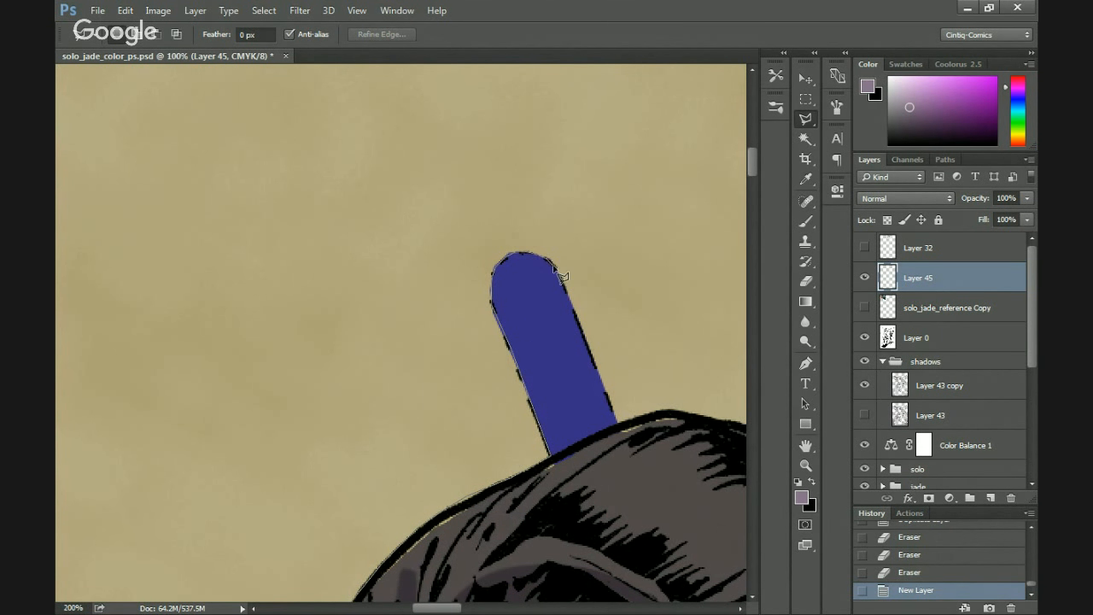
# Trace down the blade's other side and over the top of the head, then close the lasso selection across the face.
pyautogui.moveTo(570, 289)
pyautogui.mouseDown()
pyautogui.moveTo(619, 426)
pyautogui.moveTo(642, 406)
pyautogui.moveTo(667, 413)
pyautogui.moveTo(678, 350)
pyautogui.moveTo(655, 410)
pyautogui.moveTo(631, 411)
pyautogui.moveTo(638, 442)
pyautogui.mouseUp()
pyautogui.moveTo(725, 461); pyautogui.dragTo(427, 444)
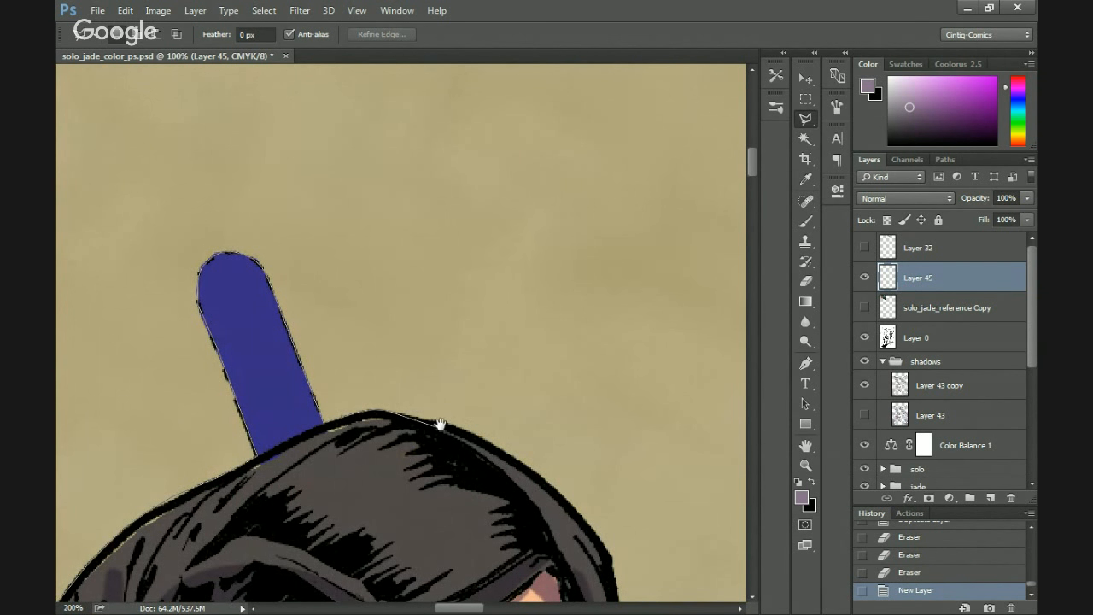
pyautogui.moveTo(425, 425)
pyautogui.mouseDown()
pyautogui.moveTo(547, 483)
pyautogui.moveTo(611, 557)
pyautogui.moveTo(622, 600)
pyautogui.moveTo(643, 614)
pyautogui.moveTo(629, 612)
pyautogui.moveTo(606, 491)
pyautogui.mouseUp()
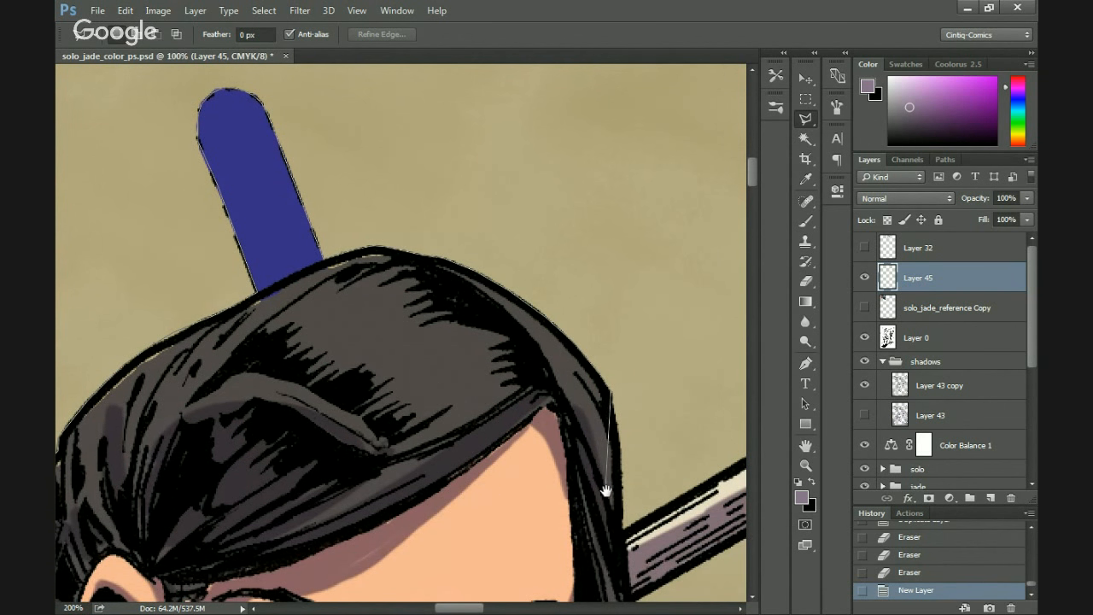
pyautogui.moveTo(605, 419); pyautogui.dragTo(597, 540)
pyautogui.doubleClick(564, 486)
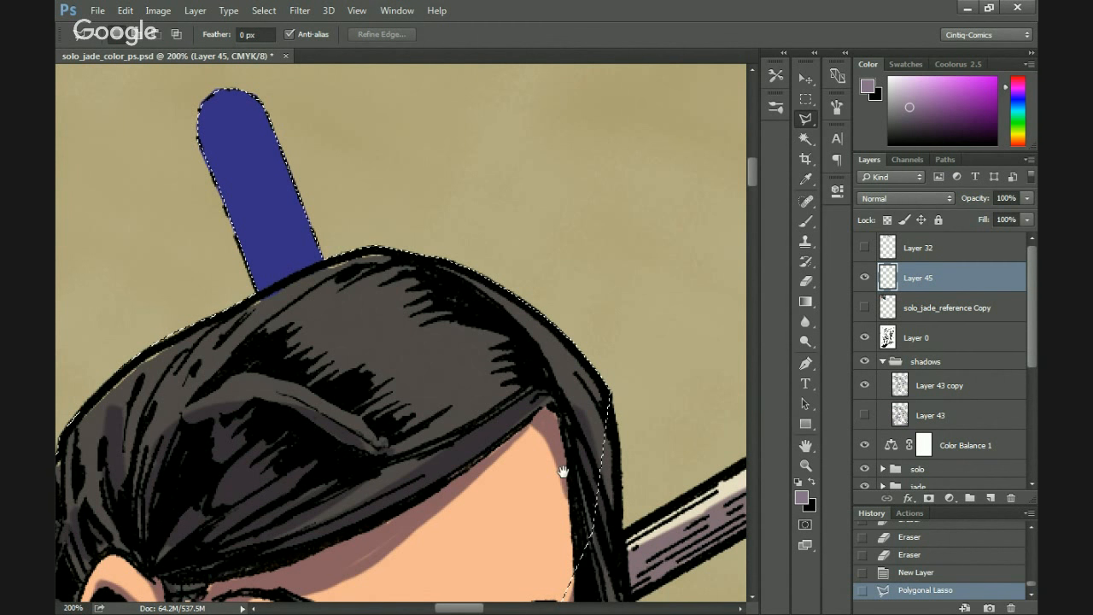
pyautogui.scroll(-5, 561, 475)
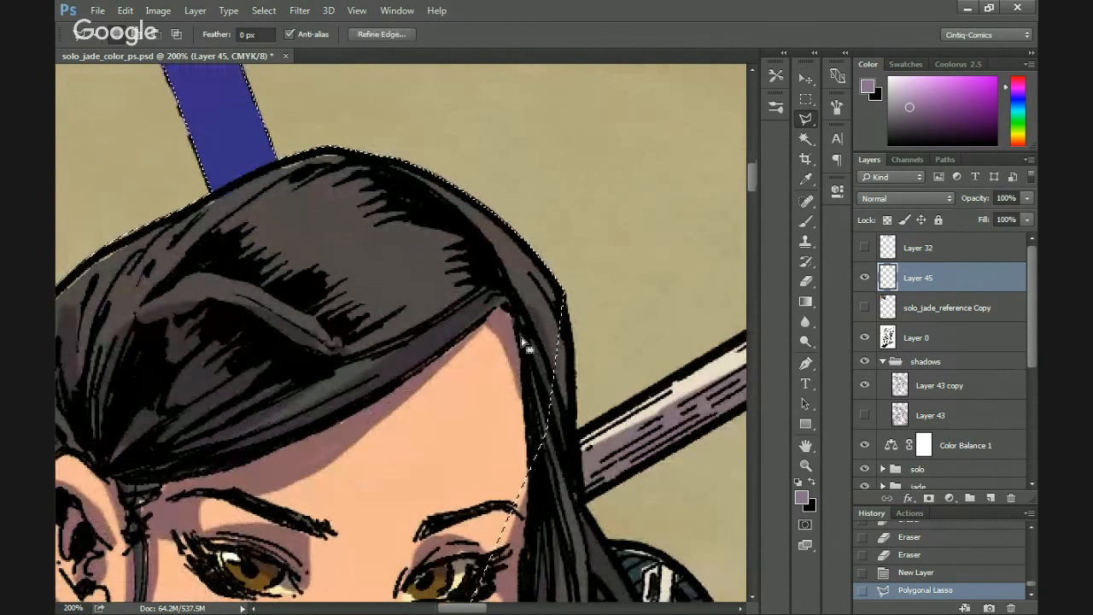
pyautogui.click(565, 295)
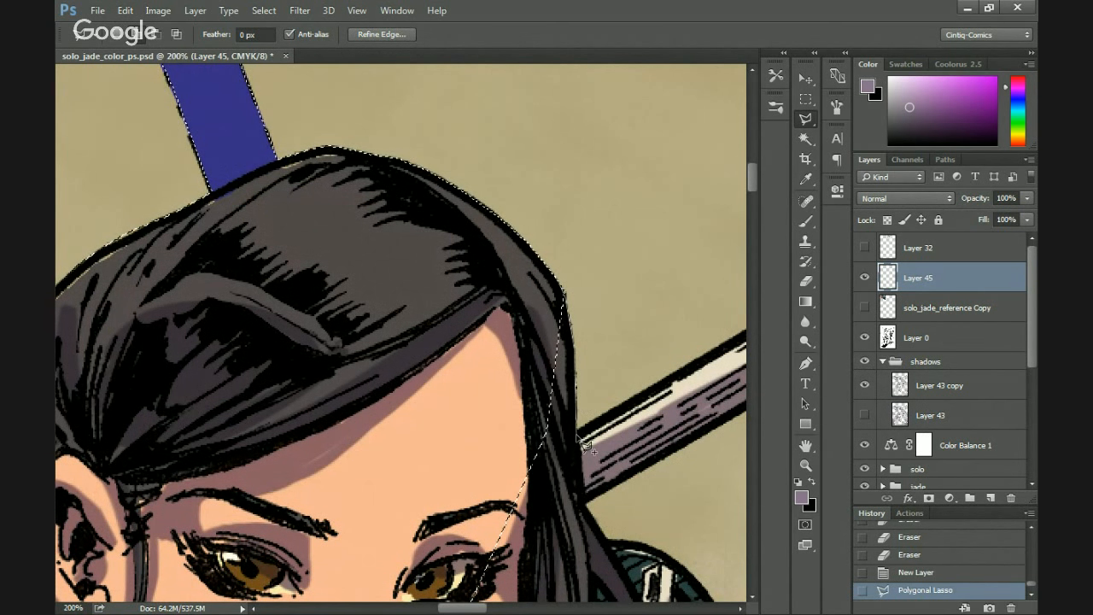
pyautogui.press('space')
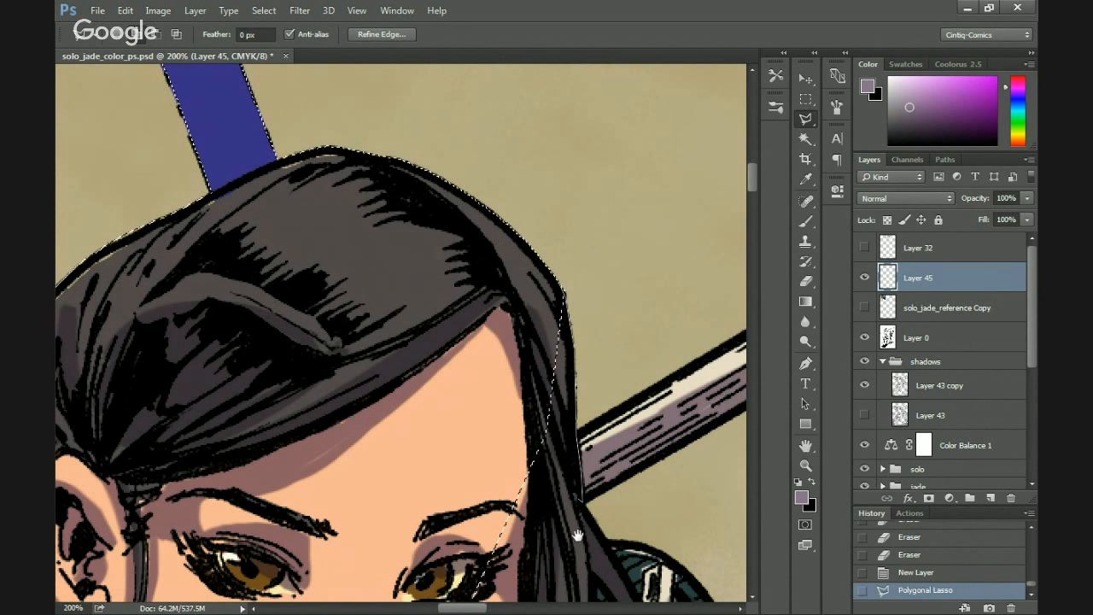
pyautogui.click(585, 499)
pyautogui.press('space')
pyautogui.moveTo(331, 293)
pyautogui.mouseDown()
pyautogui.moveTo(312, 269)
pyautogui.moveTo(312, 361)
pyautogui.mouseUp()
pyautogui.press('space')
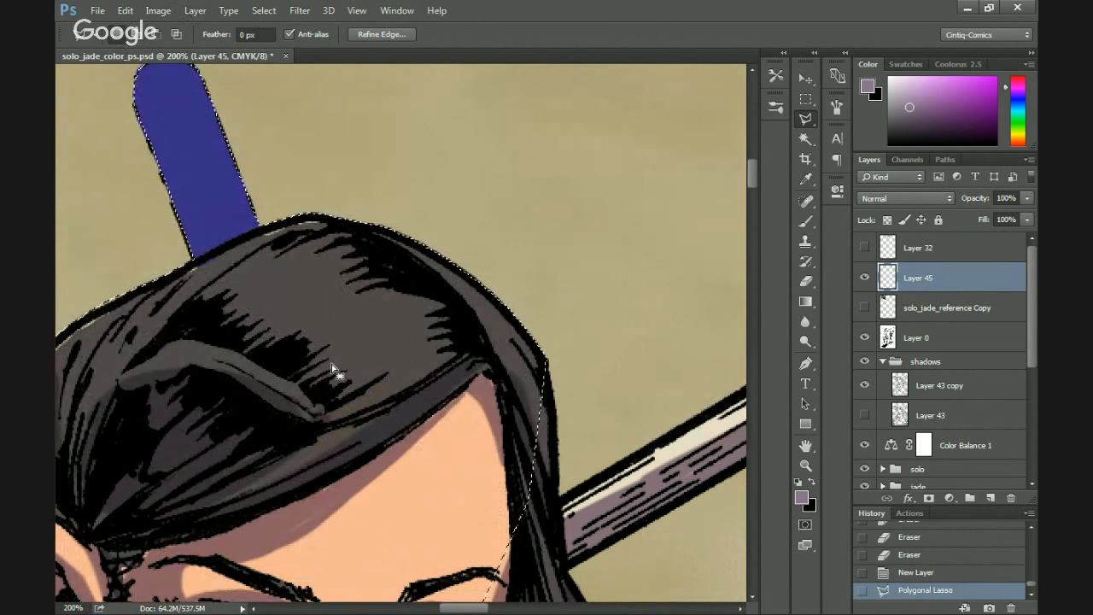
# Start an added polygonal lasso outline at the black hair's outer edge and trace it down past the cannon to the white top.
pyautogui.moveTo(488, 443)
pyautogui.mouseDown()
pyautogui.moveTo(446, 185)
pyautogui.moveTo(434, 217)
pyautogui.mouseUp()
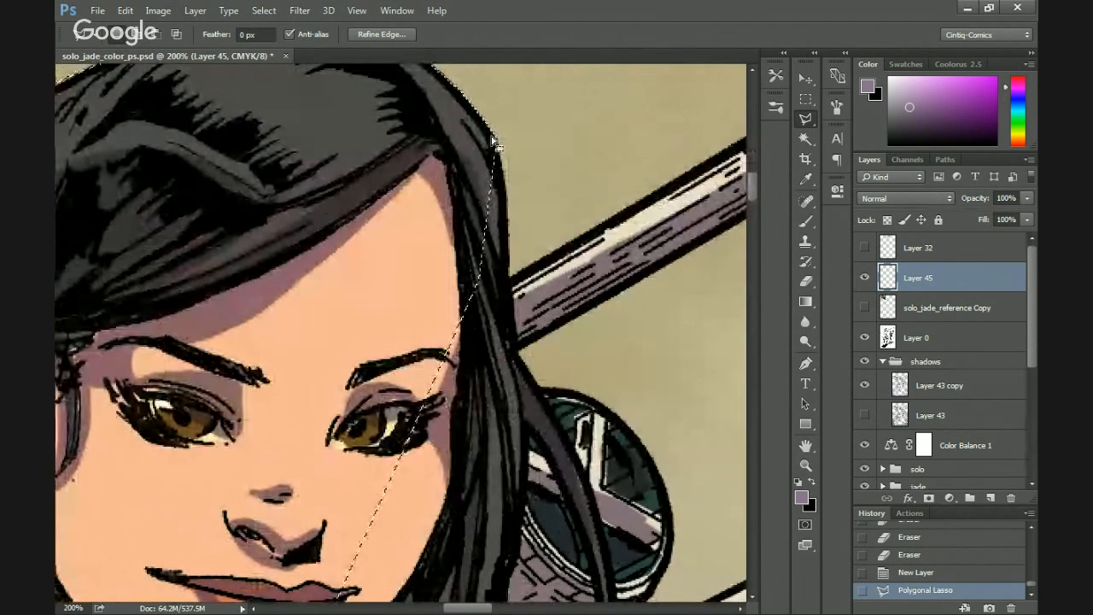
pyautogui.click(493, 140)
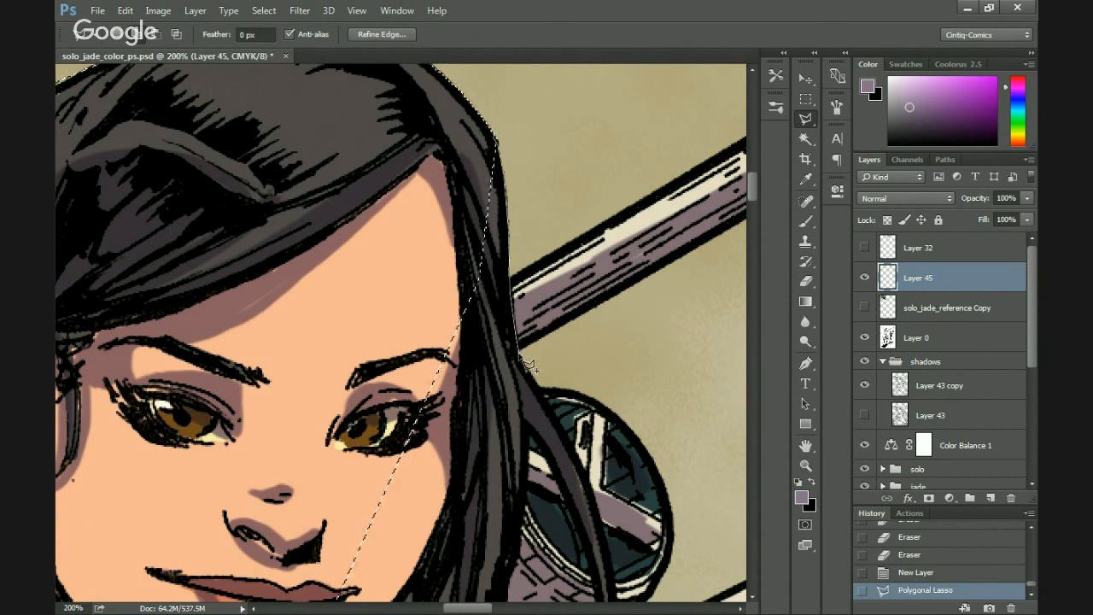
pyautogui.moveTo(596, 523); pyautogui.dragTo(556, 340)
pyautogui.moveTo(586, 417)
pyautogui.mouseDown()
pyautogui.moveTo(575, 489)
pyautogui.moveTo(537, 508)
pyautogui.moveTo(566, 470)
pyautogui.moveTo(564, 418)
pyautogui.moveTo(497, 250)
pyautogui.moveTo(497, 331)
pyautogui.moveTo(471, 418)
pyautogui.moveTo(473, 465)
pyautogui.moveTo(467, 319)
pyautogui.moveTo(481, 423)
pyautogui.moveTo(469, 479)
pyautogui.moveTo(466, 470)
pyautogui.moveTo(460, 360)
pyautogui.moveTo(509, 485)
pyautogui.moveTo(492, 459)
pyautogui.moveTo(514, 485)
pyautogui.moveTo(429, 348)
pyautogui.moveTo(477, 372)
pyautogui.moveTo(522, 423)
pyautogui.moveTo(509, 419)
pyautogui.moveTo(529, 492)
pyautogui.moveTo(499, 432)
pyautogui.moveTo(426, 369)
pyautogui.moveTo(474, 491)
pyautogui.moveTo(478, 482)
pyautogui.moveTo(459, 512)
pyautogui.moveTo(288, 224)
pyautogui.moveTo(419, 323)
pyautogui.moveTo(444, 359)
pyautogui.moveTo(457, 448)
pyautogui.mouseUp()
pyautogui.moveTo(447, 496)
pyautogui.mouseDown()
pyautogui.moveTo(438, 532)
pyautogui.moveTo(435, 231)
pyautogui.mouseUp()
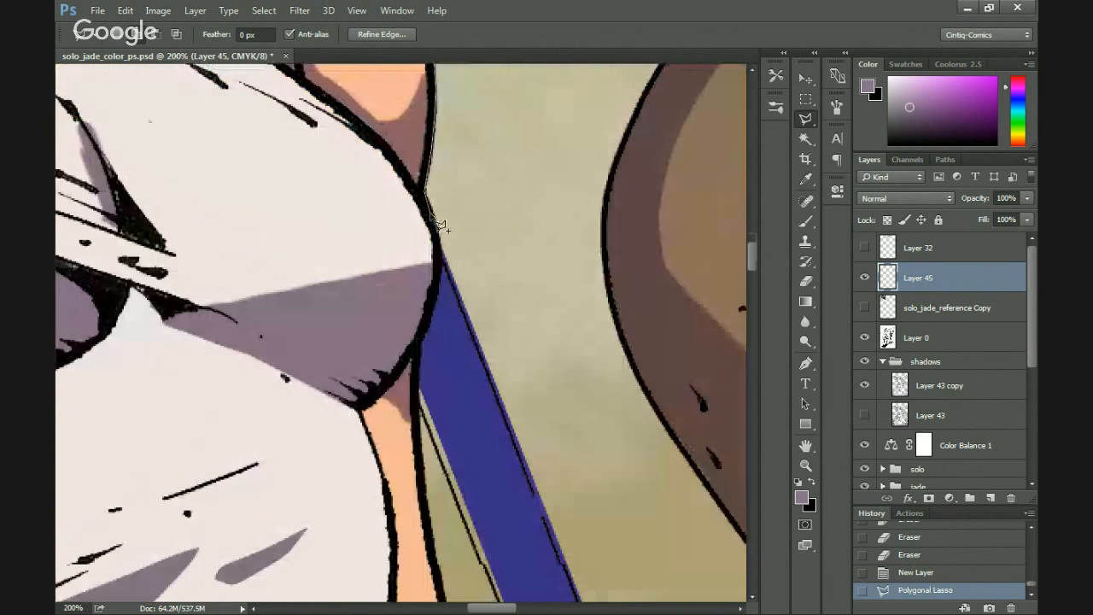
# Carry the lasso outline along the blue blade's outer edge and around the hilt's rim to the gloved hand.
pyautogui.moveTo(518, 476); pyautogui.dragTo(444, 240)
pyautogui.moveTo(499, 444); pyautogui.dragTo(402, 196)
pyautogui.moveTo(489, 440); pyautogui.dragTo(416, 256)
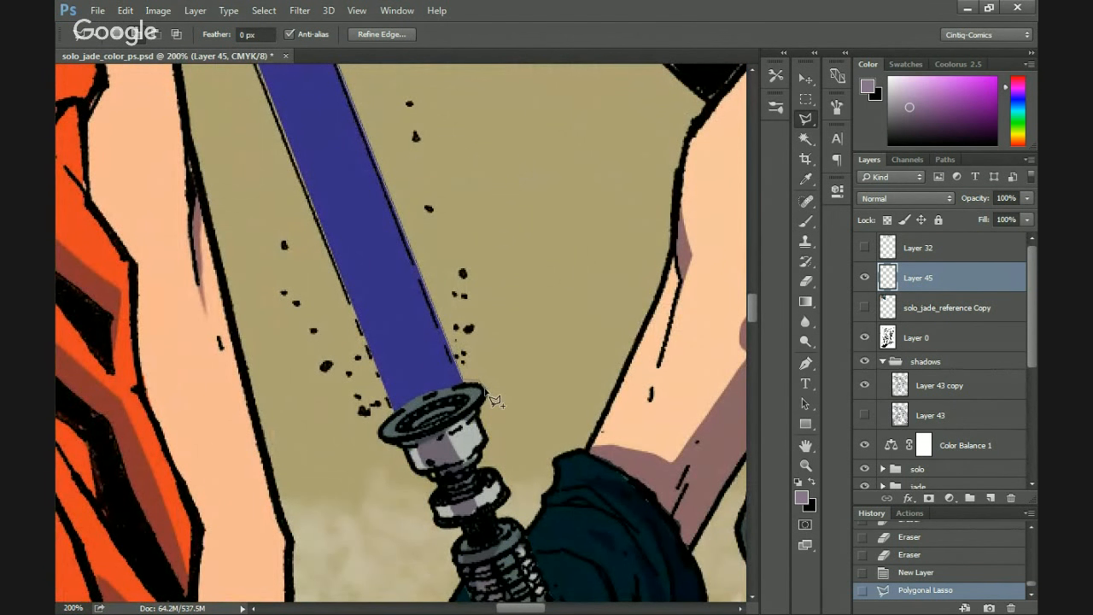
pyautogui.moveTo(492, 451)
pyautogui.mouseDown()
pyautogui.moveTo(483, 479)
pyautogui.moveTo(502, 476)
pyautogui.moveTo(517, 502)
pyautogui.moveTo(498, 524)
pyautogui.moveTo(528, 538)
pyautogui.moveTo(584, 447)
pyautogui.moveTo(538, 516)
pyautogui.moveTo(555, 460)
pyautogui.moveTo(590, 437)
pyautogui.moveTo(578, 434)
pyautogui.moveTo(507, 533)
pyautogui.moveTo(593, 371)
pyautogui.moveTo(595, 398)
pyautogui.moveTo(587, 405)
pyautogui.moveTo(605, 313)
pyautogui.moveTo(588, 428)
pyautogui.moveTo(621, 366)
pyautogui.mouseUp()
# Trace the lasso outline up the second figure's forearm and over the rounded brown garment to the red hair.
pyautogui.scroll(3, 579, 431)
pyautogui.scroll(4, 598, 361)
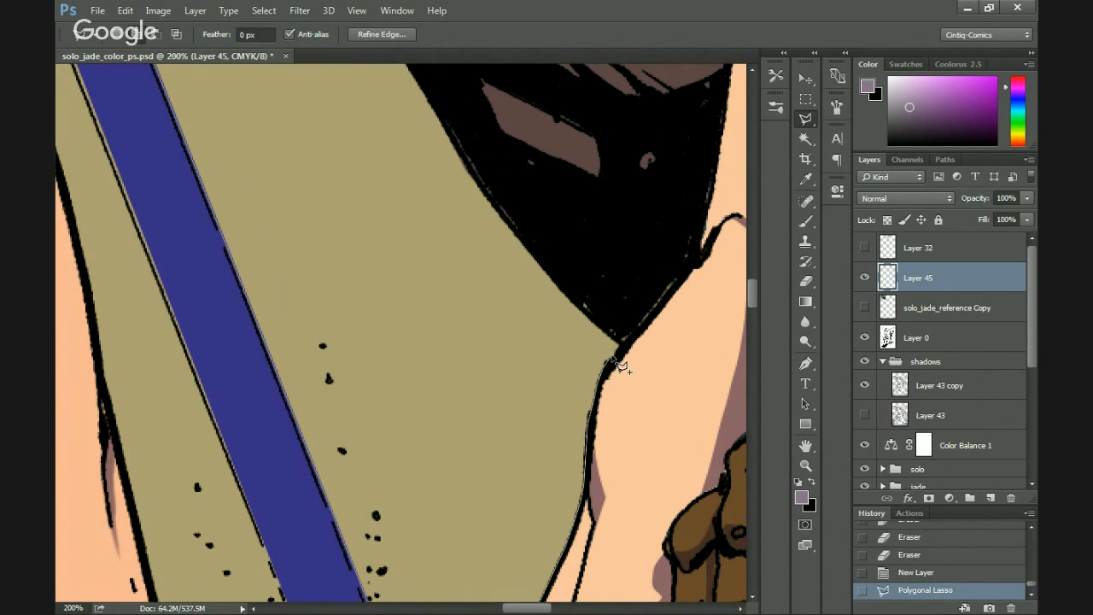
pyautogui.moveTo(595, 313)
pyautogui.mouseDown()
pyautogui.moveTo(552, 503)
pyautogui.moveTo(547, 442)
pyautogui.moveTo(380, 202)
pyautogui.moveTo(510, 410)
pyautogui.moveTo(396, 273)
pyautogui.moveTo(408, 325)
pyautogui.moveTo(517, 518)
pyautogui.moveTo(415, 316)
pyautogui.moveTo(413, 329)
pyautogui.moveTo(380, 224)
pyautogui.moveTo(438, 457)
pyautogui.moveTo(423, 342)
pyautogui.moveTo(471, 197)
pyautogui.moveTo(459, 267)
pyautogui.moveTo(374, 415)
pyautogui.moveTo(380, 393)
pyautogui.moveTo(376, 402)
pyautogui.moveTo(538, 275)
pyautogui.moveTo(589, 252)
pyautogui.moveTo(655, 244)
pyautogui.moveTo(541, 374)
pyautogui.moveTo(290, 375)
pyautogui.mouseUp()
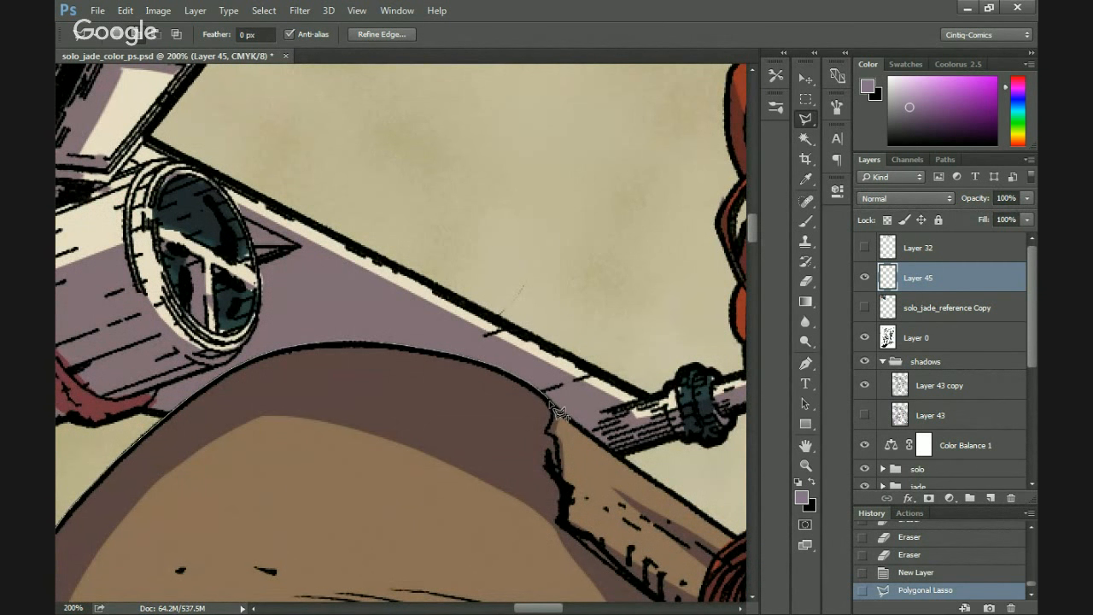
pyautogui.click(588, 434)
pyautogui.moveTo(671, 507); pyautogui.dragTo(413, 375)
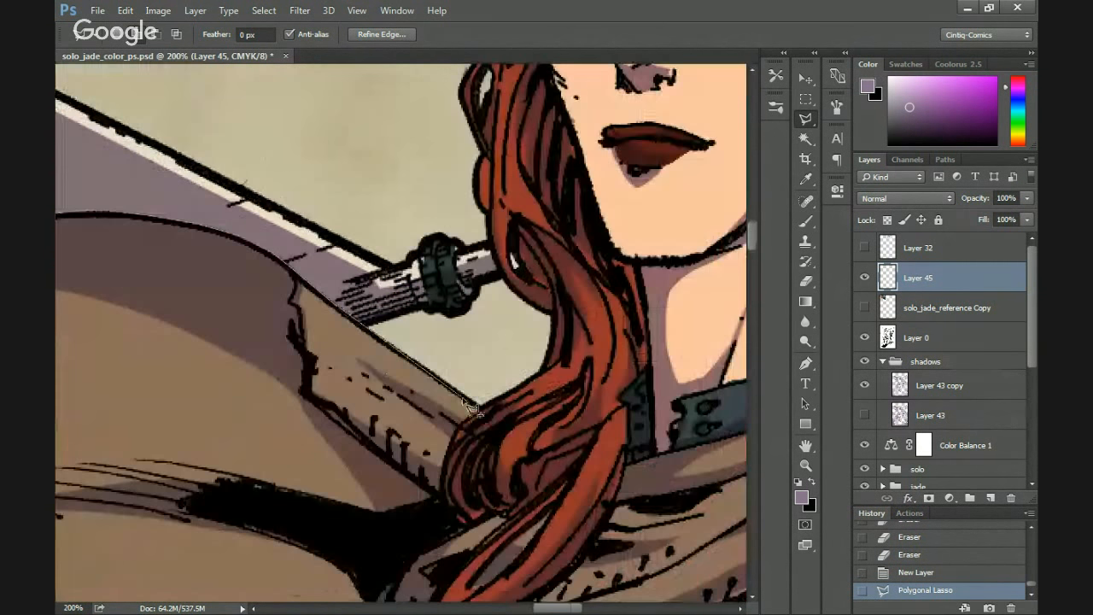
pyautogui.click(473, 407)
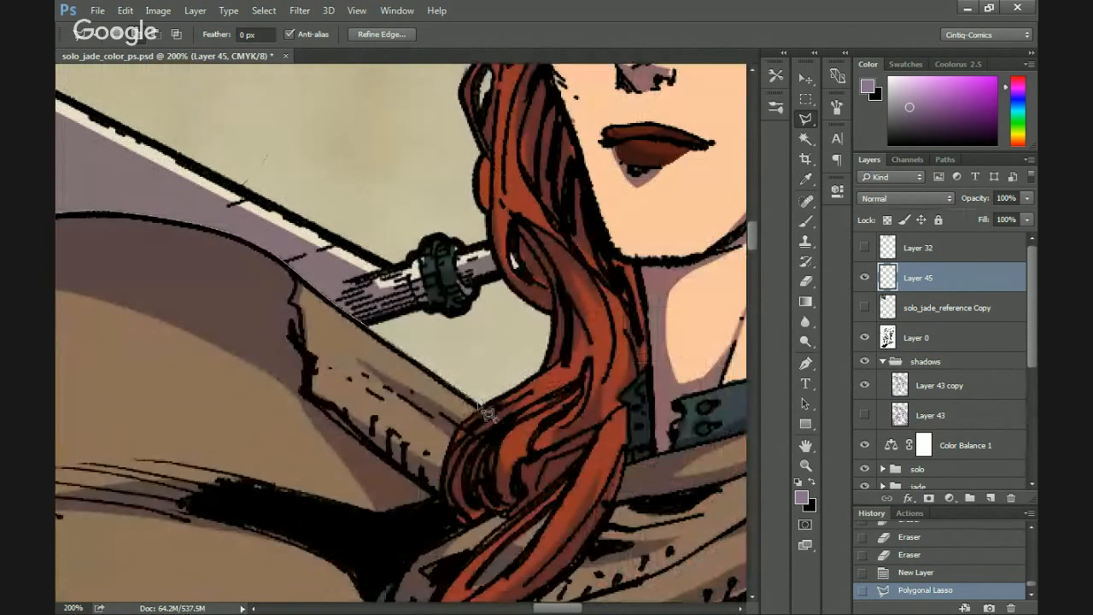
# Extend the lasso outline up the outer strands of the red hair from the collar to beside the forehead.
pyautogui.click(540, 374)
pyautogui.click(551, 341)
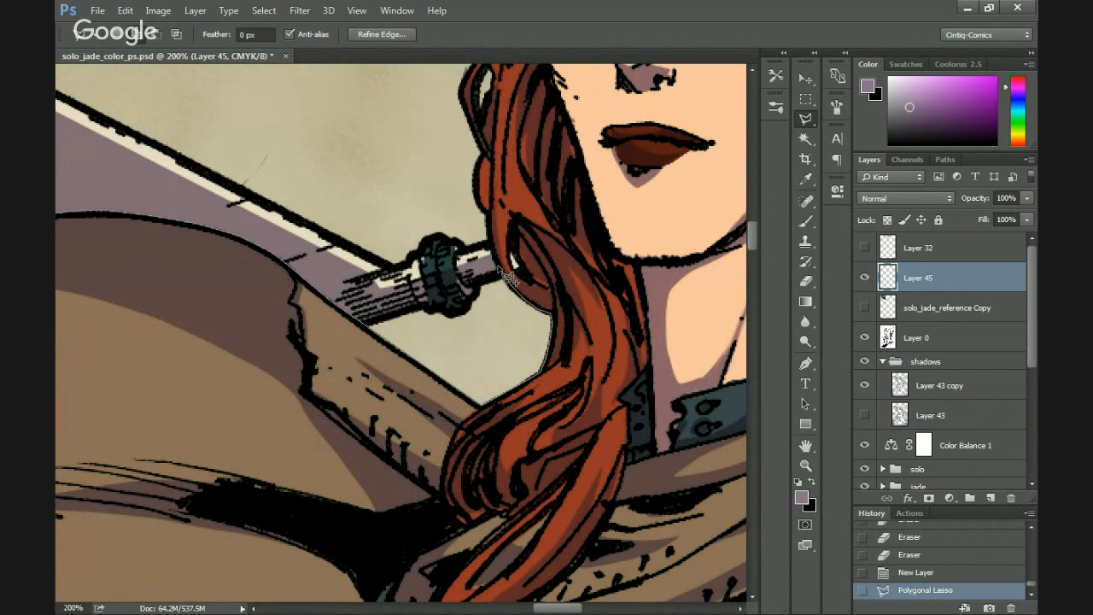
pyautogui.moveTo(481, 291); pyautogui.dragTo(500, 424)
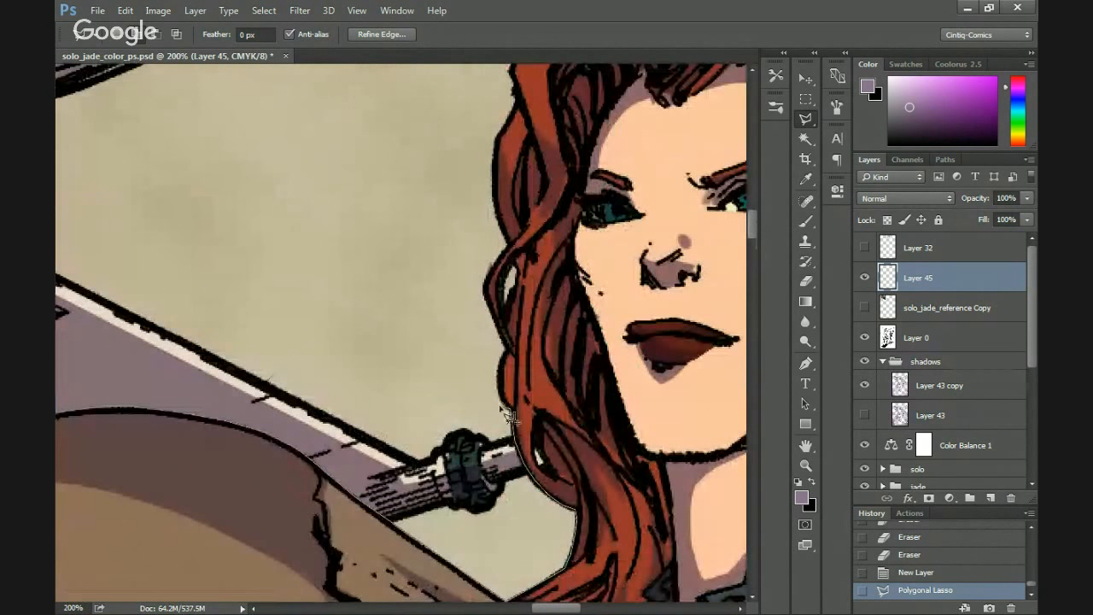
pyautogui.click(502, 349)
pyautogui.click(484, 292)
pyautogui.moveTo(505, 232); pyautogui.dragTo(435, 350)
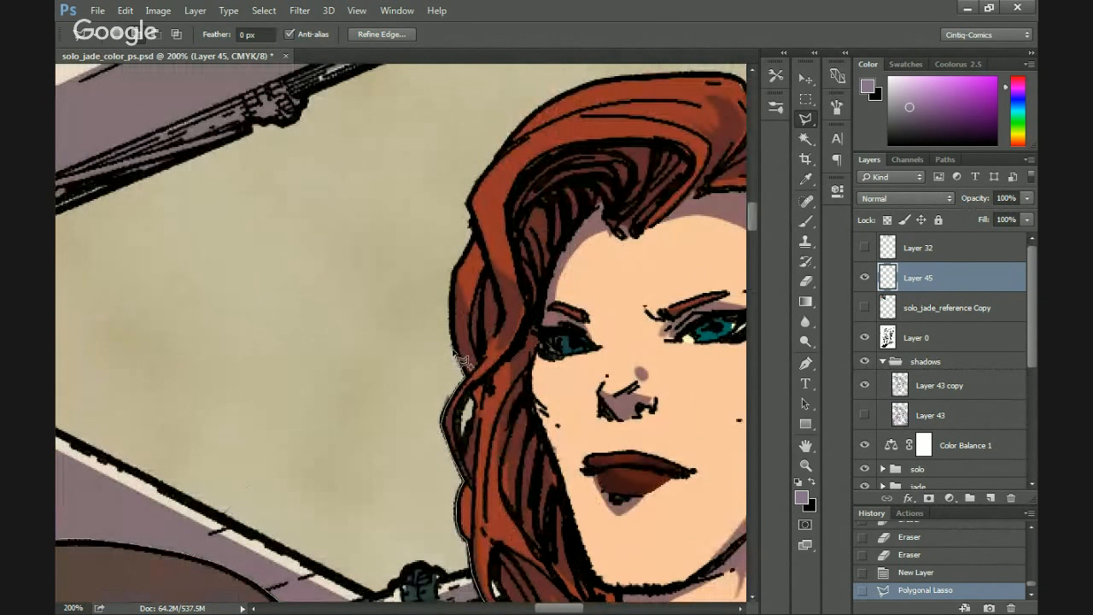
pyautogui.click(453, 294)
pyautogui.moveTo(469, 202); pyautogui.dragTo(435, 346)
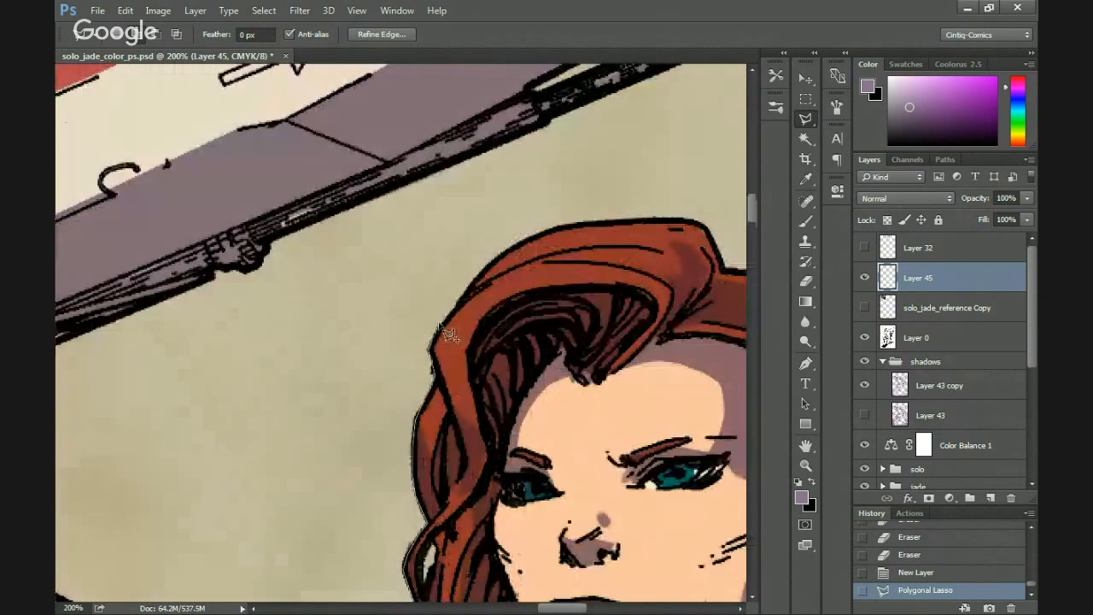
# Trace the lasso outline over the crown of the red hair, following the notch at the parting.
pyautogui.click(516, 244)
pyautogui.click(548, 230)
pyautogui.click(578, 223)
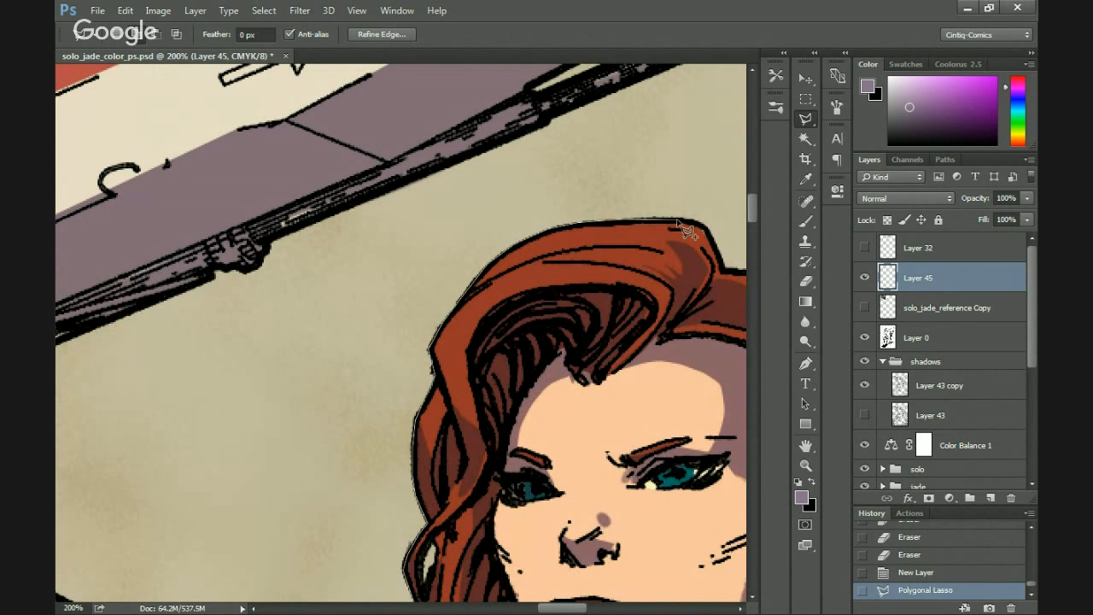
pyautogui.moveTo(524, 369); pyautogui.dragTo(340, 441)
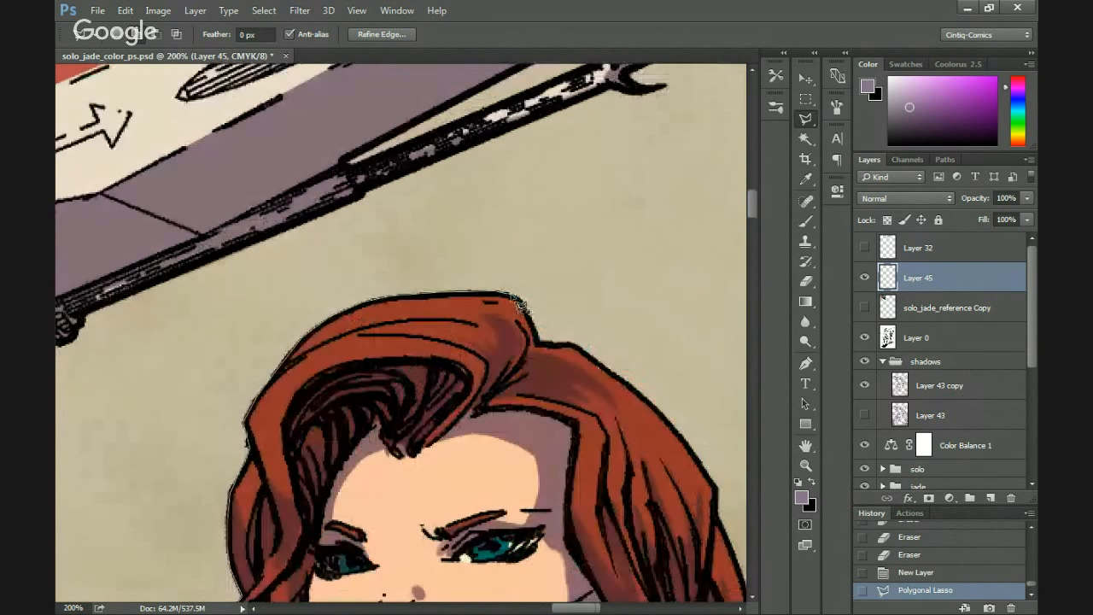
pyautogui.click(535, 339)
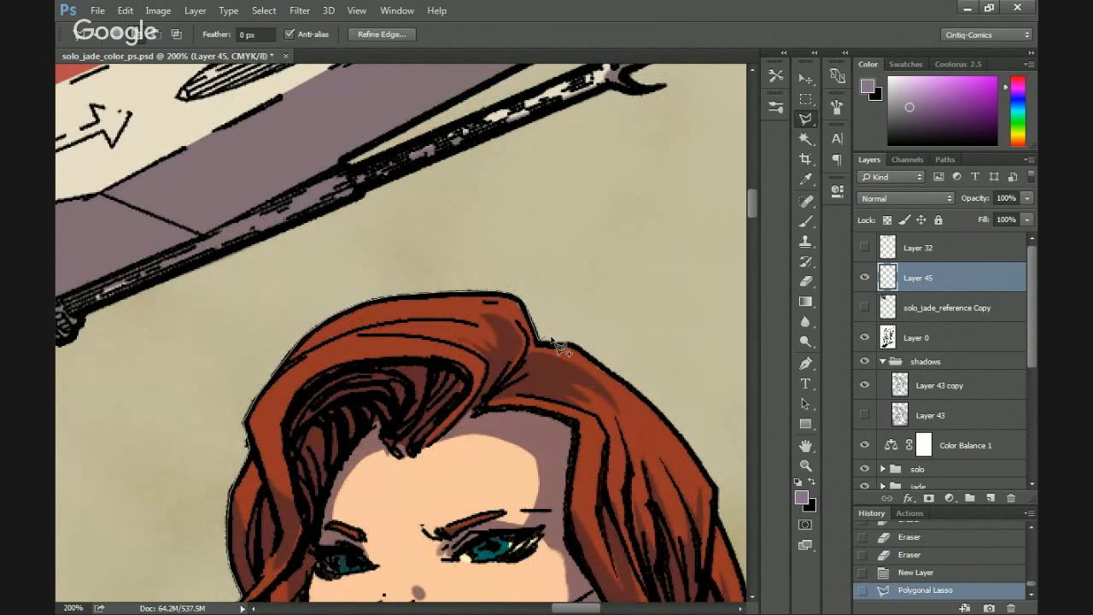
pyautogui.click(574, 344)
# Carry the lasso outline down the far side of the red hair and around the stitched brown shoulder cap.
pyautogui.moveTo(713, 536); pyautogui.dragTo(470, 237)
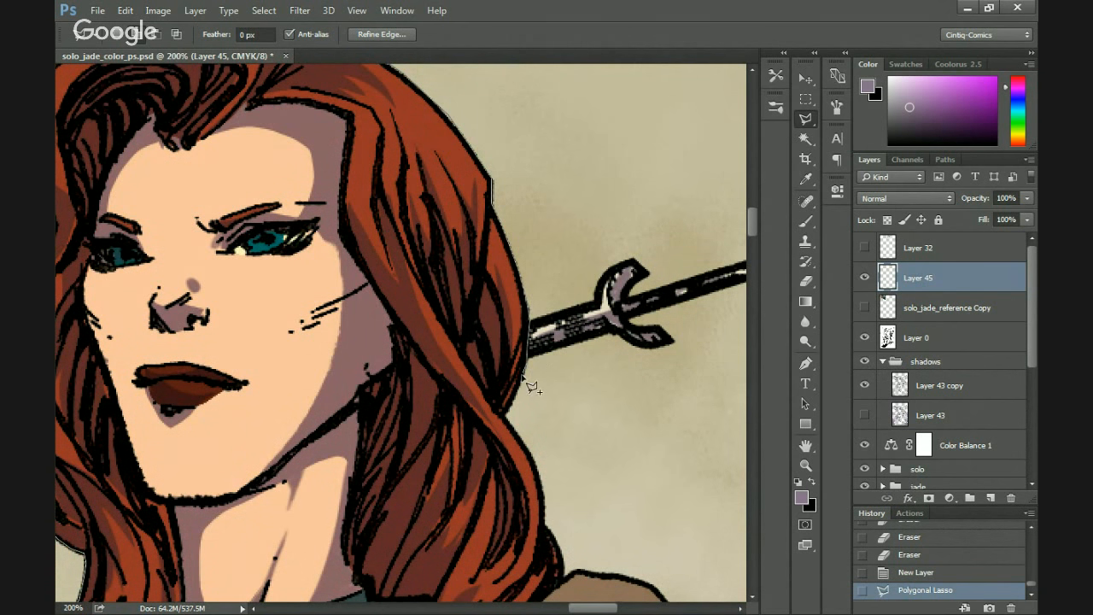
pyautogui.scroll(-2, 513, 427)
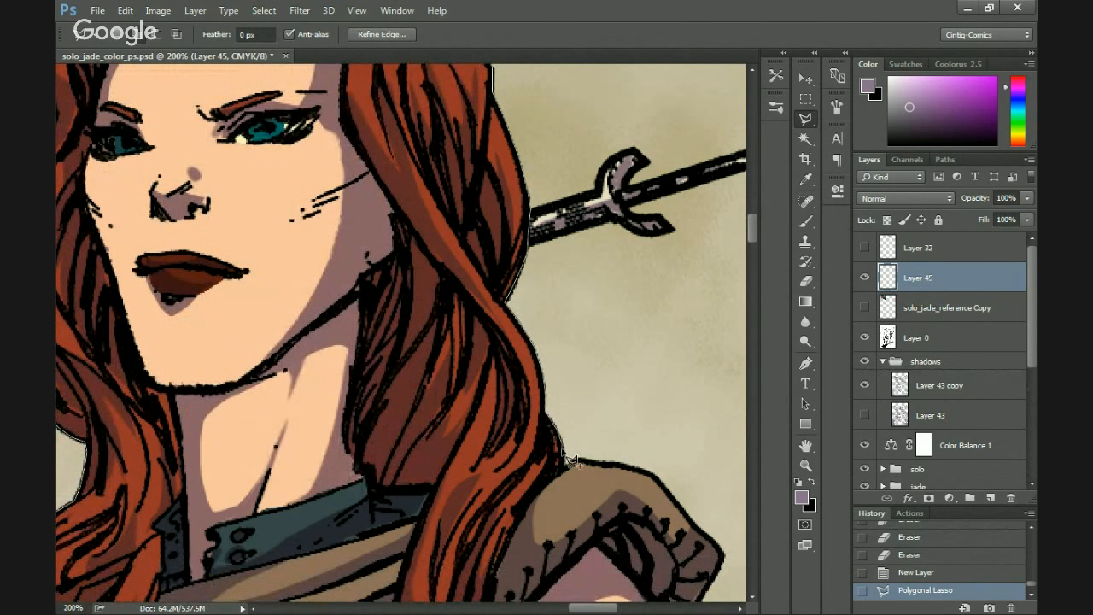
pyautogui.moveTo(568, 491); pyautogui.dragTo(470, 340)
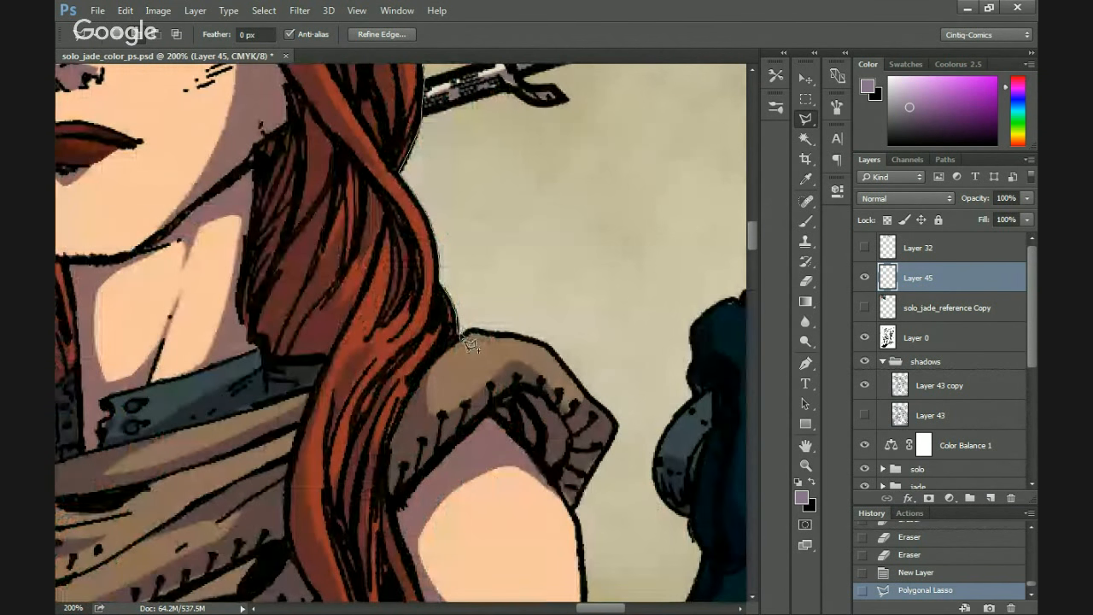
pyautogui.click(553, 353)
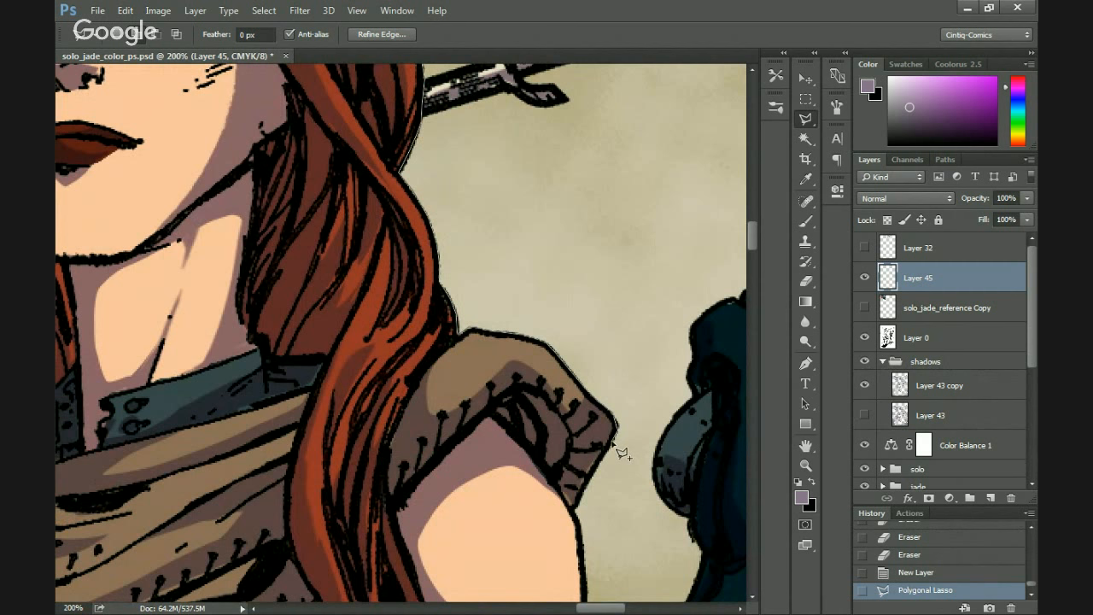
pyautogui.click(614, 443)
# Trace the lasso outline down the bare upper arm, along the stitched brown edge and up around the dark glove's cuff.
pyautogui.moveTo(574, 527); pyautogui.dragTo(532, 249)
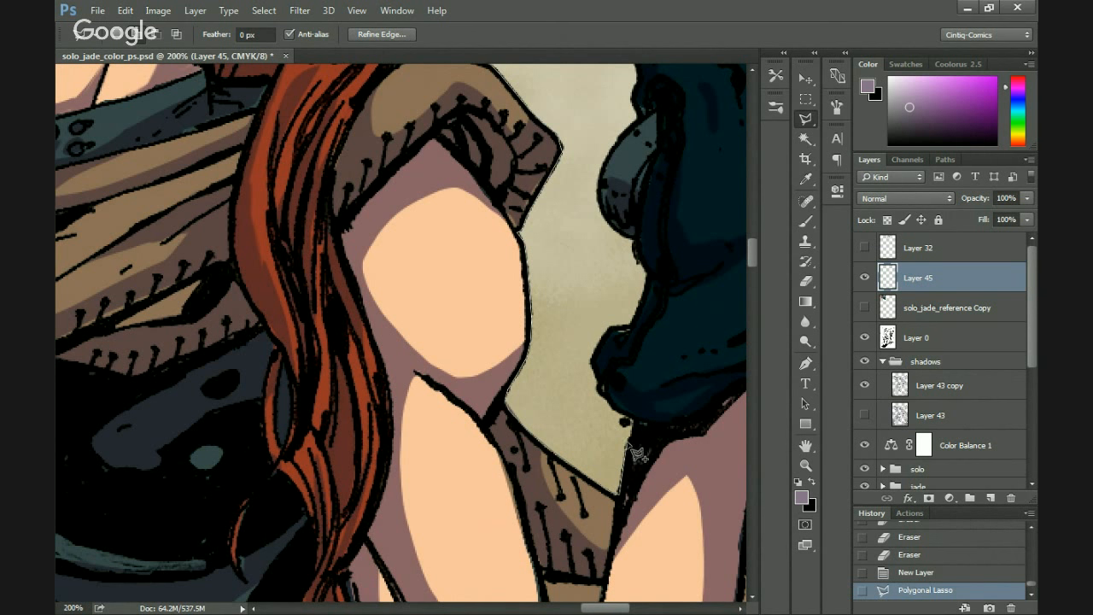
pyautogui.click(600, 391)
pyautogui.click(596, 362)
pyautogui.click(606, 347)
pyautogui.moveTo(630, 336); pyautogui.dragTo(522, 395)
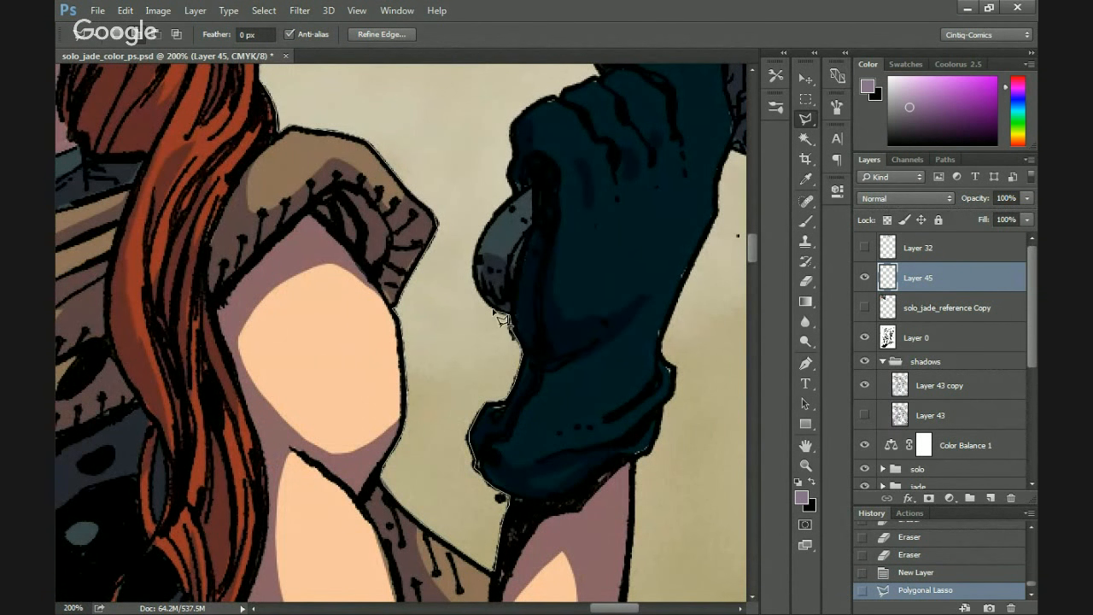
# Continue the lasso outline around the blaster's grip and over the knuckles of the dark glove.
pyautogui.moveTo(500, 240); pyautogui.dragTo(479, 363)
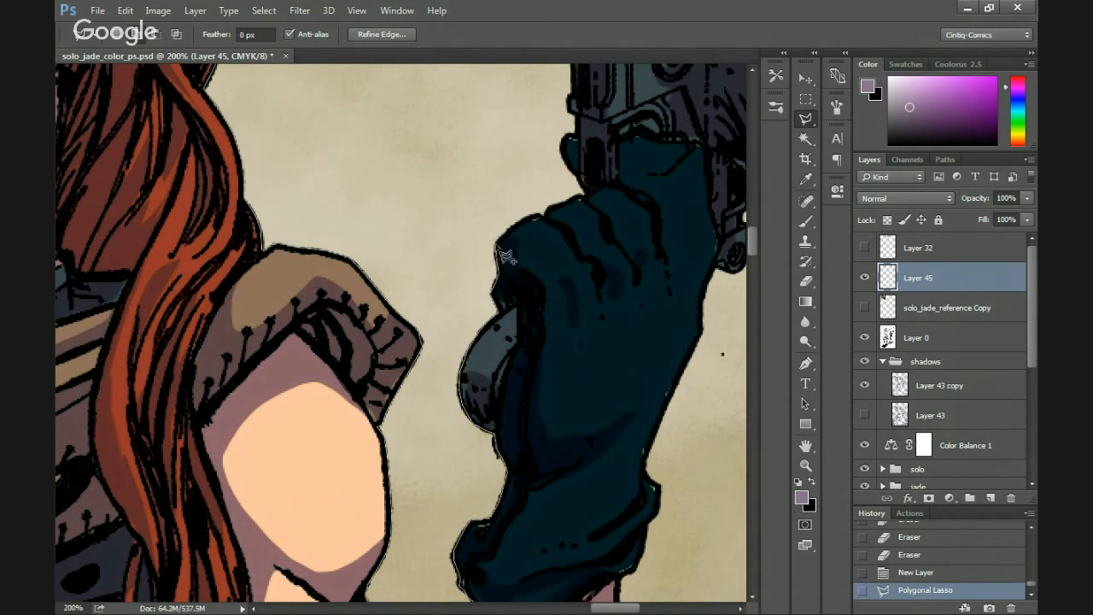
pyautogui.moveTo(482, 328); pyautogui.dragTo(455, 481)
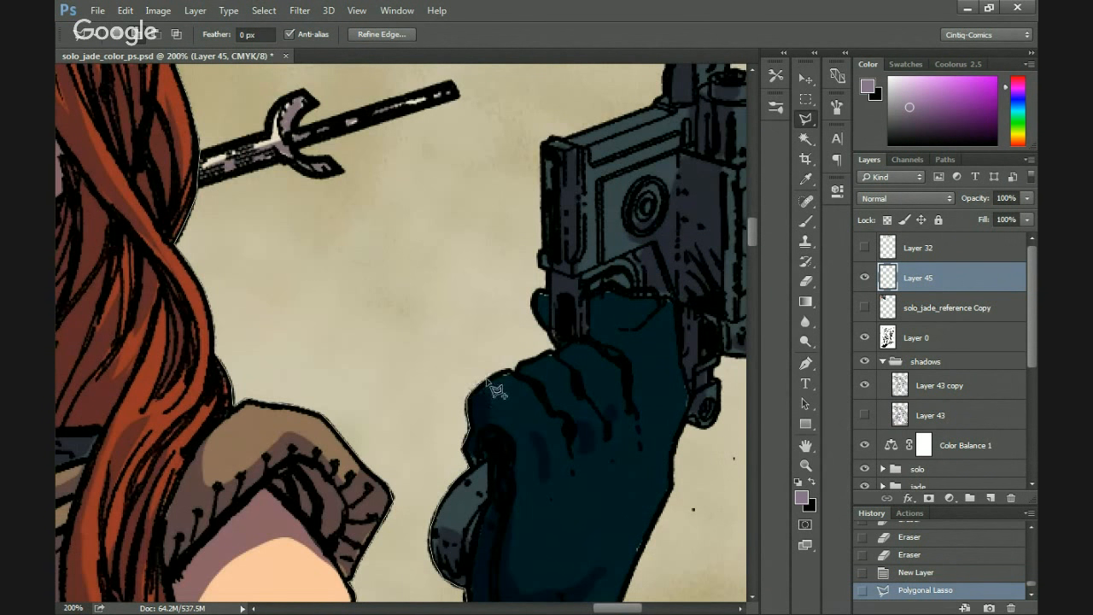
pyautogui.click(543, 333)
# Trace the lasso outline around the blaster's body and barrel, returning down its far side to the gloved wrist.
pyautogui.scroll(5, 547, 272)
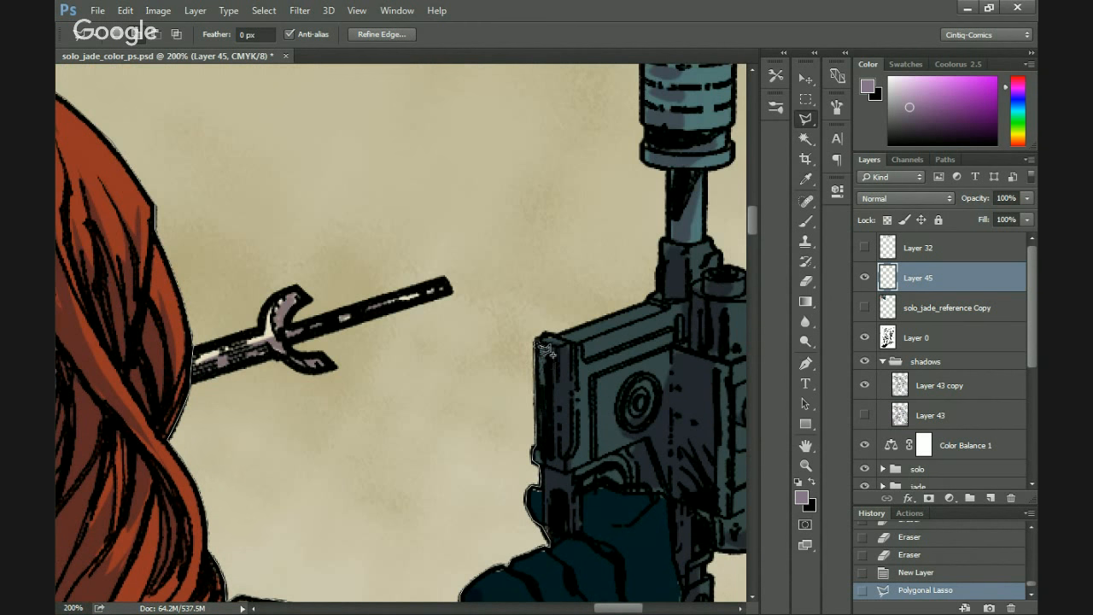
pyautogui.click(556, 333)
pyautogui.moveTo(672, 232); pyautogui.dragTo(606, 360)
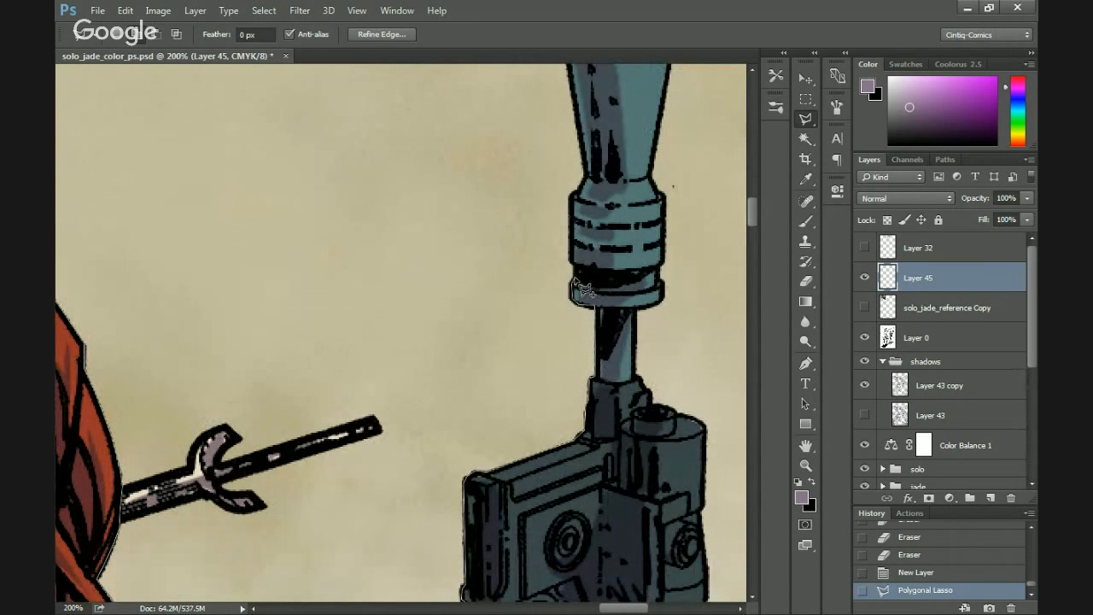
pyautogui.moveTo(572, 259); pyautogui.dragTo(567, 369)
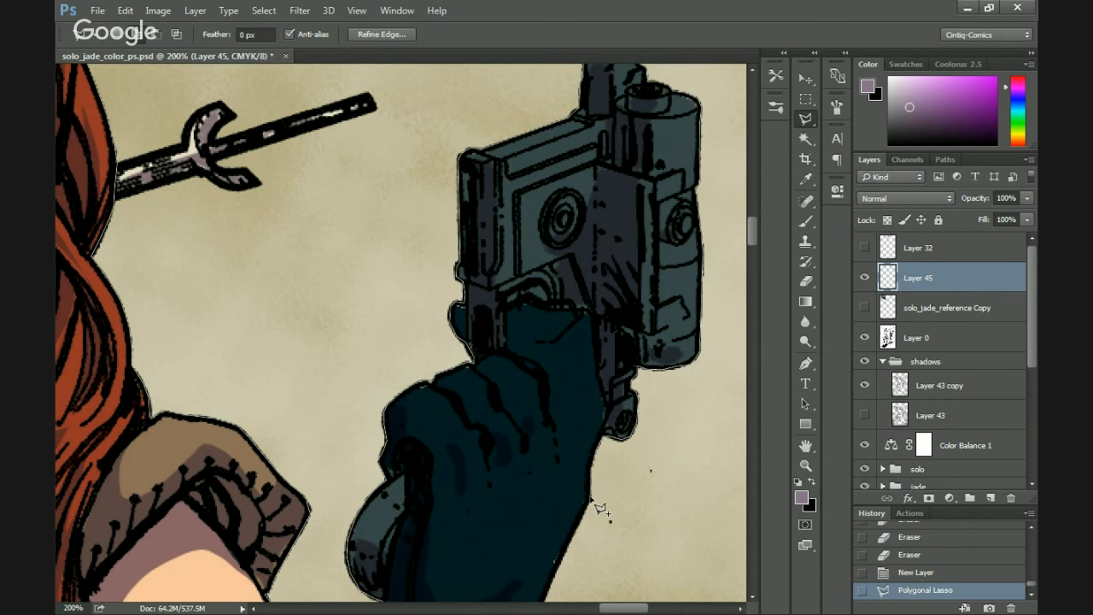
# Extend the lasso outline down the glove and raised forearm onto the outer curve of the brown garment.
pyautogui.click(556, 552)
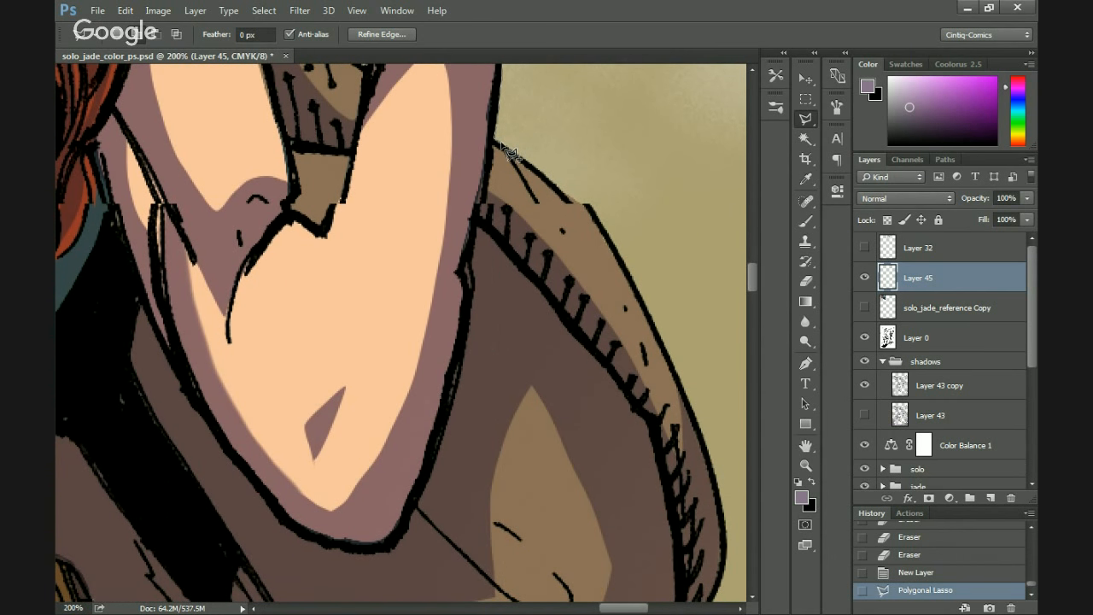
pyautogui.click(589, 205)
pyautogui.click(664, 340)
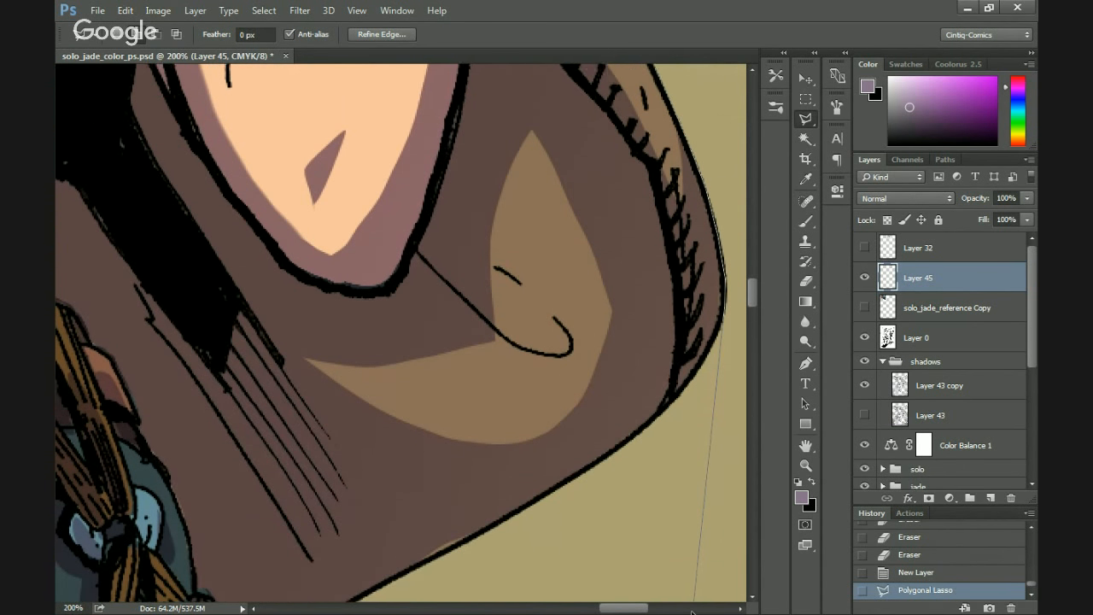
pyautogui.click(715, 254)
pyautogui.click(695, 288)
# Follow the brown garment's lower edge with the lasso outline down to the dark brown holster.
pyautogui.click(664, 313)
pyautogui.click(636, 329)
pyautogui.click(600, 364)
pyautogui.click(552, 398)
pyautogui.click(464, 444)
pyautogui.click(408, 464)
pyautogui.click(347, 504)
pyautogui.click(283, 542)
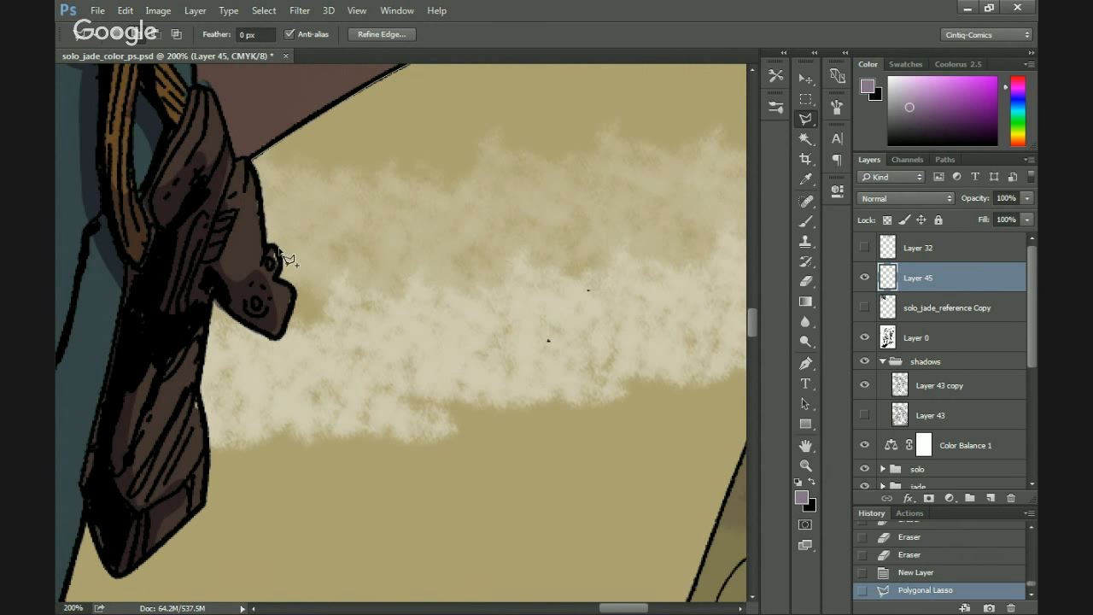
# Trace the lasso outline around the dark brown holster, from its protruding flap to the pointed lower end.
pyautogui.click(297, 299)
pyautogui.click(269, 339)
pyautogui.click(210, 335)
pyautogui.click(208, 507)
pyautogui.click(112, 579)
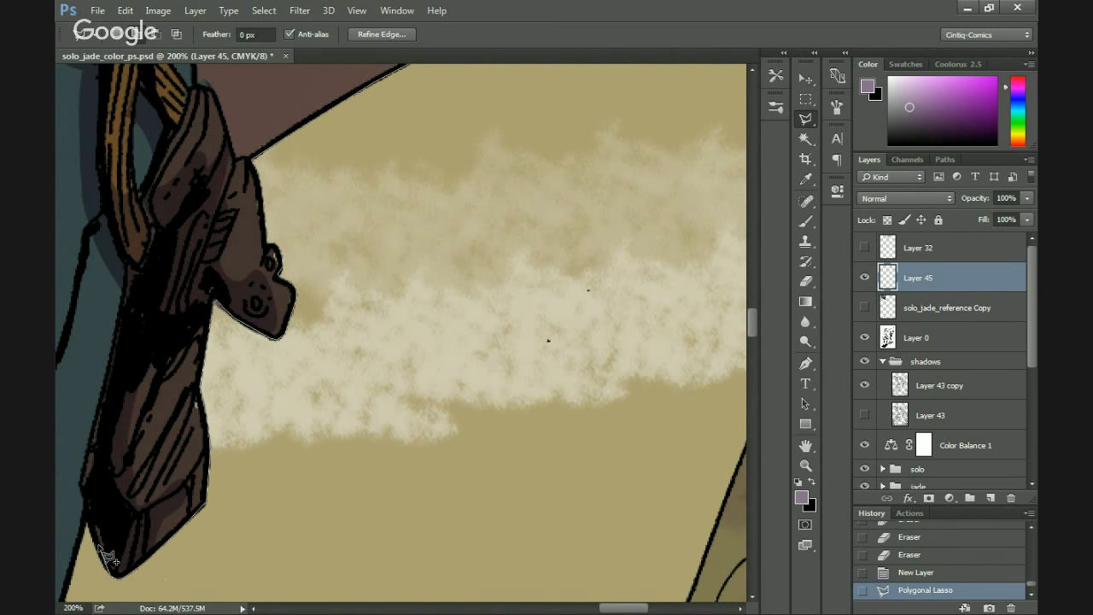
pyautogui.click(100, 554)
pyautogui.click(87, 519)
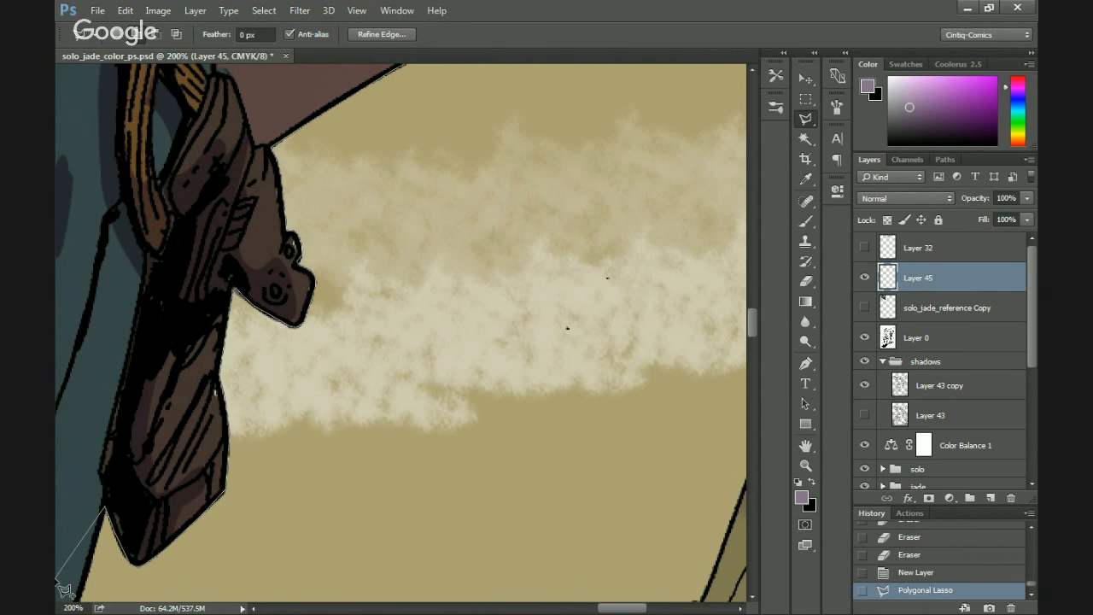
# Close the lasso outline at the holster and add the outer edge of the thigh below it to the selection.
pyautogui.doubleClick(87, 459)
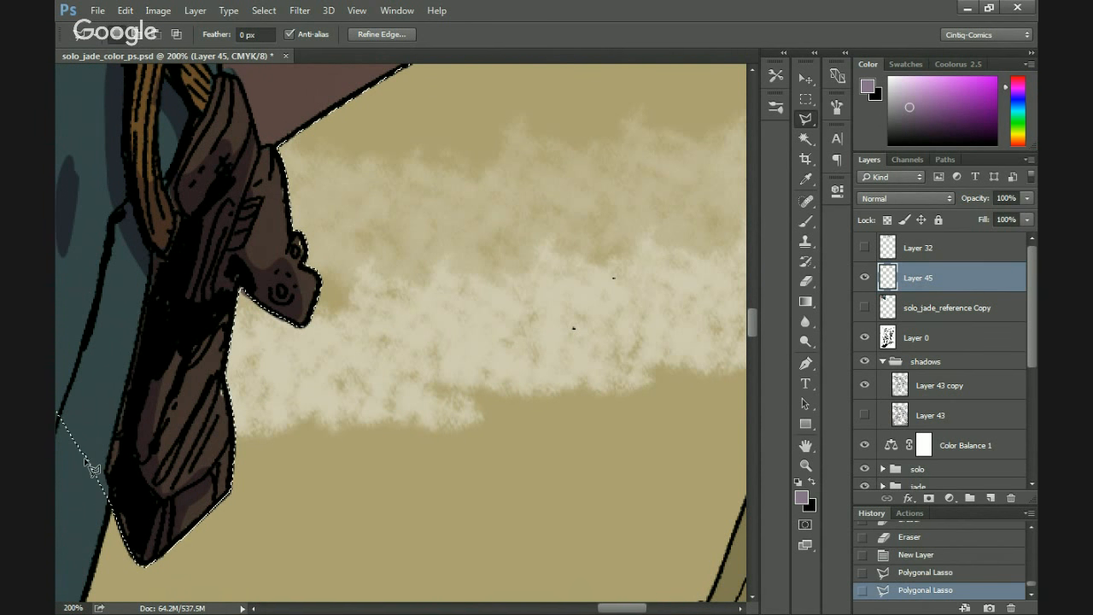
pyautogui.scroll(-5, 251, 196)
pyautogui.hscroll(-6, 251, 195)
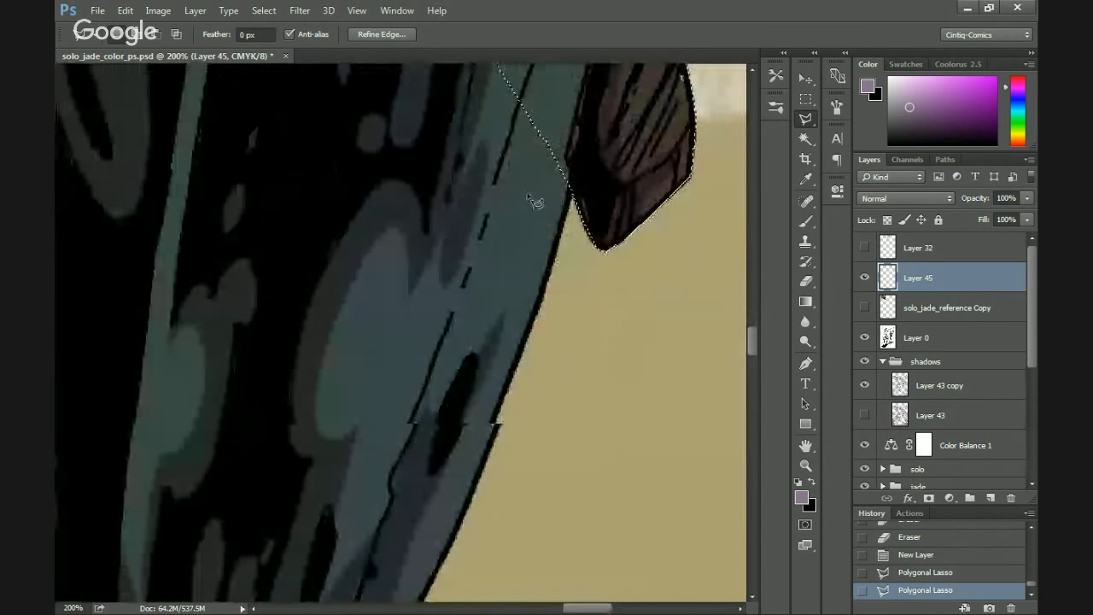
pyautogui.keyDown('shift'); pyautogui.click(577, 177); pyautogui.keyUp('shift')
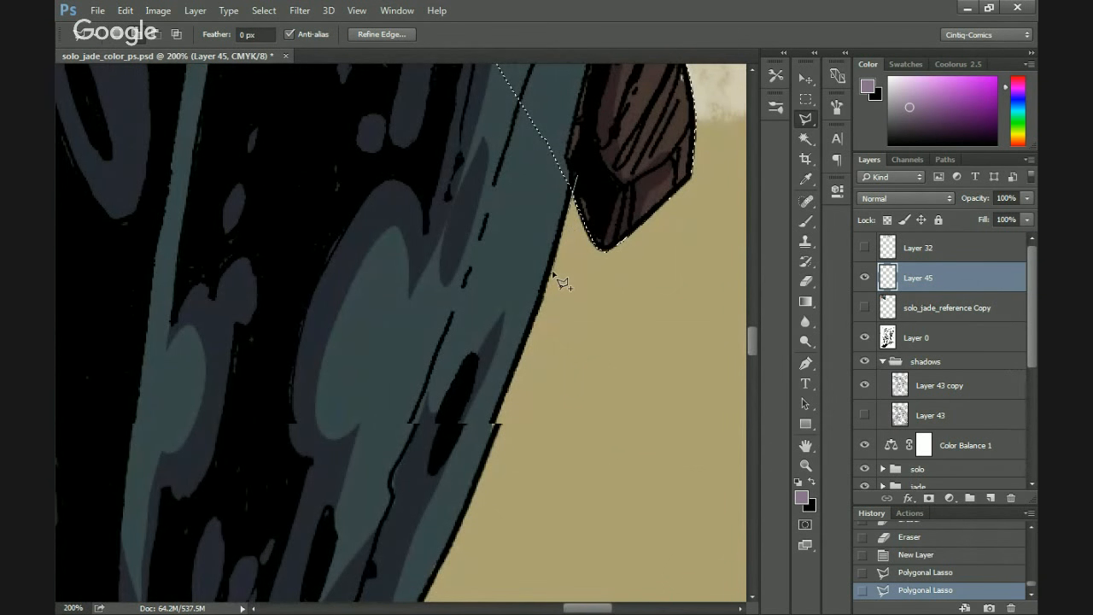
pyautogui.click(501, 424)
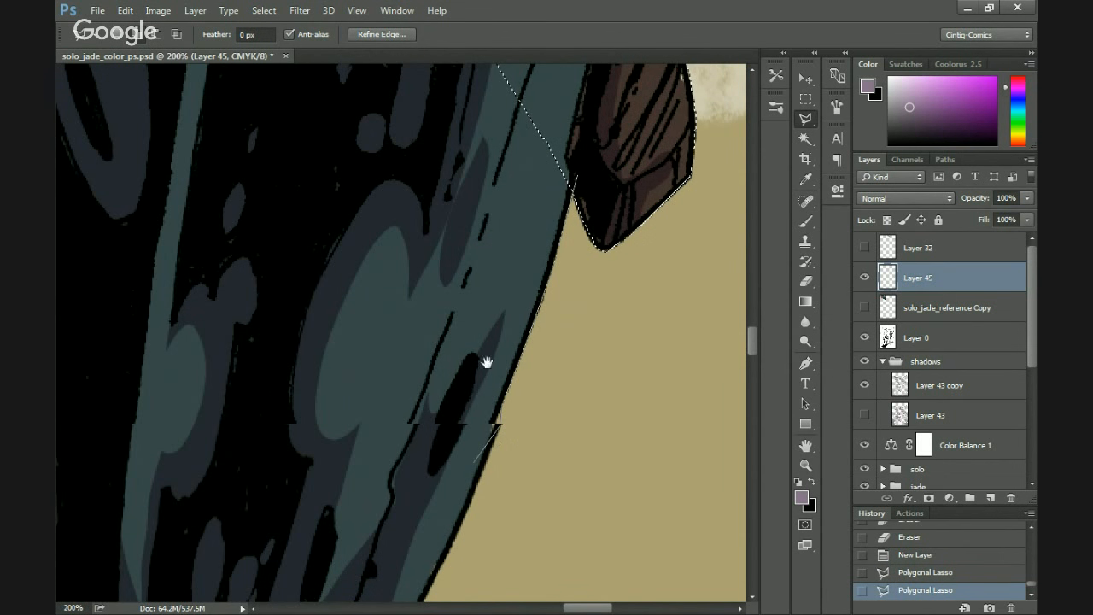
pyautogui.click(437, 393)
pyautogui.click(400, 271)
pyautogui.click(530, 92)
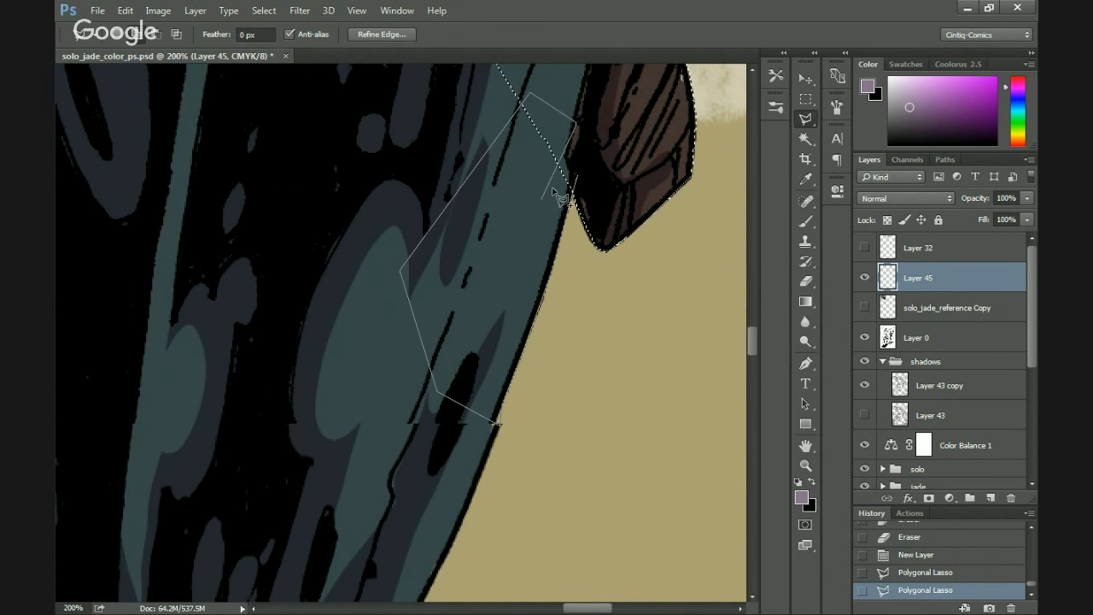
pyautogui.click(583, 183)
# Add the red-haired figure's lower thigh, down to the ragged folds above the knee, to the lasso selection.
pyautogui.moveTo(471, 356); pyautogui.dragTo(545, 263)
pyautogui.moveTo(614, 195)
pyautogui.mouseDown()
pyautogui.moveTo(493, 405)
pyautogui.moveTo(498, 425)
pyautogui.moveTo(468, 499)
pyautogui.moveTo(490, 549)
pyautogui.mouseUp()
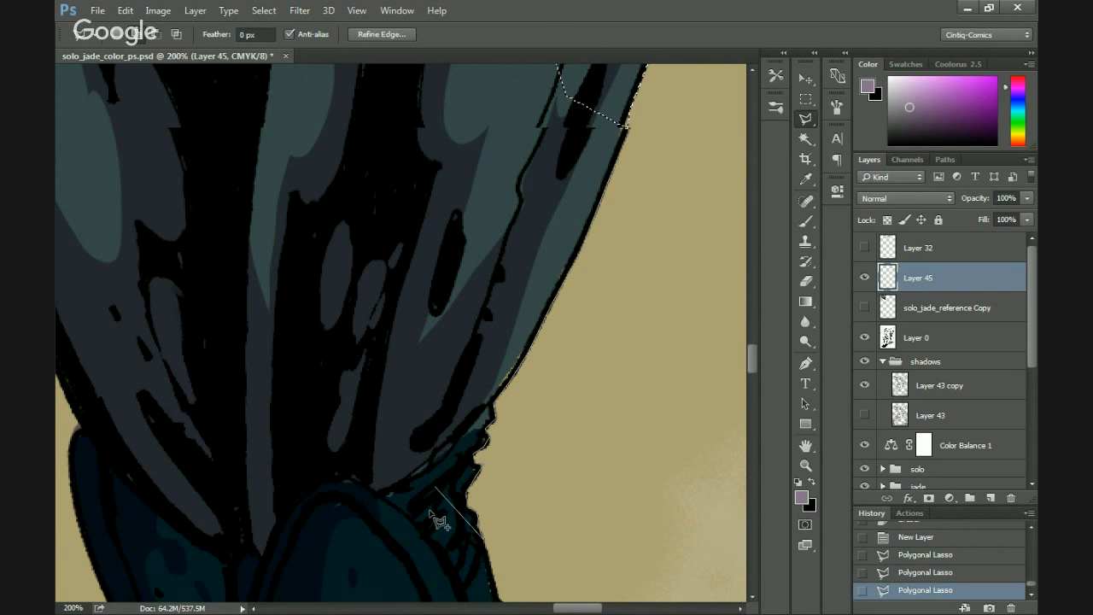
pyautogui.click(405, 568)
pyautogui.click(293, 503)
pyautogui.click(248, 354)
pyautogui.click(257, 249)
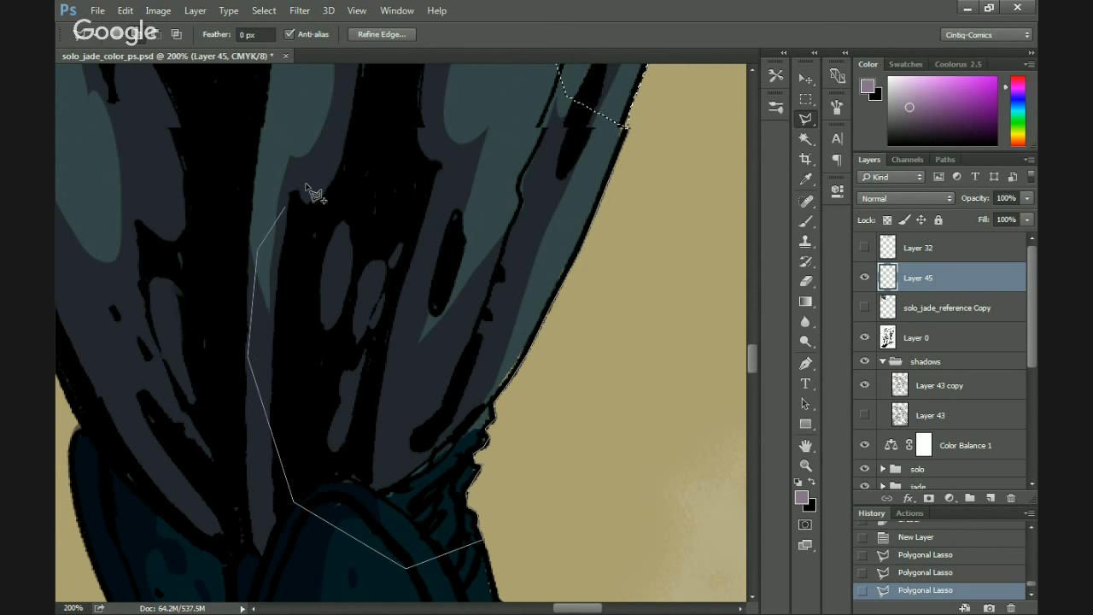
pyautogui.click(628, 121)
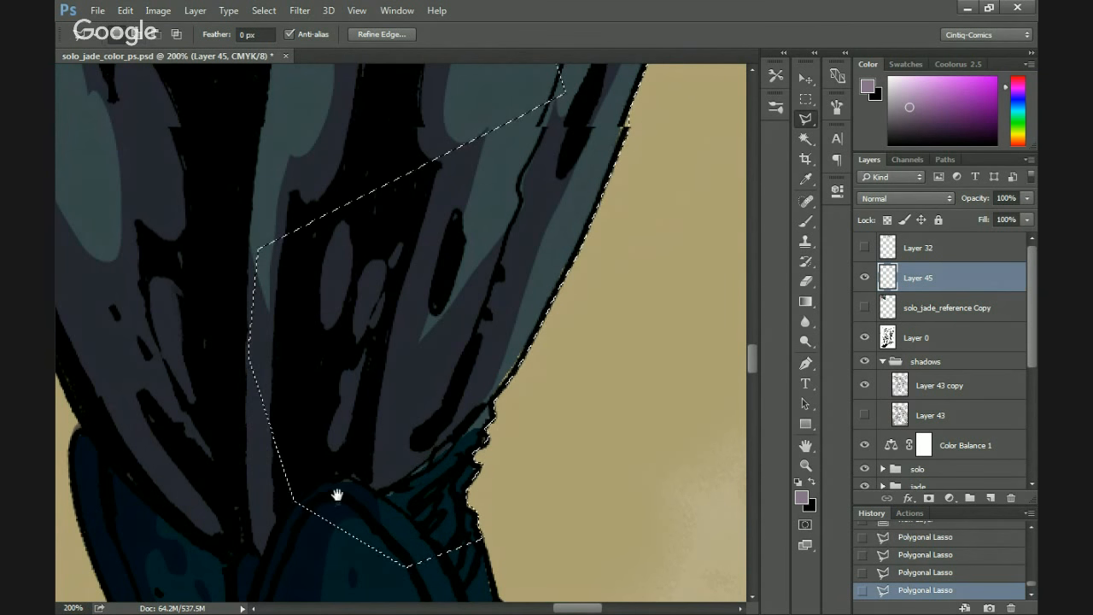
# Add the outer edge of the knee pad and the strap below it to the lasso selection.
pyautogui.scroll(-5, 337, 496)
pyautogui.moveTo(544, 92)
pyautogui.mouseDown()
pyautogui.moveTo(579, 214)
pyautogui.moveTo(585, 286)
pyautogui.moveTo(657, 407)
pyautogui.moveTo(648, 541)
pyautogui.moveTo(602, 561)
pyautogui.mouseUp()
pyautogui.click(640, 529)
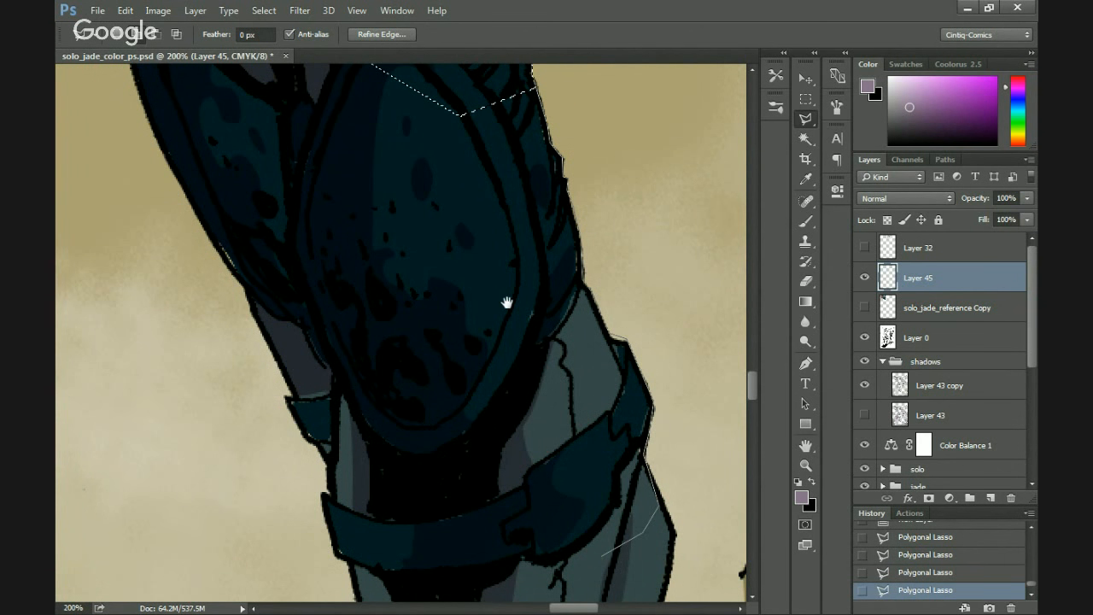
pyautogui.click(435, 277)
pyautogui.click(416, 135)
pyautogui.click(440, 102)
pyautogui.click(530, 84)
# Add the outer curve of the calf, down to the lower boot strap, to the lasso selection.
pyautogui.scroll(-5, 510, 168)
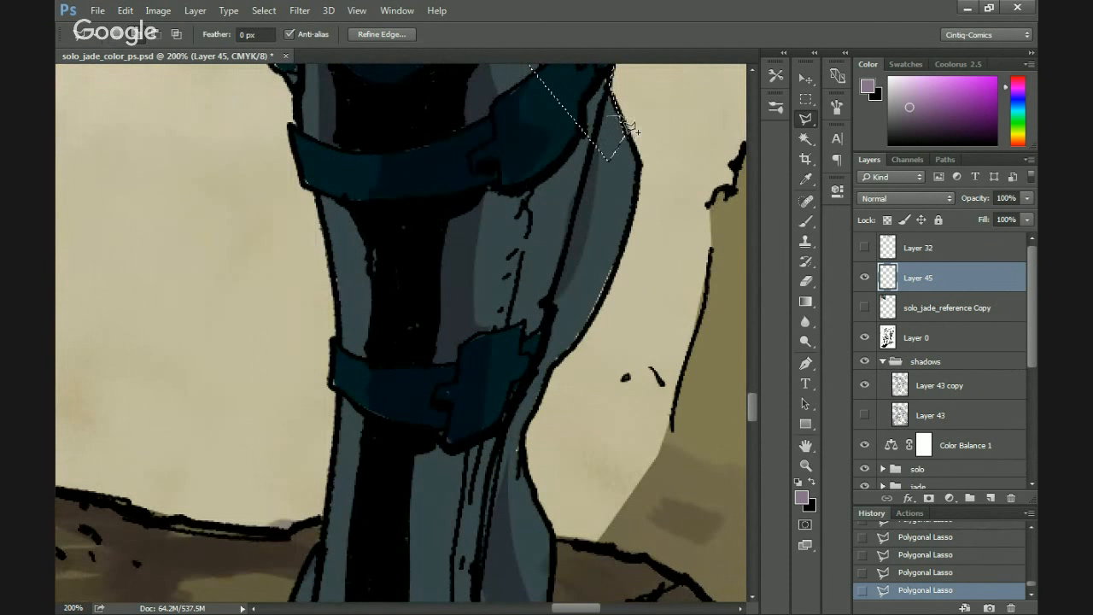
pyautogui.click(625, 128)
pyautogui.click(642, 167)
pyautogui.click(627, 244)
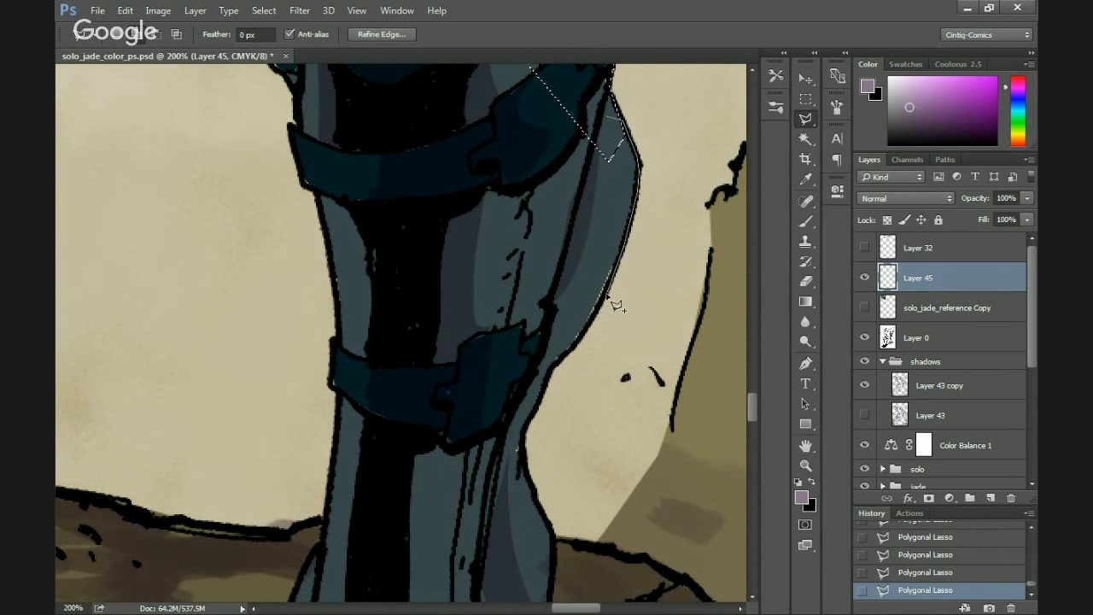
pyautogui.click(598, 312)
pyautogui.click(571, 354)
pyautogui.click(547, 376)
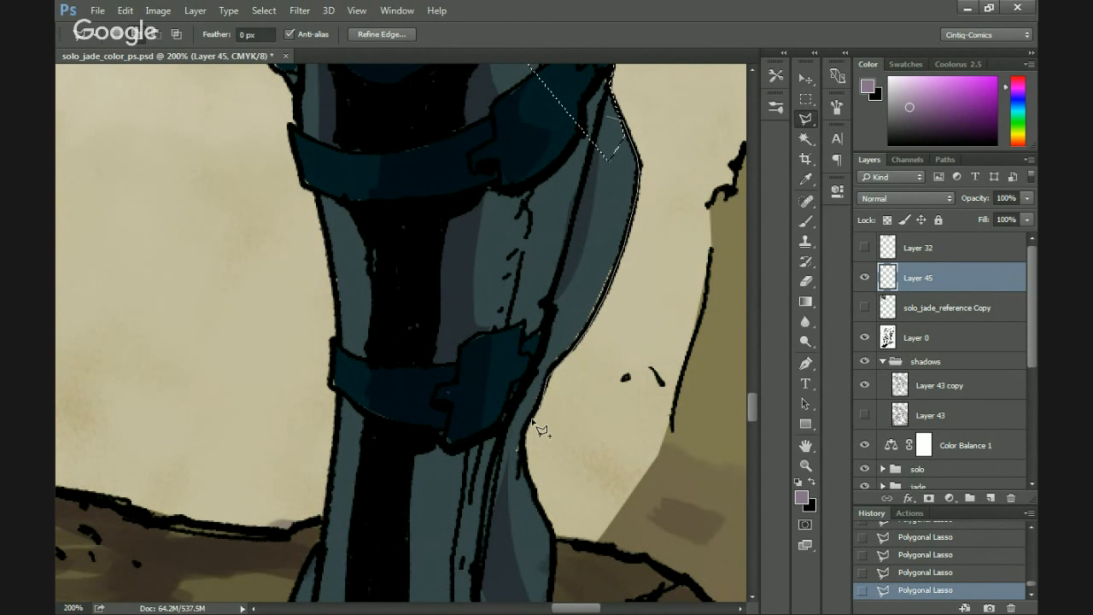
pyautogui.click(510, 441)
pyautogui.click(483, 401)
pyautogui.click(476, 337)
pyautogui.click(483, 226)
pyautogui.click(512, 162)
# Discard the hand-traced lasso selection around the figures.
pyautogui.moveTo(332, 490)
pyautogui.mouseDown()
pyautogui.moveTo(215, 319)
pyautogui.moveTo(385, 395)
pyautogui.moveTo(298, 418)
pyautogui.mouseUp()
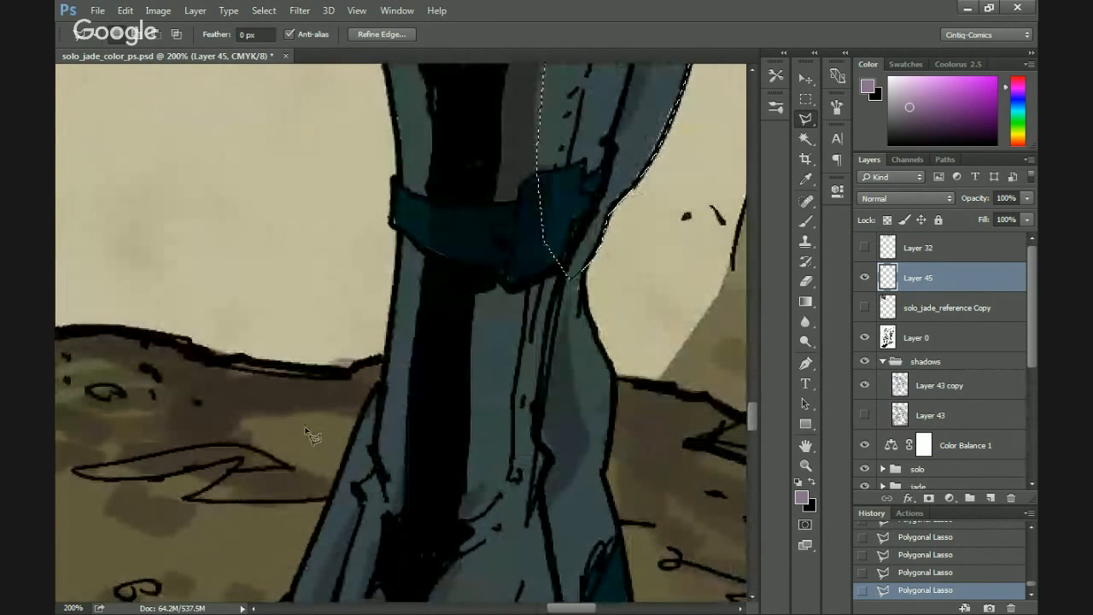
pyautogui.hotkey('ctrl', '-')
pyautogui.hotkey('ctrl', '-')
pyautogui.hotkey('ctrl', '-')
pyautogui.hotkey('ctrl', '-')
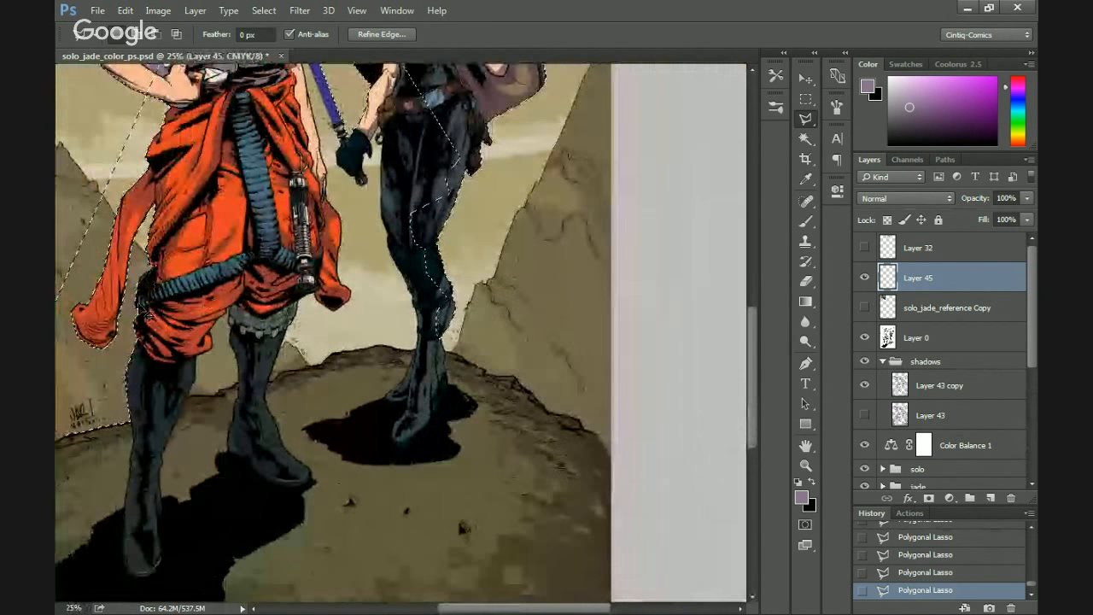
pyautogui.hotkey('ctrl', '-')
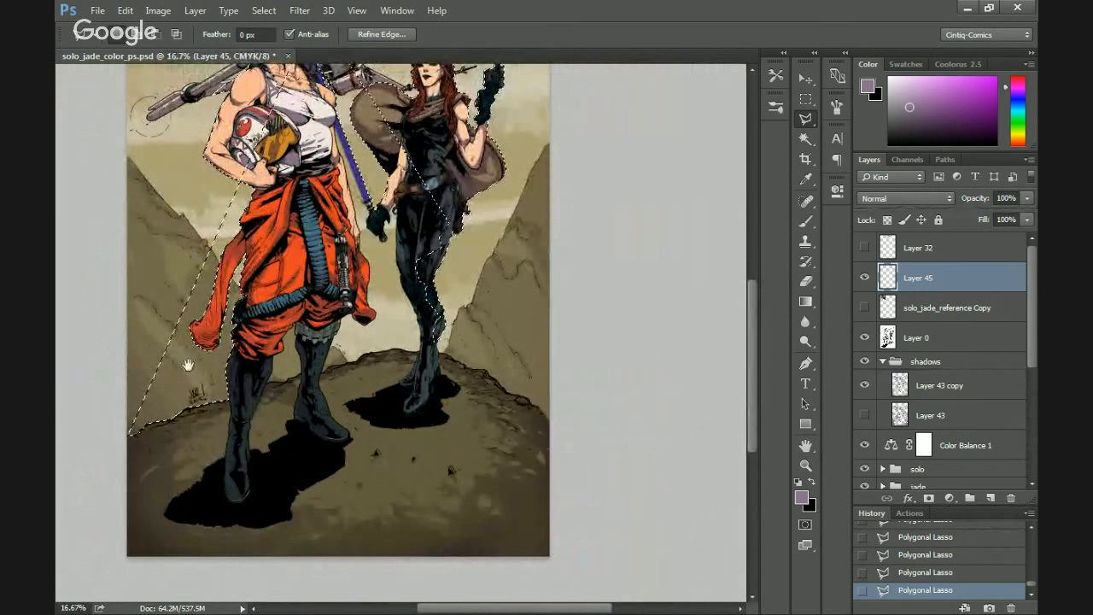
pyautogui.scroll(2, 188, 365)
pyautogui.hotkey('ctrl', 'd')
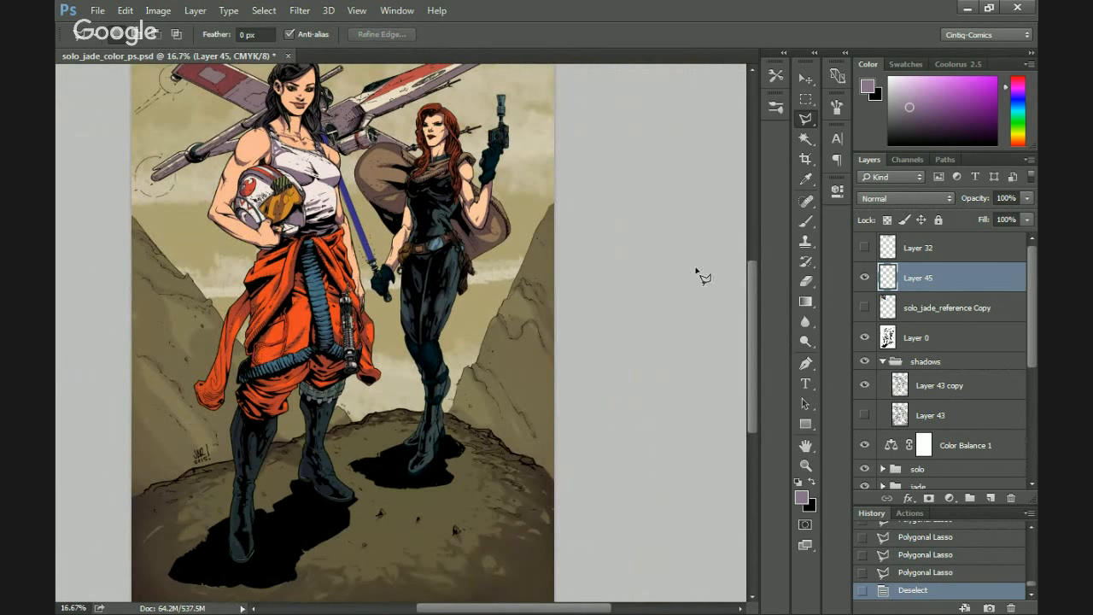
# Select the whole canvas and subtract the rocky foreground mound using its layer in the bg group.
pyautogui.scroll(-5, 1014, 334)
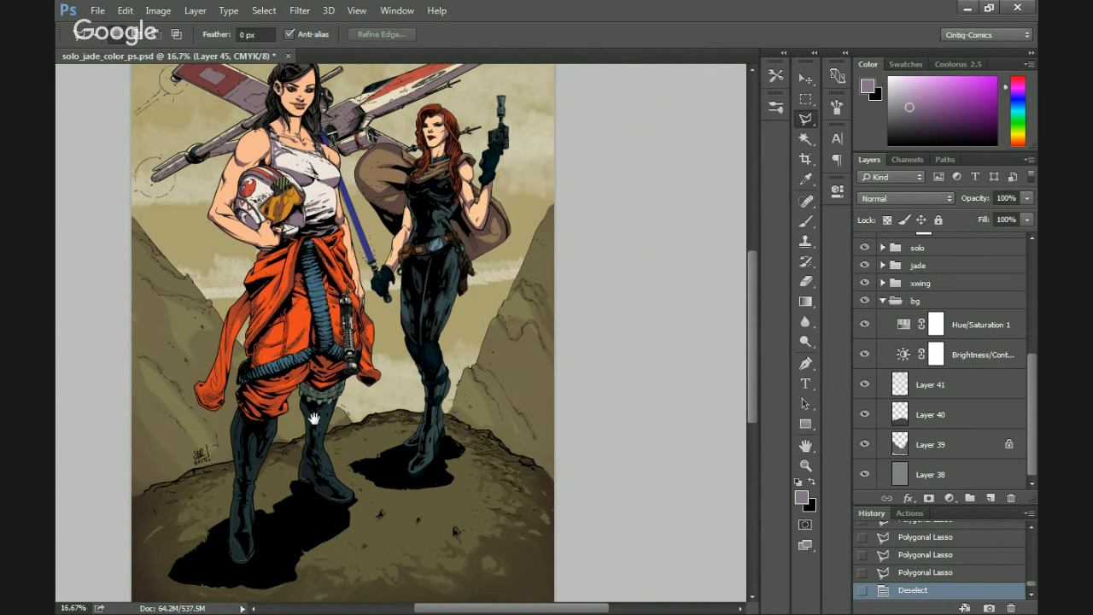
pyautogui.moveTo(318, 387); pyautogui.dragTo(323, 408)
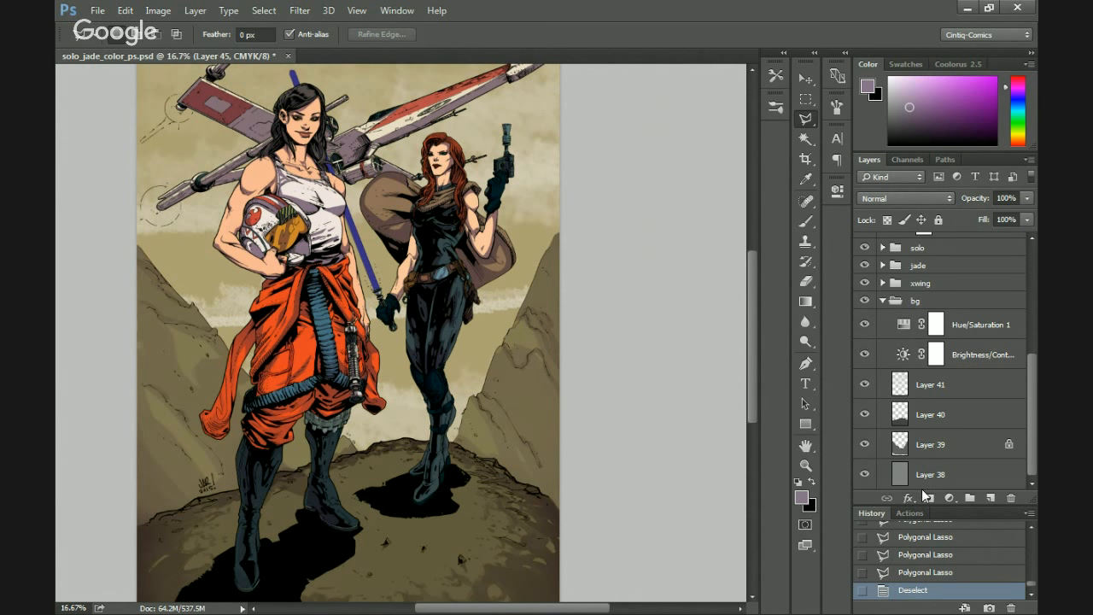
pyautogui.hotkey('ctrl', 'a')
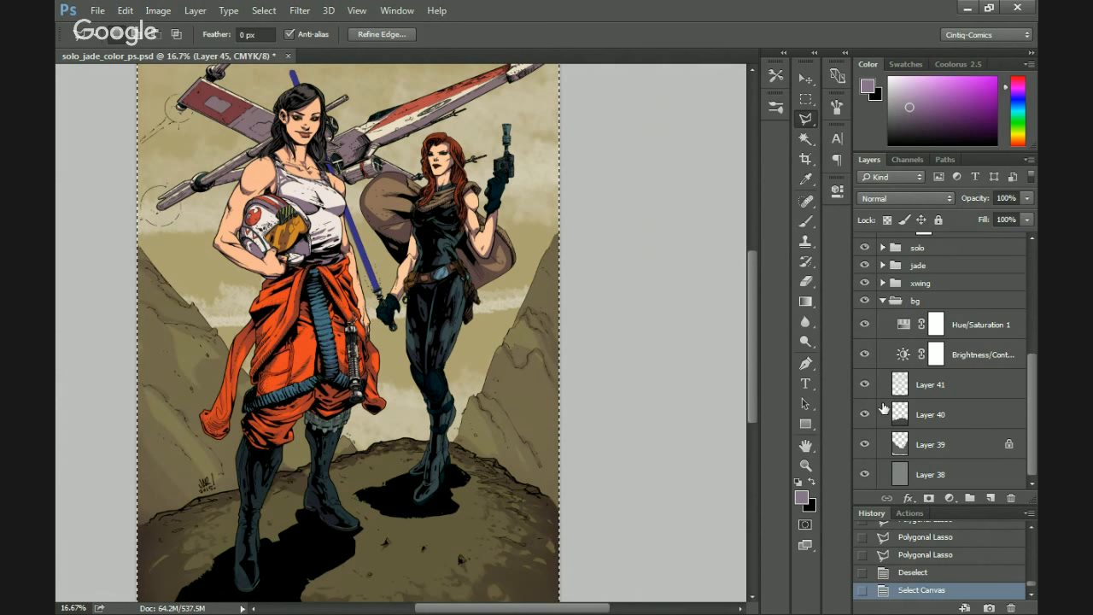
pyautogui.keyDown('ctrl'); pyautogui.click(899, 443); pyautogui.keyUp('ctrl')
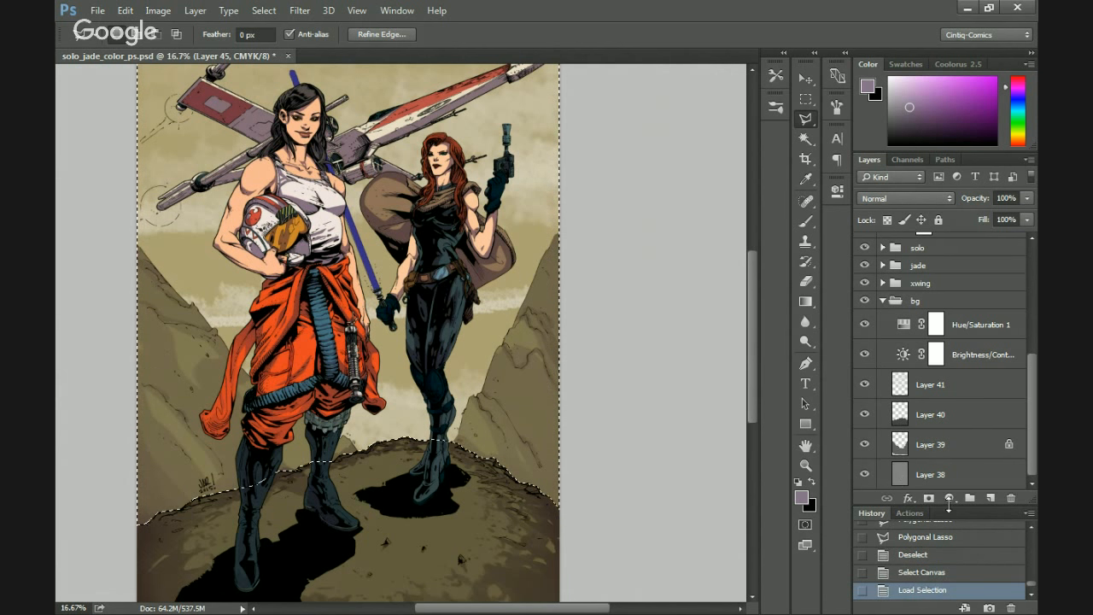
# Subtract the red-haired figure's silhouette from the selection using the base layer of the jade group.
pyautogui.click(883, 265)
pyautogui.moveTo(1032, 341); pyautogui.dragTo(980, 357)
pyautogui.keyDown('ctrl'); pyautogui.click(901, 329); pyautogui.keyUp('ctrl')
# Subtract the black-haired figure's silhouette from the selection using Layer 2 in the solo group.
pyautogui.click(884, 329)
pyautogui.keyDown('ctrl'); pyautogui.keyDown('shift'); pyautogui.click(912, 340); pyautogui.keyUp('shift'); pyautogui.keyUp('ctrl')
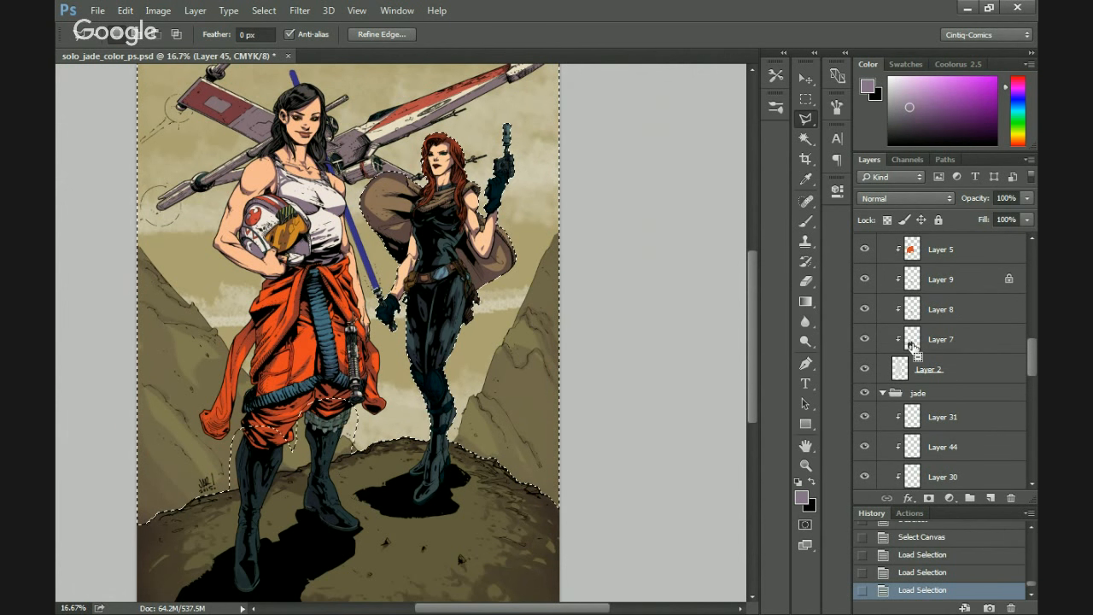
pyautogui.hotkey('ctrl', 'z')
pyautogui.keyDown('ctrl'); pyautogui.keyDown('shift'); pyautogui.click(900, 369); pyautogui.keyUp('shift'); pyautogui.keyUp('ctrl')
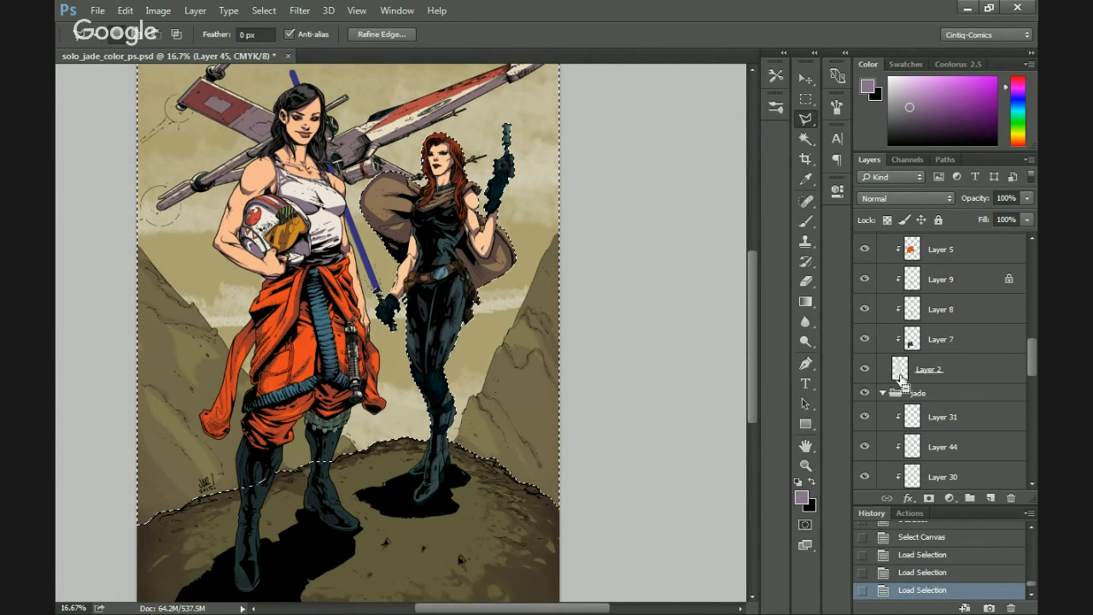
pyautogui.moveTo(256, 309); pyautogui.dragTo(257, 354)
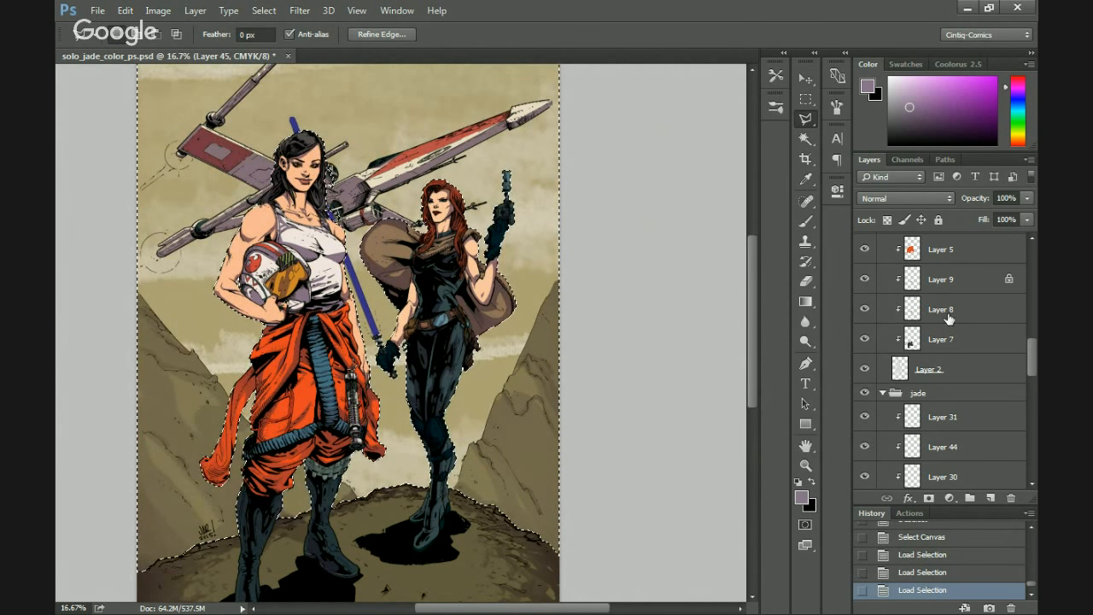
# Identify the blue lightsaber blade's layer by toggling layer visibility, and subtract Layer 42 from the selection.
pyautogui.click(865, 419)
pyautogui.moveTo(1032, 363); pyautogui.dragTo(1023, 412)
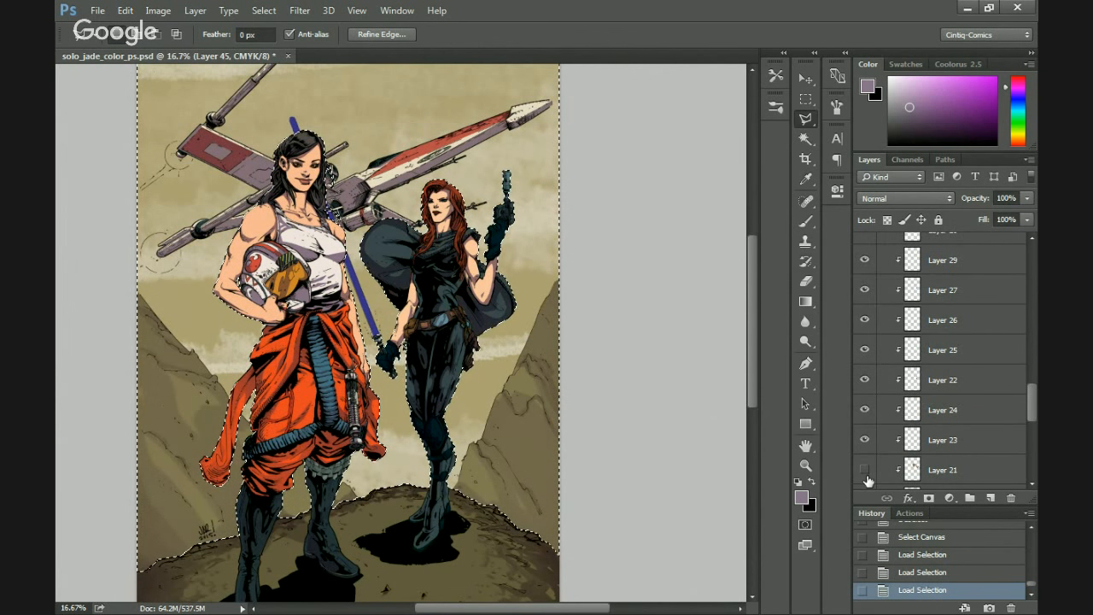
pyautogui.scroll(-5, 1030, 432)
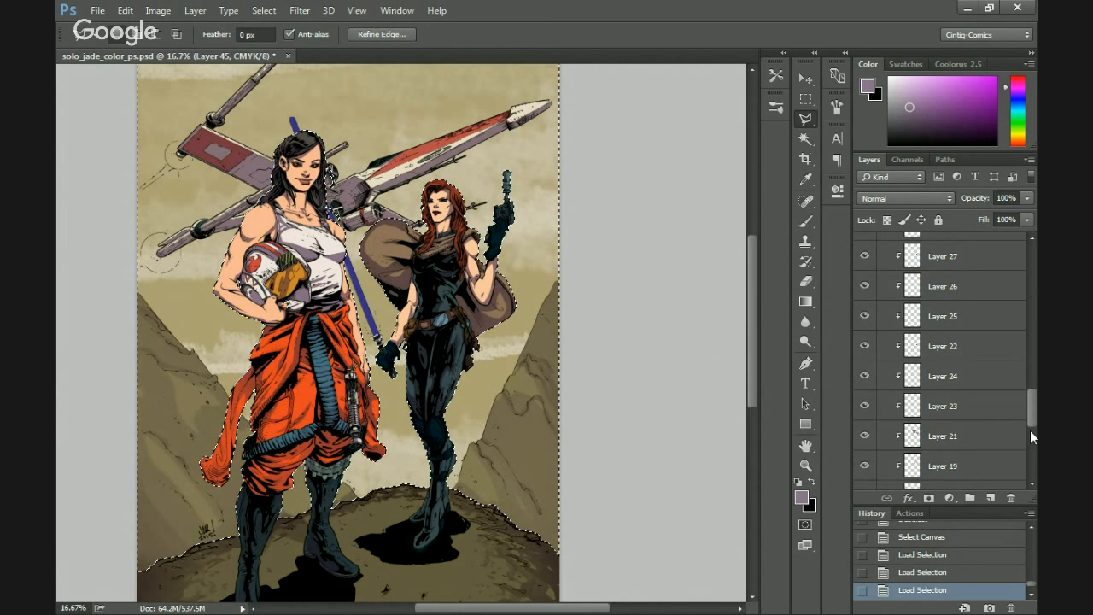
pyautogui.click(866, 396)
pyautogui.click(866, 396)
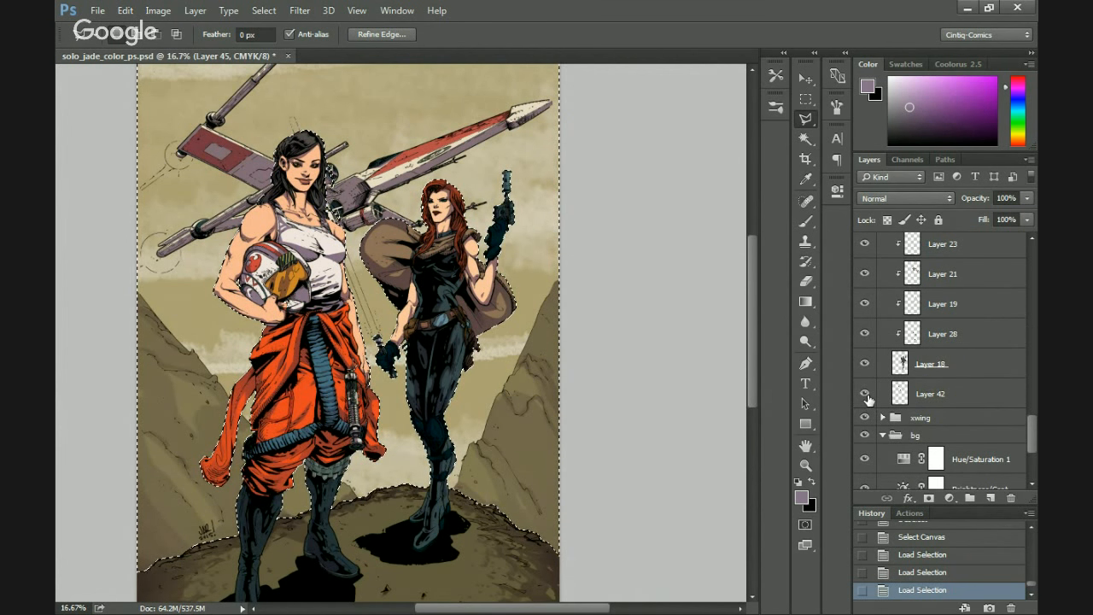
pyautogui.keyDown('ctrl'); pyautogui.click(900, 394); pyautogui.keyUp('ctrl')
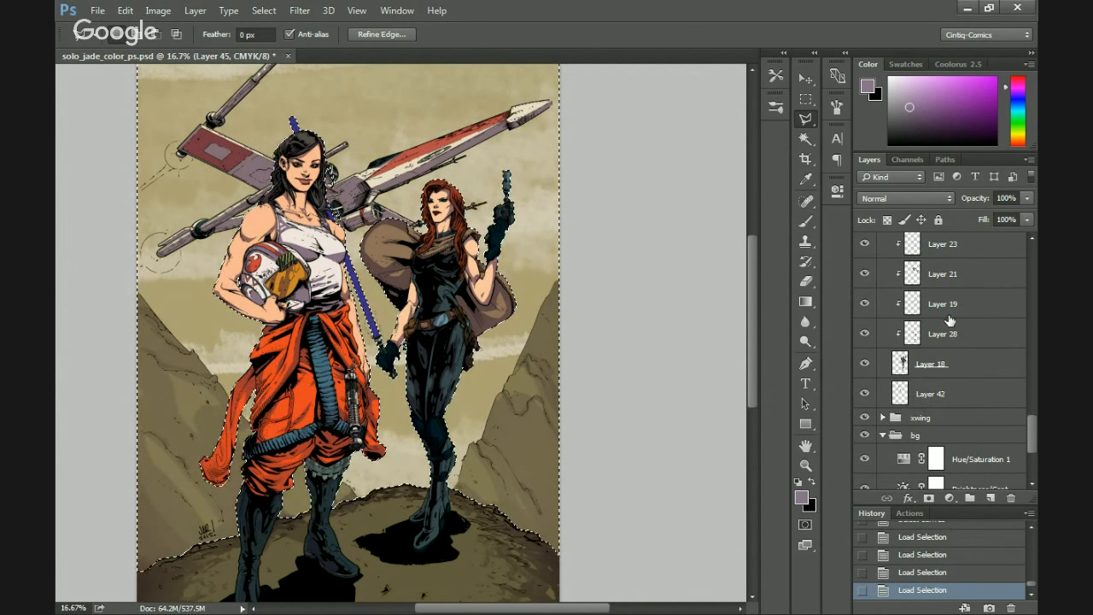
# Create a new layer directly above the line art on Layer 0.
pyautogui.moveTo(1032, 427); pyautogui.dragTo(1031, 227)
pyautogui.click(922, 250)
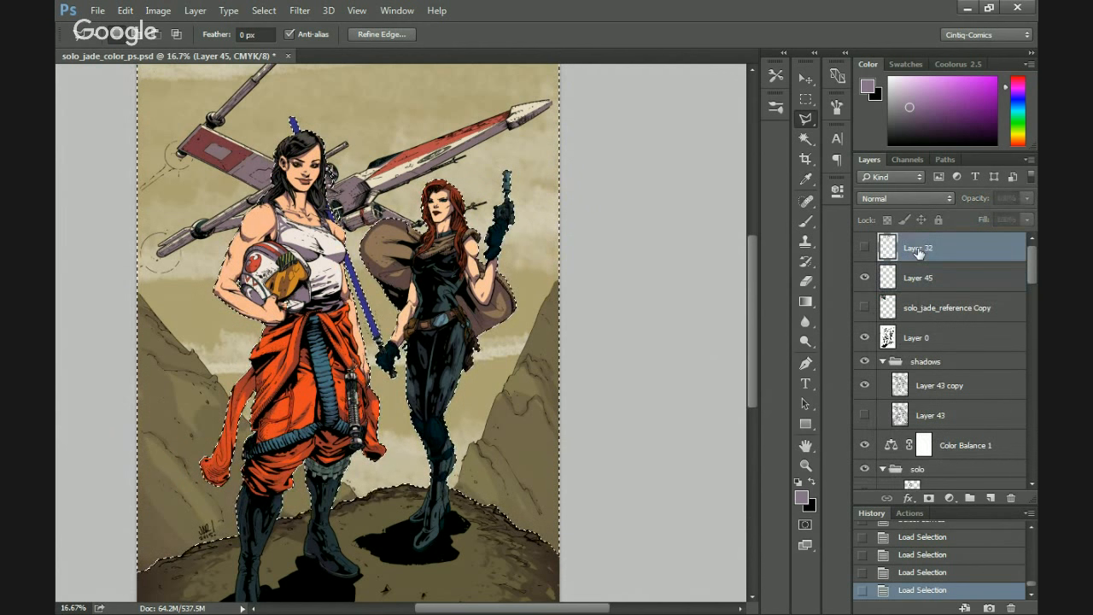
pyautogui.click(927, 339)
pyautogui.hotkey('ctrl', 'shift', 'alt', 'n')
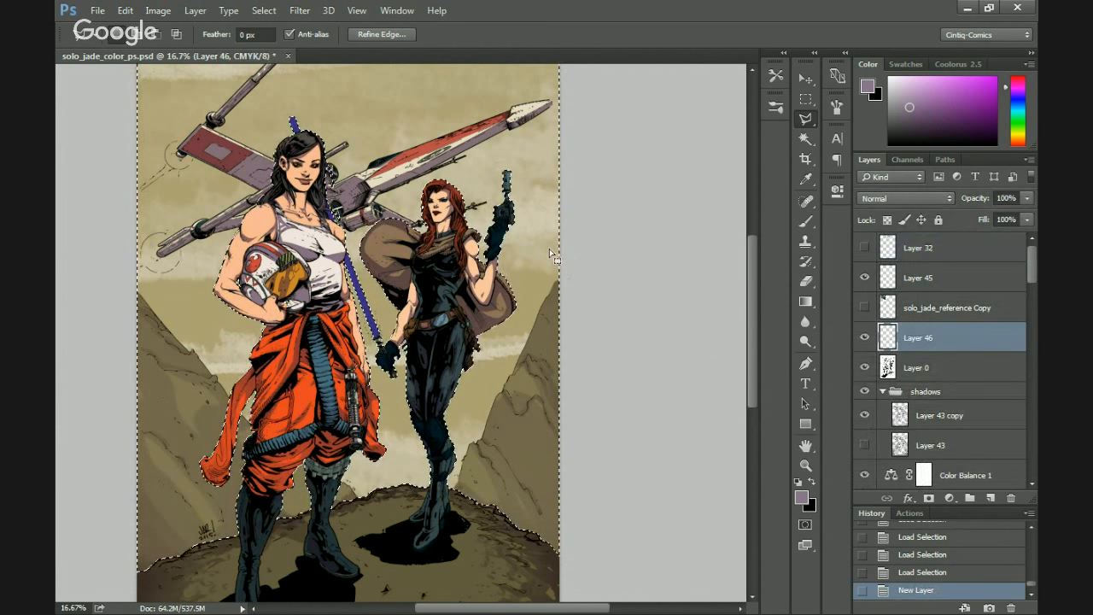
# Set the foreground color to a bright sky blue.
pyautogui.moveTo(1019, 120); pyautogui.dragTo(1019, 111)
pyautogui.click(937, 93)
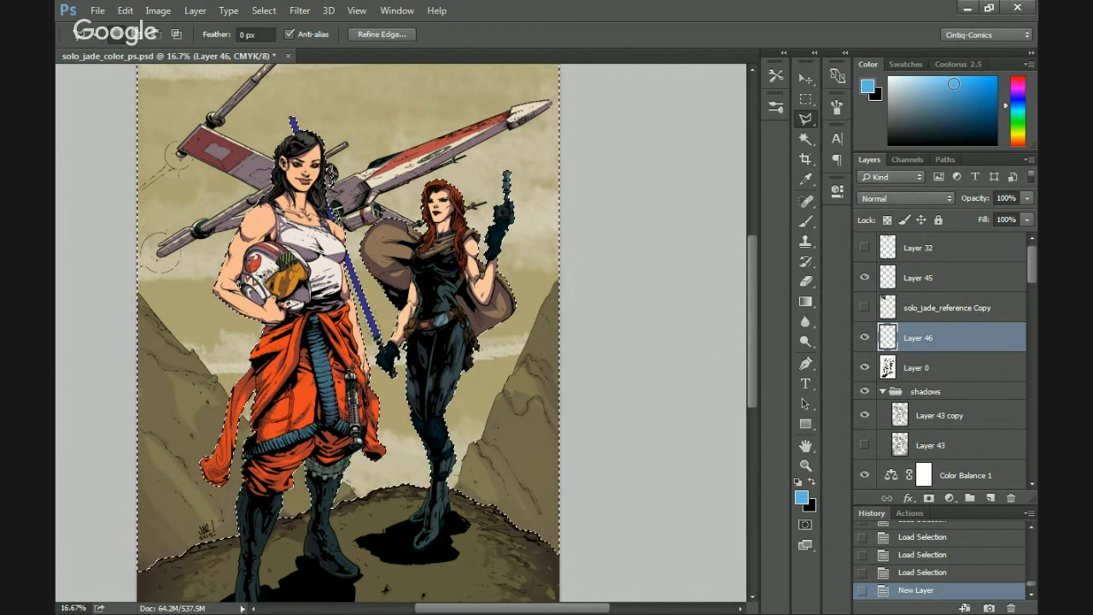
pyautogui.click(964, 82)
pyautogui.hotkey('ctrl', '-')
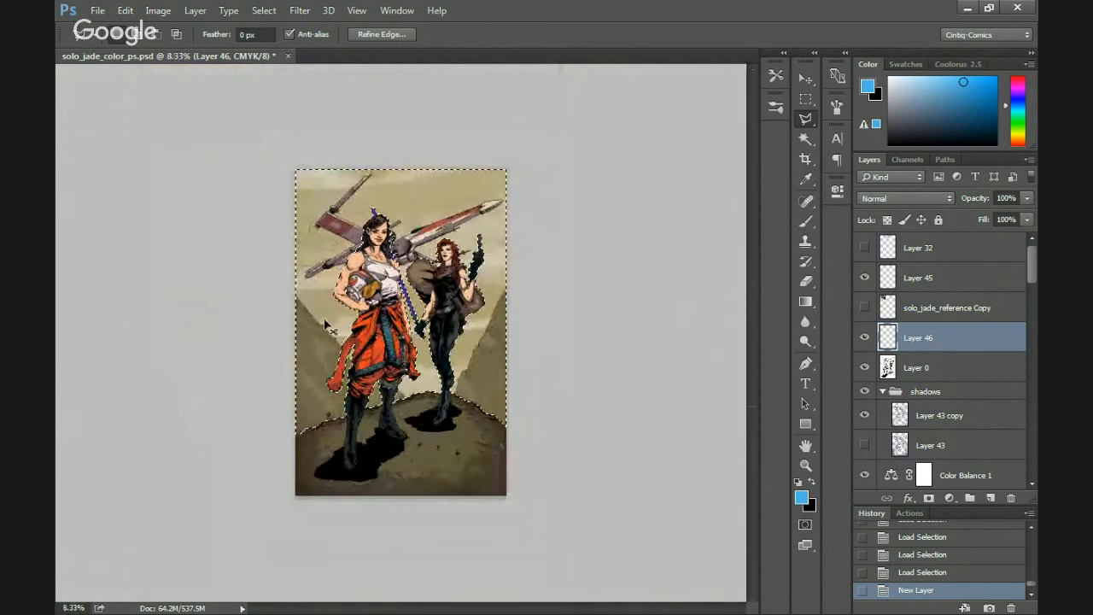
# Set up the Gradient tool with the foreground-to-transparent preset.
pyautogui.press('g')
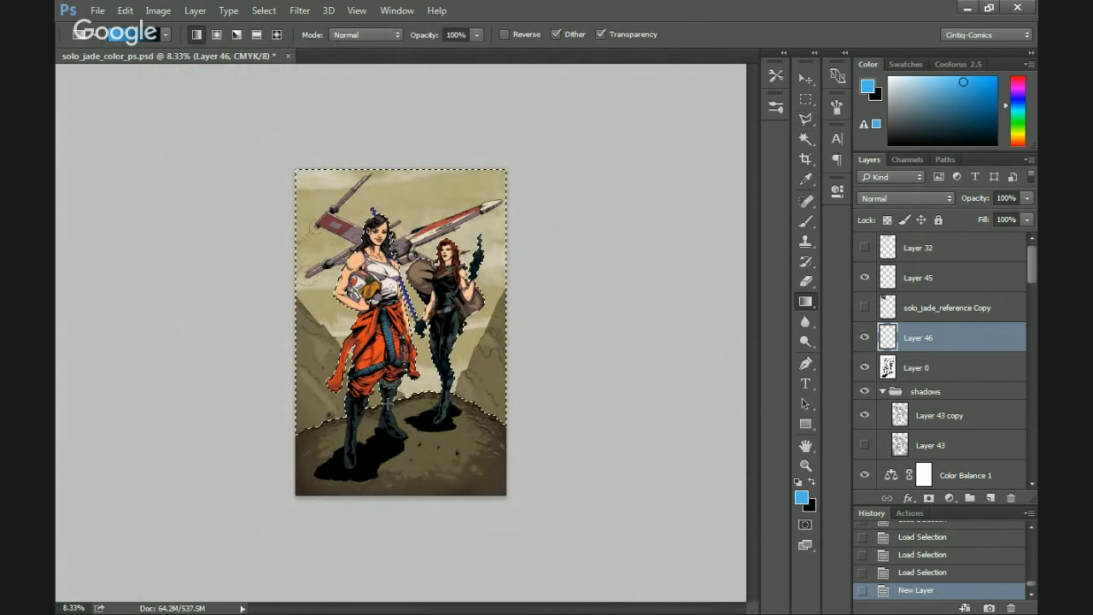
pyautogui.click(165, 34)
pyautogui.click(111, 65)
pyautogui.click(400, 189)
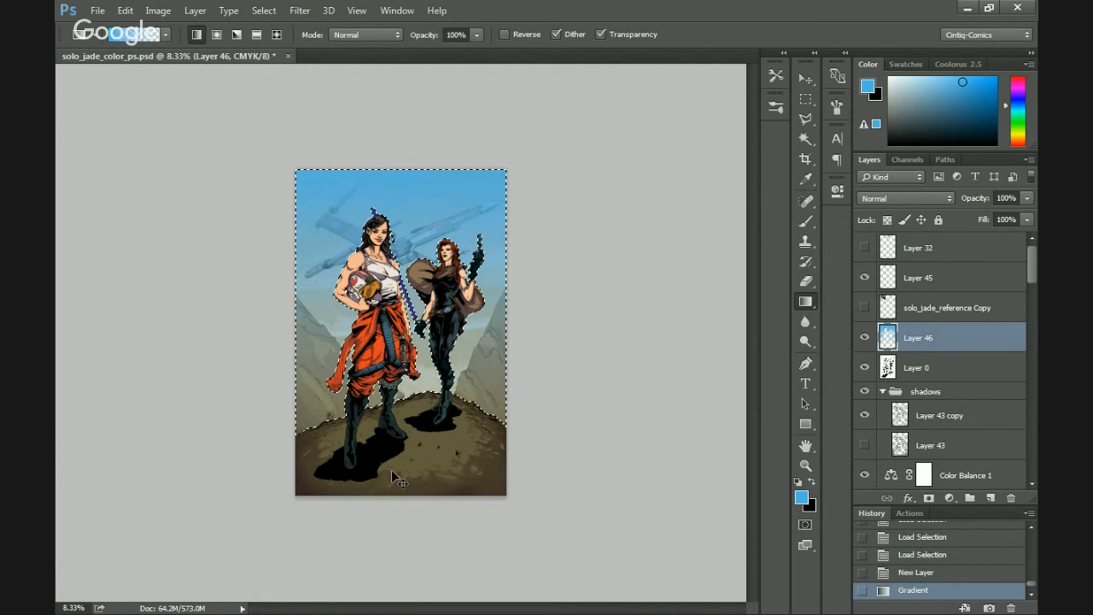
pyautogui.hotkey('ctrl', 'z')
pyautogui.moveTo(381, 106); pyautogui.dragTo(380, 108)
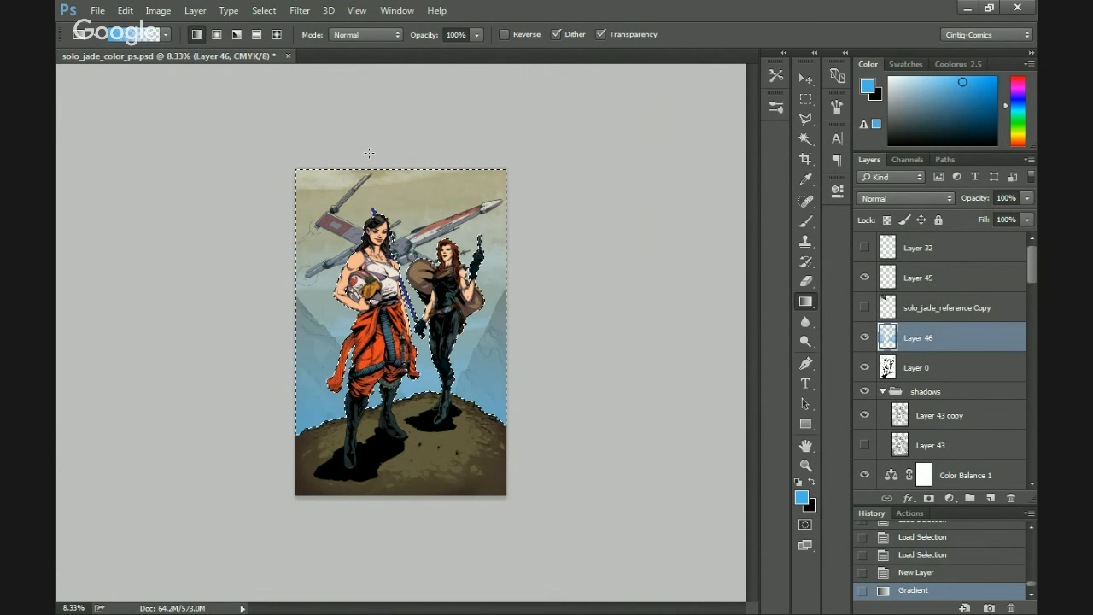
pyautogui.hotkey('ctrl', 'z')
# Fill the selected background with a blue gradient fading from the page's upper edge down to the ground, and deselect.
pyautogui.moveTo(402, 167); pyautogui.dragTo(404, 462)
pyautogui.hotkey('ctrl', 'd')
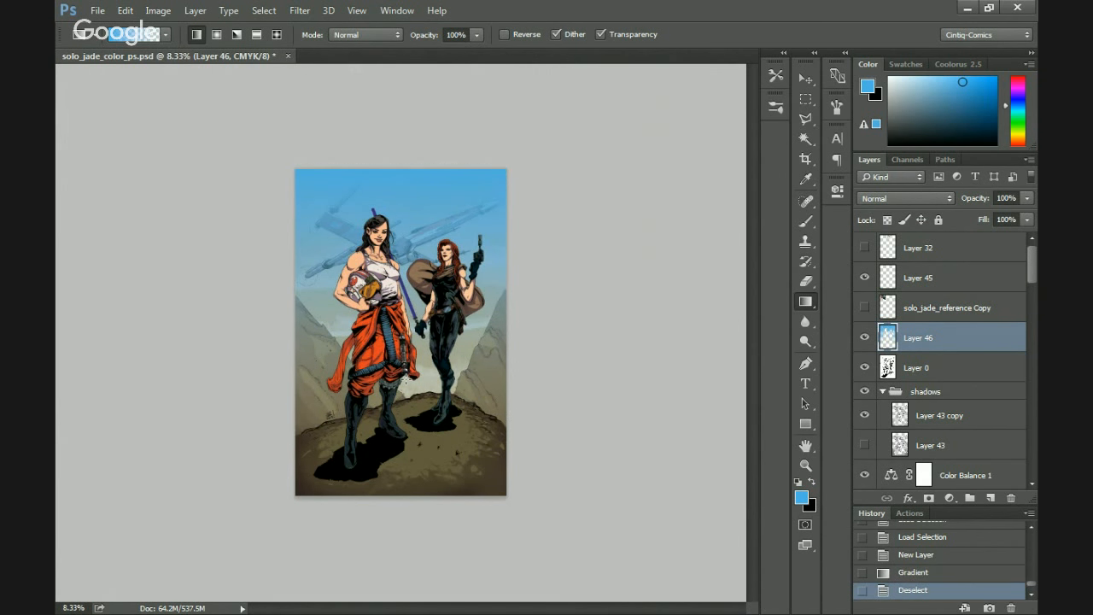
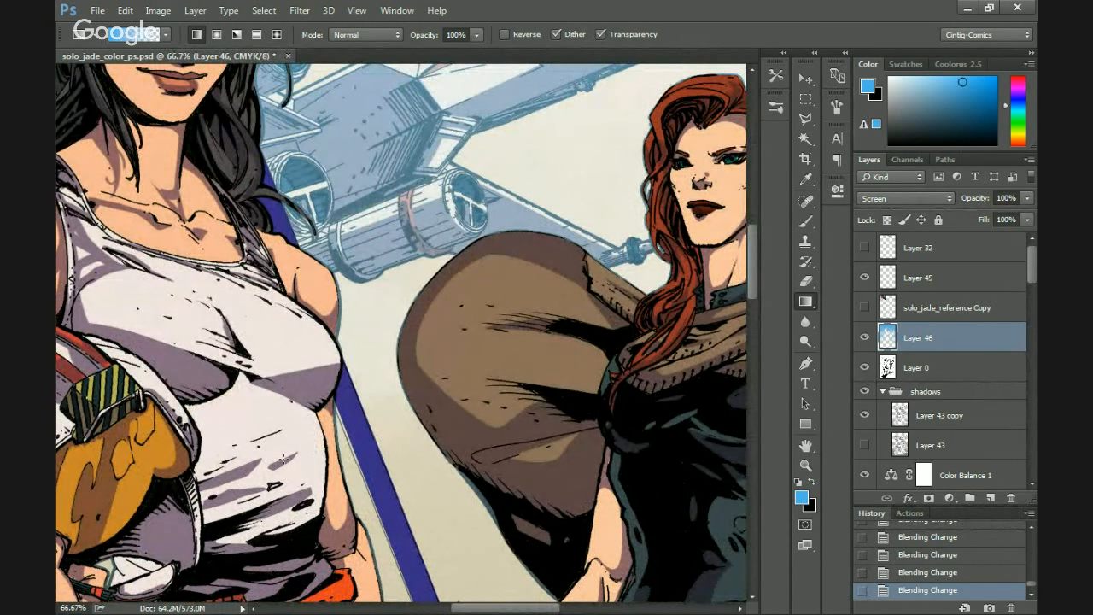
pyautogui.click(98, 10)
pyautogui.press('Escape')
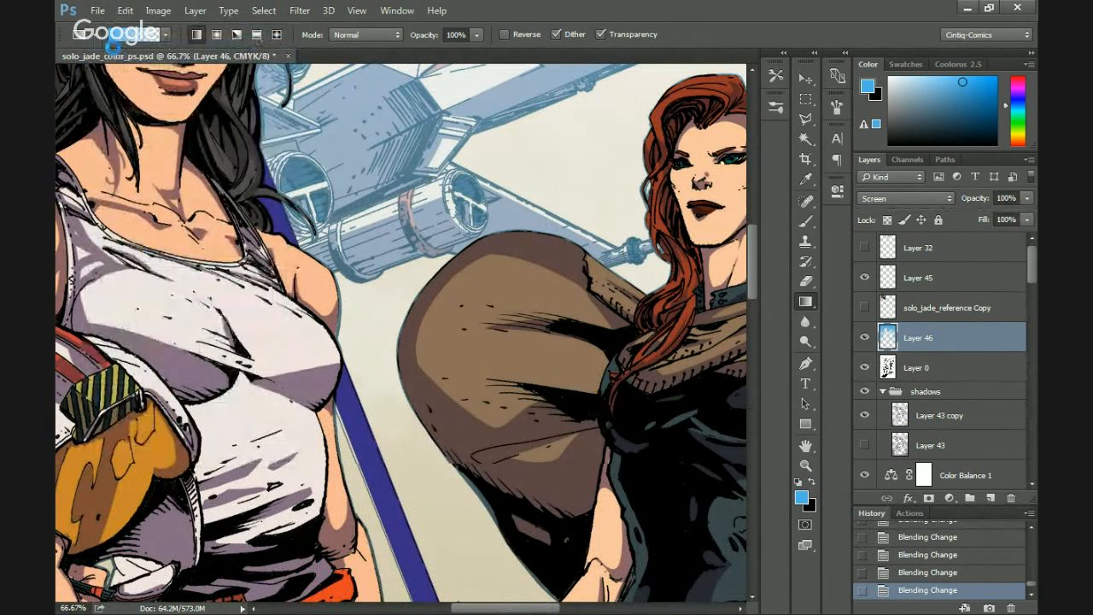
pyautogui.hotkey('ctrl', 'o')
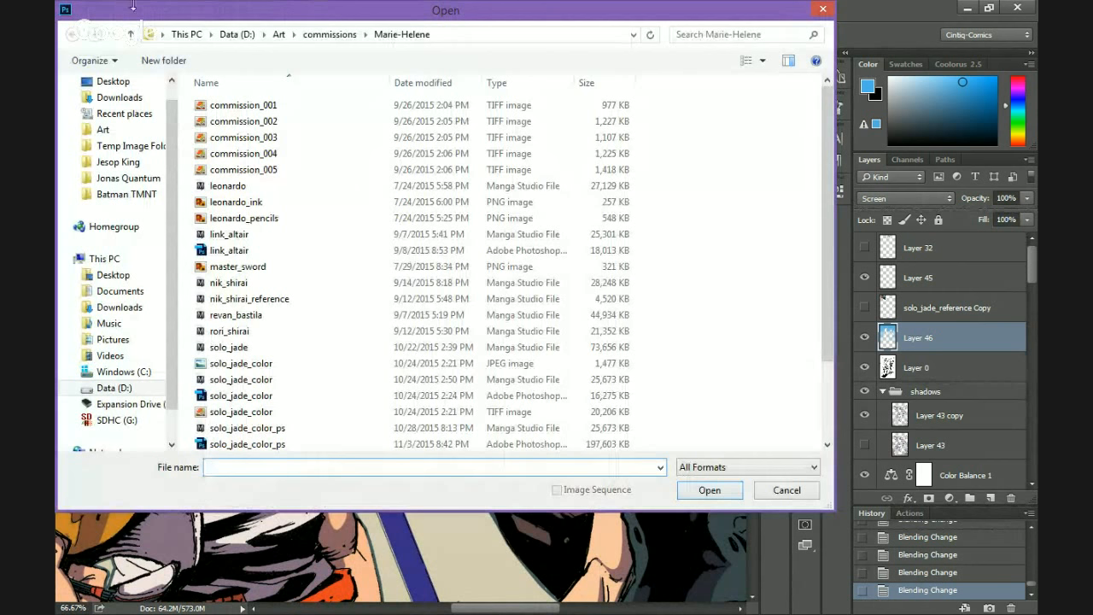
pyautogui.press('Escape')
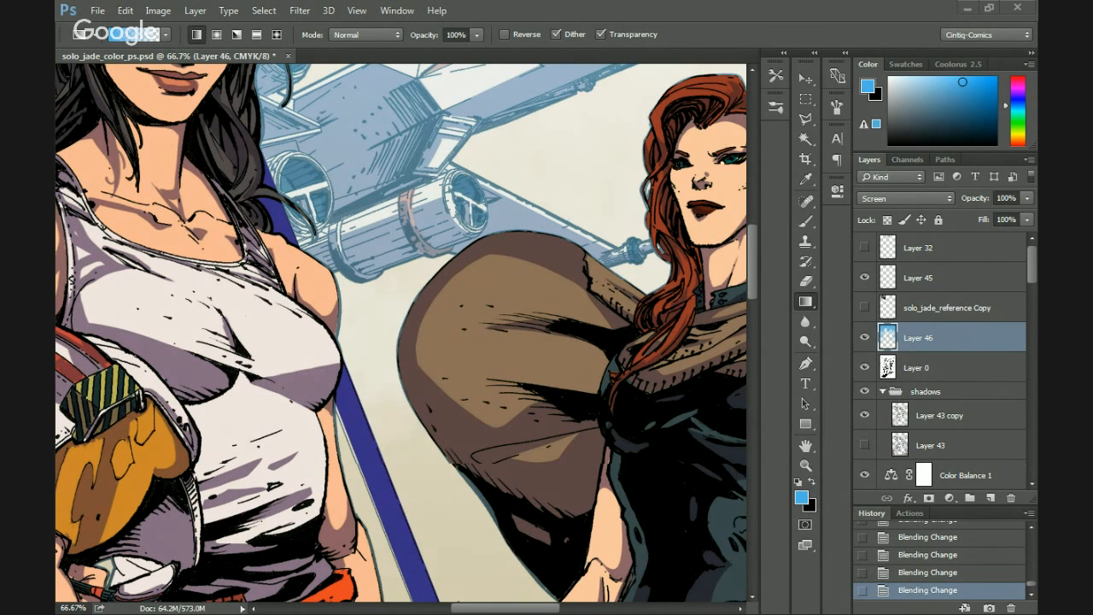
# Switch to Windows Photo Viewer and examine the solo_jade_lines drawing, from the full page to the dark-haired figure and the spacecraft behind her.
pyautogui.moveTo(769, 611)
pyautogui.mouseDown()
pyautogui.moveTo(767, 354)
pyautogui.moveTo(657, 275)
pyautogui.moveTo(491, 56)
pyautogui.mouseUp()
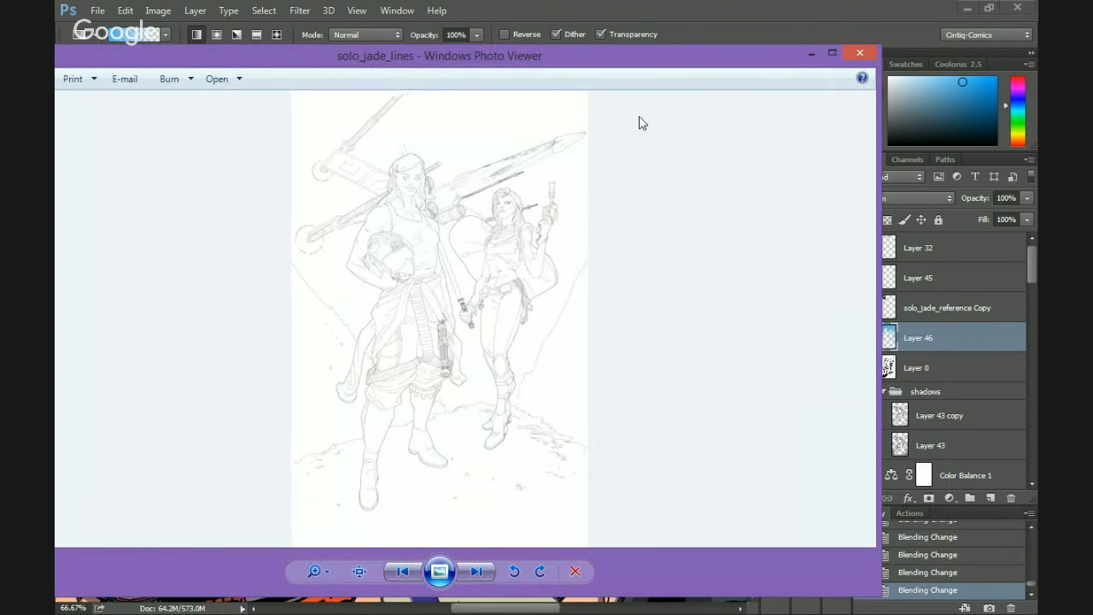
pyautogui.doubleClick(668, 65)
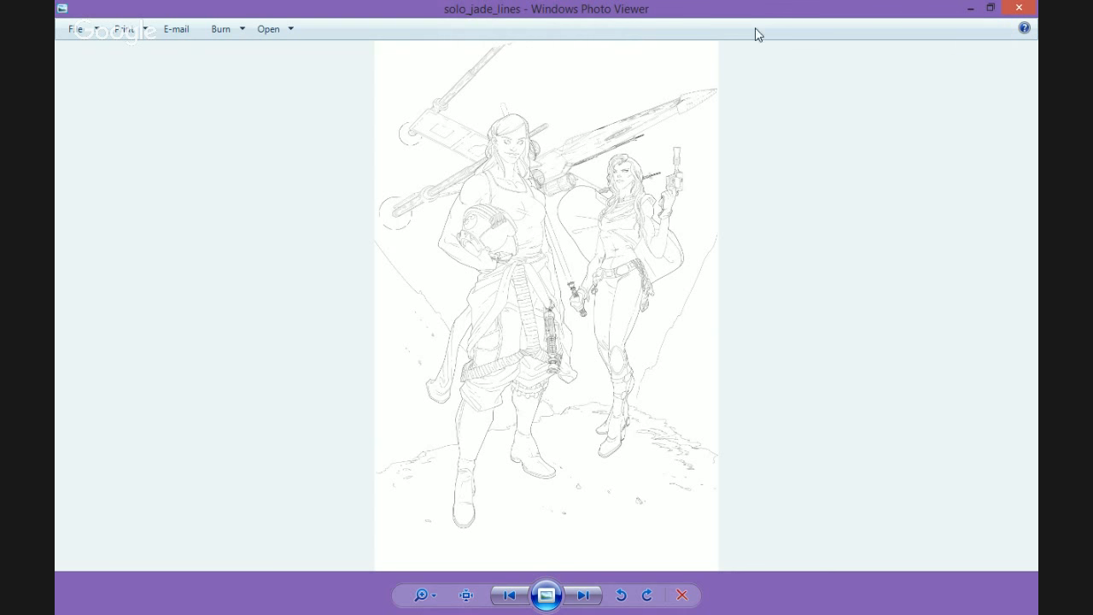
pyautogui.scroll(1, 413, 218)
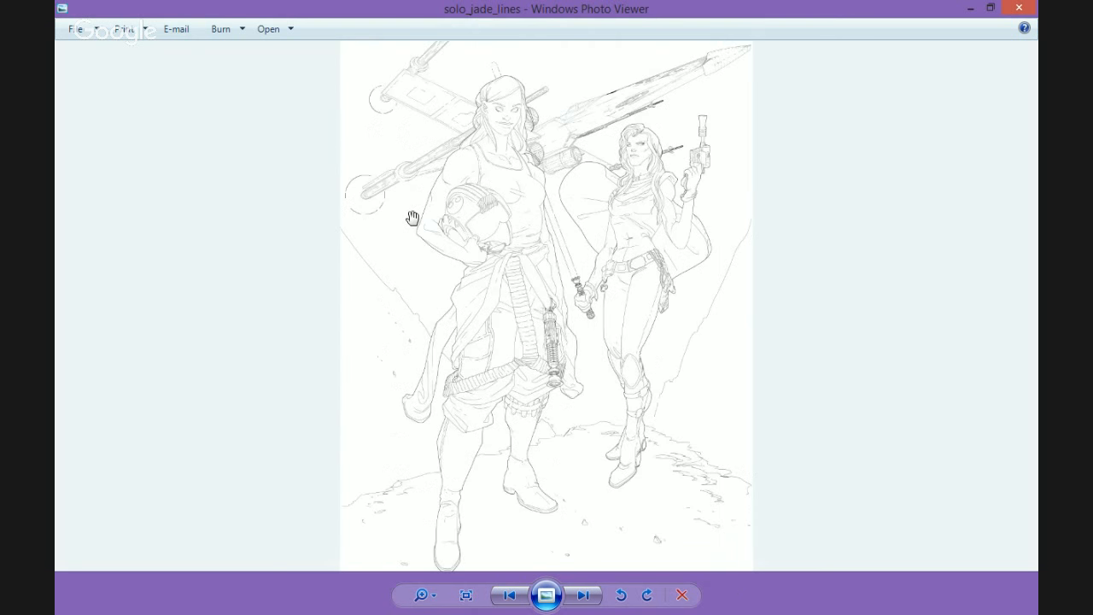
pyautogui.scroll(3, 413, 217)
pyautogui.moveTo(416, 265); pyautogui.dragTo(431, 509)
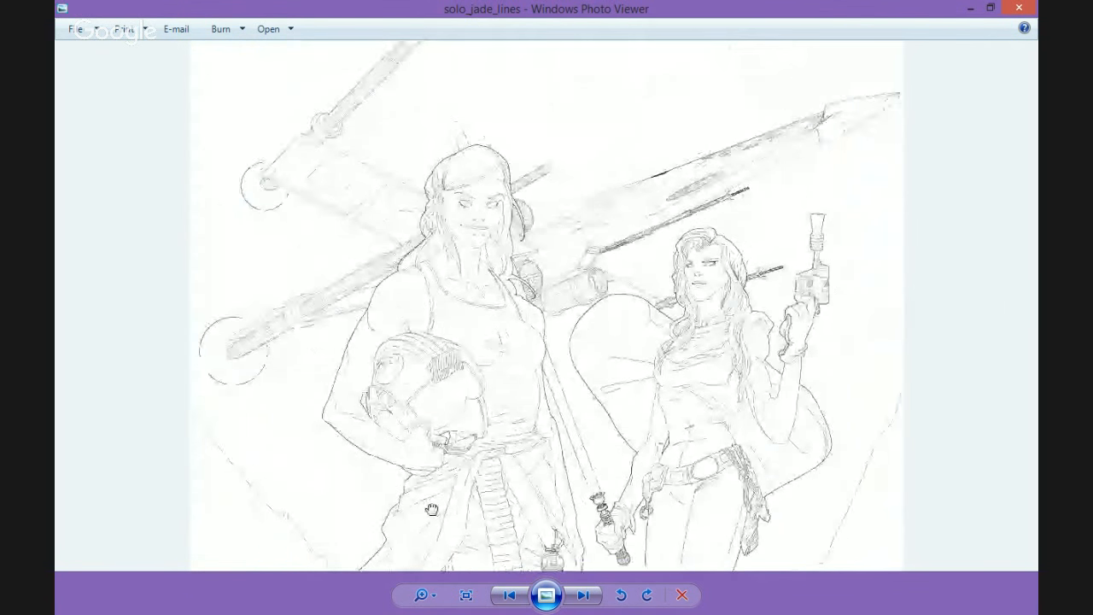
pyautogui.scroll(3, 360, 306)
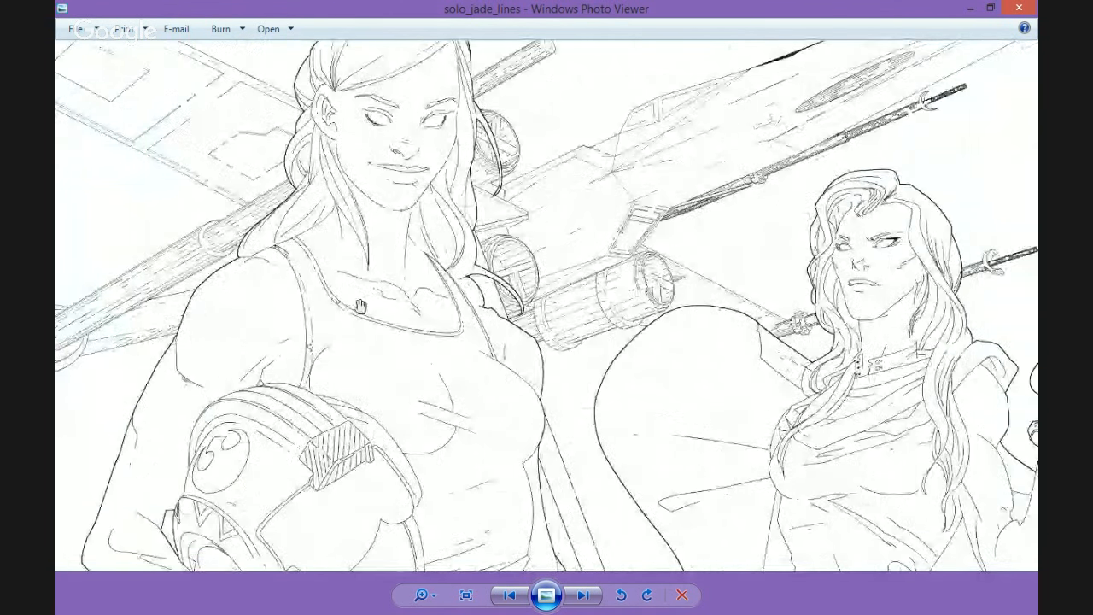
pyautogui.scroll(1, 361, 305)
pyautogui.moveTo(381, 286)
pyautogui.mouseDown()
pyautogui.moveTo(308, 461)
pyautogui.moveTo(393, 371)
pyautogui.mouseUp()
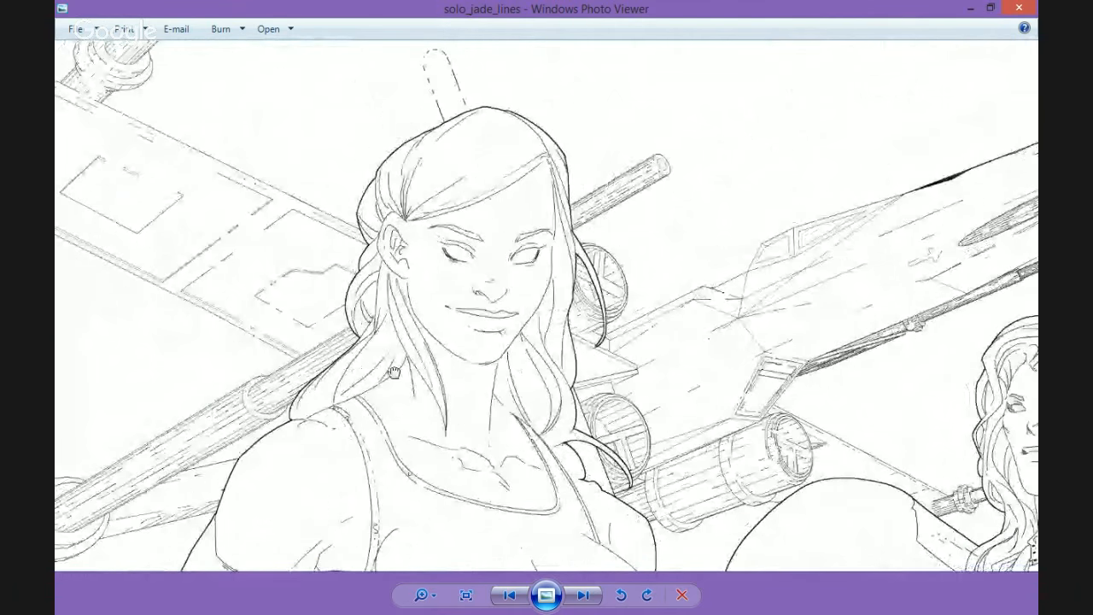
pyautogui.scroll(2, 393, 372)
pyautogui.scroll(1, 310, 319)
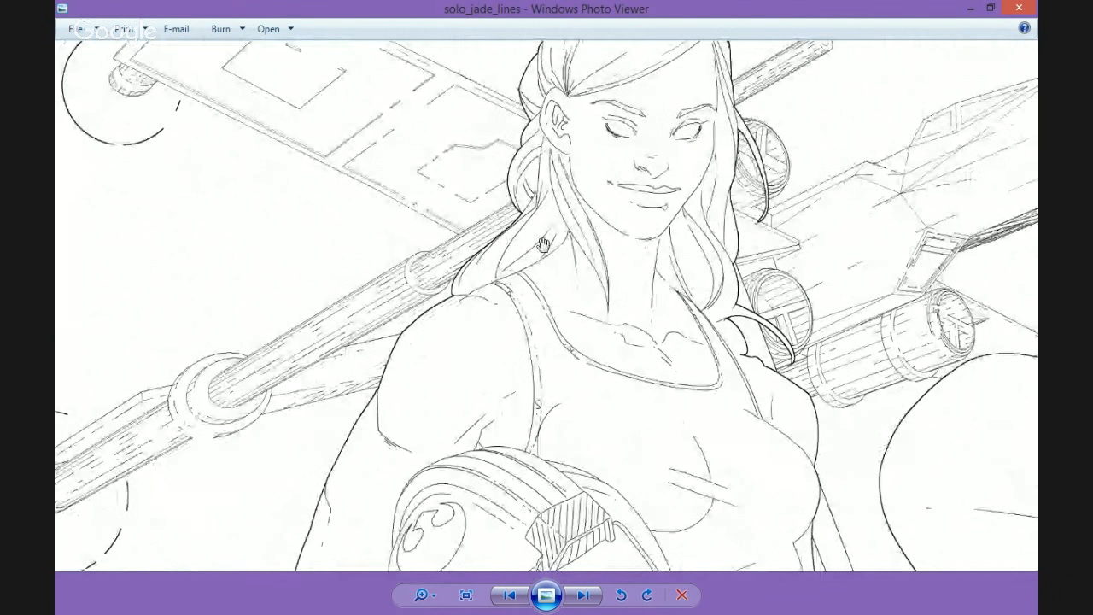
pyautogui.scroll(-1, 411, 338)
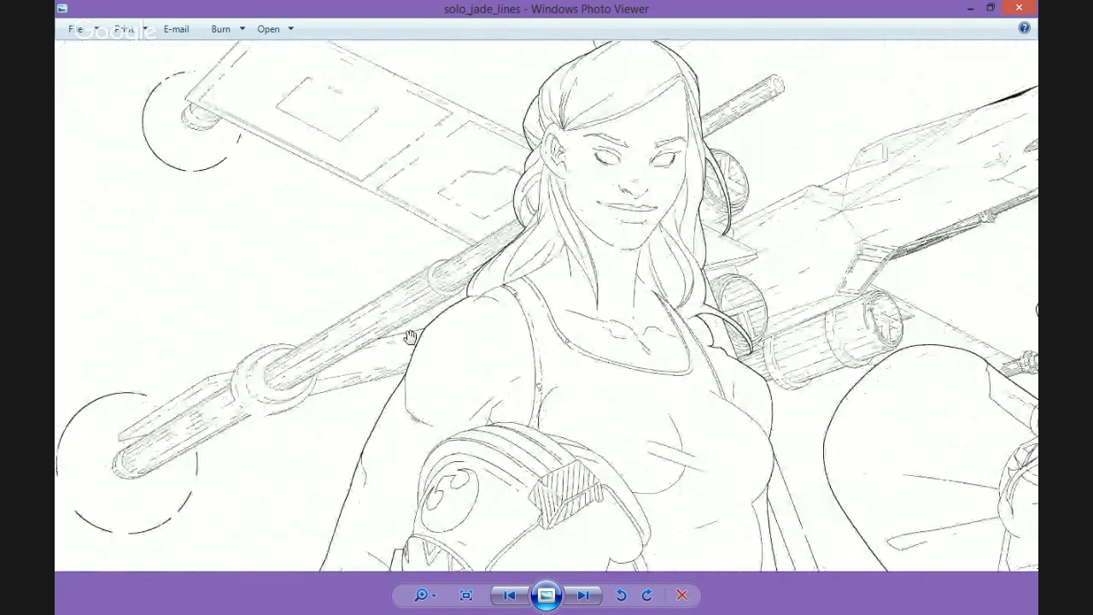
pyautogui.moveTo(495, 329); pyautogui.dragTo(457, 408)
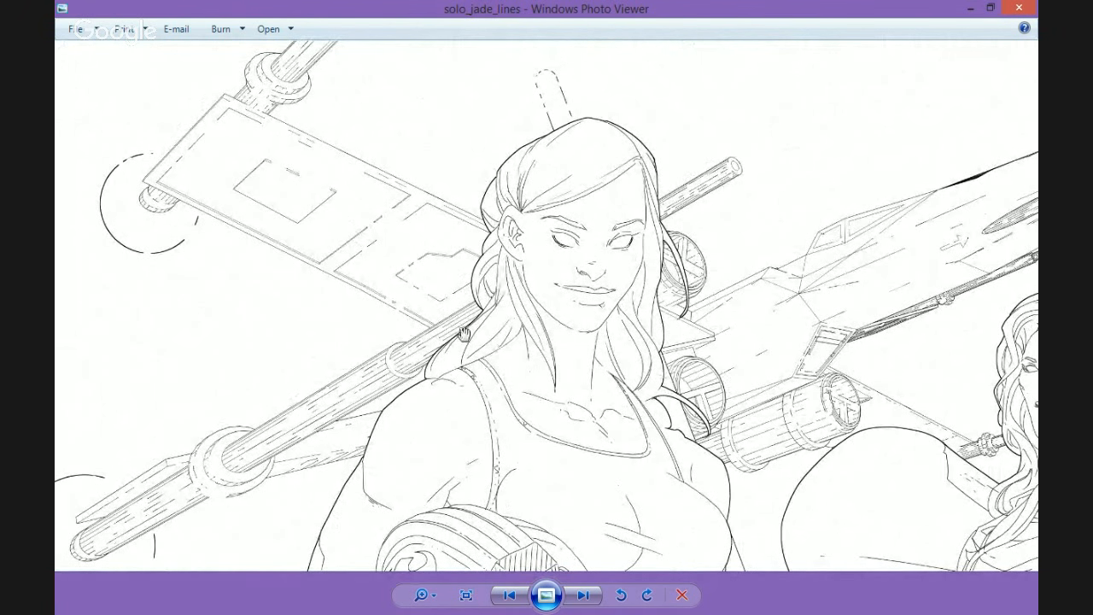
pyautogui.scroll(-2, 404, 335)
pyautogui.moveTo(374, 551)
pyautogui.mouseDown()
pyautogui.moveTo(347, 376)
pyautogui.moveTo(335, 424)
pyautogui.moveTo(357, 303)
pyautogui.moveTo(357, 364)
pyautogui.moveTo(387, 258)
pyautogui.mouseUp()
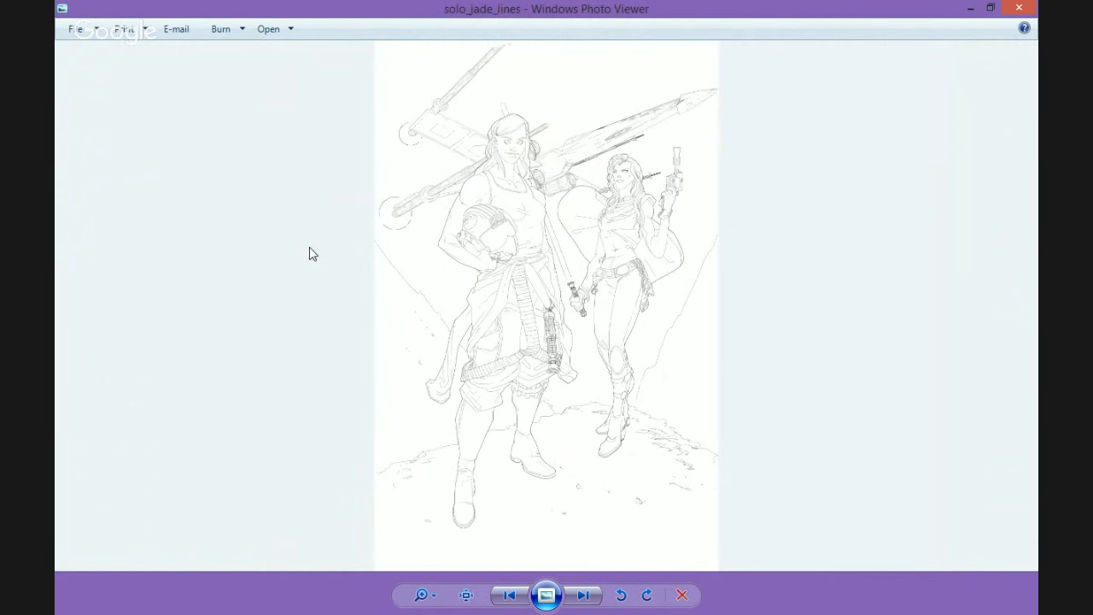
# Bring up the line drawing with blue page guides and examine the figures, the ground and the rough background lines.
pyautogui.press('Right')
pyautogui.press('Right')
pyautogui.press('Left')
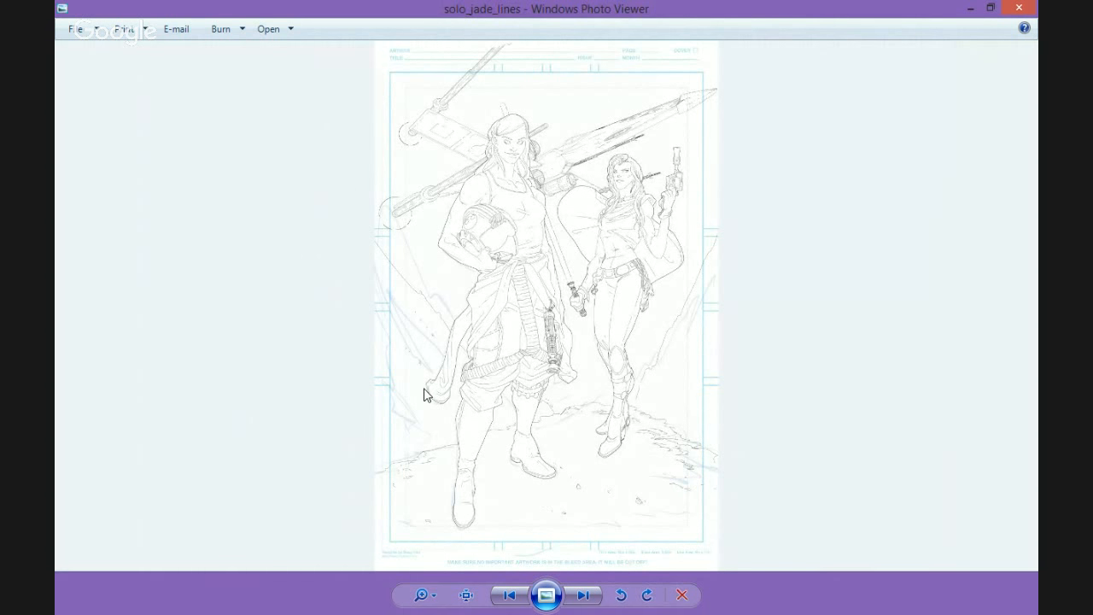
pyautogui.scroll(4, 428, 319)
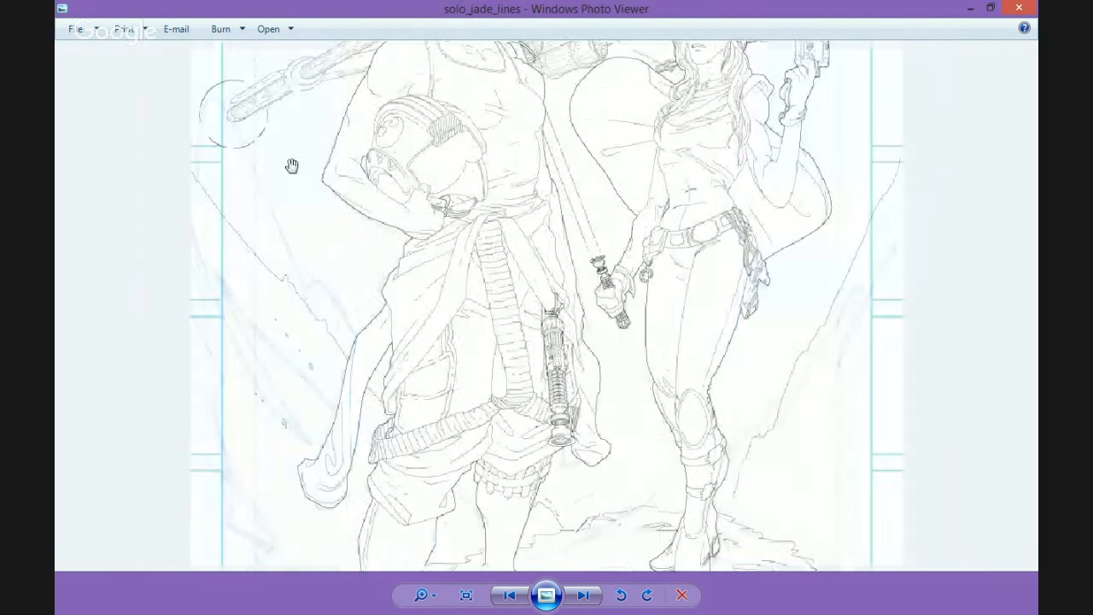
pyautogui.moveTo(342, 270); pyautogui.dragTo(351, 130)
pyautogui.moveTo(319, 384); pyautogui.dragTo(357, 319)
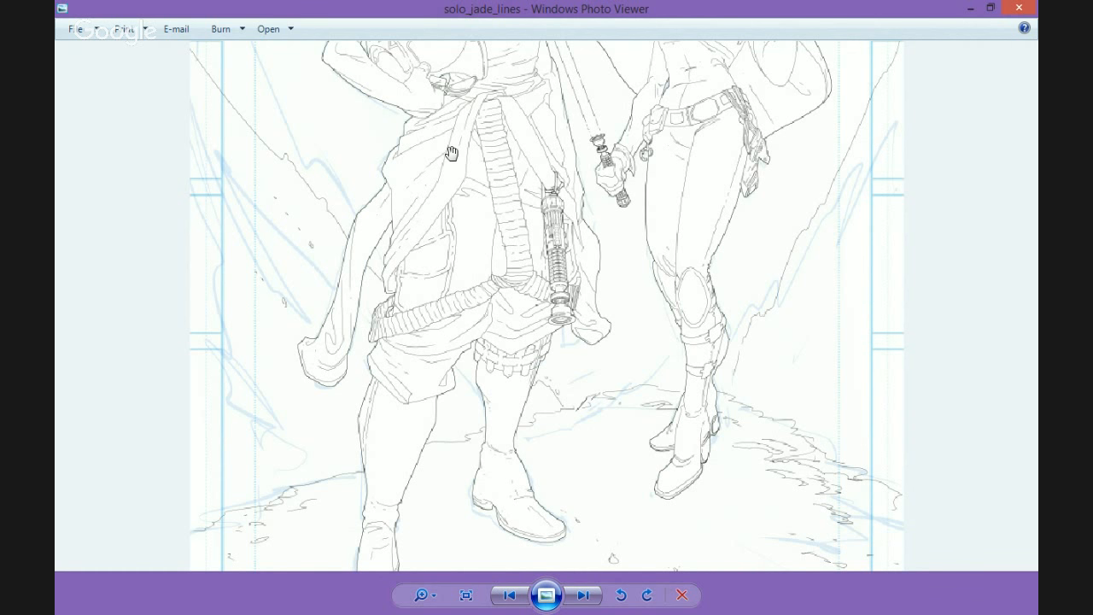
pyautogui.scroll(3, 444, 202)
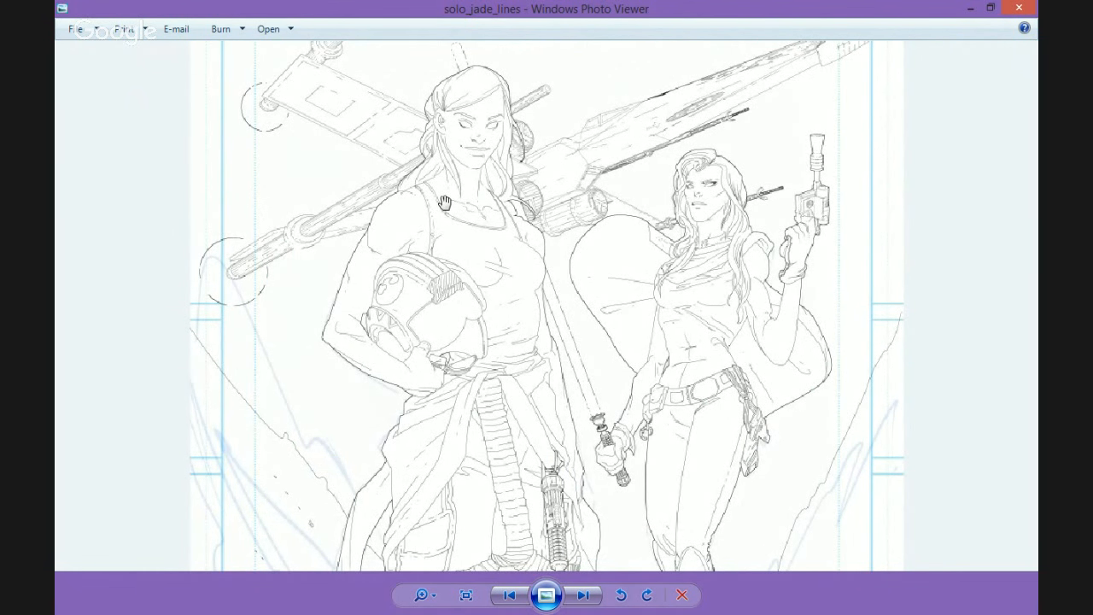
# Examine the solo_jade_inks image up close, comparing line weights on the figures, helmet and cape, and close the viewer.
pyautogui.press('Right')
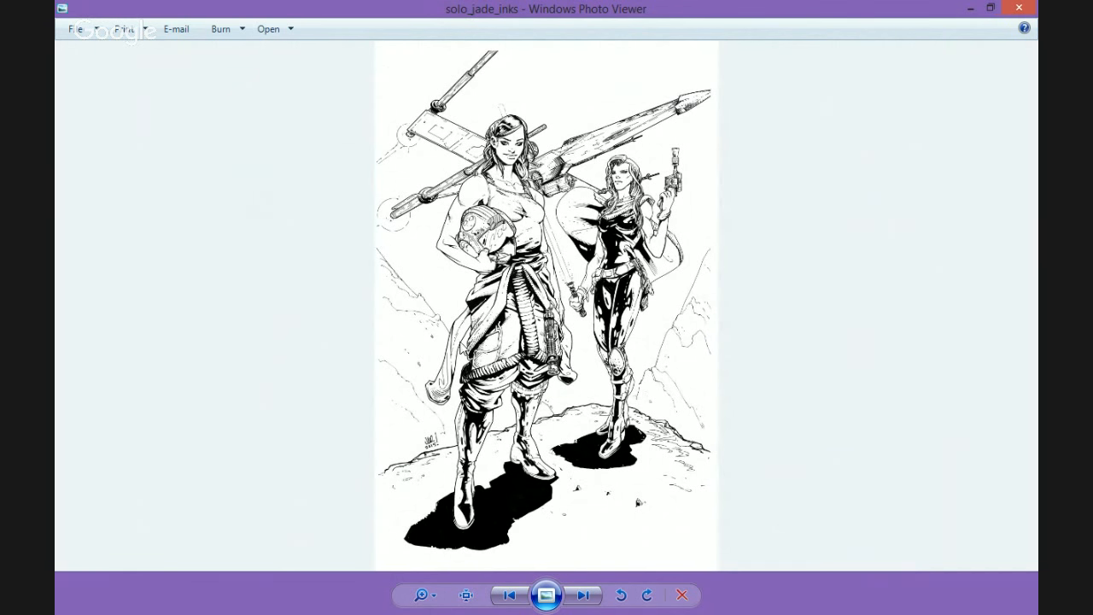
pyautogui.scroll(2, 448, 307)
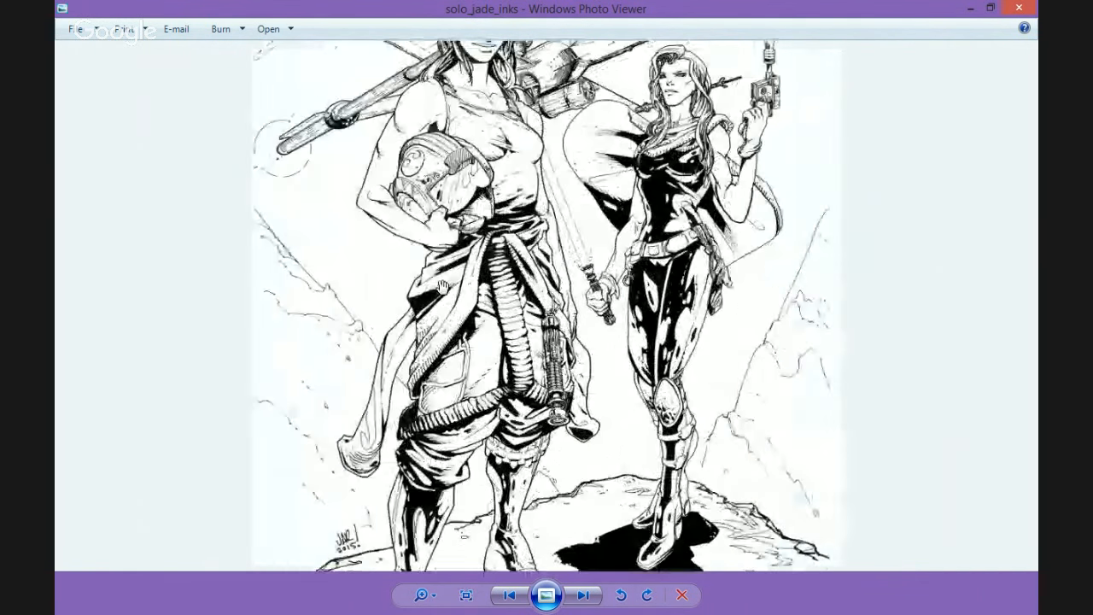
pyautogui.scroll(1, 443, 288)
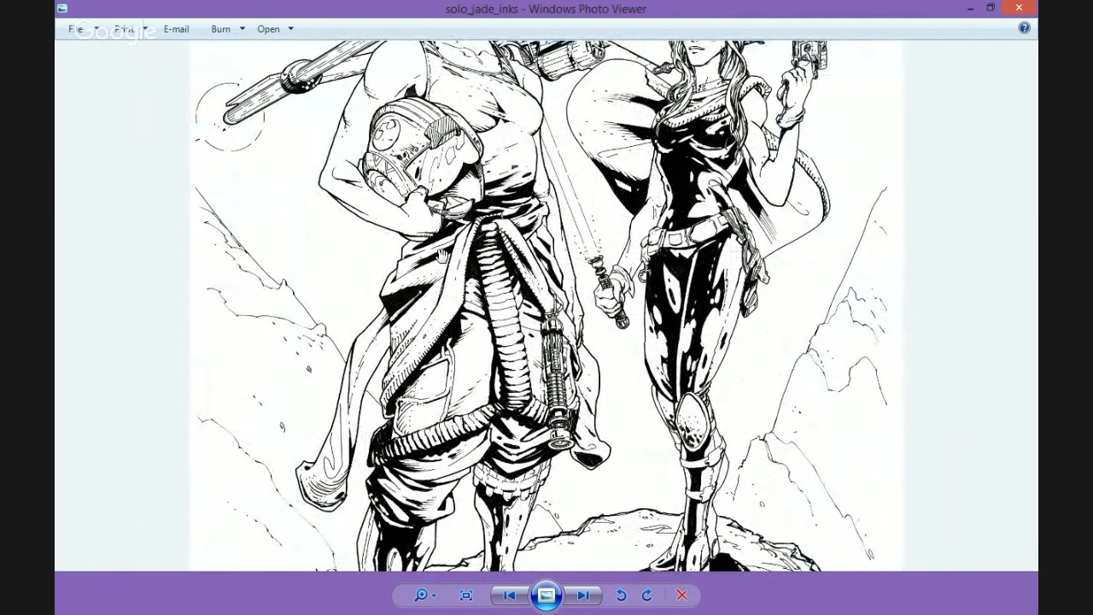
pyautogui.scroll(2, 441, 255)
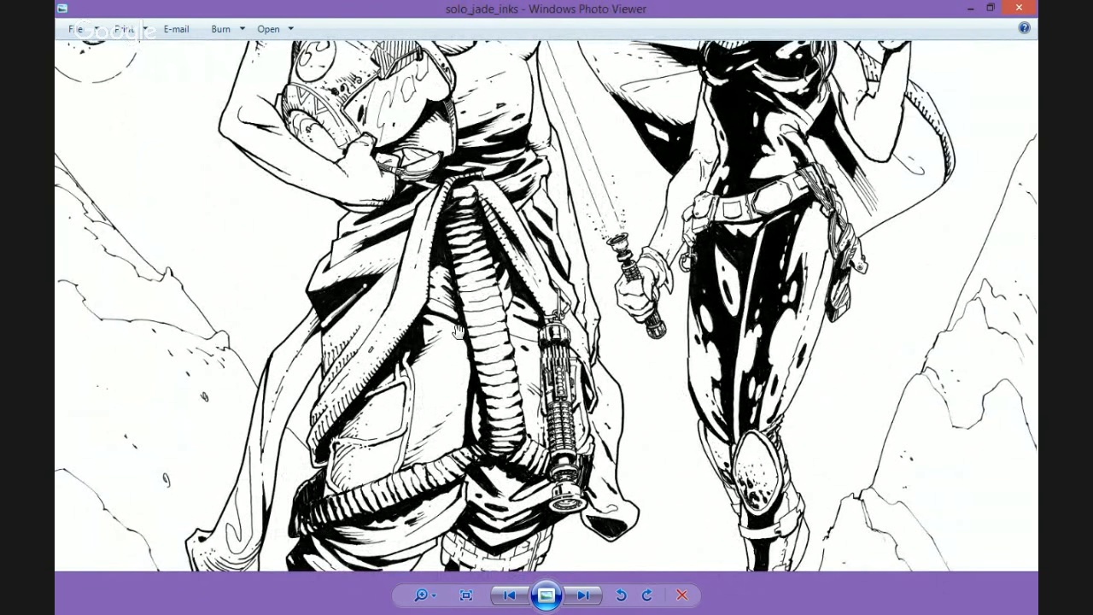
pyautogui.moveTo(386, 215); pyautogui.dragTo(371, 350)
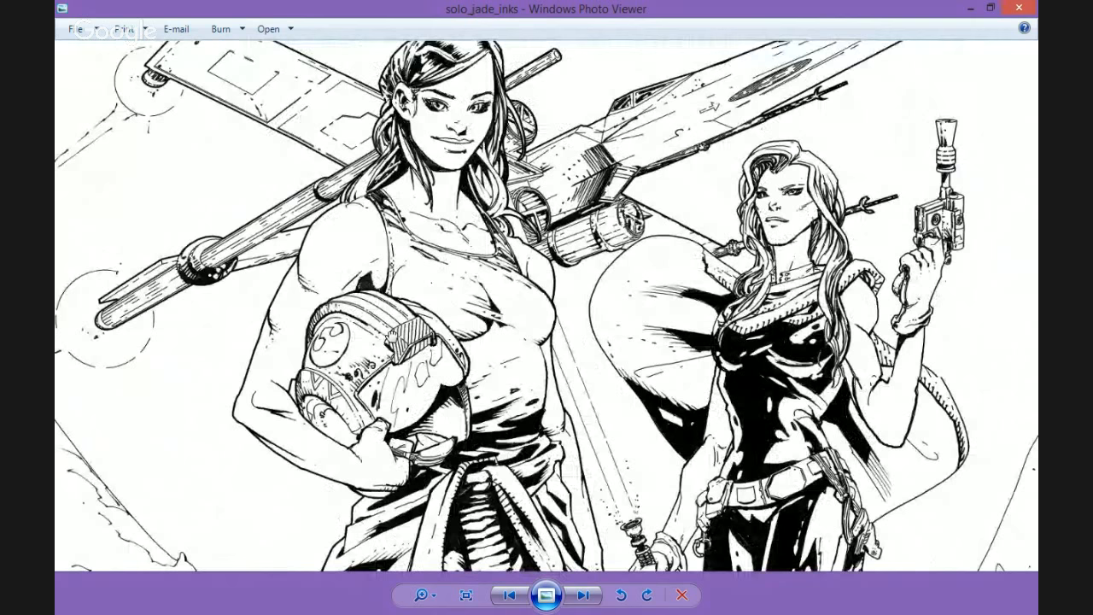
pyautogui.moveTo(368, 231)
pyautogui.mouseDown()
pyautogui.moveTo(371, 355)
pyautogui.moveTo(446, 333)
pyautogui.mouseUp()
pyautogui.scroll(2, 363, 286)
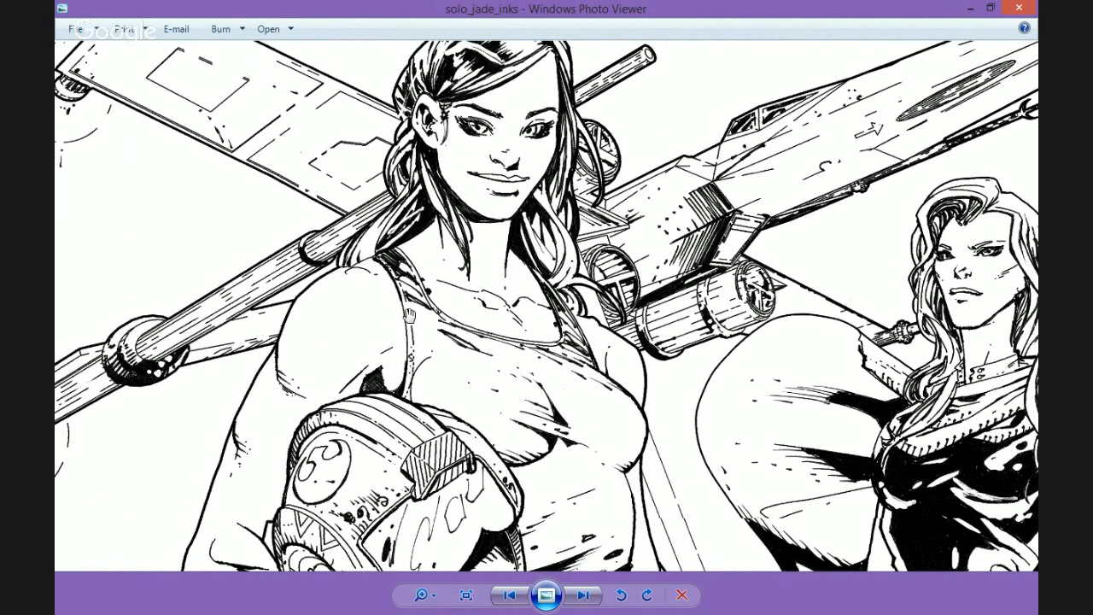
pyautogui.moveTo(391, 356); pyautogui.dragTo(256, 167)
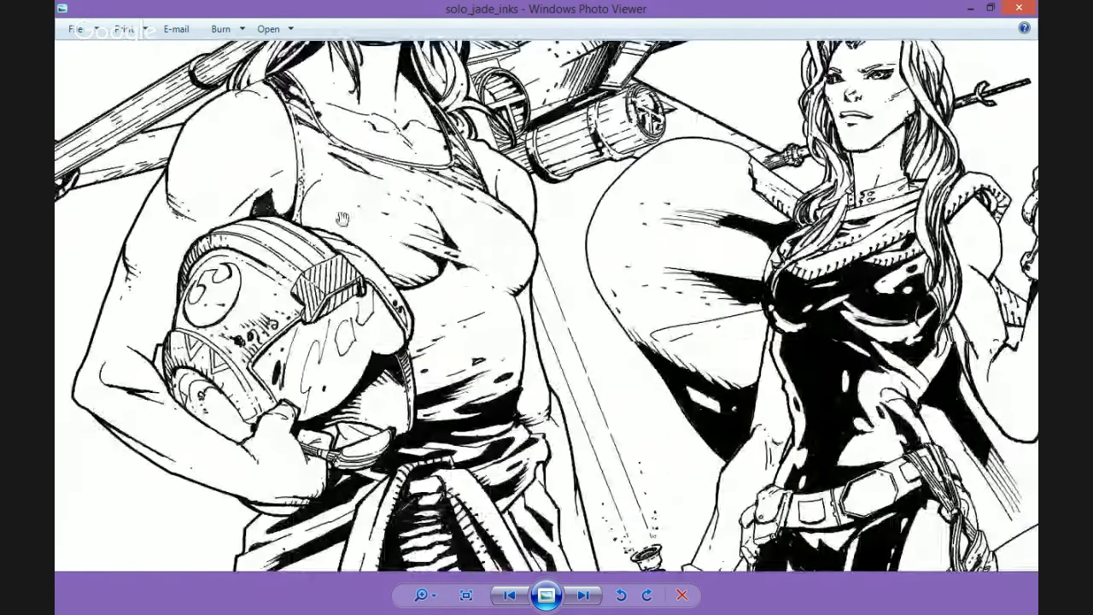
pyautogui.scroll(3, 657, 258)
pyautogui.scroll(1, 658, 258)
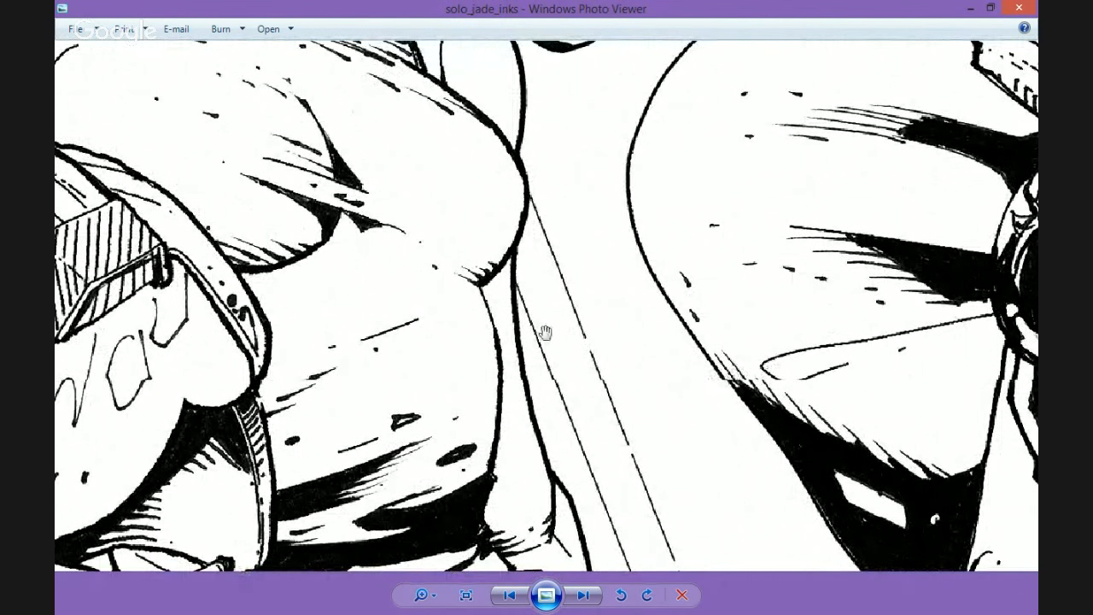
pyautogui.moveTo(542, 330); pyautogui.dragTo(566, 385)
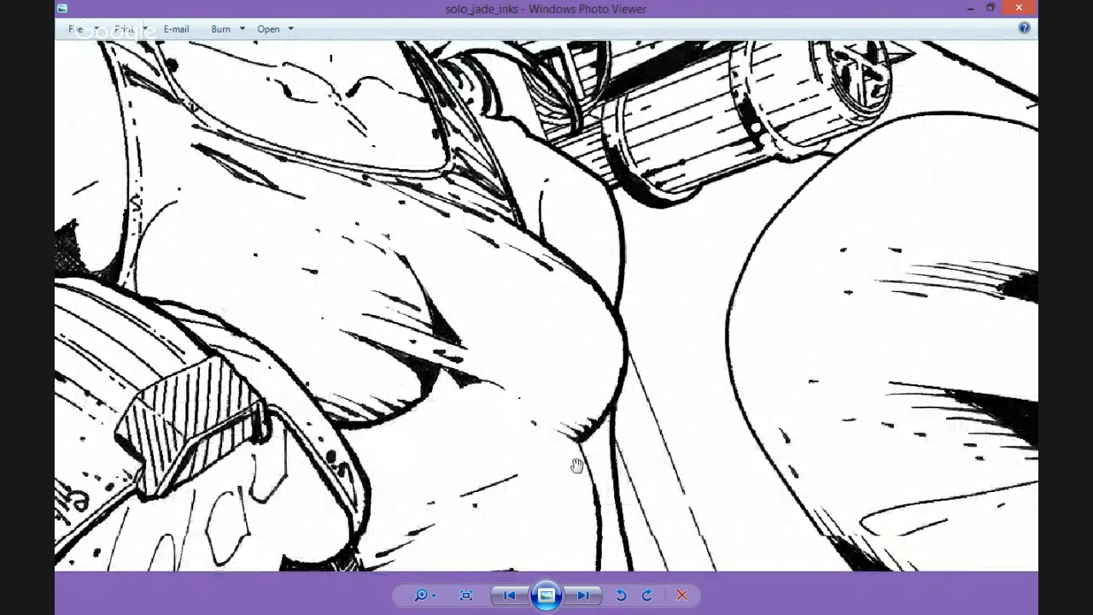
pyautogui.moveTo(501, 431); pyautogui.dragTo(605, 518)
pyautogui.scroll(-4, 582, 433)
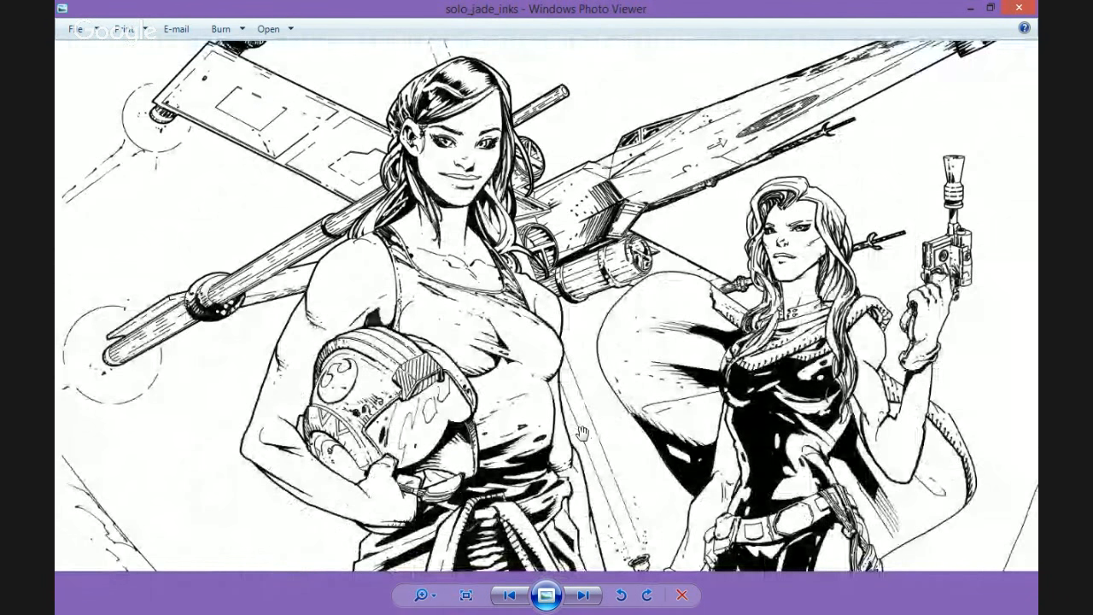
pyautogui.click(1019, 8)
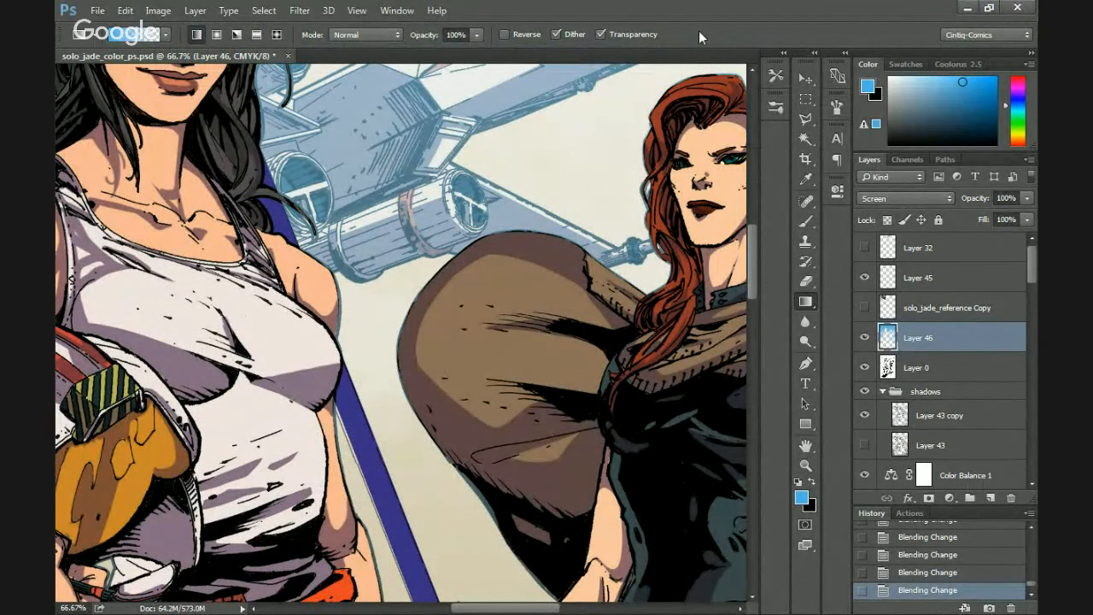
# Examine the colored illustration in Photoshop, from the dark-haired woman's face to both figures against the faded spacecraft.
pyautogui.moveTo(401, 355); pyautogui.dragTo(586, 475)
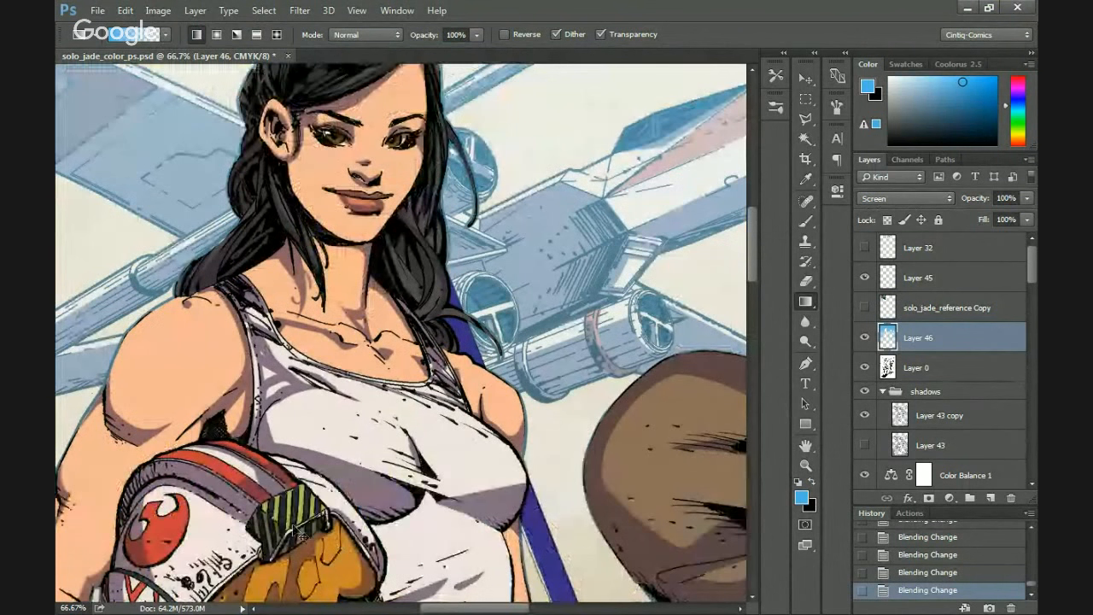
pyautogui.hotkey('ctrl', '+')
pyautogui.hotkey('ctrl', '+')
pyautogui.scroll(8, 248, 370)
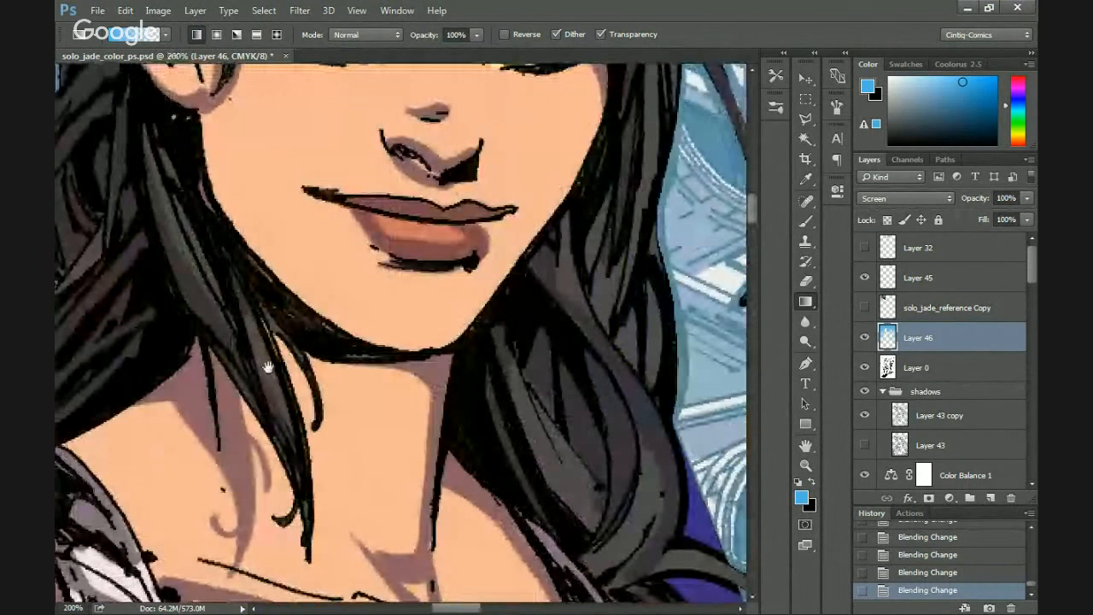
pyautogui.scroll(-3, 267, 486)
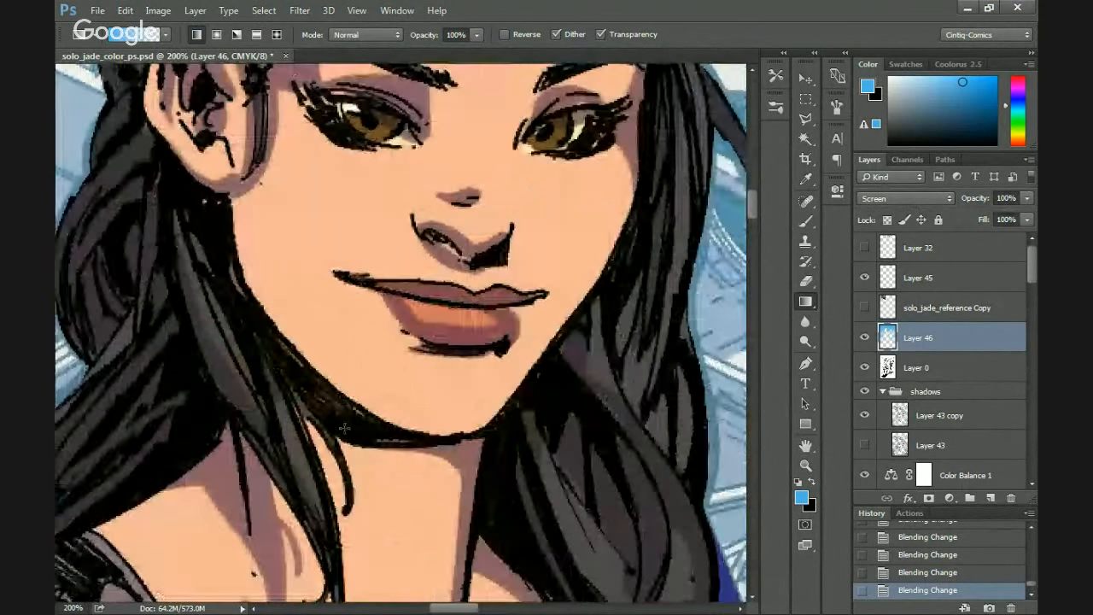
pyautogui.hotkey('ctrl', '-')
pyautogui.hotkey('ctrl', '-')
pyautogui.hotkey('ctrl', '-')
pyautogui.hotkey('ctrl', '-')
pyautogui.hotkey('ctrl', '-')
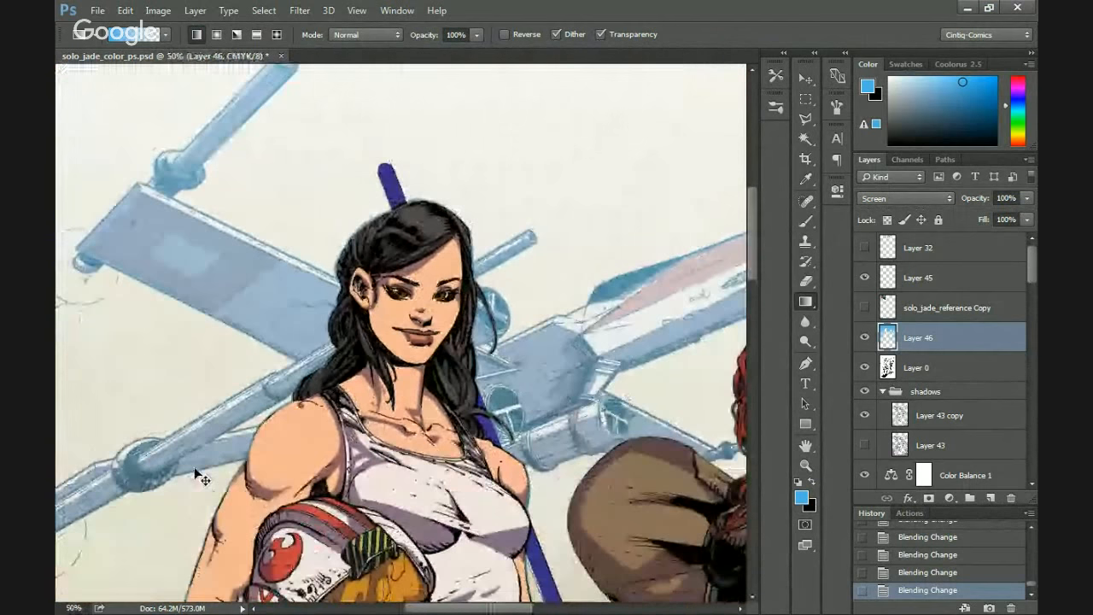
pyautogui.moveTo(275, 442); pyautogui.dragTo(190, 318)
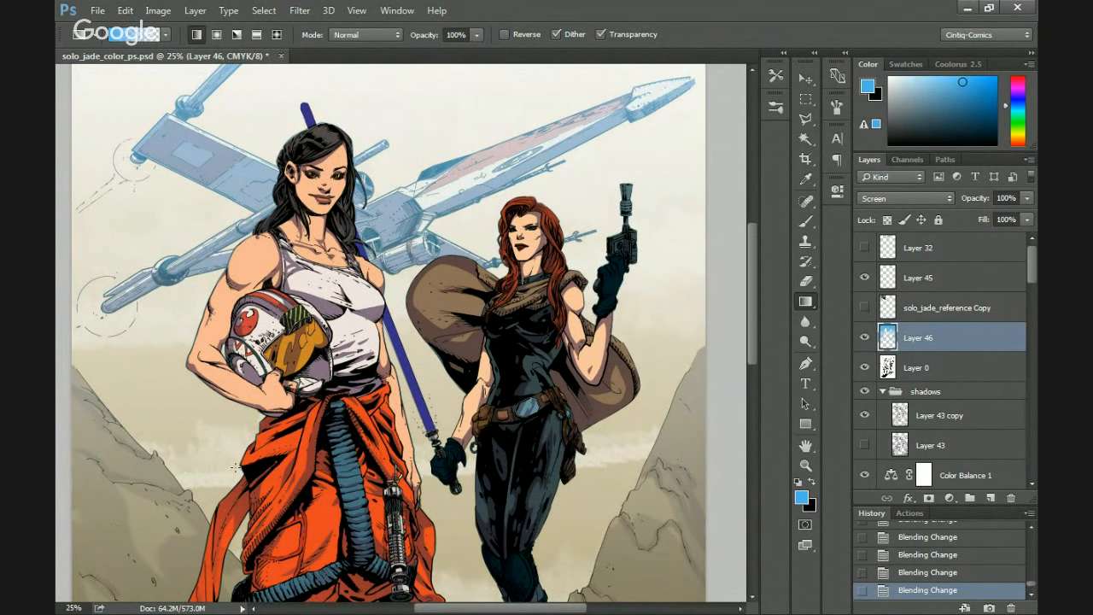
pyautogui.hotkey('ctrl', '+')
pyautogui.hotkey('ctrl', '+')
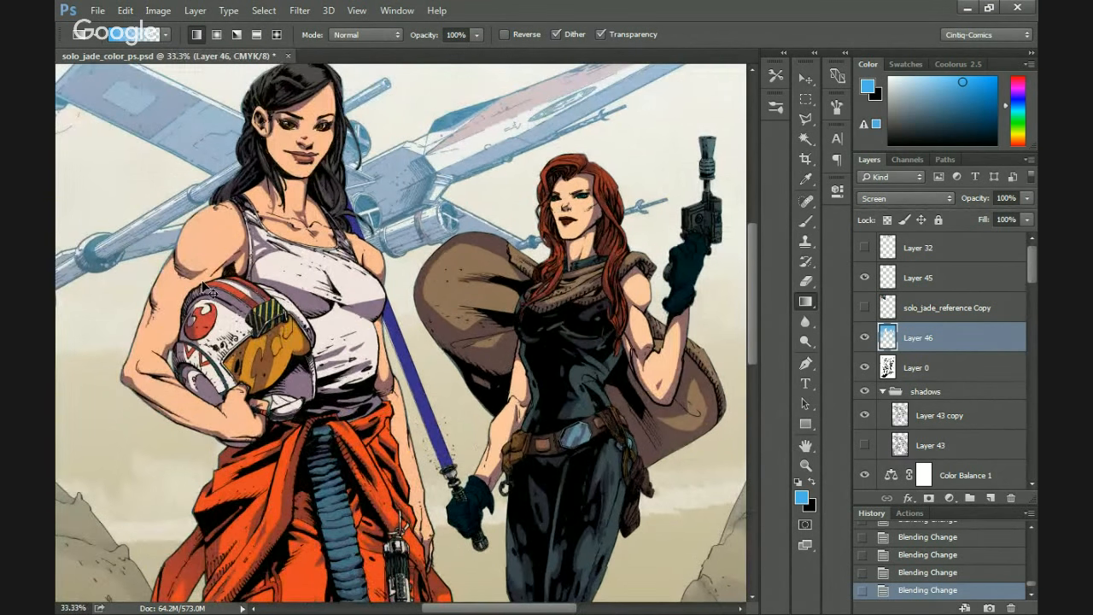
# Examine the blue edge around the dark-haired woman's hair up close, comparing it with Layer 46 hidden and shown.
pyautogui.scroll(3, 290, 242)
pyautogui.hotkey('ctrl', '+')
pyautogui.hotkey('ctrl', '+')
pyautogui.hotkey('ctrl', '+')
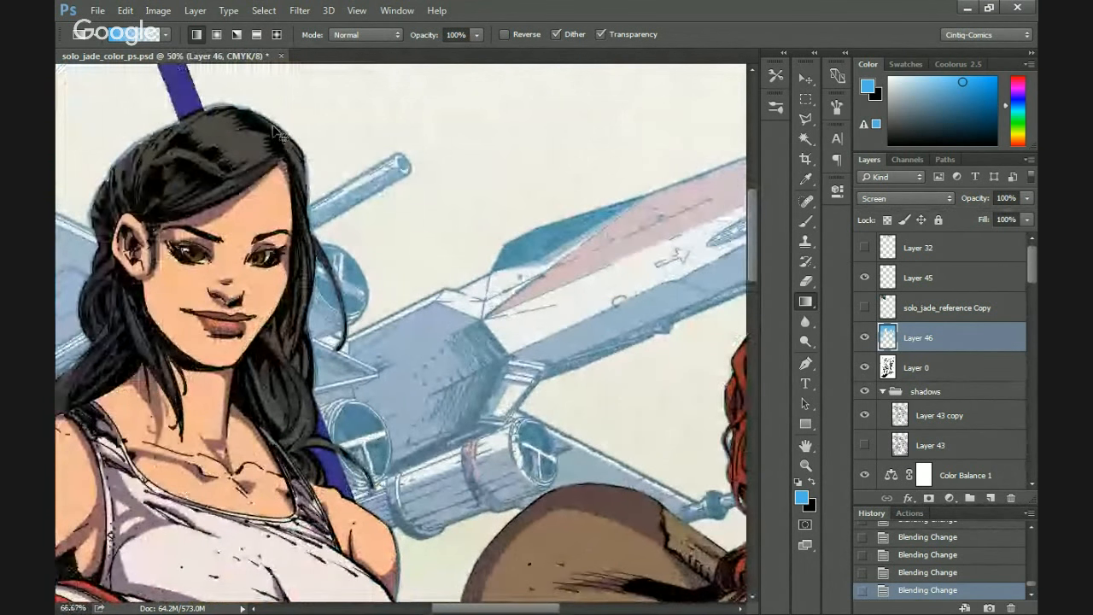
pyautogui.scroll(5, 392, 271)
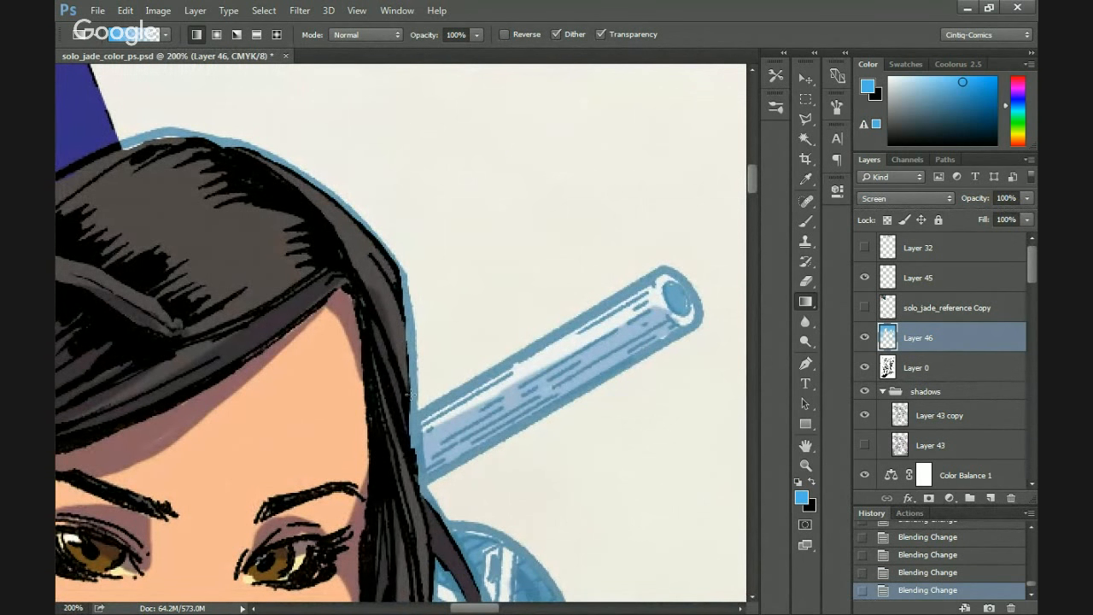
pyautogui.click(864, 337)
pyautogui.click(865, 337)
# Set up the Eraser with the "Pencil: Stumpy Pencil 6pt. Eraser" tool preset.
pyautogui.press('e')
pyautogui.rightClick(654, 188)
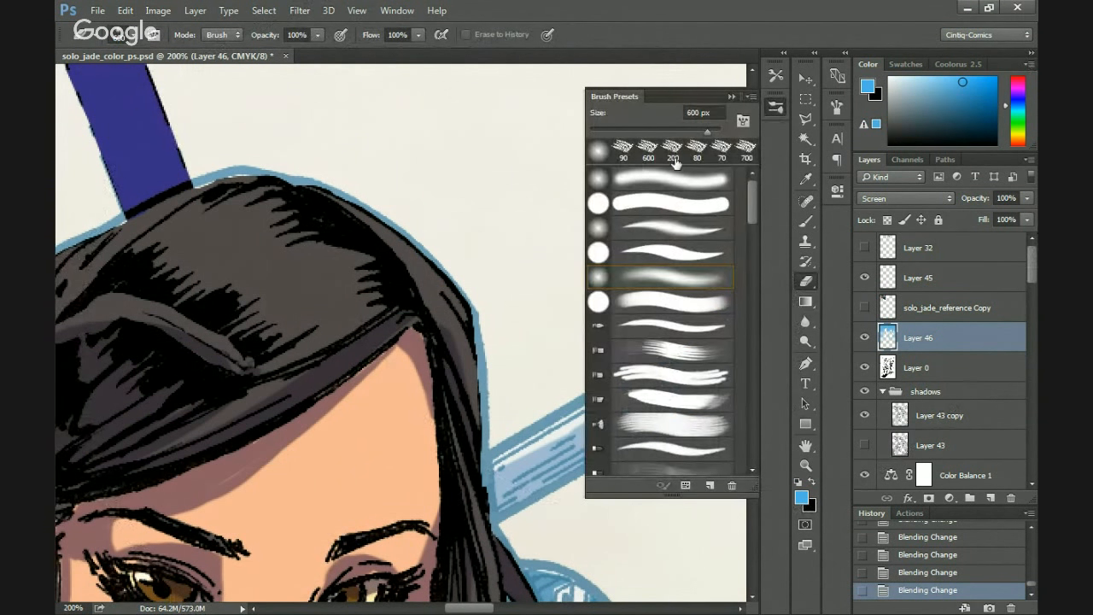
pyautogui.click(775, 105)
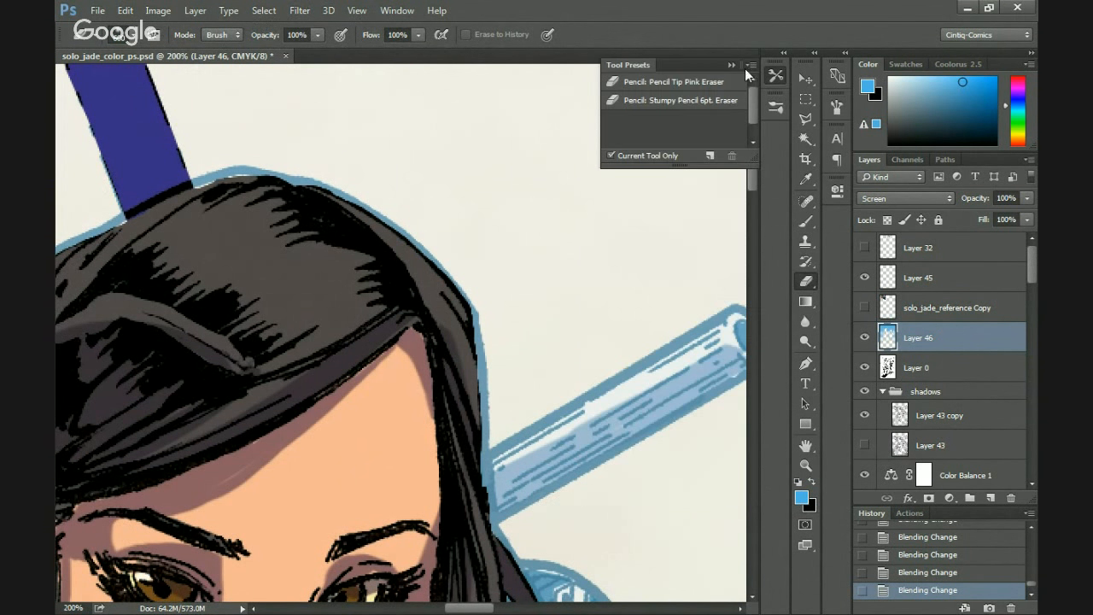
pyautogui.click(632, 100)
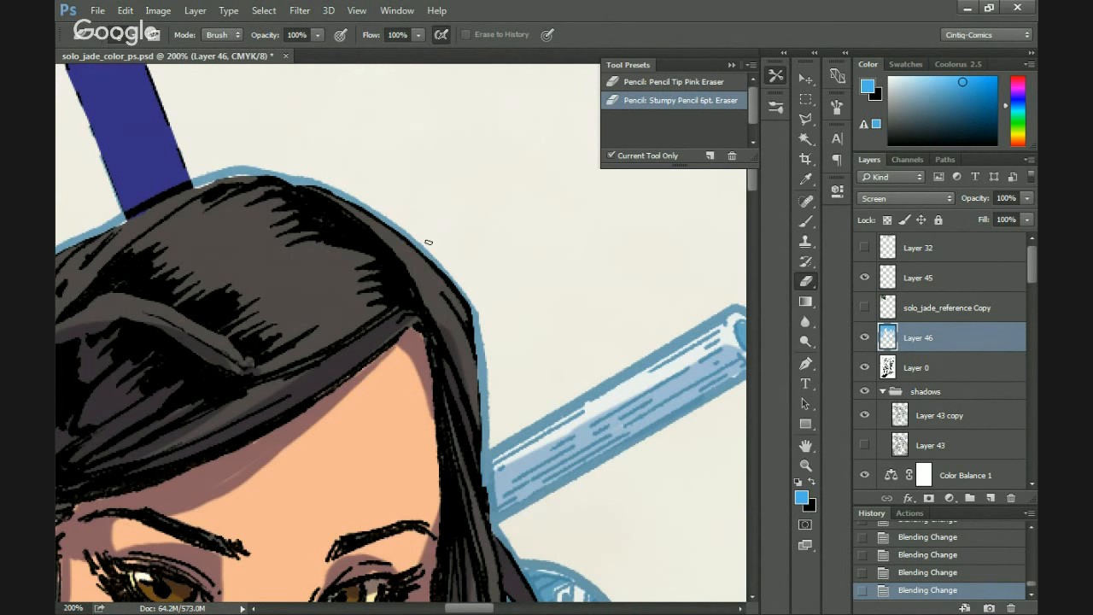
pyautogui.click(776, 76)
# Erase the blue fringe on Layer 46 along the dark-haired woman's hair beside her face and on the loose curved strand.
pyautogui.moveTo(470, 322)
pyautogui.mouseDown()
pyautogui.moveTo(482, 530)
pyautogui.moveTo(485, 461)
pyautogui.mouseUp()
pyautogui.moveTo(484, 509)
pyautogui.mouseDown()
pyautogui.moveTo(481, 444)
pyautogui.moveTo(483, 504)
pyautogui.mouseUp()
pyautogui.moveTo(473, 454); pyautogui.dragTo(438, 304)
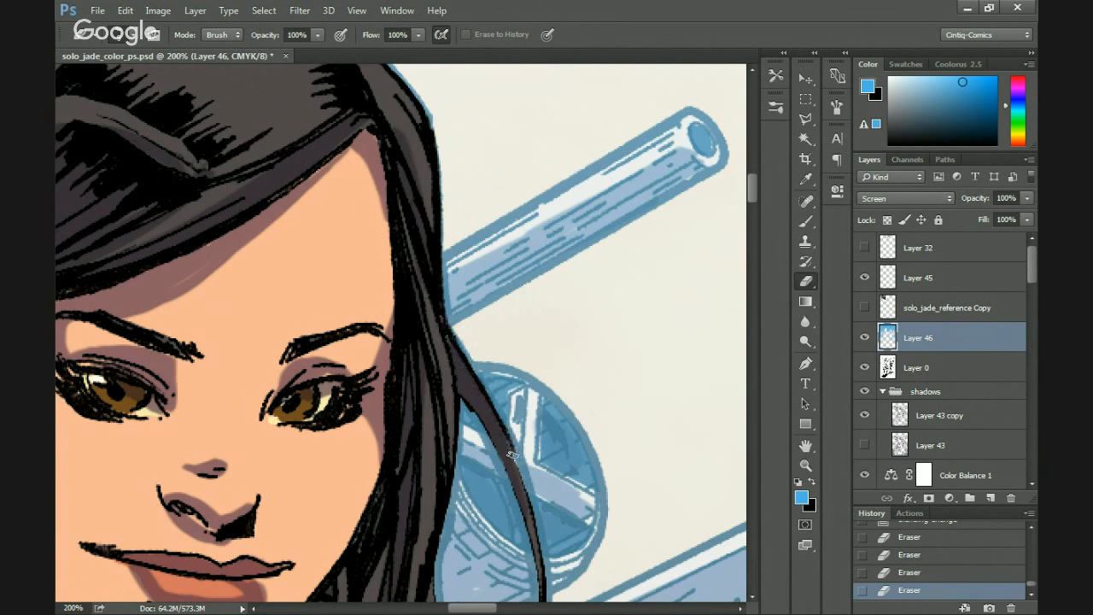
pyautogui.moveTo(508, 446); pyautogui.dragTo(462, 316)
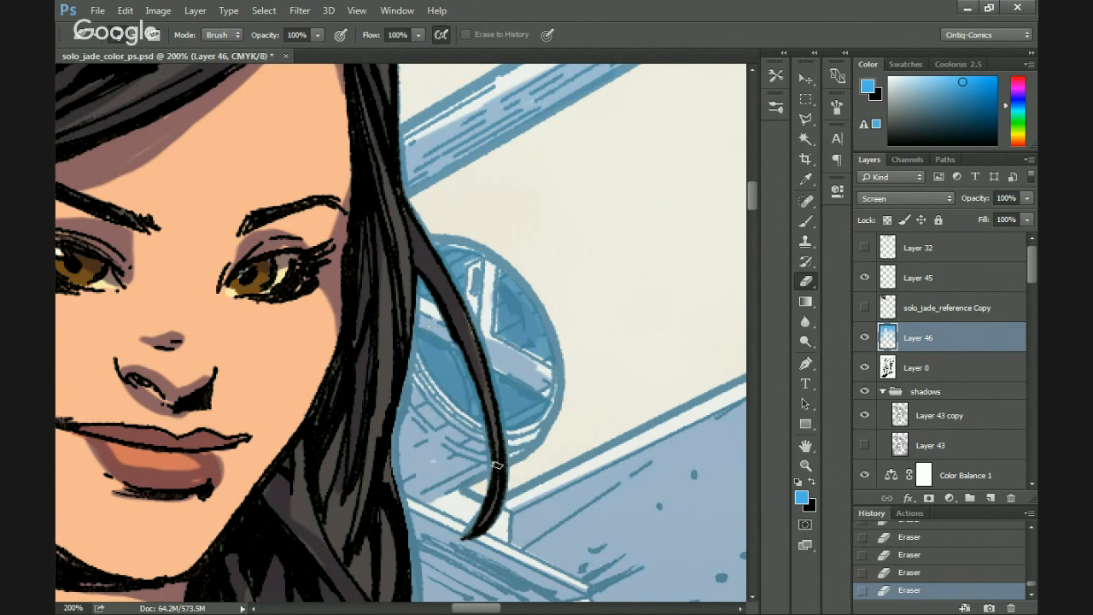
pyautogui.moveTo(431, 328); pyautogui.dragTo(448, 255)
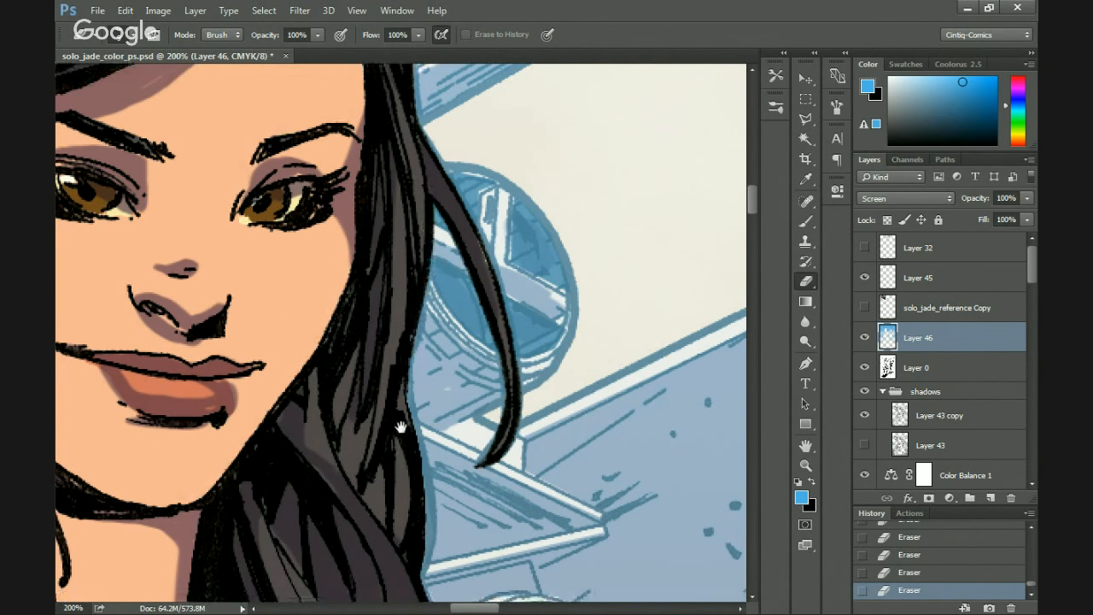
# Erase the blue gradient from the lower hair and the curling strand above her shoulder on Layer 46.
pyautogui.moveTo(401, 426); pyautogui.dragTo(405, 289)
pyautogui.moveTo(415, 451); pyautogui.dragTo(393, 234)
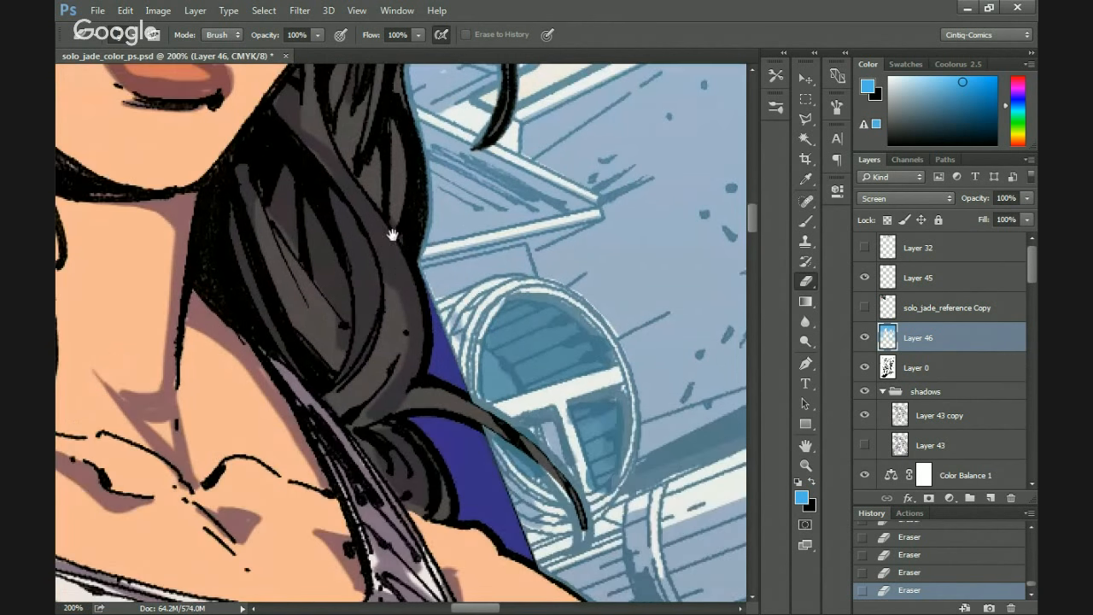
pyautogui.moveTo(444, 381); pyautogui.dragTo(368, 331)
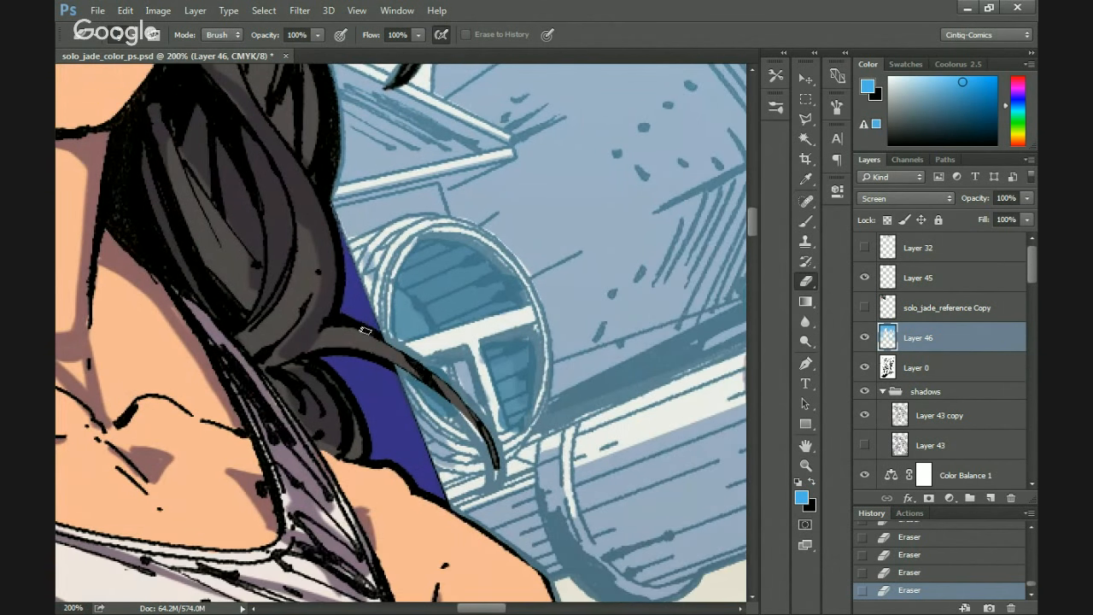
pyautogui.moveTo(489, 488); pyautogui.dragTo(448, 403)
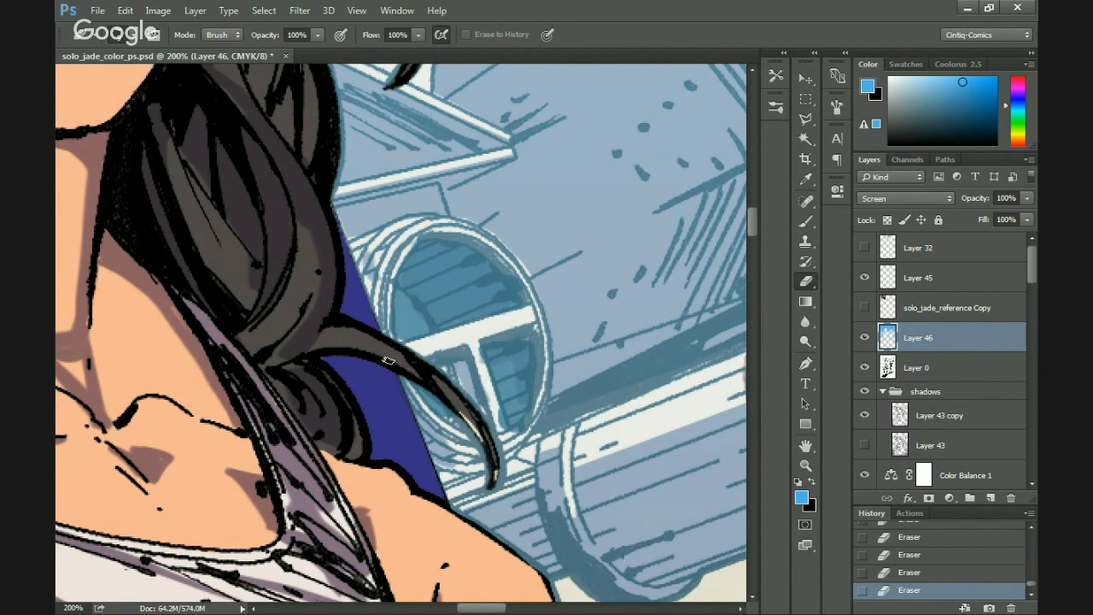
# Erase the blue fringe on Layer 46 around her shoulder, the side of her chest and her upper arm beside the purple blade.
pyautogui.moveTo(406, 531)
pyautogui.mouseDown()
pyautogui.moveTo(286, 158)
pyautogui.moveTo(286, 68)
pyautogui.moveTo(277, 175)
pyautogui.moveTo(382, 241)
pyautogui.moveTo(406, 290)
pyautogui.mouseUp()
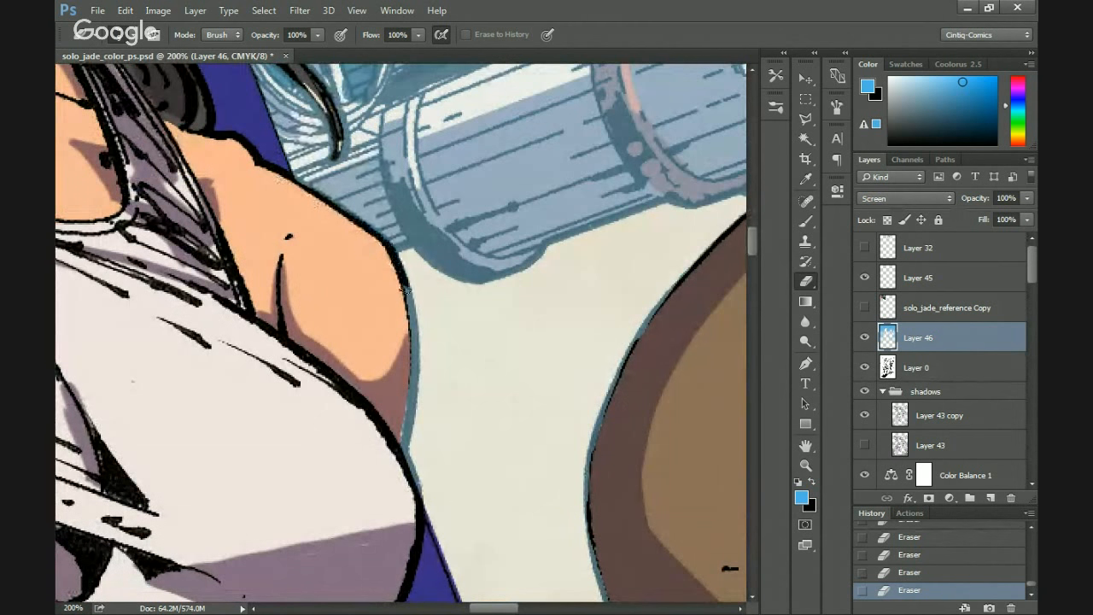
pyautogui.moveTo(410, 348)
pyautogui.mouseDown()
pyautogui.moveTo(403, 404)
pyautogui.moveTo(388, 220)
pyautogui.mouseUp()
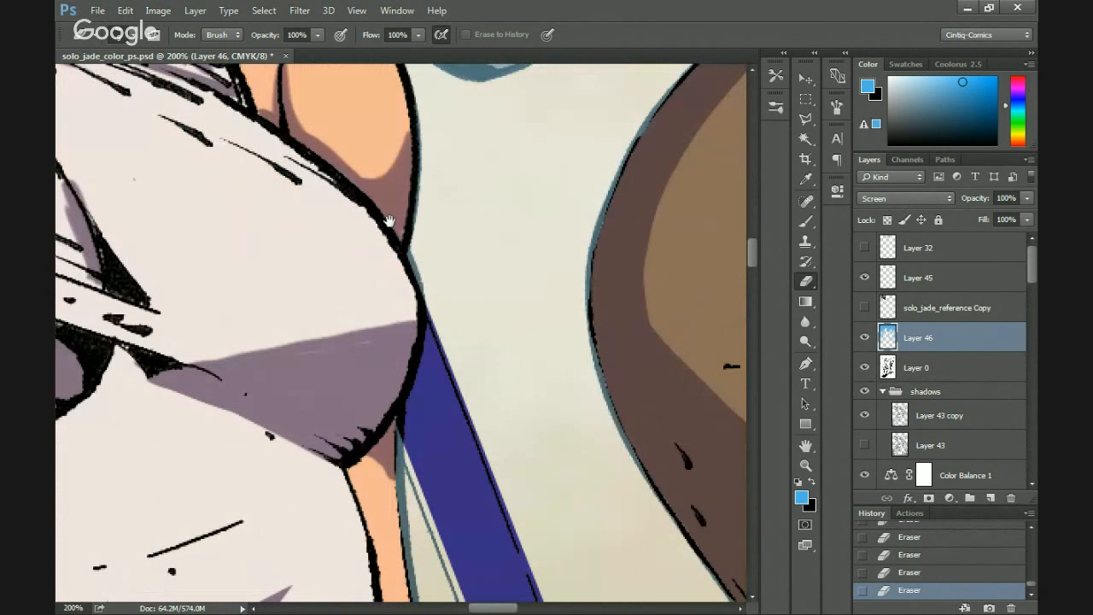
pyautogui.moveTo(411, 352); pyautogui.dragTo(412, 228)
pyautogui.moveTo(408, 287); pyautogui.dragTo(413, 441)
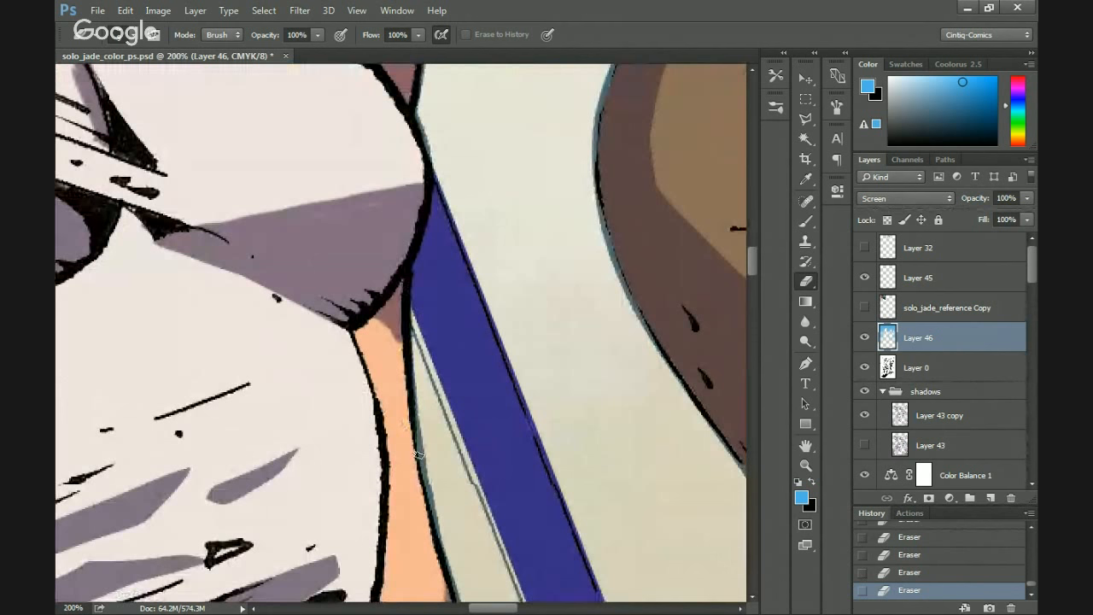
pyautogui.moveTo(402, 354)
pyautogui.mouseDown()
pyautogui.moveTo(397, 180)
pyautogui.moveTo(444, 452)
pyautogui.moveTo(387, 274)
pyautogui.moveTo(446, 398)
pyautogui.moveTo(461, 487)
pyautogui.moveTo(402, 260)
pyautogui.moveTo(454, 491)
pyautogui.mouseUp()
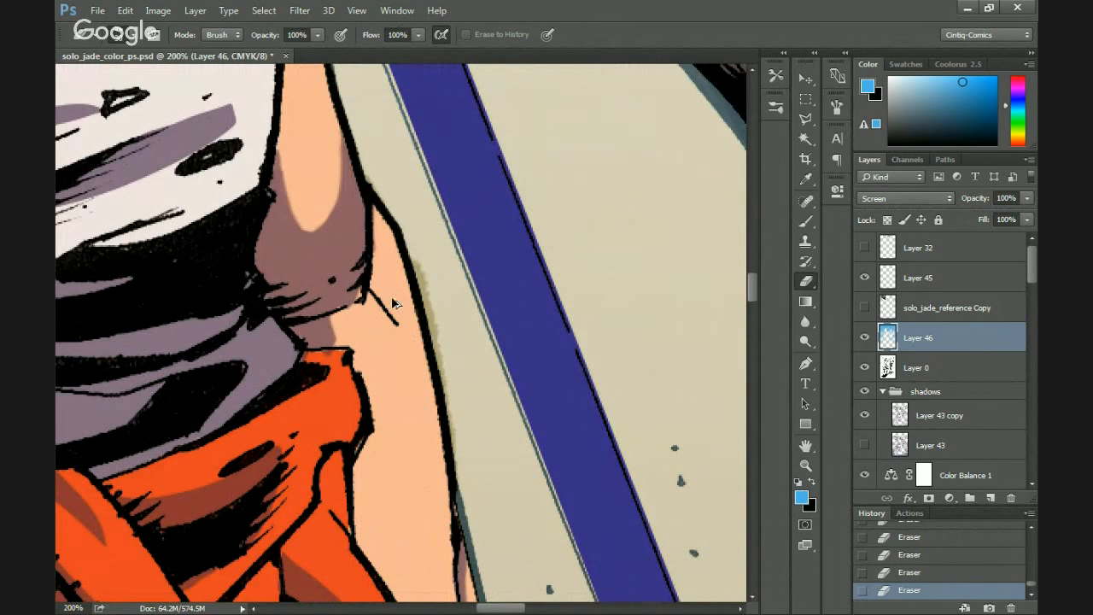
# Undo the overly wide eraser stroke beside her forearm and erase the blue fringe closely along the forearm's outline down to the hand.
pyautogui.hotkey('ctrl', 'z')
pyautogui.moveTo(413, 304); pyautogui.dragTo(427, 359)
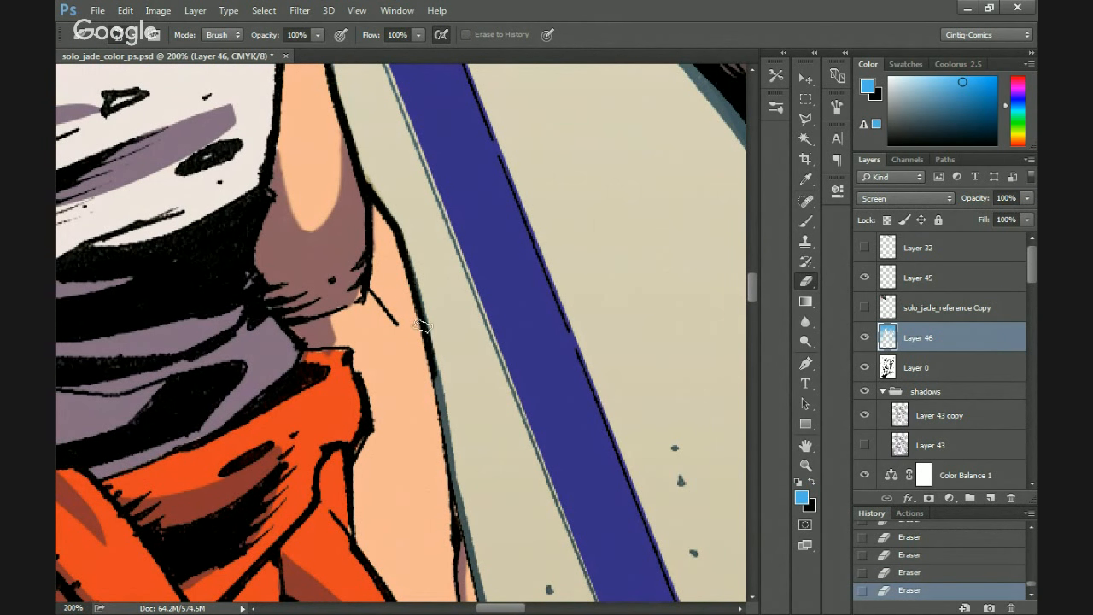
pyautogui.moveTo(441, 505); pyautogui.dragTo(431, 359)
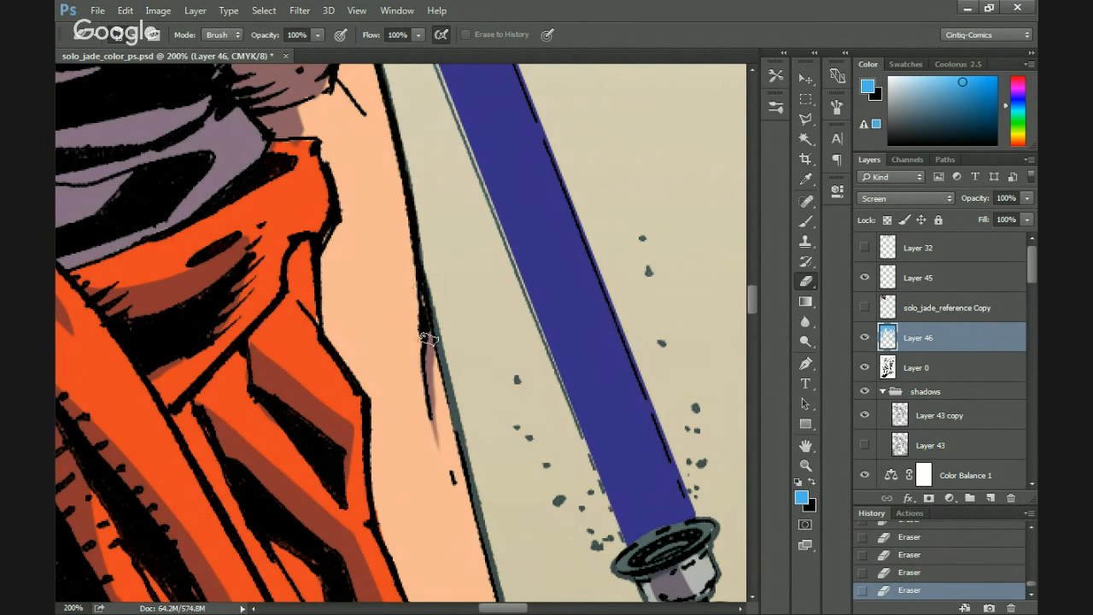
pyautogui.moveTo(470, 500); pyautogui.dragTo(419, 316)
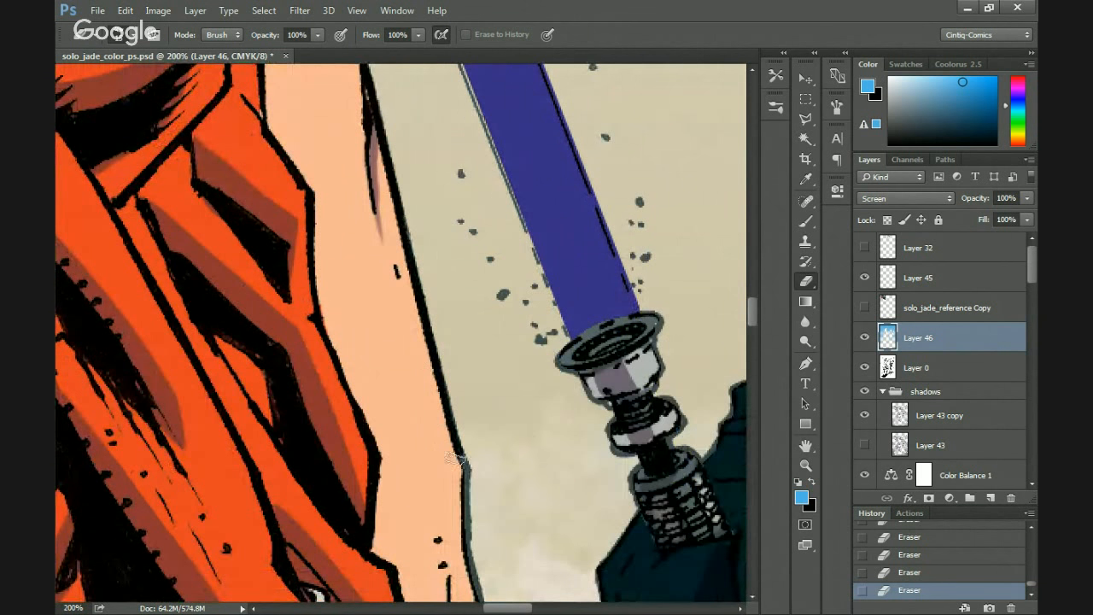
pyautogui.moveTo(452, 524); pyautogui.dragTo(446, 321)
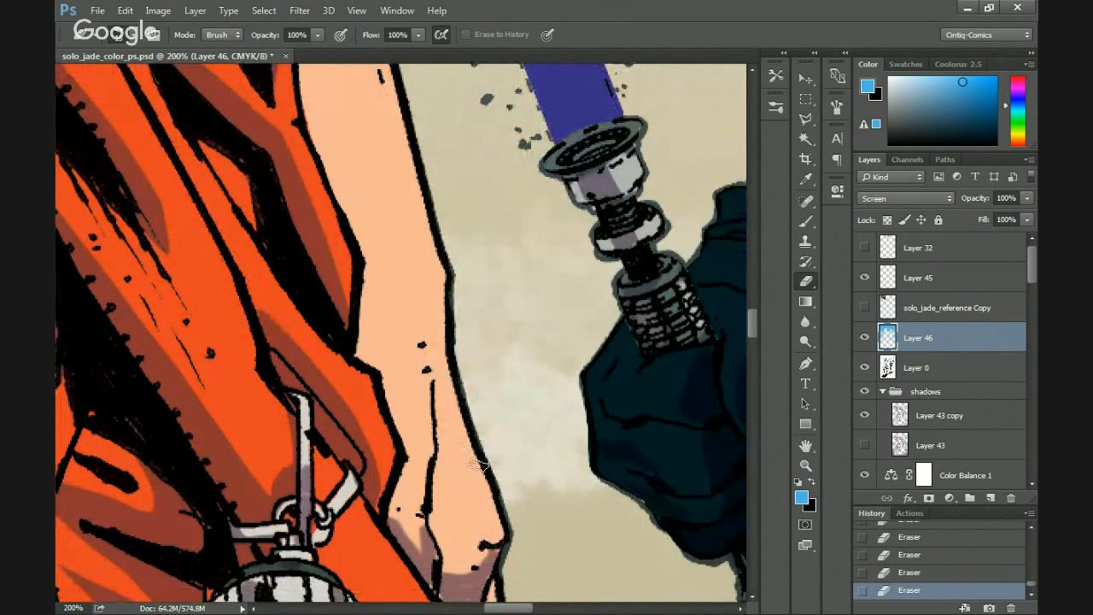
pyautogui.moveTo(487, 522); pyautogui.dragTo(446, 306)
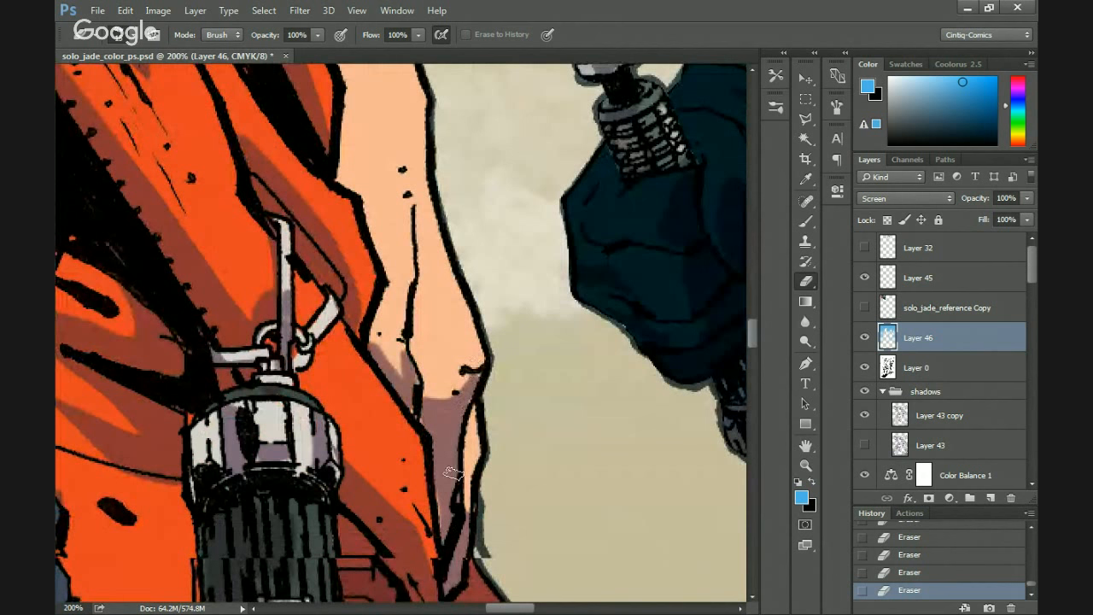
# Erase the blue fringe on Layer 46 from her fingers down the outer edge of the orange jumpsuit.
pyautogui.moveTo(445, 545); pyautogui.dragTo(393, 297)
pyautogui.moveTo(503, 438); pyautogui.dragTo(521, 184)
pyautogui.moveTo(442, 451); pyautogui.dragTo(481, 310)
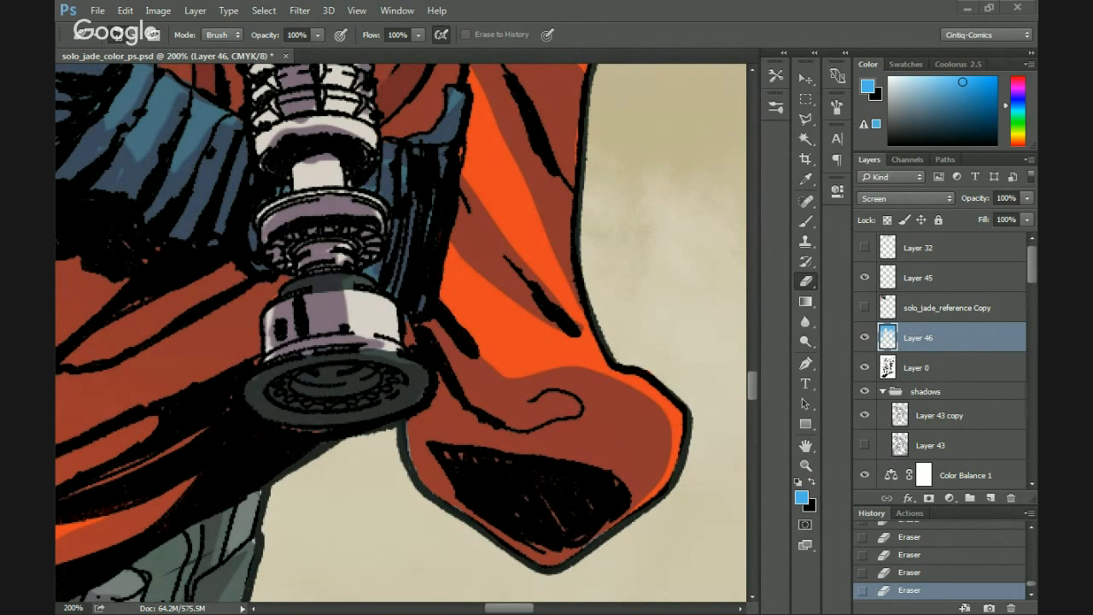
# Erase the blue Layer 46 tint from the outlines of the orange sleeve beside the lightsaber hilt and the boot below it.
pyautogui.moveTo(222, 472); pyautogui.dragTo(457, 252)
pyautogui.moveTo(403, 433); pyautogui.dragTo(512, 183)
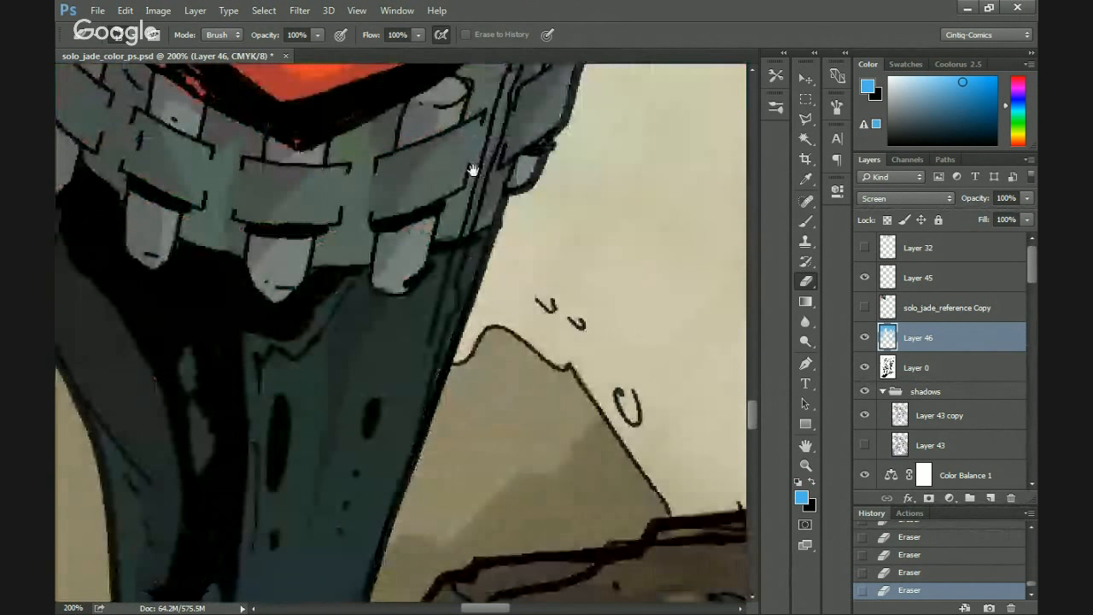
pyautogui.moveTo(291, 372)
pyautogui.mouseDown()
pyautogui.moveTo(298, 224)
pyautogui.moveTo(259, 327)
pyautogui.moveTo(342, 222)
pyautogui.moveTo(332, 239)
pyautogui.moveTo(487, 329)
pyautogui.moveTo(439, 310)
pyautogui.moveTo(436, 298)
pyautogui.mouseUp()
pyautogui.moveTo(461, 153)
pyautogui.mouseDown()
pyautogui.moveTo(427, 385)
pyautogui.moveTo(434, 351)
pyautogui.mouseUp()
pyautogui.moveTo(504, 258); pyautogui.dragTo(458, 450)
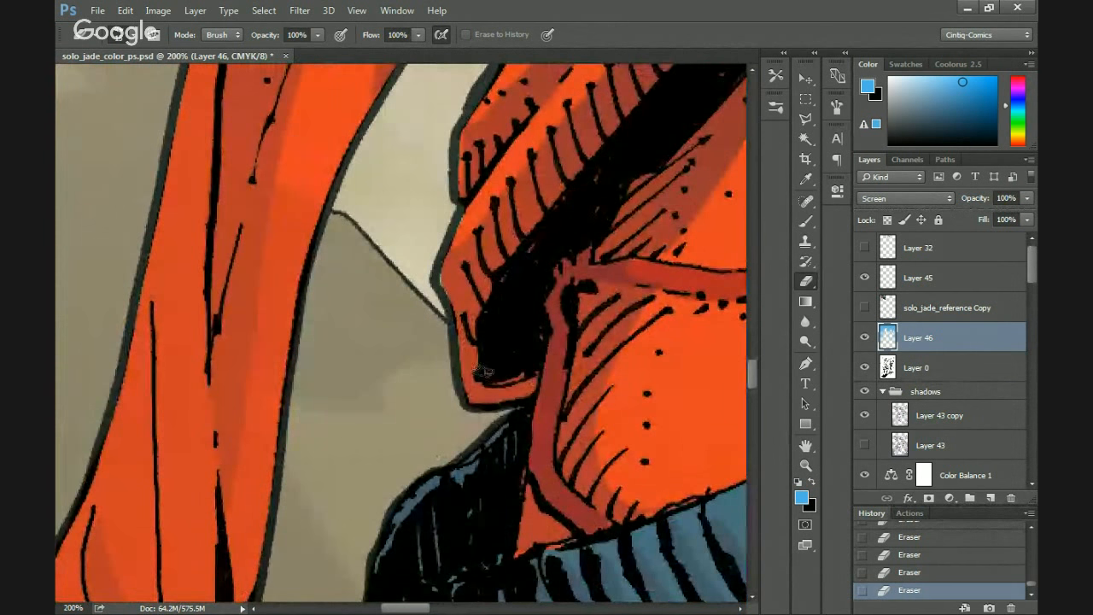
# Erase the Layer 46 tint along the orange trouser leg and the inner edge of the other hanging sleeve.
pyautogui.moveTo(482, 401)
pyautogui.mouseDown()
pyautogui.moveTo(444, 286)
pyautogui.moveTo(449, 205)
pyautogui.mouseUp()
pyautogui.moveTo(462, 133)
pyautogui.mouseDown()
pyautogui.moveTo(427, 322)
pyautogui.moveTo(471, 236)
pyautogui.moveTo(489, 79)
pyautogui.moveTo(479, 128)
pyautogui.mouseUp()
pyautogui.moveTo(477, 75); pyautogui.dragTo(498, 229)
pyautogui.moveTo(495, 229)
pyautogui.mouseDown()
pyautogui.moveTo(319, 495)
pyautogui.moveTo(456, 226)
pyautogui.mouseUp()
pyautogui.moveTo(504, 167)
pyautogui.mouseDown()
pyautogui.moveTo(465, 235)
pyautogui.moveTo(410, 430)
pyautogui.moveTo(420, 340)
pyautogui.moveTo(470, 175)
pyautogui.mouseUp()
pyautogui.moveTo(470, 175)
pyautogui.mouseDown()
pyautogui.moveTo(410, 542)
pyautogui.moveTo(510, 235)
pyautogui.moveTo(476, 362)
pyautogui.moveTo(471, 459)
pyautogui.moveTo(423, 568)
pyautogui.mouseUp()
pyautogui.moveTo(367, 470); pyautogui.dragTo(455, 276)
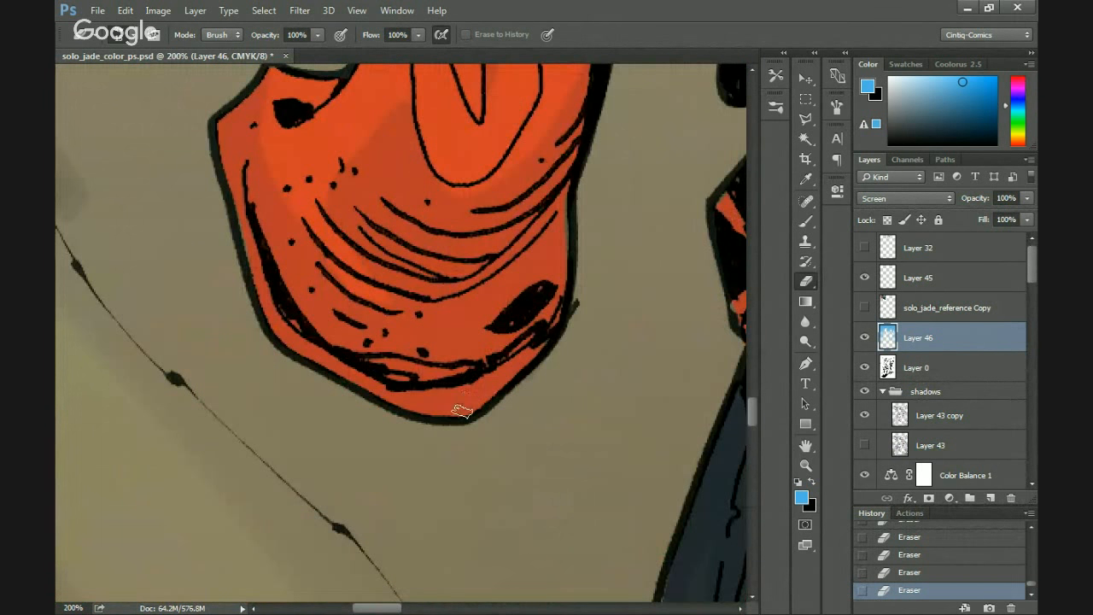
# Clean the Layer 46 tint off the hanging sleeve's cuff and outer outline, up to its bend near the rocks.
pyautogui.moveTo(288, 339)
pyautogui.mouseDown()
pyautogui.moveTo(224, 150)
pyautogui.moveTo(324, 452)
pyautogui.moveTo(340, 382)
pyautogui.moveTo(453, 333)
pyautogui.moveTo(566, 107)
pyautogui.mouseUp()
pyautogui.moveTo(534, 192)
pyautogui.mouseDown()
pyautogui.moveTo(401, 579)
pyautogui.moveTo(485, 280)
pyautogui.mouseUp()
pyautogui.moveTo(501, 200); pyautogui.dragTo(454, 551)
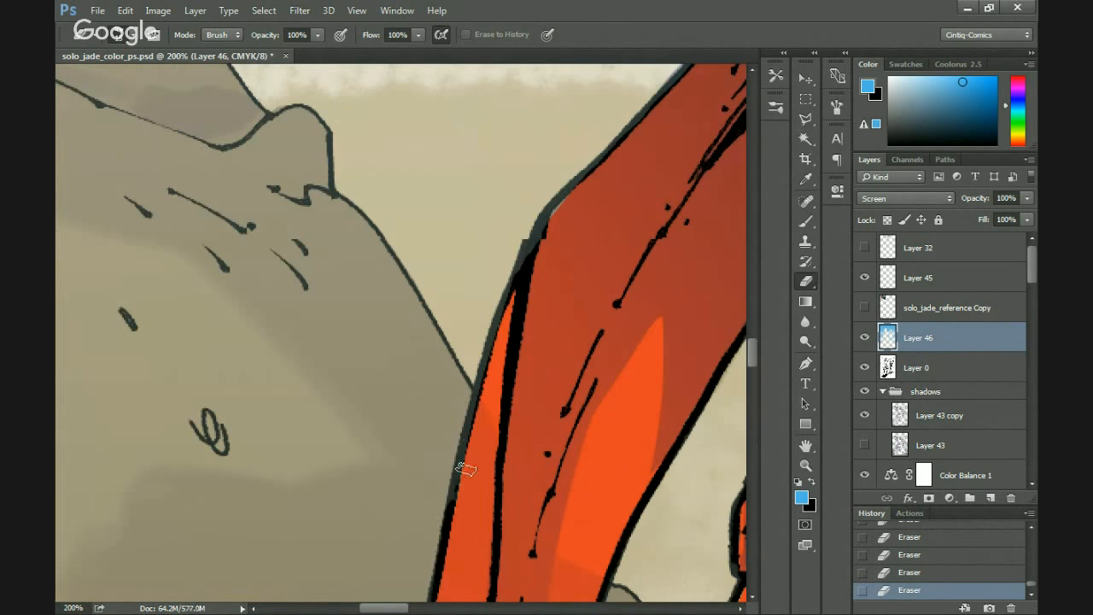
pyautogui.moveTo(461, 478)
pyautogui.mouseDown()
pyautogui.moveTo(507, 299)
pyautogui.moveTo(547, 228)
pyautogui.mouseUp()
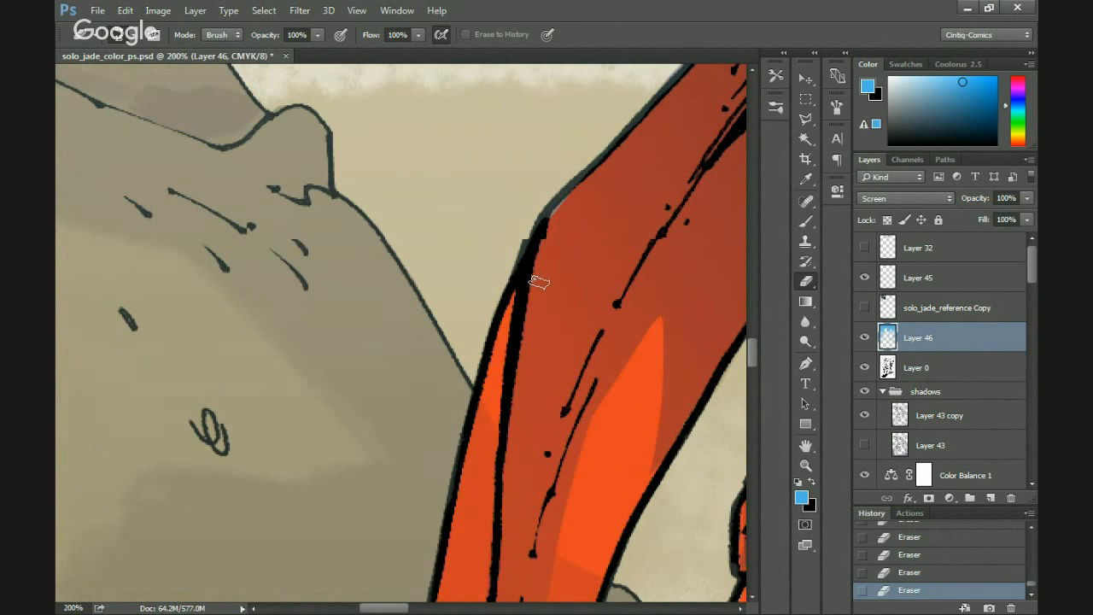
pyautogui.moveTo(539, 281); pyautogui.dragTo(450, 329)
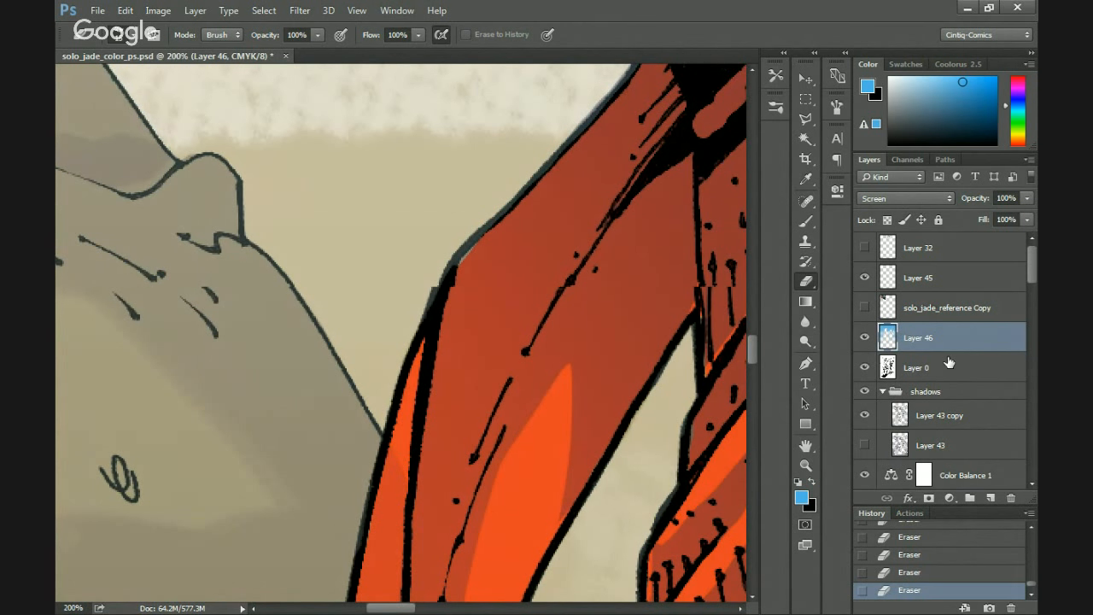
# Compare the overall artwork with and without the Color Balance 1 adjustment, leaving the adjustment visible.
pyautogui.hotkey('ctrl', '-')
pyautogui.hotkey('ctrl', '-')
pyautogui.hotkey('ctrl', '-')
pyautogui.hotkey('ctrl', '-')
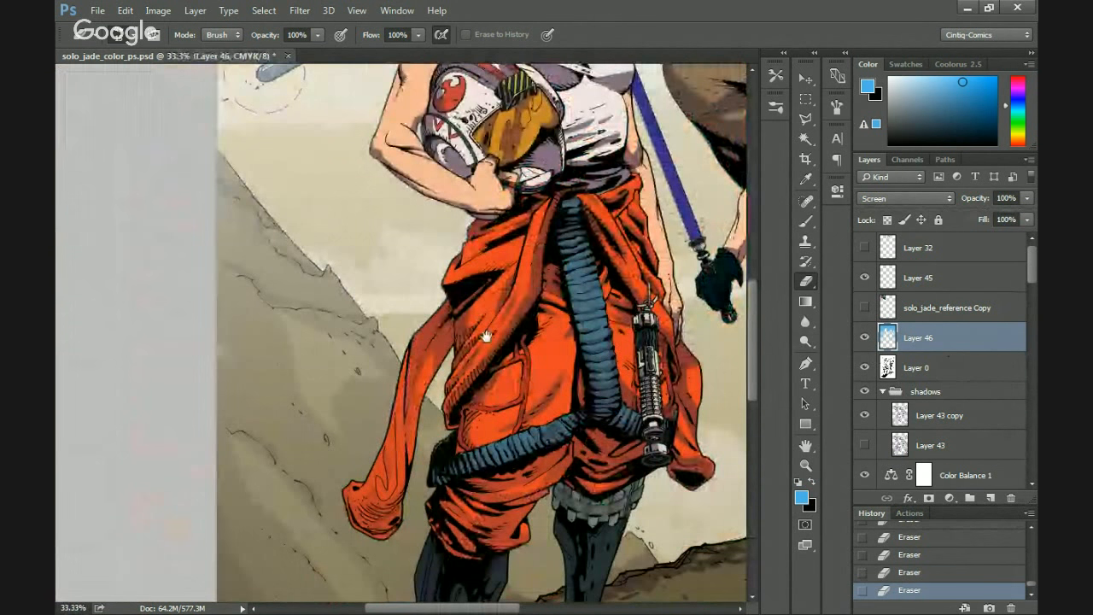
pyautogui.moveTo(485, 335); pyautogui.dragTo(315, 583)
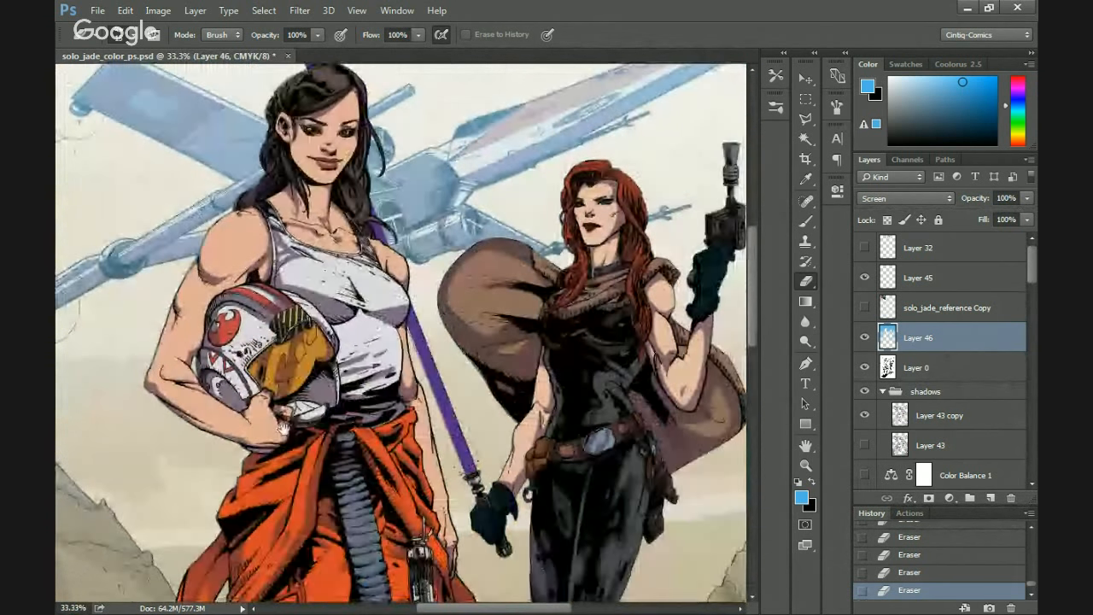
pyautogui.hotkey('ctrl', '+')
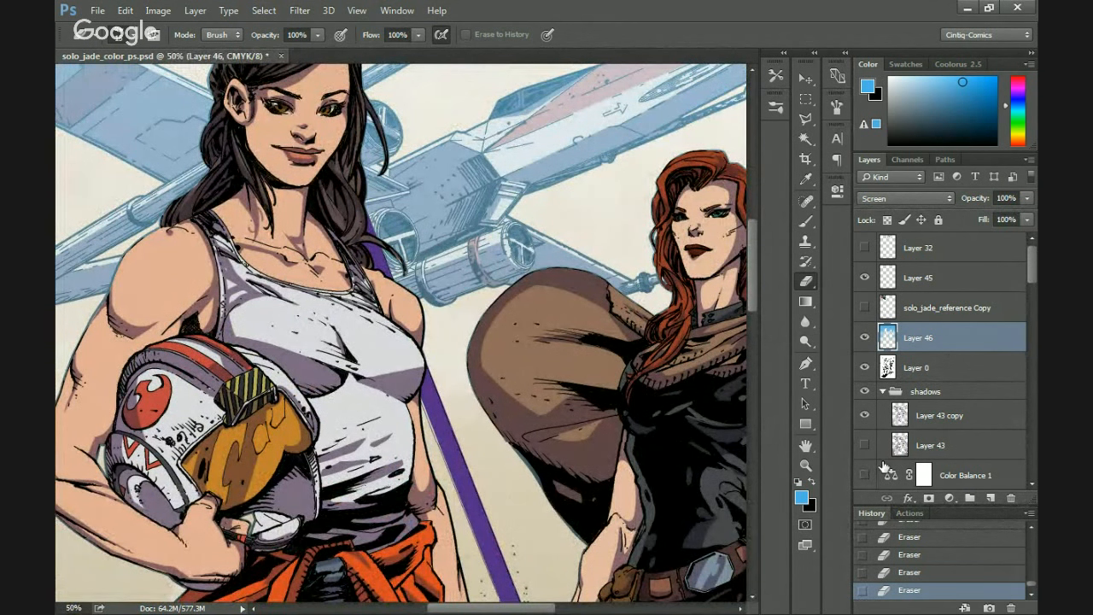
pyautogui.click(865, 475)
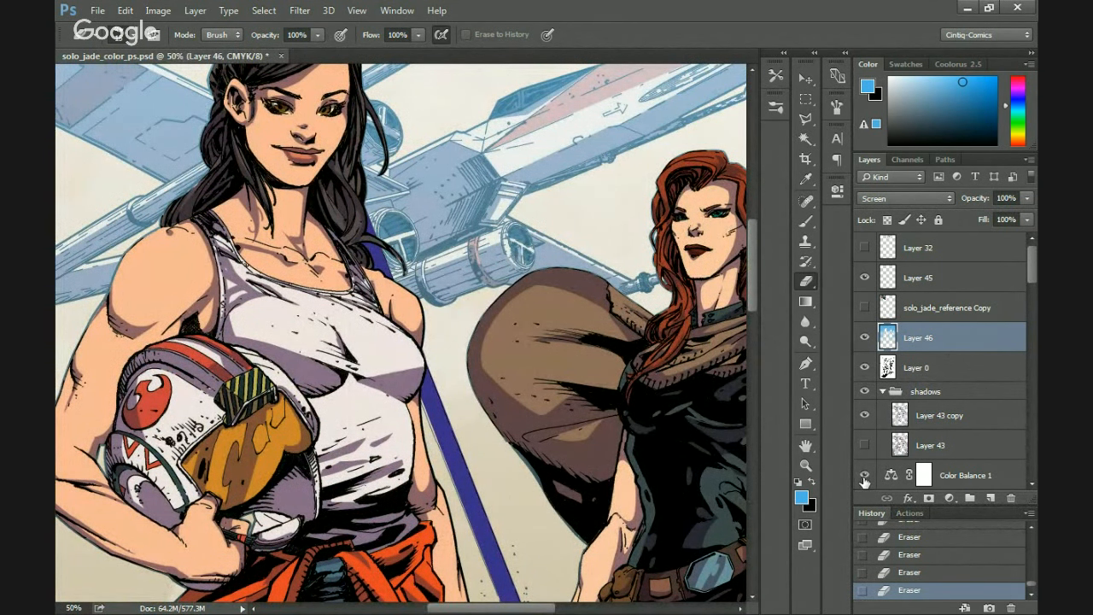
pyautogui.click(865, 475)
pyautogui.click(864, 475)
pyautogui.click(865, 475)
pyautogui.click(864, 476)
# Erase the Layer 46 tint along the orange suit's outer waist folds up to the forearm.
pyautogui.scroll(-10, 410, 226)
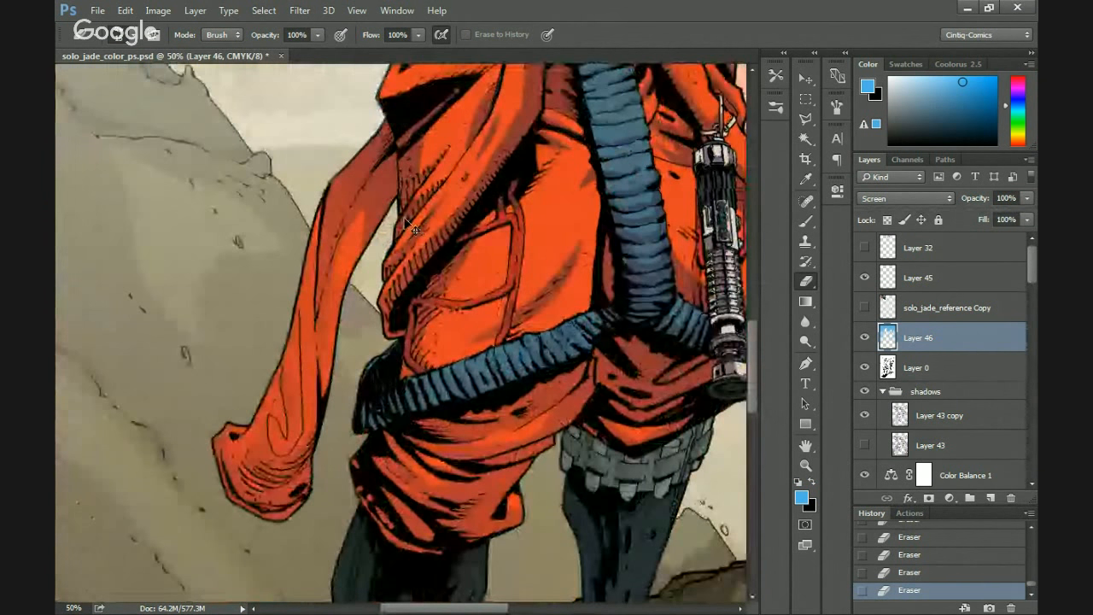
pyautogui.hotkey('ctrl', '+')
pyautogui.moveTo(408, 223)
pyautogui.mouseDown()
pyautogui.moveTo(366, 453)
pyautogui.moveTo(391, 521)
pyautogui.moveTo(382, 543)
pyautogui.mouseUp()
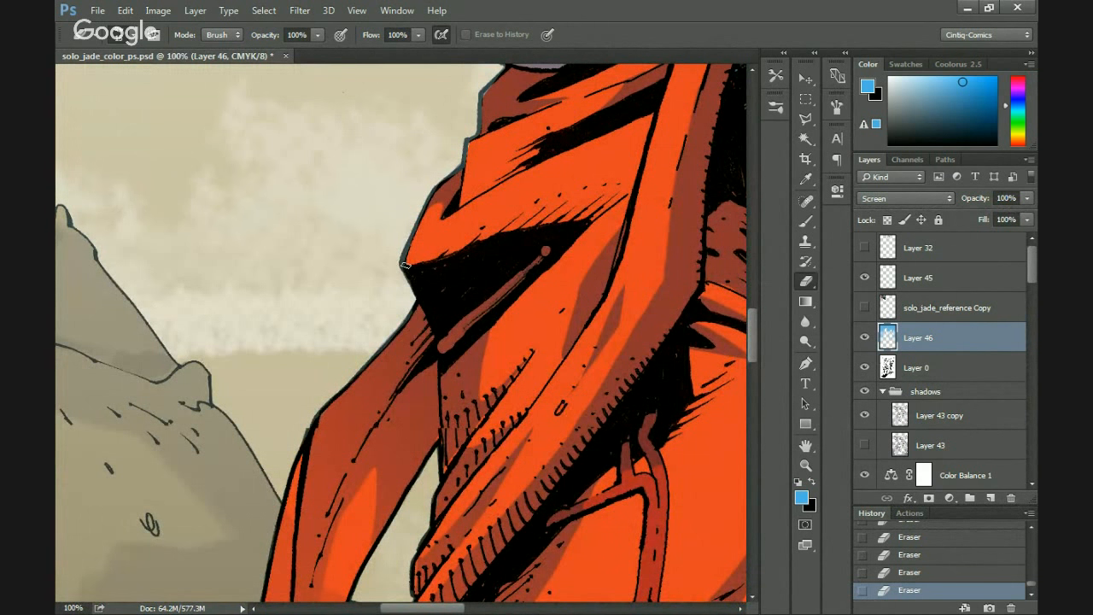
pyautogui.moveTo(413, 242); pyautogui.dragTo(399, 299)
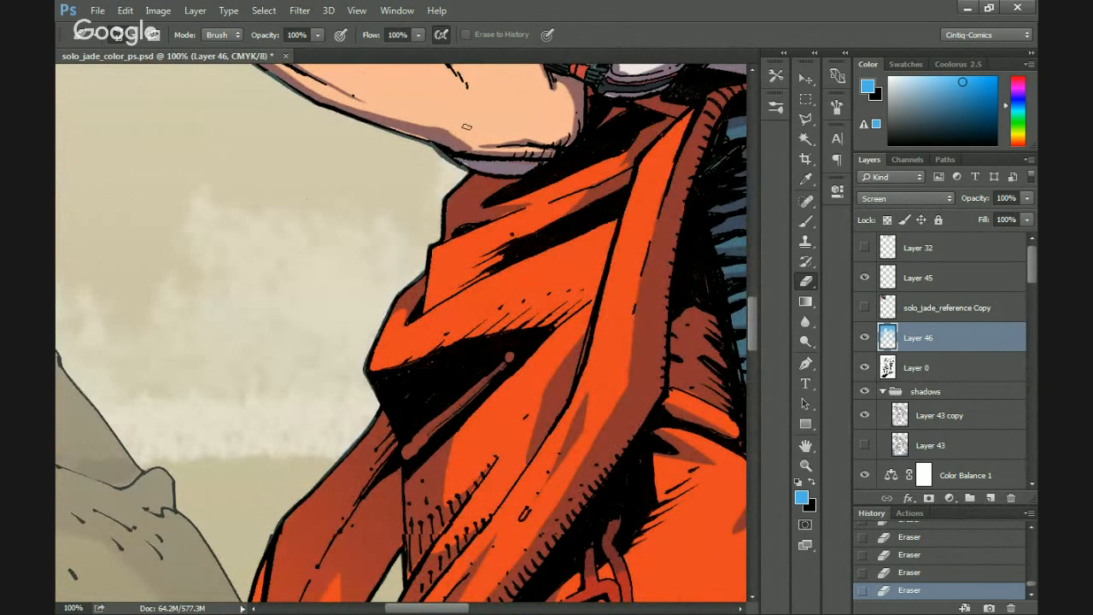
pyautogui.hotkey('ctrl', '+')
pyautogui.moveTo(439, 175); pyautogui.dragTo(377, 490)
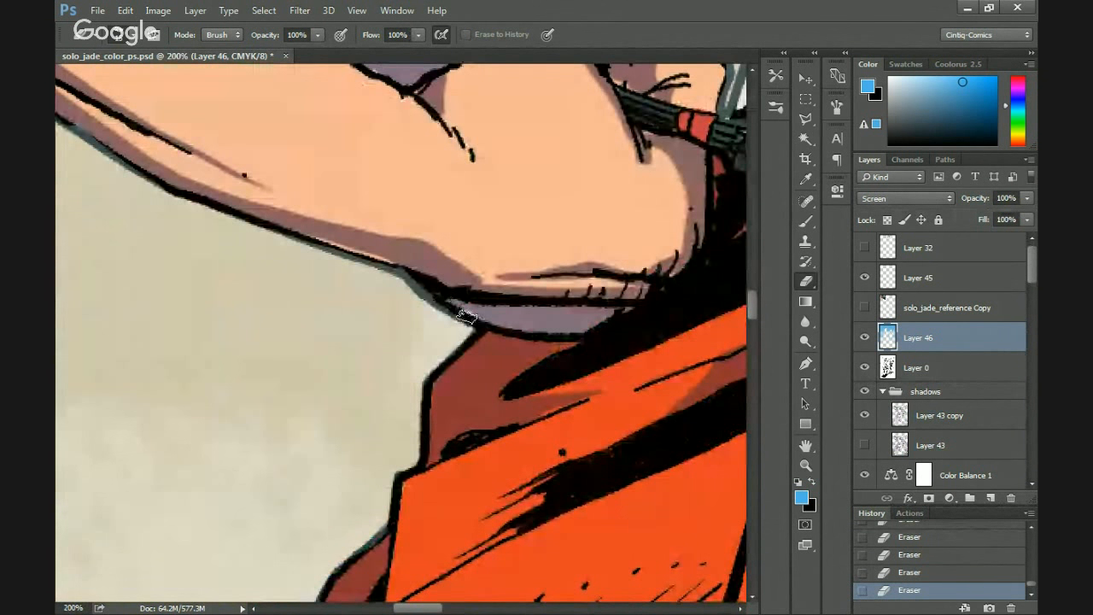
# Erase the Layer 46 tint along the outlines of the forearm, elbow and upper arm, and around the gap beside the helmet.
pyautogui.moveTo(410, 273); pyautogui.dragTo(496, 401)
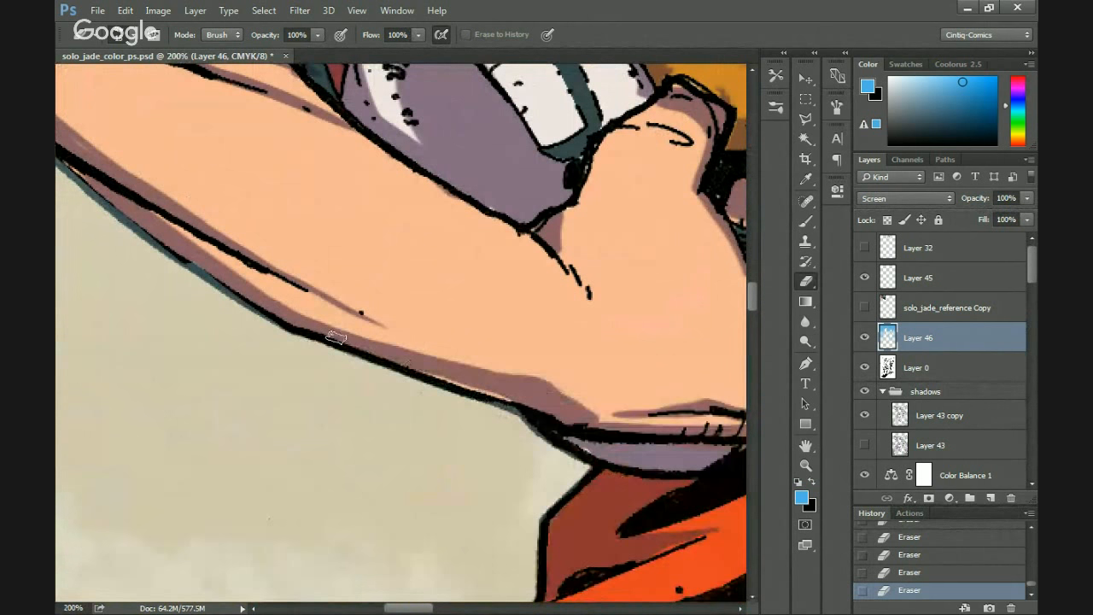
pyautogui.moveTo(286, 323); pyautogui.dragTo(459, 438)
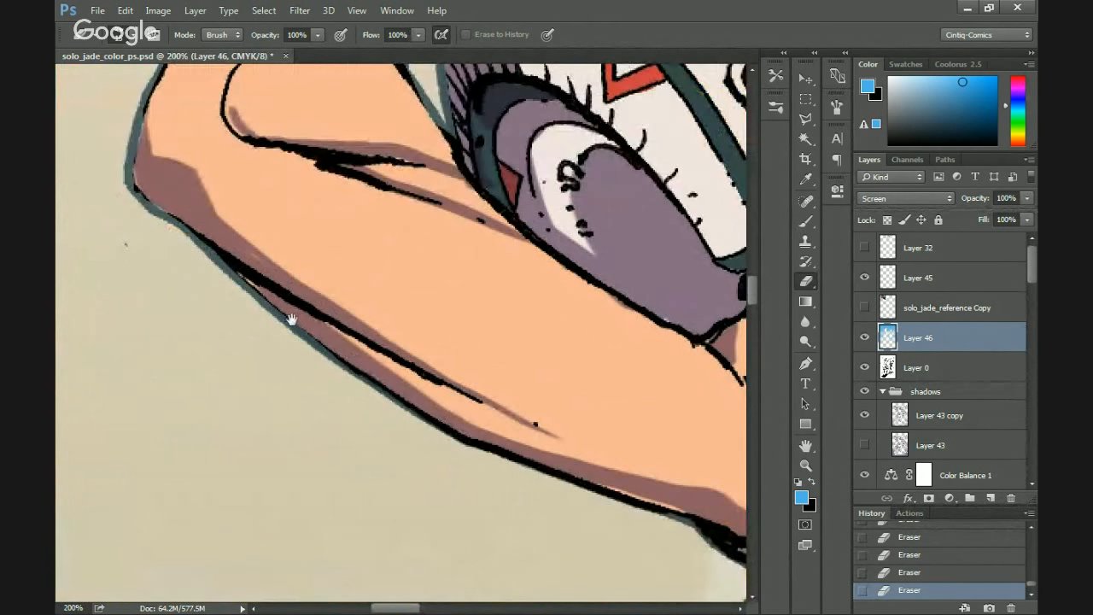
pyautogui.moveTo(292, 319); pyautogui.dragTo(498, 469)
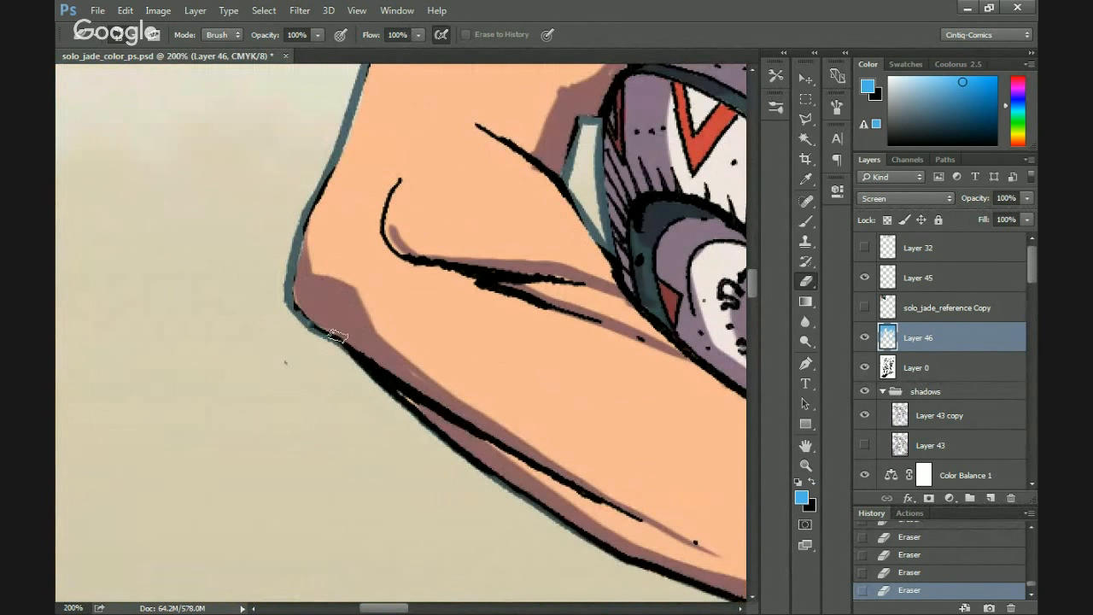
pyautogui.moveTo(332, 356); pyautogui.dragTo(438, 462)
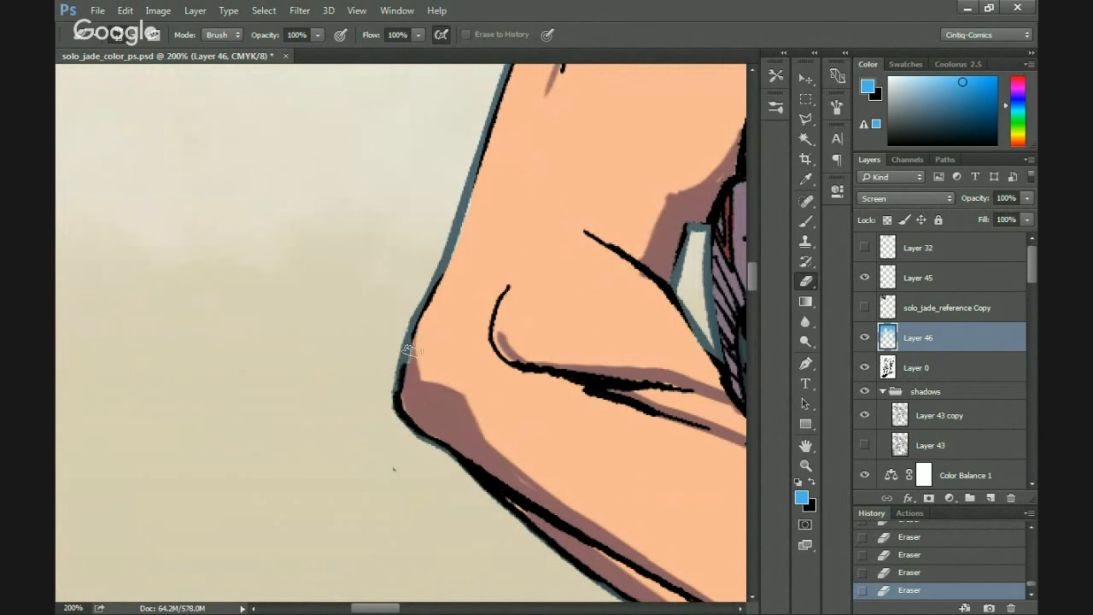
pyautogui.moveTo(427, 310); pyautogui.dragTo(425, 363)
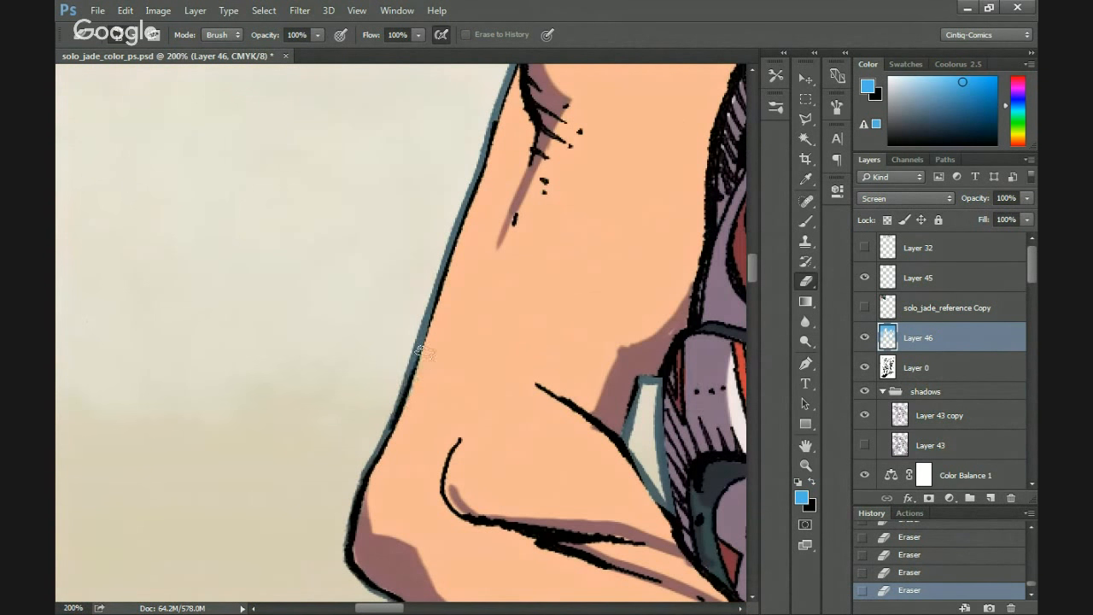
pyautogui.moveTo(513, 101); pyautogui.dragTo(451, 300)
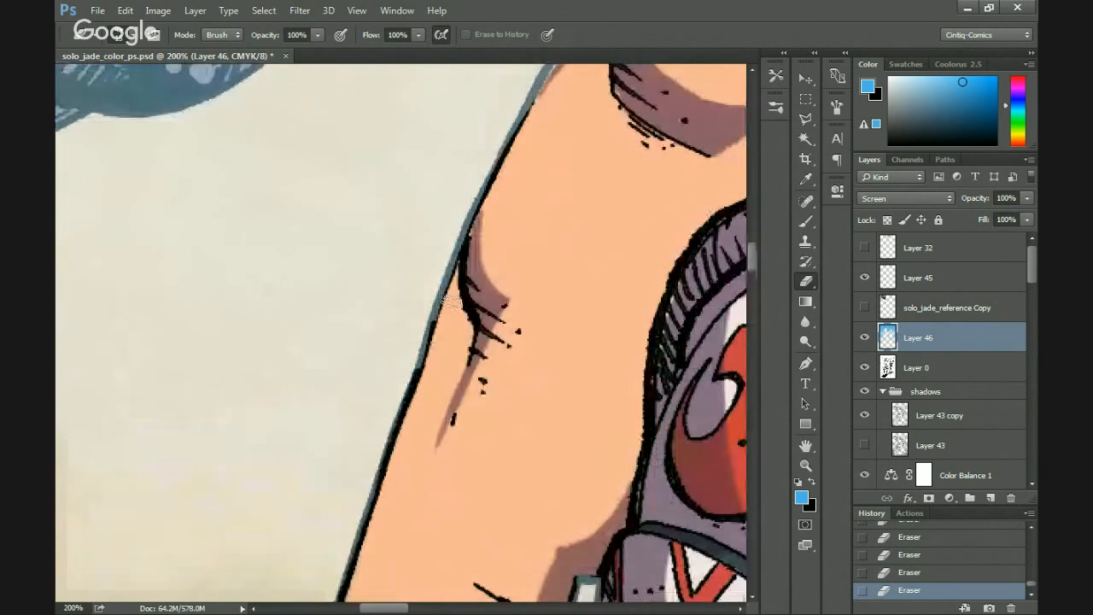
pyautogui.moveTo(586, 580)
pyautogui.mouseDown()
pyautogui.moveTo(552, 325)
pyautogui.moveTo(531, 342)
pyautogui.mouseUp()
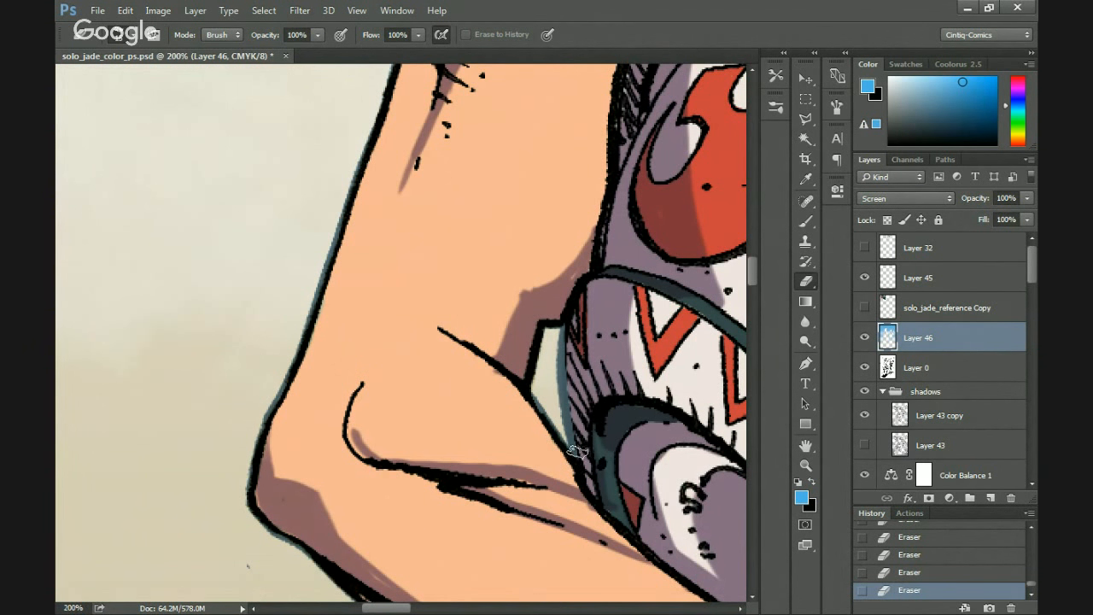
pyautogui.moveTo(706, 596); pyautogui.dragTo(396, 413)
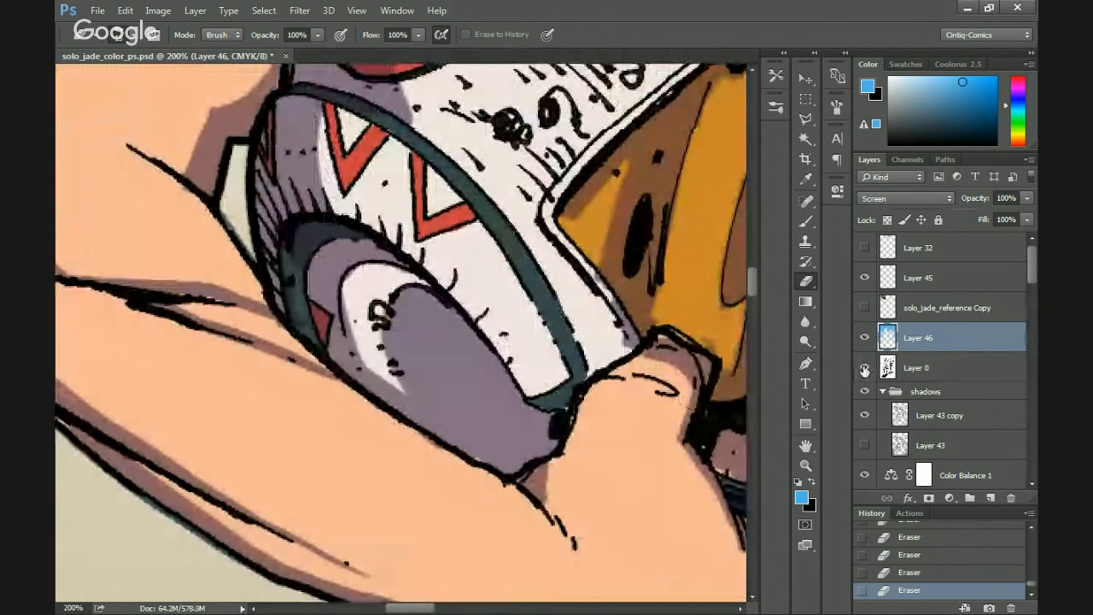
# Review the Color Balance 1 adjustment's settings for midtones, shadows and highlights.
pyautogui.hotkey('shift', 'alt', 'n')
pyautogui.doubleClick(890, 475)
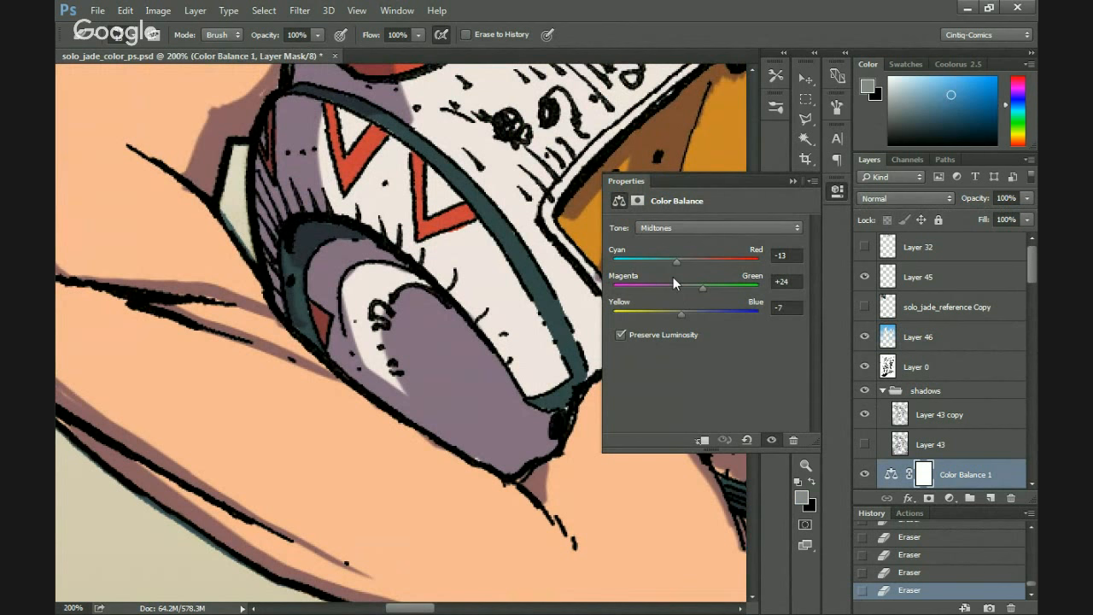
pyautogui.click(674, 228)
pyautogui.click(649, 239)
pyautogui.click(670, 227)
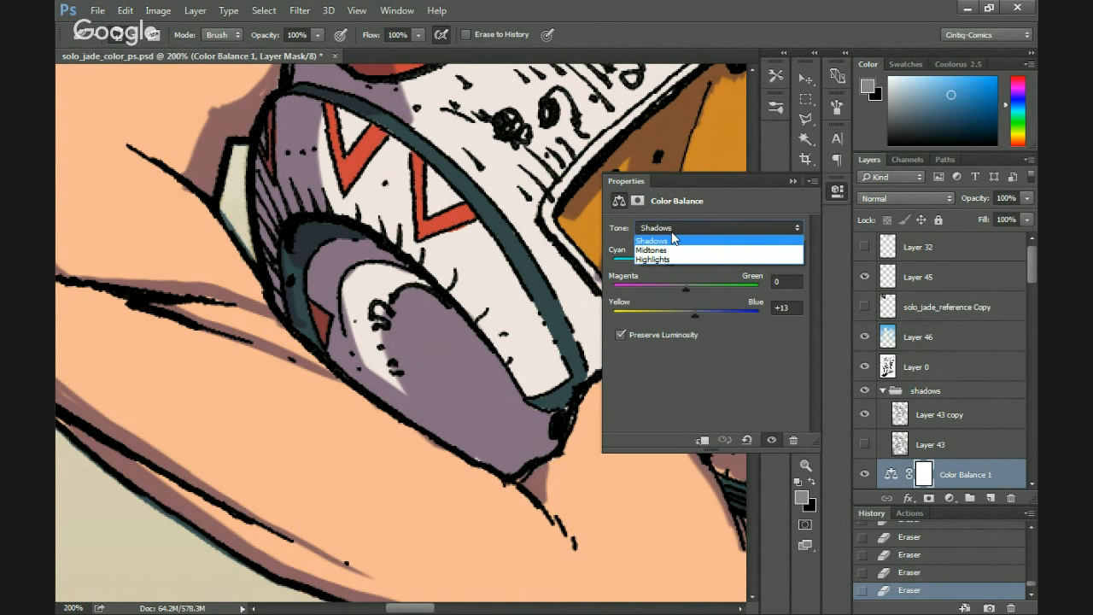
pyautogui.click(653, 258)
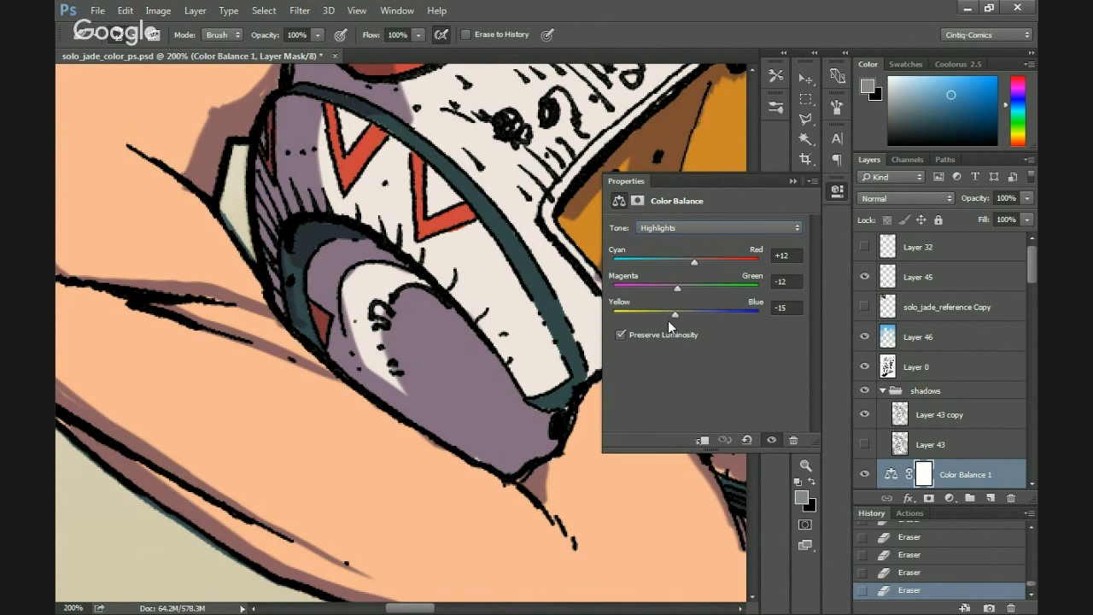
pyautogui.click(836, 188)
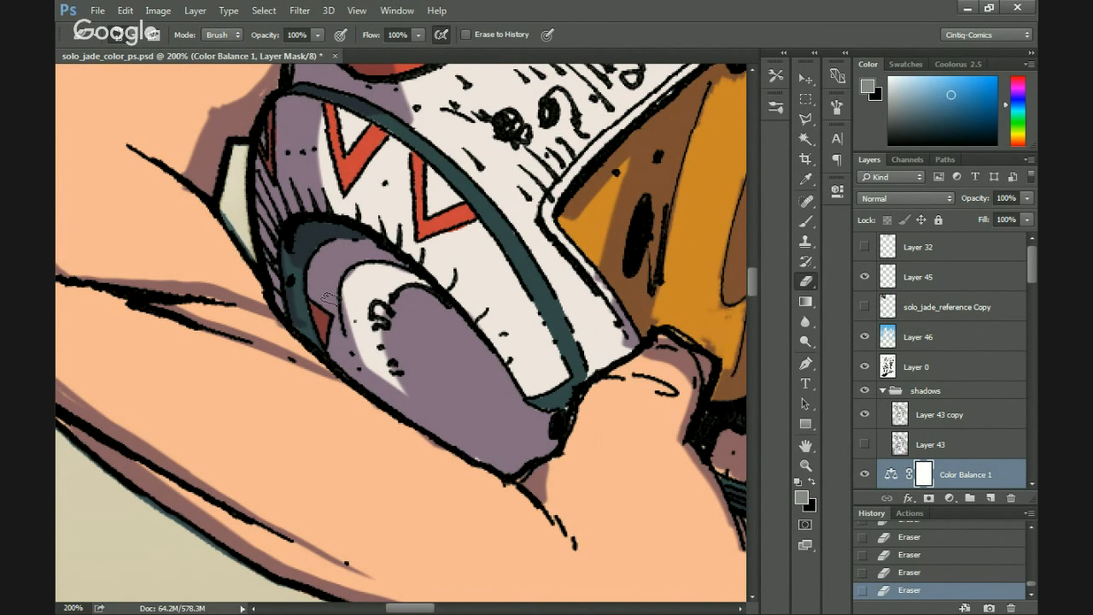
pyautogui.moveTo(204, 145); pyautogui.dragTo(273, 301)
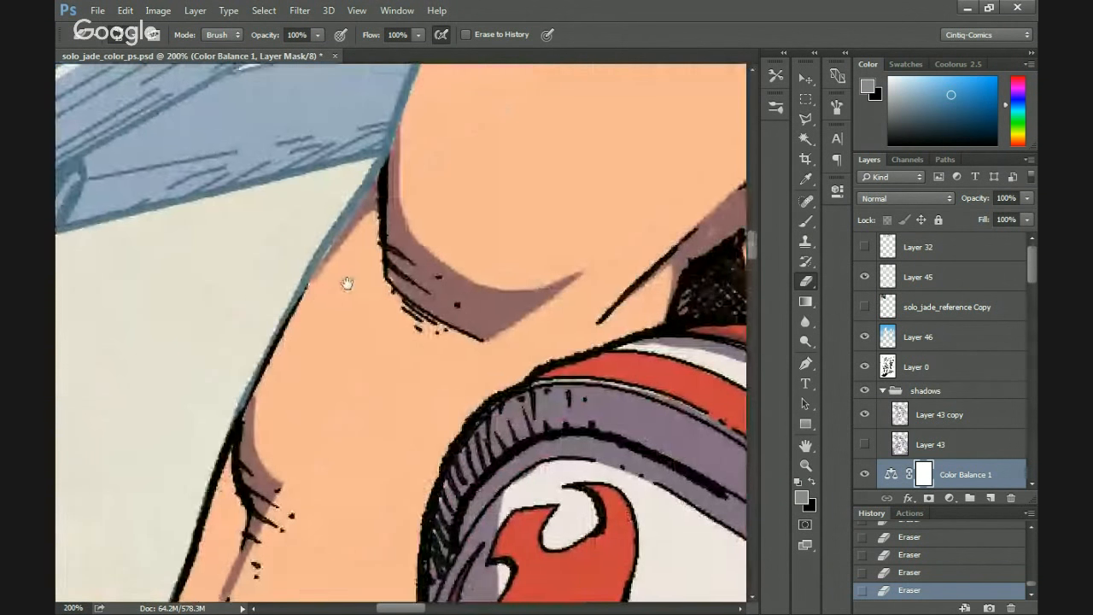
pyautogui.moveTo(363, 341)
pyautogui.mouseDown()
pyautogui.moveTo(368, 376)
pyautogui.moveTo(406, 308)
pyautogui.moveTo(375, 405)
pyautogui.moveTo(398, 402)
pyautogui.moveTo(403, 419)
pyautogui.mouseUp()
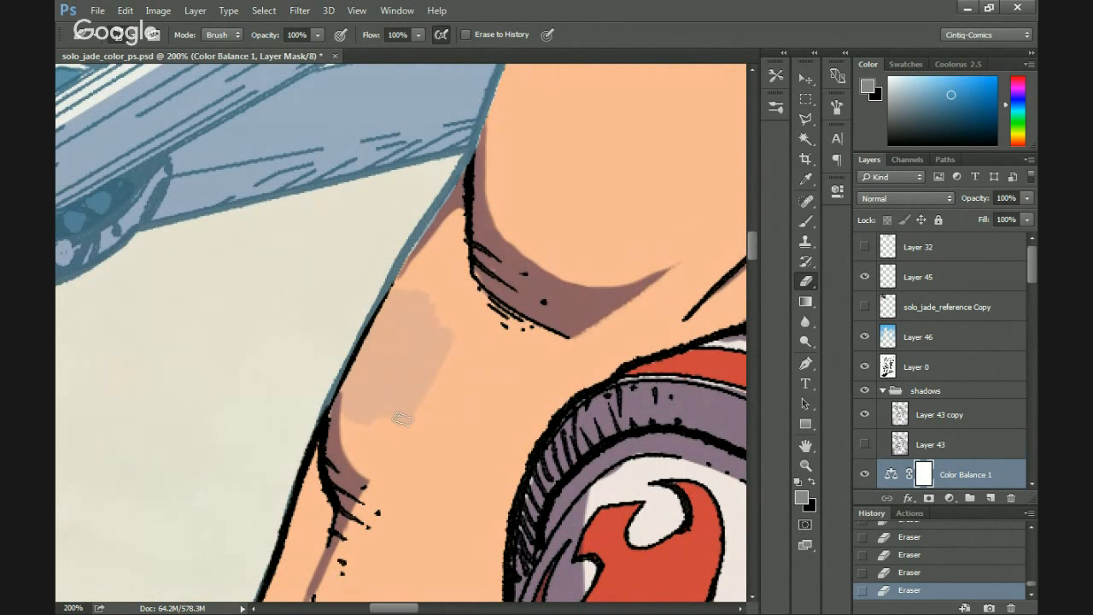
pyautogui.hotkey('ctrl', 'z')
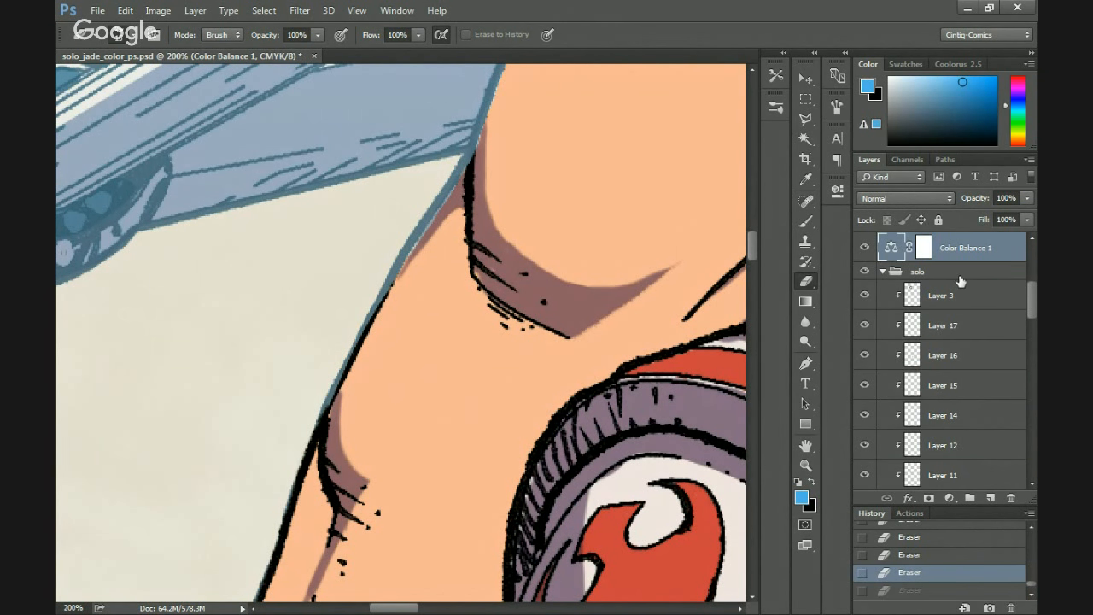
# Make Layer 46 active and erase its tint along the upper arm and shoulder outline against the blue spacecraft.
pyautogui.scroll(3, 930, 318)
pyautogui.click(919, 333)
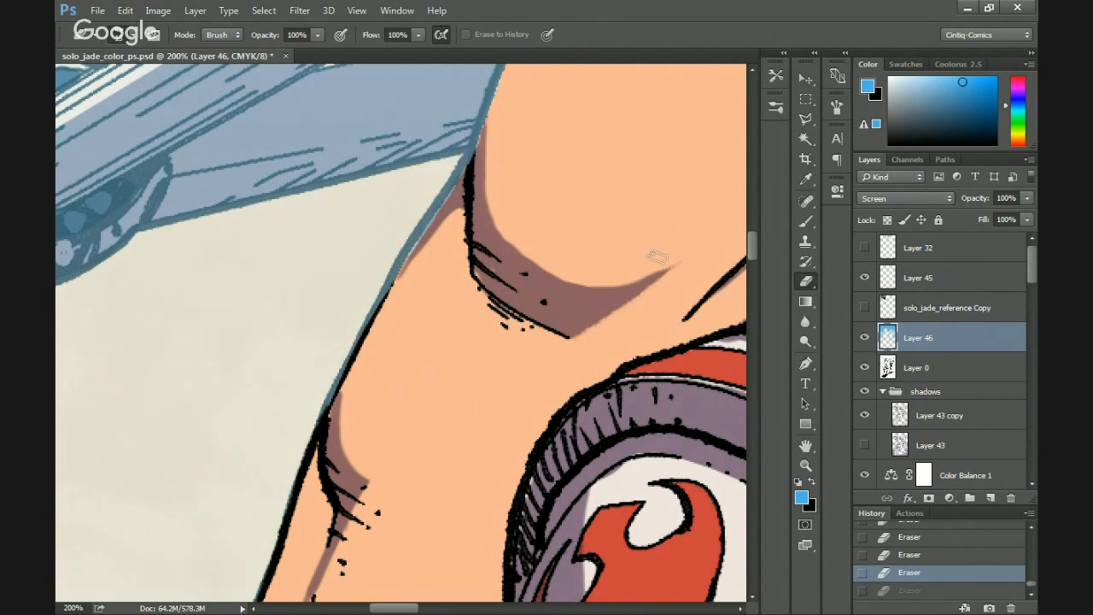
pyautogui.moveTo(416, 266)
pyautogui.mouseDown()
pyautogui.moveTo(452, 188)
pyautogui.moveTo(337, 399)
pyautogui.mouseUp()
pyautogui.scroll(5, 390, 327)
pyautogui.moveTo(419, 288)
pyautogui.mouseDown()
pyautogui.moveTo(393, 367)
pyautogui.moveTo(429, 263)
pyautogui.mouseUp()
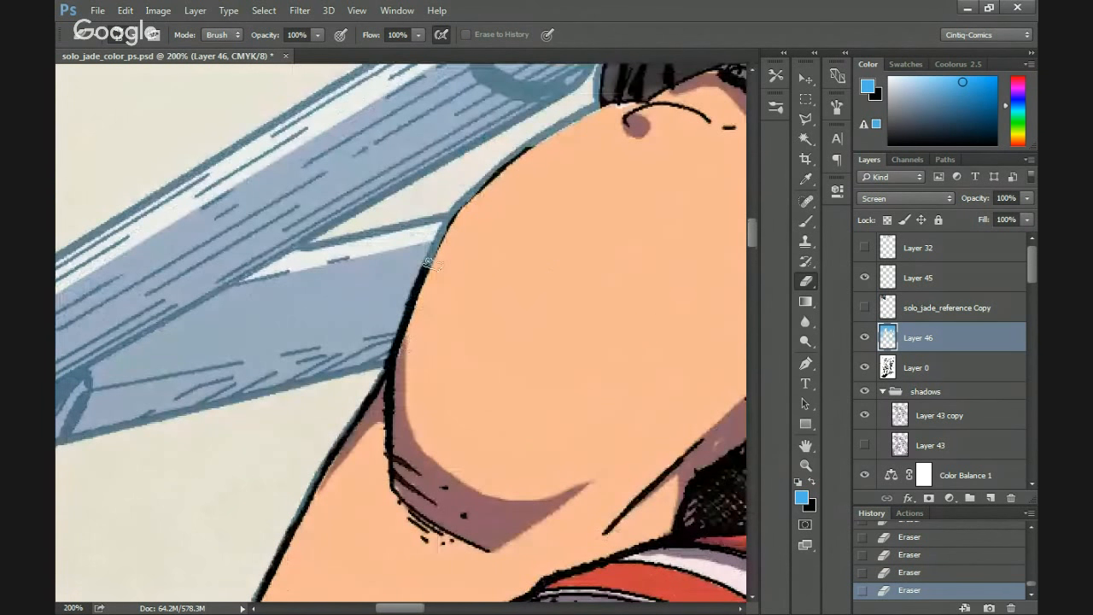
pyautogui.moveTo(465, 212)
pyautogui.mouseDown()
pyautogui.moveTo(534, 146)
pyautogui.moveTo(562, 138)
pyautogui.moveTo(448, 225)
pyautogui.mouseUp()
pyautogui.moveTo(494, 192); pyautogui.dragTo(379, 428)
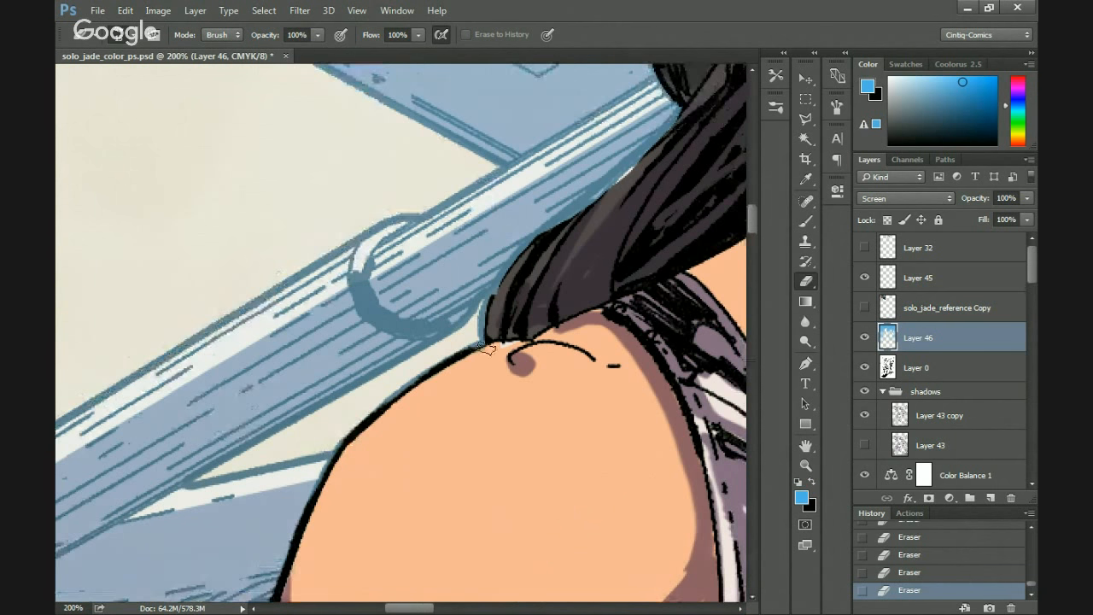
# Erase the Layer 46 tint from the shoulder top and the outer edge of the dark hair falling over it.
pyautogui.moveTo(475, 354)
pyautogui.mouseDown()
pyautogui.moveTo(498, 286)
pyautogui.moveTo(682, 130)
pyautogui.mouseUp()
pyautogui.moveTo(614, 220)
pyautogui.mouseDown()
pyautogui.moveTo(549, 293)
pyautogui.moveTo(497, 386)
pyautogui.mouseUp()
pyautogui.moveTo(575, 274)
pyautogui.mouseDown()
pyautogui.moveTo(508, 346)
pyautogui.moveTo(444, 386)
pyautogui.mouseUp()
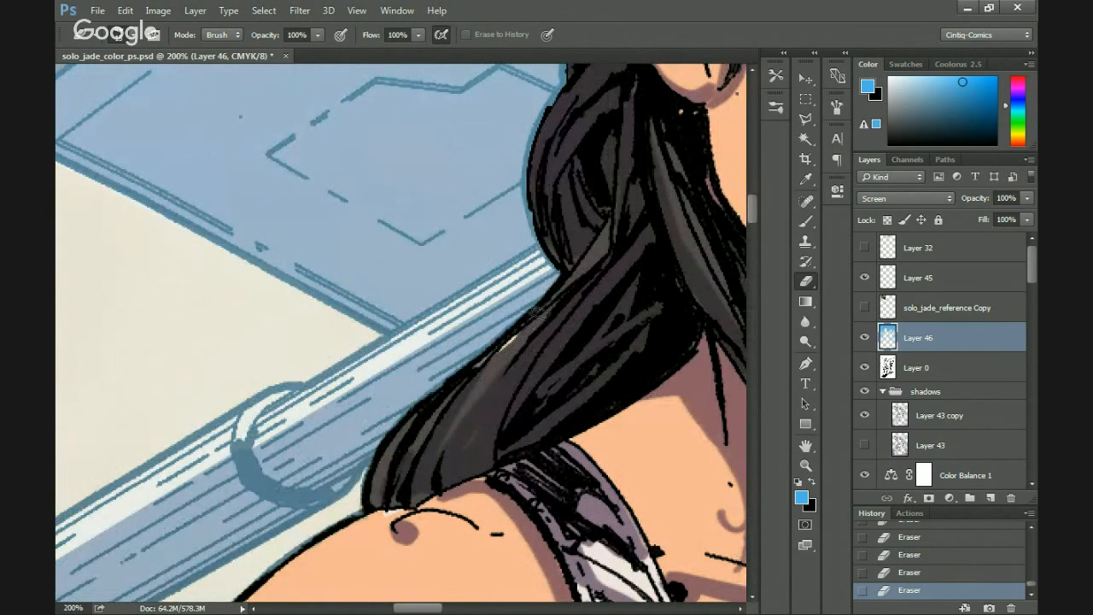
pyautogui.moveTo(538, 307); pyautogui.dragTo(423, 406)
pyautogui.moveTo(500, 342); pyautogui.dragTo(407, 502)
pyautogui.moveTo(464, 292); pyautogui.dragTo(488, 435)
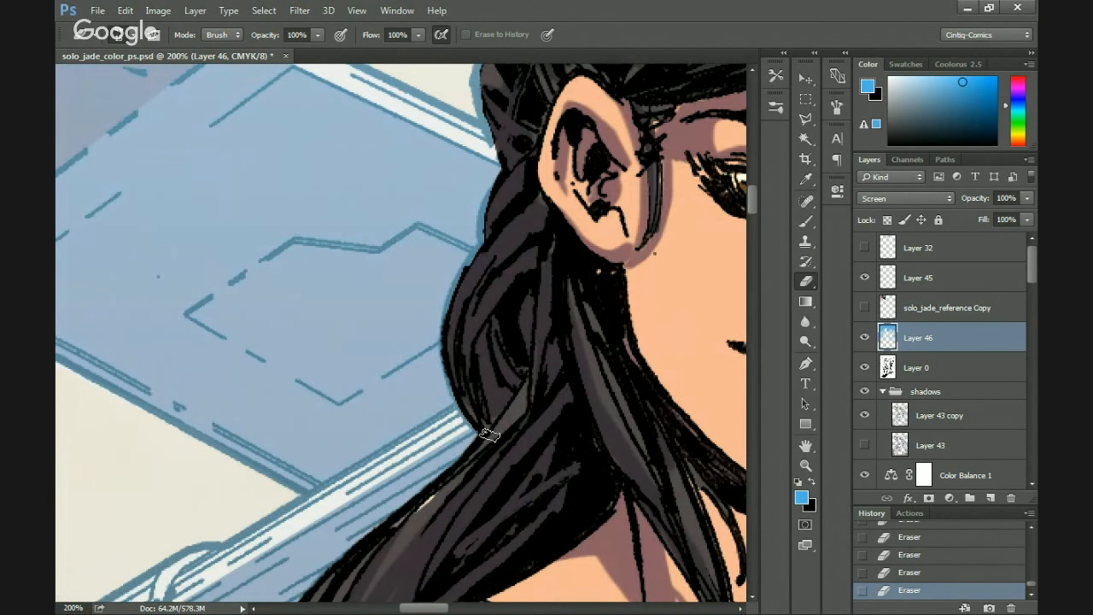
# Erase the remaining Layer 46 tint from the outer outline of the dark hair around the foreground woman's head.
pyautogui.moveTo(460, 299)
pyautogui.mouseDown()
pyautogui.moveTo(504, 164)
pyautogui.moveTo(464, 433)
pyautogui.moveTo(449, 368)
pyautogui.moveTo(452, 299)
pyautogui.moveTo(516, 222)
pyautogui.moveTo(633, 124)
pyautogui.moveTo(717, 94)
pyautogui.mouseUp()
pyautogui.moveTo(639, 161)
pyautogui.mouseDown()
pyautogui.moveTo(444, 369)
pyautogui.moveTo(560, 317)
pyautogui.moveTo(649, 333)
pyautogui.mouseUp()
pyautogui.moveTo(556, 384); pyautogui.dragTo(316, 372)
pyautogui.moveTo(430, 293)
pyautogui.mouseDown()
pyautogui.moveTo(569, 391)
pyautogui.moveTo(602, 496)
pyautogui.moveTo(429, 389)
pyautogui.mouseUp()
pyautogui.scroll(-2, 410, 361)
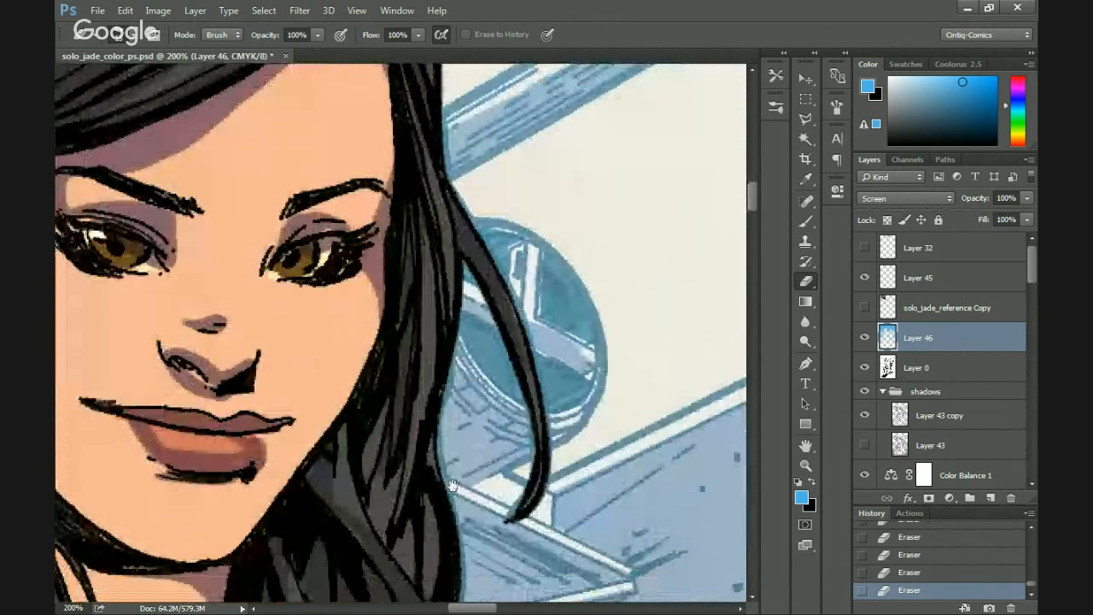
pyautogui.scroll(-2, 410, 360)
pyautogui.scroll(-4, 410, 359)
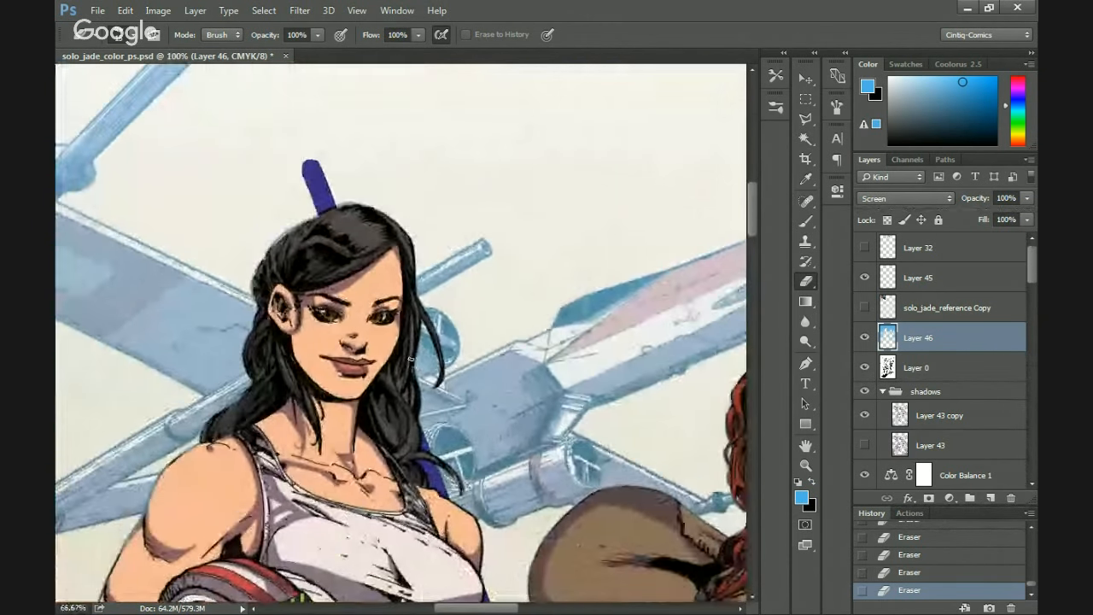
pyautogui.scroll(-1, 421, 371)
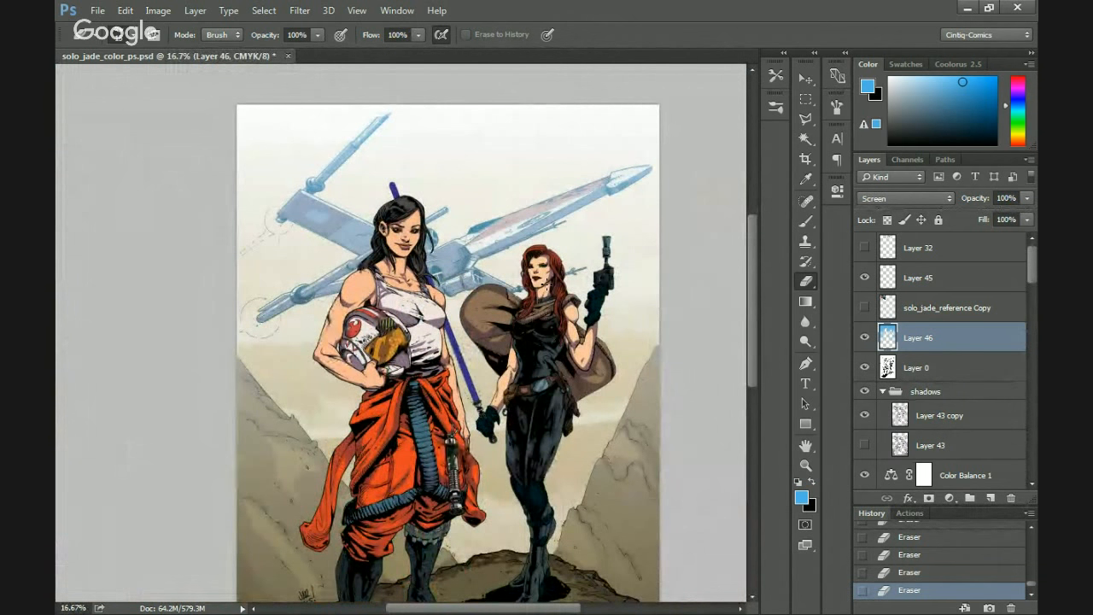
# Recolour the Layer 46 tint with a Hue/Saturation adjustment, setting Hue to +180 and Saturation to -36.
pyautogui.hotkey('ctrl', 'u')
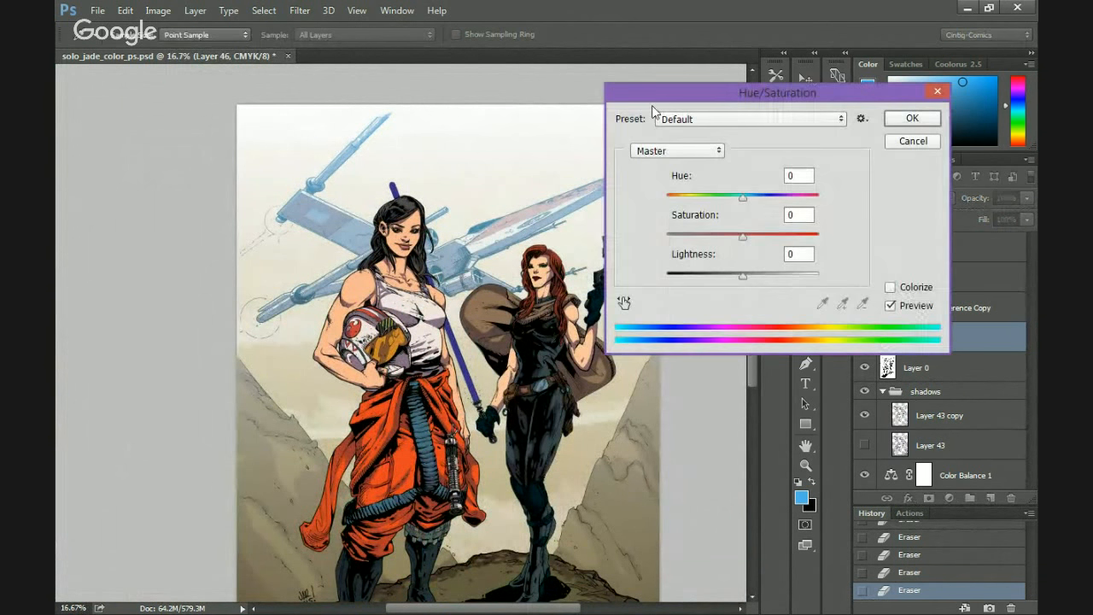
pyautogui.moveTo(654, 100); pyautogui.dragTo(744, 294)
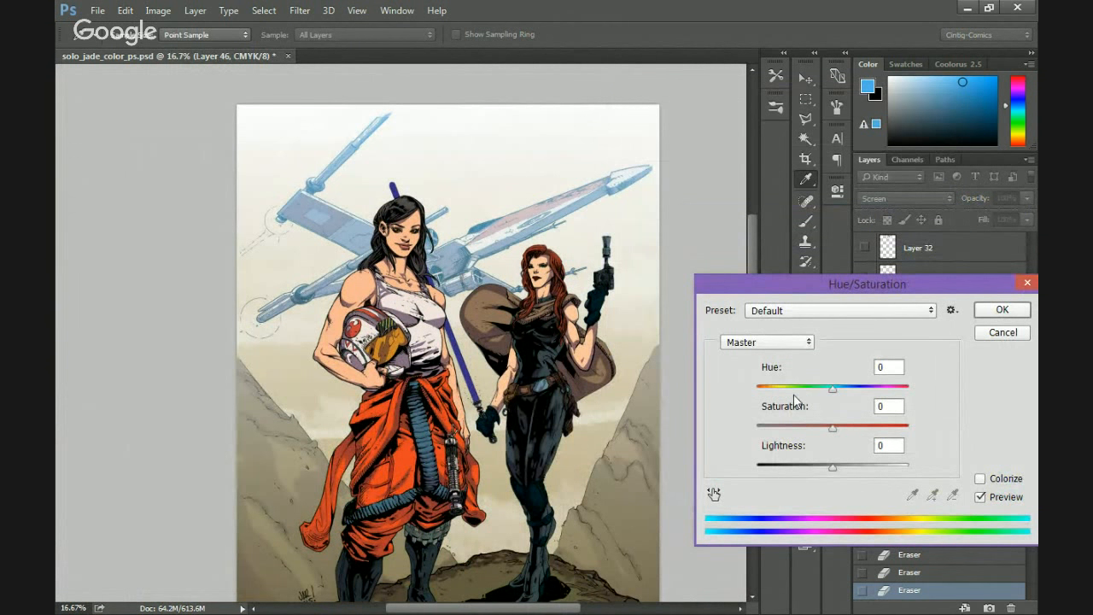
pyautogui.moveTo(803, 391); pyautogui.dragTo(788, 389)
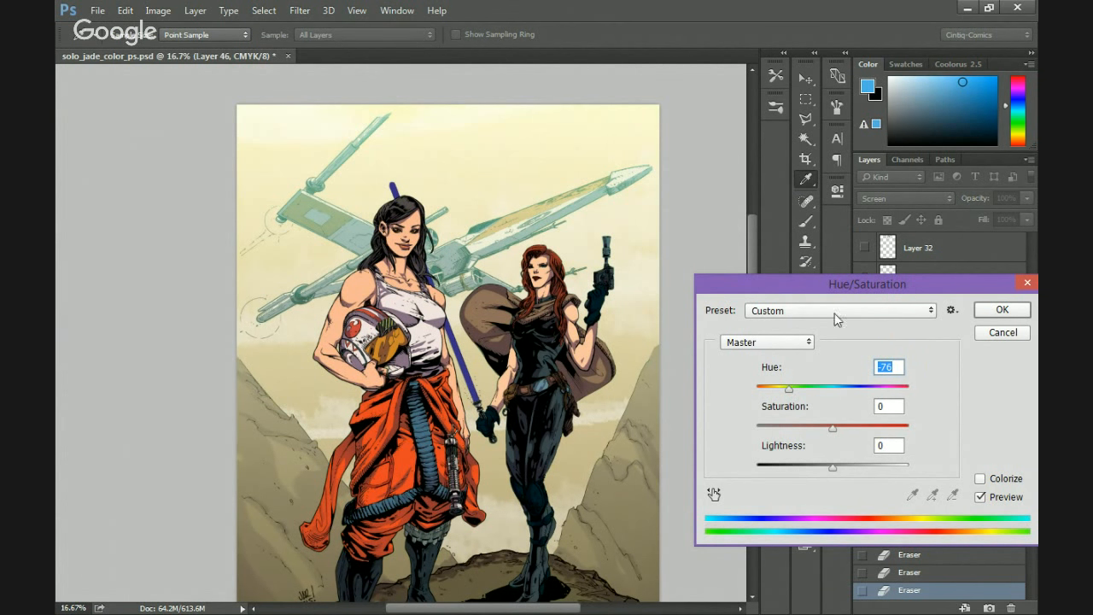
pyautogui.click(773, 392)
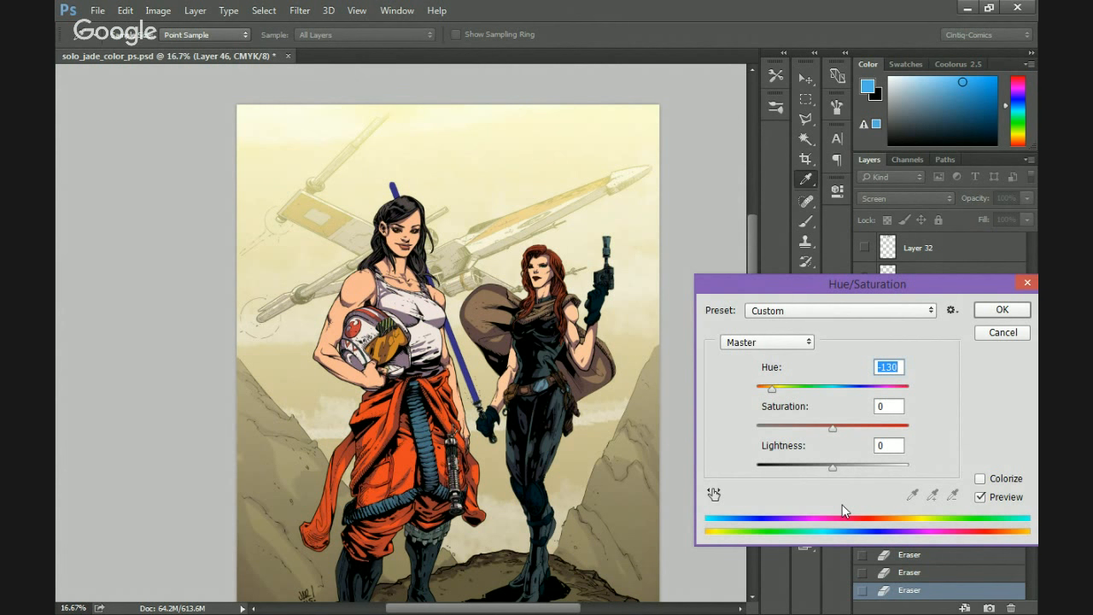
pyautogui.moveTo(769, 390); pyautogui.dragTo(760, 390)
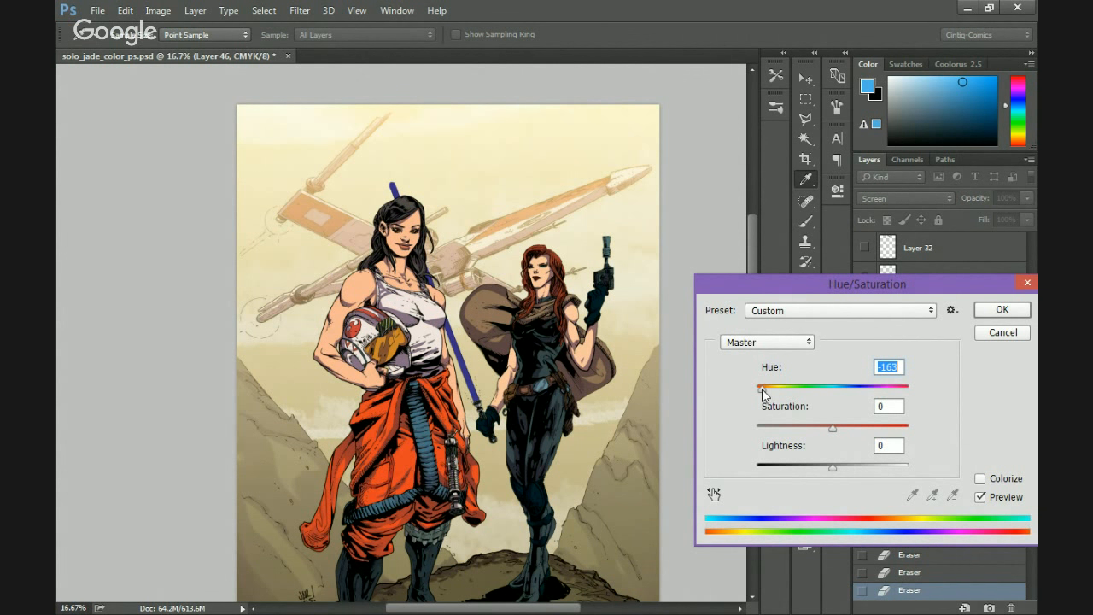
pyautogui.click(901, 389)
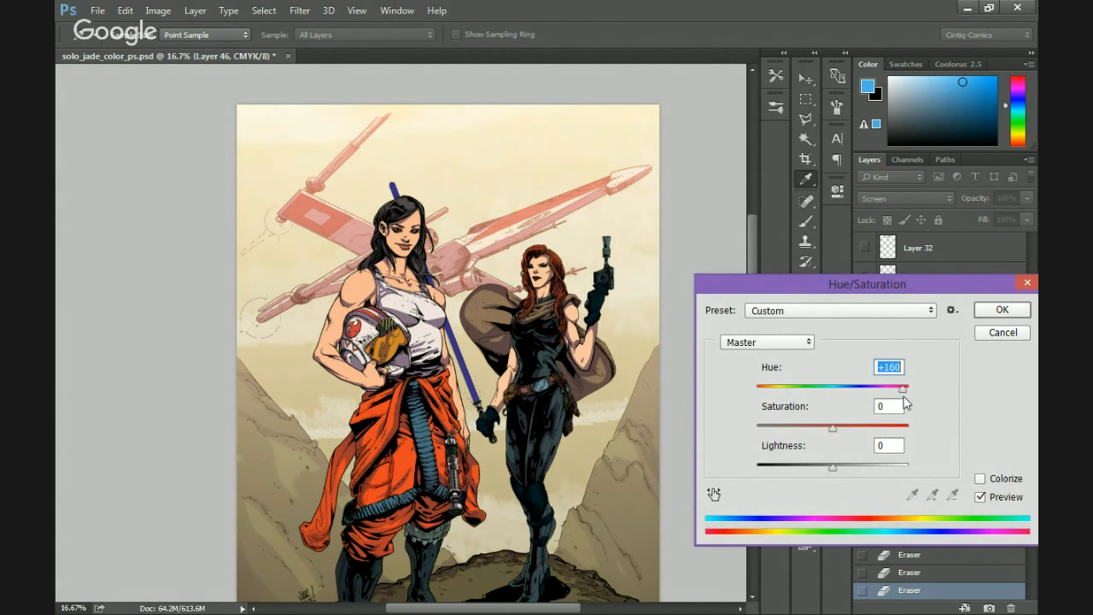
pyautogui.click(886, 389)
pyautogui.moveTo(887, 391); pyautogui.dragTo(916, 396)
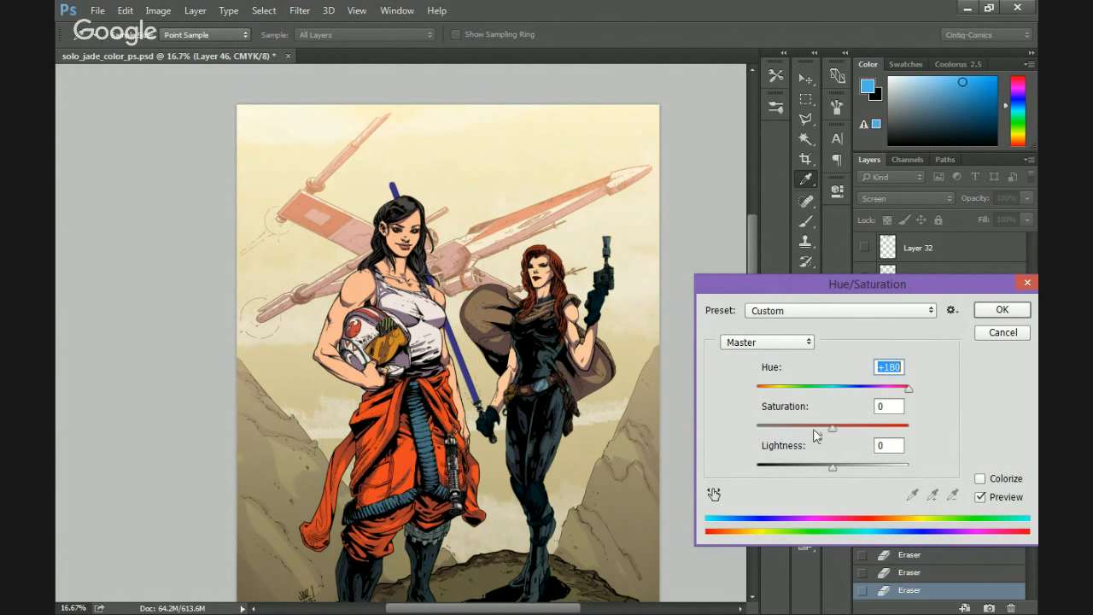
pyautogui.moveTo(813, 427); pyautogui.dragTo(805, 428)
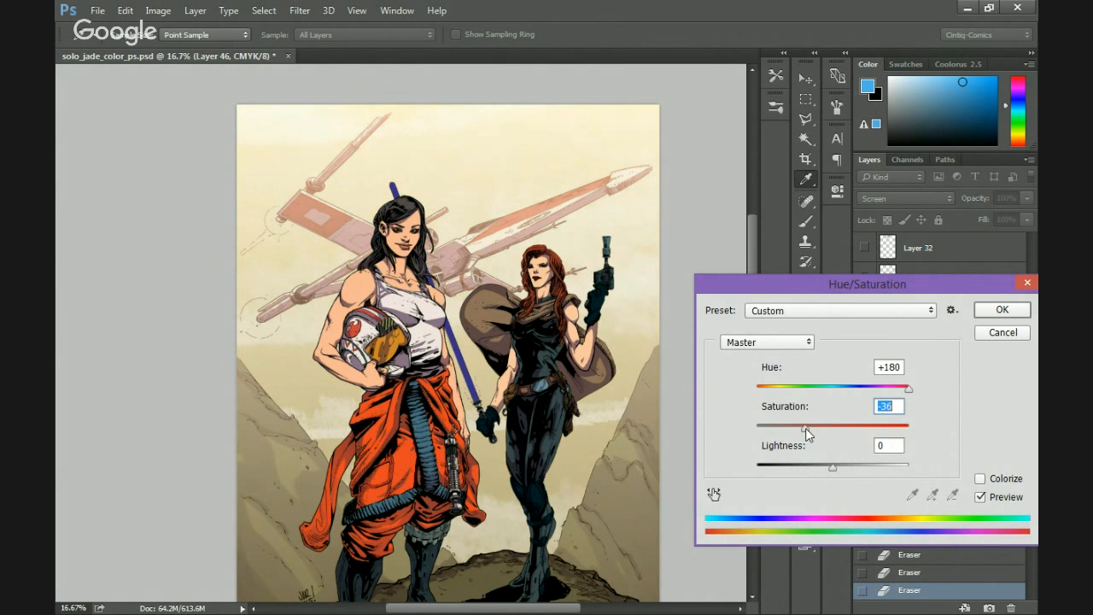
pyautogui.click(1002, 309)
# Try strengthening the Screen tint with a duplicate of Layer 46, comparing it shown and hidden, and discard the copy.
pyautogui.moveTo(922, 342); pyautogui.dragTo(991, 498)
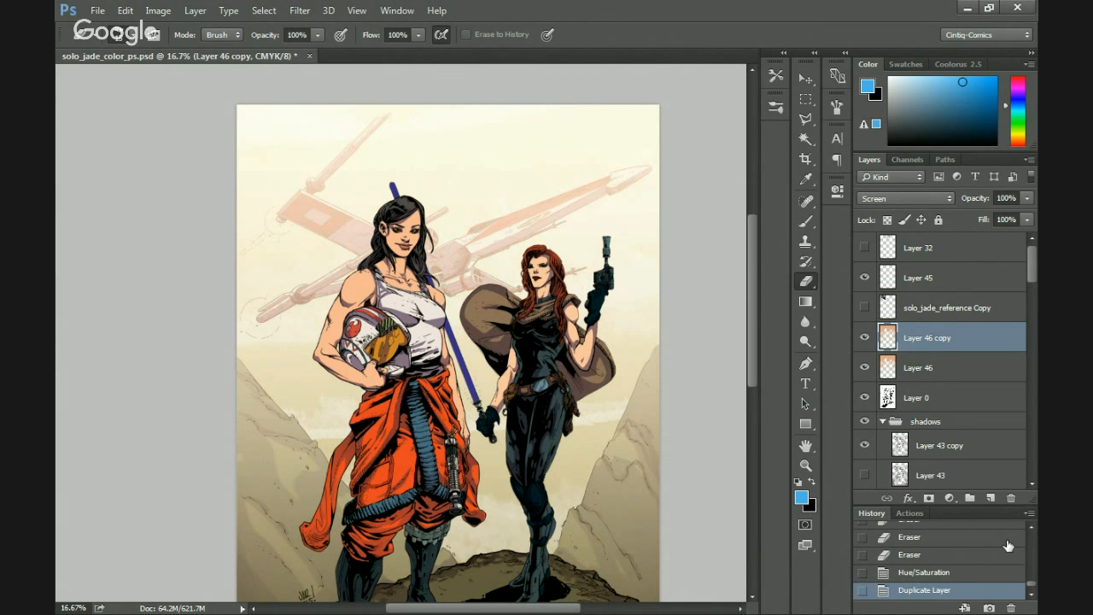
pyautogui.moveTo(260, 445); pyautogui.dragTo(252, 457)
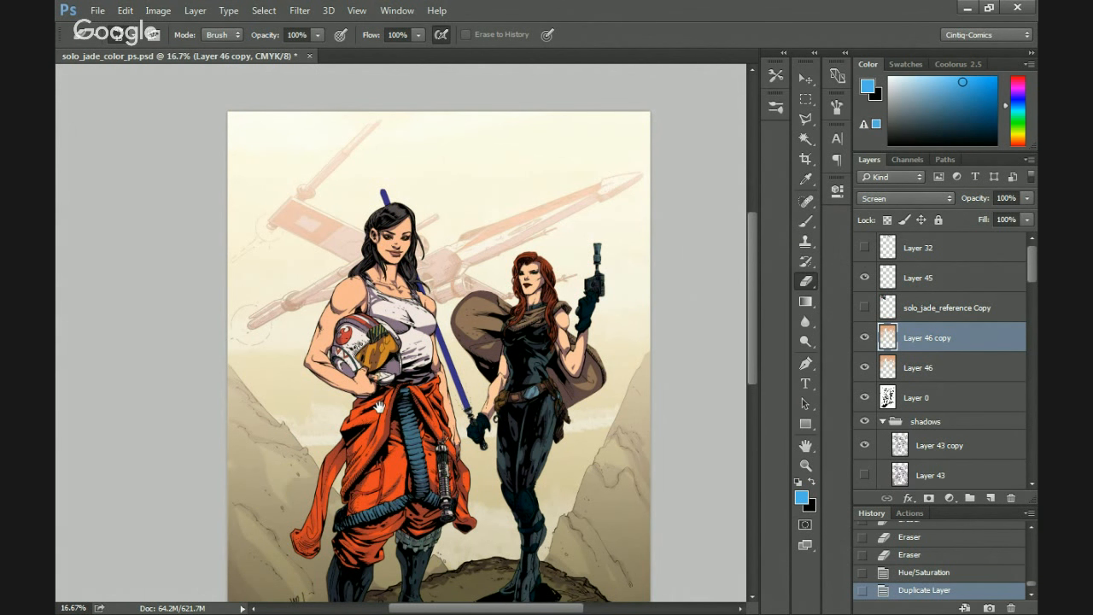
pyautogui.click(864, 339)
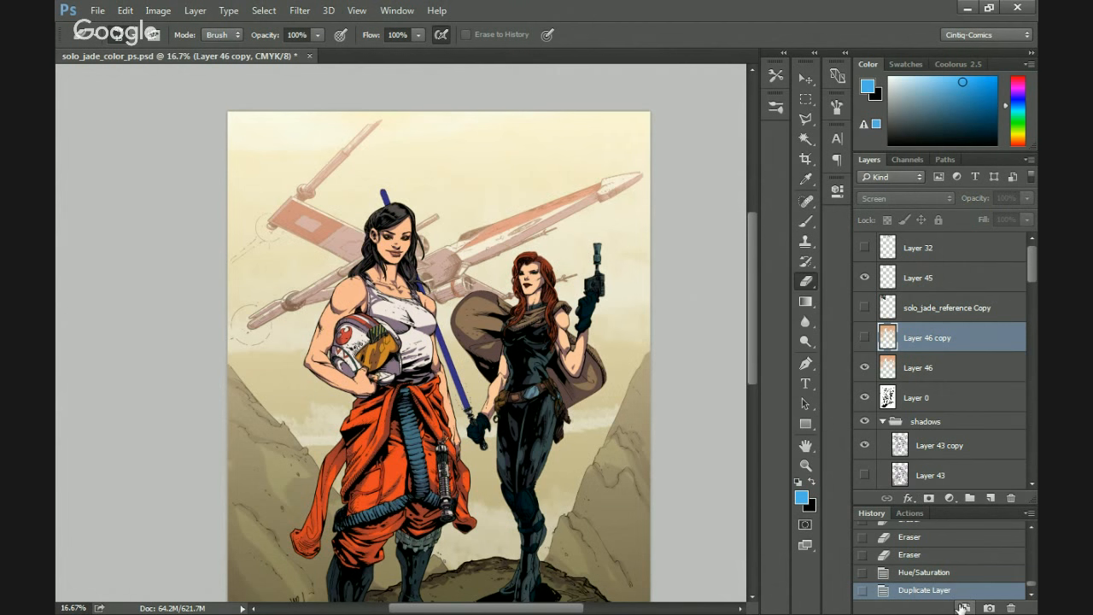
pyautogui.click(864, 338)
pyautogui.click(865, 338)
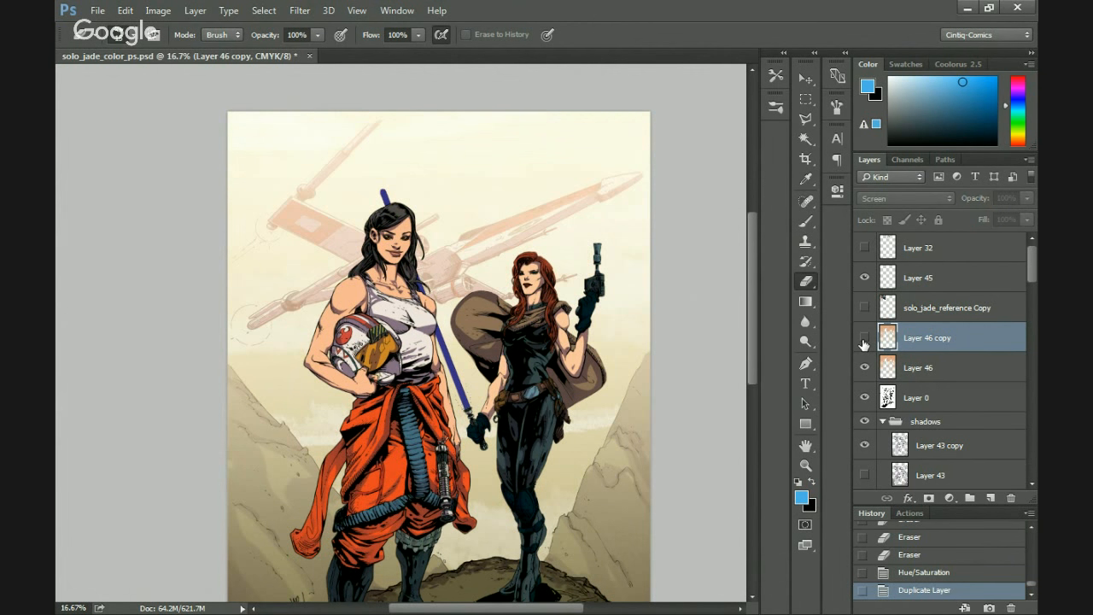
pyautogui.click(865, 338)
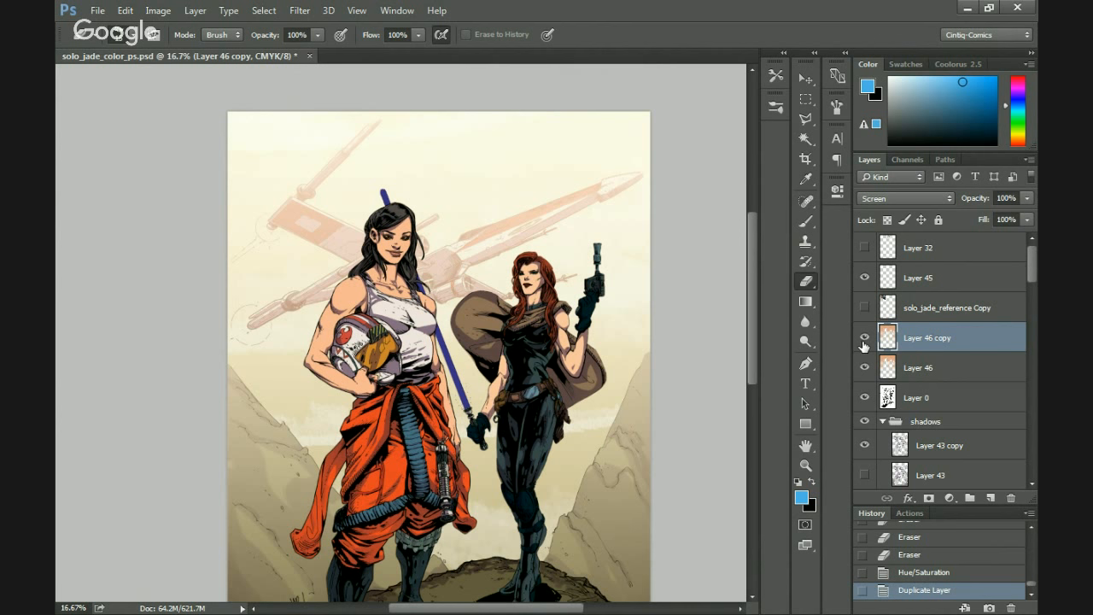
pyautogui.click(864, 338)
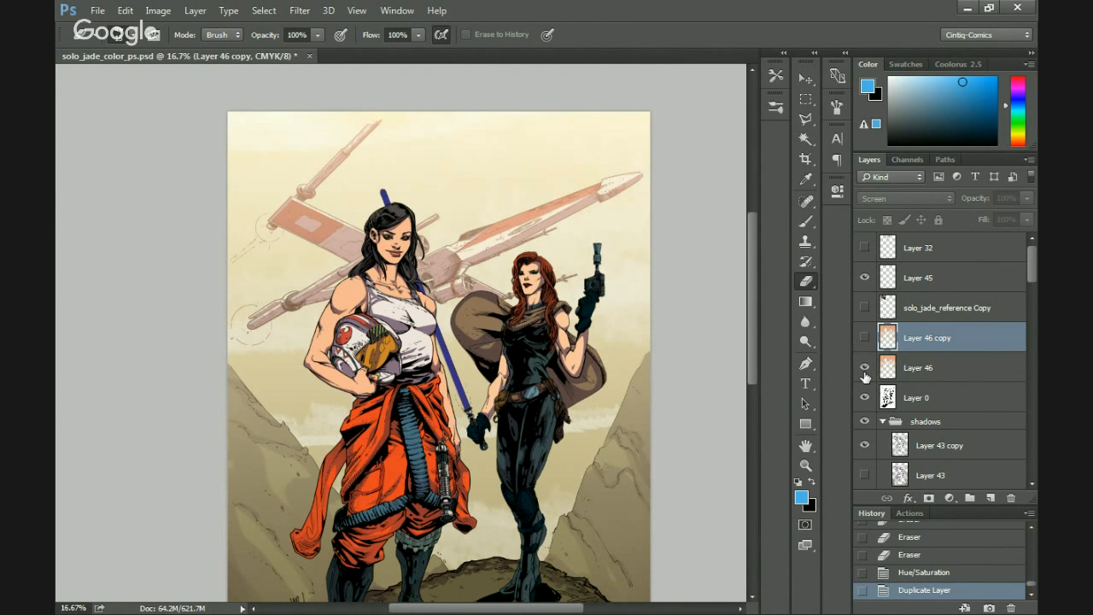
pyautogui.moveTo(942, 344); pyautogui.dragTo(1010, 498)
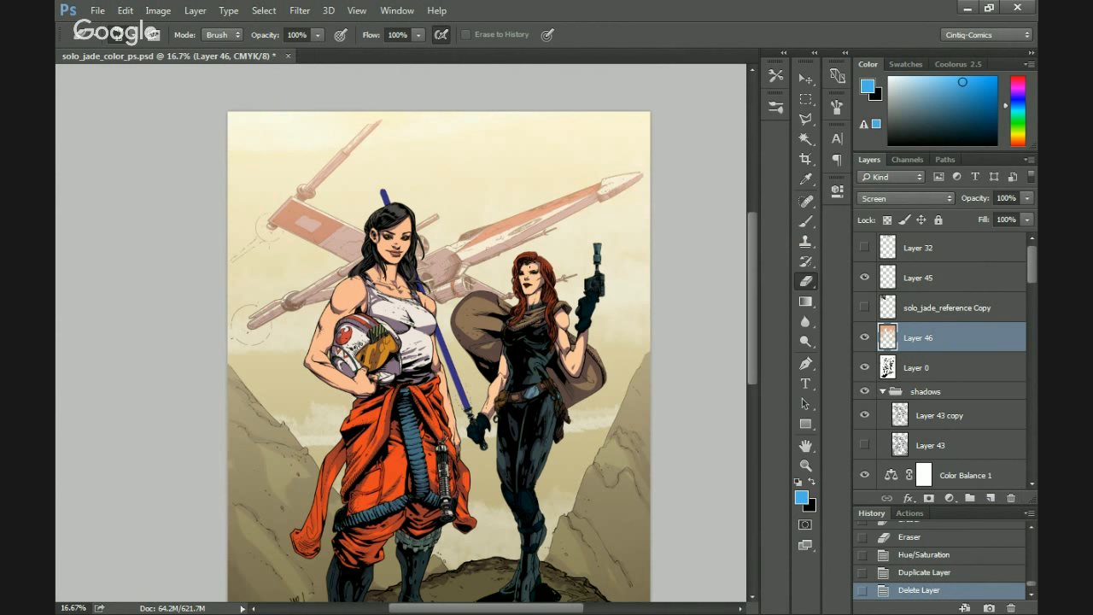
# Erase the Layer 46 tint along the foreground woman's far shoulder and the upper outline of the brown sack.
pyautogui.hotkey('ctrl', '+')
pyautogui.hotkey('ctrl', '+')
pyautogui.hotkey('ctrl', '+')
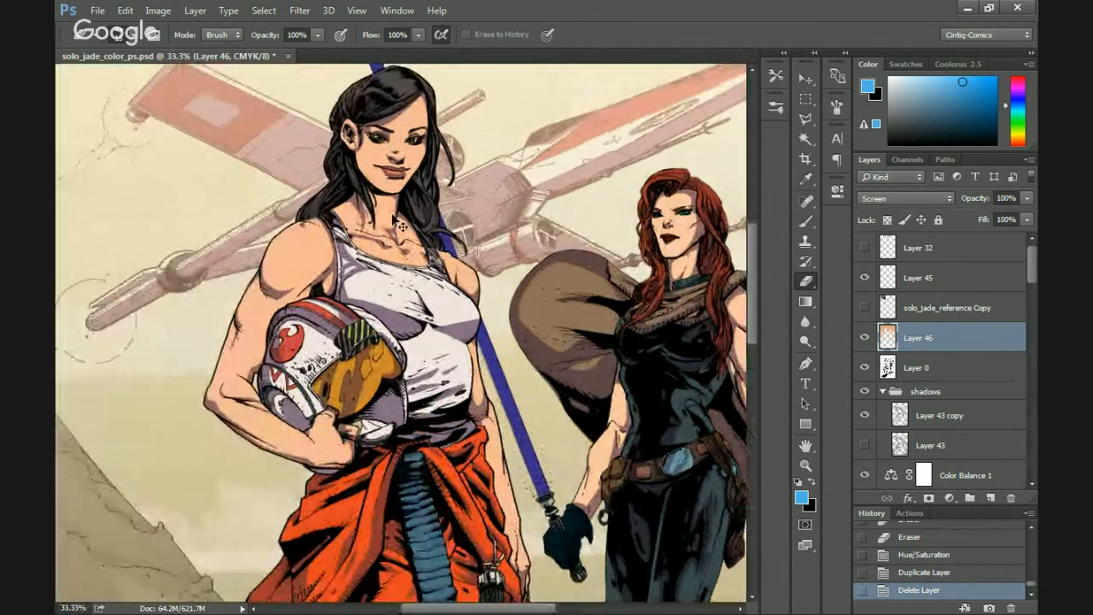
pyautogui.hotkey('ctrl', '+')
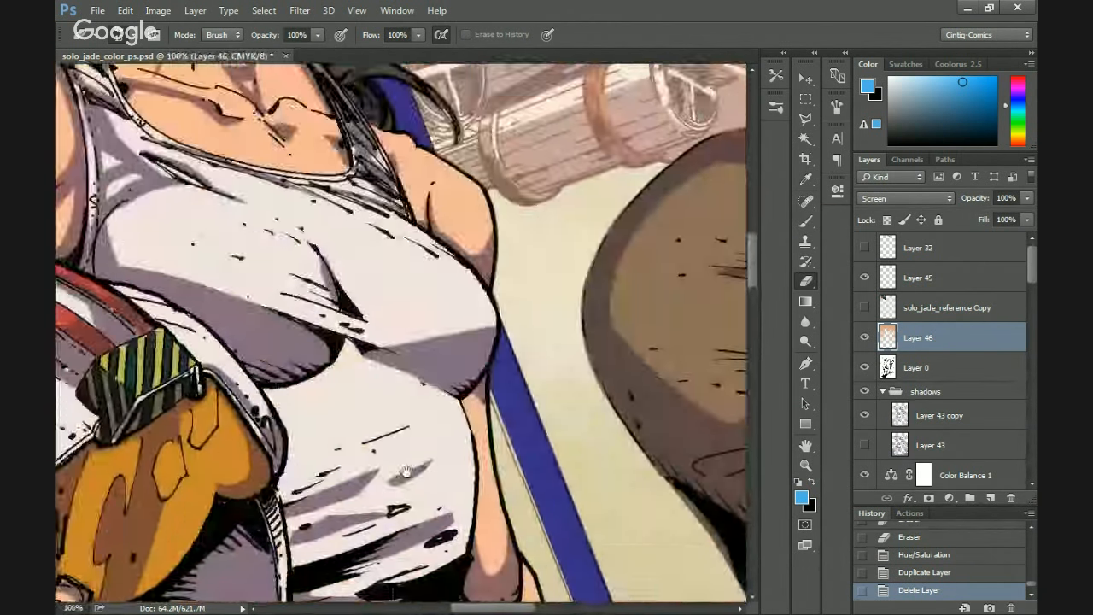
pyautogui.moveTo(418, 321)
pyautogui.mouseDown()
pyautogui.moveTo(407, 367)
pyautogui.moveTo(420, 404)
pyautogui.mouseUp()
pyautogui.moveTo(427, 412); pyautogui.dragTo(451, 426)
pyautogui.moveTo(493, 451); pyautogui.dragTo(320, 536)
pyautogui.moveTo(597, 365); pyautogui.dragTo(564, 475)
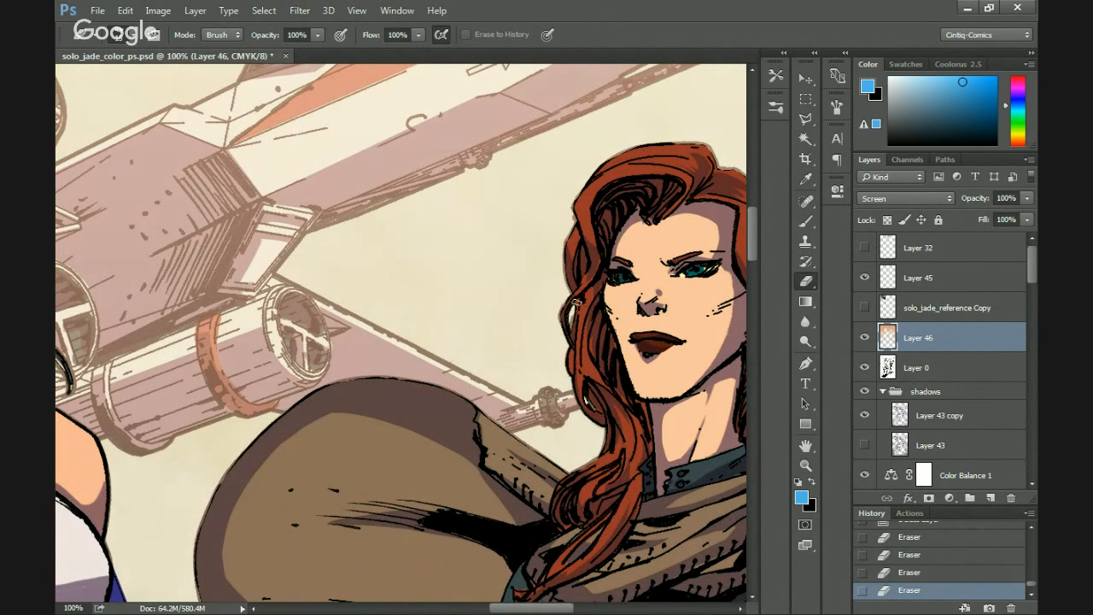
# Erase the Layer 46 tint from the outer outline of the red-haired woman's hair, including the crown.
pyautogui.moveTo(574, 304); pyautogui.dragTo(562, 352)
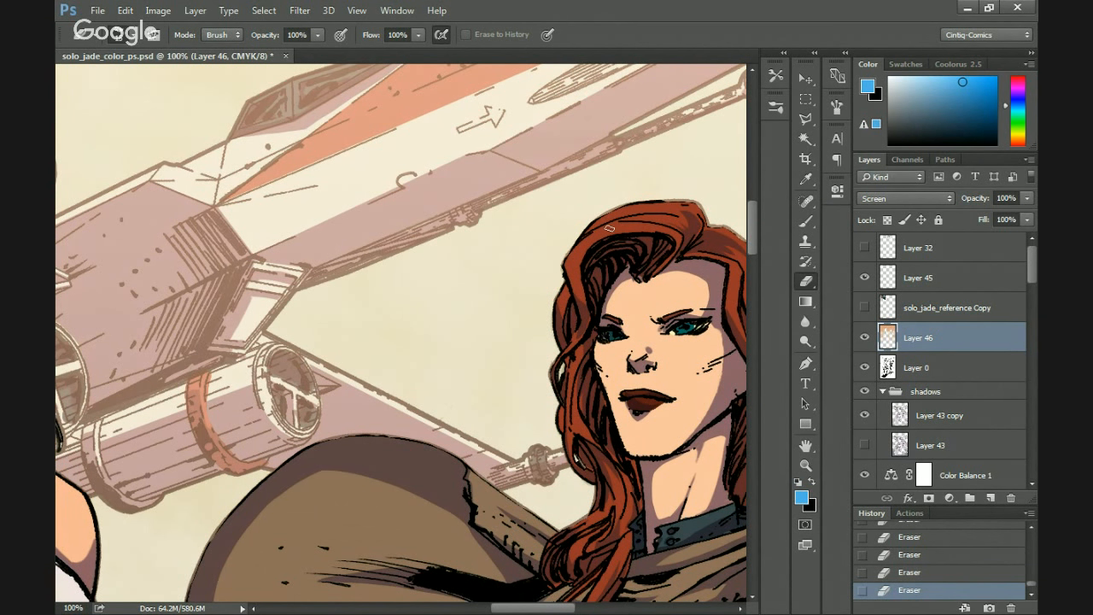
pyautogui.moveTo(610, 228); pyautogui.dragTo(555, 278)
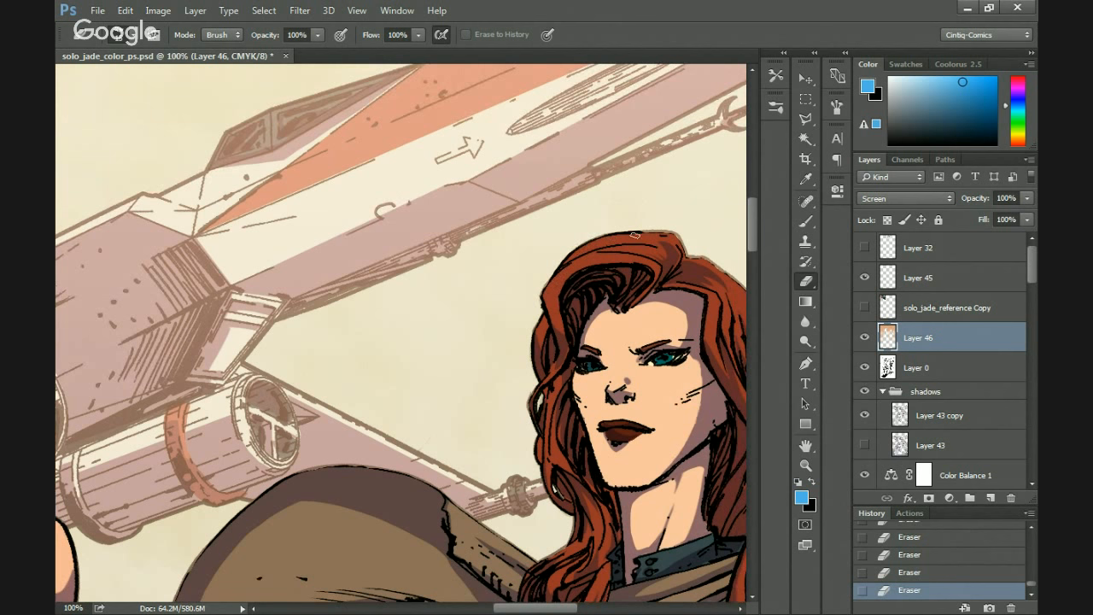
pyautogui.moveTo(679, 256)
pyautogui.mouseDown()
pyautogui.moveTo(504, 316)
pyautogui.moveTo(597, 382)
pyautogui.moveTo(621, 500)
pyautogui.mouseUp()
pyautogui.moveTo(585, 534)
pyautogui.mouseDown()
pyautogui.moveTo(573, 419)
pyautogui.moveTo(545, 362)
pyautogui.mouseUp()
pyautogui.moveTo(583, 340)
pyautogui.mouseDown()
pyautogui.moveTo(599, 426)
pyautogui.moveTo(489, 314)
pyautogui.mouseUp()
# Erase the Layer 46 tint from the outlines of the red-haired woman's raised glove and blaster.
pyautogui.moveTo(596, 382)
pyautogui.mouseDown()
pyautogui.moveTo(579, 505)
pyautogui.moveTo(518, 340)
pyautogui.mouseUp()
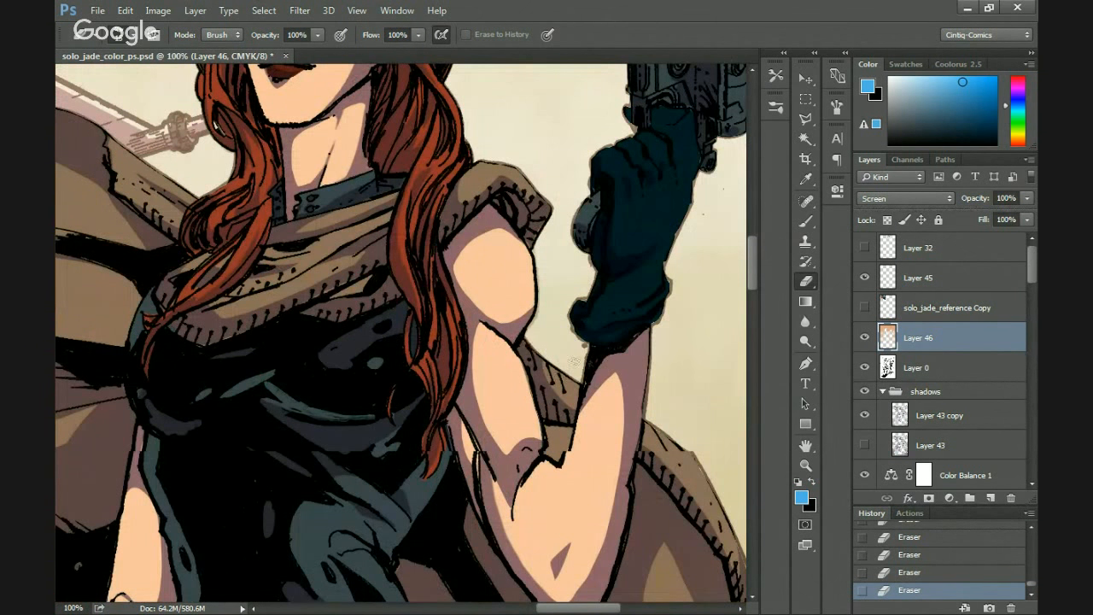
pyautogui.moveTo(591, 345); pyautogui.dragTo(587, 380)
pyautogui.moveTo(581, 302)
pyautogui.mouseDown()
pyautogui.moveTo(586, 239)
pyautogui.moveTo(573, 354)
pyautogui.mouseUp()
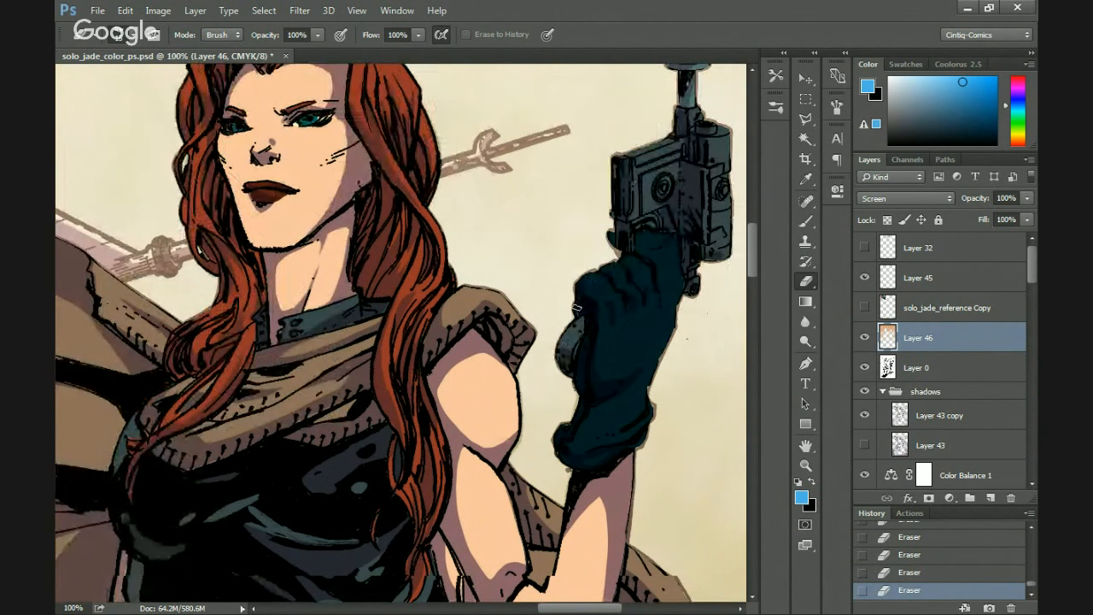
pyautogui.moveTo(617, 216); pyautogui.dragTo(582, 370)
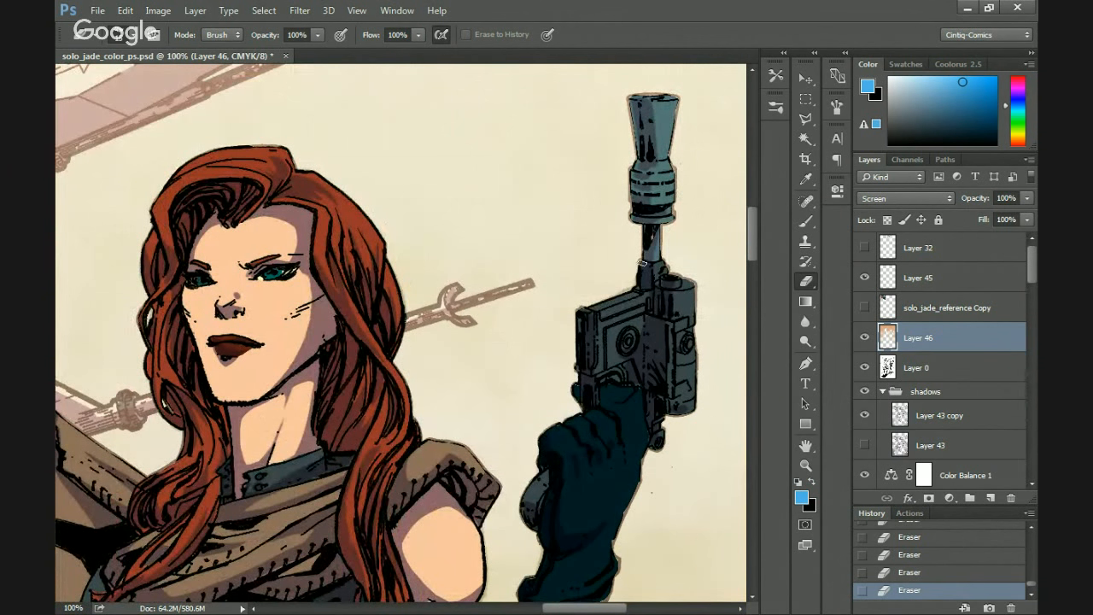
pyautogui.moveTo(643, 263)
pyautogui.mouseDown()
pyautogui.moveTo(634, 116)
pyautogui.moveTo(654, 93)
pyautogui.mouseUp()
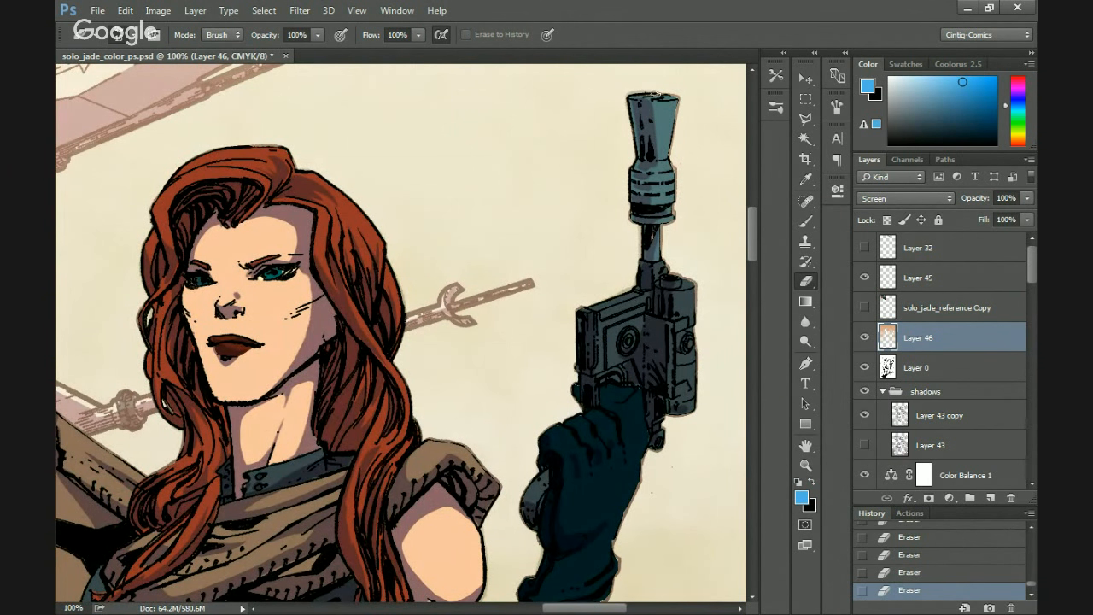
pyautogui.moveTo(671, 171)
pyautogui.mouseDown()
pyautogui.moveTo(672, 215)
pyautogui.moveTo(656, 253)
pyautogui.mouseUp()
pyautogui.moveTo(692, 293); pyautogui.dragTo(692, 388)
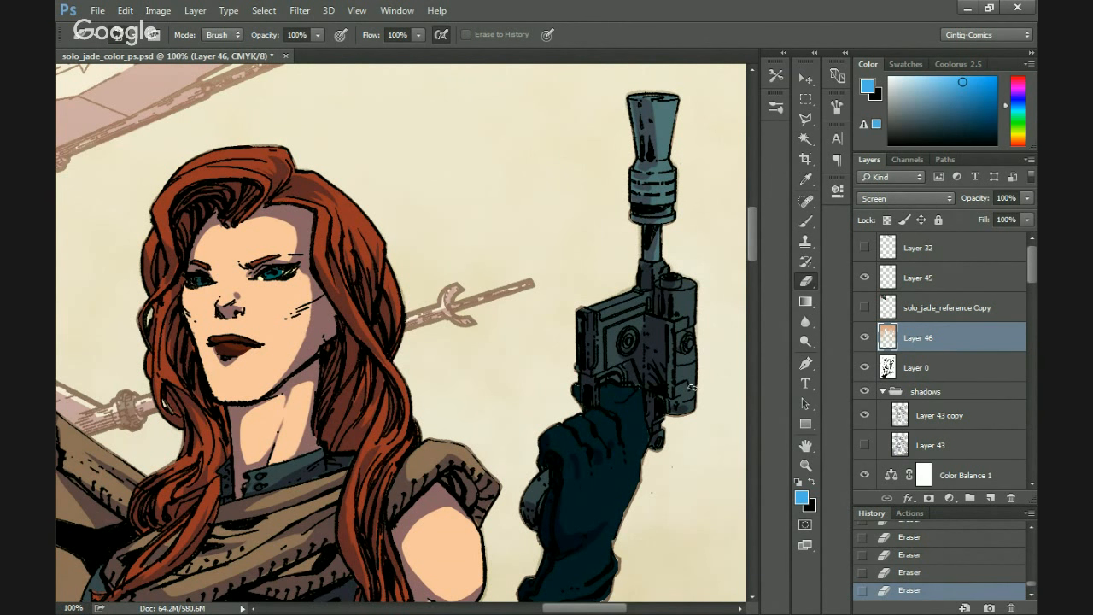
# Erase the Layer 46 tint along the red-haired woman's raised forearm, and check both figures against the background.
pyautogui.moveTo(586, 501)
pyautogui.mouseDown()
pyautogui.moveTo(569, 367)
pyautogui.moveTo(598, 309)
pyautogui.moveTo(560, 275)
pyautogui.moveTo(611, 224)
pyautogui.moveTo(610, 257)
pyautogui.moveTo(626, 174)
pyautogui.moveTo(585, 333)
pyautogui.mouseUp()
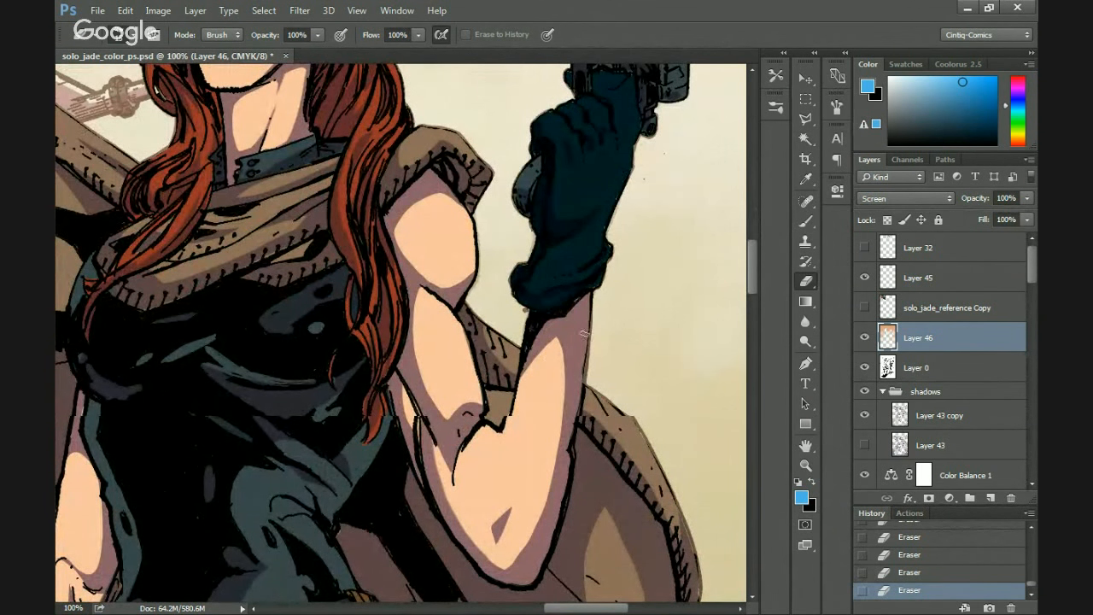
pyautogui.moveTo(580, 378); pyautogui.dragTo(561, 244)
pyautogui.moveTo(512, 547); pyautogui.dragTo(459, 149)
pyautogui.hotkey('ctrl', '-')
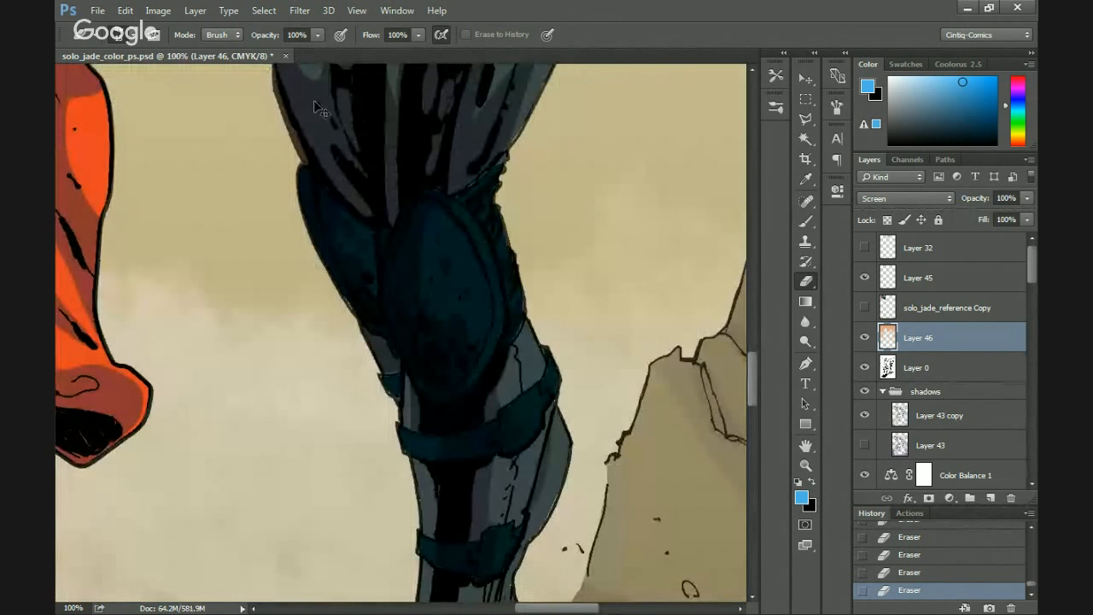
pyautogui.hotkey('ctrl', '-')
pyautogui.hotkey('ctrl', '-')
pyautogui.moveTo(358, 240); pyautogui.dragTo(461, 572)
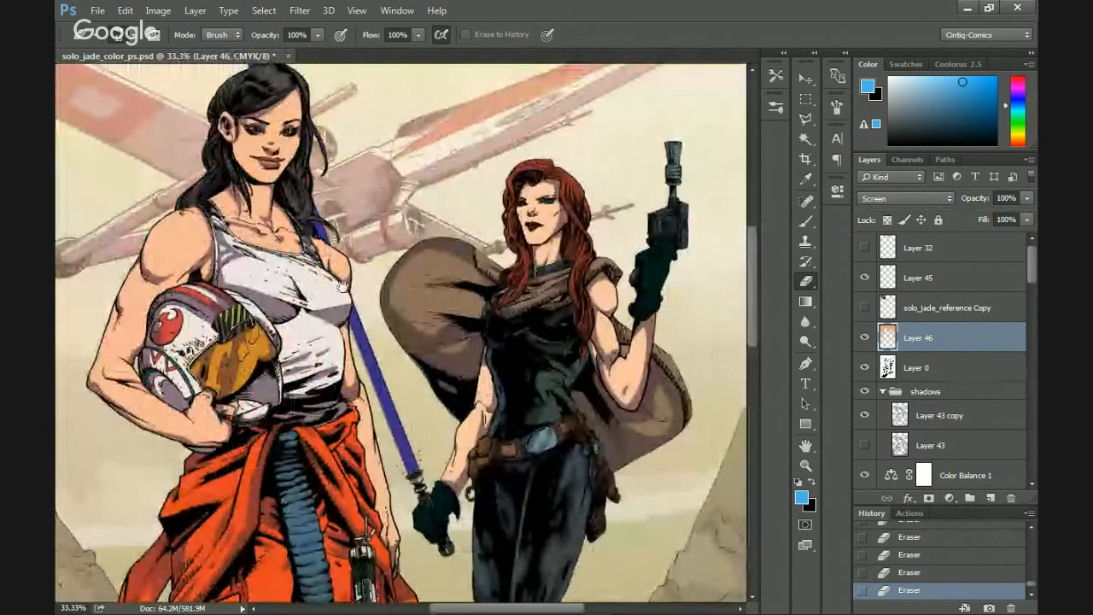
pyautogui.moveTo(225, 196); pyautogui.dragTo(275, 257)
pyautogui.moveTo(247, 359); pyautogui.dragTo(240, 310)
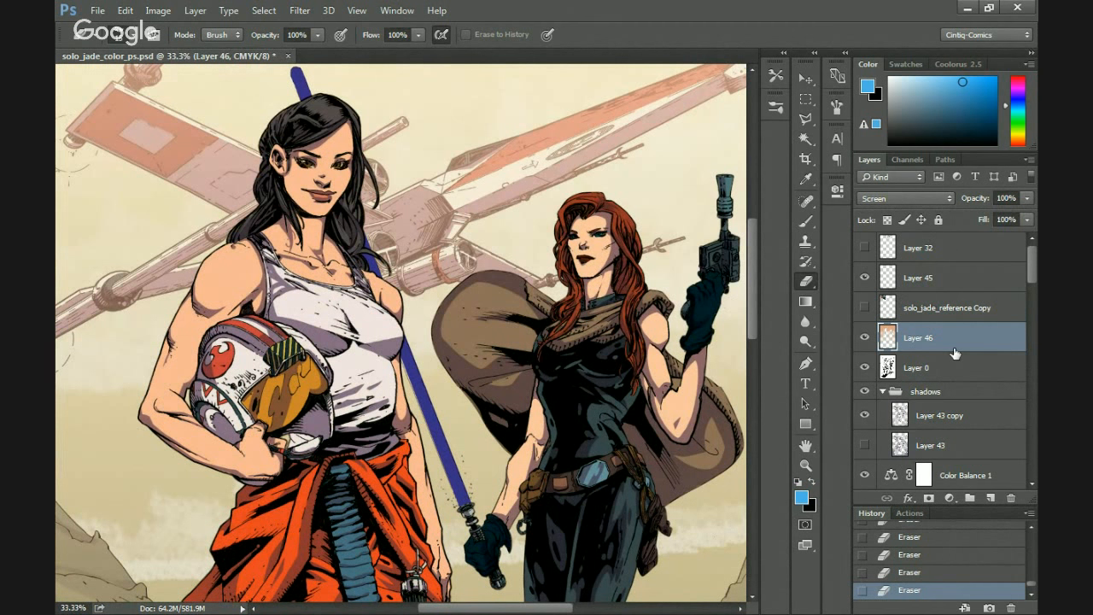
# Add a new empty layer directly above Layer 45 for work on the dark-haired woman's face.
pyautogui.click(913, 266)
pyautogui.click(990, 498)
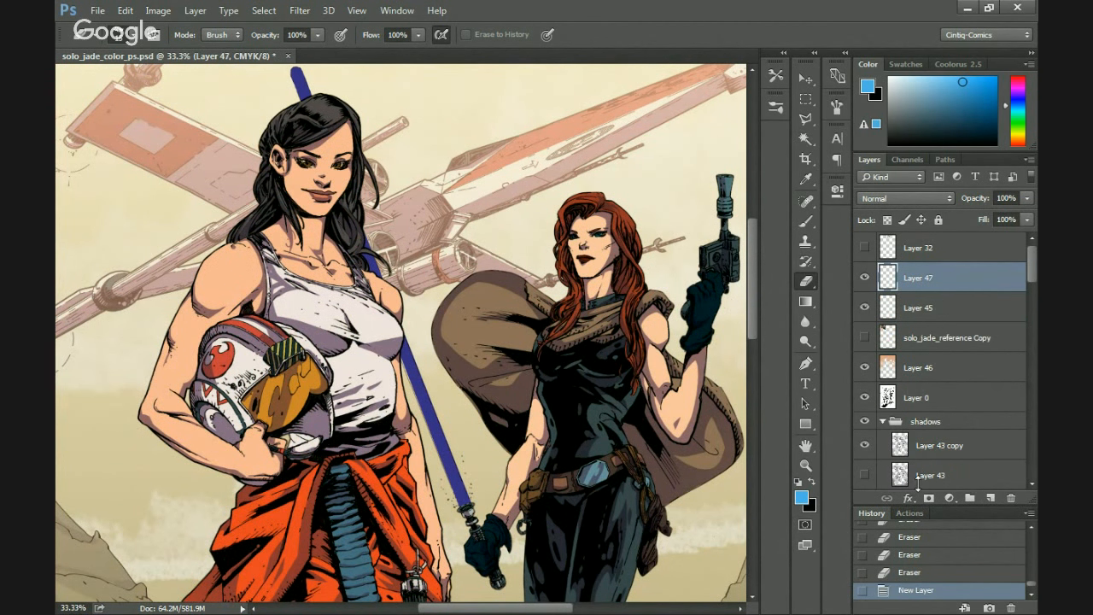
pyautogui.scroll(3, 302, 164)
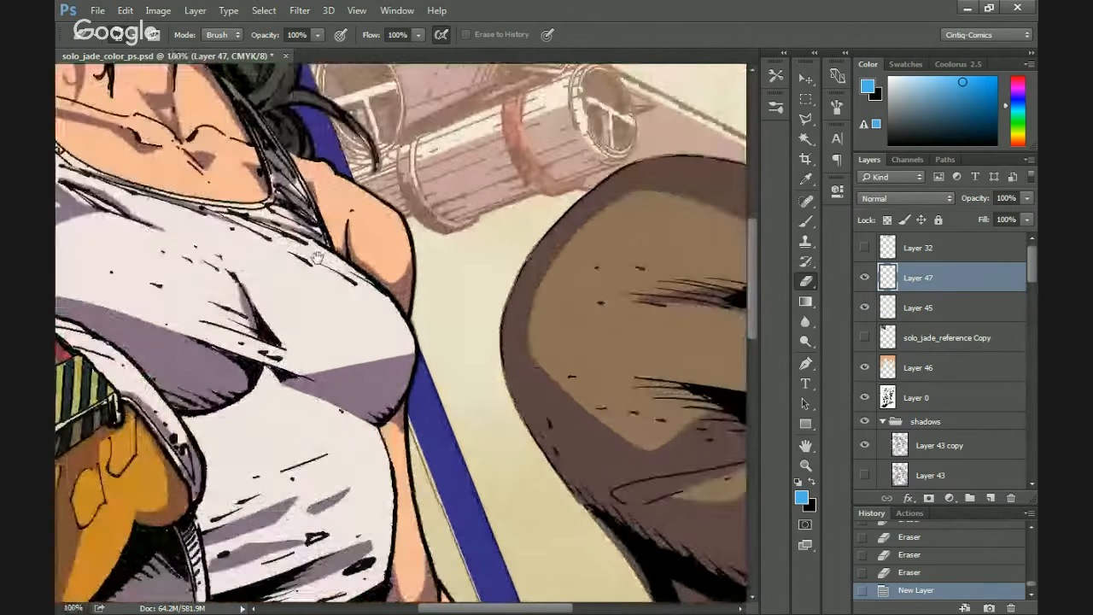
pyautogui.scroll(3, 453, 243)
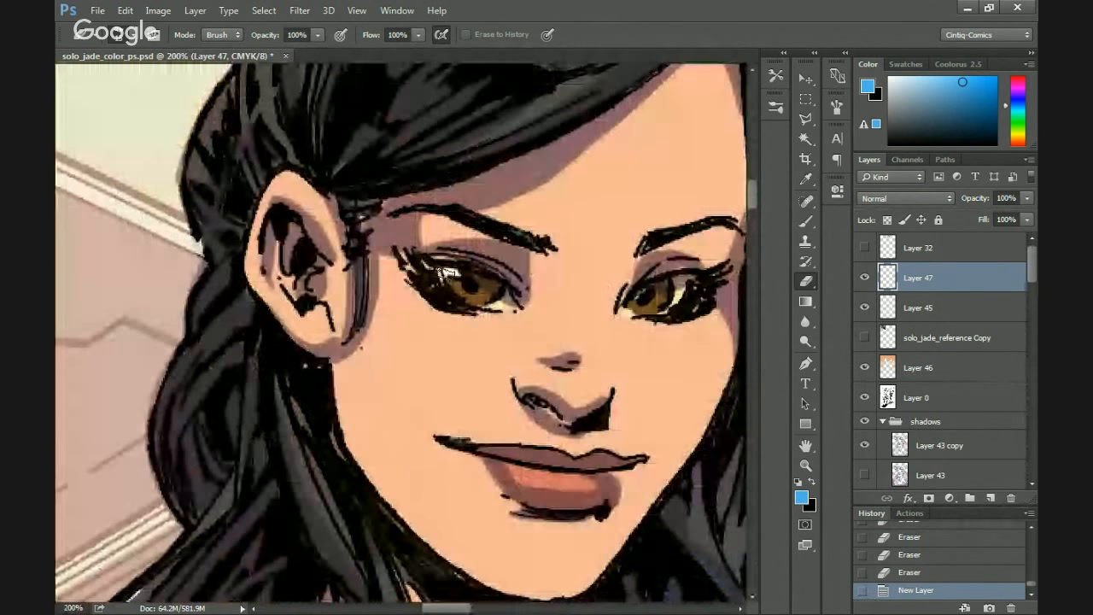
pyautogui.press('b')
pyautogui.click(775, 106)
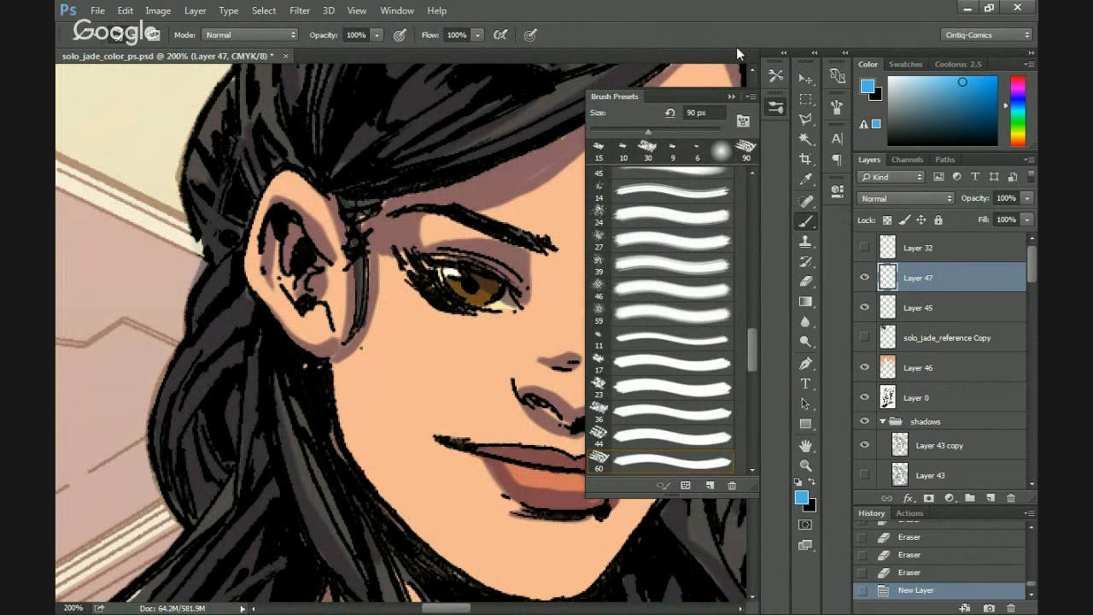
# Shift the hue of the Layer 43 copy shadows to +106 with a Hue/Saturation adjustment.
pyautogui.hotkey('ctrl', '-')
pyautogui.hotkey('ctrl', '-')
pyautogui.hotkey('ctrl', '-')
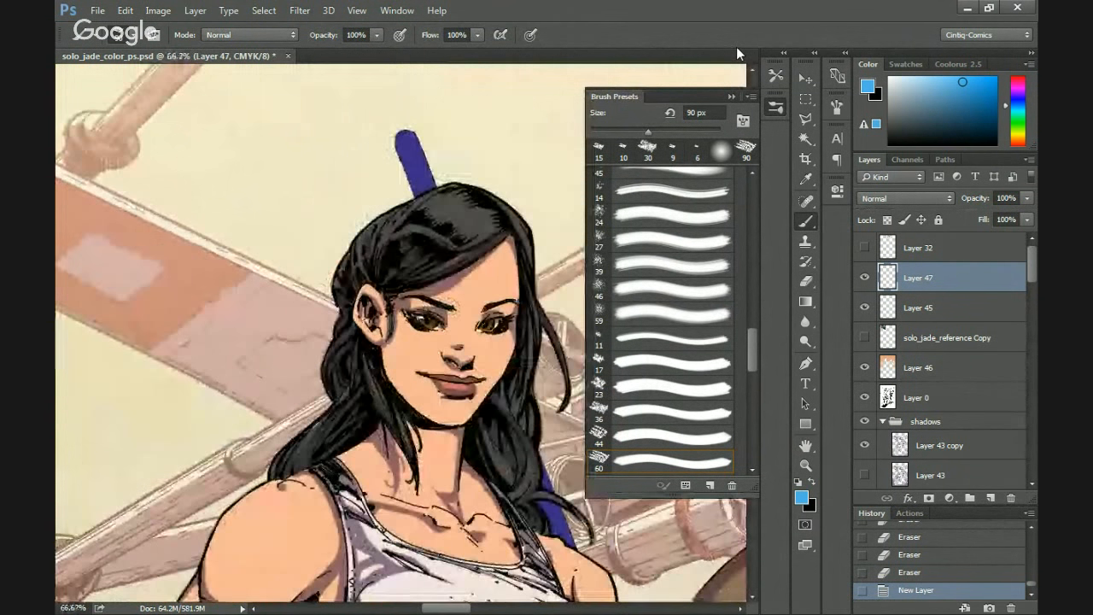
pyautogui.hotkey('ctrl', '-')
pyautogui.hotkey('ctrl', '-')
pyautogui.moveTo(415, 498); pyautogui.dragTo(341, 258)
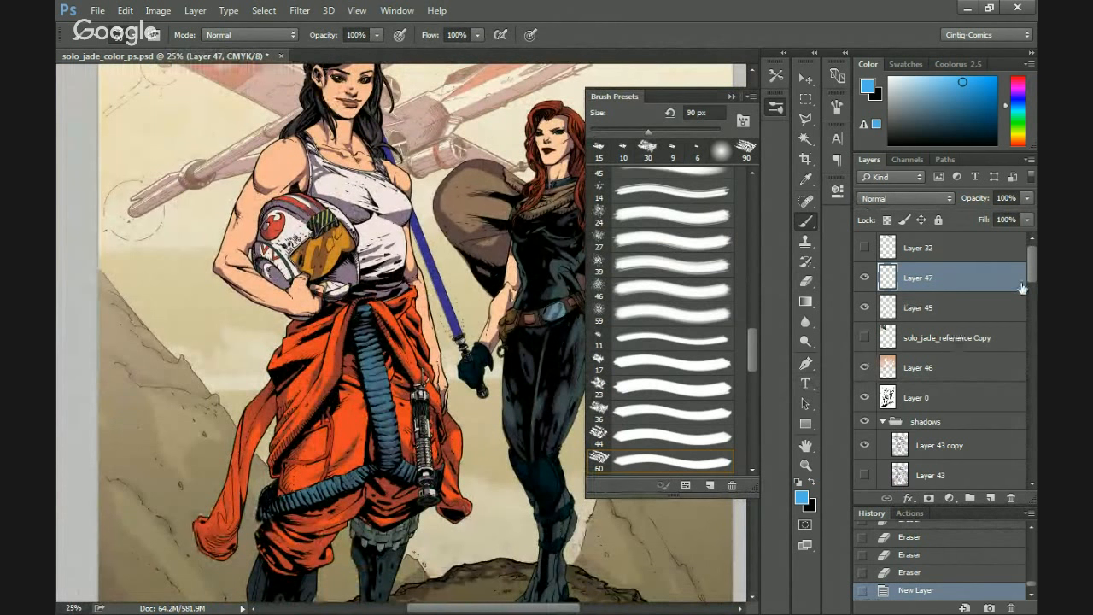
pyautogui.moveTo(1031, 270); pyautogui.dragTo(1031, 283)
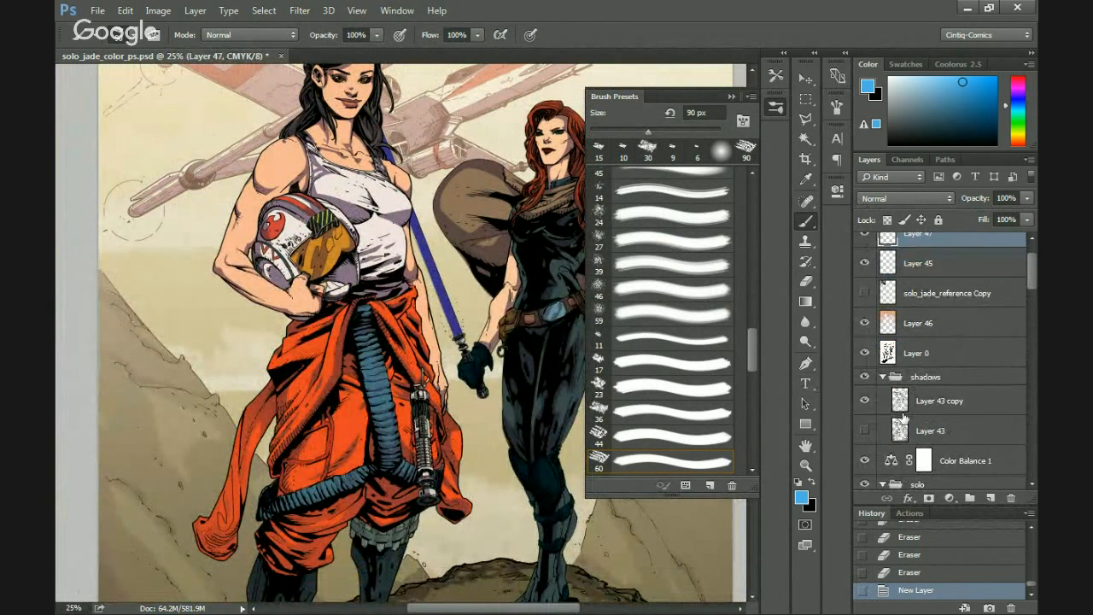
pyautogui.click(908, 401)
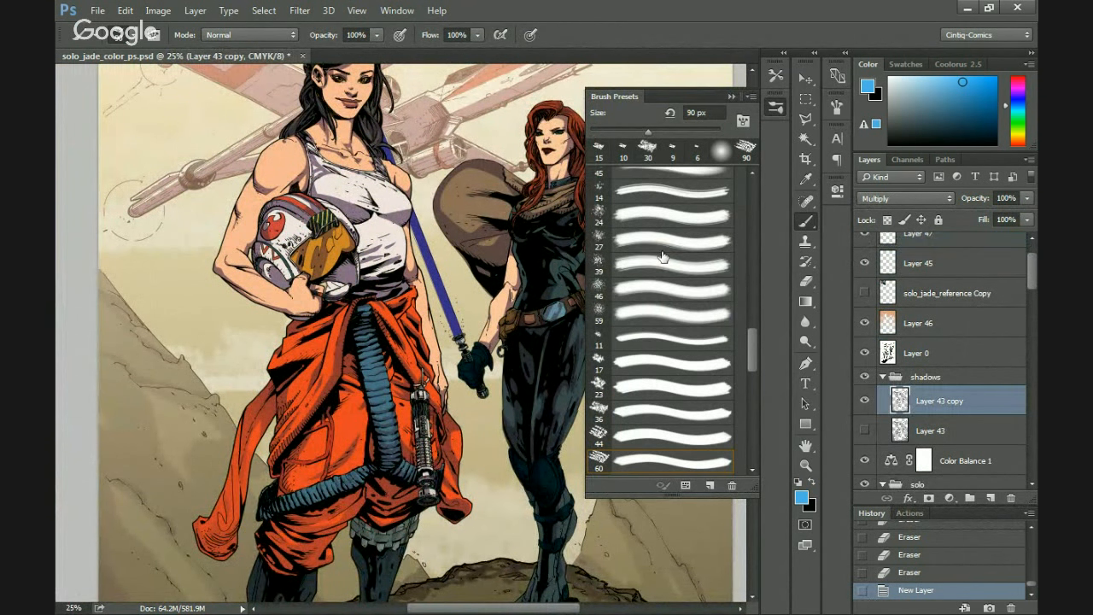
pyautogui.click(779, 112)
pyautogui.hotkey('ctrl', 'u')
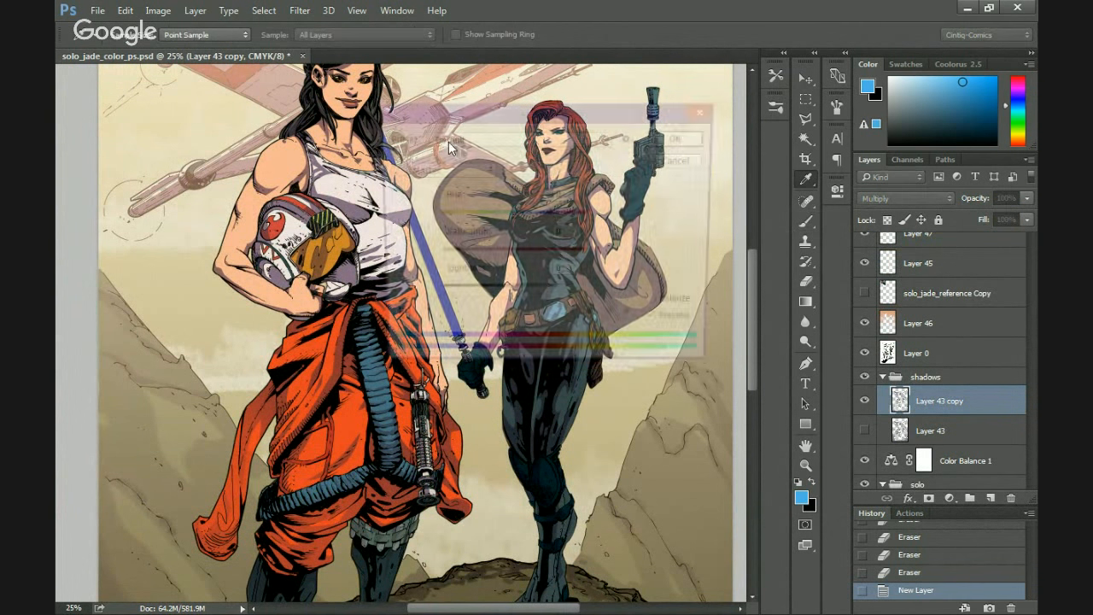
pyautogui.moveTo(463, 117); pyautogui.dragTo(674, 202)
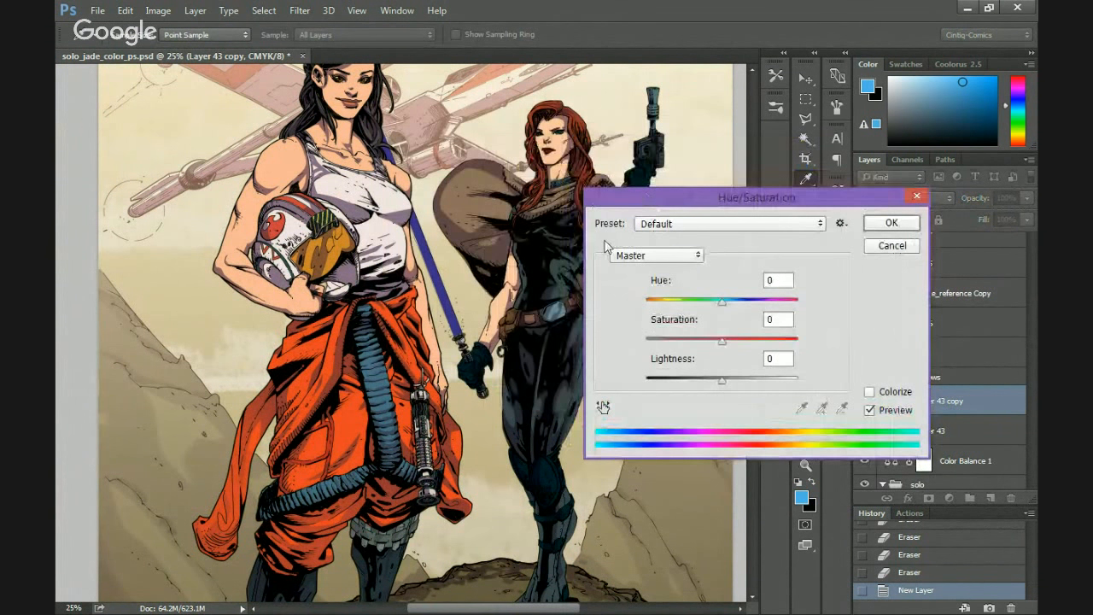
pyautogui.moveTo(722, 302); pyautogui.dragTo(643, 308)
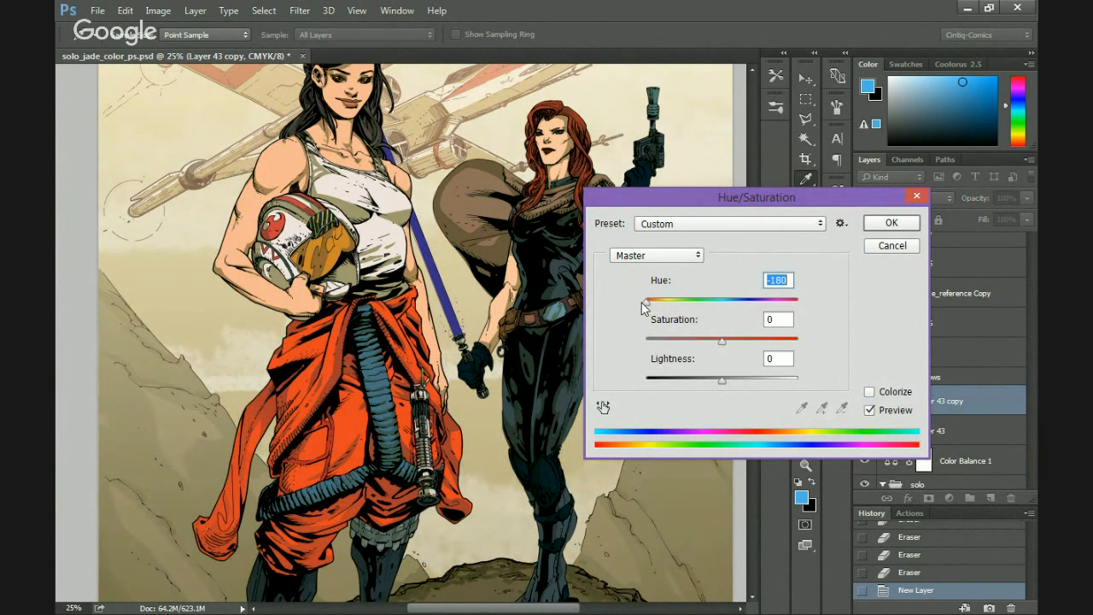
pyautogui.click(786, 304)
pyautogui.moveTo(789, 309); pyautogui.dragTo(775, 309)
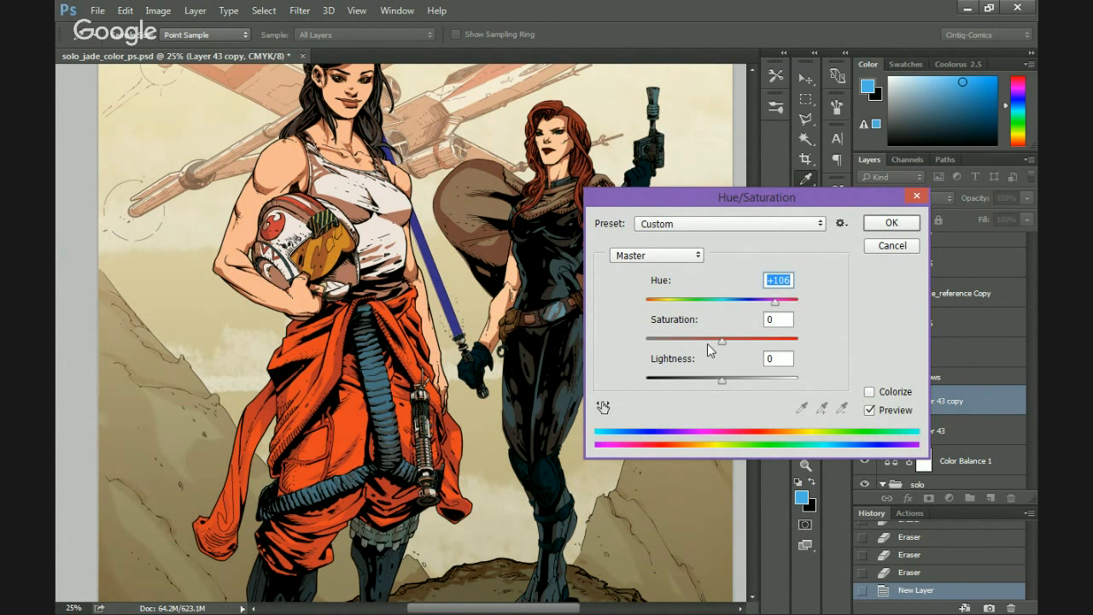
# Set the shadow adjustment's saturation to -22 and lightness to +25, and apply it.
pyautogui.moveTo(717, 343); pyautogui.dragTo(706, 342)
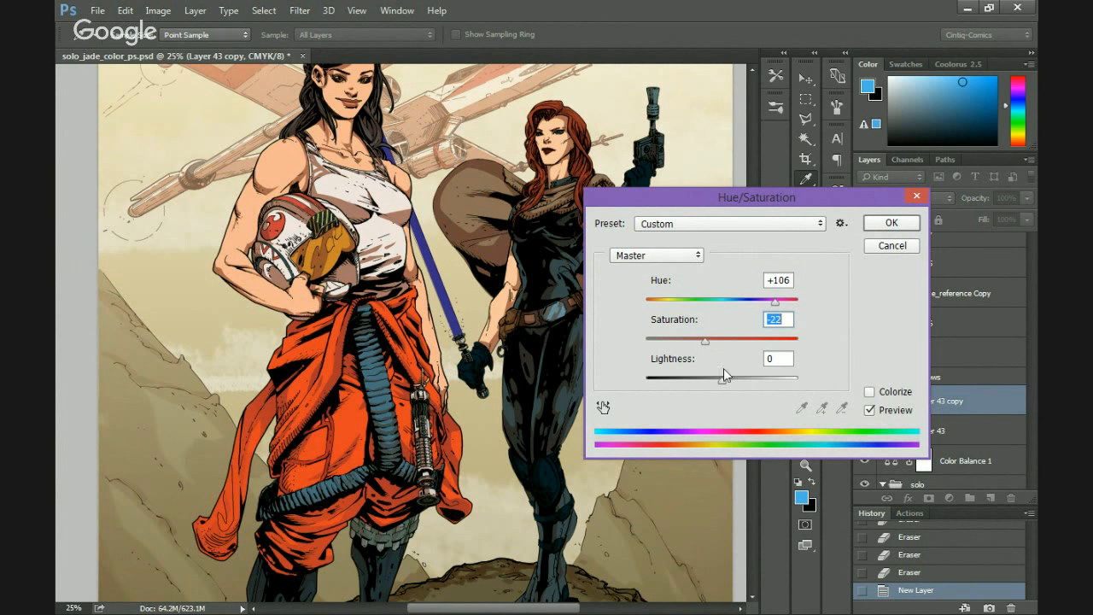
pyautogui.moveTo(724, 382)
pyautogui.mouseDown()
pyautogui.moveTo(745, 382)
pyautogui.moveTo(706, 382)
pyautogui.moveTo(759, 393)
pyautogui.moveTo(739, 388)
pyautogui.mouseUp()
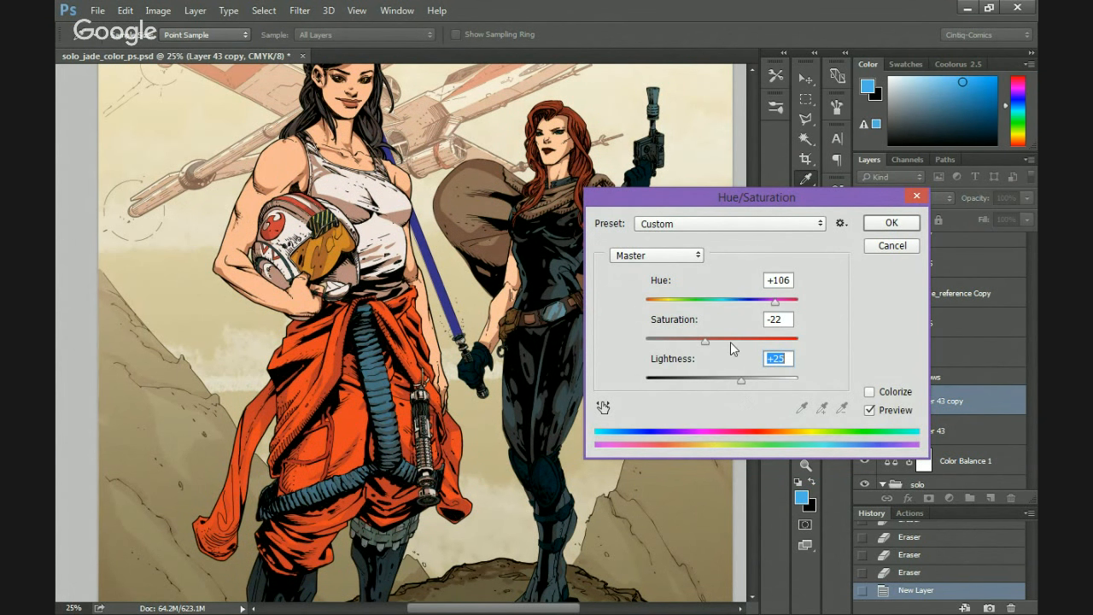
pyautogui.click(891, 222)
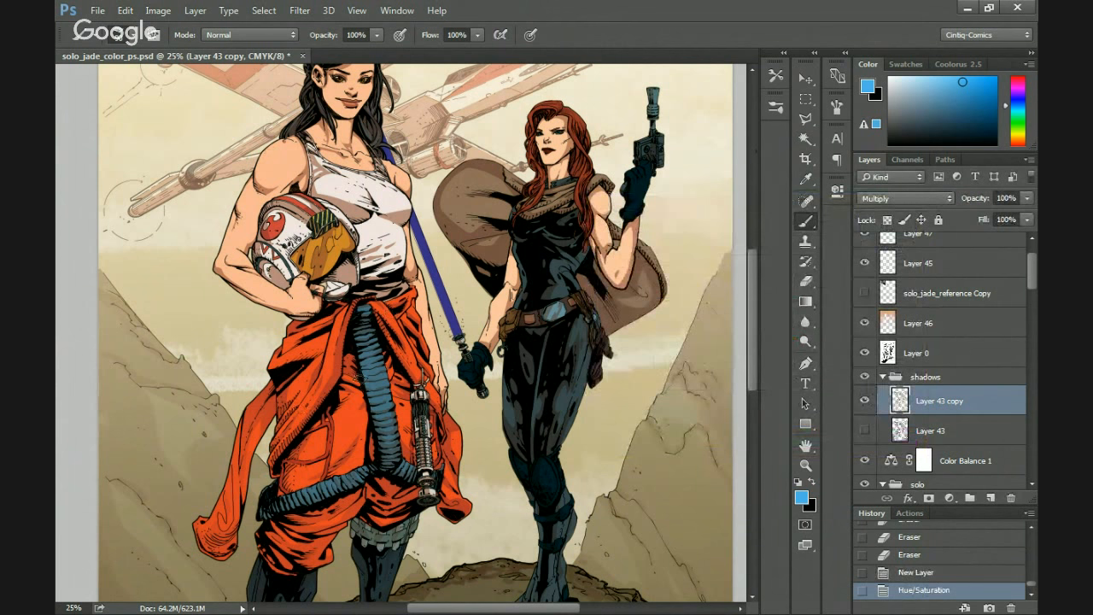
# Apply a second Hue/Saturation adjustment to the Layer 43 copy shadows with hue +2, saturation +23 and lightness -31.
pyautogui.moveTo(311, 459); pyautogui.dragTo(359, 333)
pyautogui.moveTo(327, 419); pyautogui.dragTo(362, 462)
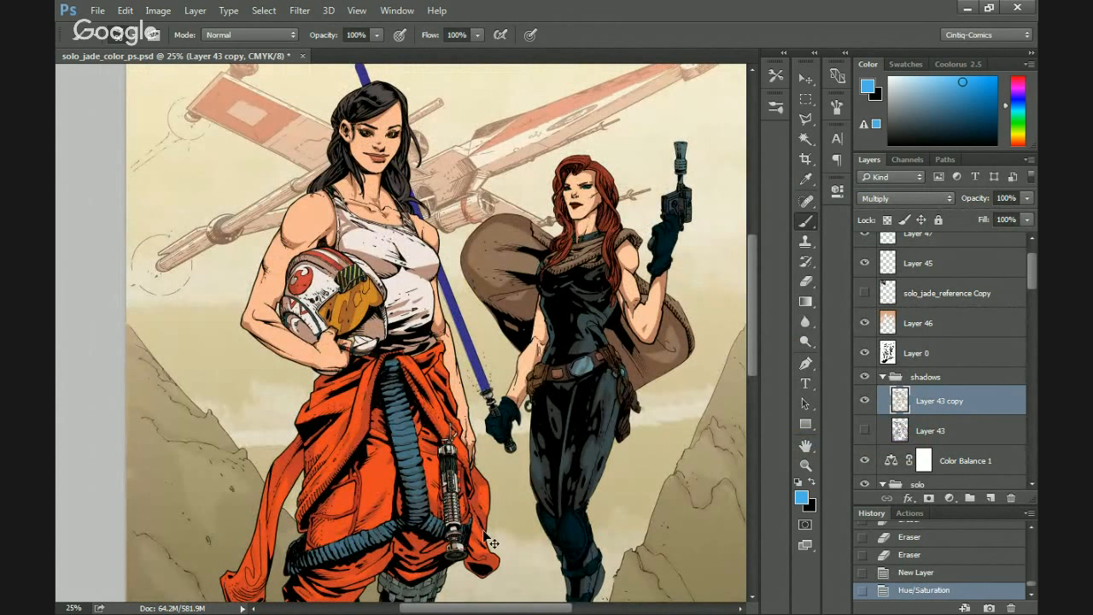
pyautogui.hotkey('ctrl', 'u')
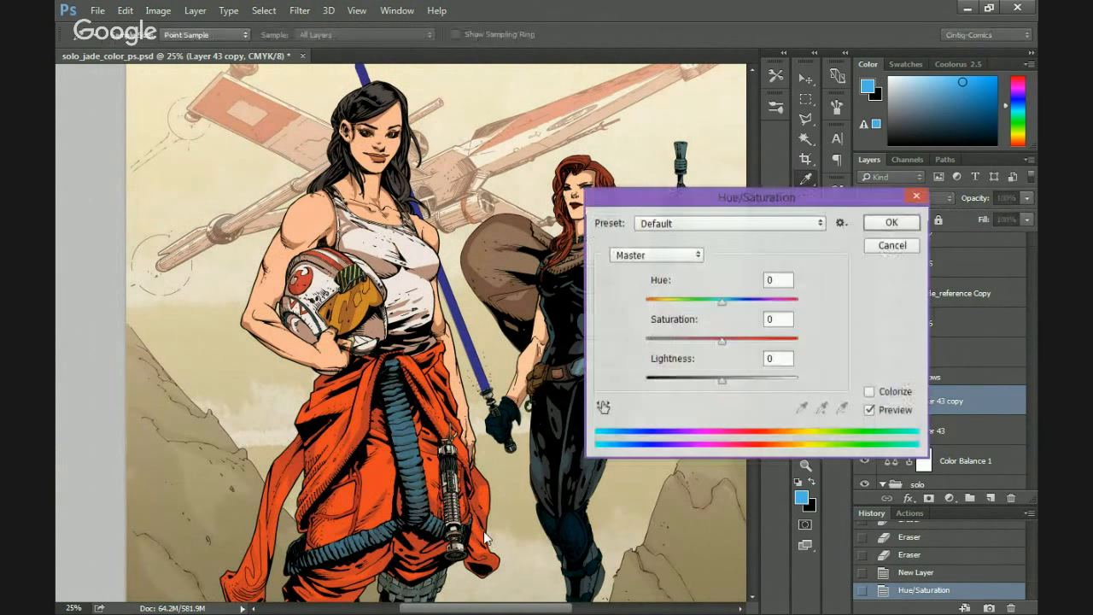
pyautogui.moveTo(712, 382); pyautogui.dragTo(698, 383)
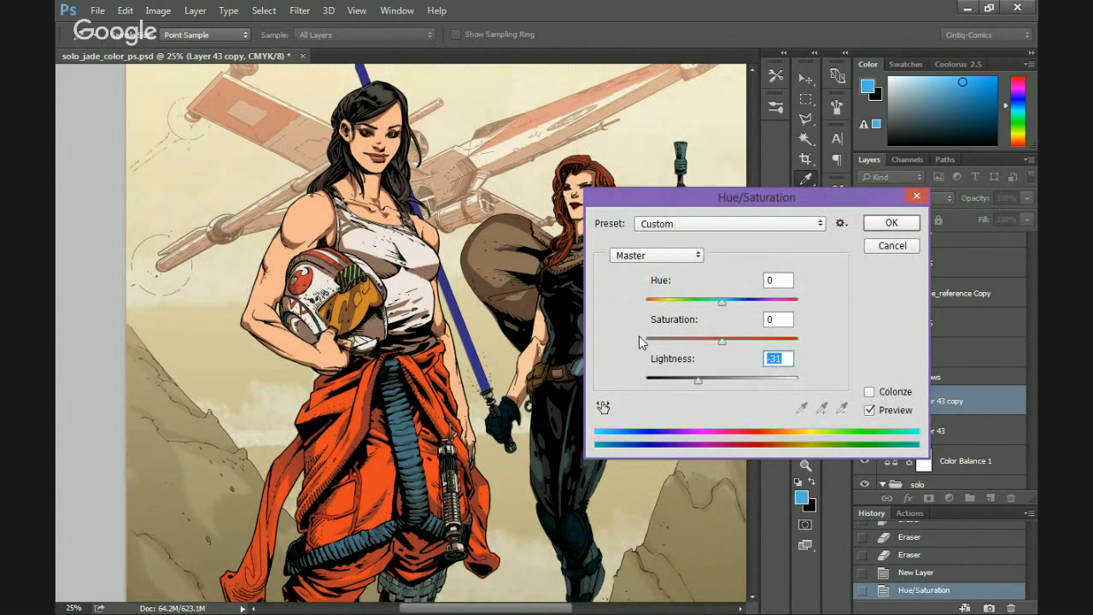
pyautogui.scroll(-4, 321, 479)
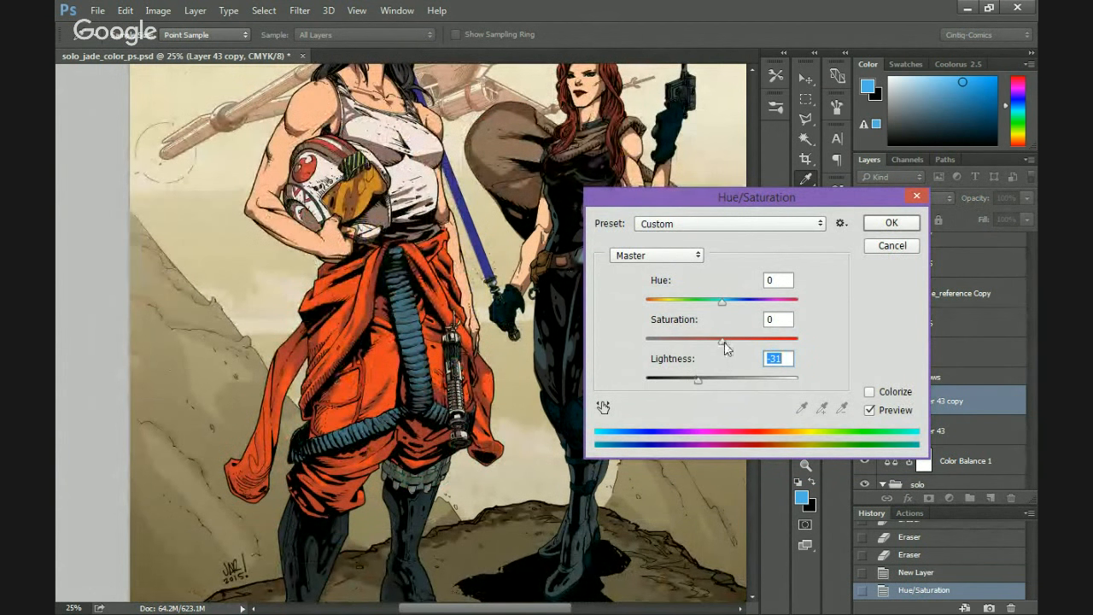
pyautogui.moveTo(725, 342); pyautogui.dragTo(753, 348)
pyautogui.moveTo(722, 304)
pyautogui.mouseDown()
pyautogui.moveTo(740, 309)
pyautogui.moveTo(727, 307)
pyautogui.mouseUp()
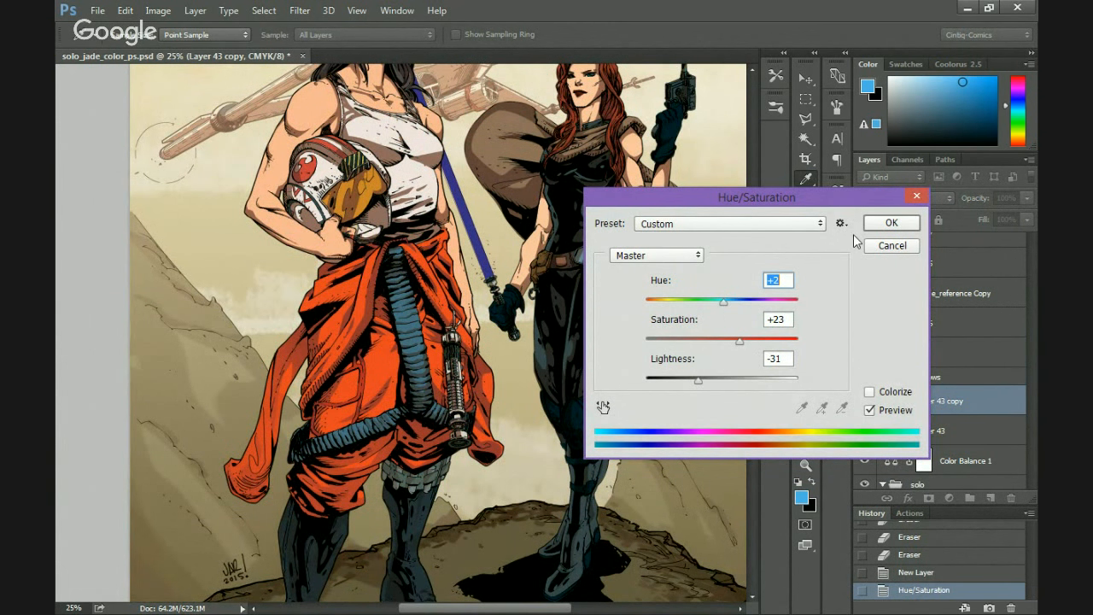
pyautogui.click(889, 224)
# Duplicate the recoloured Layer 43 copy and hide the original, keeping the duplicate active.
pyautogui.moveTo(333, 352); pyautogui.dragTo(407, 539)
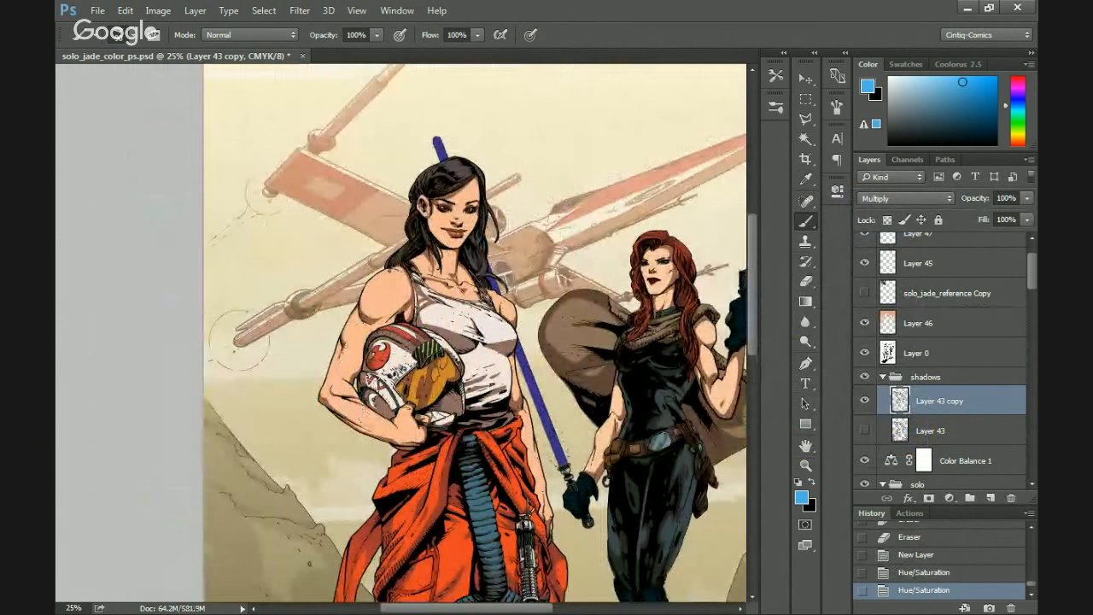
pyautogui.hotkey('ctrl', '+')
pyautogui.hotkey('ctrl', '+')
pyautogui.hotkey('ctrl', '+')
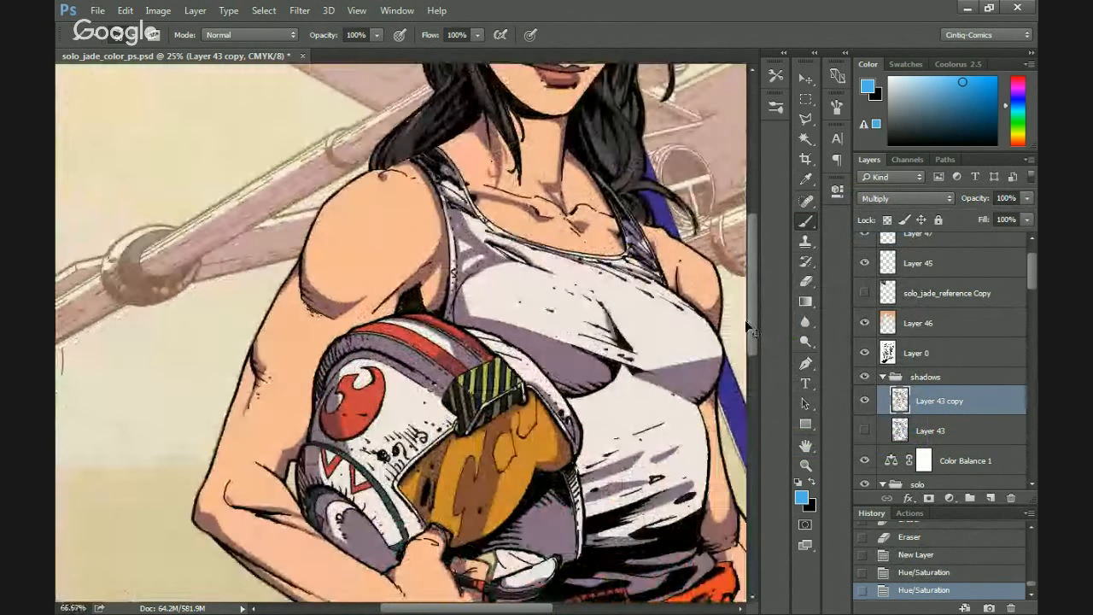
pyautogui.moveTo(983, 406); pyautogui.dragTo(990, 497)
pyautogui.click(865, 307)
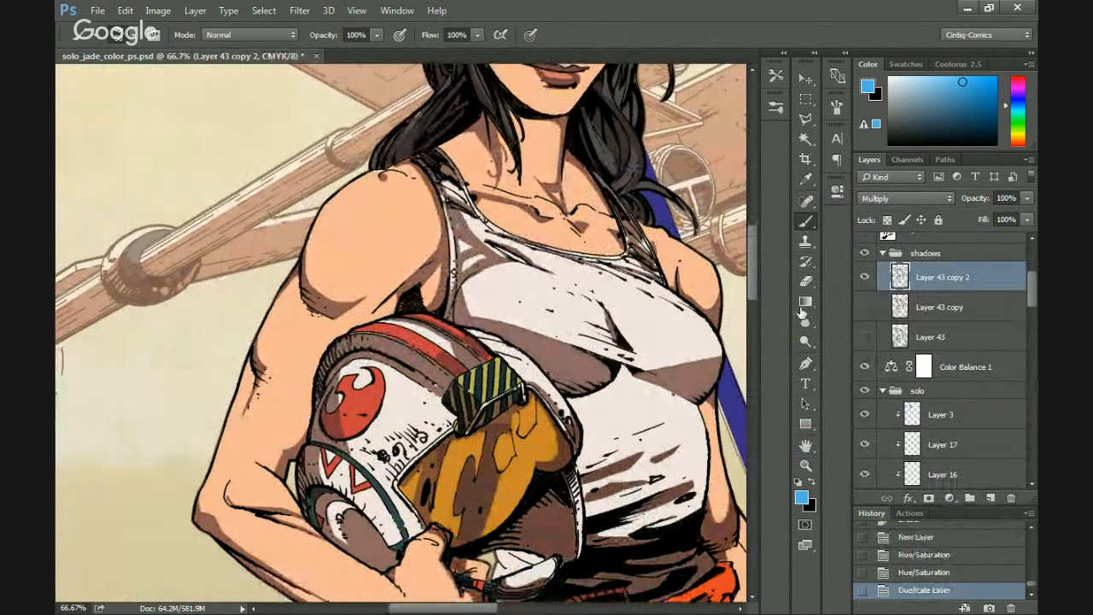
# Switch to the Eraser with a soft round brush preset for softening the shadows.
pyautogui.scroll(3, 521, 384)
pyautogui.press('e')
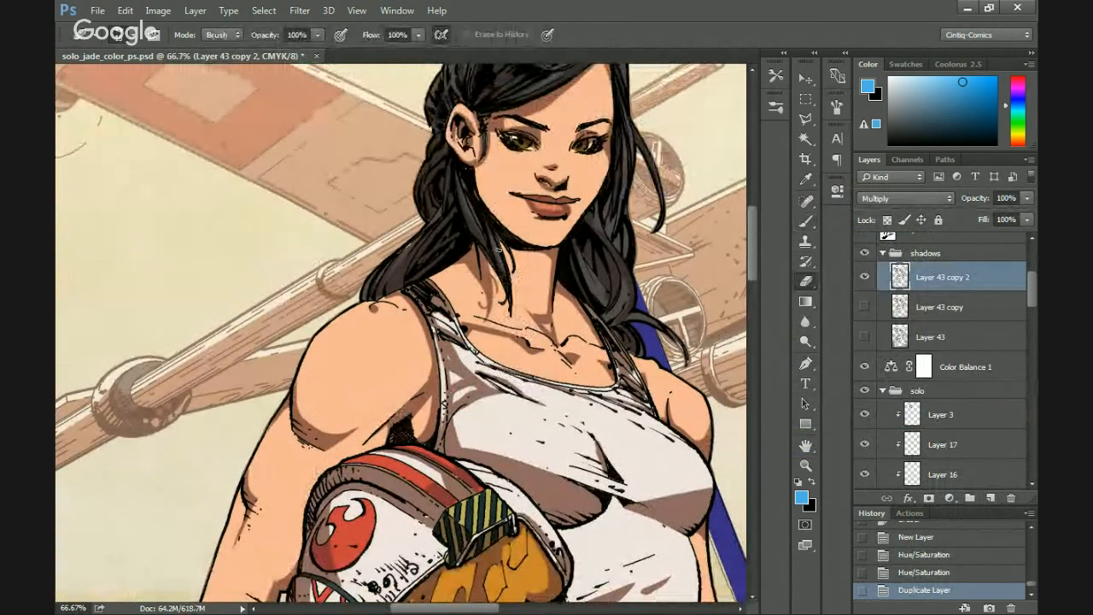
pyautogui.click(774, 99)
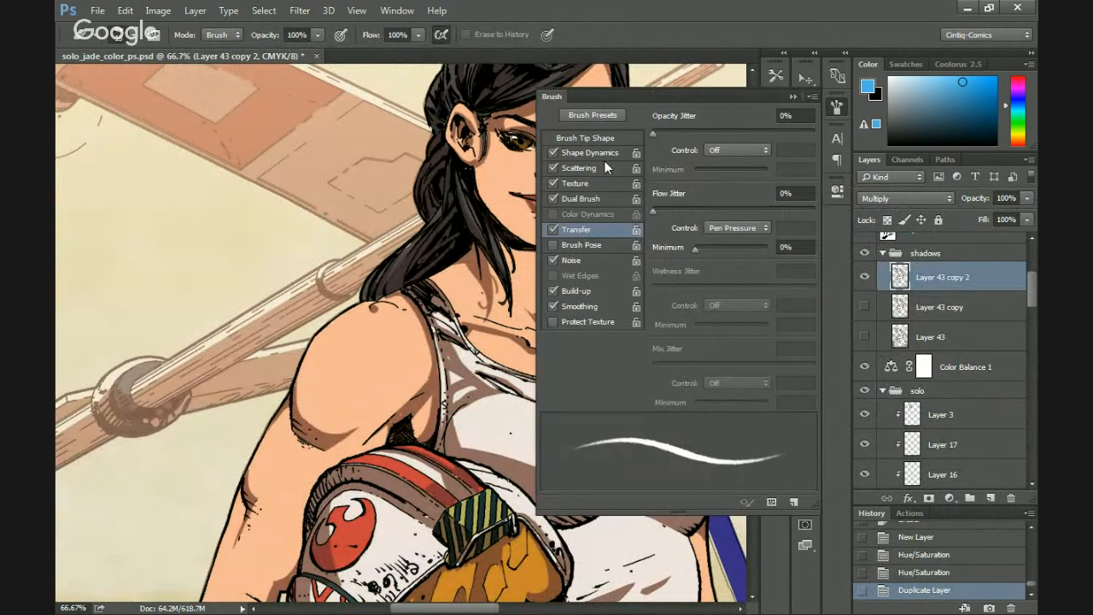
pyautogui.click(776, 76)
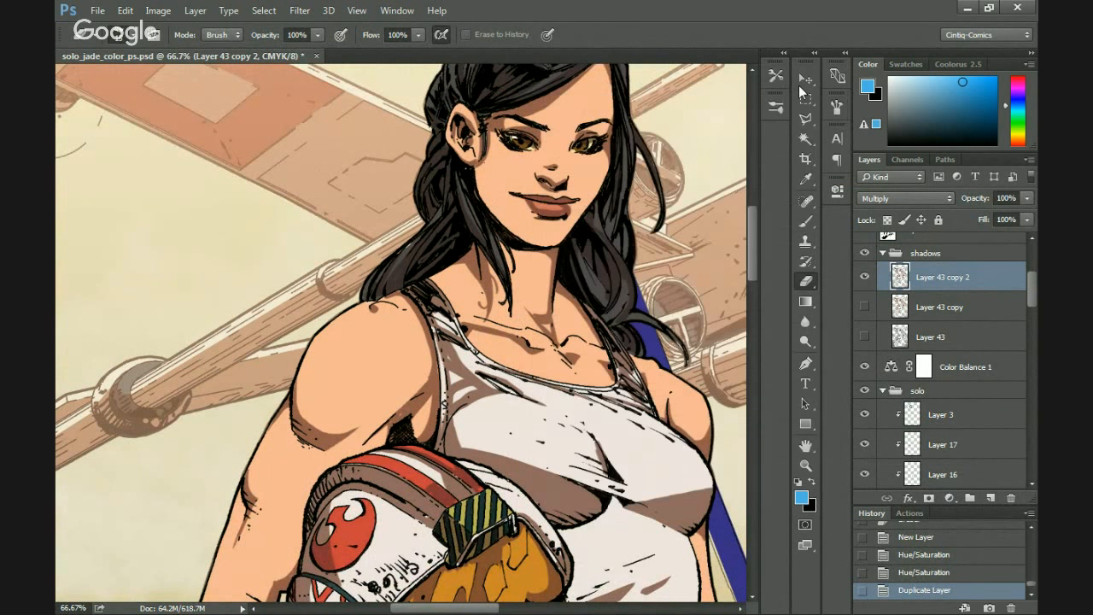
pyautogui.click(776, 106)
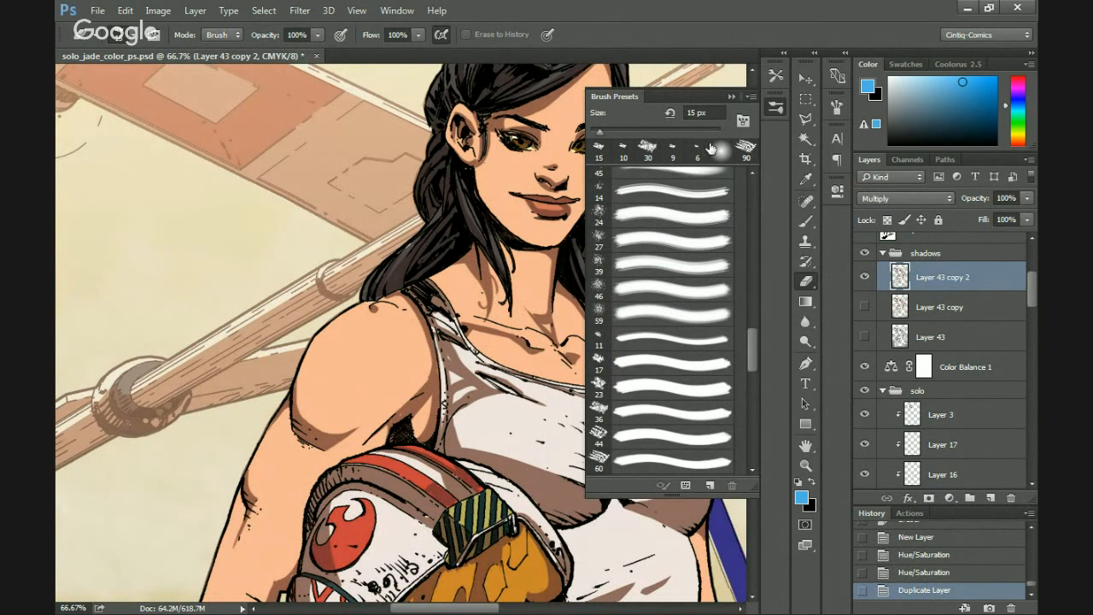
pyautogui.moveTo(748, 333); pyautogui.dragTo(750, 180)
pyautogui.click(666, 277)
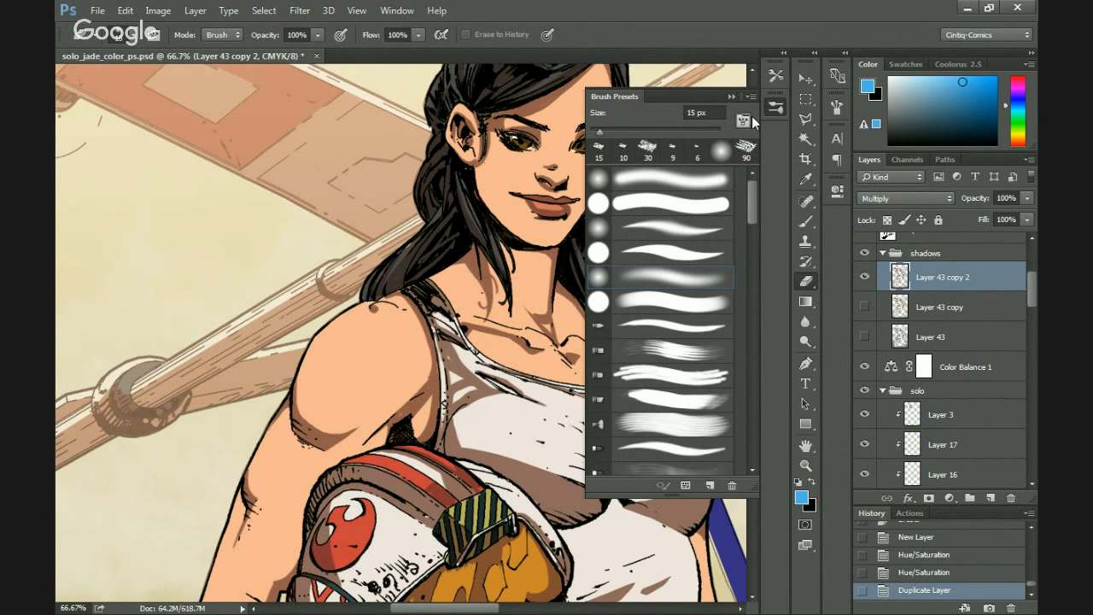
pyautogui.click(774, 106)
# Set the eraser brush's Opacity Jitter control to Pen Pressure in its Transfer settings.
pyautogui.click(776, 76)
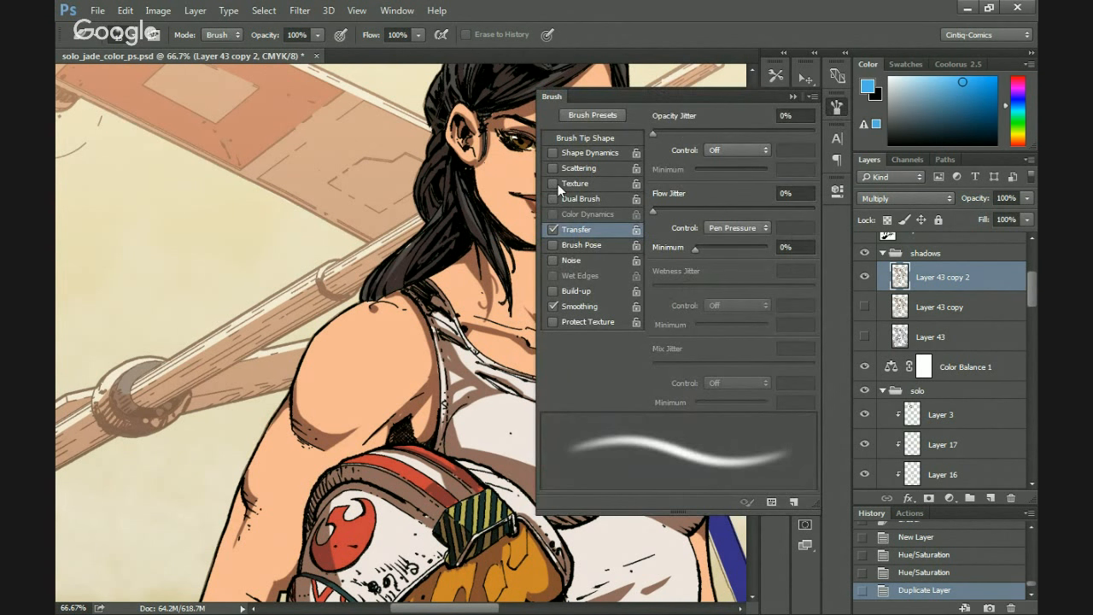
pyautogui.click(736, 150)
pyautogui.click(726, 182)
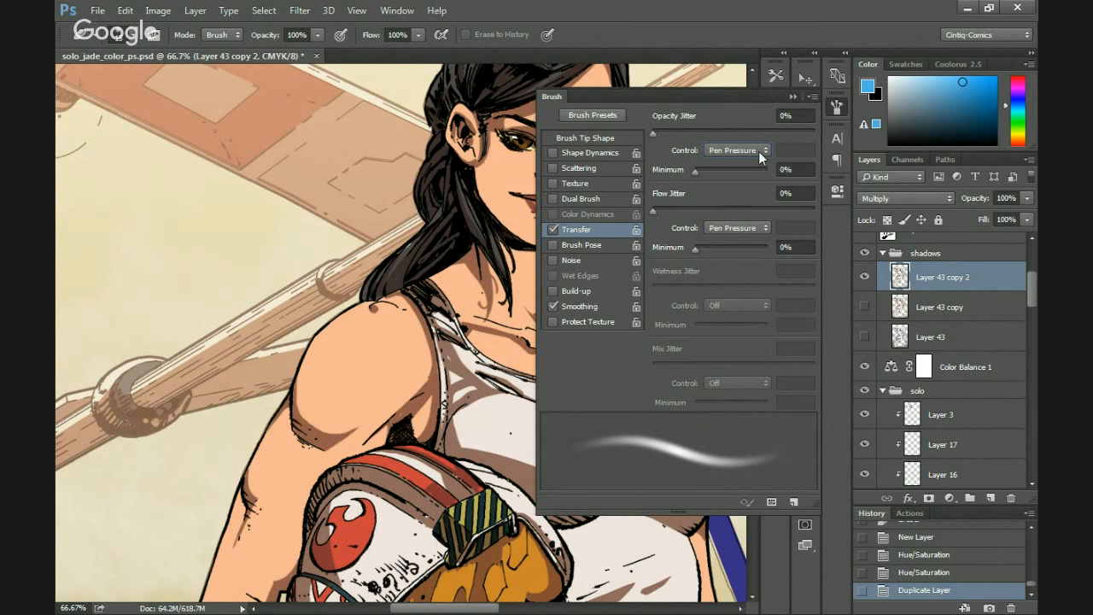
pyautogui.click(836, 109)
# Softly erase the Layer 43 copy 2 shadows beside the dark-haired woman's ear, on her forehead and around her shoulder.
pyautogui.moveTo(512, 90)
pyautogui.mouseDown()
pyautogui.moveTo(547, 129)
pyautogui.moveTo(530, 224)
pyautogui.mouseUp()
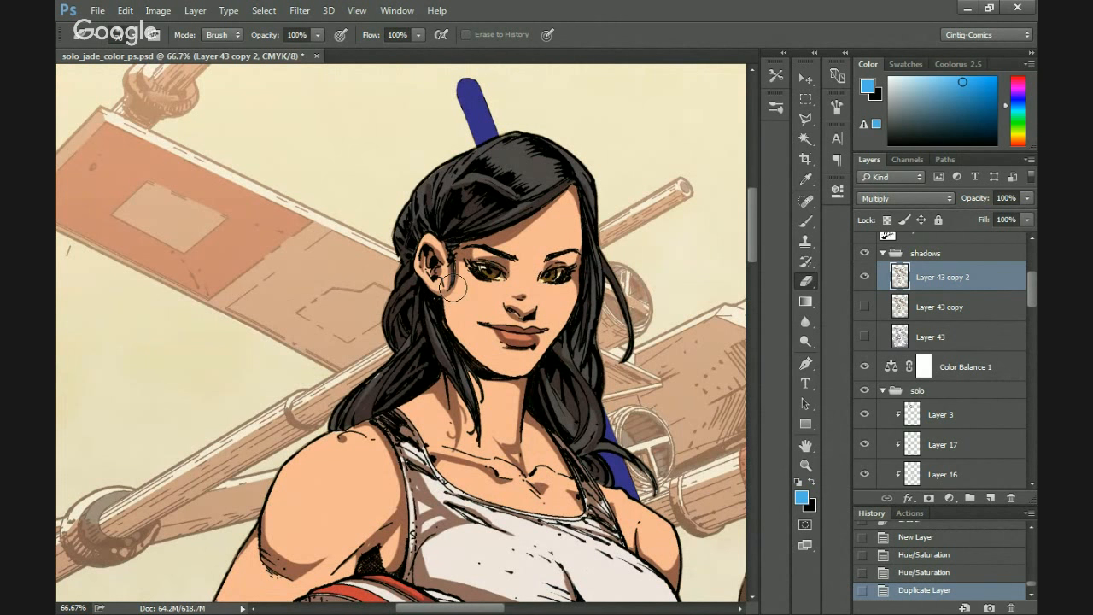
pyautogui.moveTo(450, 288)
pyautogui.mouseDown()
pyautogui.moveTo(469, 254)
pyautogui.moveTo(553, 209)
pyautogui.moveTo(461, 269)
pyautogui.moveTo(501, 197)
pyautogui.mouseUp()
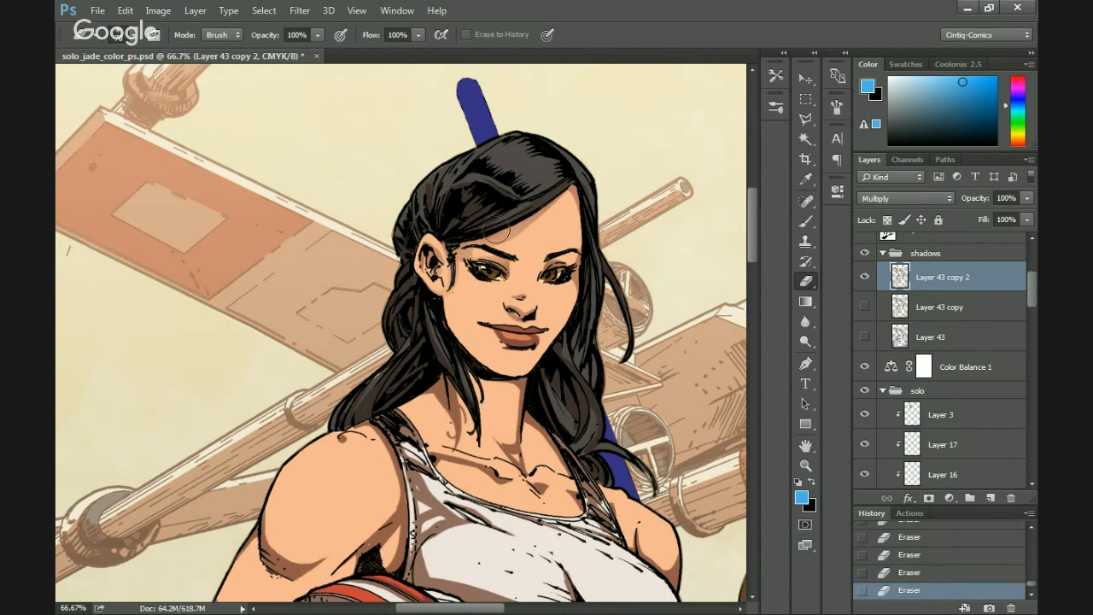
pyautogui.scroll(-2, 484, 303)
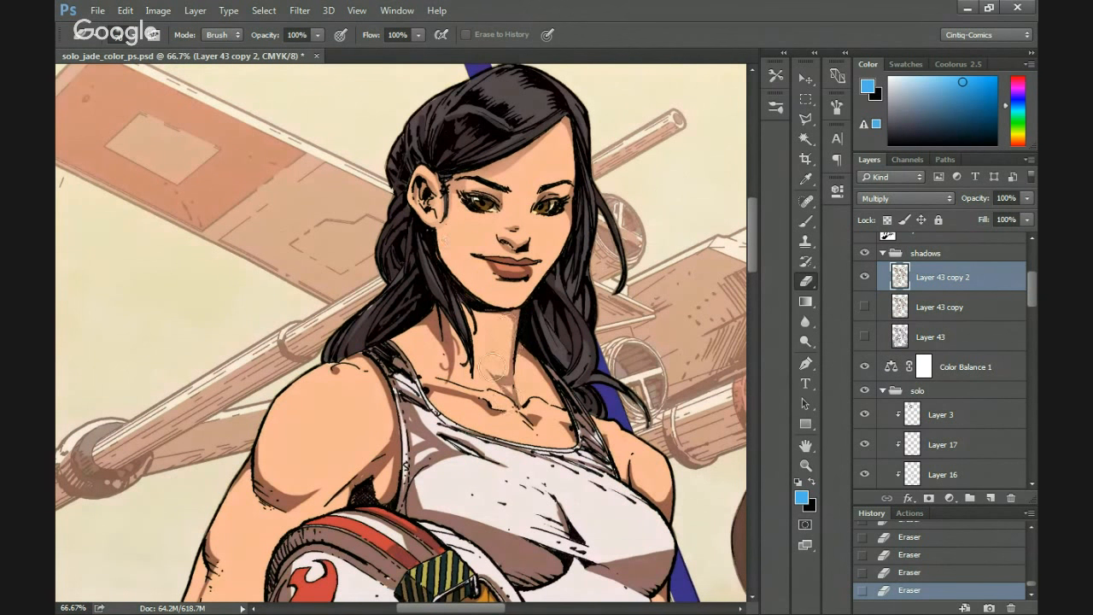
pyautogui.moveTo(341, 350); pyautogui.dragTo(450, 250)
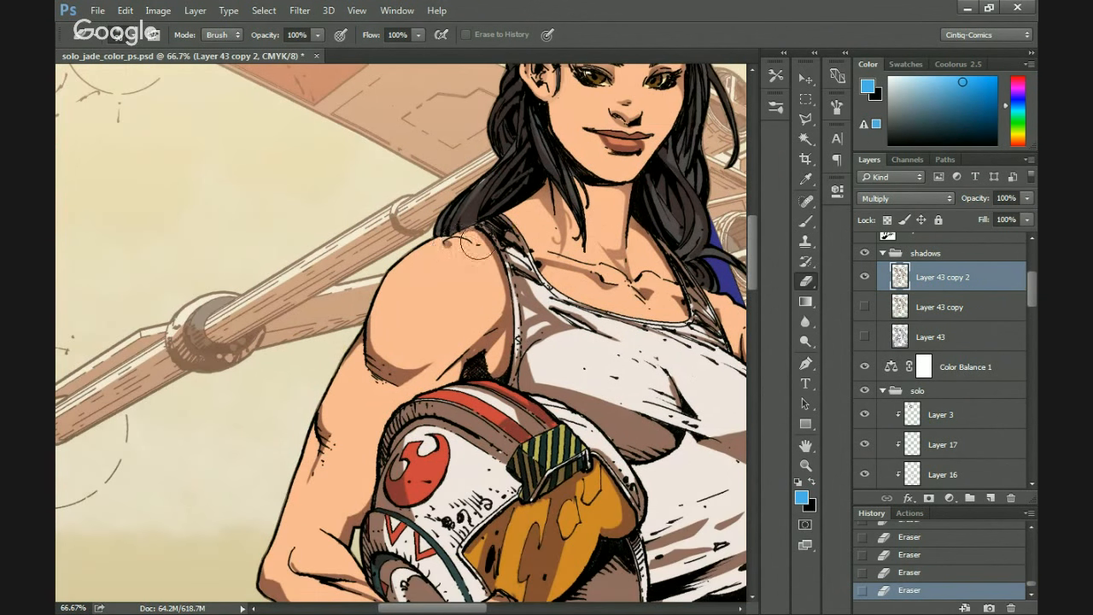
pyautogui.moveTo(498, 350)
pyautogui.mouseDown()
pyautogui.moveTo(376, 380)
pyautogui.moveTo(414, 289)
pyautogui.mouseUp()
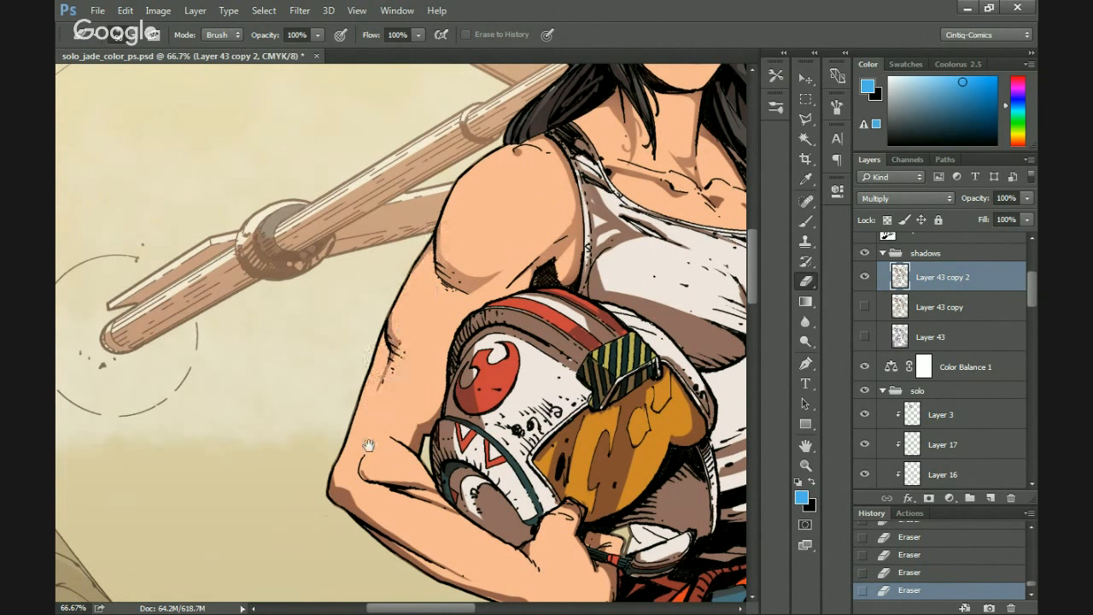
# Continue softening the Layer 43 copy 2 shadow edges along the dark-haired woman's arm and torso.
pyautogui.moveTo(334, 474)
pyautogui.mouseDown()
pyautogui.moveTo(310, 367)
pyautogui.moveTo(401, 464)
pyautogui.moveTo(446, 478)
pyautogui.moveTo(525, 440)
pyautogui.moveTo(479, 458)
pyautogui.mouseUp()
pyautogui.moveTo(625, 207); pyautogui.dragTo(396, 387)
pyautogui.moveTo(574, 510)
pyautogui.mouseDown()
pyautogui.moveTo(518, 428)
pyautogui.moveTo(484, 238)
pyautogui.moveTo(512, 290)
pyautogui.moveTo(505, 318)
pyautogui.mouseUp()
pyautogui.moveTo(494, 424); pyautogui.dragTo(419, 461)
pyautogui.moveTo(568, 354)
pyautogui.mouseDown()
pyautogui.moveTo(562, 252)
pyautogui.moveTo(528, 395)
pyautogui.moveTo(506, 376)
pyautogui.moveTo(427, 428)
pyautogui.moveTo(444, 521)
pyautogui.moveTo(282, 563)
pyautogui.mouseUp()
pyautogui.moveTo(556, 280)
pyautogui.mouseDown()
pyautogui.moveTo(551, 265)
pyautogui.moveTo(556, 340)
pyautogui.moveTo(548, 294)
pyautogui.mouseUp()
# Softly erase the Layer 43 copy 2 shadow edges on the red-haired woman's arm and neck.
pyautogui.moveTo(556, 350)
pyautogui.mouseDown()
pyautogui.moveTo(568, 444)
pyautogui.moveTo(632, 363)
pyautogui.moveTo(623, 449)
pyautogui.moveTo(585, 495)
pyautogui.moveTo(568, 435)
pyautogui.mouseUp()
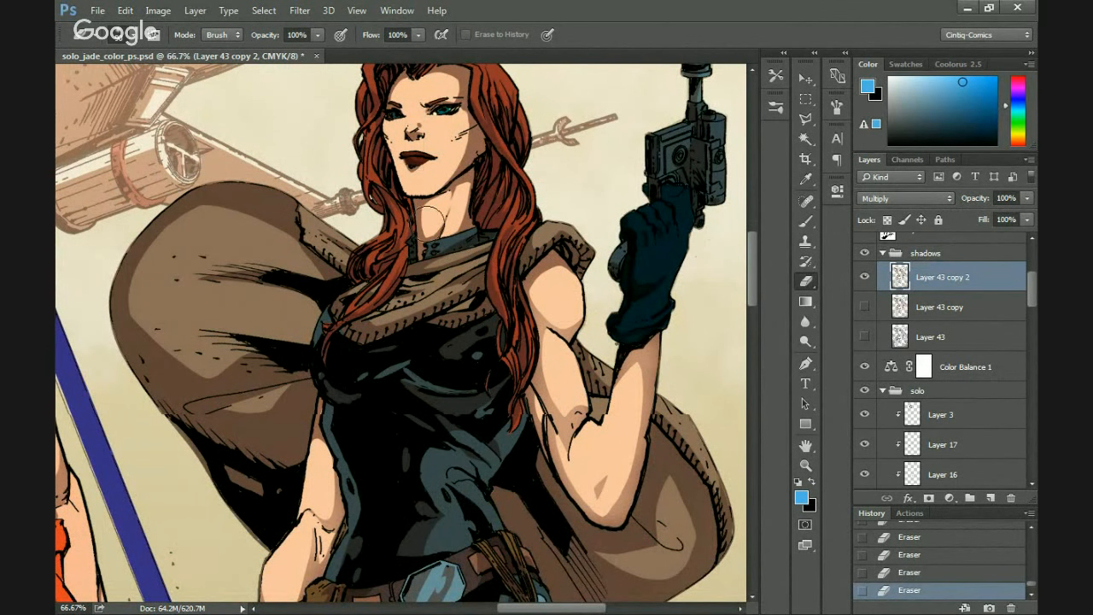
pyautogui.moveTo(431, 179); pyautogui.dragTo(461, 334)
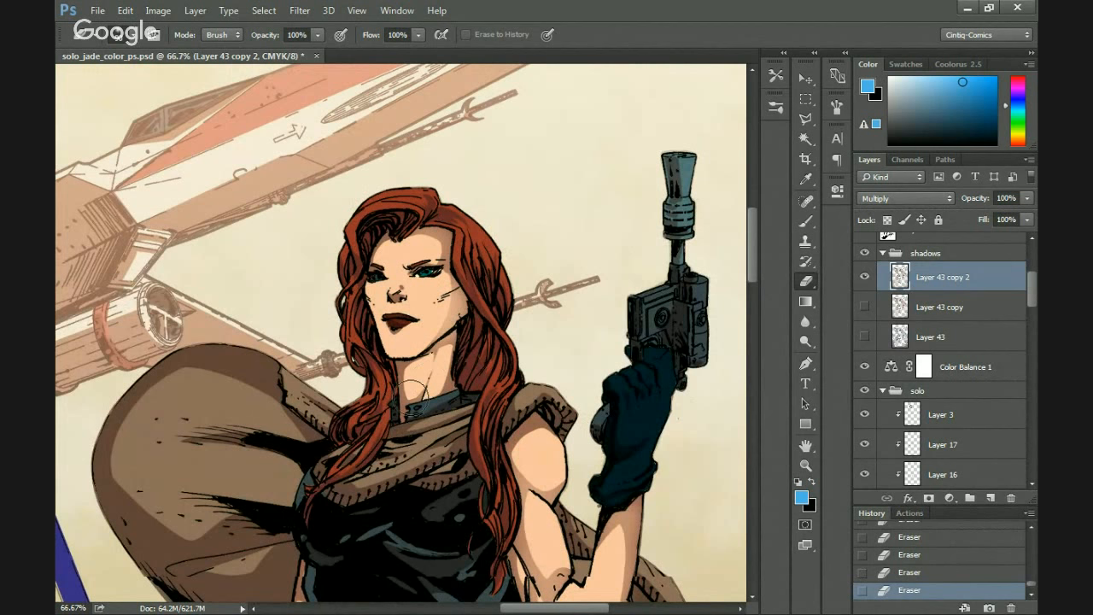
pyautogui.moveTo(338, 477); pyautogui.dragTo(504, 345)
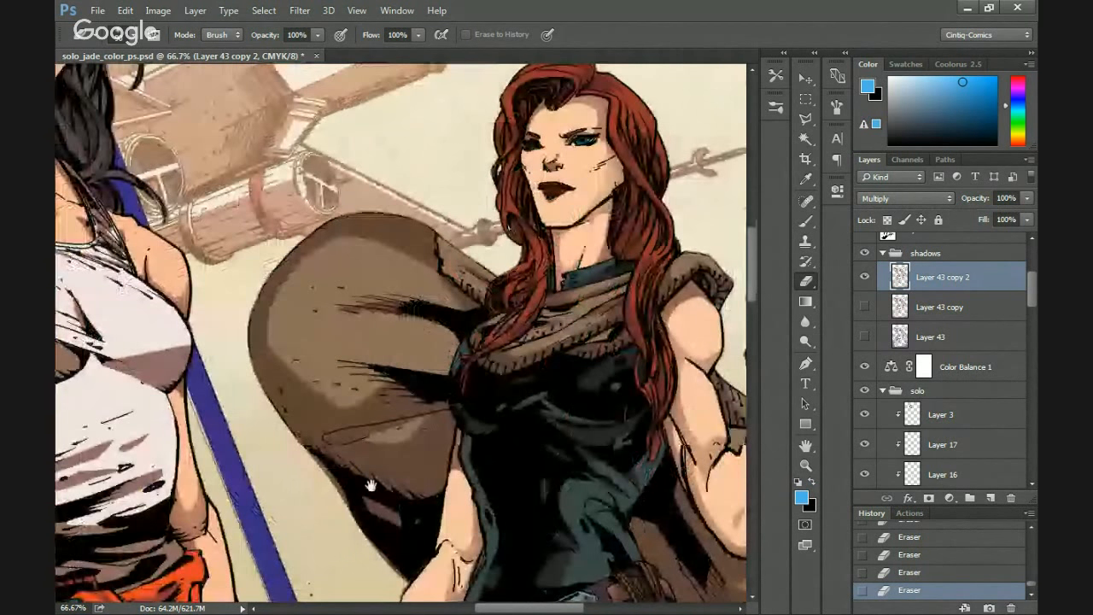
pyautogui.moveTo(300, 441); pyautogui.dragTo(541, 588)
pyautogui.moveTo(410, 359); pyautogui.dragTo(478, 532)
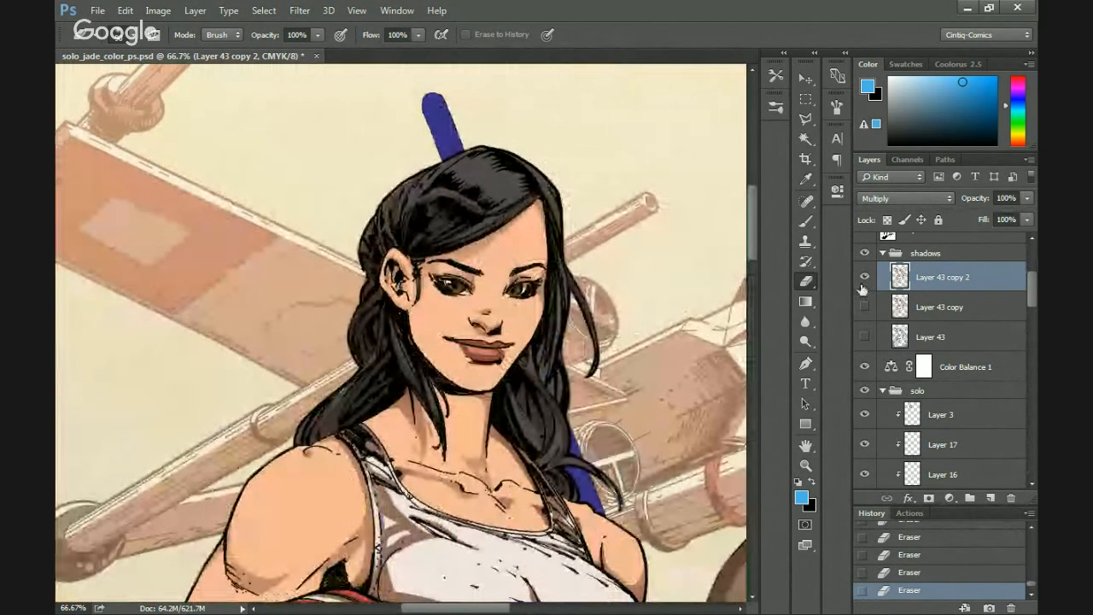
# Check Layer 45 and Layer 47 for content by trying Free Transform on each.
pyautogui.scroll(1, 1034, 290)
pyautogui.scroll(3, 1034, 291)
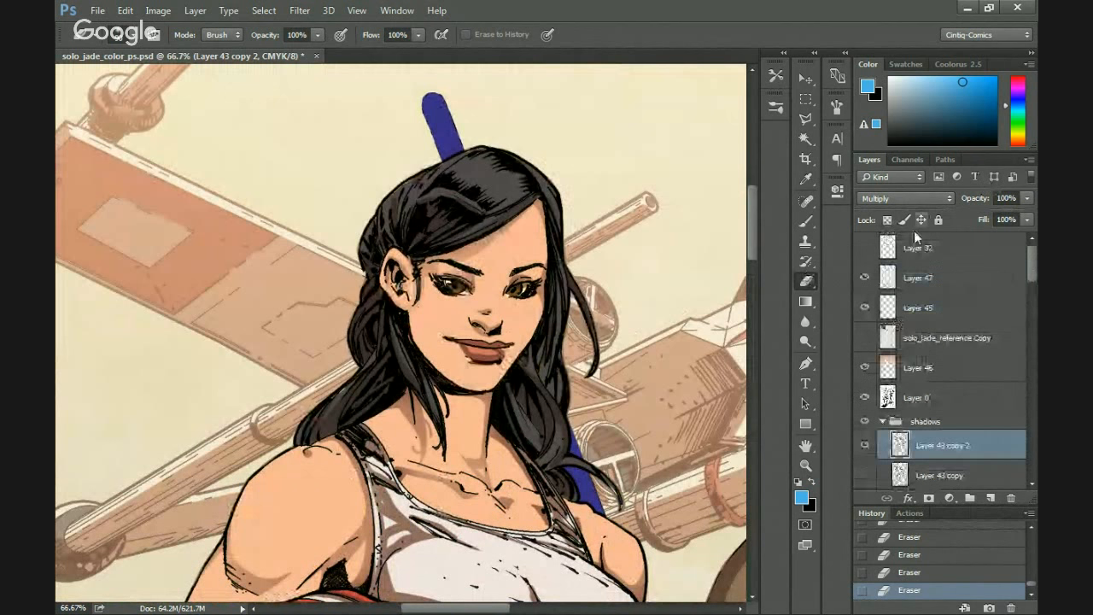
pyautogui.click(922, 308)
pyautogui.hotkey('ctrl', 't')
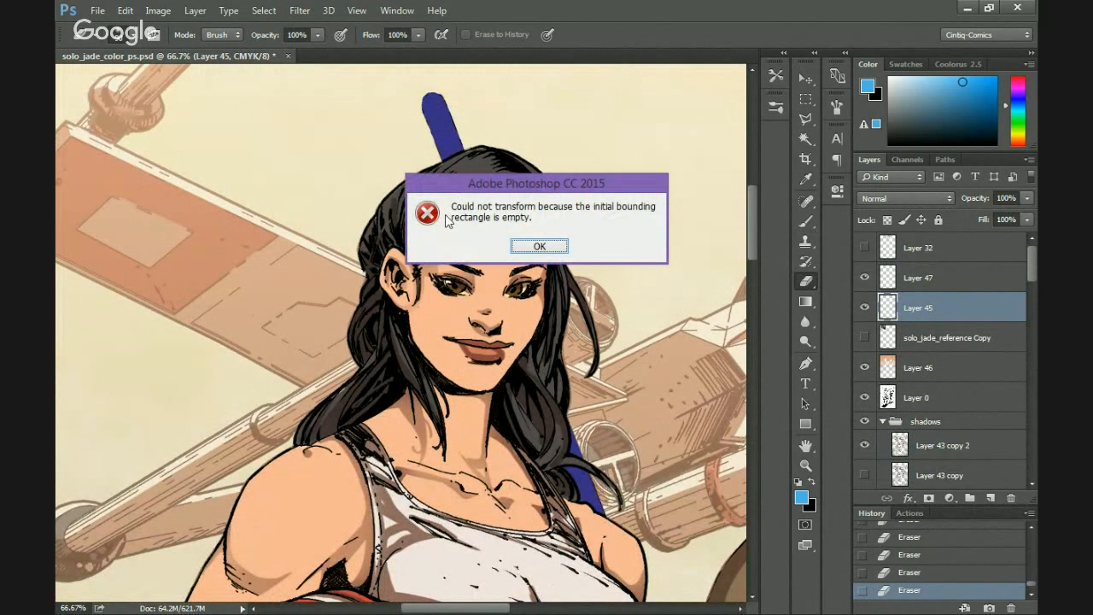
pyautogui.press('Return')
pyautogui.click(891, 273)
pyautogui.hotkey('ctrl', 't')
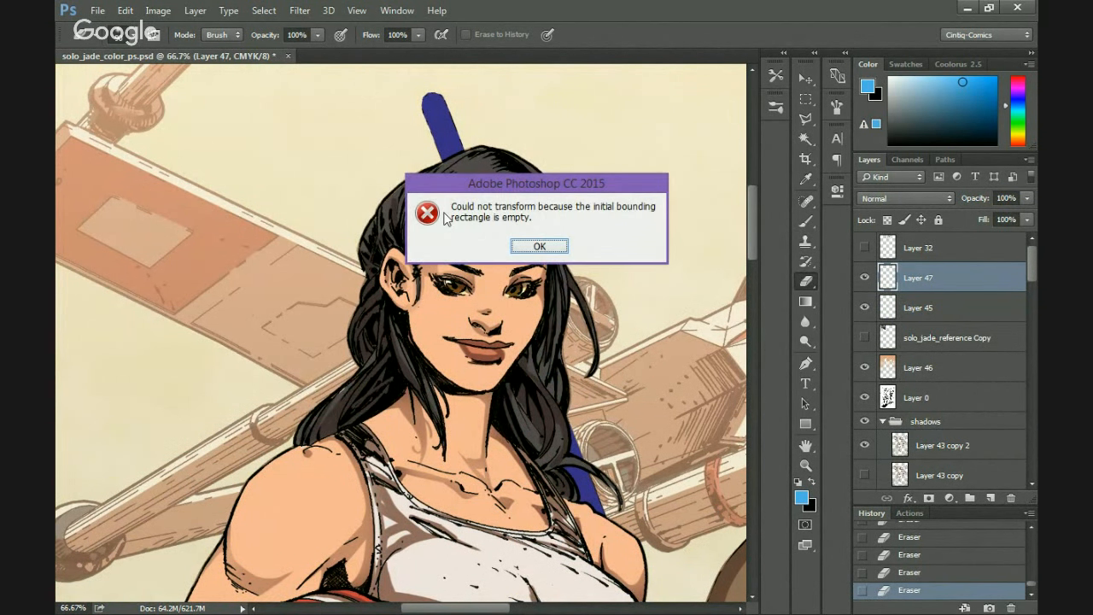
pyautogui.press('Return')
# Delete the empty Layer 47 and rename Layer 45 as sfx.
pyautogui.press('Delete')
pyautogui.doubleClick(919, 280)
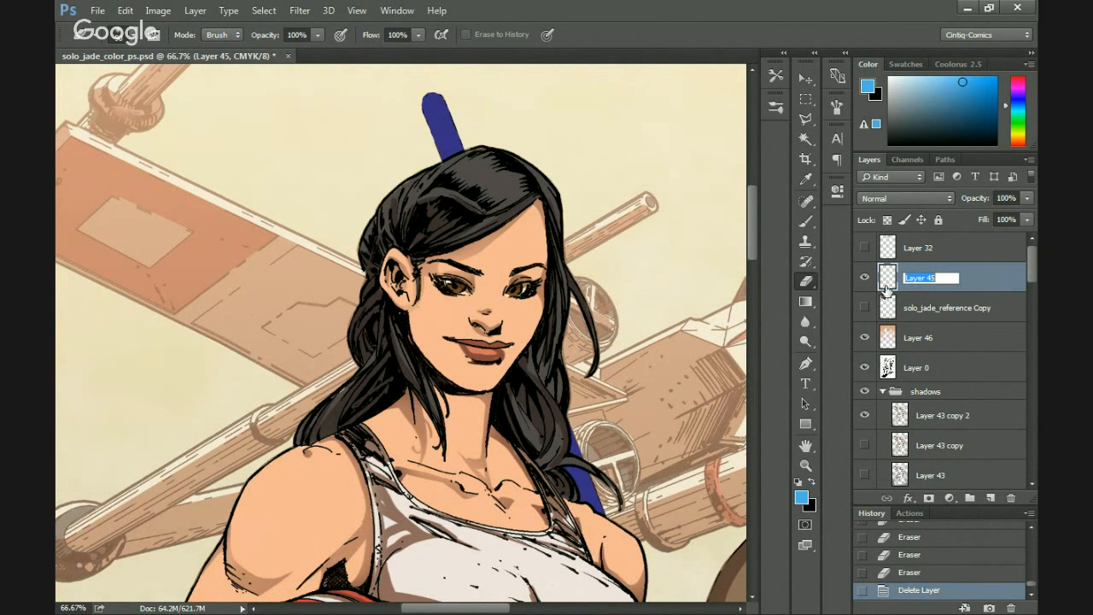
pyautogui.press('Return')
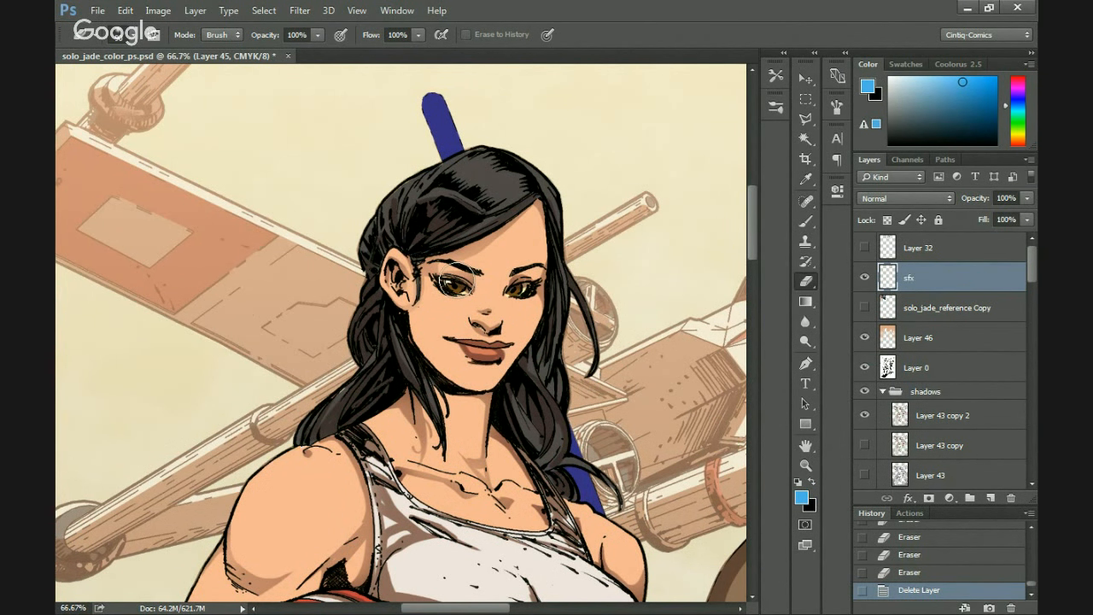
# Switch to the Brush with a soft round preset and set its Opacity Jitter control to Pen Pressure in the Transfer settings.
pyautogui.scroll(4, 446, 295)
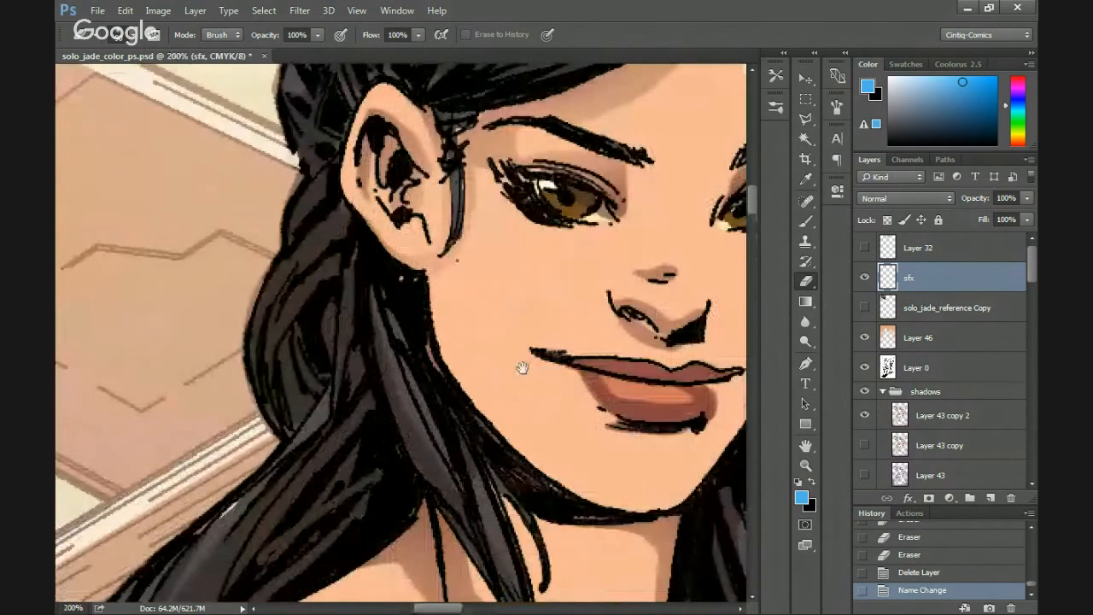
pyautogui.press('b')
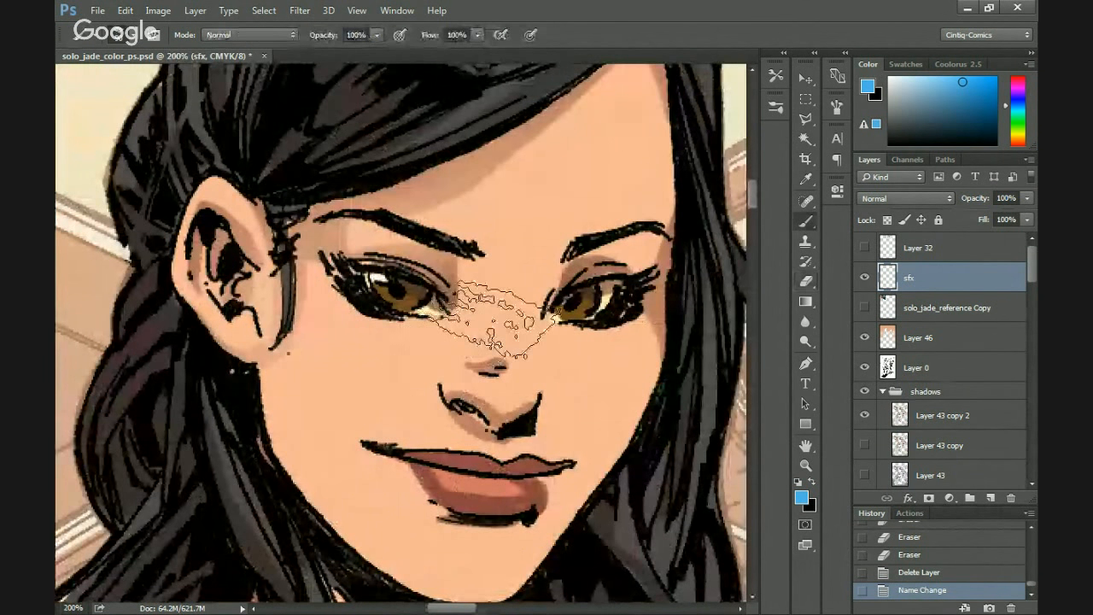
pyautogui.click(776, 107)
pyautogui.scroll(5, 749, 327)
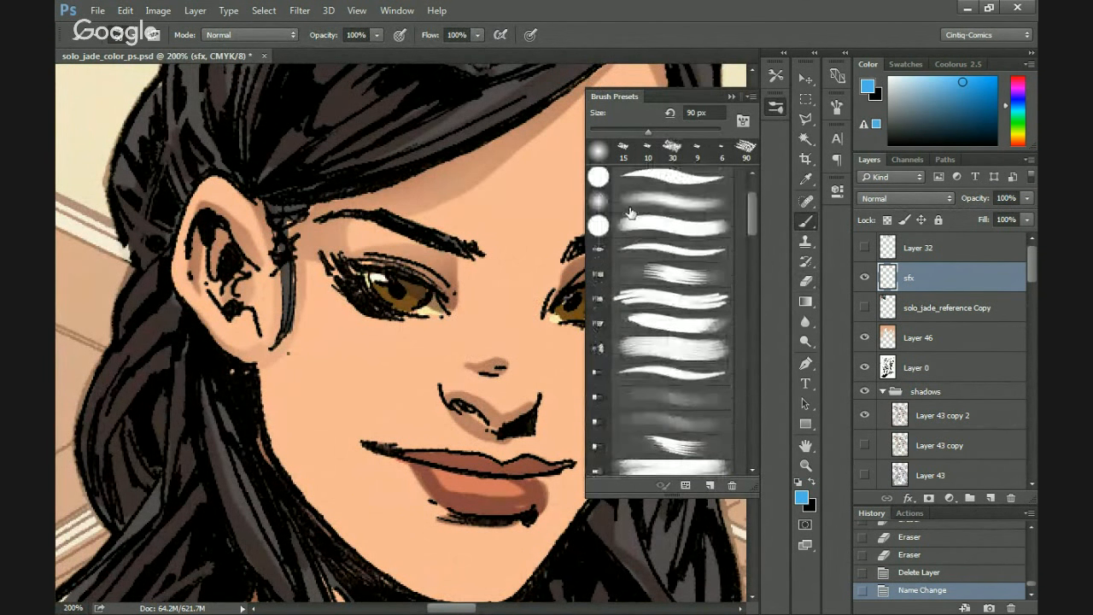
pyautogui.click(778, 73)
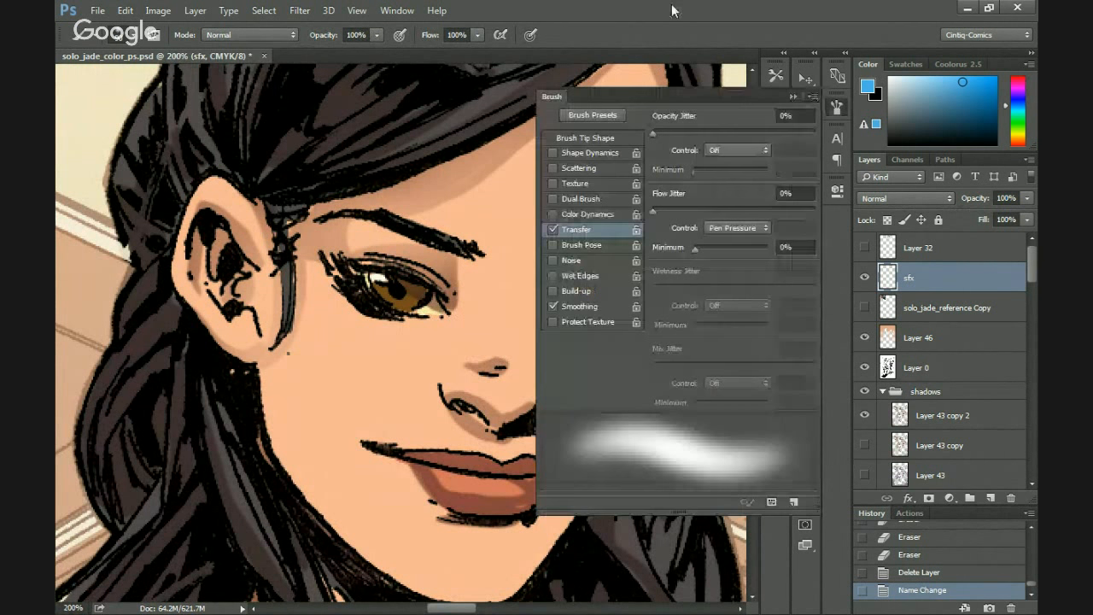
pyautogui.click(713, 152)
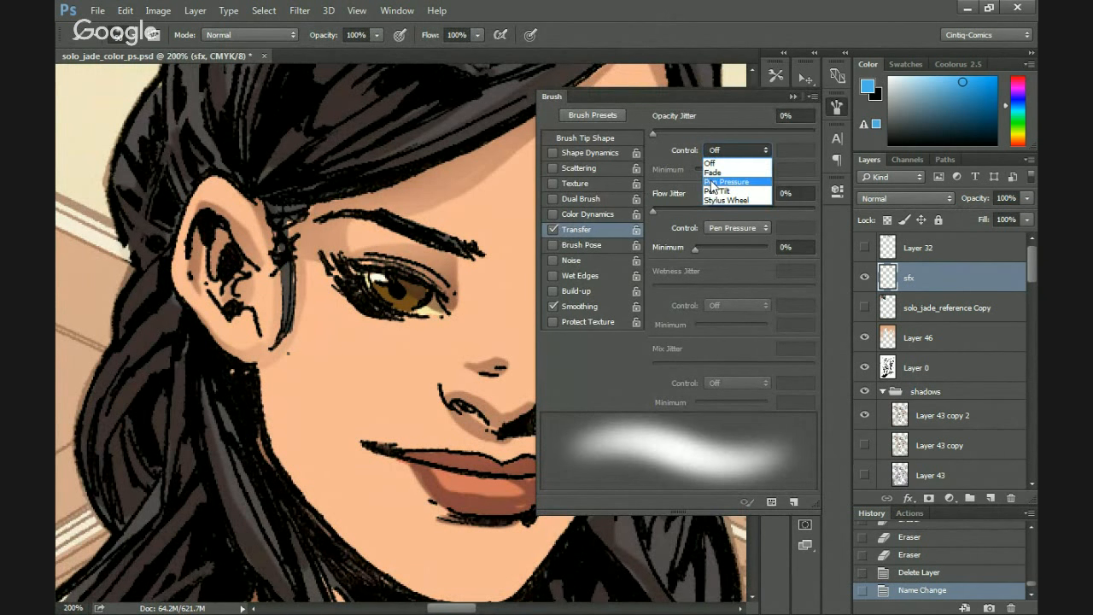
pyautogui.click(713, 171)
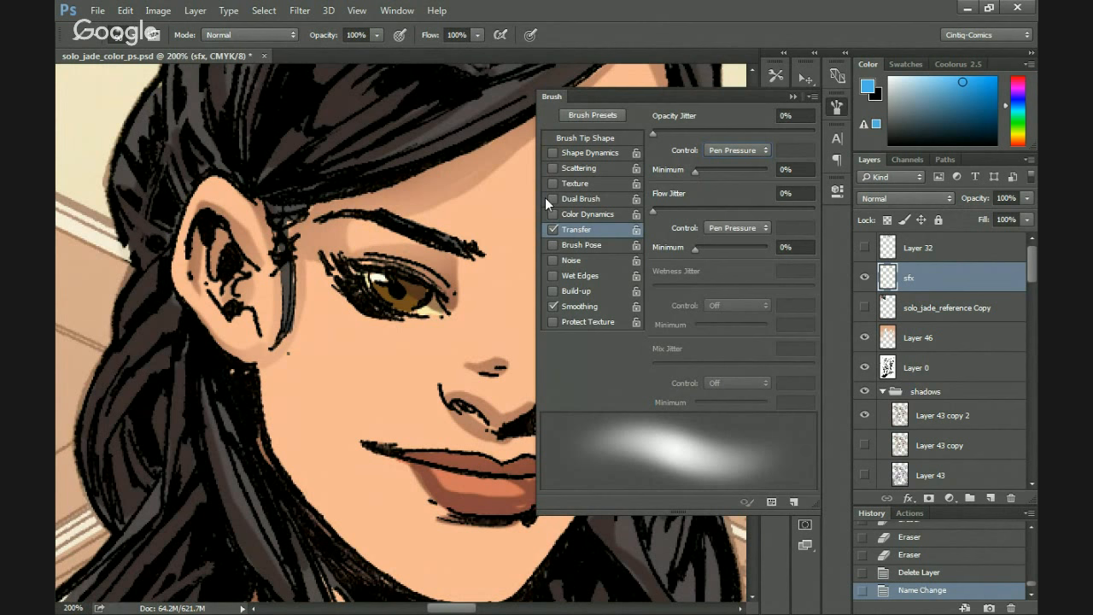
pyautogui.press('F5')
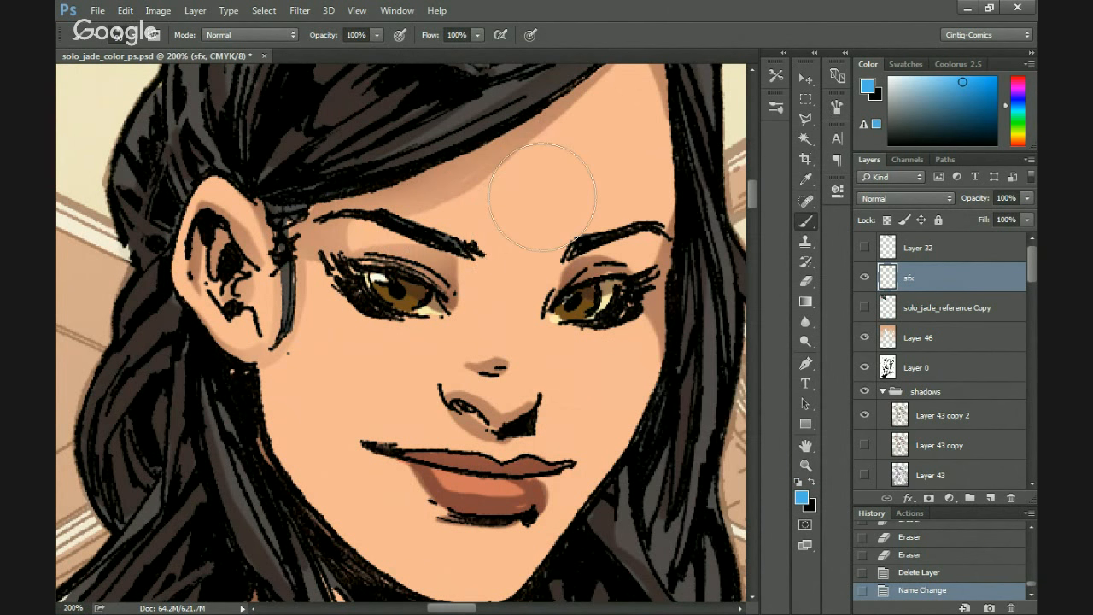
# Sample the dark-haired woman's skin tone and choose a paler peach as the foreground colour.
pyautogui.press('i')
pyautogui.click(520, 265)
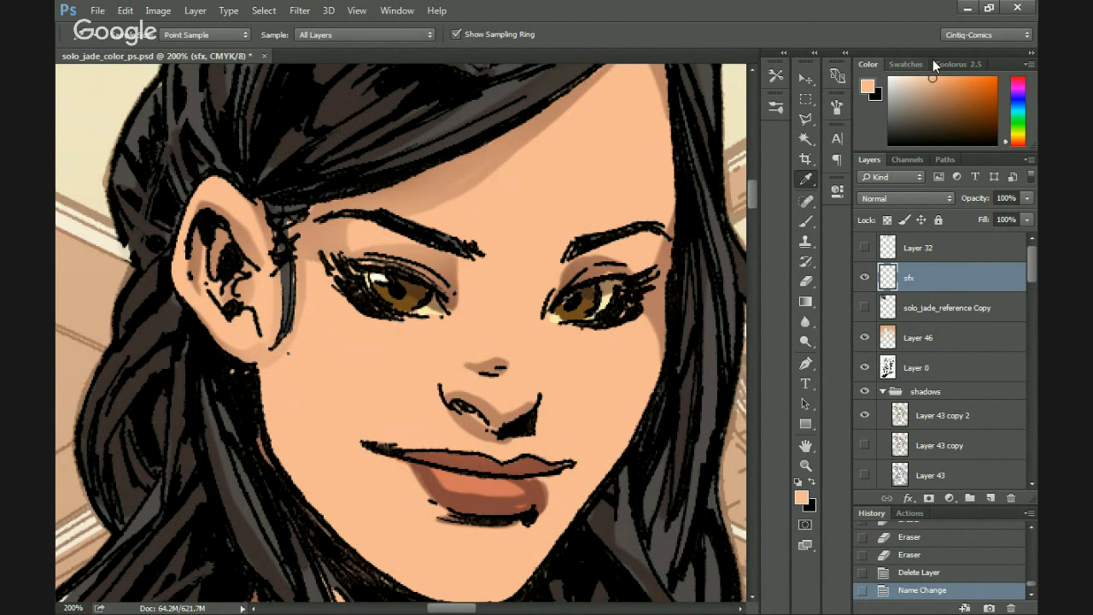
pyautogui.moveTo(999, 151); pyautogui.dragTo(1015, 328)
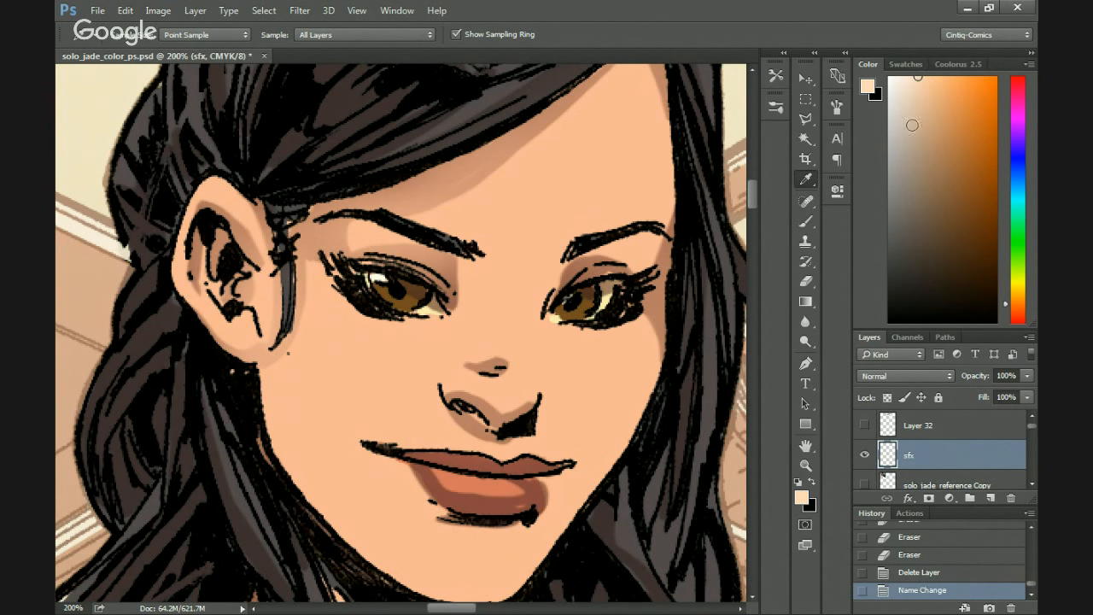
# Outline the lit area of the dark-haired woman's face with the freehand Lasso, from forehead down to chin.
pyautogui.moveTo(478, 379); pyautogui.dragTo(481, 403)
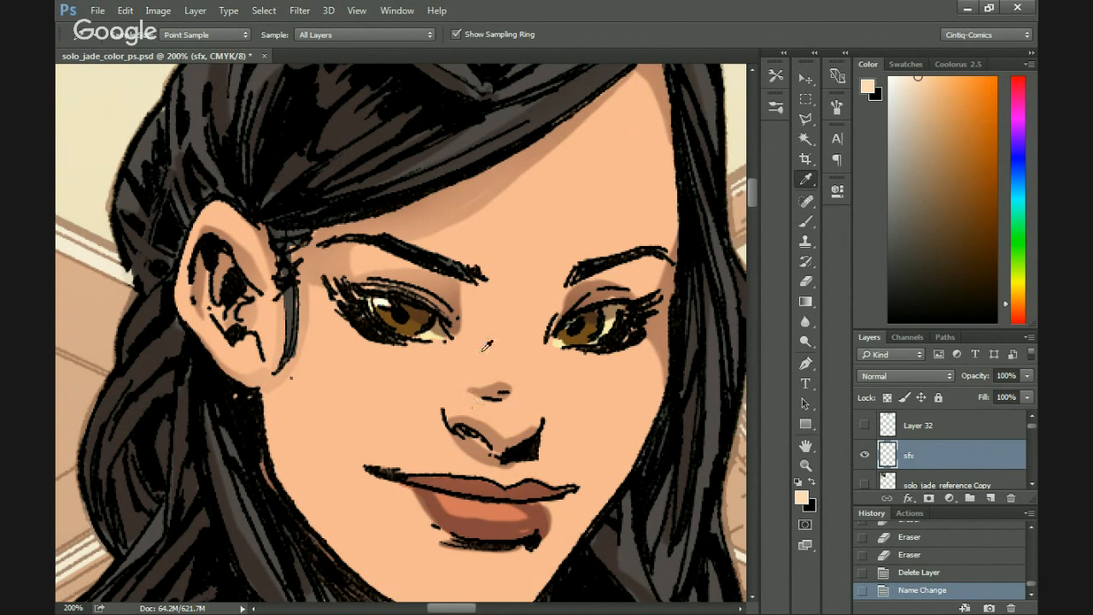
pyautogui.press('l')
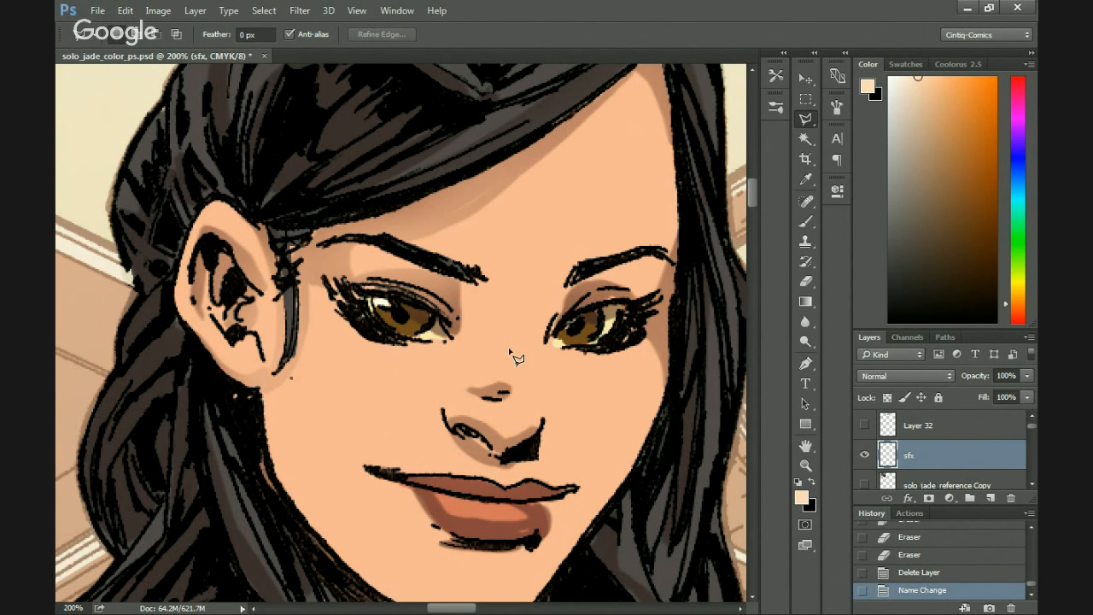
pyautogui.hotkey('shift', 'l')
pyautogui.hotkey('shift', 'l')
pyautogui.scroll(-1, 349, 369)
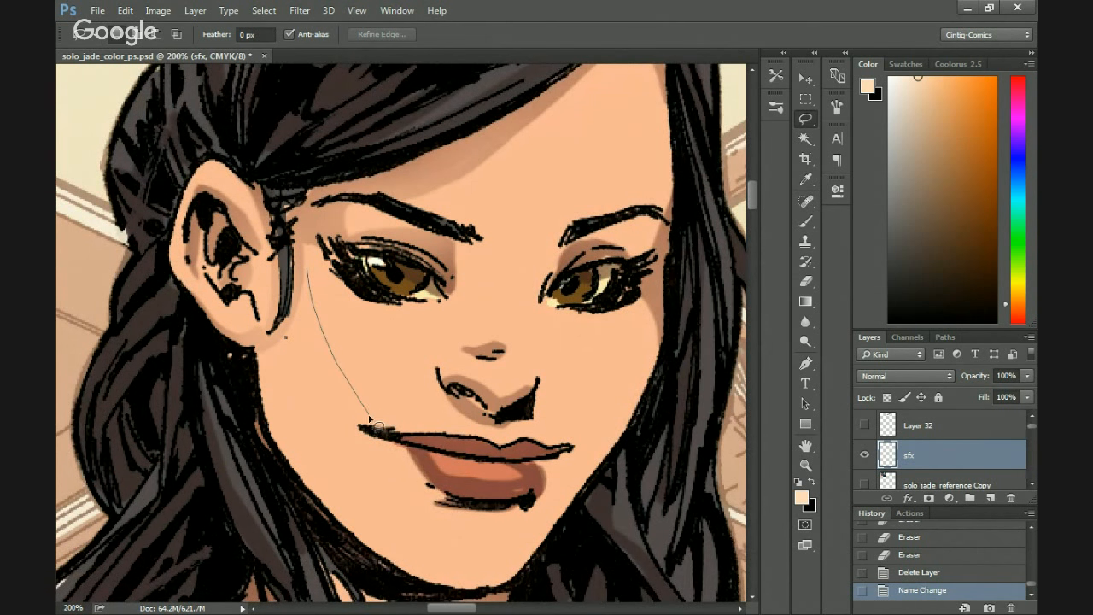
pyautogui.moveTo(369, 419); pyautogui.dragTo(373, 422)
pyautogui.moveTo(303, 258)
pyautogui.mouseDown()
pyautogui.moveTo(311, 336)
pyautogui.moveTo(349, 449)
pyautogui.mouseUp()
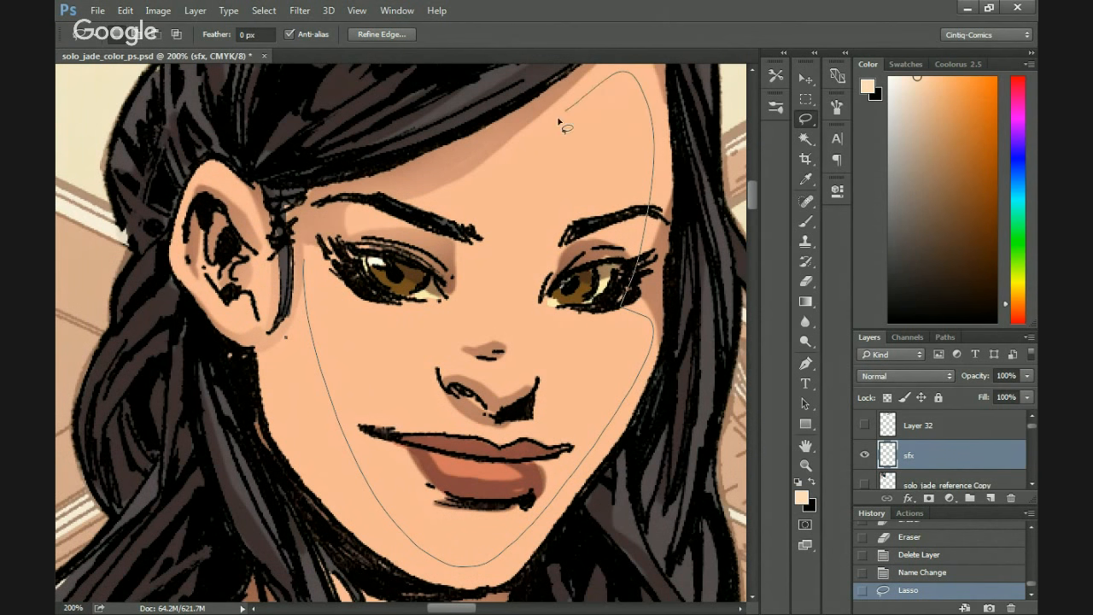
pyautogui.moveTo(309, 224); pyautogui.dragTo(305, 220)
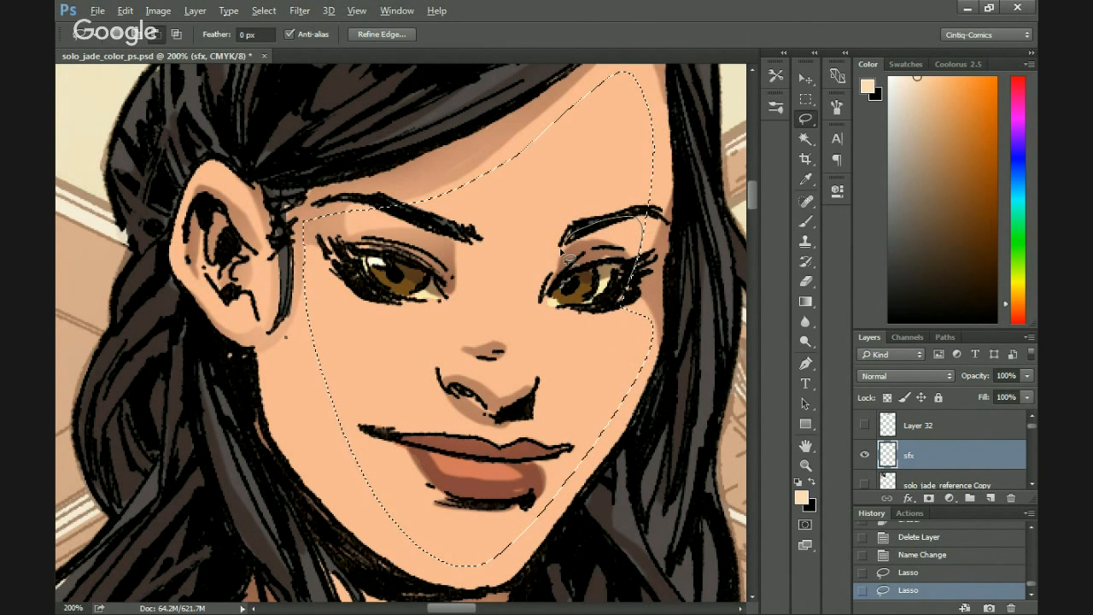
# Subtract both eyes, the lips and the shadowed parts of the nose from the face selection.
pyautogui.moveTo(549, 316)
pyautogui.mouseDown()
pyautogui.moveTo(625, 302)
pyautogui.moveTo(668, 272)
pyautogui.mouseUp()
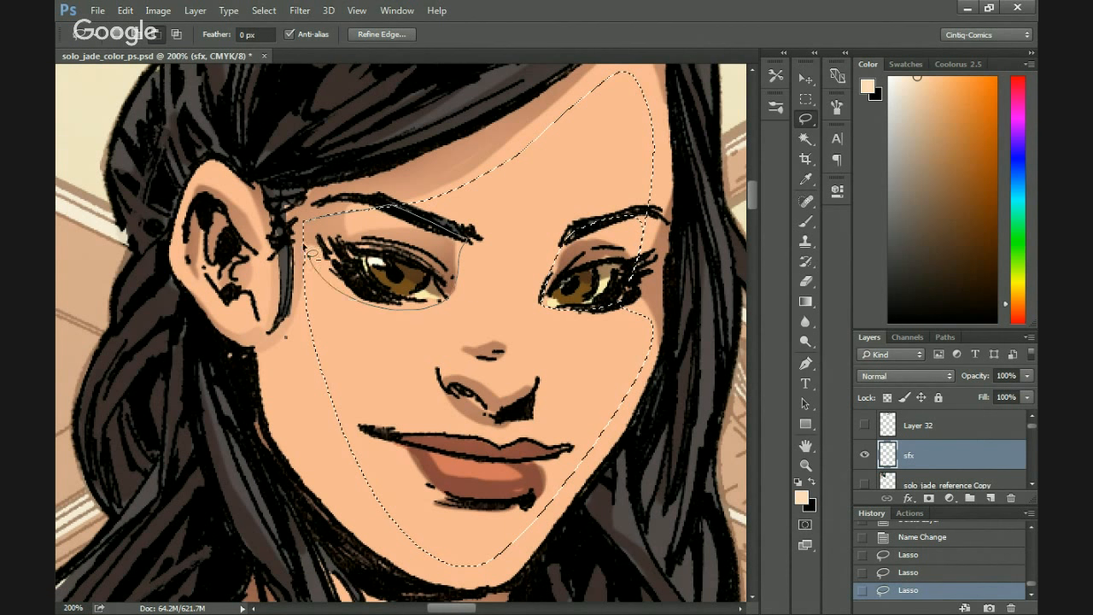
pyautogui.moveTo(311, 253); pyautogui.dragTo(310, 250)
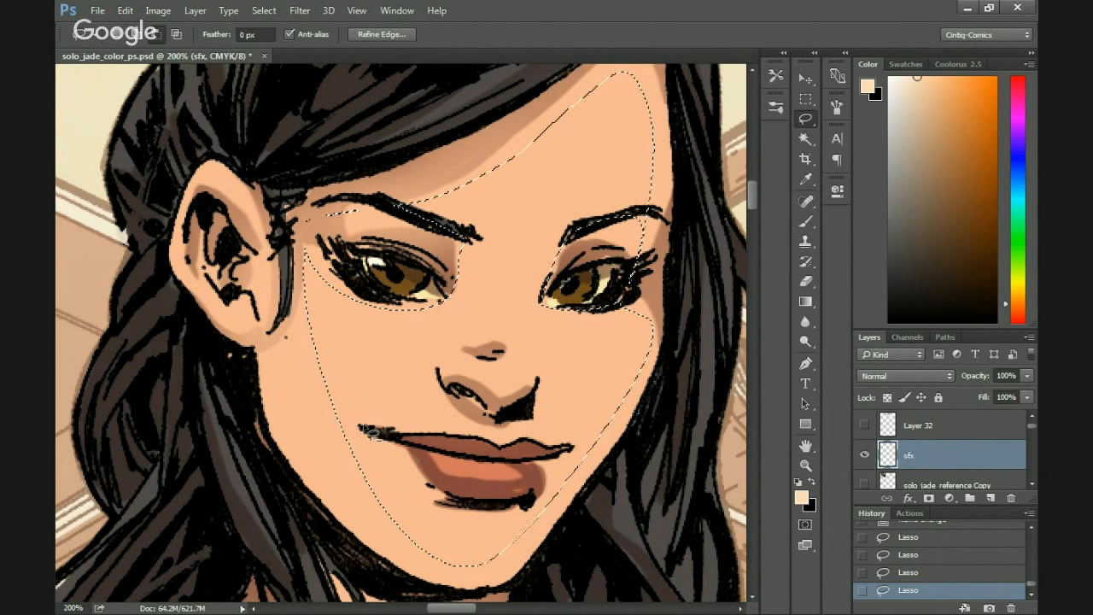
pyautogui.moveTo(373, 433); pyautogui.dragTo(461, 443)
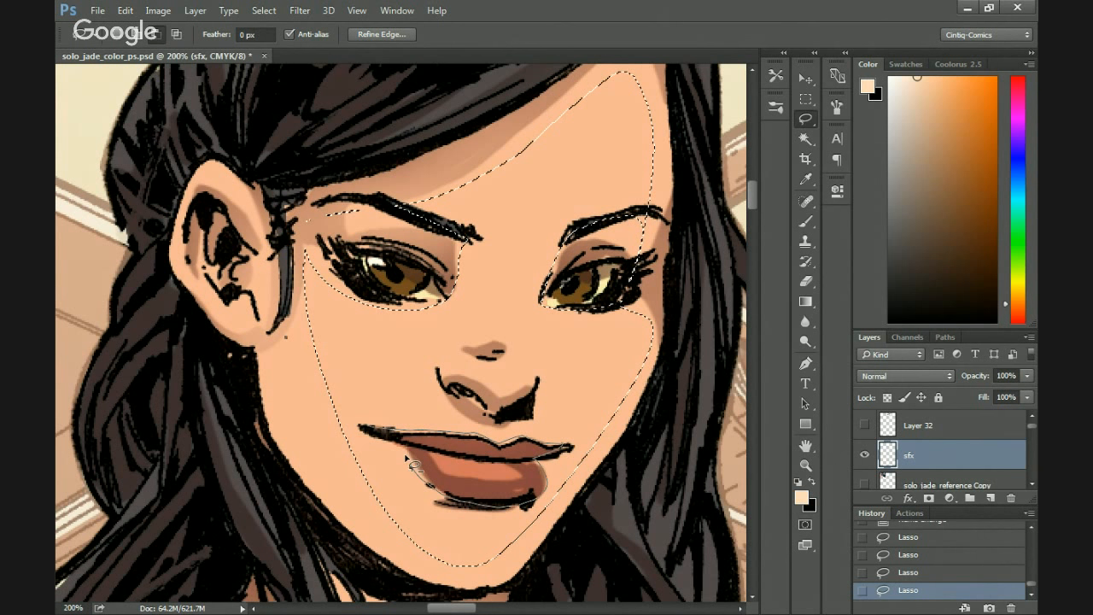
pyautogui.moveTo(363, 427); pyautogui.dragTo(362, 426)
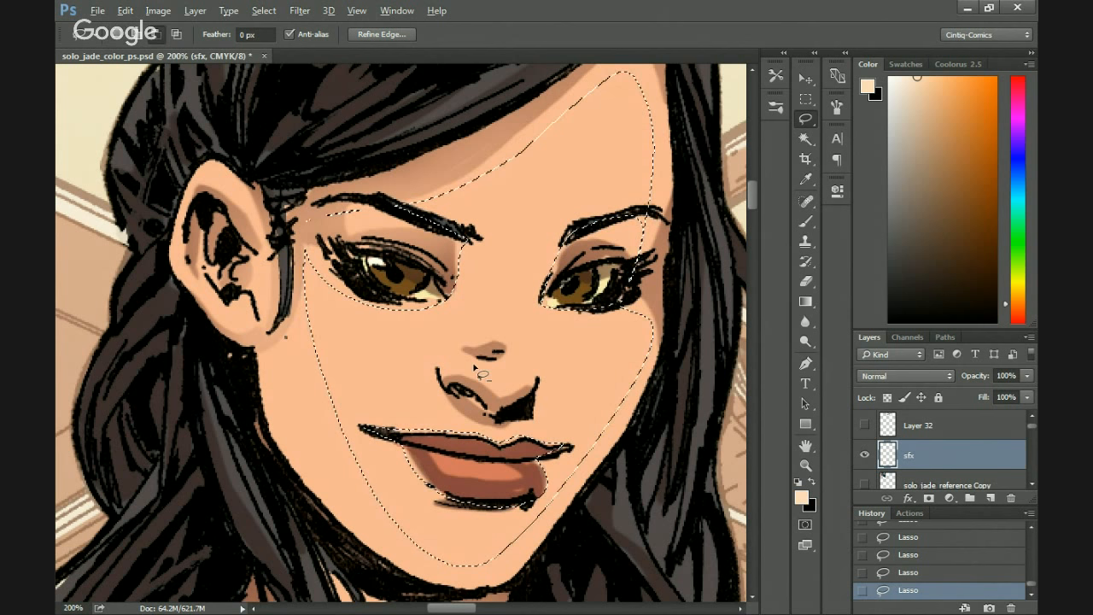
pyautogui.moveTo(450, 388)
pyautogui.mouseDown()
pyautogui.moveTo(476, 384)
pyautogui.moveTo(487, 420)
pyautogui.mouseUp()
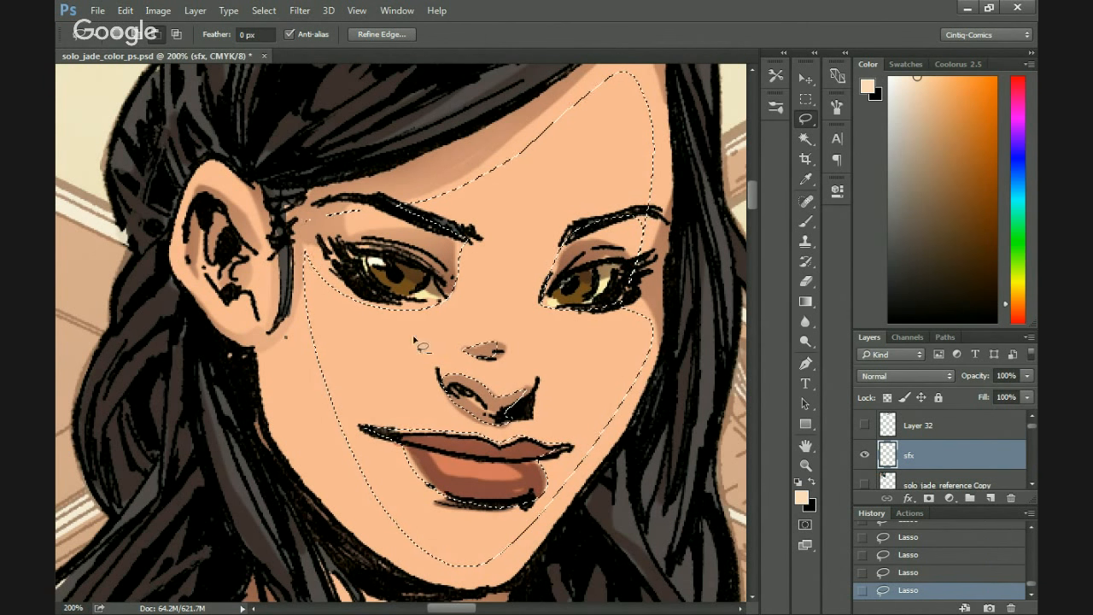
# Brush a soft pale peach highlight inside the face selection on the sfx layer, and deselect.
pyautogui.press('b')
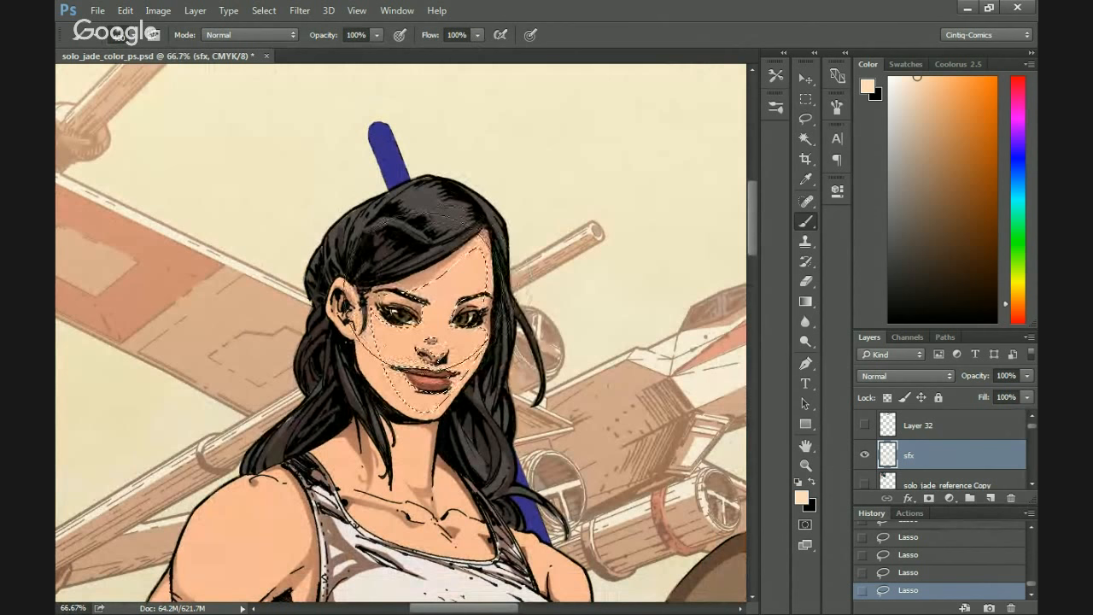
pyautogui.moveTo(427, 342); pyautogui.dragTo(391, 304)
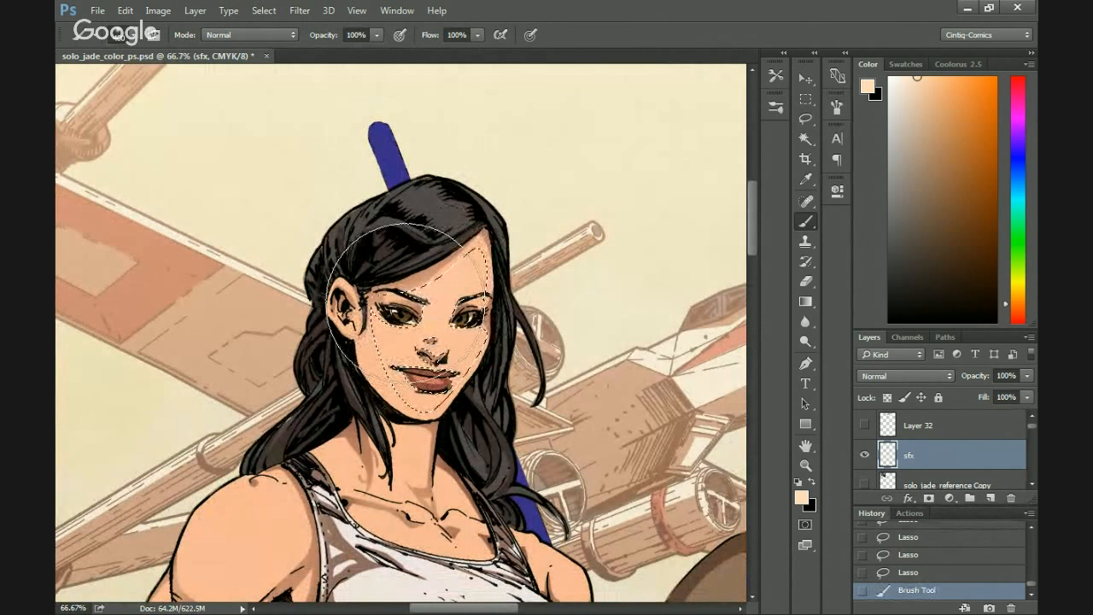
pyautogui.hotkey('ctrl', 'd')
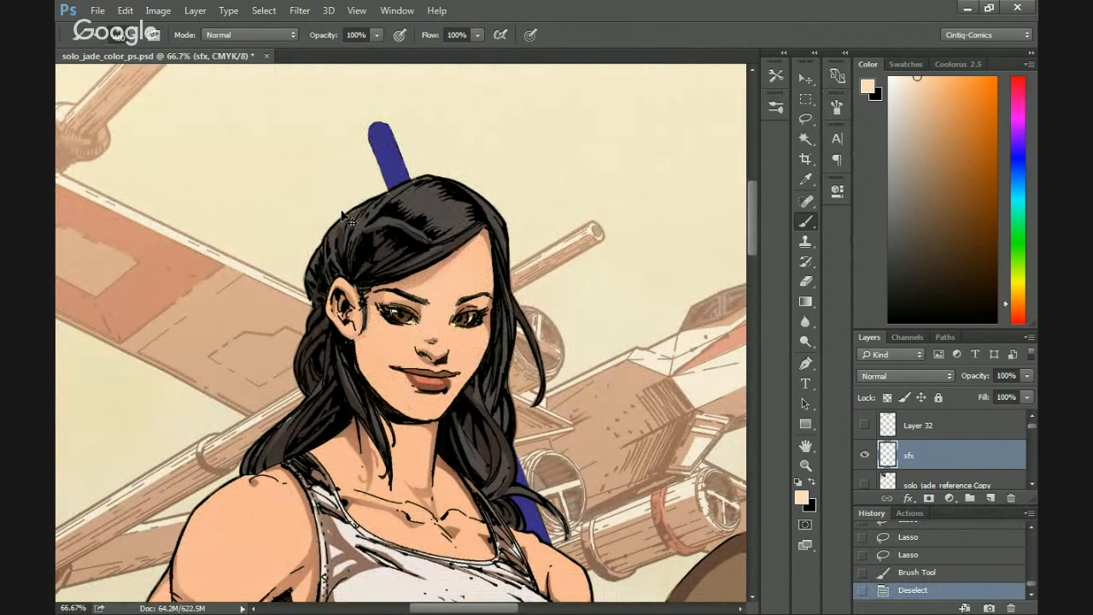
# Toggle the sfx layer's visibility to compare the face with and without the highlight, leaving the layer shown.
pyautogui.scroll(5, 429, 331)
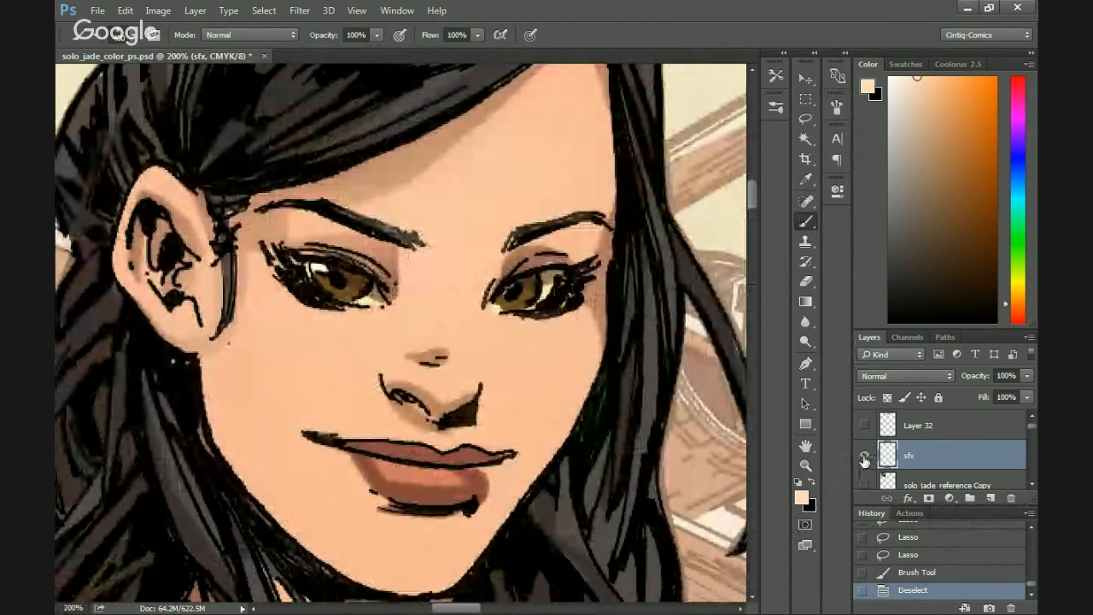
pyautogui.click(866, 458)
pyautogui.click(866, 457)
pyautogui.click(869, 458)
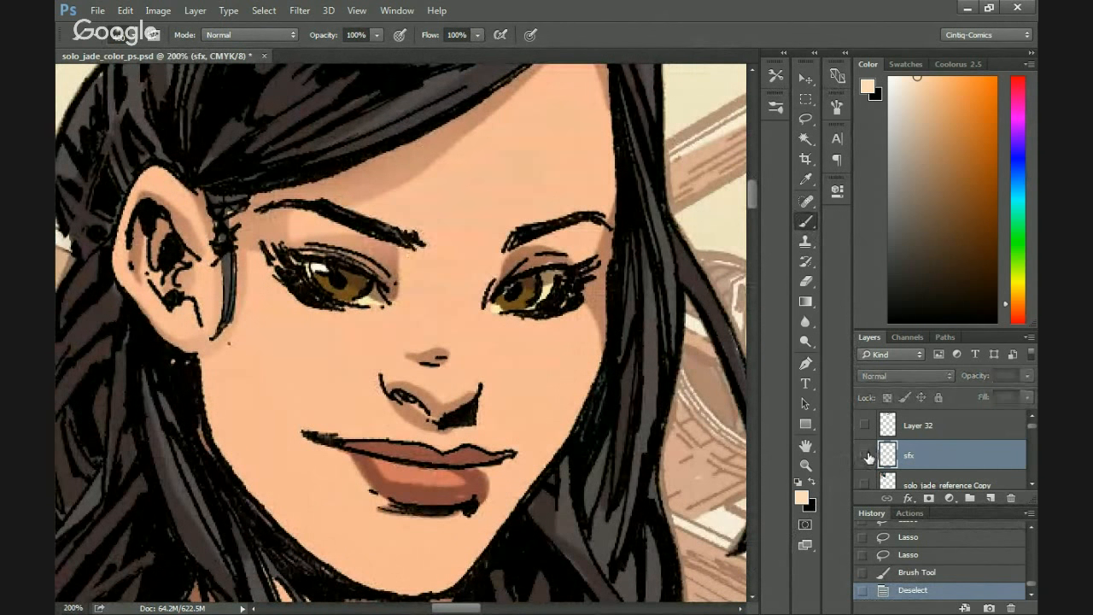
pyautogui.click(865, 458)
# Outline the nose bridge, tip and nostril with the Lasso, brush a soft pale peach highlight inside with a smaller brush, and deselect.
pyautogui.press('l')
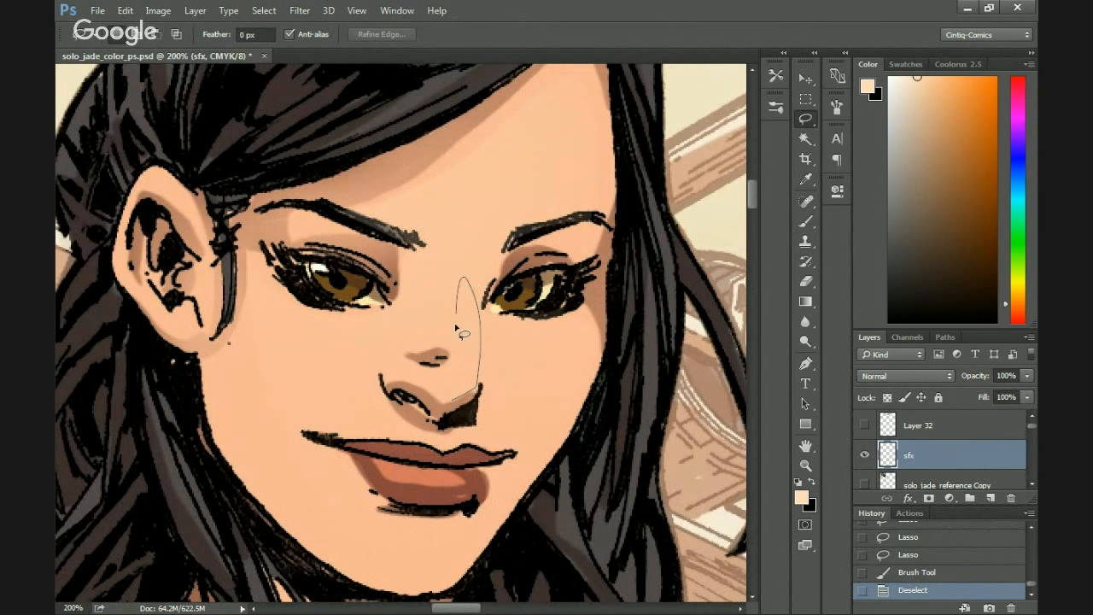
pyautogui.moveTo(435, 380)
pyautogui.mouseDown()
pyautogui.moveTo(400, 369)
pyautogui.moveTo(390, 346)
pyautogui.moveTo(396, 354)
pyautogui.mouseUp()
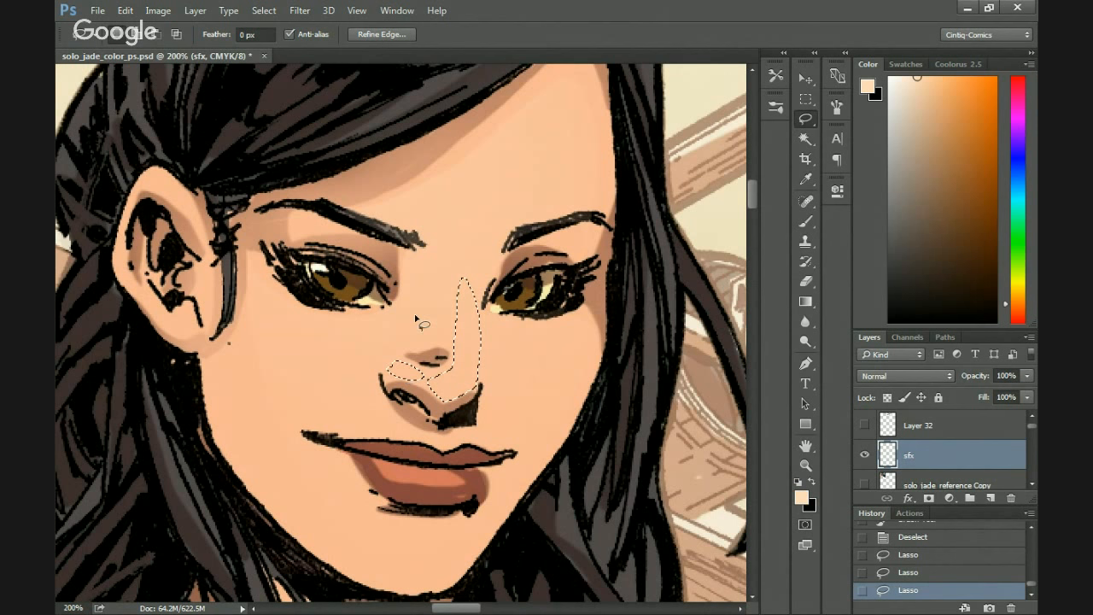
pyautogui.press('b')
pyautogui.press('[')
pyautogui.press('[')
pyautogui.press('[')
pyautogui.press('[')
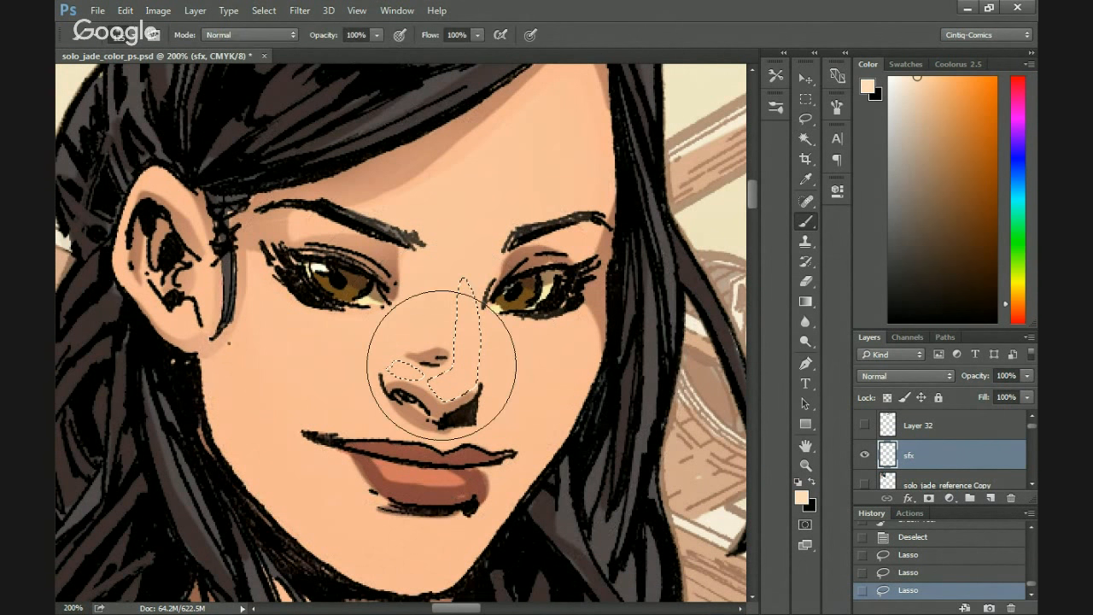
pyautogui.moveTo(442, 378)
pyautogui.mouseDown()
pyautogui.moveTo(430, 390)
pyautogui.moveTo(432, 378)
pyautogui.moveTo(448, 397)
pyautogui.moveTo(419, 363)
pyautogui.moveTo(432, 376)
pyautogui.moveTo(423, 371)
pyautogui.mouseUp()
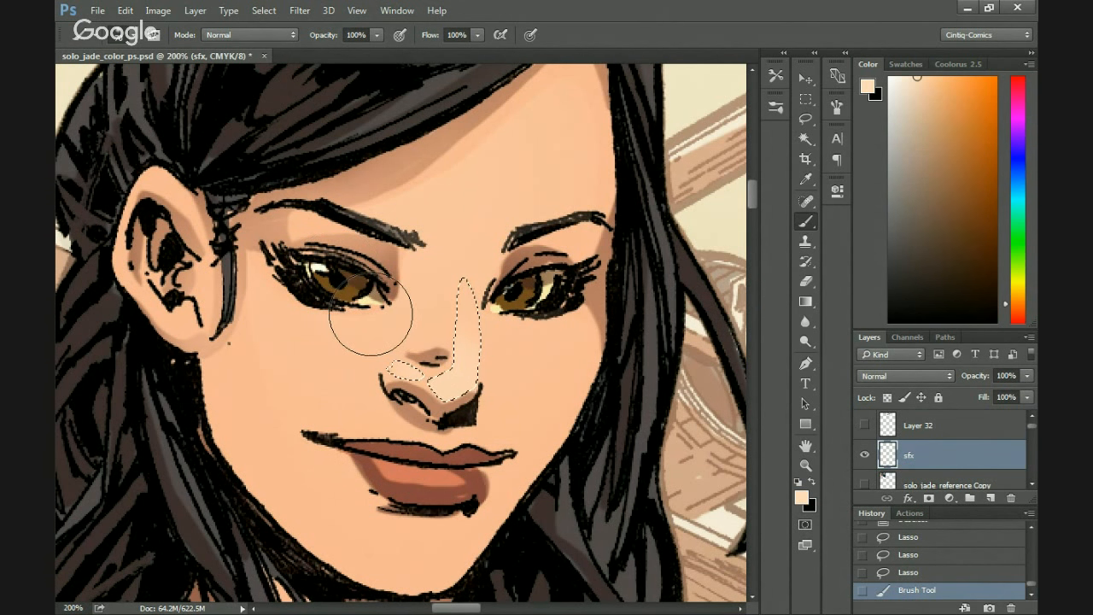
pyautogui.hotkey('ctrl', 'z')
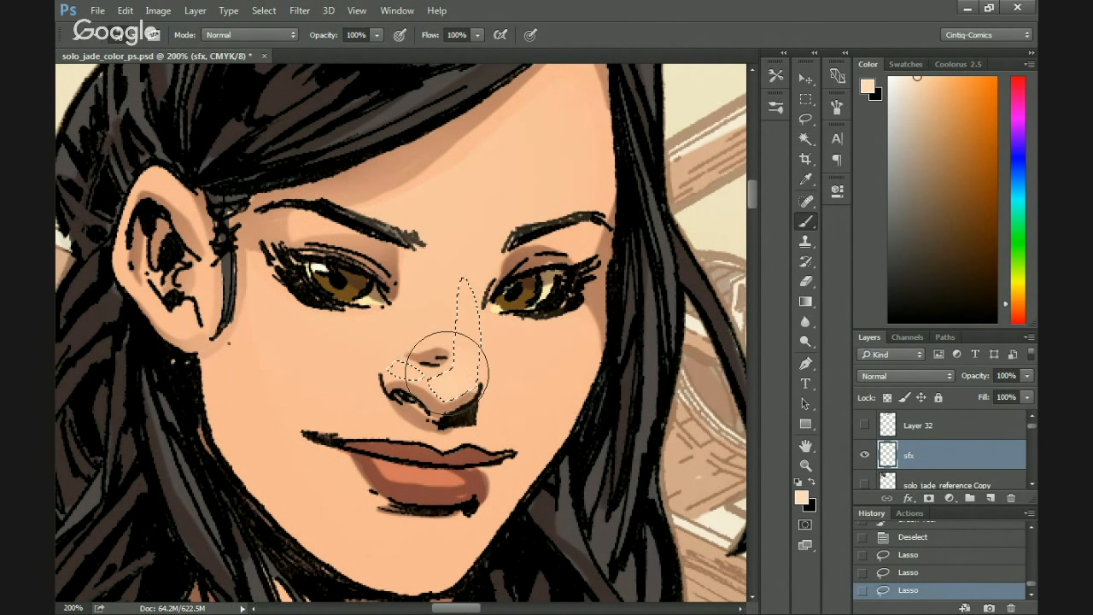
pyautogui.hotkey('ctrl', 'z')
pyautogui.hotkey('ctrl', 'd')
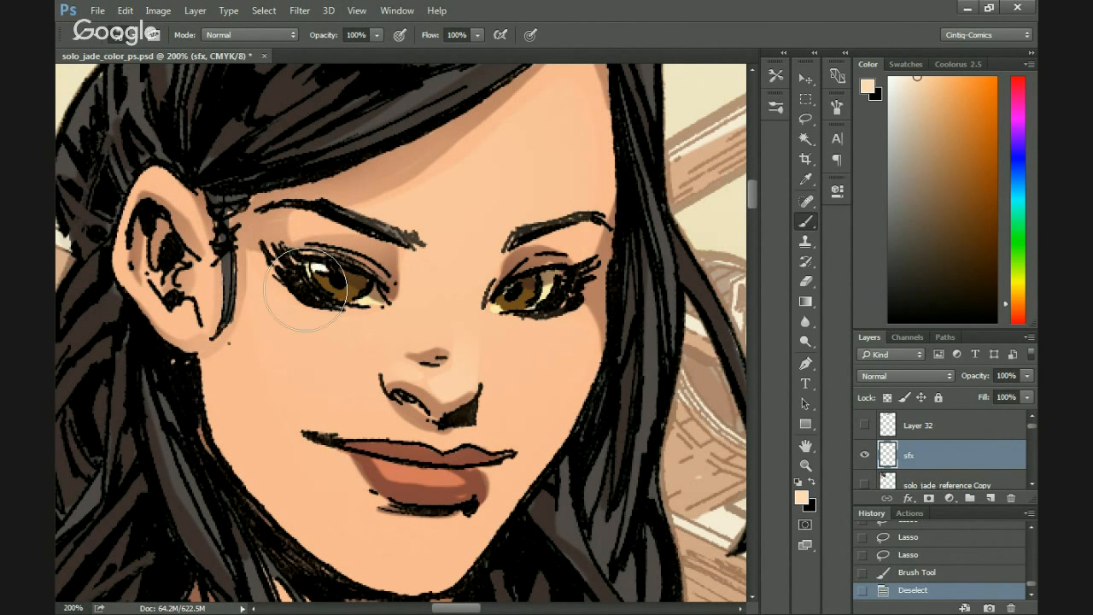
# Select a thin crescent under each eye and brush soft pale highlights inside them on the sfx layer.
pyautogui.press('l')
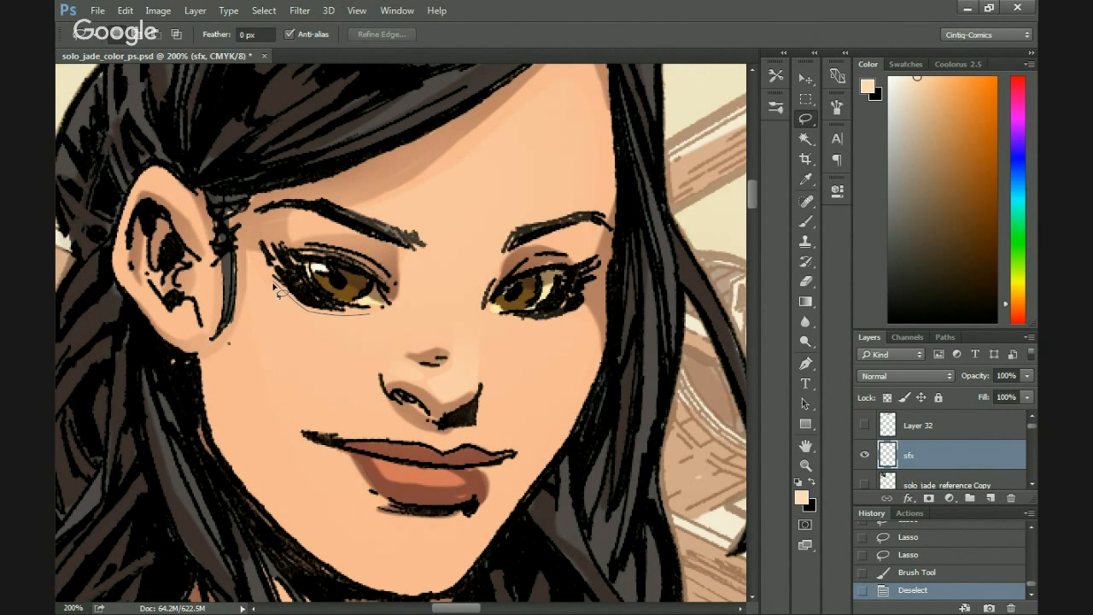
pyautogui.press('b')
pyautogui.moveTo(337, 328)
pyautogui.mouseDown()
pyautogui.moveTo(382, 323)
pyautogui.moveTo(341, 330)
pyautogui.moveTo(359, 325)
pyautogui.mouseUp()
pyautogui.press('l')
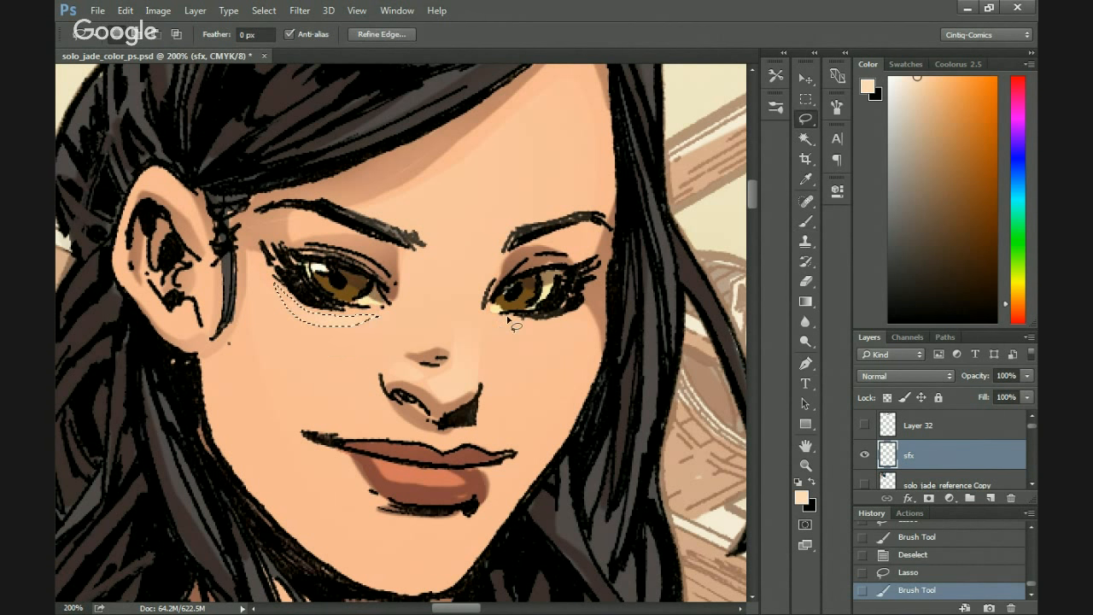
pyautogui.moveTo(568, 320); pyautogui.dragTo(488, 313)
pyautogui.press('b')
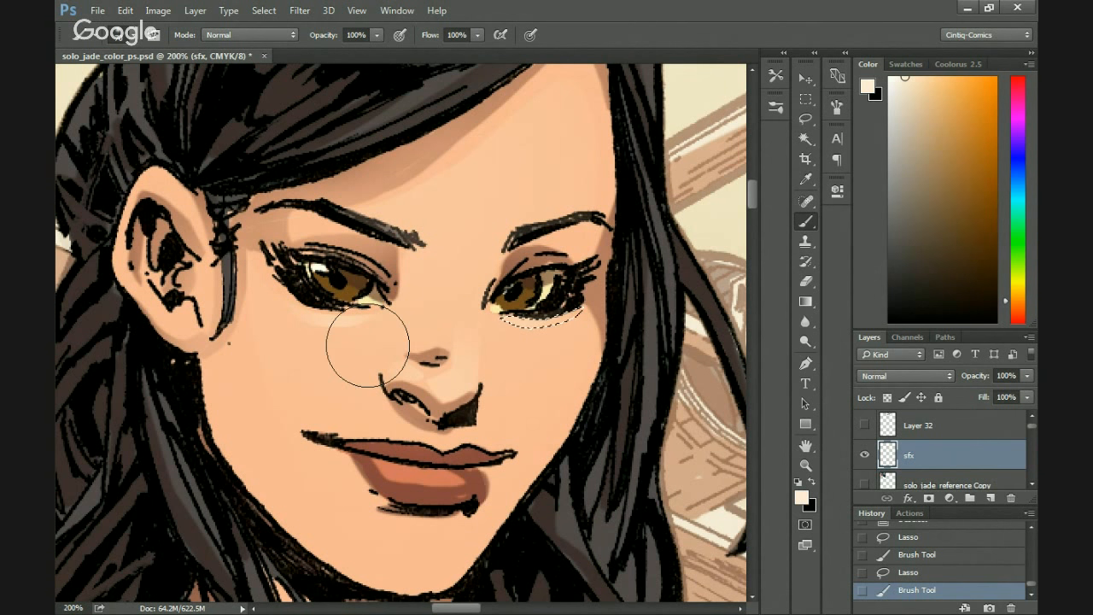
# Select smaller areas on the nose tip and nostril and brush a lighter cream highlight inside them.
pyautogui.press('l')
pyautogui.moveTo(462, 354); pyautogui.dragTo(471, 379)
pyautogui.moveTo(453, 341); pyautogui.dragTo(453, 342)
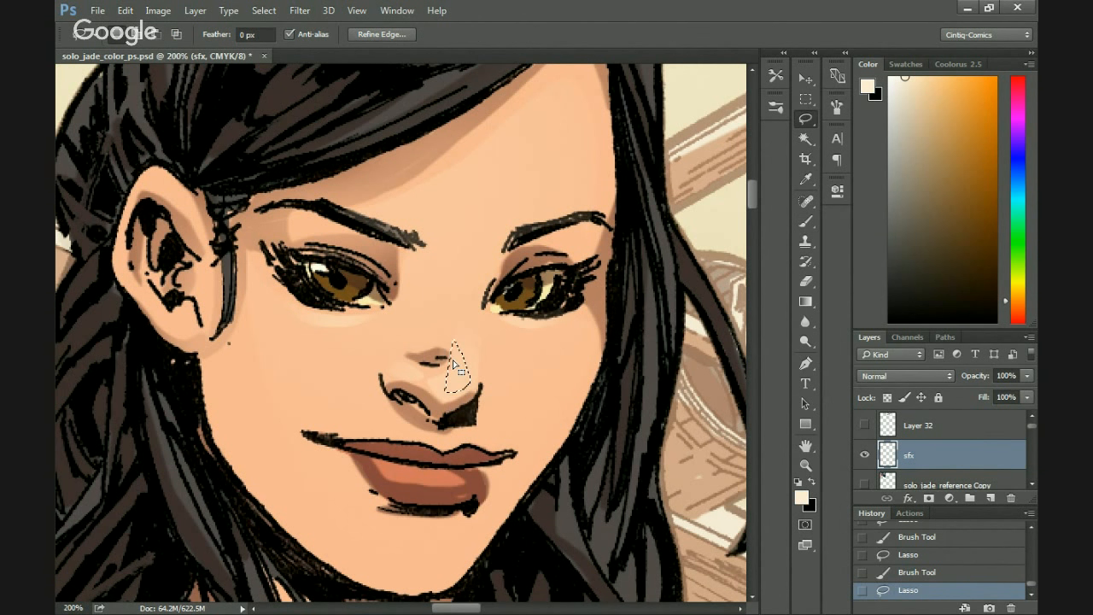
pyautogui.moveTo(436, 379); pyautogui.dragTo(457, 323)
pyautogui.press('b')
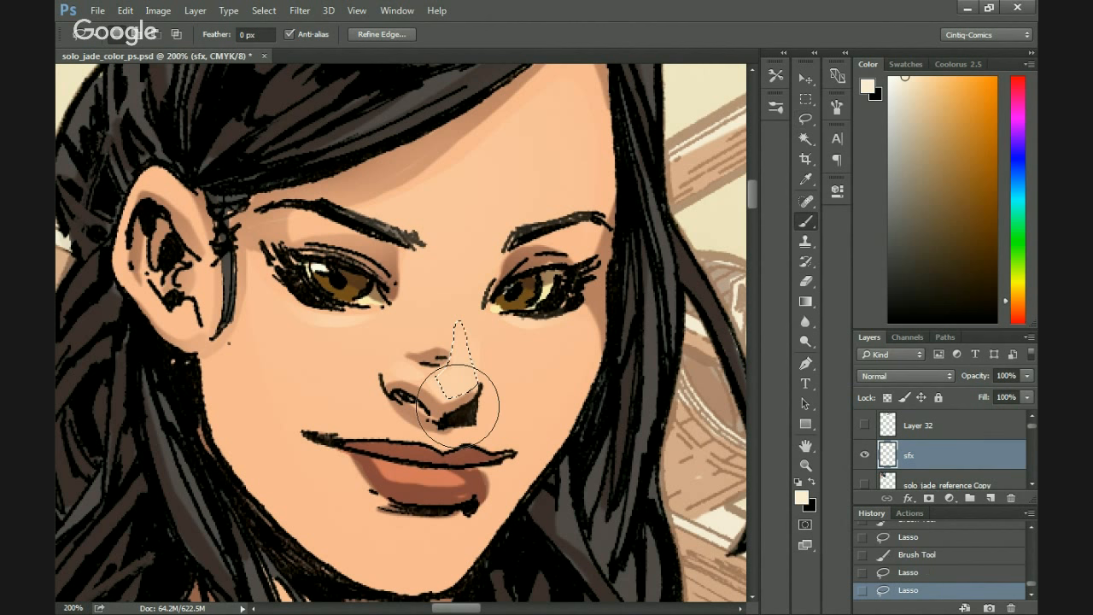
pyautogui.moveTo(476, 402)
pyautogui.mouseDown()
pyautogui.moveTo(451, 363)
pyautogui.moveTo(379, 366)
pyautogui.mouseUp()
pyautogui.press('l')
pyautogui.press('b')
# Brush a brighter cream highlight inside narrower Lasso crescents directly under both eyes, and deselect.
pyautogui.press('l')
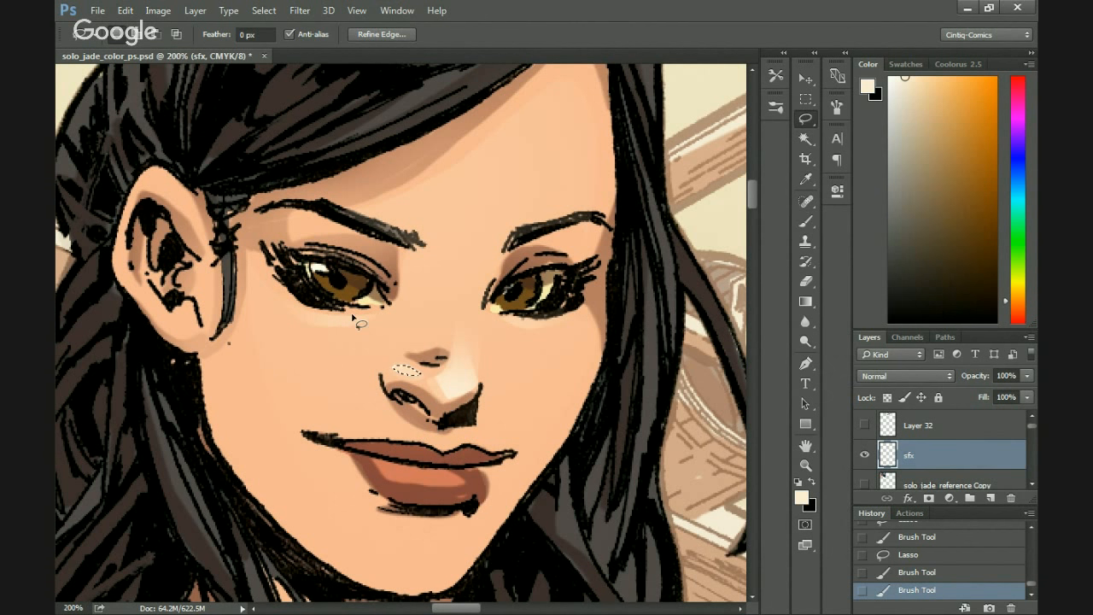
pyautogui.press('b')
pyautogui.moveTo(335, 321); pyautogui.dragTo(281, 287)
pyautogui.press('l')
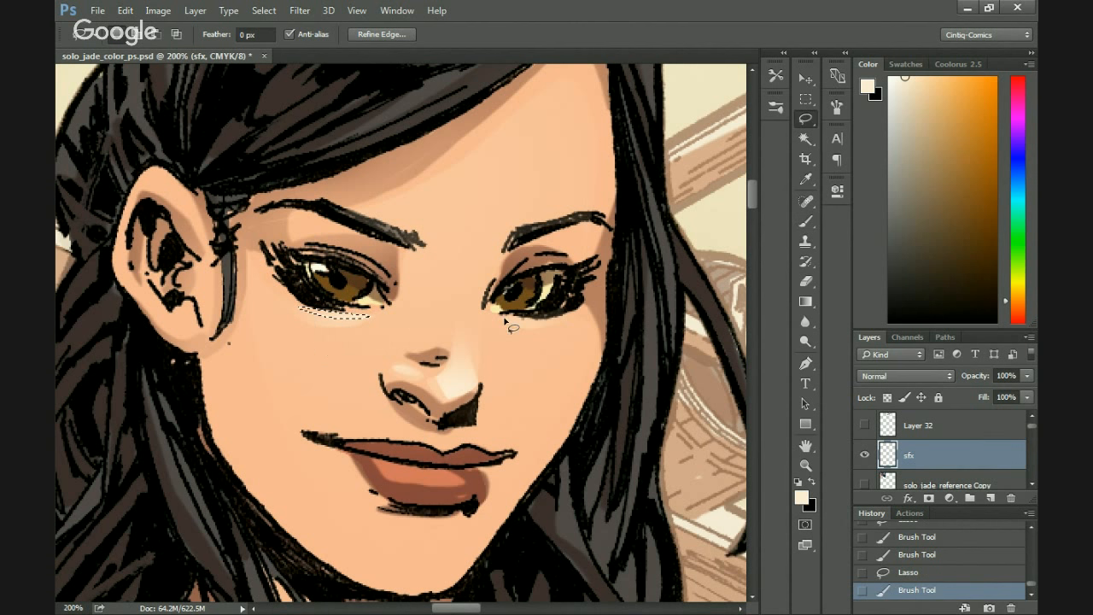
pyautogui.moveTo(516, 332); pyautogui.dragTo(511, 326)
pyautogui.press('b')
pyautogui.moveTo(512, 323); pyautogui.dragTo(476, 317)
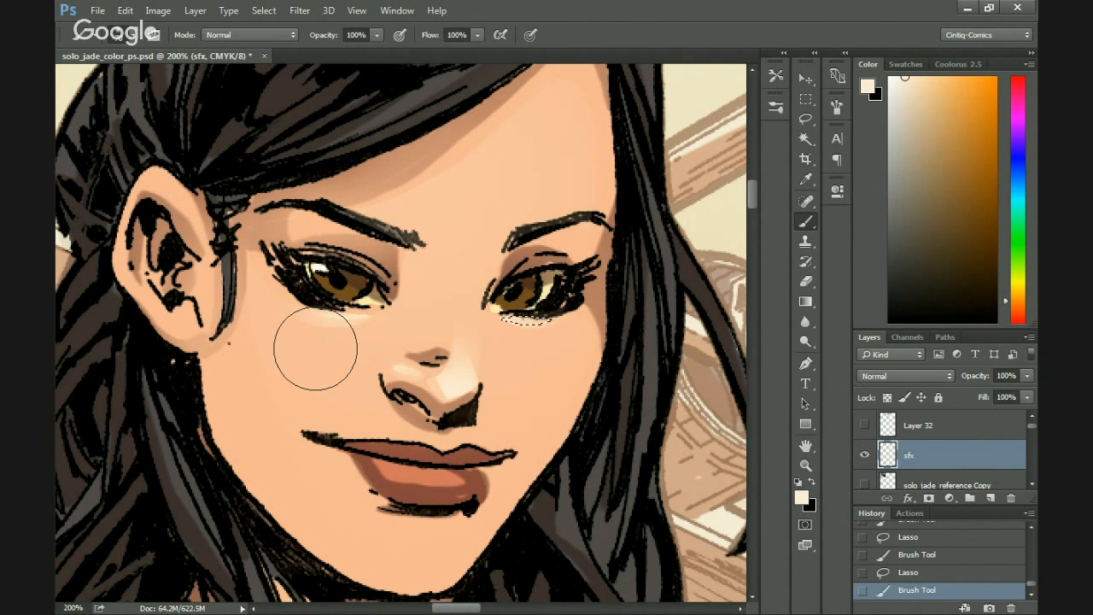
pyautogui.hotkey('ctrl', 'd')
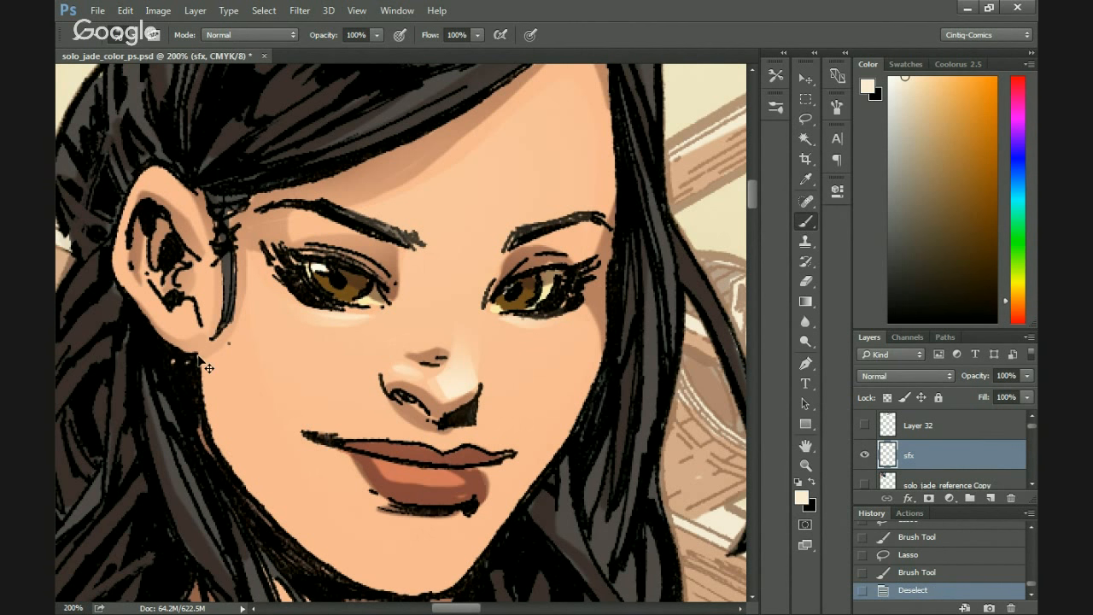
# Check how the new nose and under-eye highlights read from a distance and up close.
pyautogui.hotkey('ctrl', '-')
pyautogui.hotkey('ctrl', '-')
pyautogui.hotkey('ctrl', '-')
pyautogui.hotkey('ctrl', '-')
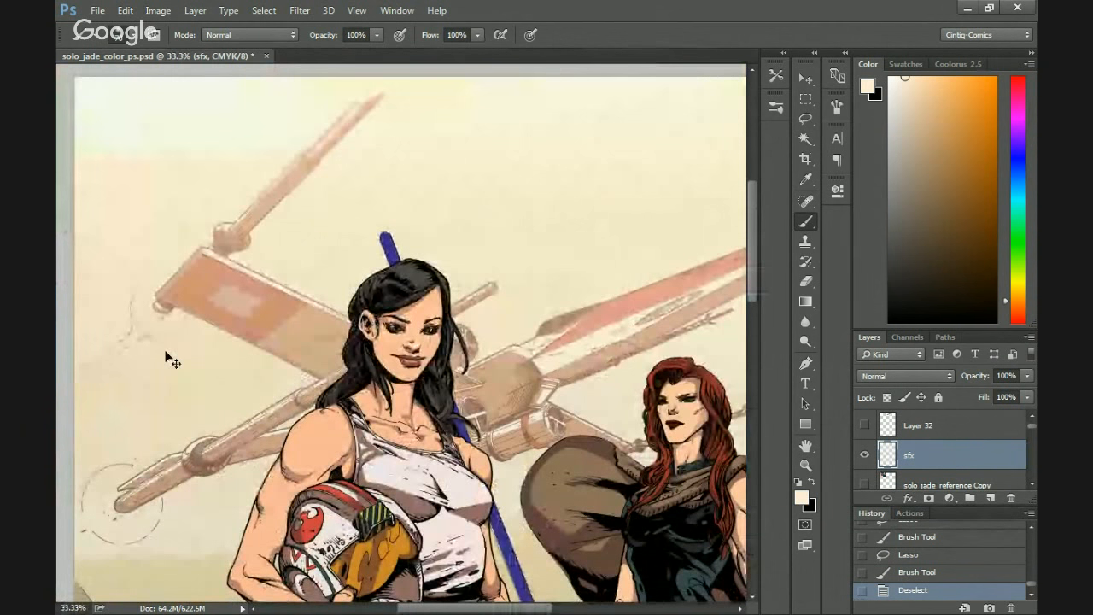
pyautogui.hotkey('ctrl', '+')
pyautogui.hotkey('ctrl', '+')
pyautogui.hotkey('ctrl', '+')
pyautogui.hotkey('ctrl', '+')
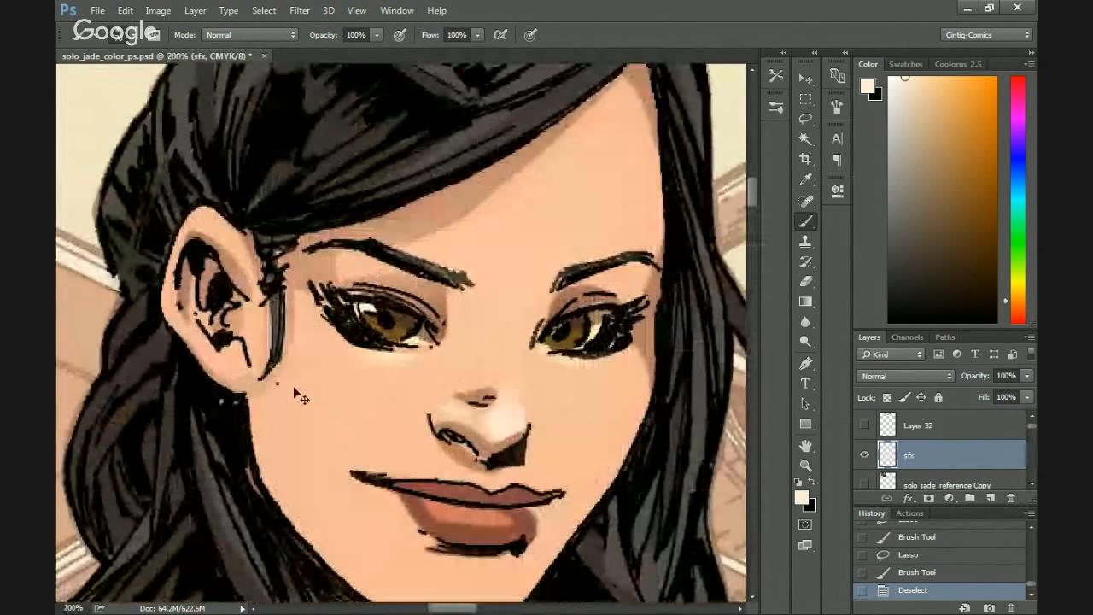
# Sample the iris brown, choose a brighter shade of it, and fill Lasso-selected areas in both irises.
pyautogui.moveTo(358, 448); pyautogui.dragTo(329, 389)
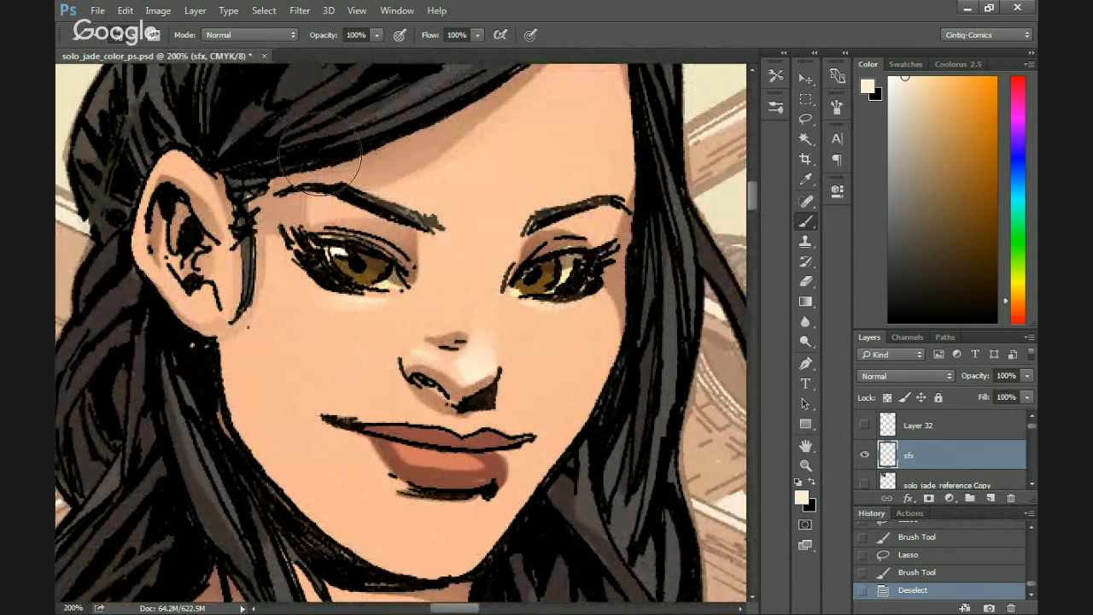
pyautogui.keyDown('alt'); pyautogui.click(363, 266); pyautogui.keyUp('alt')
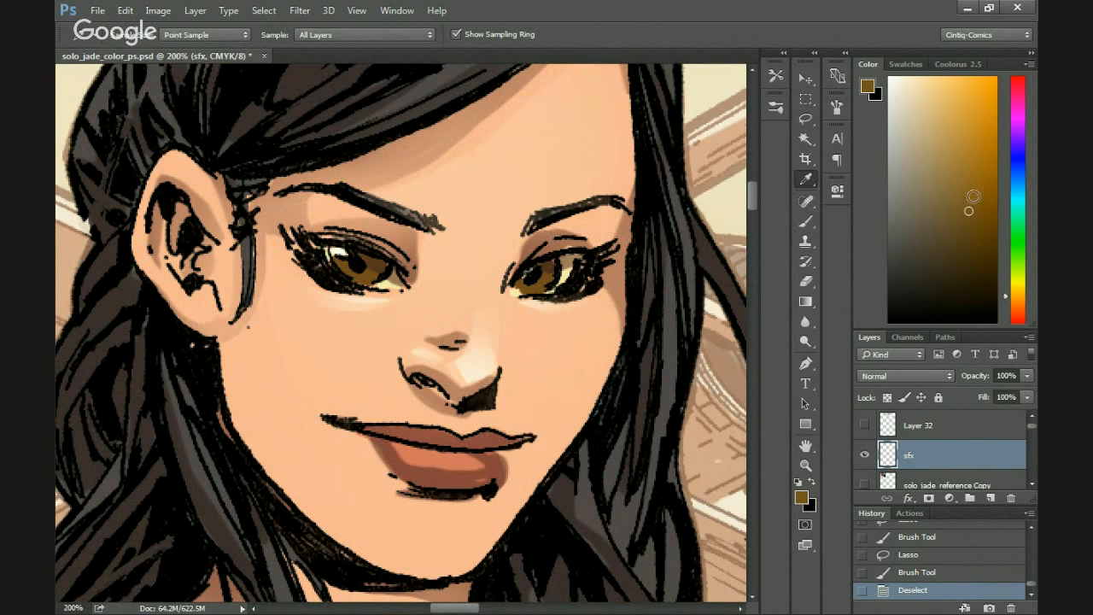
pyautogui.click(977, 188)
pyautogui.press('l')
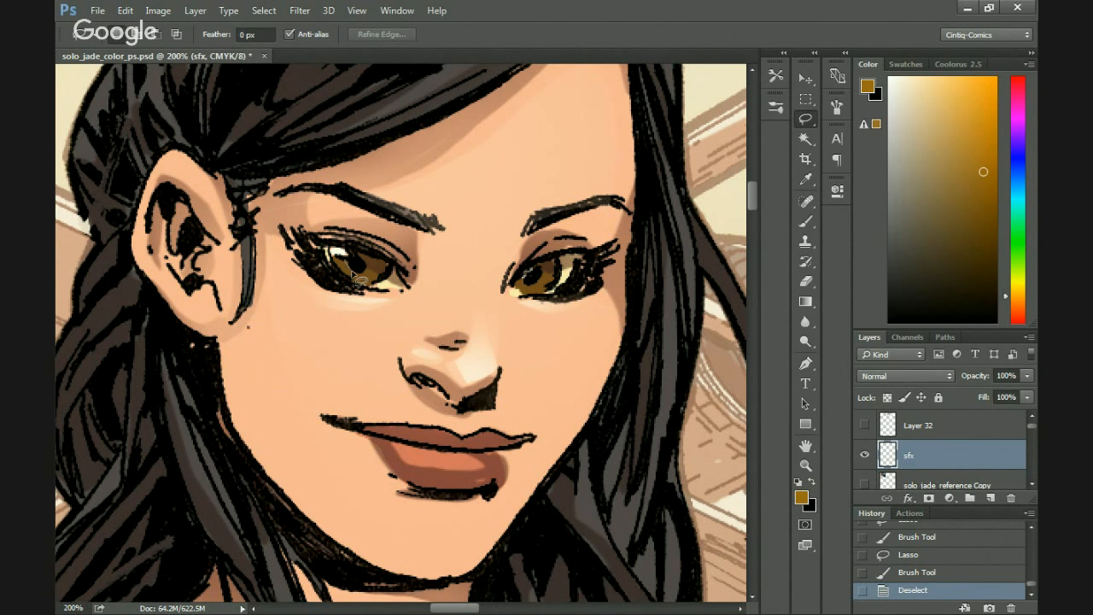
pyautogui.moveTo(346, 272); pyautogui.dragTo(343, 266)
pyautogui.hotkey('alt', 'BackSpace')
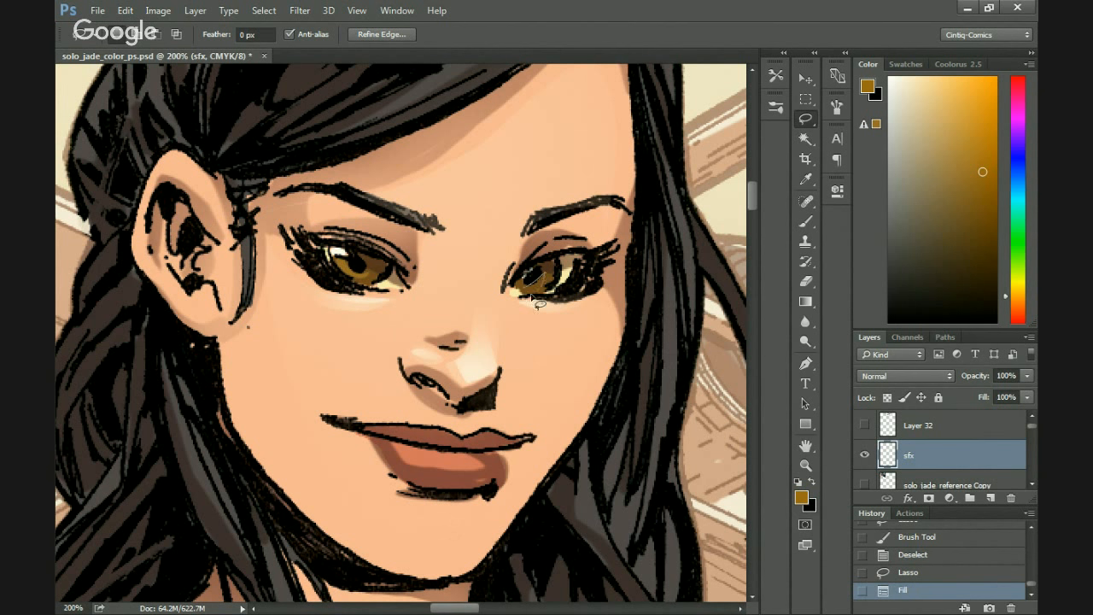
pyautogui.moveTo(536, 301); pyautogui.dragTo(523, 290)
pyautogui.hotkey('alt', 'BackSpace')
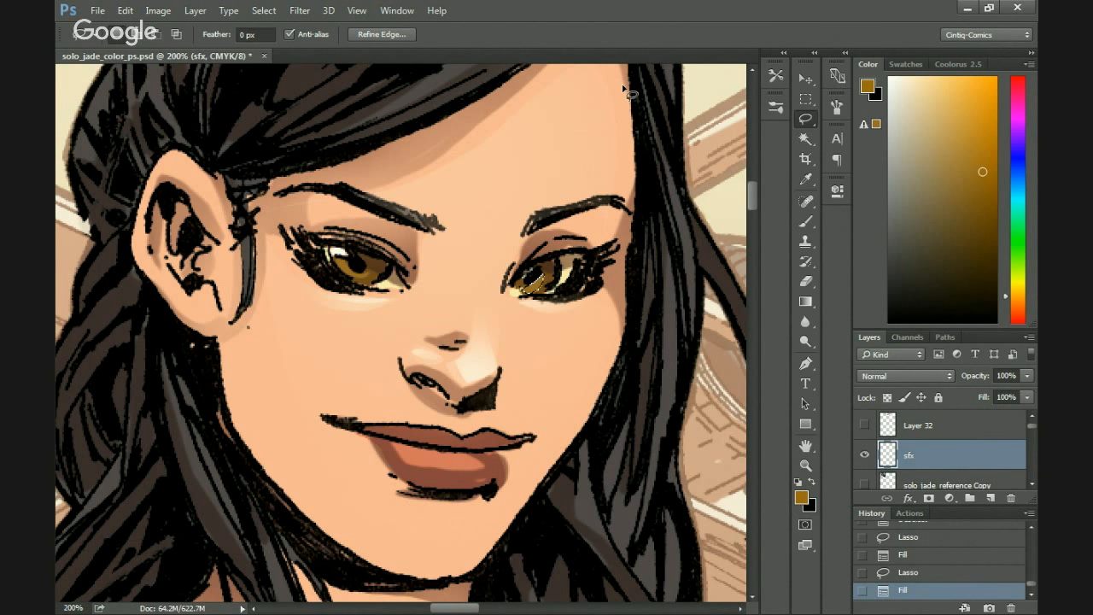
# Choose a brighter golden yellow, fill smaller Lasso-selected glints in both irises with it, and deselect.
pyautogui.click(992, 132)
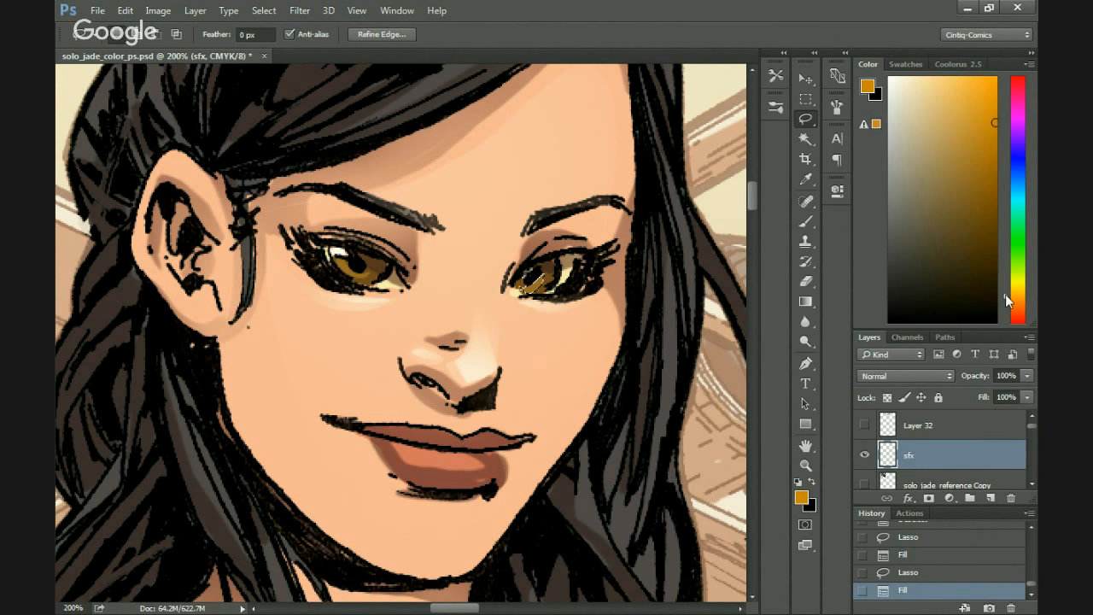
pyautogui.moveTo(1006, 299); pyautogui.dragTo(1002, 288)
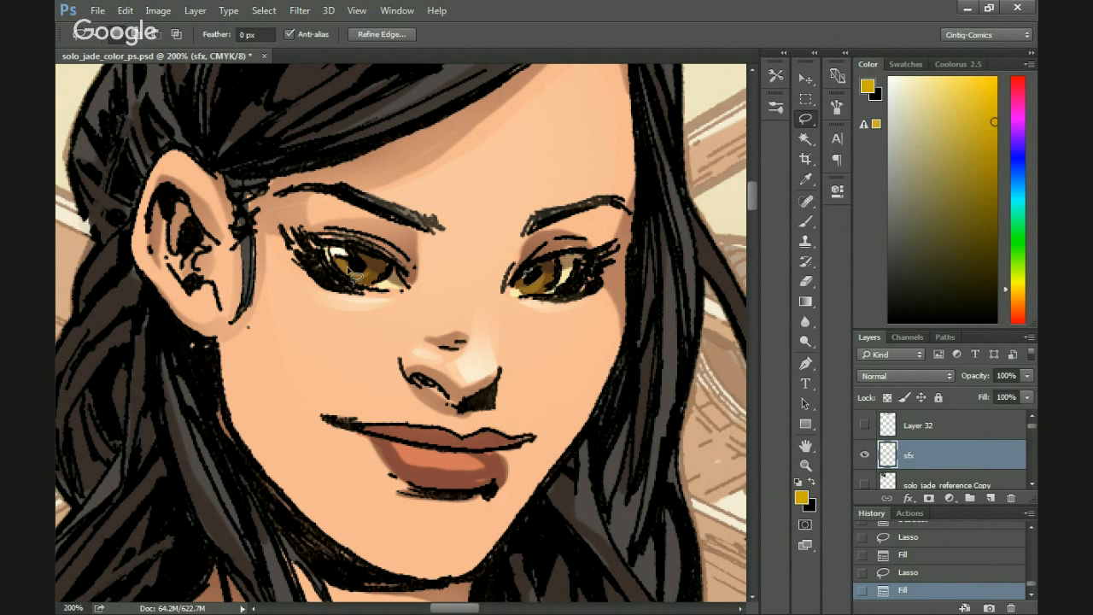
pyautogui.moveTo(522, 291)
pyautogui.mouseDown()
pyautogui.moveTo(529, 296)
pyautogui.moveTo(523, 283)
pyautogui.mouseUp()
pyautogui.hotkey('alt', 'BackSpace')
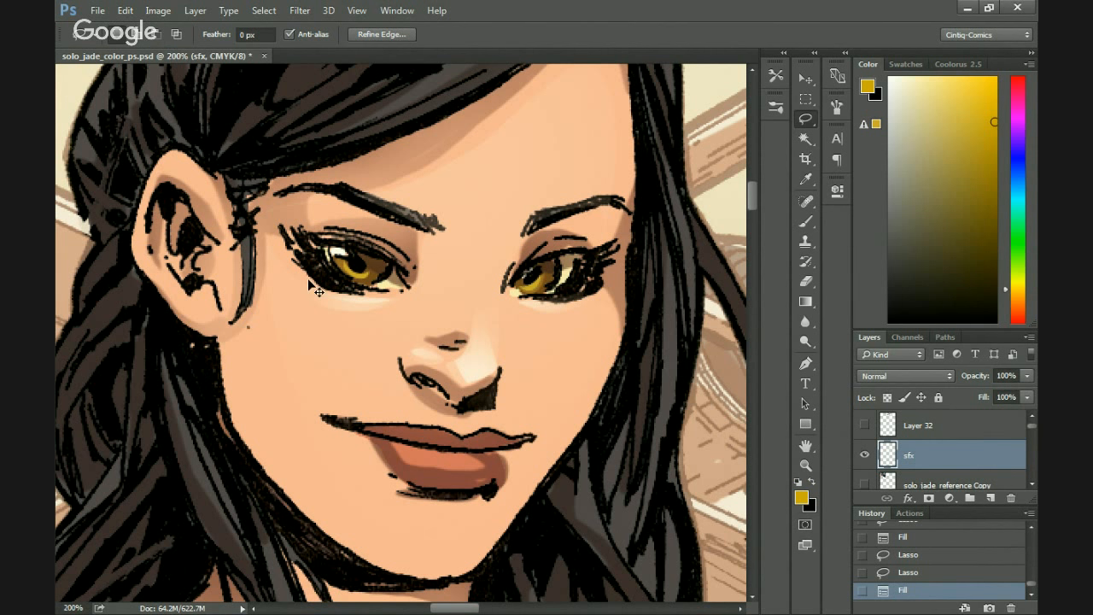
pyautogui.hotkey('ctrl', 'd')
# Pick a near-white cream, fill Lasso-selected parts of the whites of both eyes with it, and deselect.
pyautogui.press('i')
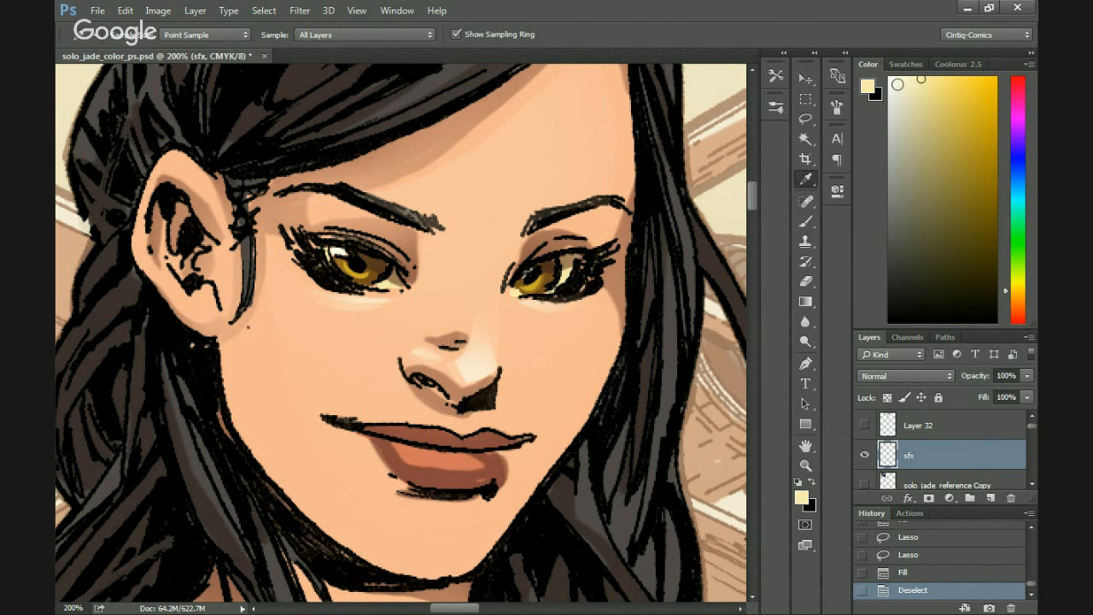
pyautogui.moveTo(1007, 295); pyautogui.dragTo(1008, 291)
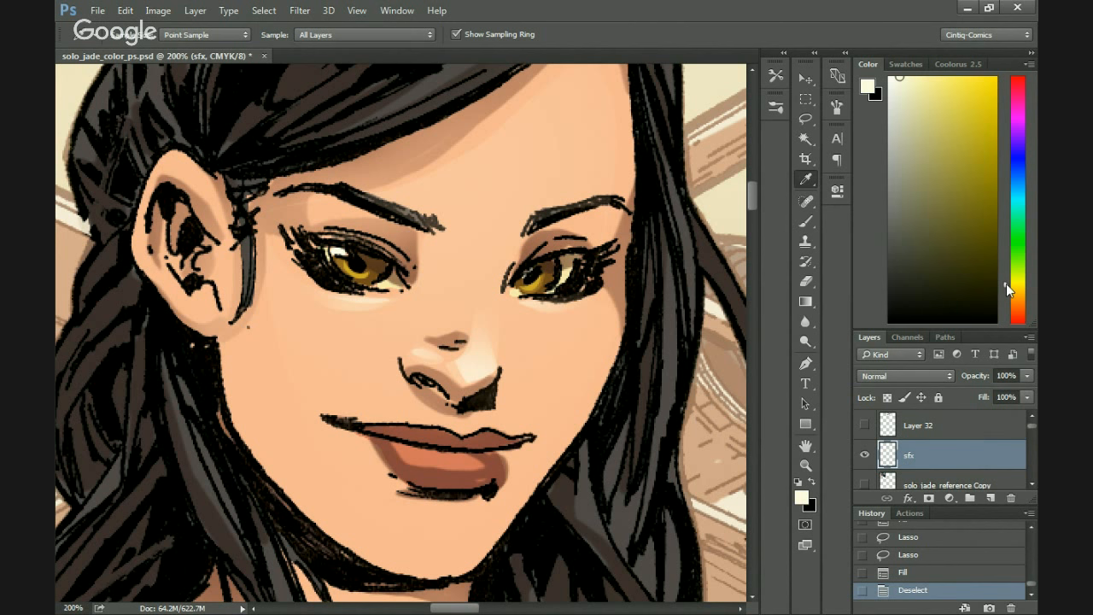
pyautogui.press('l')
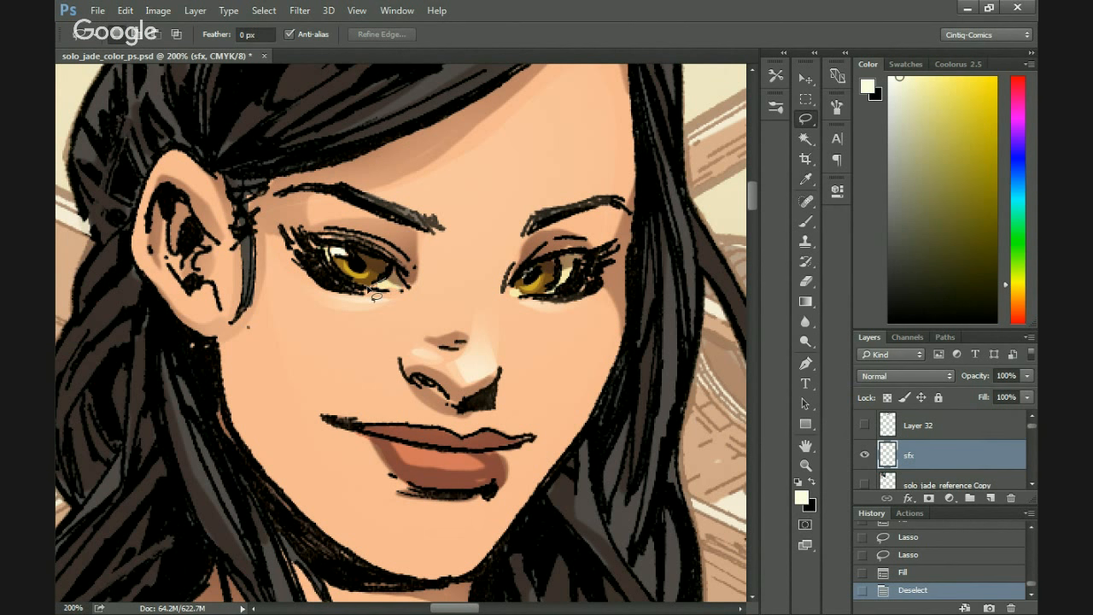
pyautogui.moveTo(398, 291); pyautogui.dragTo(393, 289)
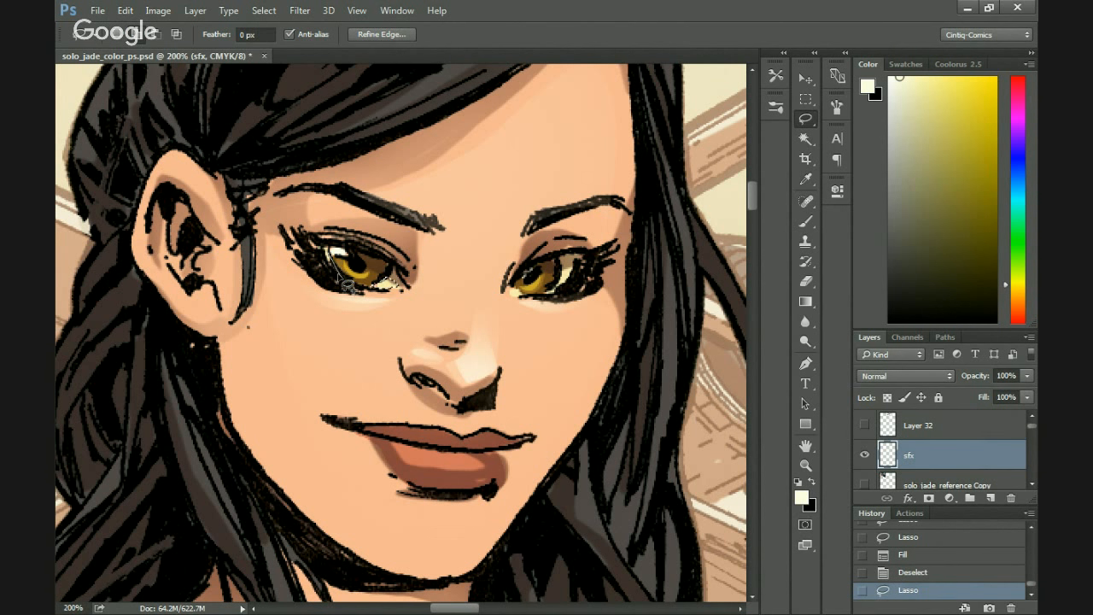
pyautogui.moveTo(538, 291)
pyautogui.mouseDown()
pyautogui.moveTo(579, 287)
pyautogui.moveTo(523, 295)
pyautogui.mouseUp()
pyautogui.hotkey('alt', 'BackSpace')
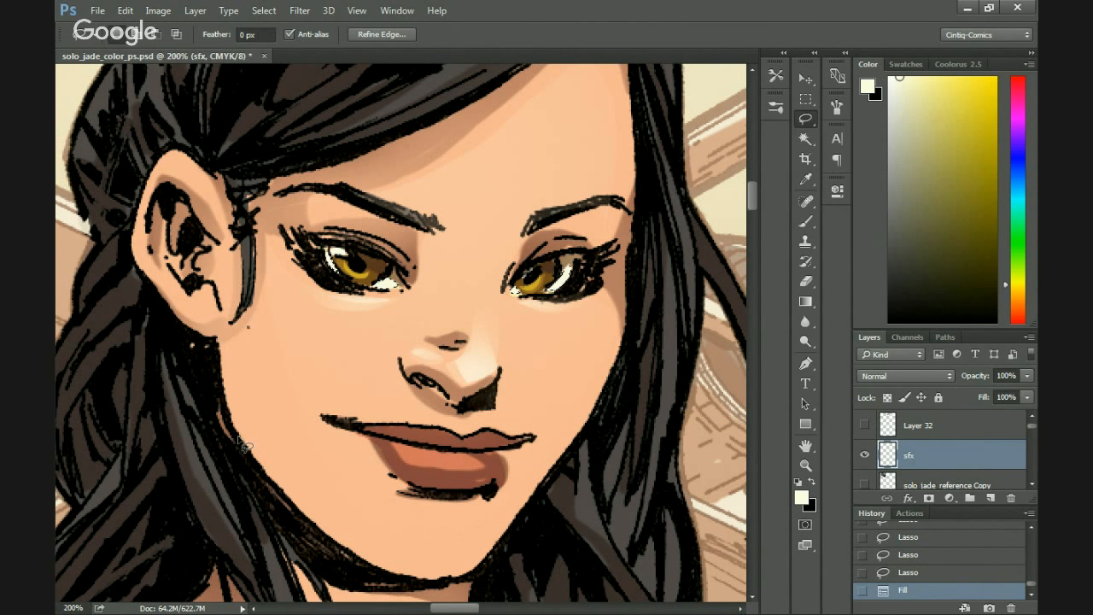
pyautogui.hotkey('ctrl', 'd')
# Toggle the sfx layer's visibility to compare the dark-haired woman's face with and without the highlights, leaving the layer shown.
pyautogui.hotkey('ctrl', '0')
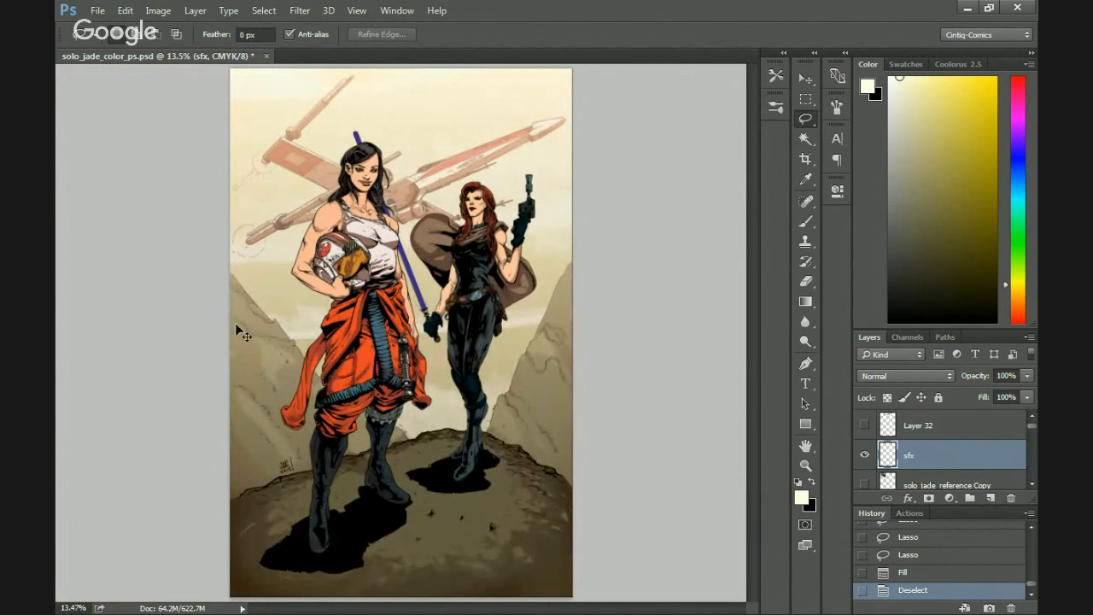
pyautogui.hotkey('ctrl', '+')
pyautogui.hotkey('ctrl', '+')
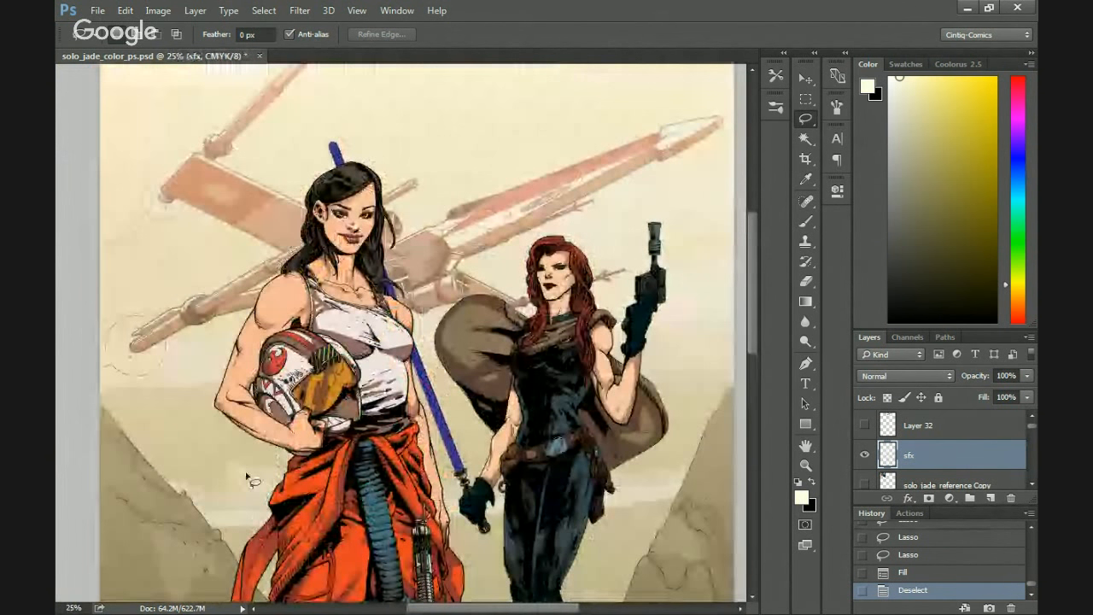
pyautogui.hotkey('ctrl', '+')
pyautogui.hotkey('ctrl', '+')
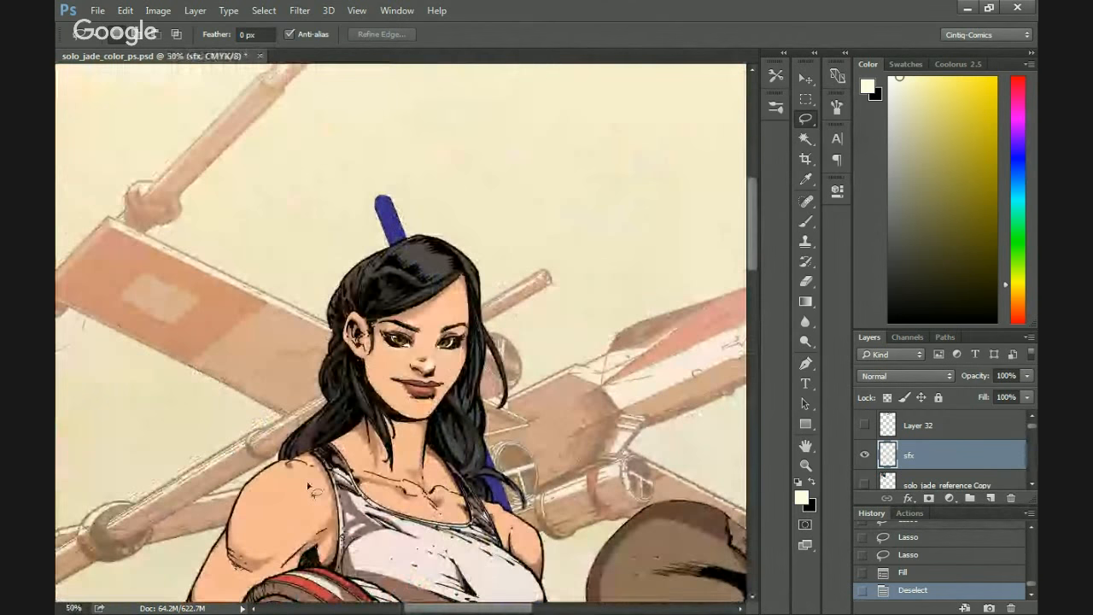
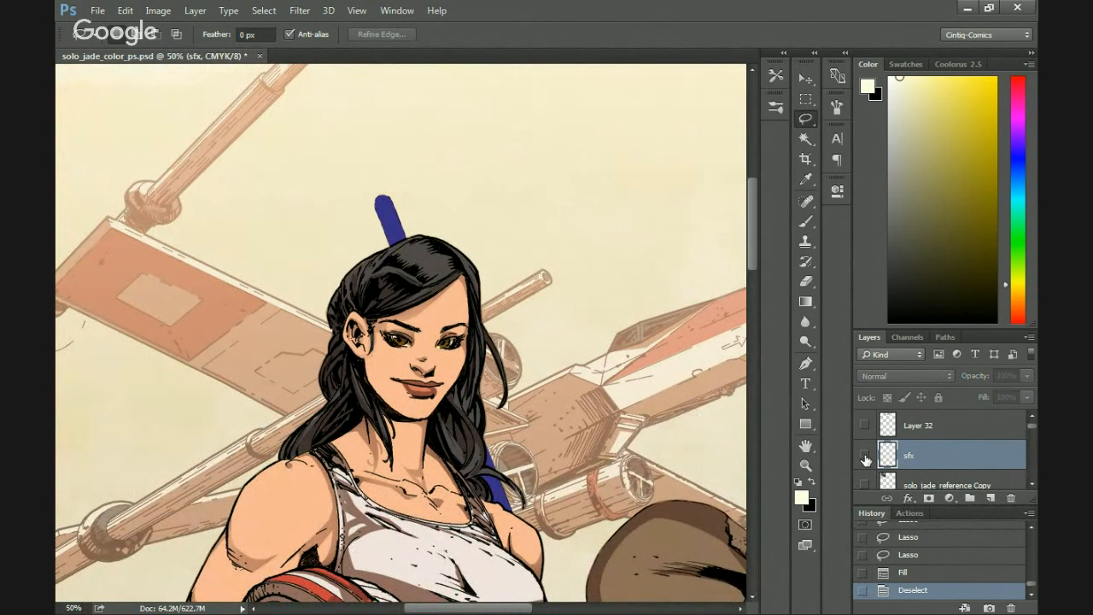
pyautogui.click(865, 458)
pyautogui.click(866, 458)
pyautogui.click(866, 458)
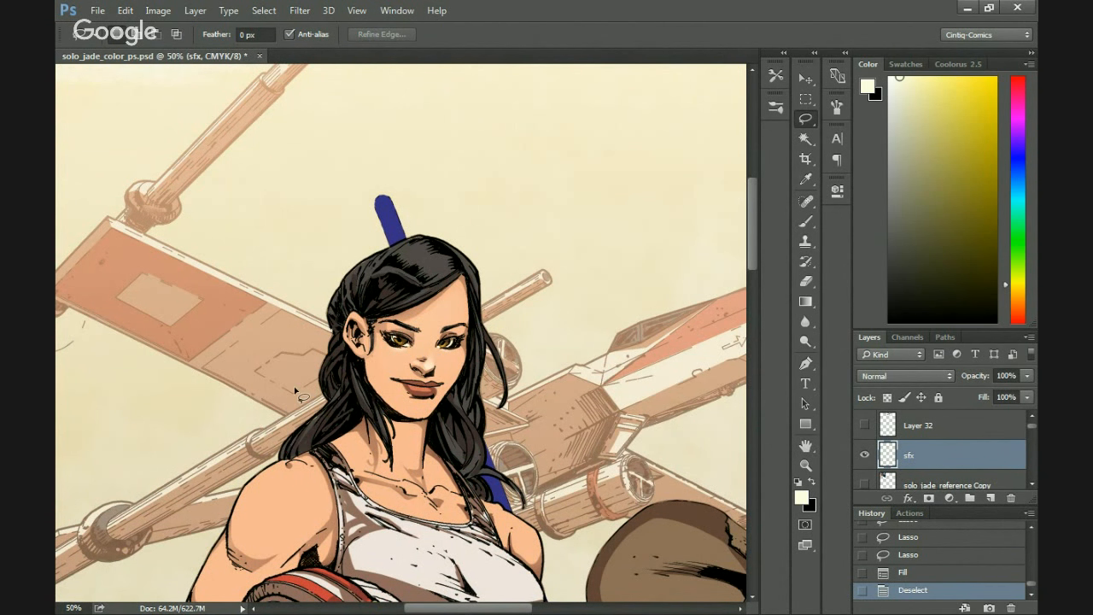
# Sample the grey of the dark-haired woman's hair and shift its hue towards red-orange.
pyautogui.moveTo(296, 392); pyautogui.dragTo(317, 375)
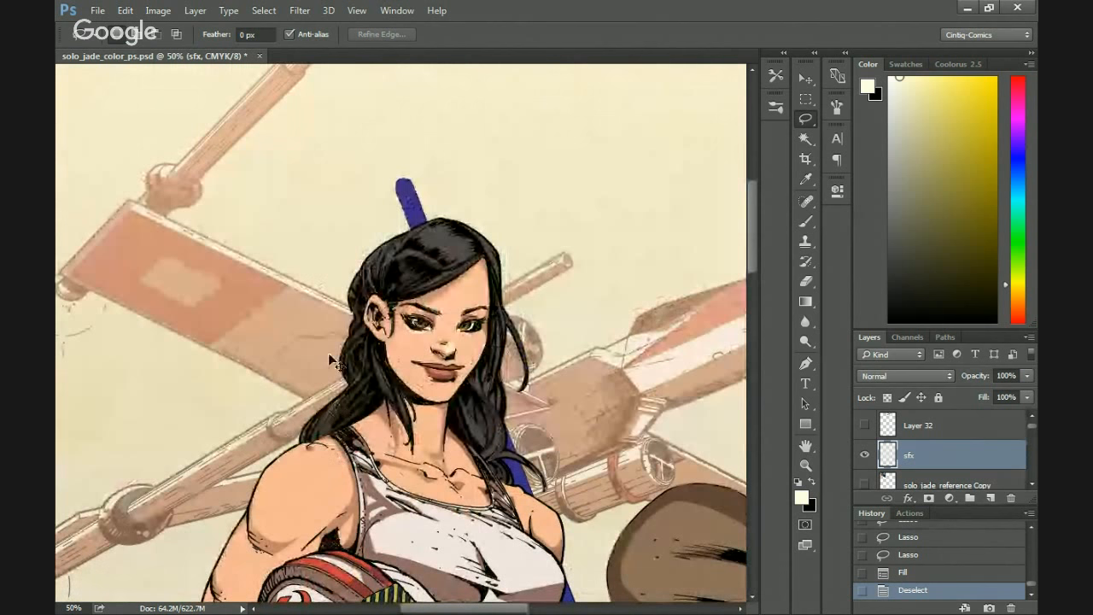
pyautogui.hotkey('ctrl', '+')
pyautogui.hotkey('ctrl', '+')
pyautogui.hotkey('ctrl', '+')
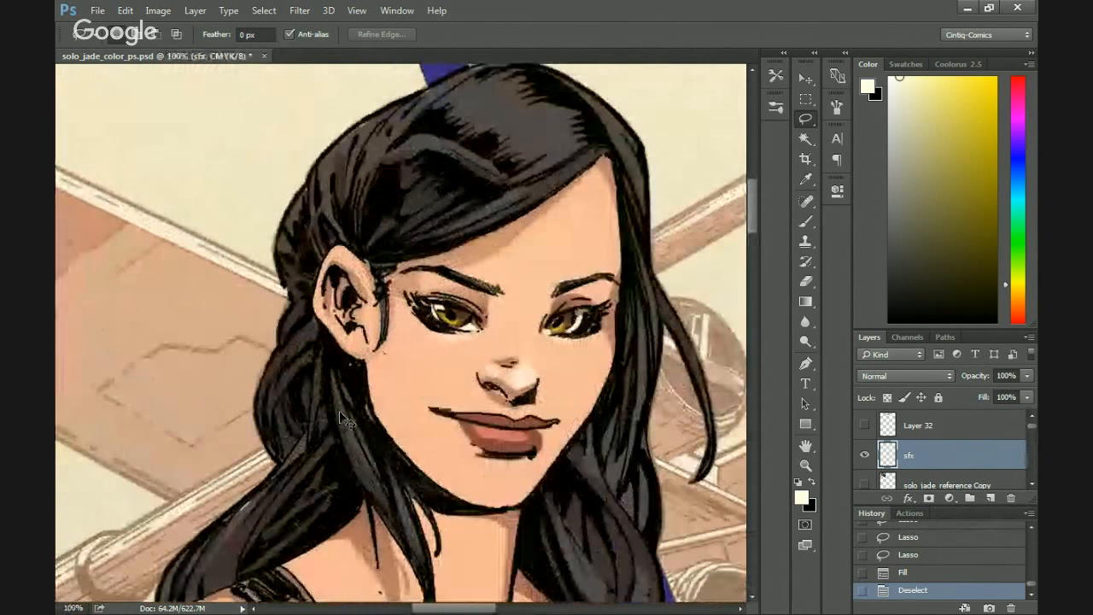
pyautogui.moveTo(316, 417); pyautogui.dragTo(267, 539)
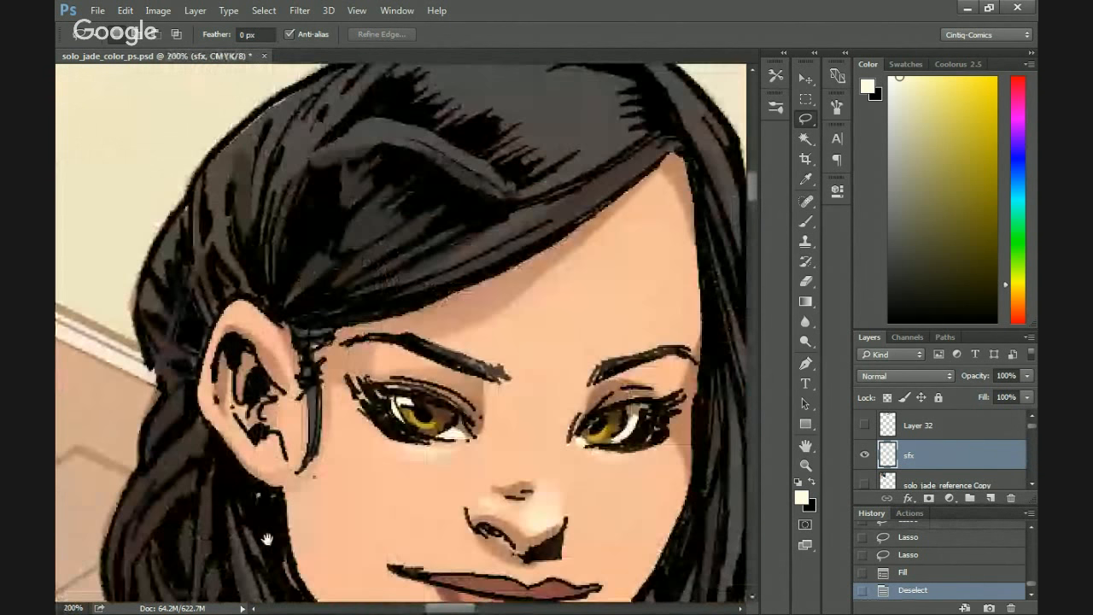
pyautogui.press('i')
pyautogui.click(489, 196)
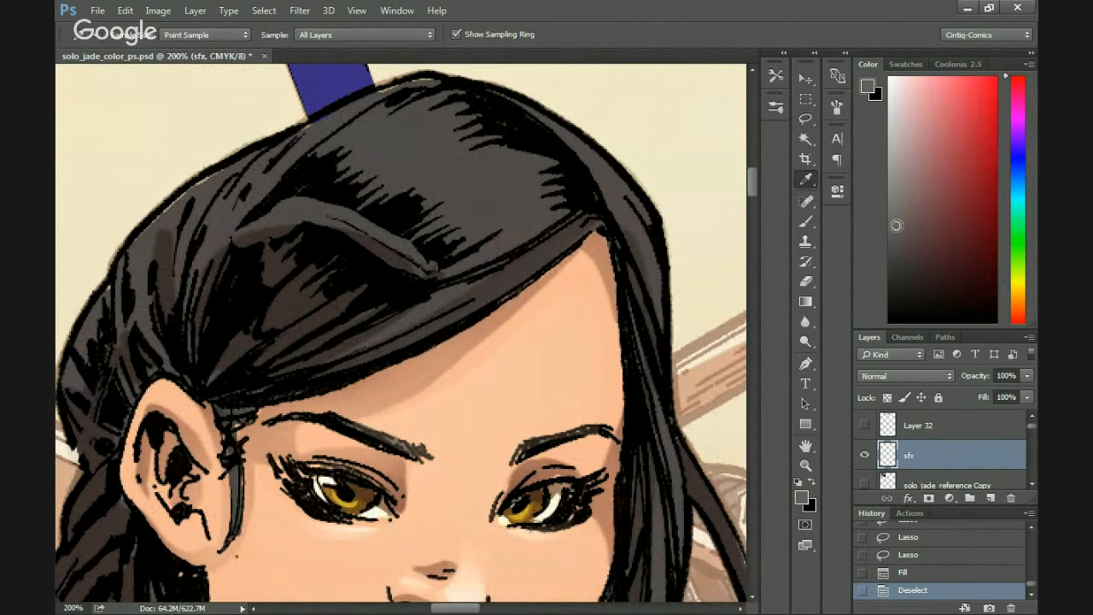
pyautogui.moveTo(1008, 97); pyautogui.dragTo(1010, 319)
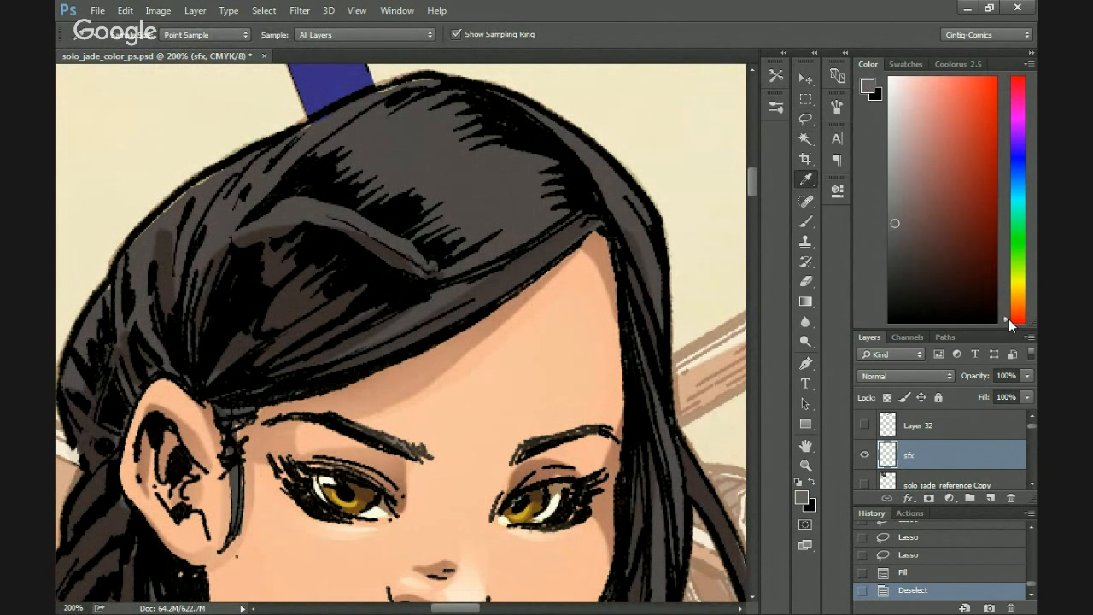
# Lasso a jagged sheen shape on the crown of her hair and brush a soft lighter grey highlight into it.
pyautogui.moveTo(319, 268); pyautogui.dragTo(372, 349)
pyautogui.press('l')
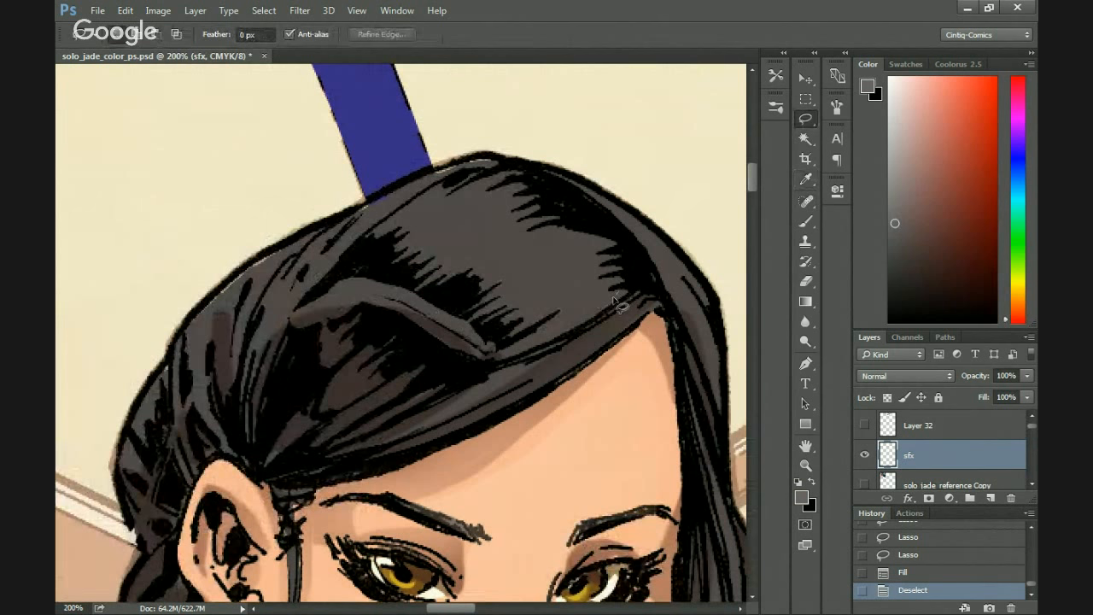
pyautogui.moveTo(614, 296); pyautogui.dragTo(559, 324)
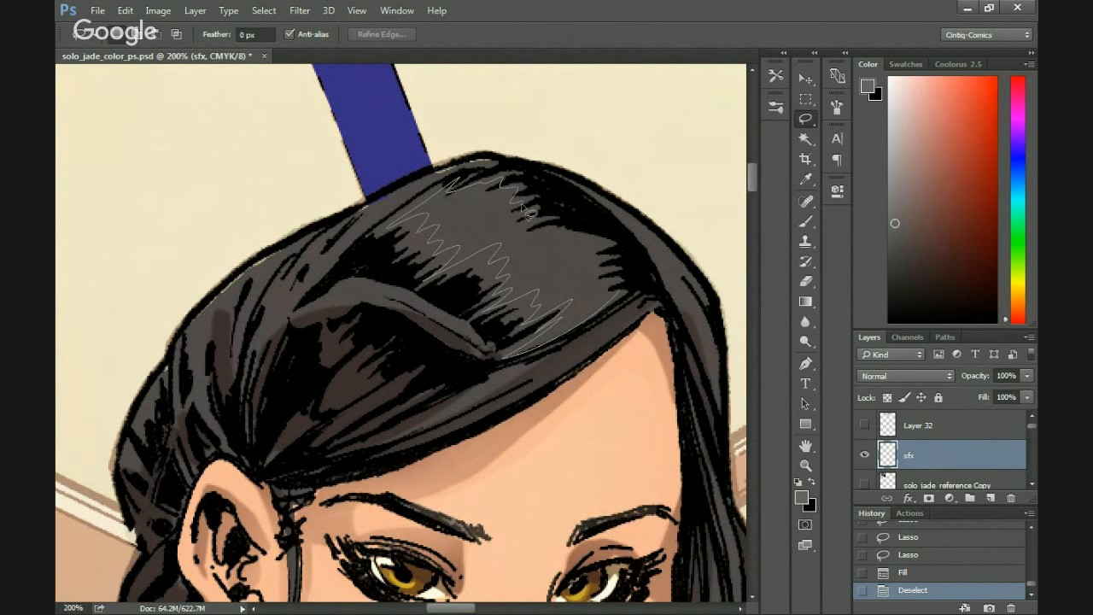
pyautogui.moveTo(633, 287); pyautogui.dragTo(633, 289)
pyautogui.press('b')
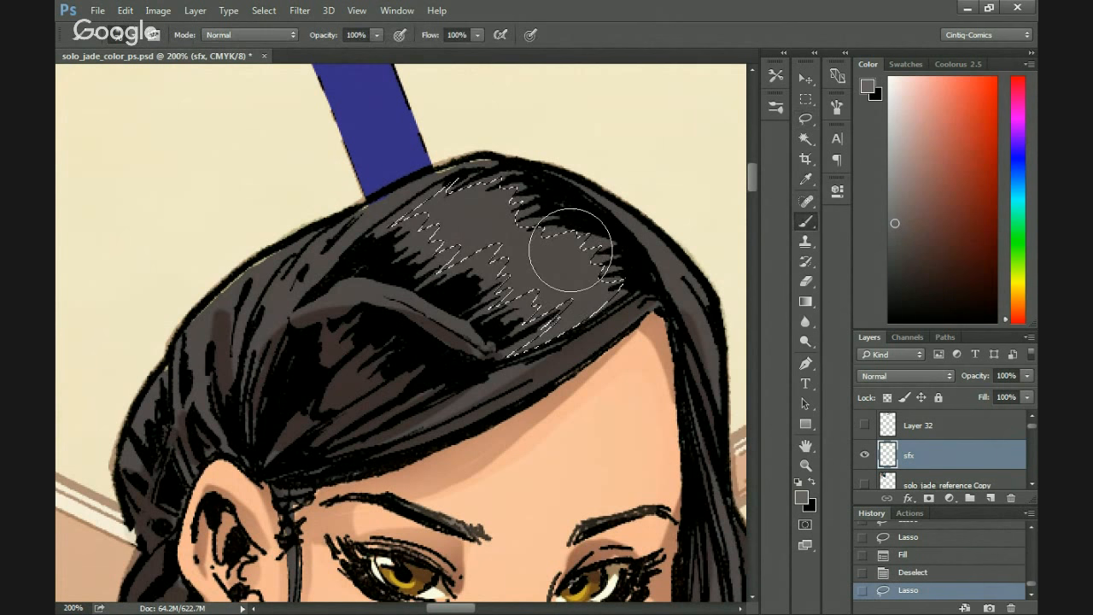
pyautogui.moveTo(579, 236)
pyautogui.mouseDown()
pyautogui.moveTo(562, 339)
pyautogui.moveTo(665, 240)
pyautogui.moveTo(480, 151)
pyautogui.moveTo(625, 216)
pyautogui.moveTo(527, 175)
pyautogui.moveTo(568, 208)
pyautogui.moveTo(663, 200)
pyautogui.moveTo(440, 139)
pyautogui.moveTo(464, 321)
pyautogui.mouseUp()
# Lasso the raised curved strand below the crown and brush the grey highlight along it.
pyautogui.press('l')
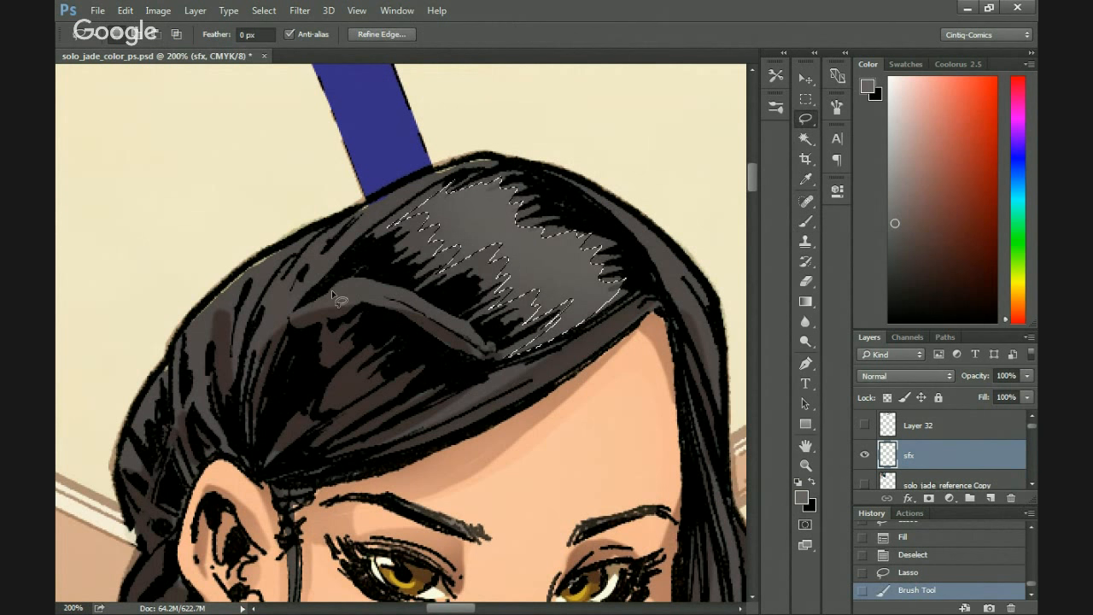
pyautogui.moveTo(338, 283)
pyautogui.mouseDown()
pyautogui.moveTo(363, 280)
pyautogui.moveTo(448, 316)
pyautogui.moveTo(601, 313)
pyautogui.mouseUp()
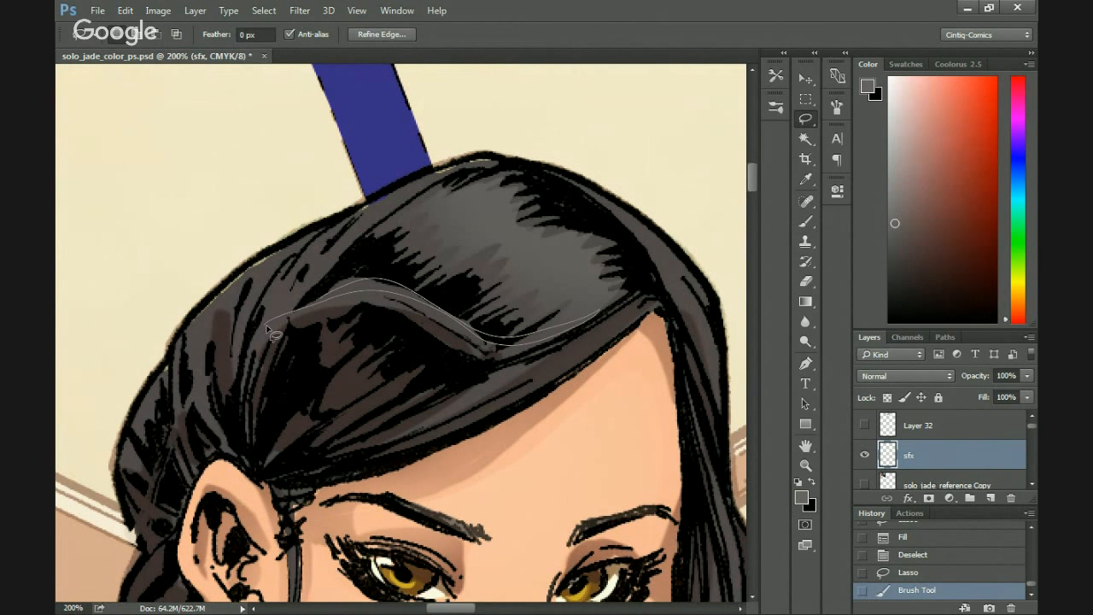
pyautogui.moveTo(271, 331); pyautogui.dragTo(291, 321)
pyautogui.press('b')
pyautogui.moveTo(479, 324)
pyautogui.mouseDown()
pyautogui.moveTo(495, 342)
pyautogui.moveTo(513, 410)
pyautogui.mouseUp()
# Select thin streaks in the hair sweeping over her forehead with the Lasso and brush grey highlights into them.
pyautogui.press('l')
pyautogui.moveTo(610, 327)
pyautogui.mouseDown()
pyautogui.moveTo(422, 450)
pyautogui.moveTo(372, 459)
pyautogui.moveTo(546, 359)
pyautogui.mouseUp()
pyautogui.press('b')
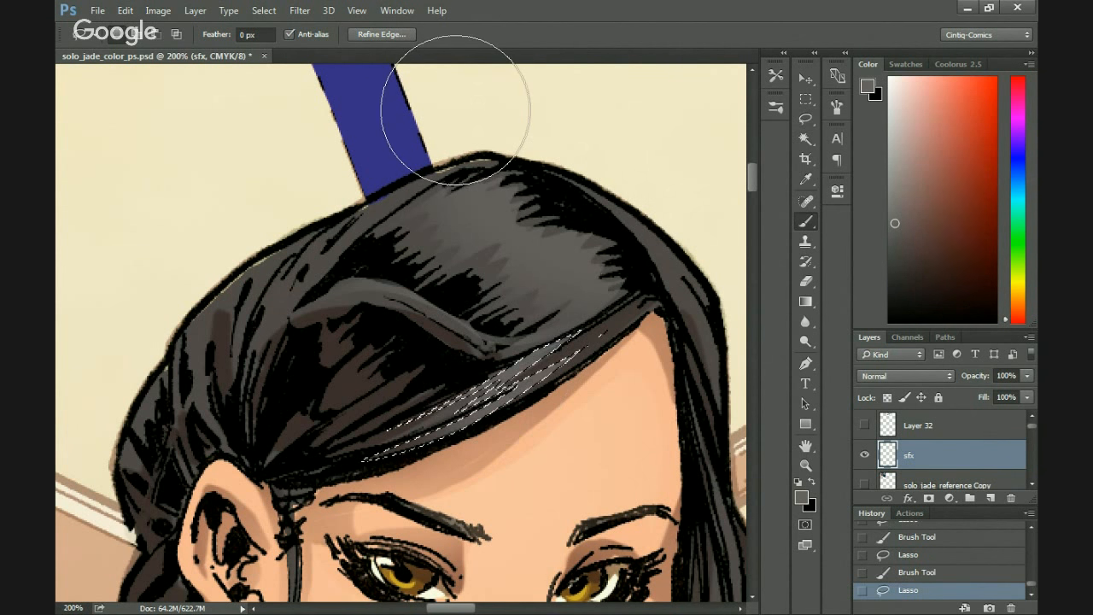
pyautogui.moveTo(456, 109); pyautogui.dragTo(513, 384)
# Lasso a narrow strand along the outer edge of her hair beyond the parting and highlight it with the grey brush.
pyautogui.press('l')
pyautogui.moveTo(603, 205); pyautogui.dragTo(607, 209)
pyautogui.moveTo(662, 256); pyautogui.dragTo(726, 419)
pyautogui.press('b')
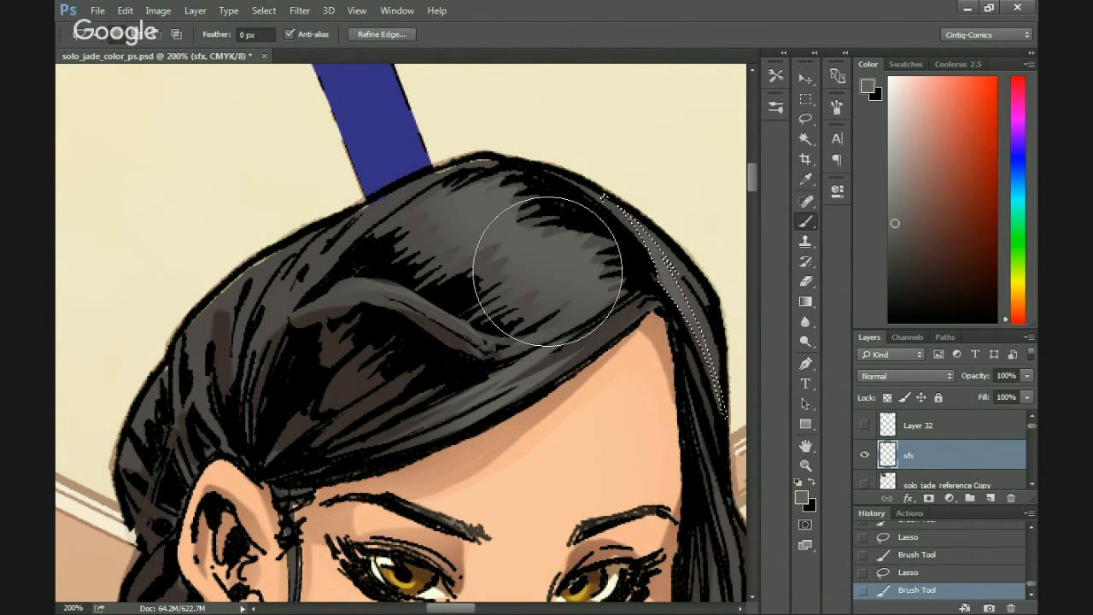
# Lasso several long strands beside her cheek, including the loose outer lock, and brush grey highlights onto them.
pyautogui.moveTo(487, 522); pyautogui.dragTo(413, 262)
pyautogui.press('l')
pyautogui.moveTo(617, 176)
pyautogui.mouseDown()
pyautogui.moveTo(664, 393)
pyautogui.moveTo(640, 256)
pyautogui.moveTo(647, 342)
pyautogui.moveTo(615, 230)
pyautogui.mouseUp()
pyautogui.moveTo(608, 344); pyautogui.dragTo(610, 352)
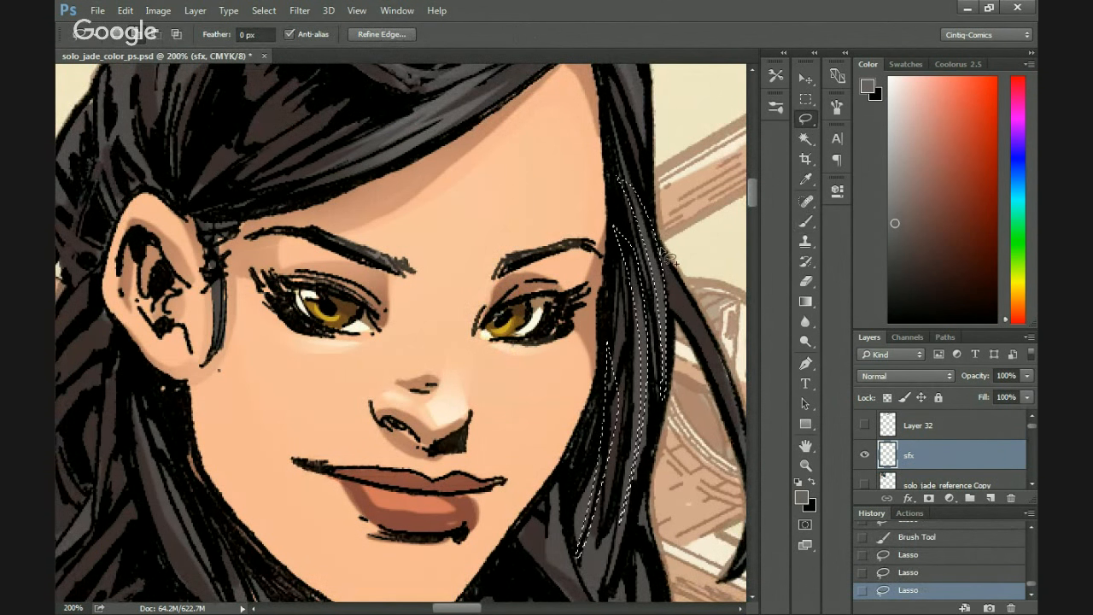
pyautogui.moveTo(664, 268); pyautogui.dragTo(670, 275)
pyautogui.press('b')
pyautogui.moveTo(666, 499); pyautogui.dragTo(649, 333)
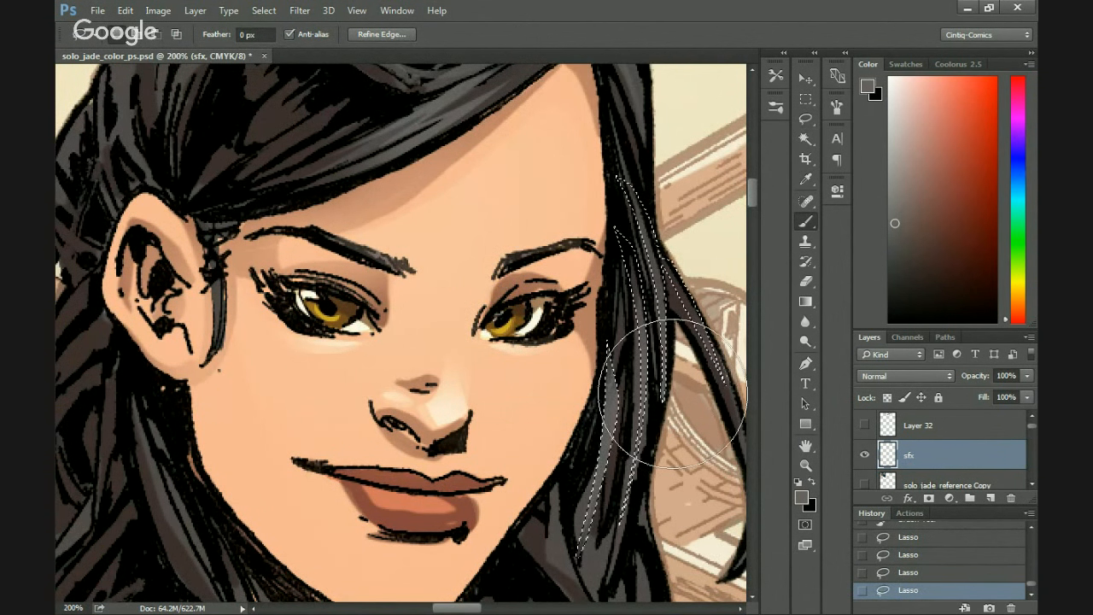
pyautogui.moveTo(365, 402); pyautogui.dragTo(267, 384)
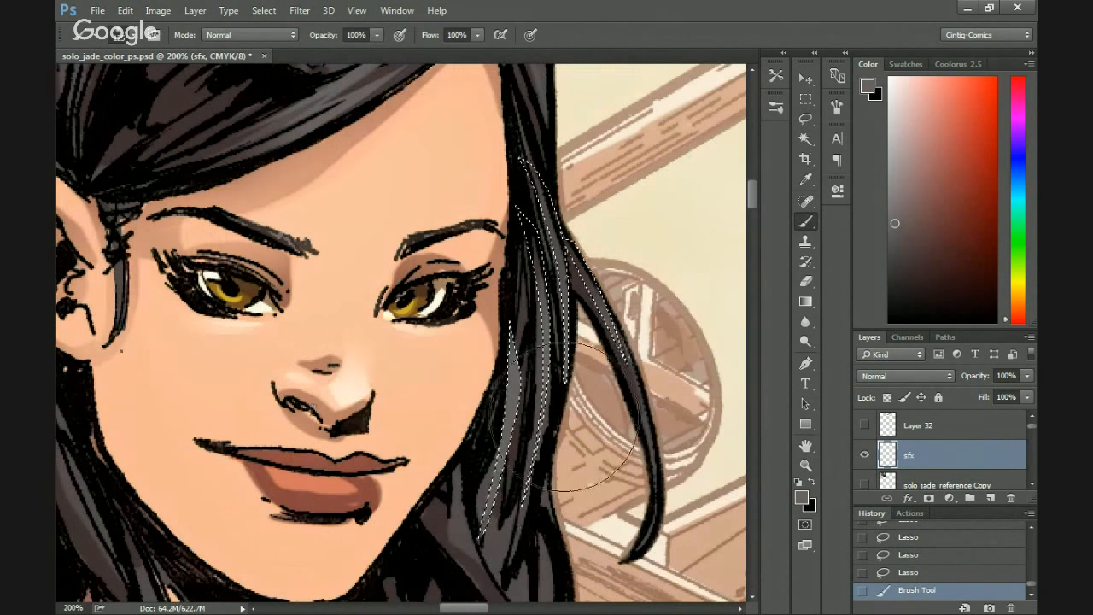
pyautogui.moveTo(581, 410)
pyautogui.mouseDown()
pyautogui.moveTo(564, 513)
pyautogui.moveTo(568, 461)
pyautogui.moveTo(557, 451)
pyautogui.mouseUp()
# Lasso a thin strand running up from above her ear and brush a grey highlight into it.
pyautogui.moveTo(247, 345); pyautogui.dragTo(435, 476)
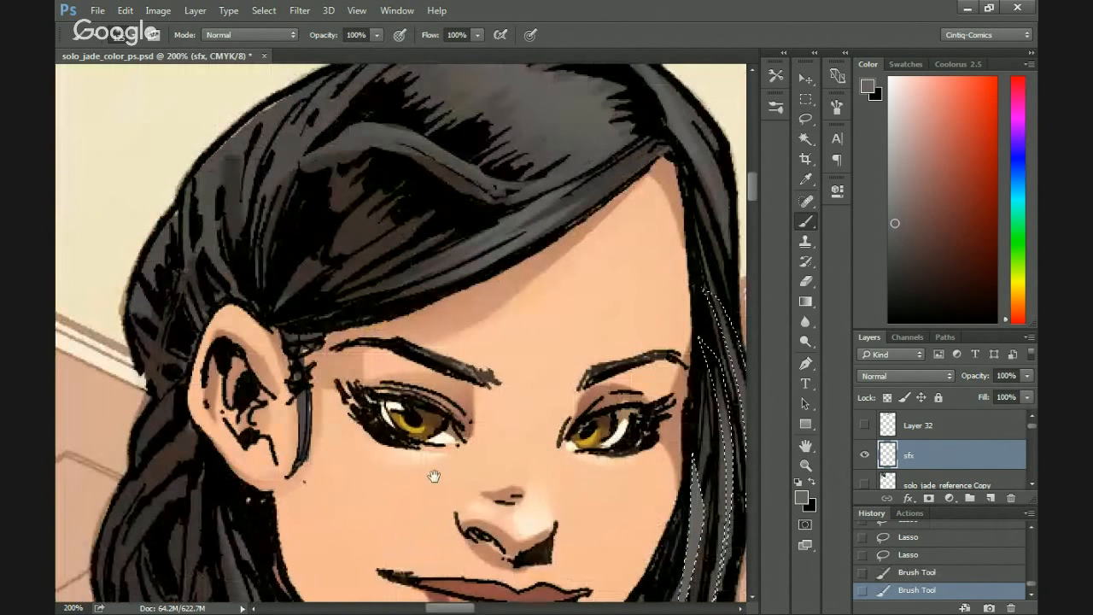
pyautogui.moveTo(282, 262); pyautogui.dragTo(364, 417)
pyautogui.moveTo(305, 365); pyautogui.dragTo(254, 289)
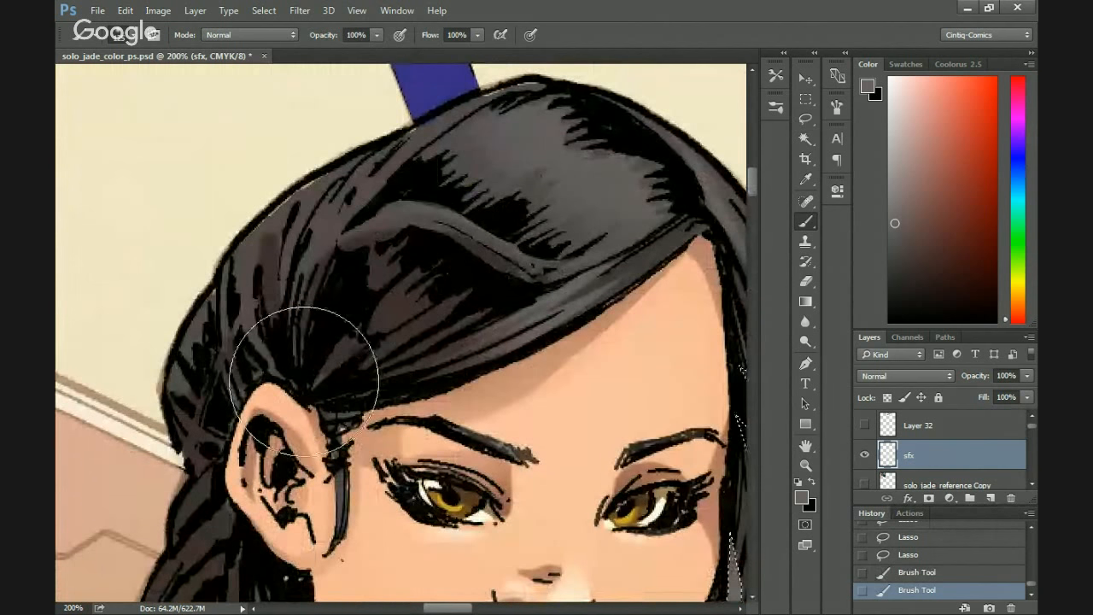
pyautogui.press('l')
pyautogui.moveTo(329, 265)
pyautogui.mouseDown()
pyautogui.moveTo(292, 369)
pyautogui.moveTo(320, 235)
pyautogui.mouseUp()
pyautogui.press('b')
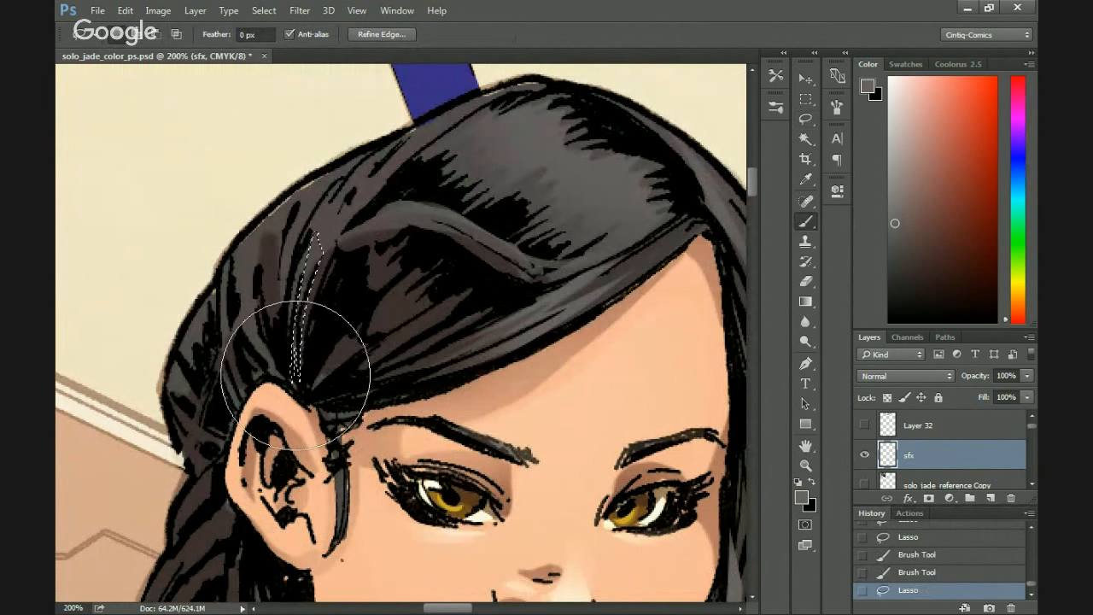
# Pick a lighter warm brown, brush it into a Lasso-selected reflection across the crown of her hair, and deselect.
pyautogui.click(671, 282)
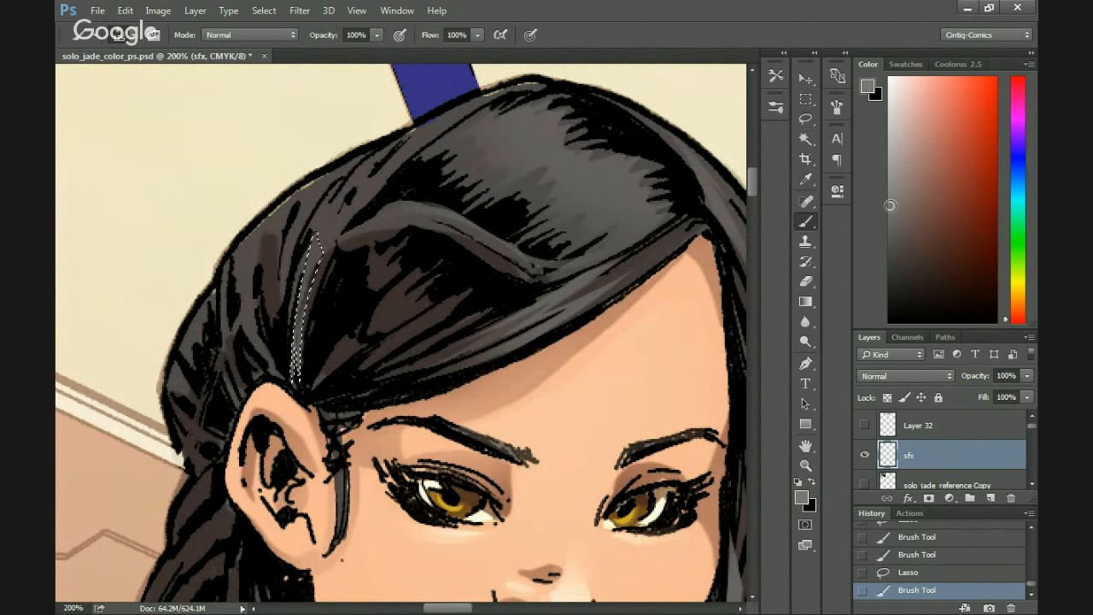
pyautogui.moveTo(1012, 320); pyautogui.dragTo(1011, 313)
pyautogui.click(915, 207)
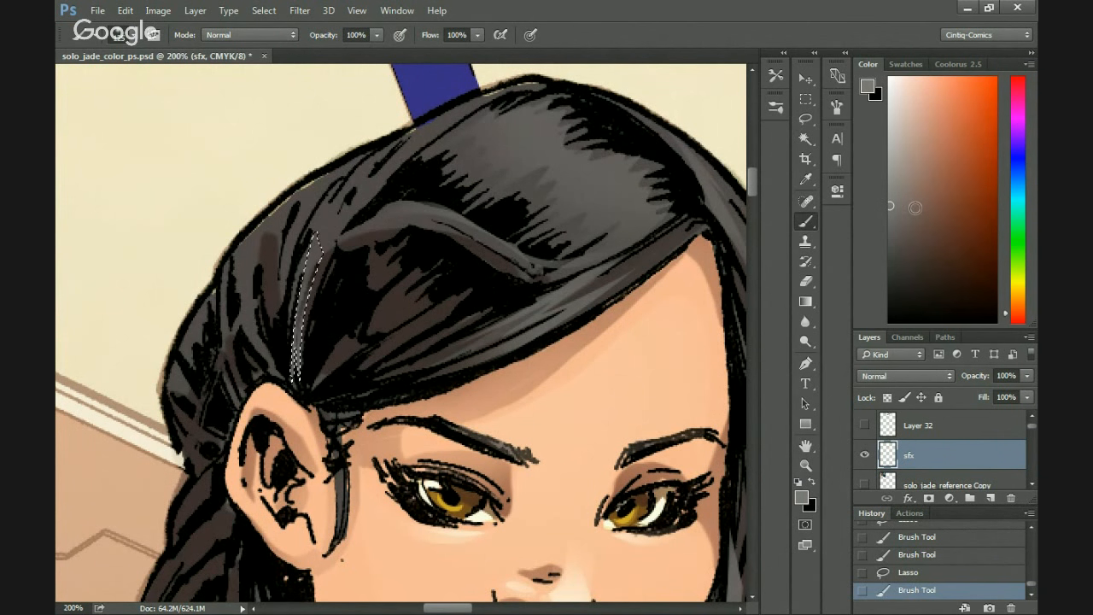
pyautogui.moveTo(542, 251); pyautogui.dragTo(485, 327)
pyautogui.press('l')
pyautogui.moveTo(597, 285); pyautogui.dragTo(573, 251)
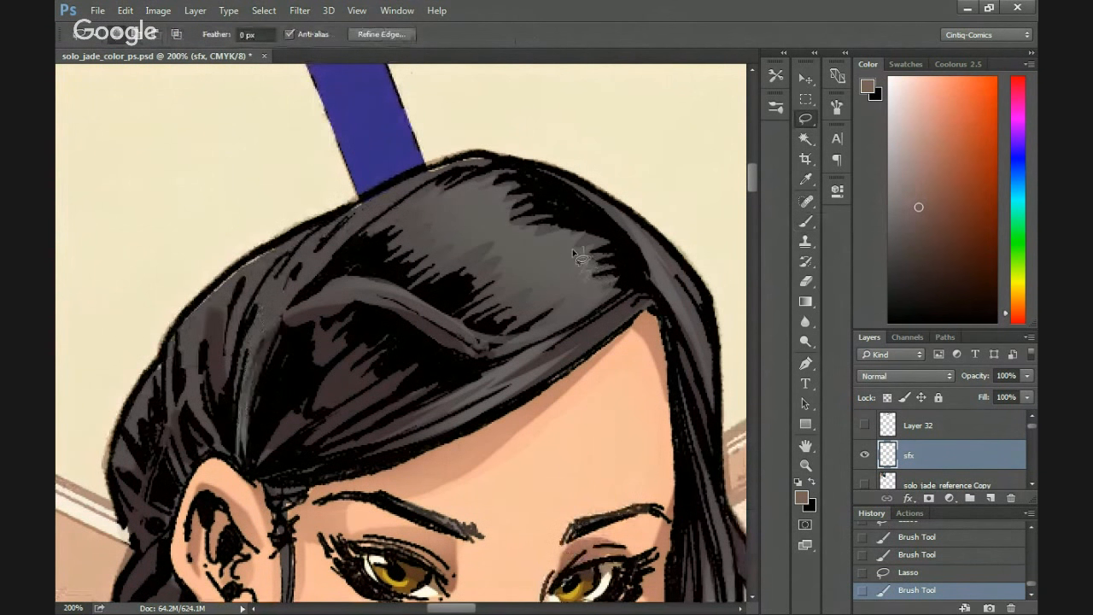
pyautogui.moveTo(449, 196)
pyautogui.mouseDown()
pyautogui.moveTo(435, 219)
pyautogui.moveTo(517, 259)
pyautogui.moveTo(588, 312)
pyautogui.mouseUp()
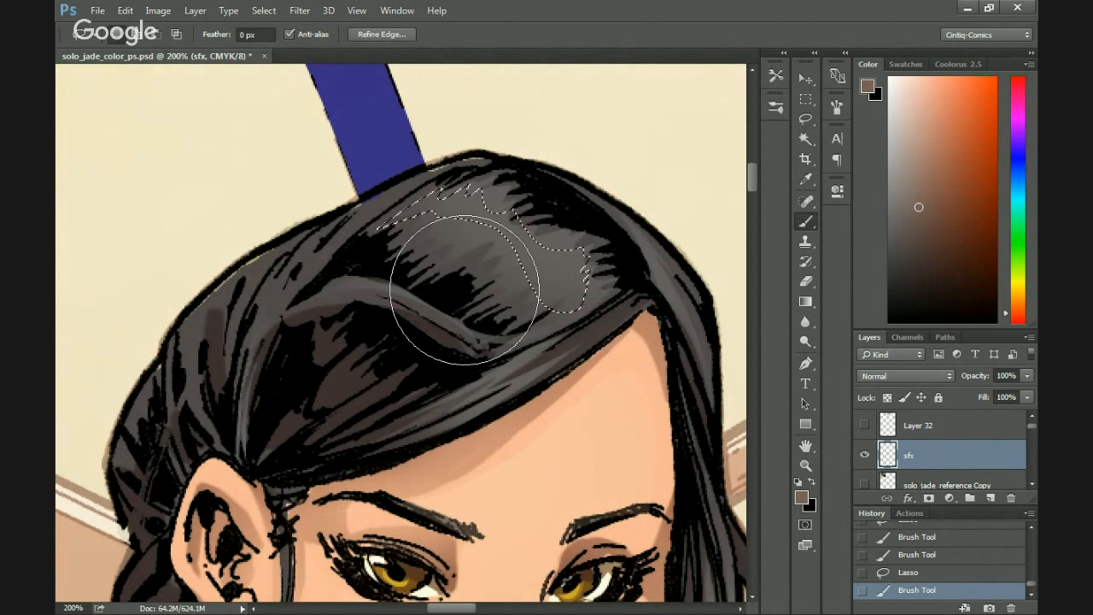
pyautogui.press('b')
pyautogui.moveTo(470, 350)
pyautogui.mouseDown()
pyautogui.moveTo(397, 358)
pyautogui.moveTo(415, 493)
pyautogui.moveTo(458, 499)
pyautogui.moveTo(467, 391)
pyautogui.mouseUp()
pyautogui.hotkey('ctrl', 'd')
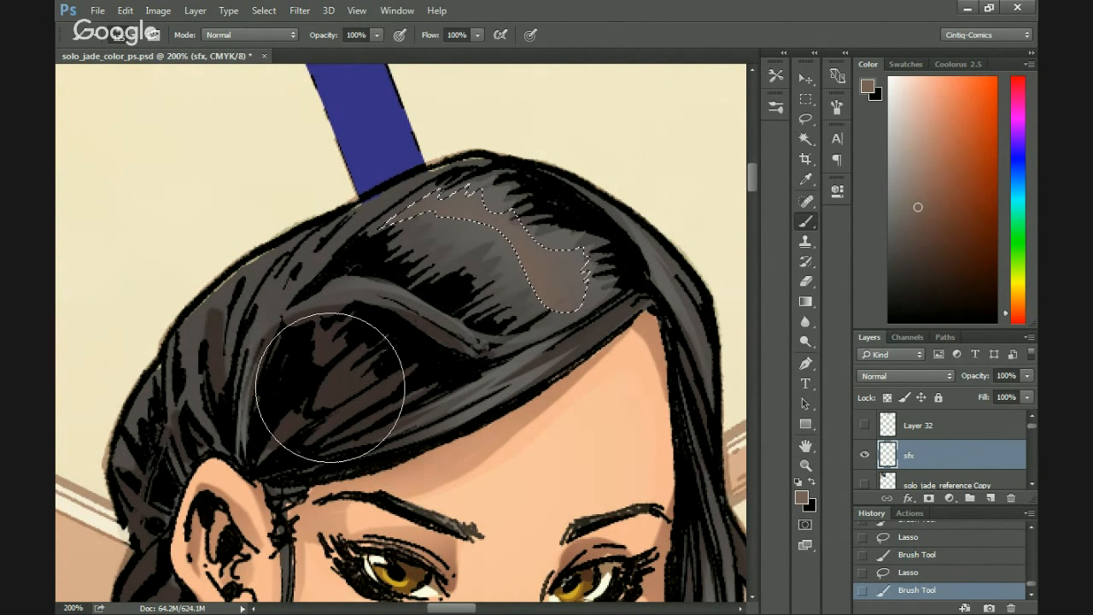
# Sample the helmet visor's orange, and replace it with a pale cream sampled from the background.
pyautogui.scroll(-4, 208, 357)
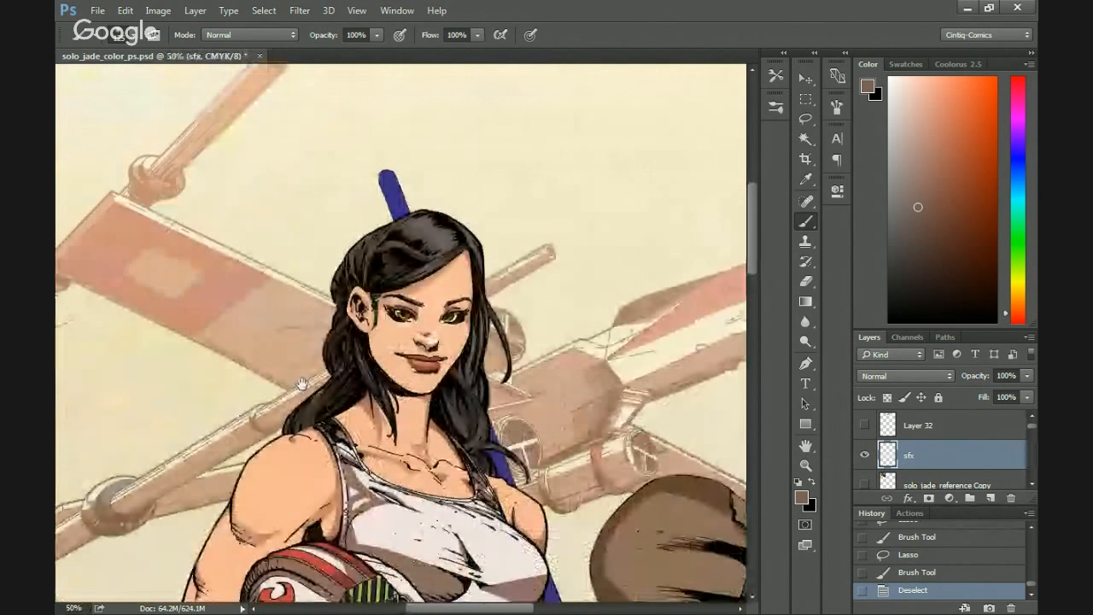
pyautogui.moveTo(301, 384); pyautogui.dragTo(284, 274)
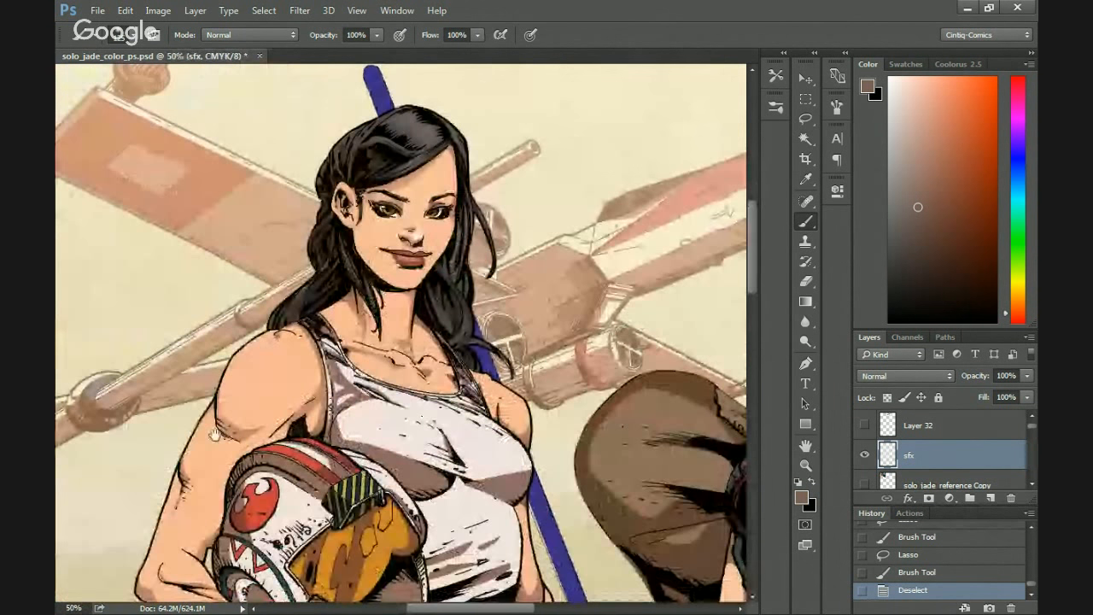
pyautogui.moveTo(224, 472); pyautogui.dragTo(274, 382)
pyautogui.scroll(2, 270, 364)
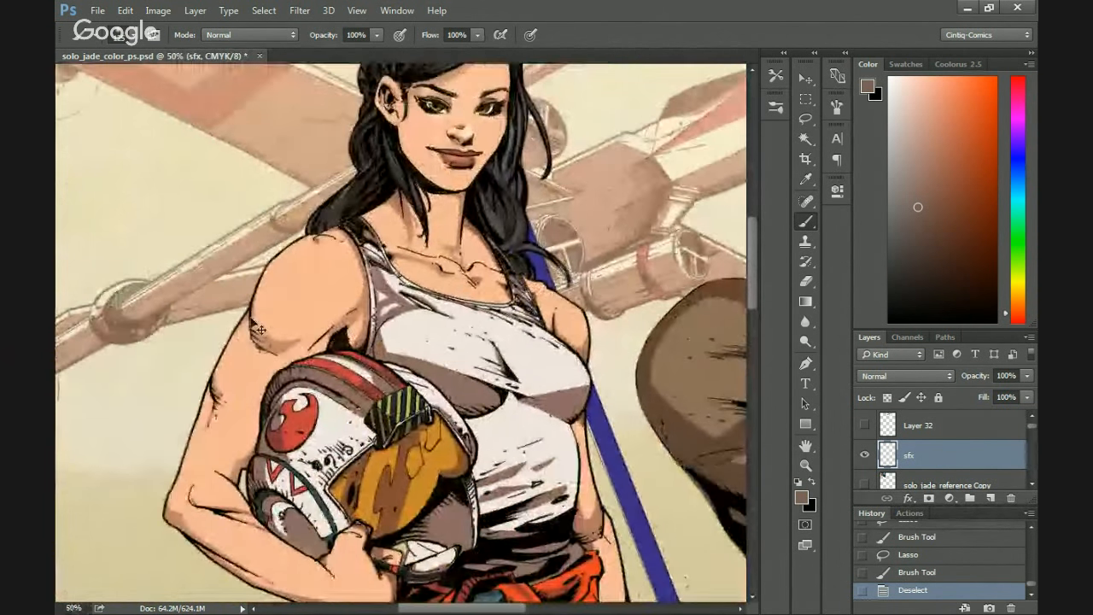
pyautogui.moveTo(391, 567); pyautogui.dragTo(473, 319)
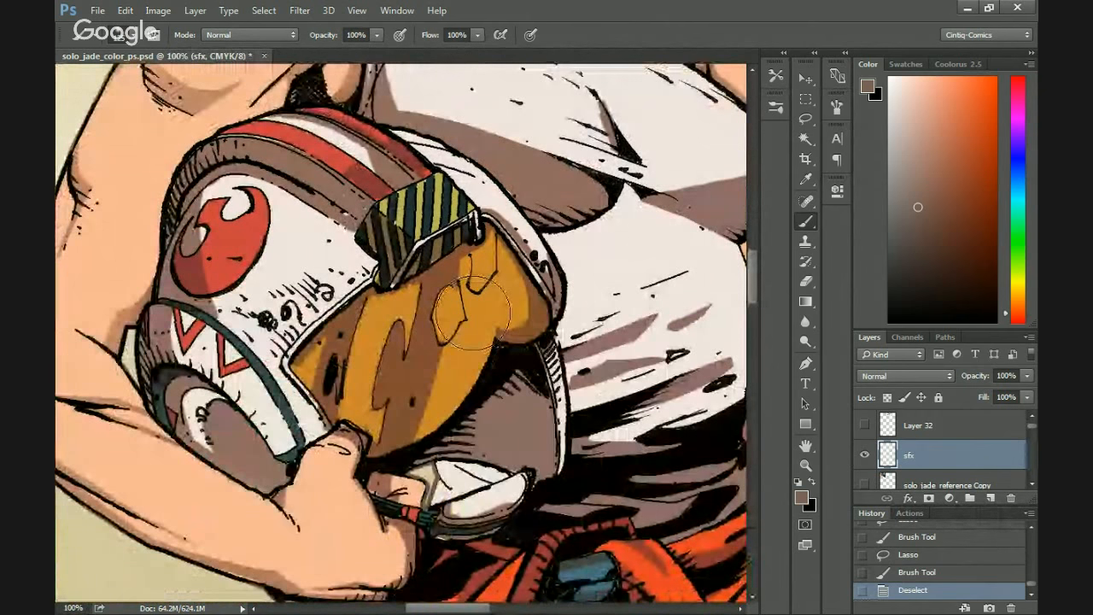
pyautogui.keyDown('alt'); pyautogui.click(483, 297); pyautogui.keyUp('alt')
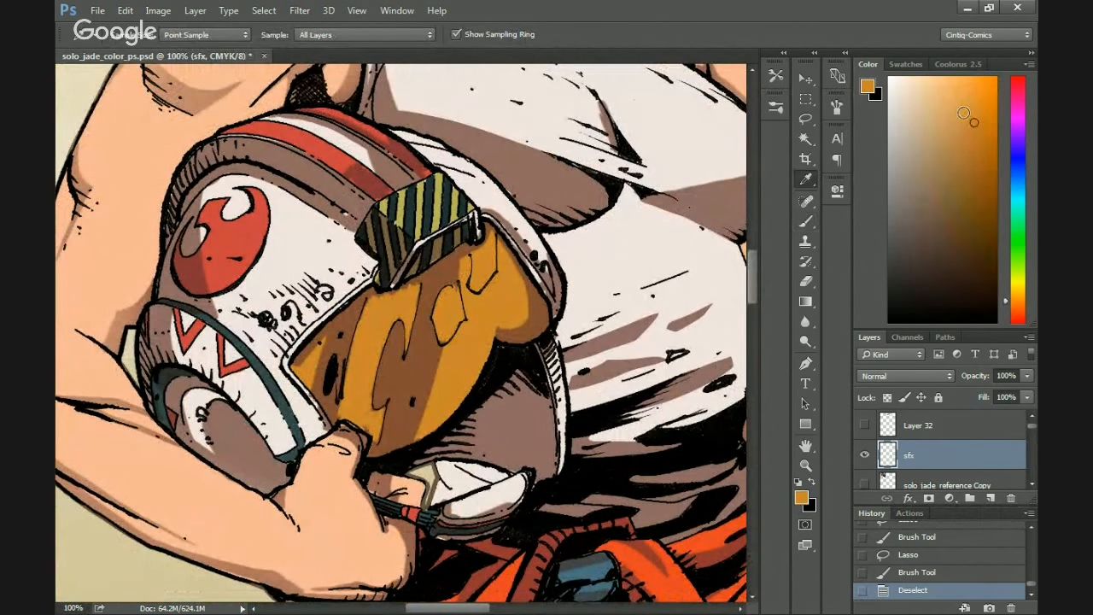
pyautogui.moveTo(632, 220); pyautogui.dragTo(446, 402)
pyautogui.moveTo(546, 162); pyautogui.dragTo(466, 470)
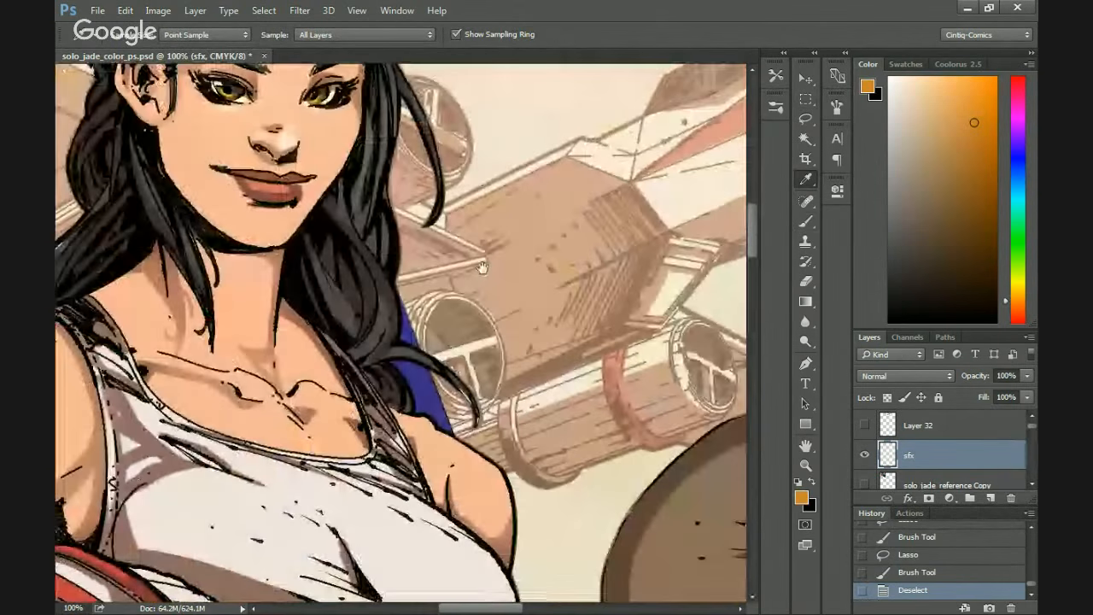
pyautogui.moveTo(481, 268); pyautogui.dragTo(432, 486)
pyautogui.click(564, 211)
pyautogui.moveTo(529, 495)
pyautogui.mouseDown()
pyautogui.moveTo(615, 274)
pyautogui.moveTo(547, 291)
pyautogui.mouseUp()
pyautogui.moveTo(513, 427); pyautogui.dragTo(512, 208)
# Lasso two curved reflection shapes on the helmet's orange visor, brush soft cream highlights into them, and deselect.
pyautogui.press('l')
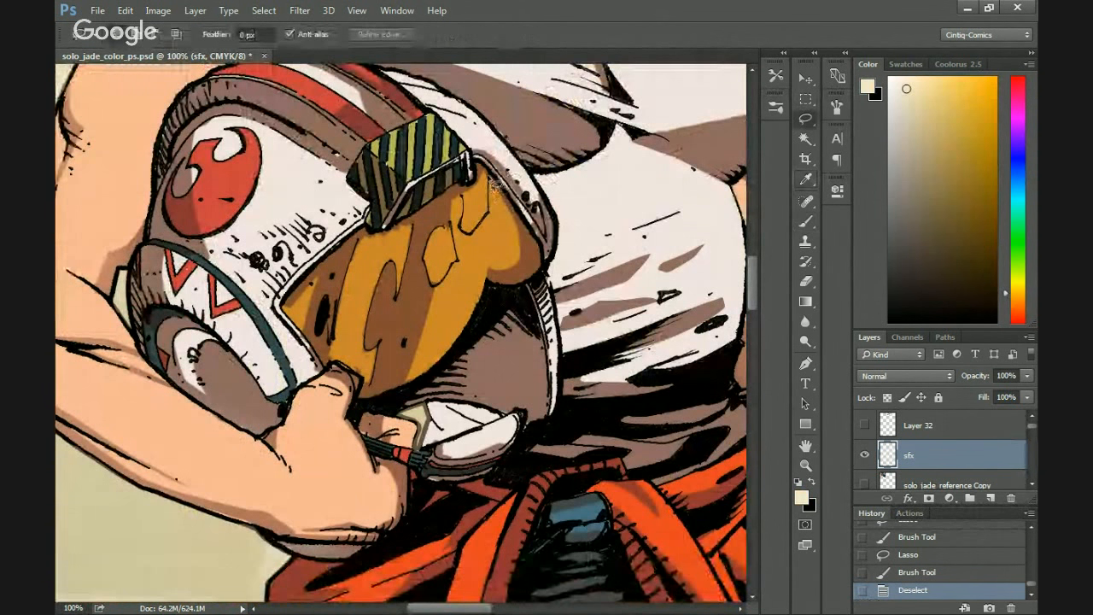
pyautogui.moveTo(461, 235); pyautogui.dragTo(427, 282)
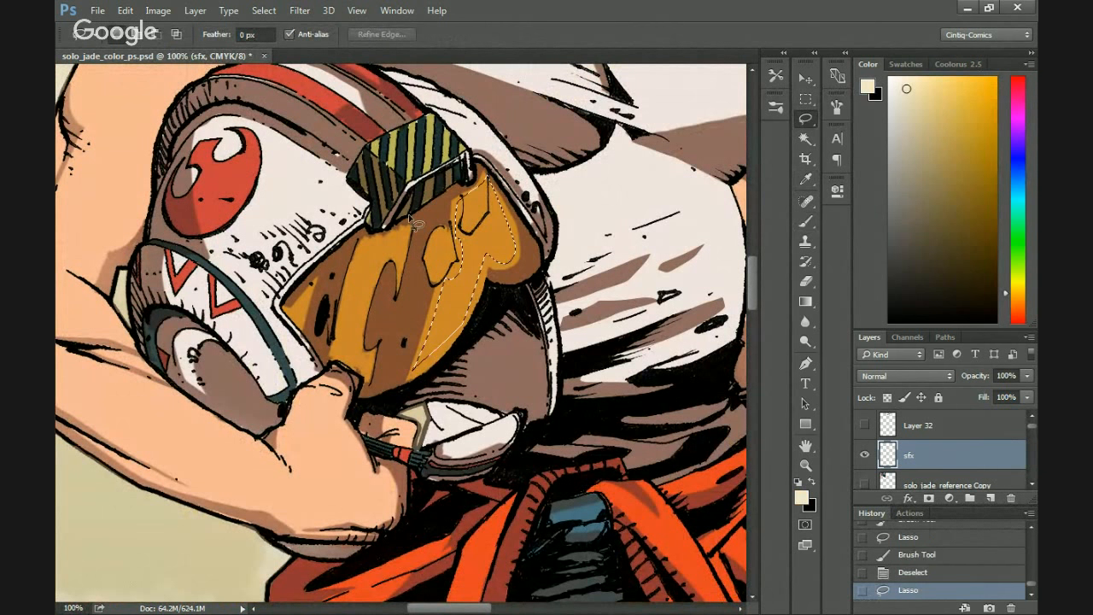
pyautogui.moveTo(351, 323); pyautogui.dragTo(376, 239)
pyautogui.press('b')
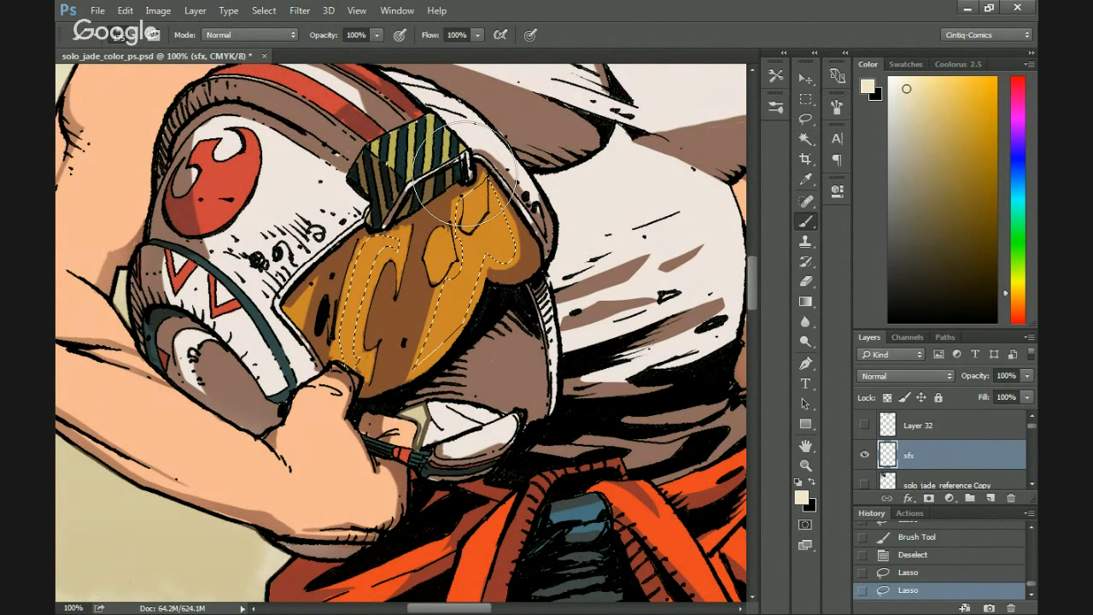
pyautogui.moveTo(465, 175)
pyautogui.mouseDown()
pyautogui.moveTo(440, 154)
pyautogui.moveTo(401, 152)
pyautogui.moveTo(376, 180)
pyautogui.moveTo(369, 284)
pyautogui.moveTo(504, 291)
pyautogui.mouseUp()
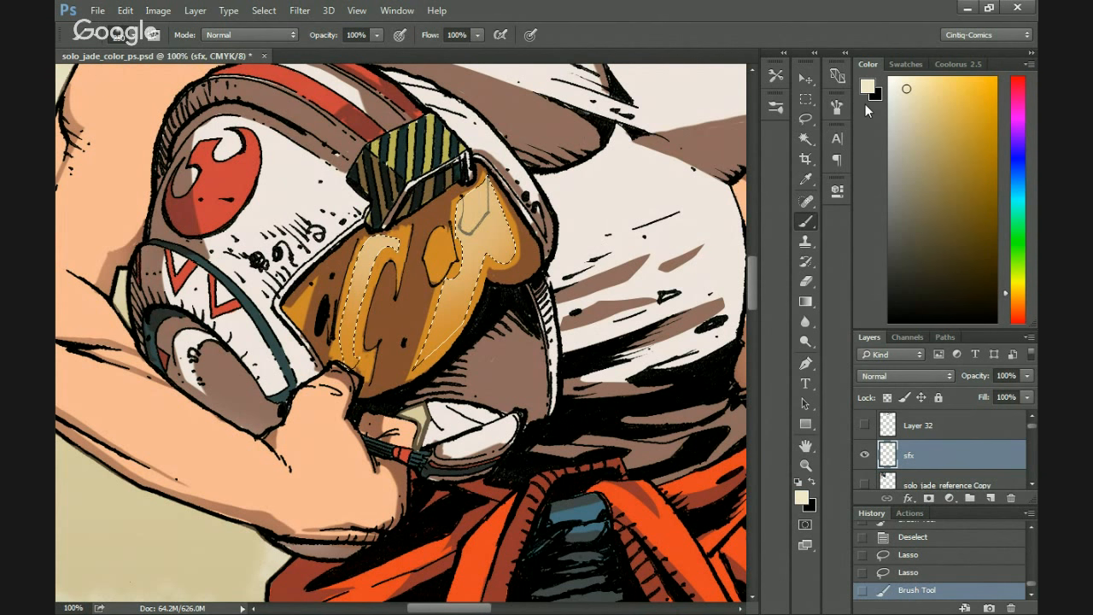
pyautogui.press('l')
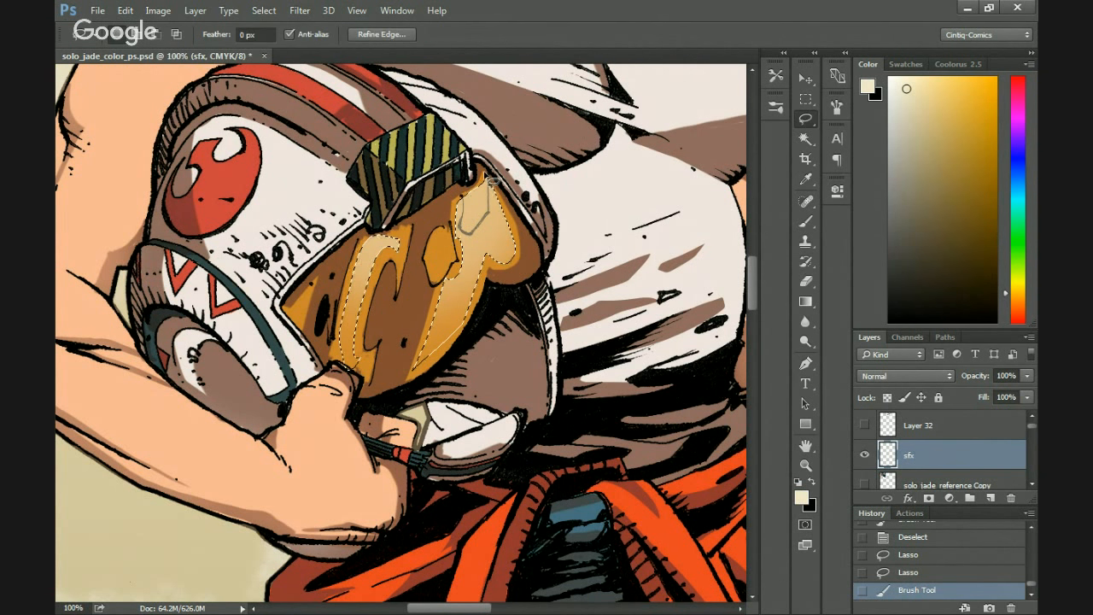
pyautogui.hotkey('ctrl', 'd')
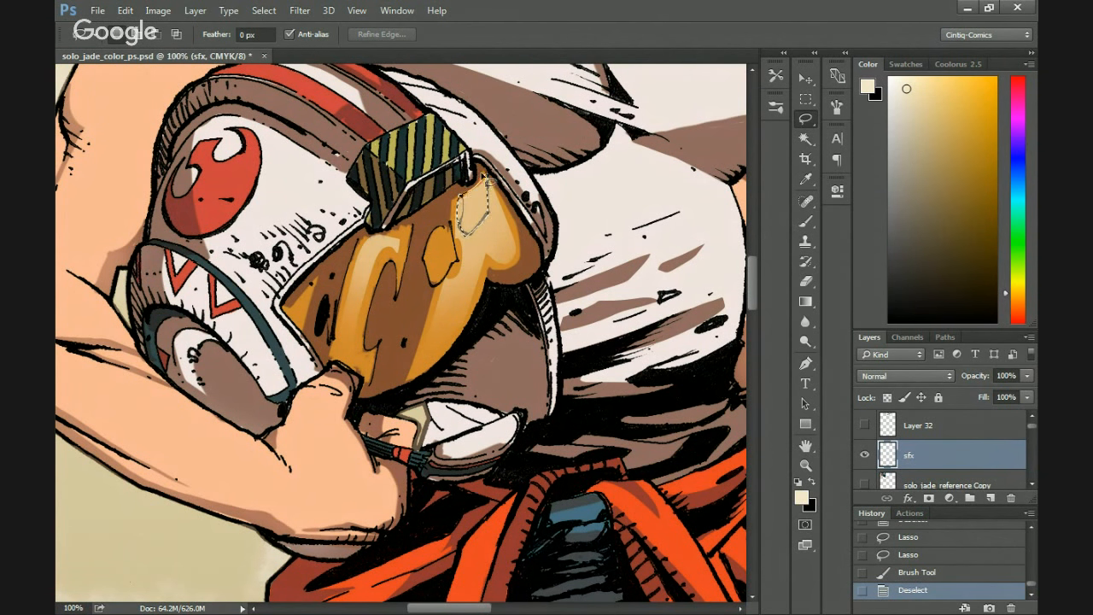
# Lasso four sharp-edged reflection patches across the helmet's orange visor as one combined selection.
pyautogui.moveTo(485, 179)
pyautogui.mouseDown()
pyautogui.moveTo(456, 229)
pyautogui.moveTo(469, 273)
pyautogui.mouseUp()
pyautogui.moveTo(443, 223); pyautogui.dragTo(451, 224)
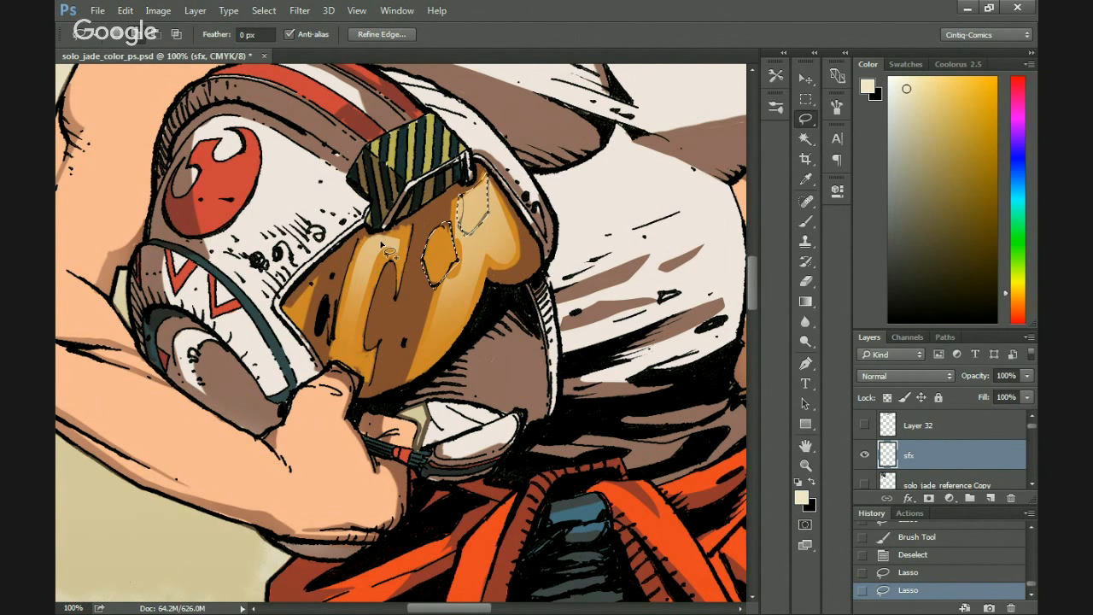
pyautogui.moveTo(380, 240); pyautogui.dragTo(377, 244)
pyautogui.moveTo(431, 306)
pyautogui.mouseDown()
pyautogui.moveTo(417, 350)
pyautogui.moveTo(429, 311)
pyautogui.mouseUp()
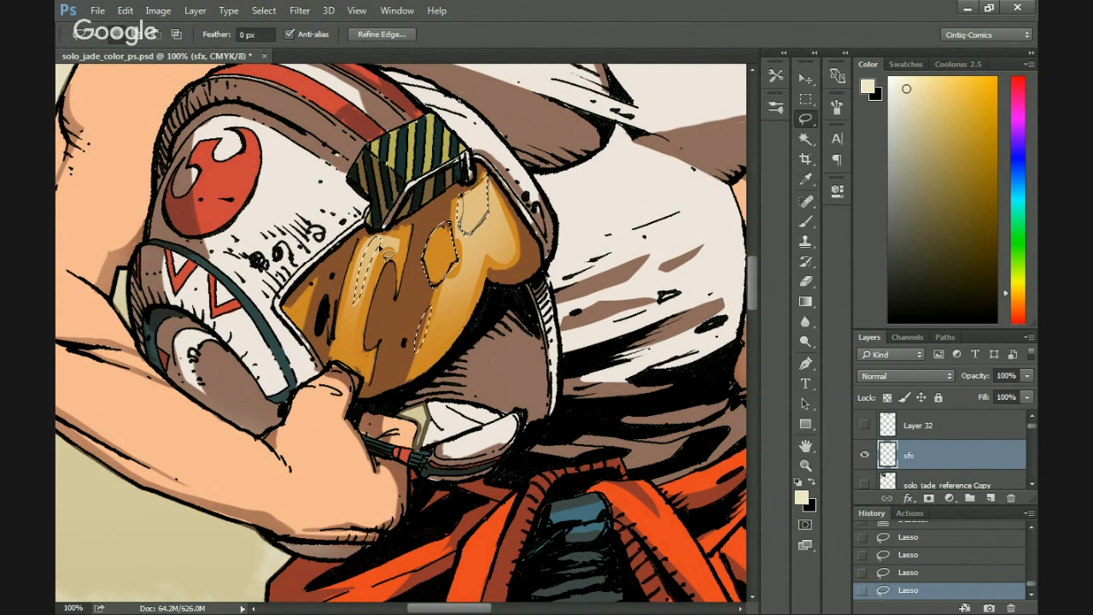
# Try a solid cream fill in the selected visor patches.
pyautogui.hotkey('alt', 'BackSpace')
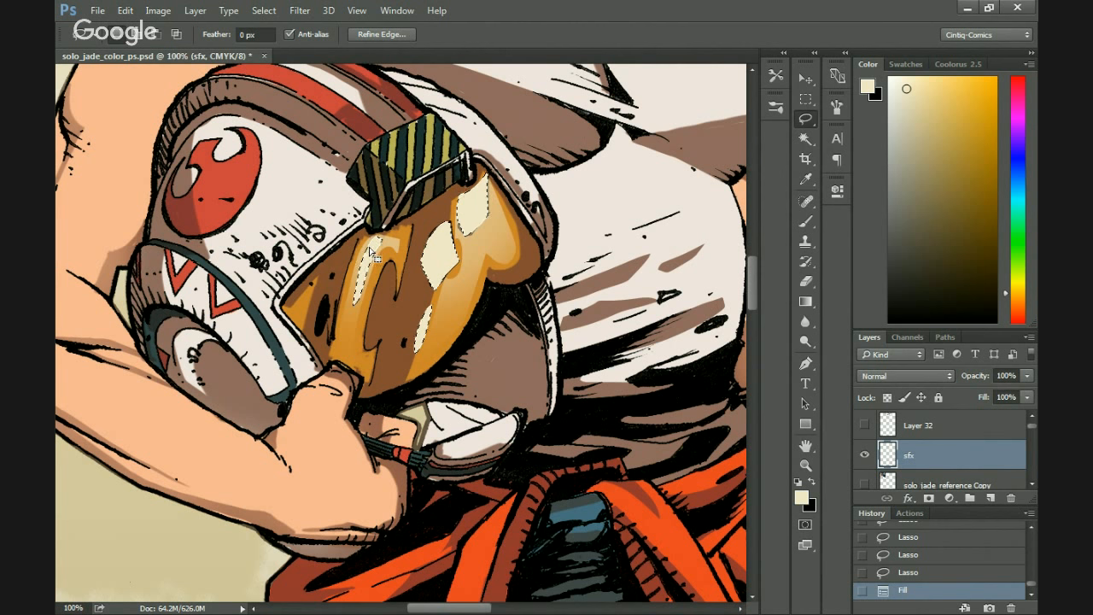
pyautogui.hotkey('ctrl', 'z')
pyautogui.click(420, 219)
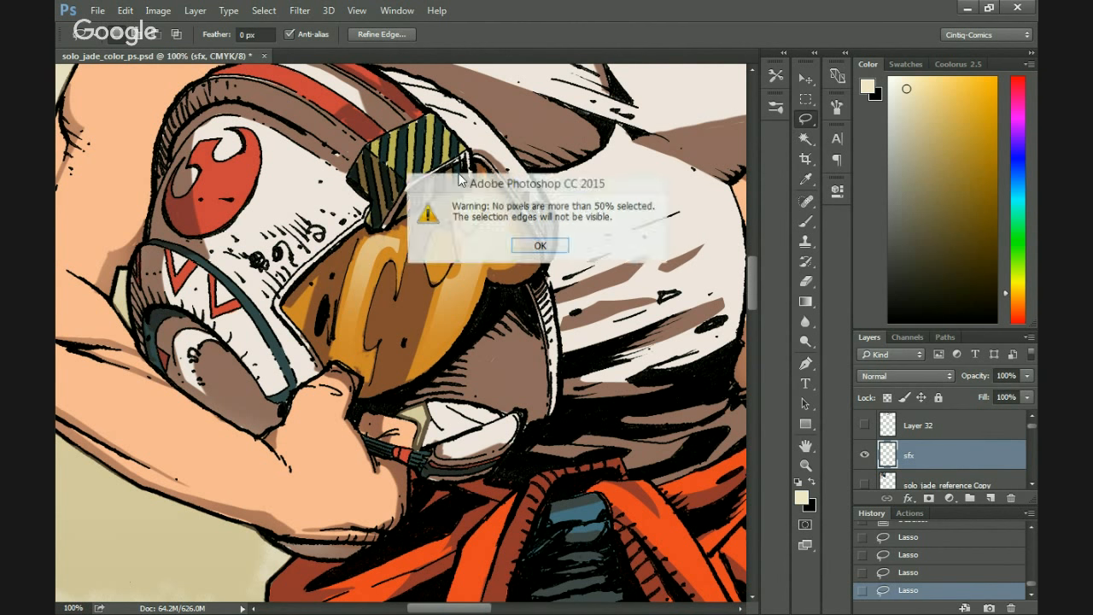
pyautogui.press('Return')
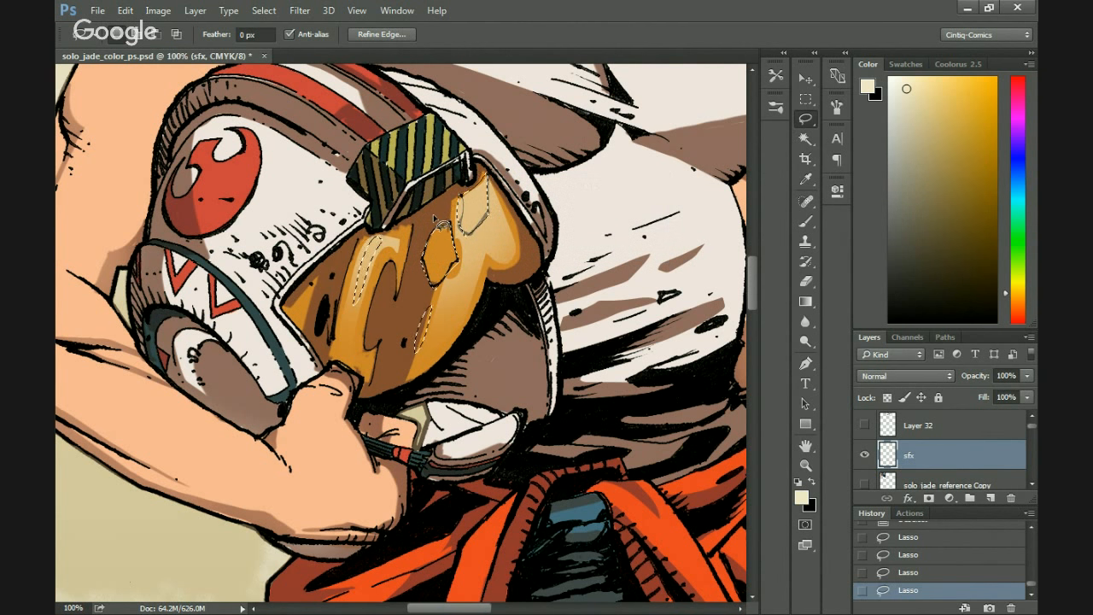
# Brush soft cream highlights into the selected visor patches, and deselect.
pyautogui.press('b')
pyautogui.moveTo(435, 220)
pyautogui.mouseDown()
pyautogui.moveTo(410, 186)
pyautogui.moveTo(413, 216)
pyautogui.mouseUp()
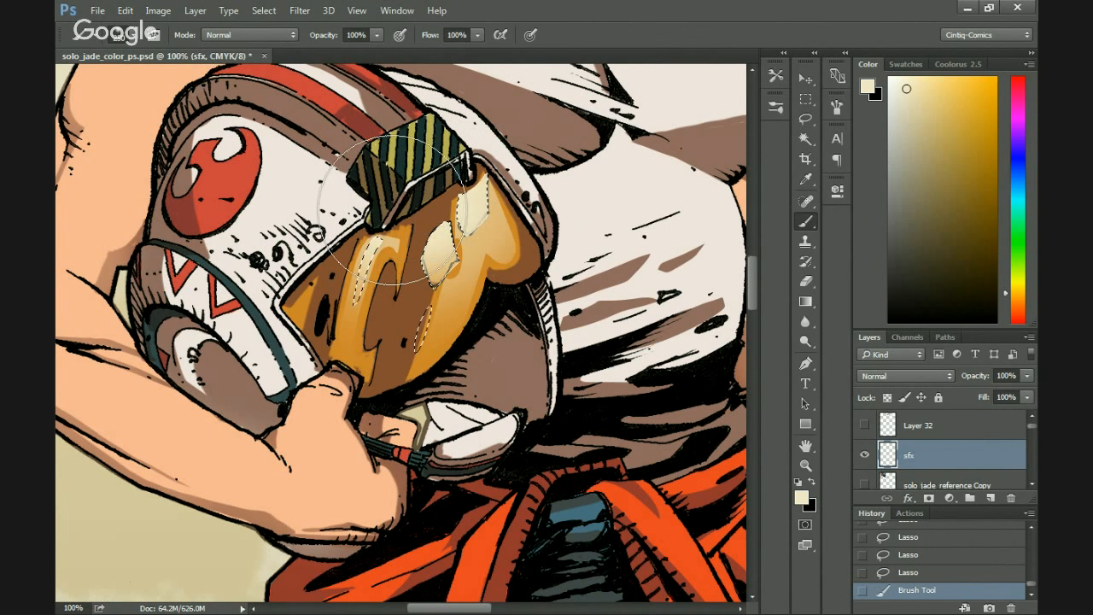
pyautogui.hotkey('ctrl', 'd')
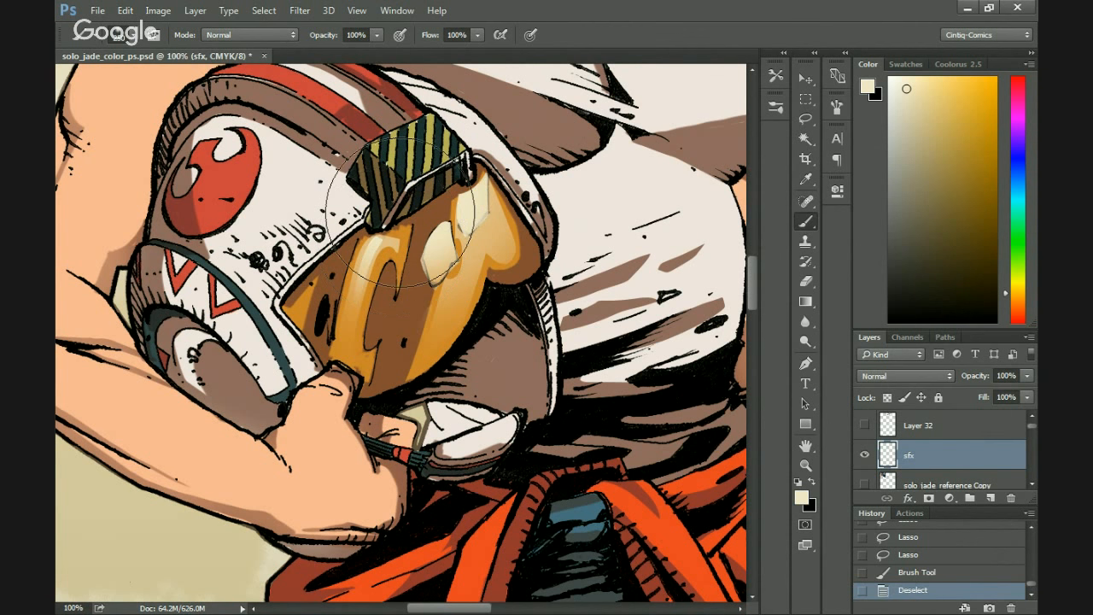
# Sample the blue of the suit's ribbed section, and brush it into a Lasso-selected rim along the visor's rounded lobe.
pyautogui.moveTo(300, 434); pyautogui.dragTo(340, 357)
pyautogui.press('i')
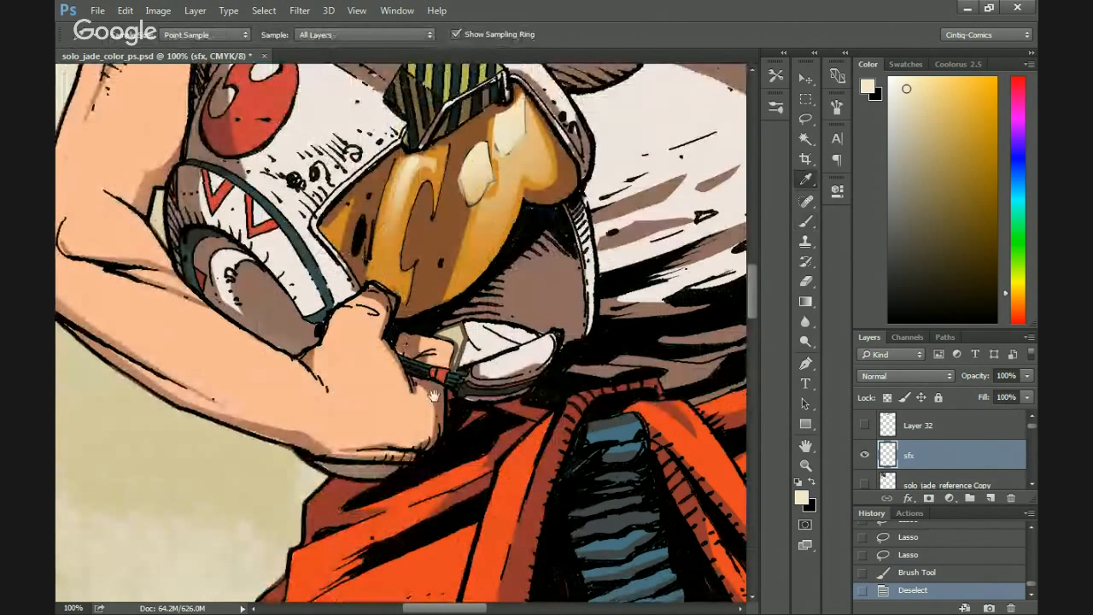
pyautogui.click(603, 528)
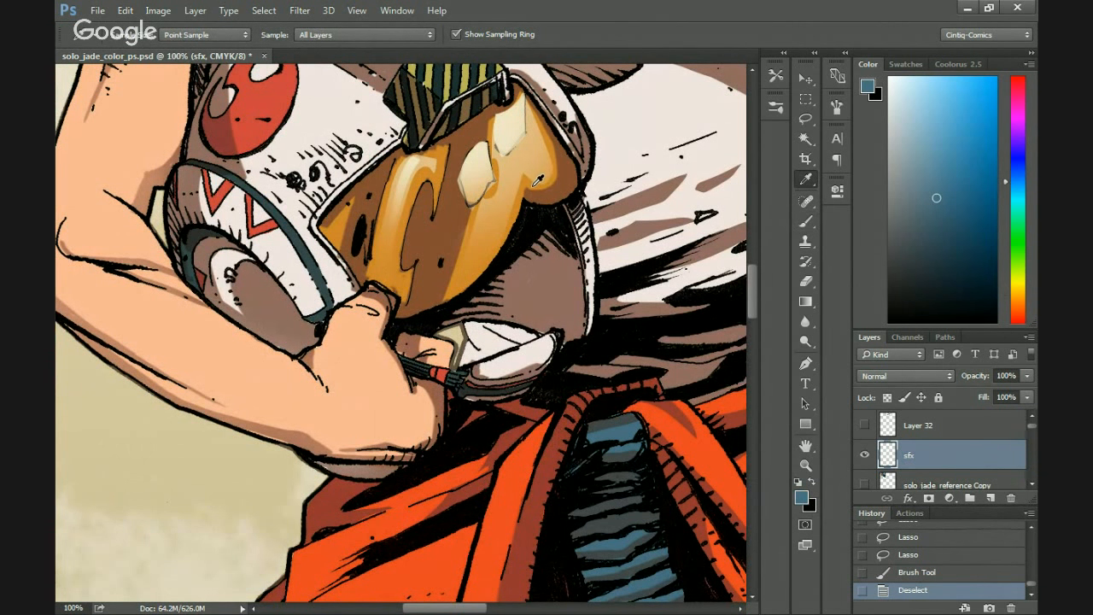
pyautogui.press('l')
pyautogui.moveTo(561, 148); pyautogui.dragTo(522, 200)
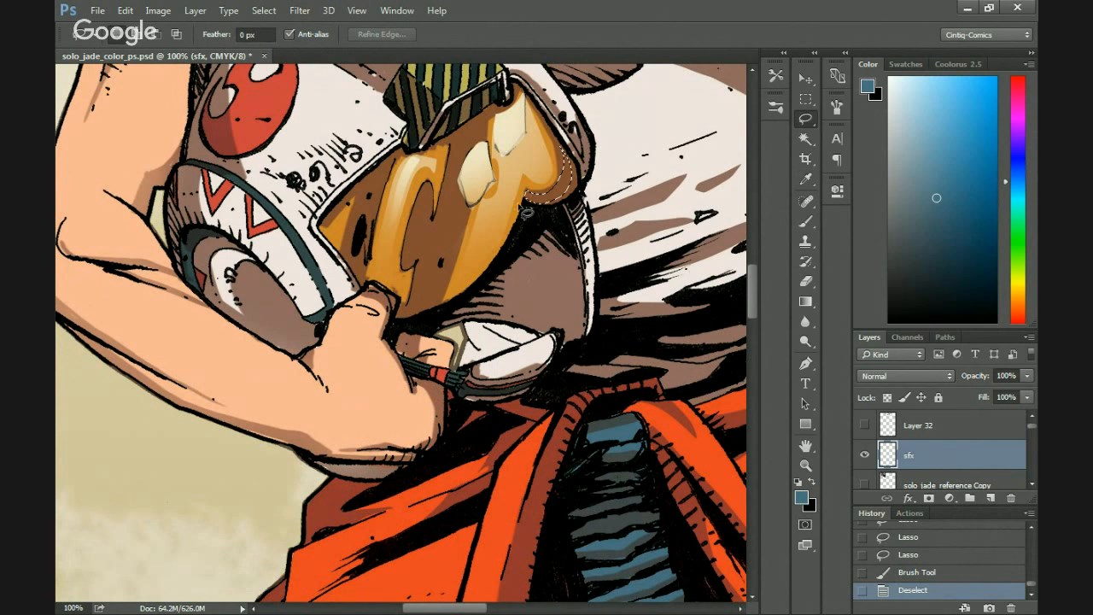
pyautogui.press('b')
pyautogui.click(521, 211)
# Lasso a thin strip along the visor's lower edge and brush blue reflected light into it.
pyautogui.press('l')
pyautogui.moveTo(402, 306)
pyautogui.mouseDown()
pyautogui.moveTo(486, 252)
pyautogui.moveTo(512, 209)
pyautogui.moveTo(402, 305)
pyautogui.mouseUp()
pyautogui.press('b')
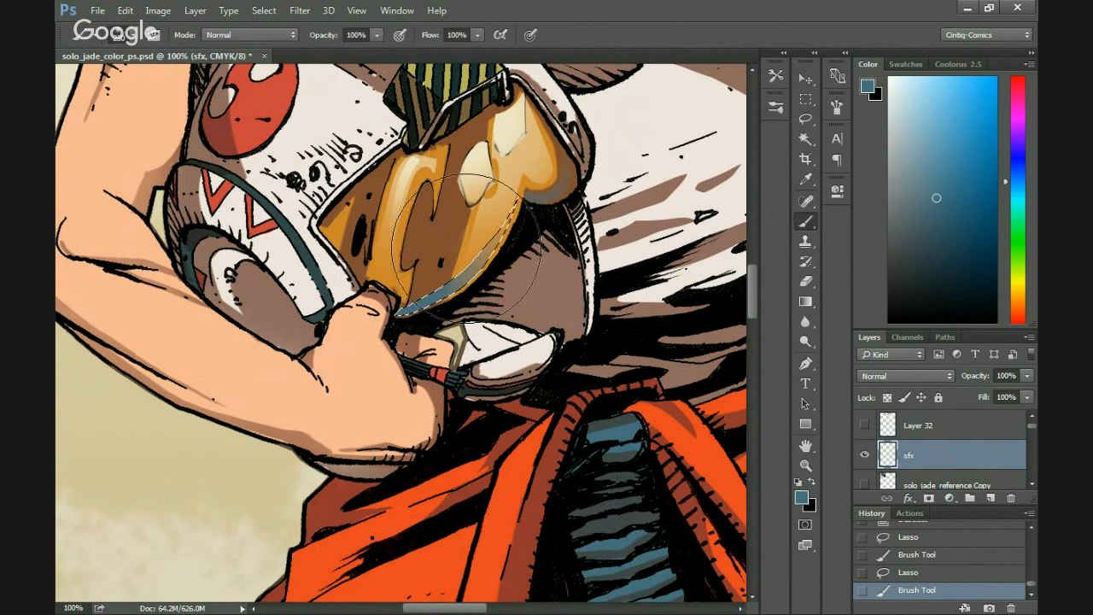
pyautogui.moveTo(467, 248); pyautogui.dragTo(420, 300)
pyautogui.moveTo(402, 256); pyautogui.dragTo(424, 330)
# Brush blue into a Lasso-selected zigzag in the visor's dark reflection and another area at its narrow end, and deselect.
pyautogui.press('l')
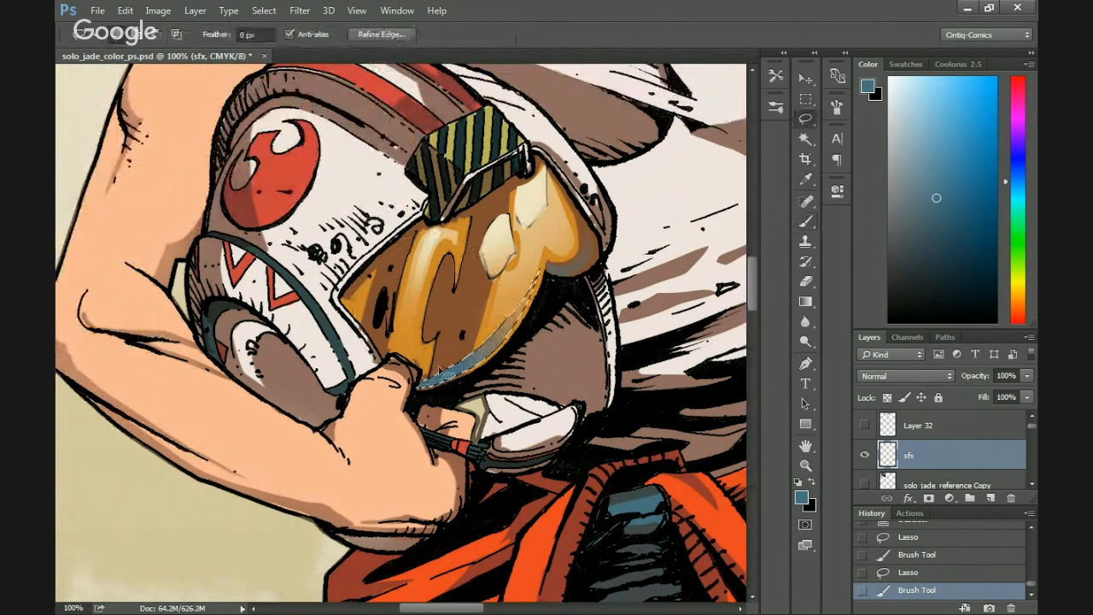
pyautogui.press('b')
pyautogui.moveTo(452, 273); pyautogui.dragTo(428, 342)
pyautogui.press('l')
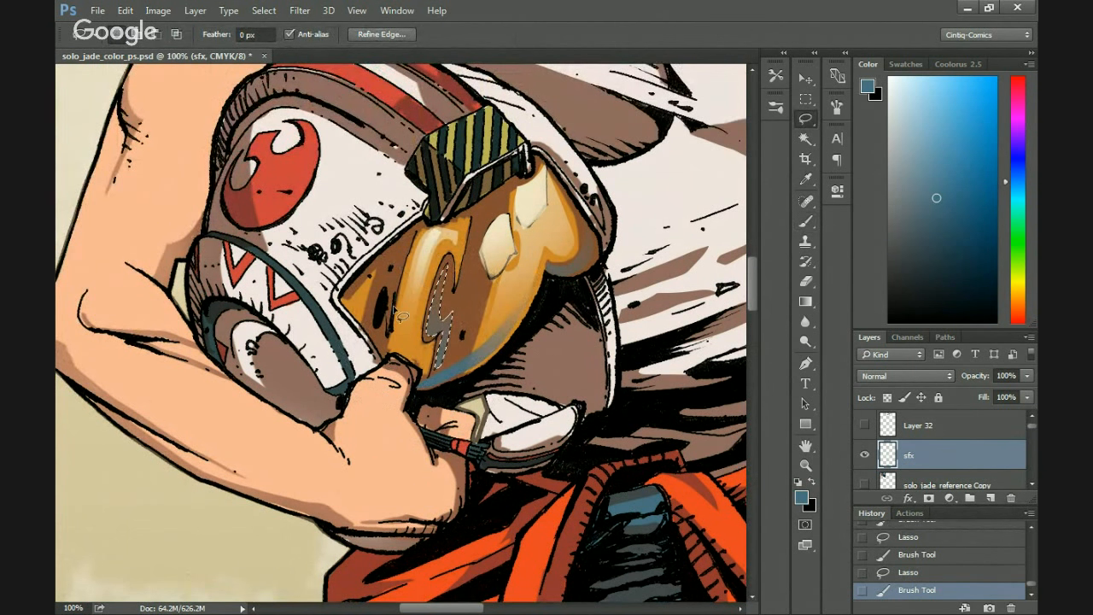
pyautogui.moveTo(403, 231); pyautogui.dragTo(387, 356)
pyautogui.press('b')
pyautogui.moveTo(401, 256); pyautogui.dragTo(381, 341)
pyautogui.hotkey('ctrl', 'd')
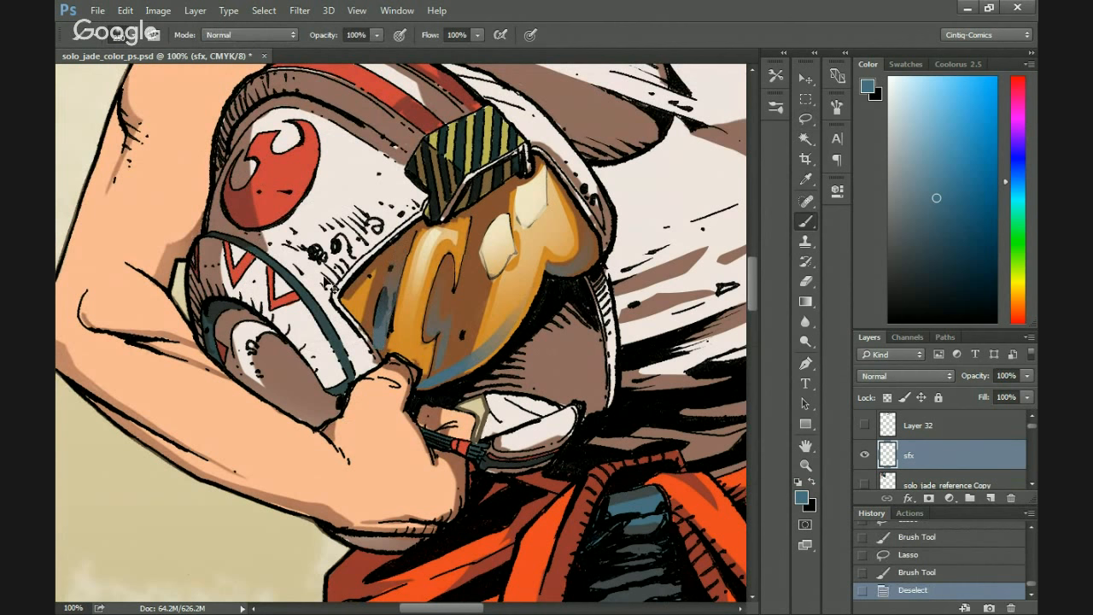
# Sample the teal of the red-haired woman's iris, and pick a brighter teal.
pyautogui.hotkey('ctrl', '-')
pyautogui.hotkey('ctrl', '-')
pyautogui.hotkey('ctrl', '-')
pyautogui.hotkey('ctrl', '-')
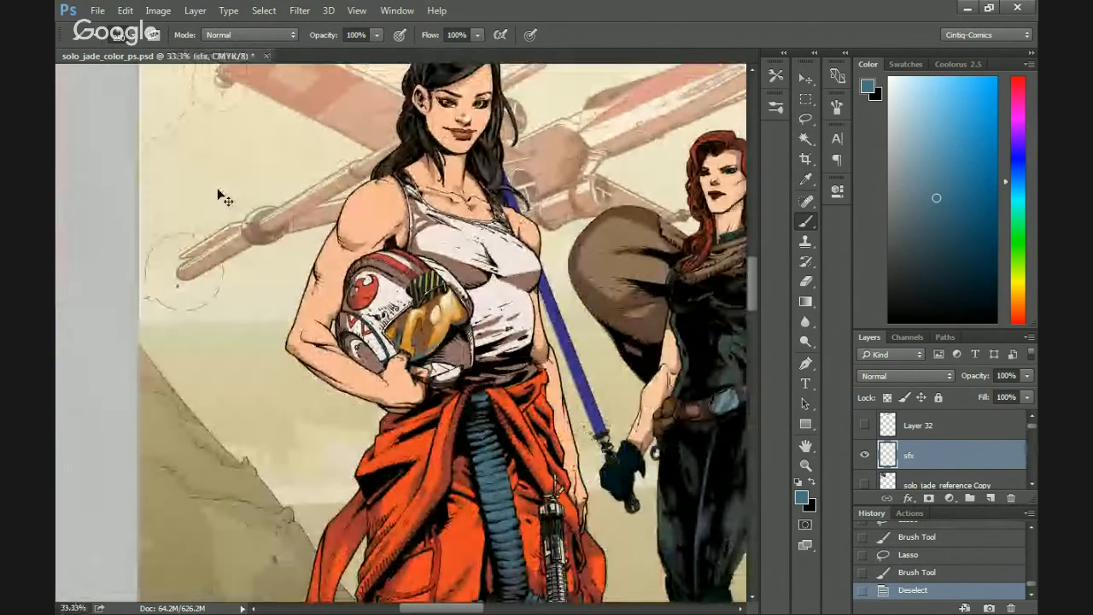
pyautogui.hscroll(5, 299, 410)
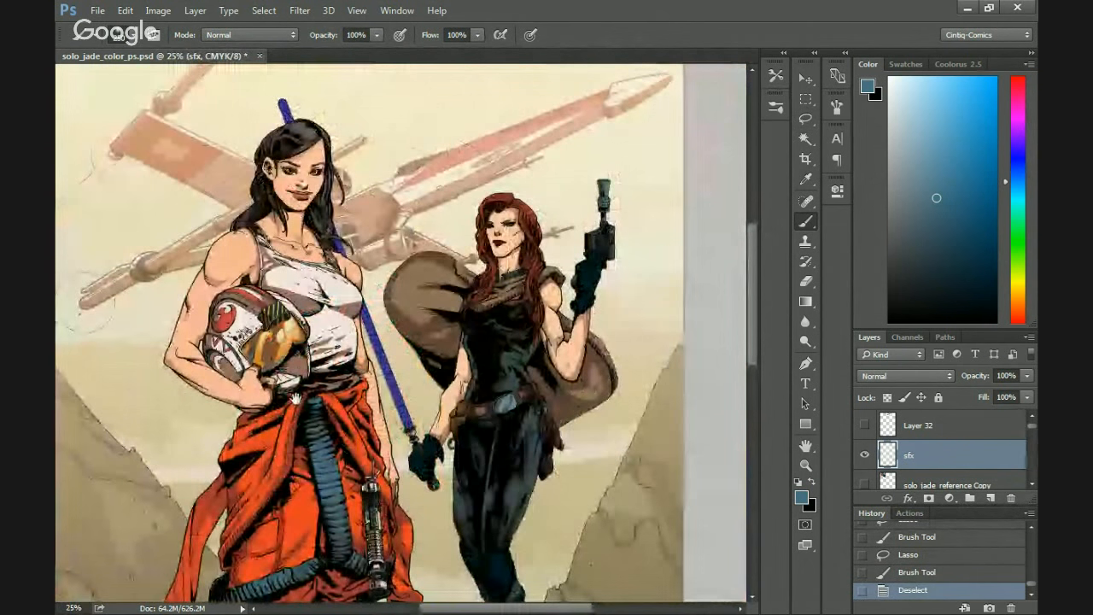
pyautogui.hotkey('ctrl', '+')
pyautogui.hotkey('ctrl', '+')
pyautogui.hotkey('ctrl', '+')
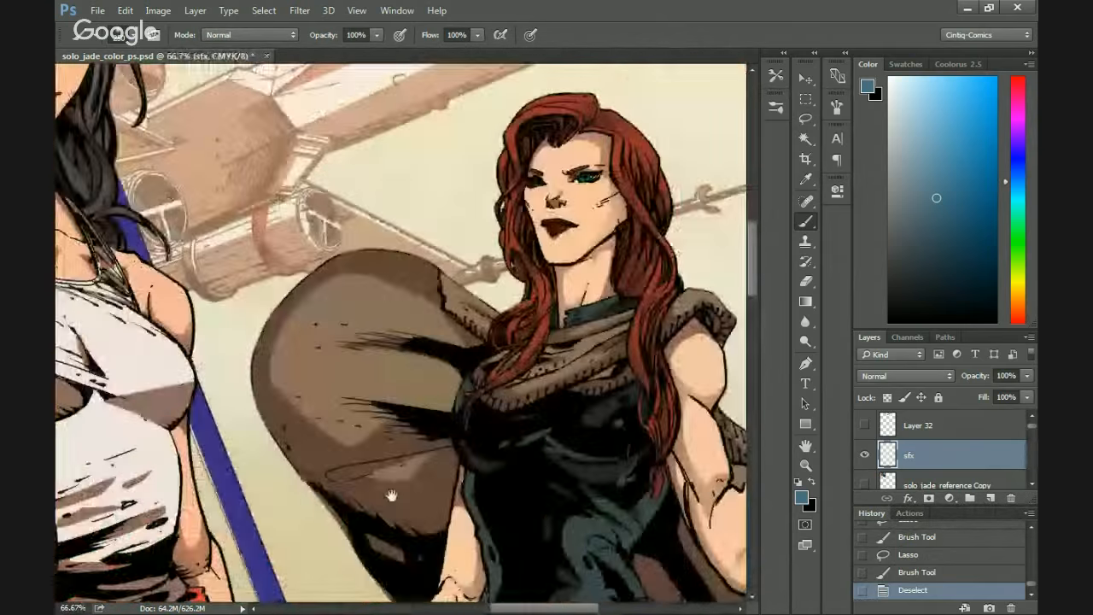
pyautogui.hotkey('ctrl', '+')
pyautogui.hotkey('ctrl', '+')
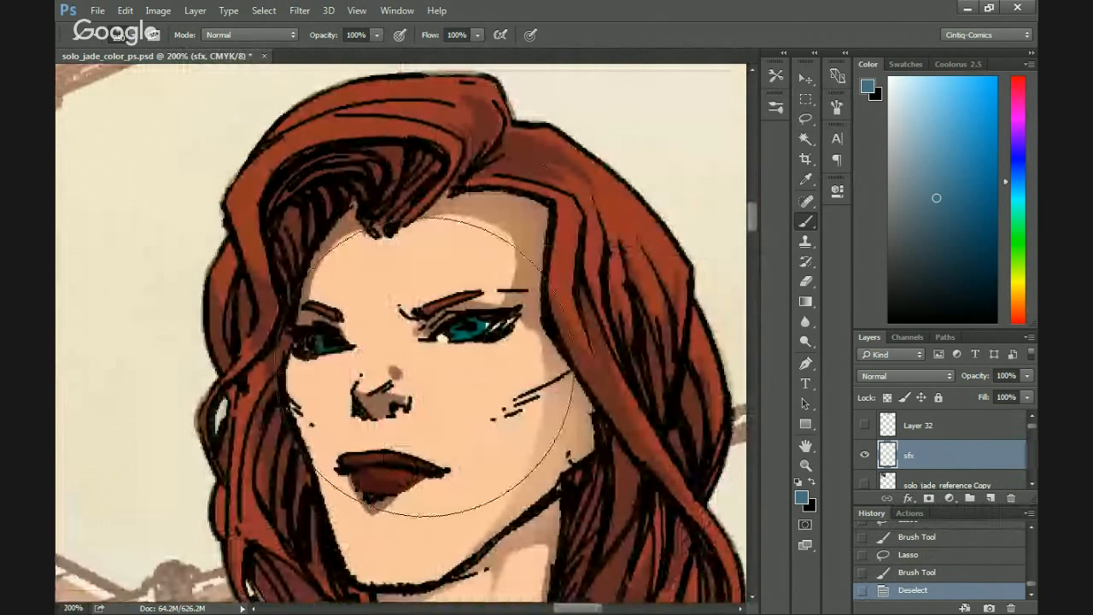
pyautogui.press('i')
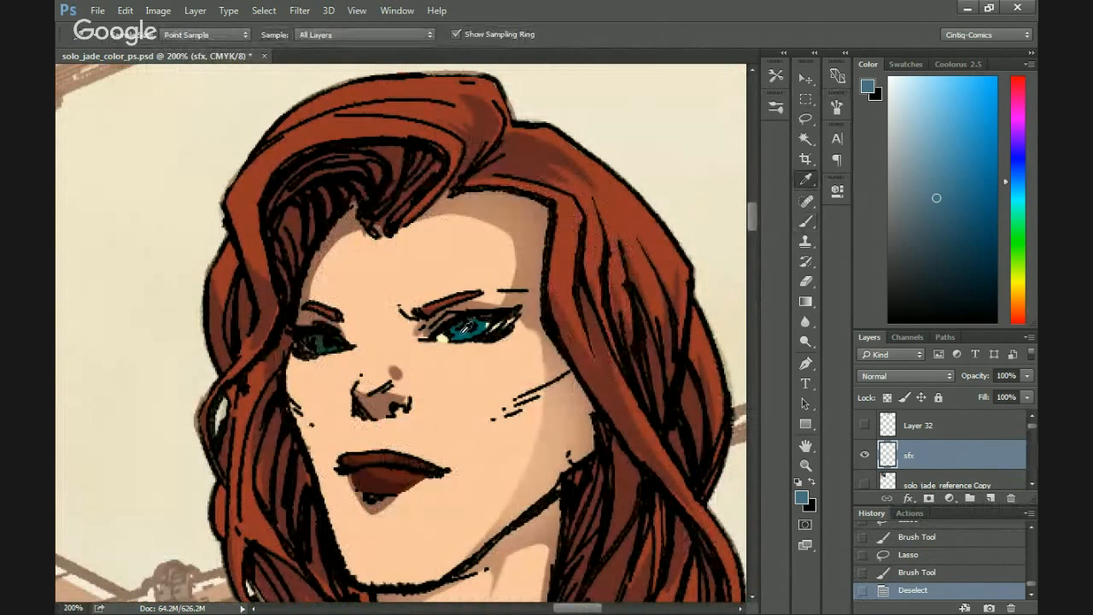
pyautogui.click(470, 326)
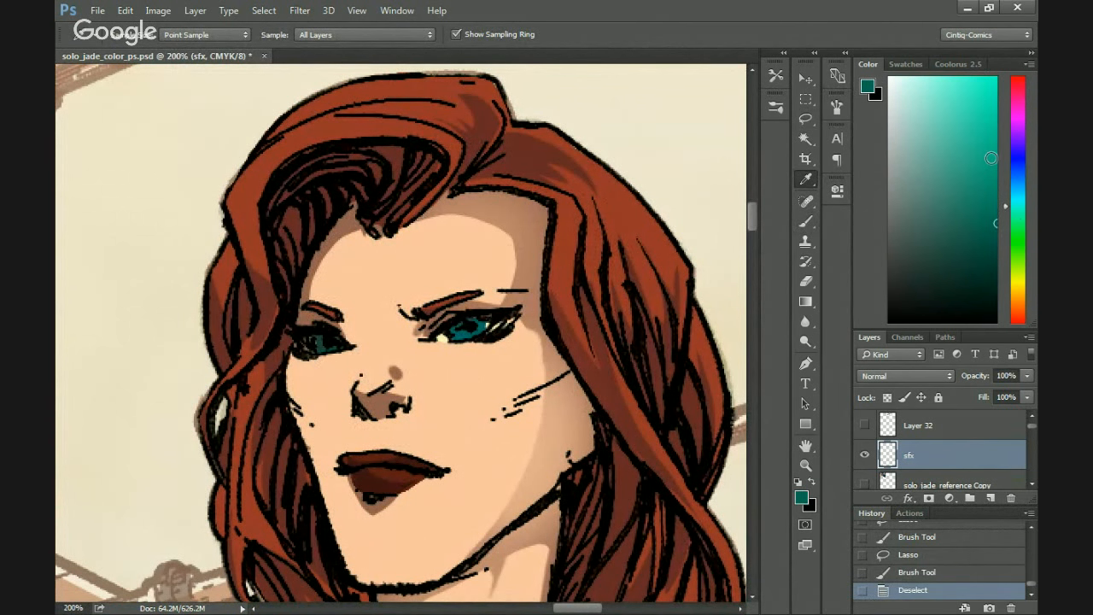
pyautogui.moveTo(990, 158); pyautogui.dragTo(991, 130)
# Lasso small highlight shapes in both of the red-haired woman's irises and fill them with the bright teal.
pyautogui.press('l')
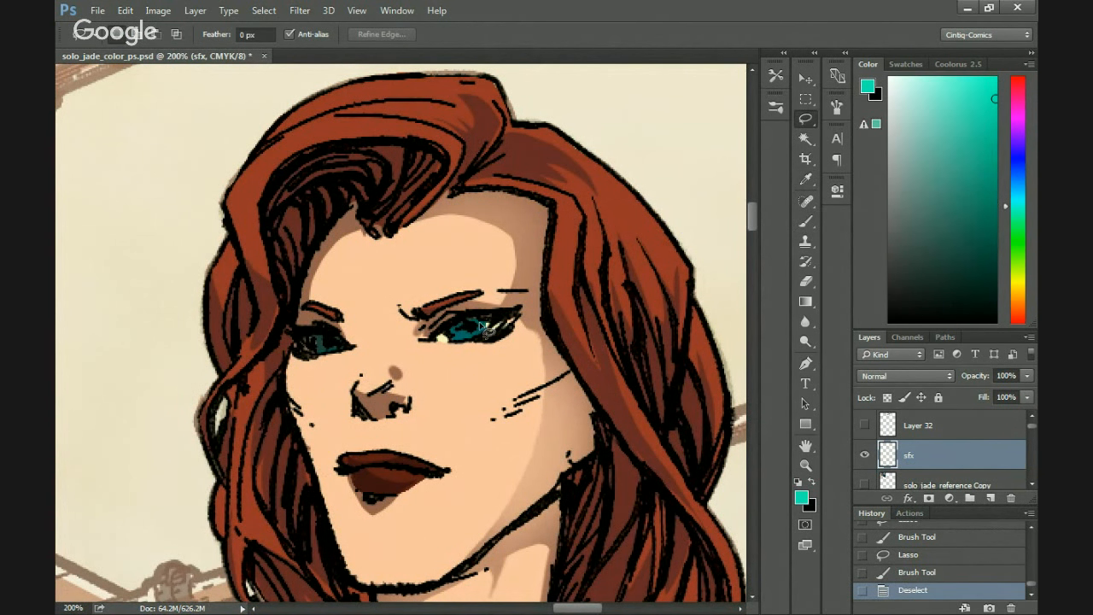
pyautogui.moveTo(487, 323); pyautogui.dragTo(420, 335)
pyautogui.hotkey('alt', 'BackSpace')
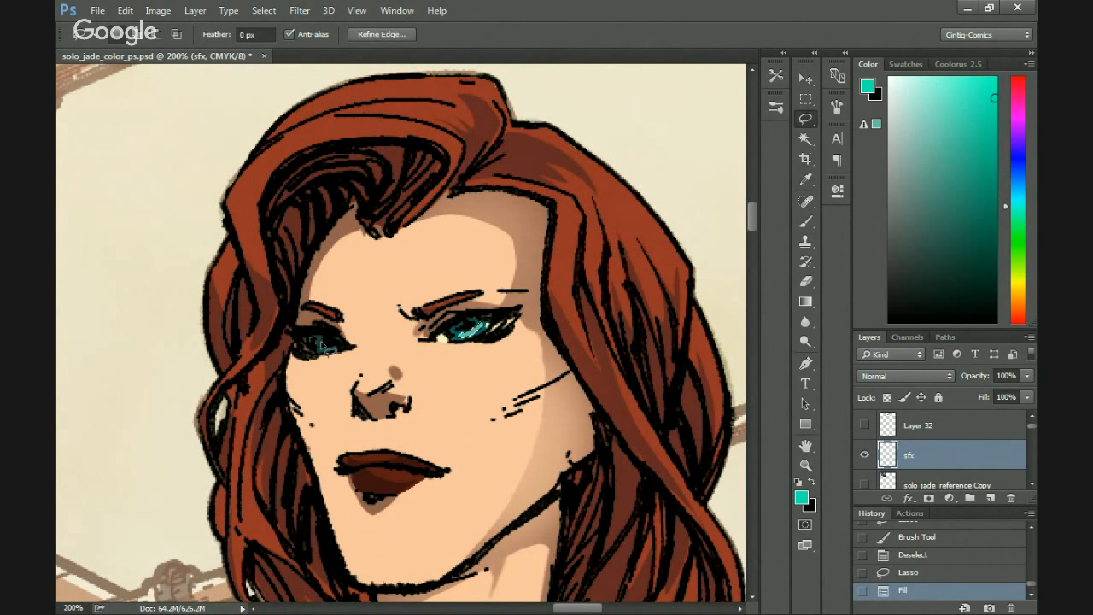
pyautogui.moveTo(320, 344); pyautogui.dragTo(316, 340)
pyautogui.hotkey('alt', 'BackSpace')
# Pick a near-white teal tint, fill Lasso-selected glints in the red-haired woman's eyes with it, and deselect.
pyautogui.click(933, 78)
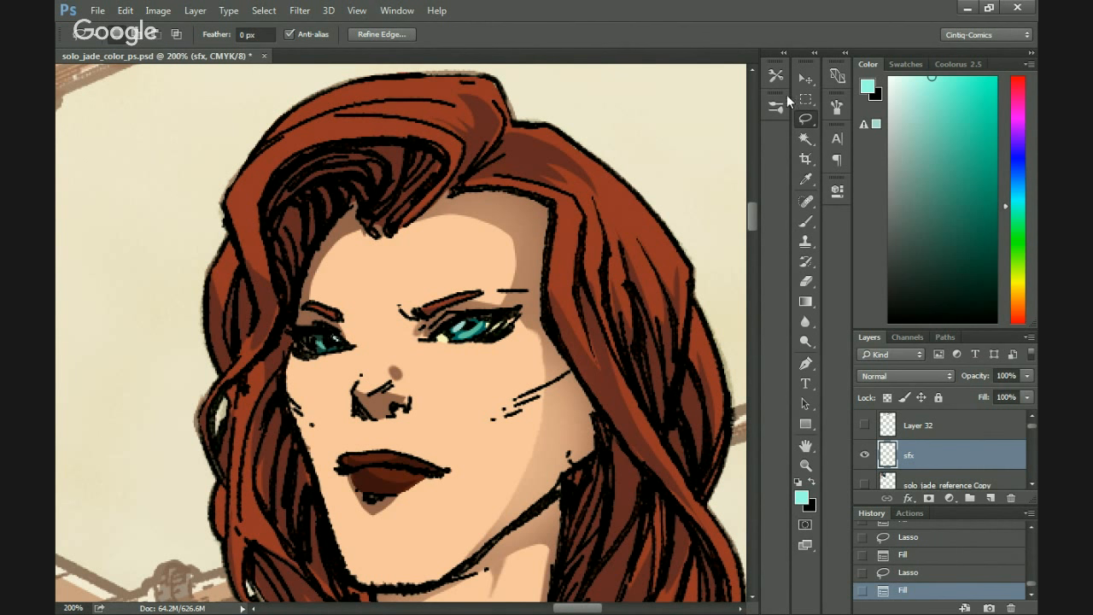
pyautogui.moveTo(898, 98); pyautogui.dragTo(894, 77)
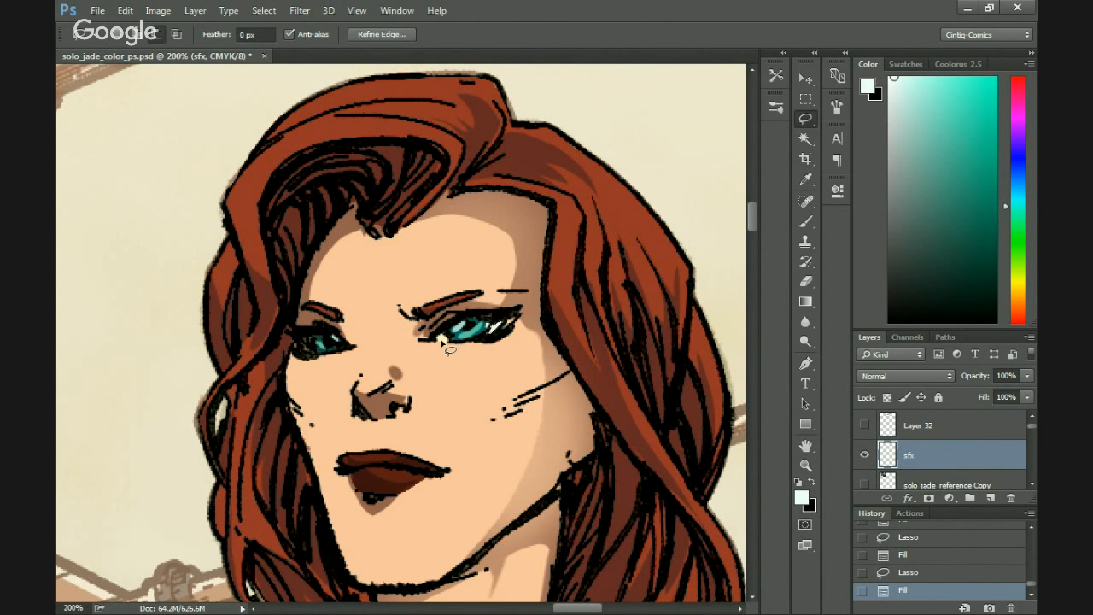
pyautogui.moveTo(353, 351); pyautogui.dragTo(328, 366)
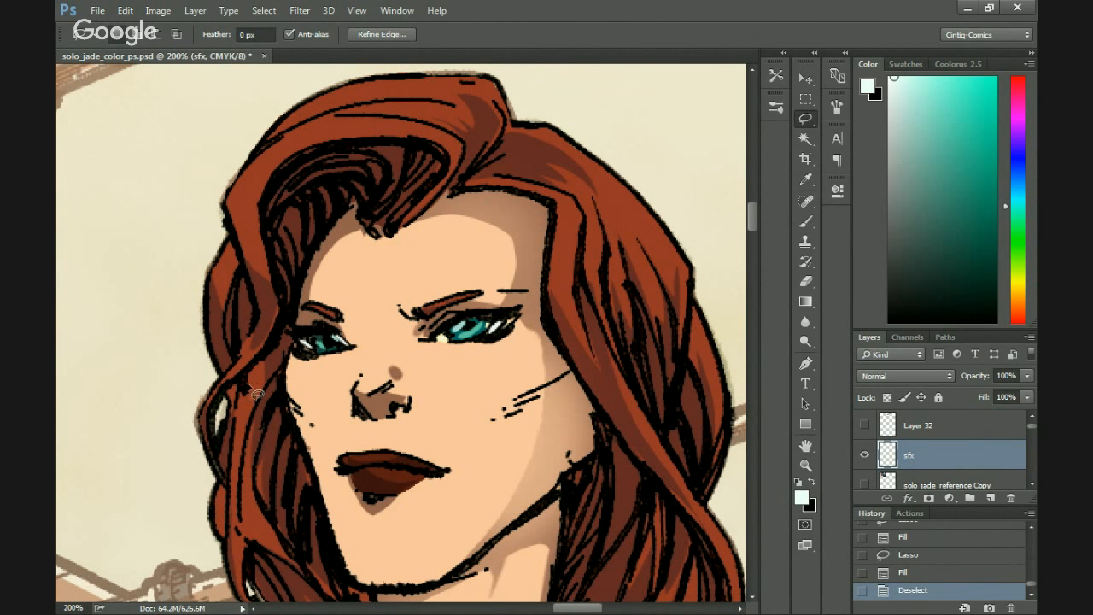
pyautogui.hotkey('ctrl', 'd')
# Sample the red-brown of the red-haired woman's upper lip, and brush it into a Lasso-selected highlight there with a smaller brush.
pyautogui.press('i')
pyautogui.click(376, 457)
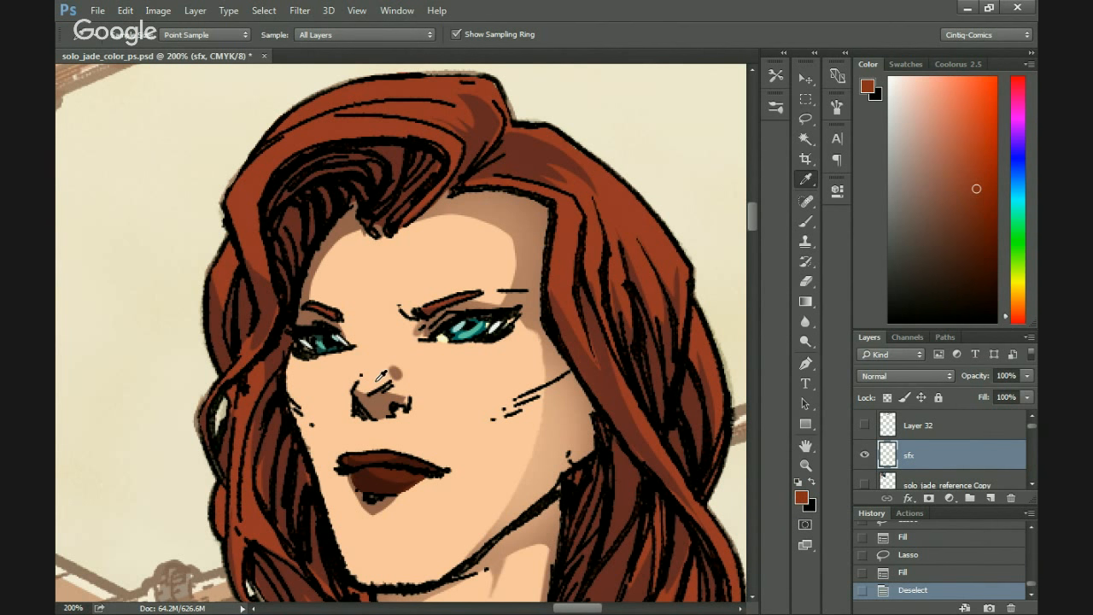
pyautogui.press('l')
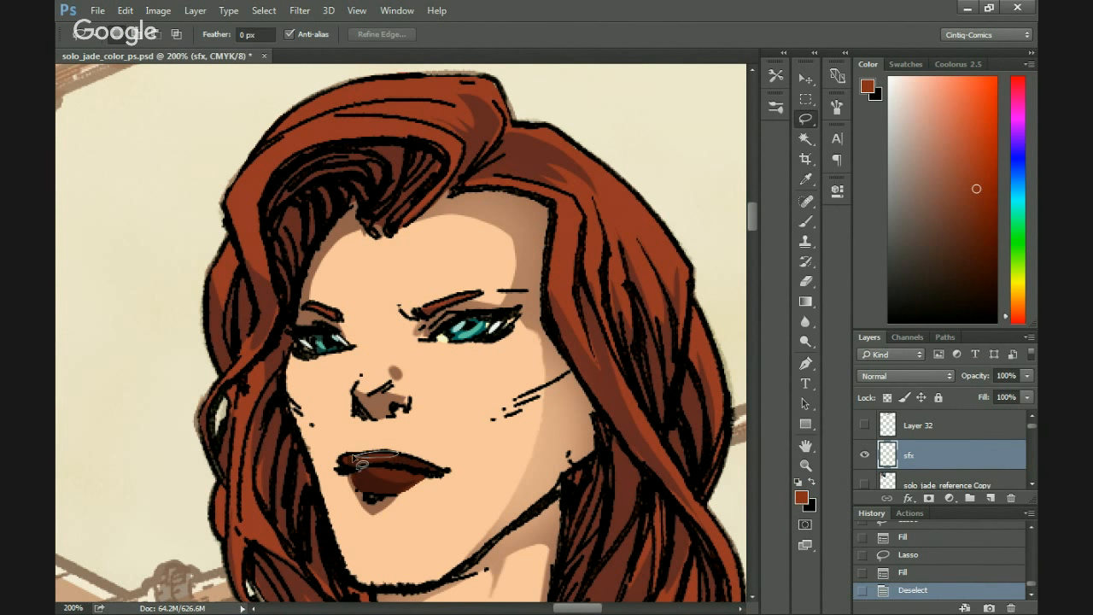
pyautogui.moveTo(361, 463); pyautogui.dragTo(352, 458)
pyautogui.press('b')
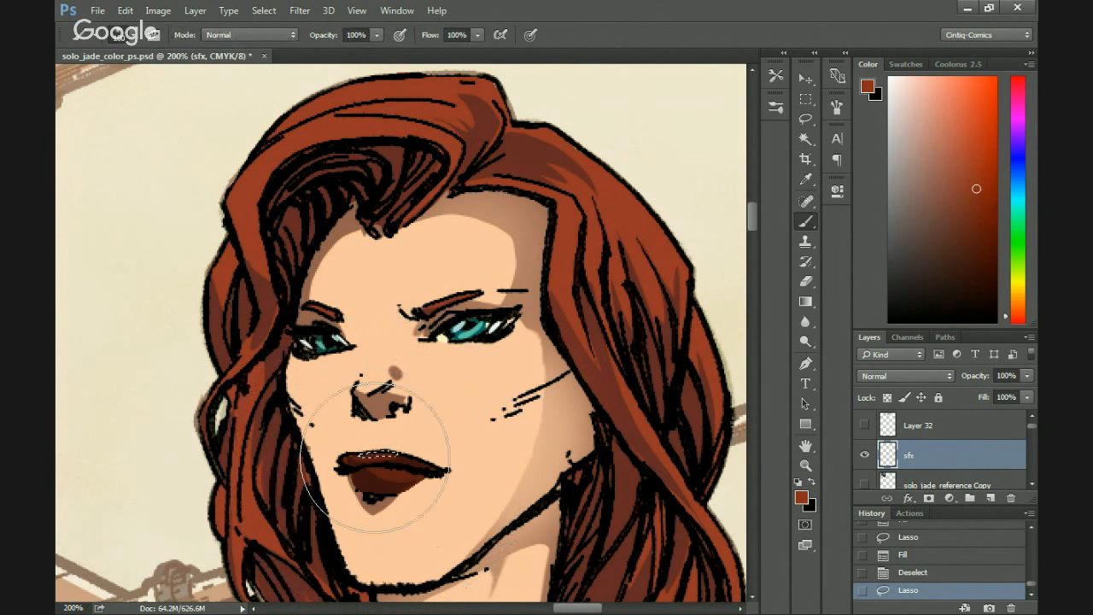
pyautogui.press('[')
pyautogui.press('[')
pyautogui.press('[')
pyautogui.press('[')
# Lasso a highlight shape on the red-haired woman's lower lip and brush the red-brown into it.
pyautogui.press('l')
pyautogui.moveTo(374, 459)
pyautogui.mouseDown()
pyautogui.moveTo(386, 475)
pyautogui.moveTo(354, 473)
pyautogui.moveTo(354, 463)
pyautogui.mouseUp()
pyautogui.press('b')
# Pick a brighter orange, brush it into smaller Lasso-selected highlights on the lower and upper lips, and deselect.
pyautogui.click(988, 144)
pyautogui.click(1013, 311)
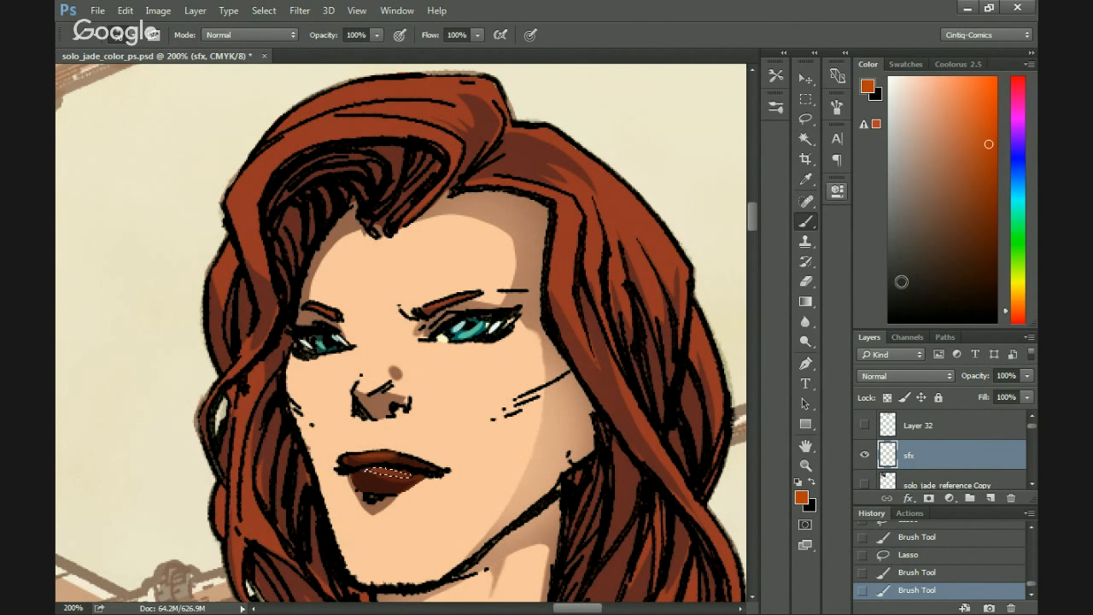
pyautogui.press('l')
pyautogui.click(398, 473)
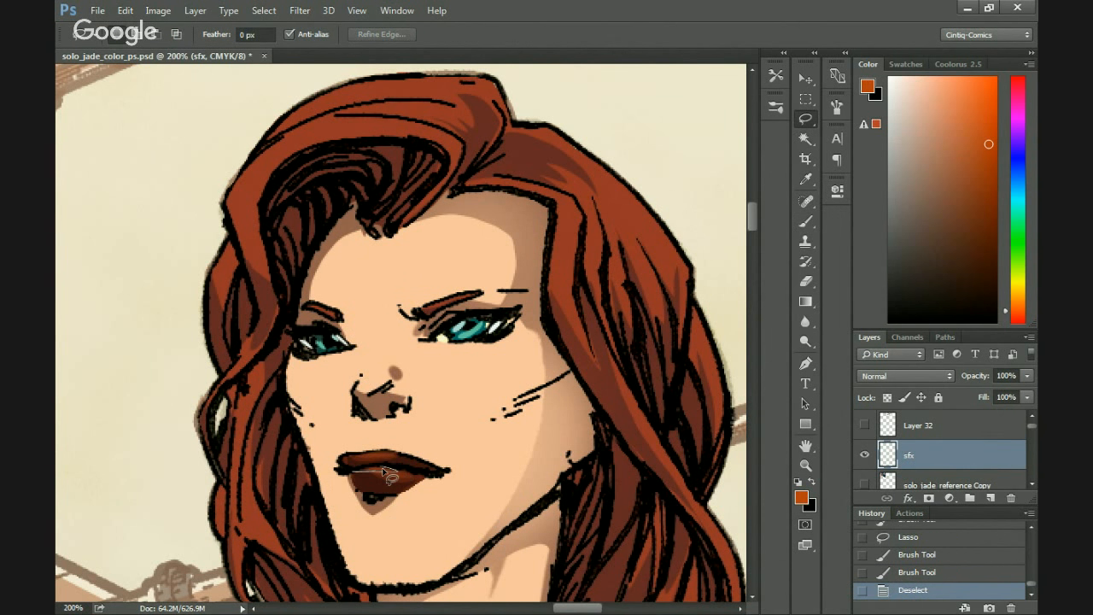
pyautogui.press('b')
pyautogui.moveTo(389, 476)
pyautogui.mouseDown()
pyautogui.moveTo(341, 465)
pyautogui.moveTo(410, 475)
pyautogui.mouseUp()
pyautogui.press('l')
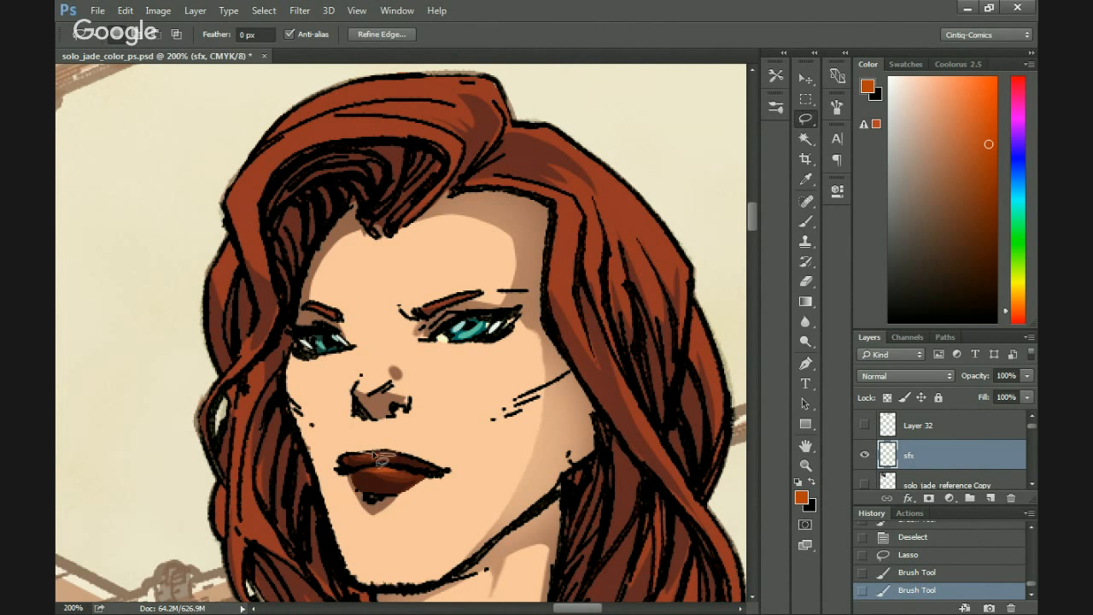
pyautogui.click(380, 460)
pyautogui.press('b')
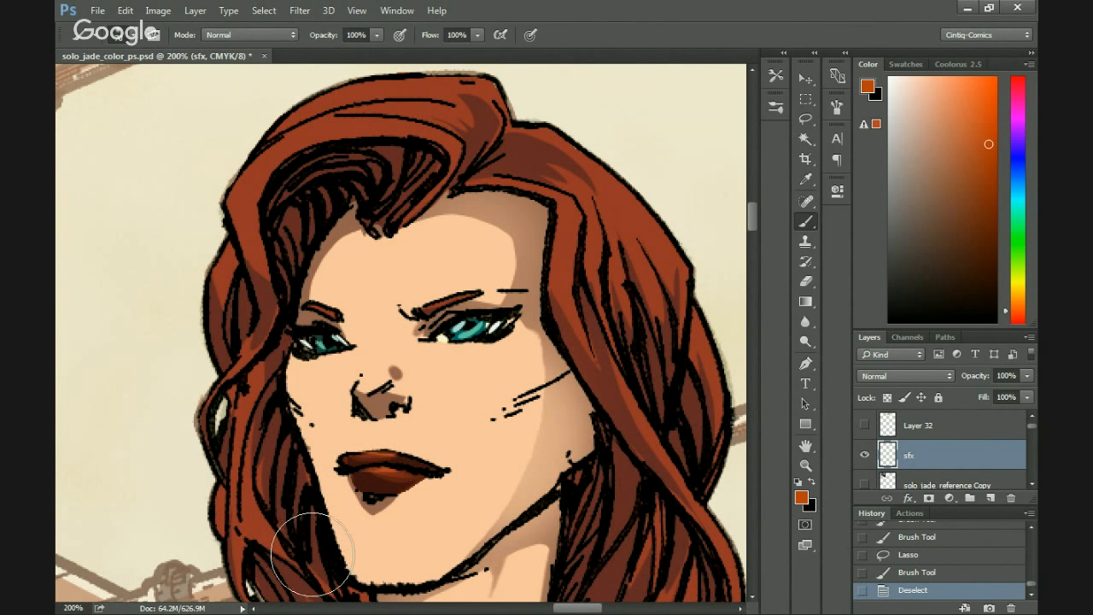
# Sample the teal of the red-haired woman's blaster barrel, and pick a paler, greyer teal for its Lasso highlights.
pyautogui.hotkey('ctrl', '-')
pyautogui.hotkey('ctrl', '-')
pyautogui.hotkey('ctrl', '-')
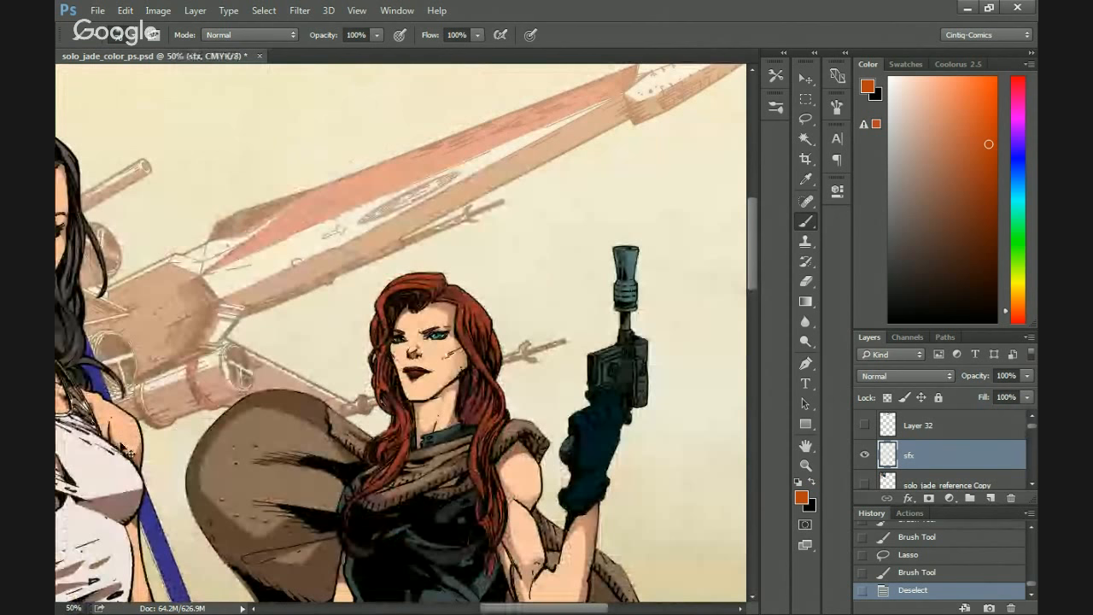
pyautogui.hotkey('ctrl', '+')
pyautogui.hotkey('ctrl', '+')
pyautogui.hotkey('ctrl', '+')
pyautogui.moveTo(677, 252)
pyautogui.mouseDown()
pyautogui.moveTo(402, 356)
pyautogui.moveTo(229, 339)
pyautogui.moveTo(179, 459)
pyautogui.mouseUp()
pyautogui.press('i')
pyautogui.click(557, 256)
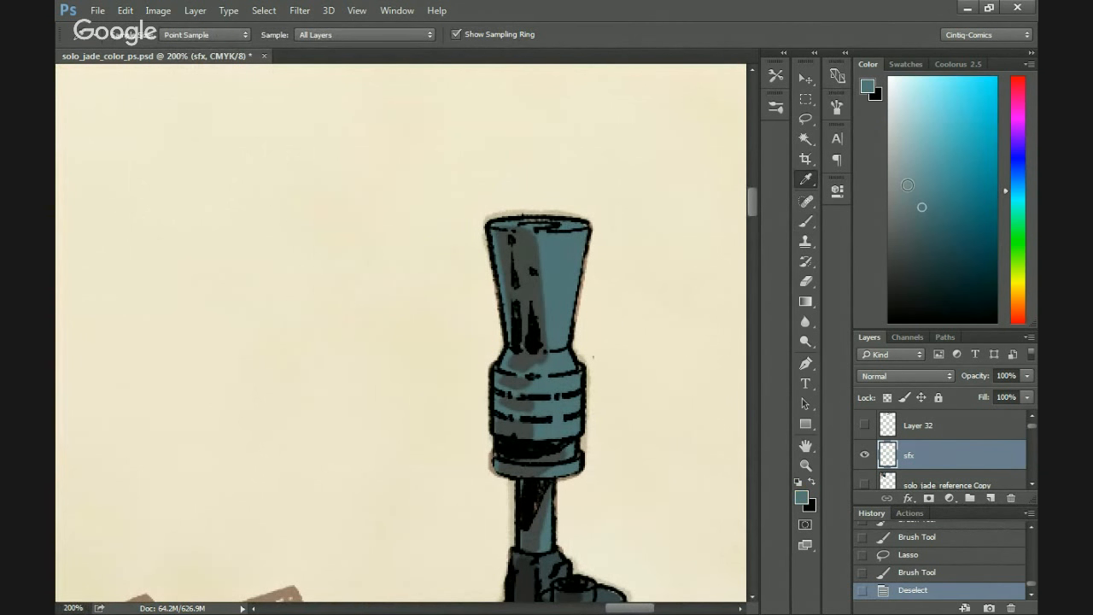
pyautogui.moveTo(908, 185); pyautogui.dragTo(903, 166)
pyautogui.moveTo(1008, 193); pyautogui.dragTo(1008, 197)
pyautogui.press('l')
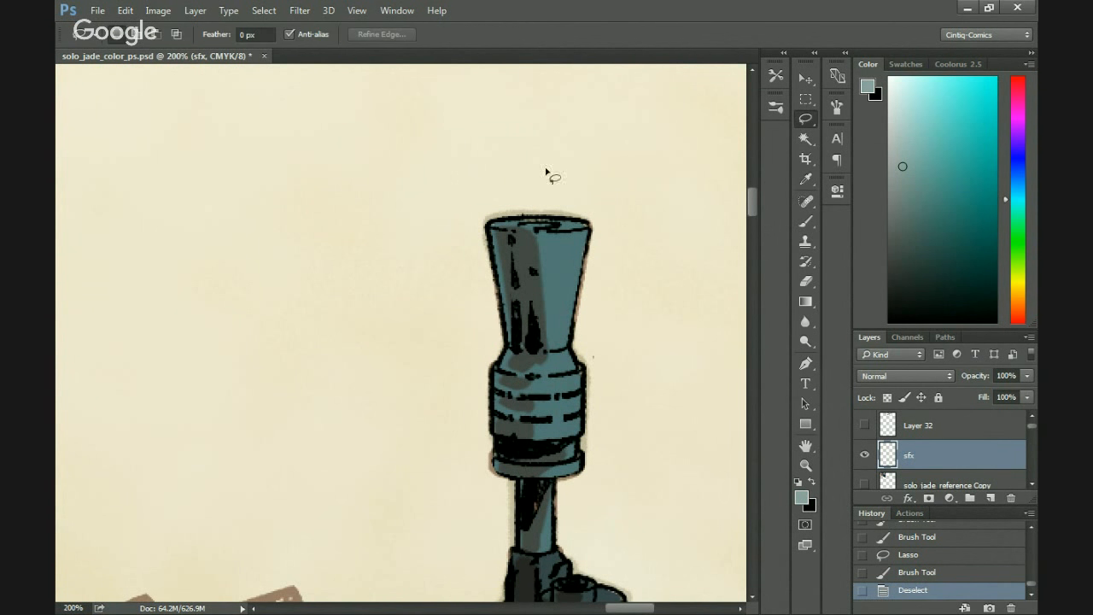
# Lasso highlight shapes on the blaster barrel's rim, flared muzzle and ringed collar, and brush the pale teal into them with a larger brush.
pyautogui.moveTo(523, 217)
pyautogui.mouseDown()
pyautogui.moveTo(506, 239)
pyautogui.moveTo(523, 219)
pyautogui.moveTo(564, 229)
pyautogui.mouseUp()
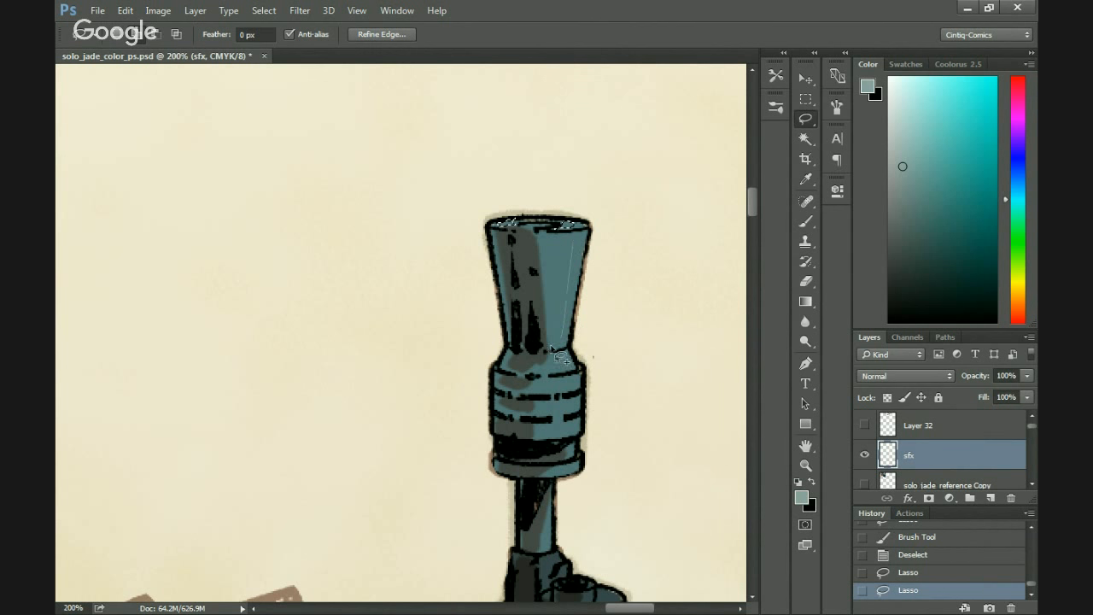
pyautogui.moveTo(555, 351); pyautogui.dragTo(564, 468)
pyautogui.press('b')
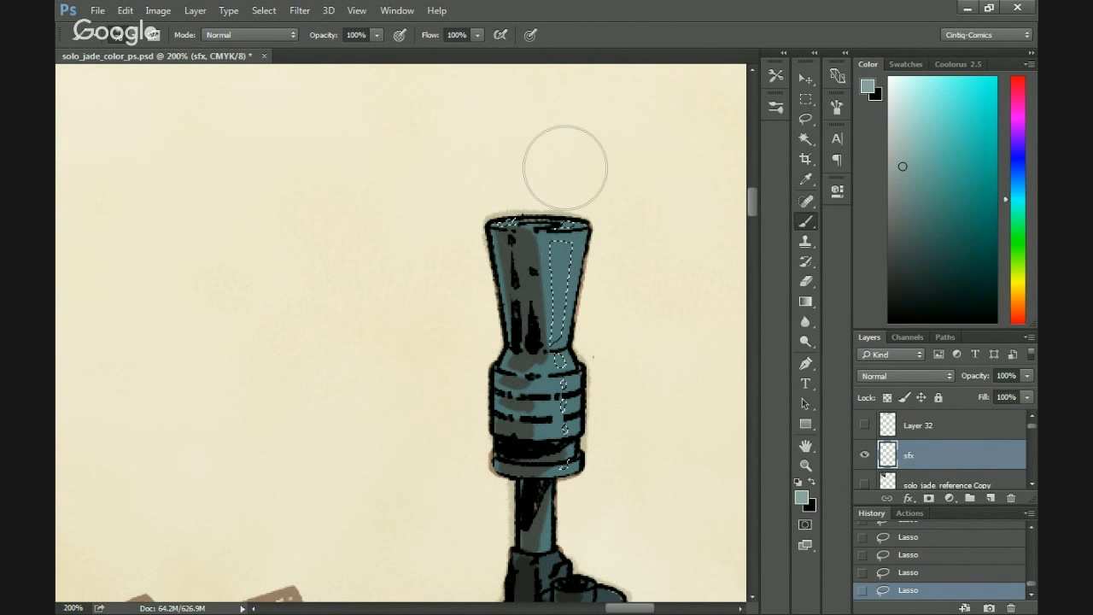
pyautogui.press(']')
pyautogui.press(']')
pyautogui.press(']')
pyautogui.moveTo(525, 193)
pyautogui.mouseDown()
pyautogui.moveTo(545, 333)
pyautogui.moveTo(530, 211)
pyautogui.moveTo(549, 318)
pyautogui.moveTo(519, 219)
pyautogui.mouseUp()
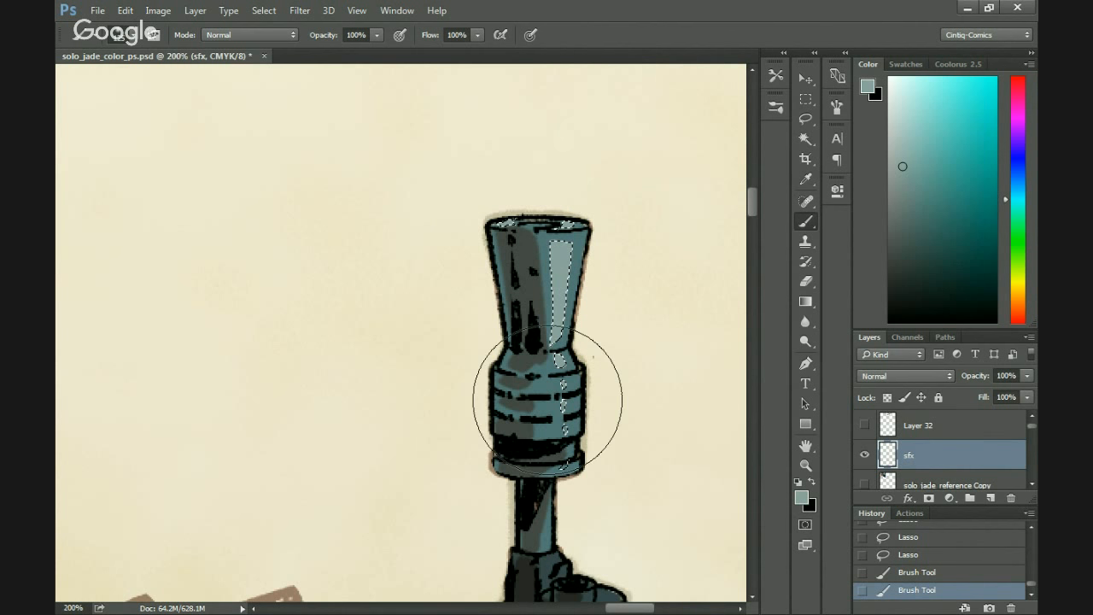
# Pick a lighter, near-neutral grey, brush it into thin Lasso-selected highlights along the barrel's shaded outer edge, and deselect.
pyautogui.press('l')
pyautogui.moveTo(547, 399)
pyautogui.mouseDown()
pyautogui.moveTo(529, 245)
pyautogui.moveTo(526, 437)
pyautogui.mouseUp()
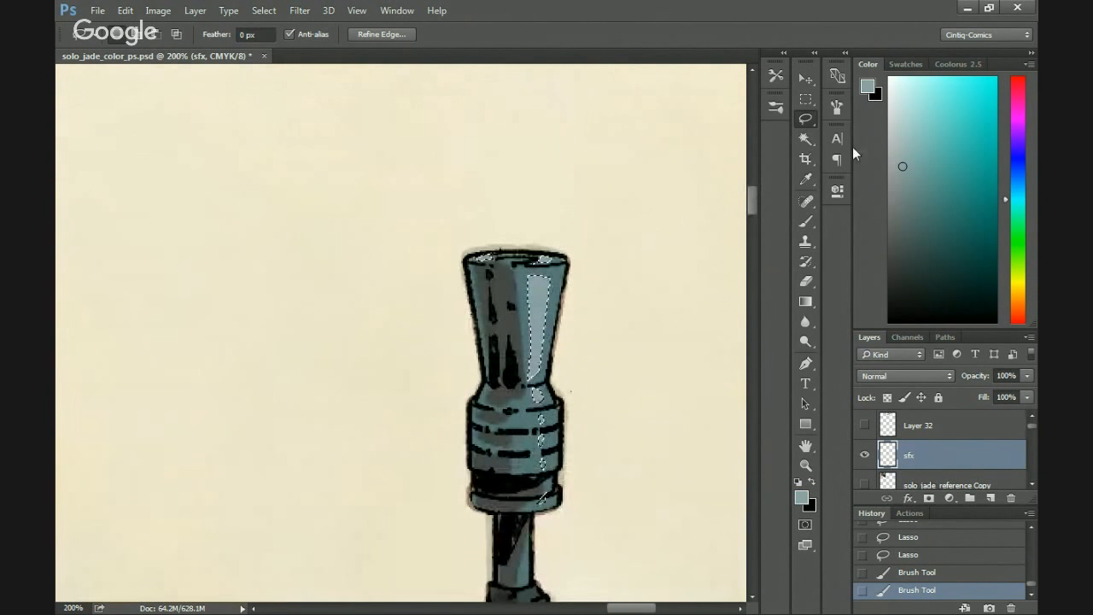
pyautogui.click(892, 131)
pyautogui.click(1007, 204)
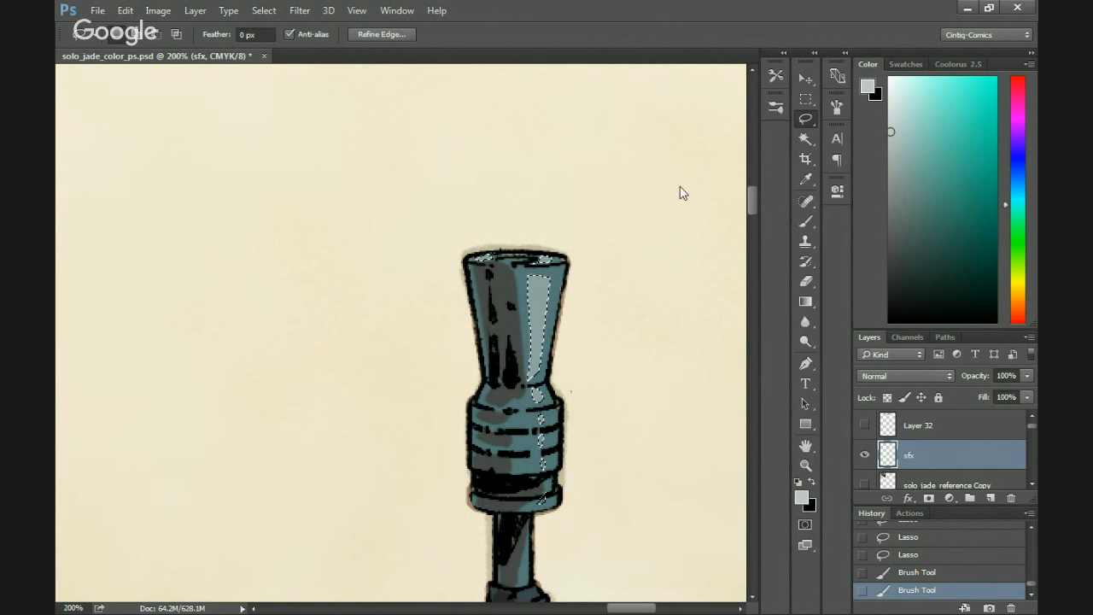
pyautogui.moveTo(477, 275)
pyautogui.mouseDown()
pyautogui.moveTo(488, 389)
pyautogui.moveTo(480, 376)
pyautogui.moveTo(476, 444)
pyautogui.mouseUp()
pyautogui.moveTo(479, 486); pyautogui.dragTo(477, 500)
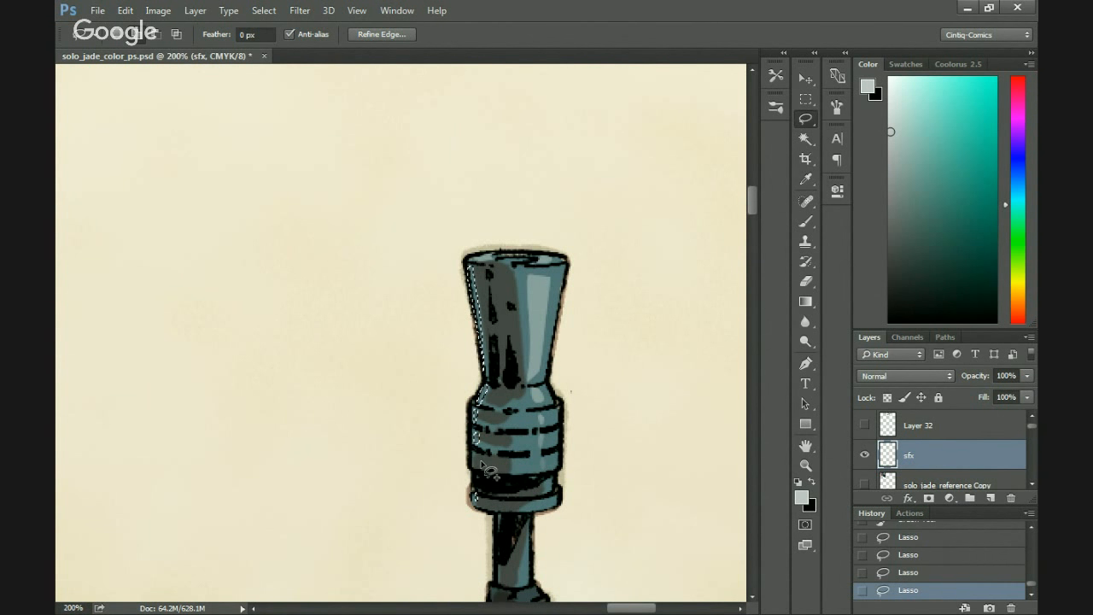
pyautogui.press('b')
pyautogui.moveTo(463, 354)
pyautogui.mouseDown()
pyautogui.moveTo(456, 308)
pyautogui.moveTo(456, 329)
pyautogui.mouseUp()
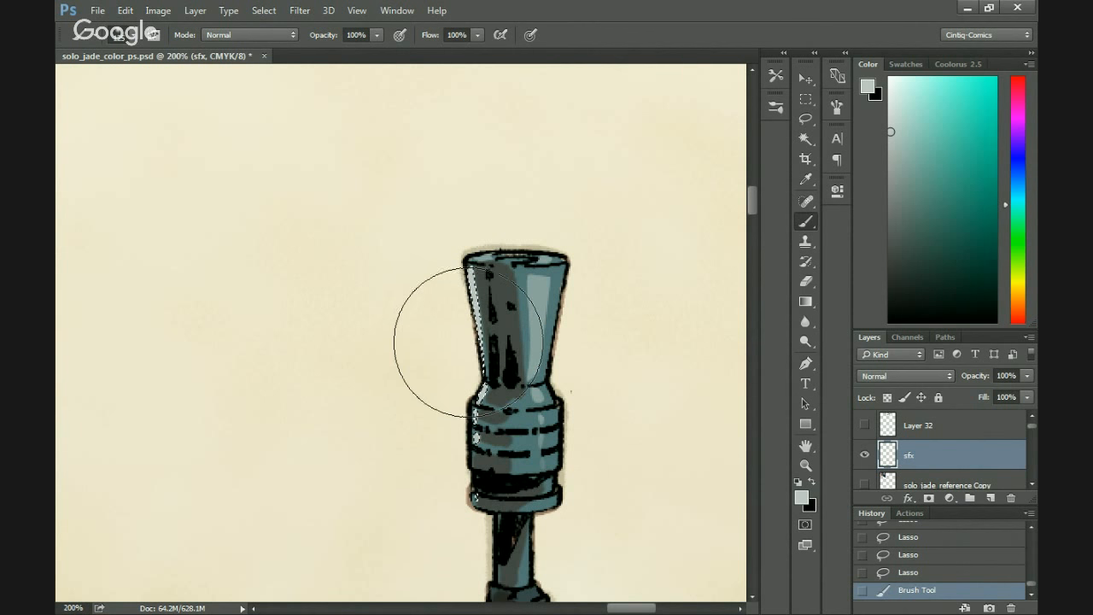
pyautogui.hotkey('ctrl', 'd')
# Lasso and brush pale grey highlights on the barrel's lowest ring and along the top edge of the blaster's body.
pyautogui.moveTo(442, 426)
pyautogui.mouseDown()
pyautogui.moveTo(433, 381)
pyautogui.moveTo(488, 242)
pyautogui.moveTo(512, 256)
pyautogui.moveTo(476, 183)
pyautogui.mouseUp()
pyautogui.press('l')
pyautogui.press('b')
pyautogui.press('l')
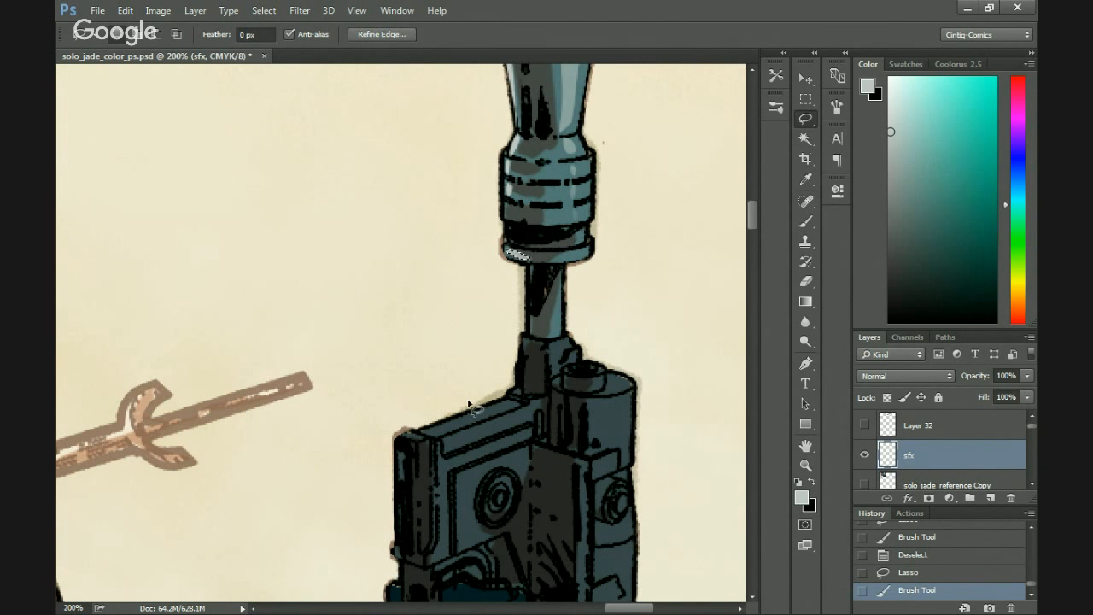
pyautogui.moveTo(511, 398)
pyautogui.mouseDown()
pyautogui.moveTo(496, 418)
pyautogui.moveTo(432, 432)
pyautogui.mouseUp()
pyautogui.press('b')
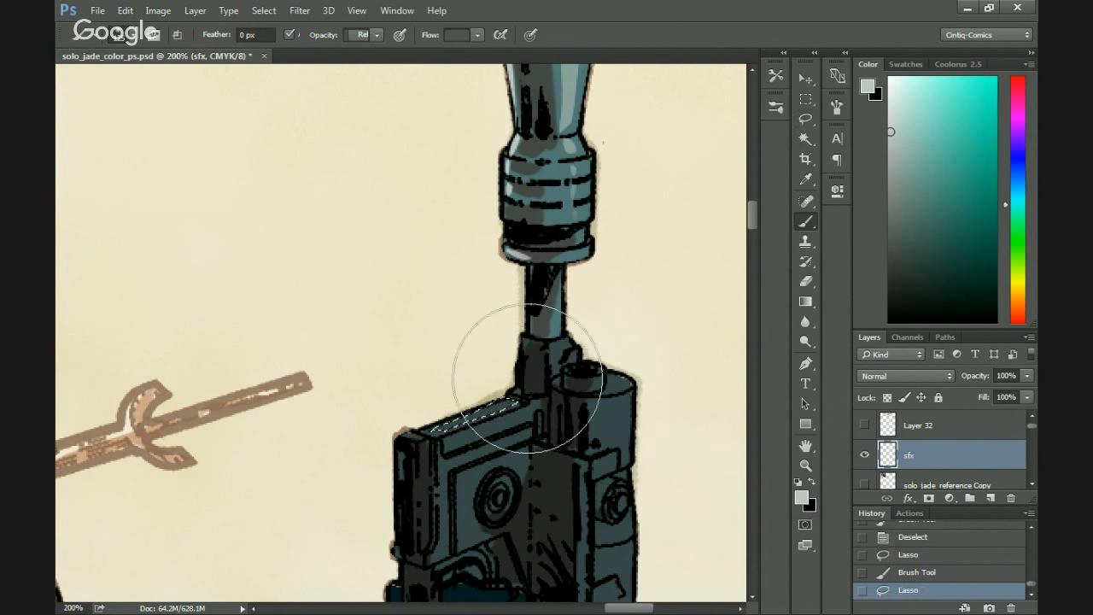
pyautogui.moveTo(528, 377)
pyautogui.mouseDown()
pyautogui.moveTo(525, 354)
pyautogui.moveTo(439, 390)
pyautogui.moveTo(561, 340)
pyautogui.moveTo(597, 377)
pyautogui.moveTo(595, 401)
pyautogui.moveTo(627, 396)
pyautogui.moveTo(605, 381)
pyautogui.mouseUp()
# Lasso a highlight on the upper part of the blaster's side cylinder and brush it in with a smaller brush.
pyautogui.press('[')
pyautogui.press('[')
pyautogui.press('[')
pyautogui.press('l')
pyautogui.press('l')
pyautogui.press('b')
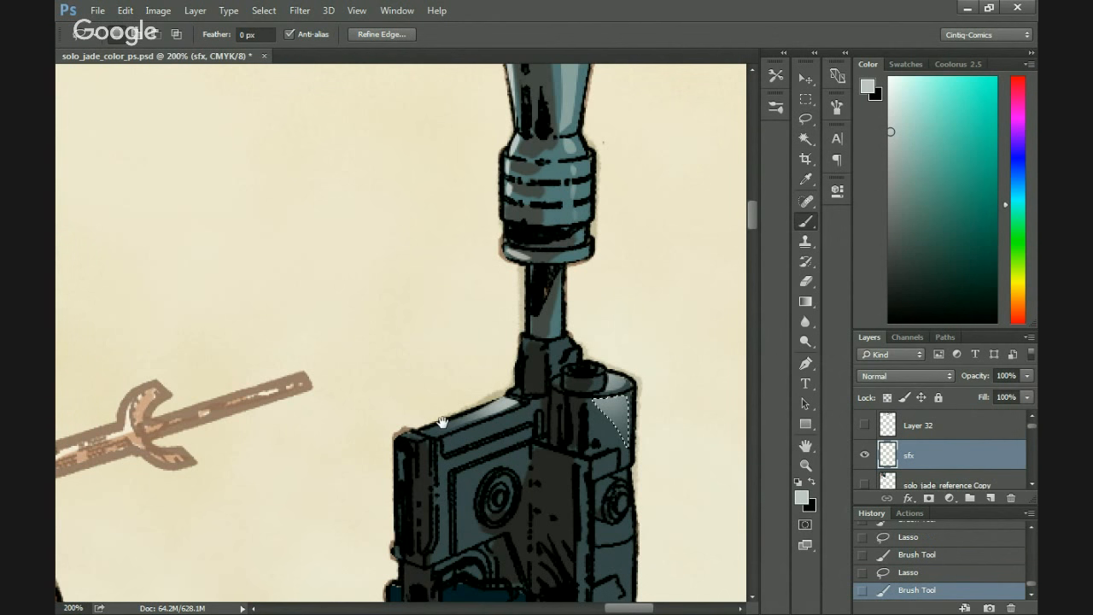
# Lasso and brush highlights around the round dial and on the front edge of the blaster's side plate.
pyautogui.moveTo(443, 422); pyautogui.dragTo(502, 311)
pyautogui.press('l')
pyautogui.moveTo(590, 310)
pyautogui.mouseDown()
pyautogui.moveTo(518, 338)
pyautogui.moveTo(563, 362)
pyautogui.moveTo(557, 390)
pyautogui.mouseUp()
pyautogui.press('b')
pyautogui.press('l')
pyautogui.moveTo(511, 356)
pyautogui.mouseDown()
pyautogui.moveTo(506, 440)
pyautogui.moveTo(512, 358)
pyautogui.moveTo(504, 427)
pyautogui.moveTo(497, 258)
pyautogui.mouseUp()
pyautogui.press('b')
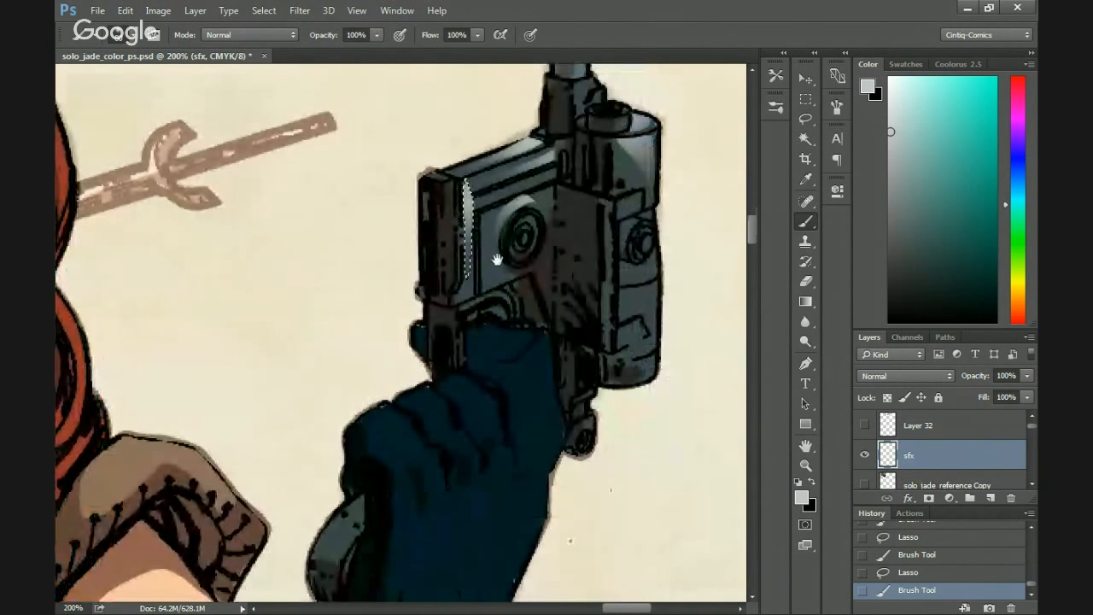
# Lasso a narrow strip along the vertical plate edge beside the blaster's cylinder and brush the pale grey into it.
pyautogui.press('l')
pyautogui.moveTo(608, 207)
pyautogui.mouseDown()
pyautogui.moveTo(603, 334)
pyautogui.moveTo(605, 209)
pyautogui.mouseUp()
pyautogui.press('b')
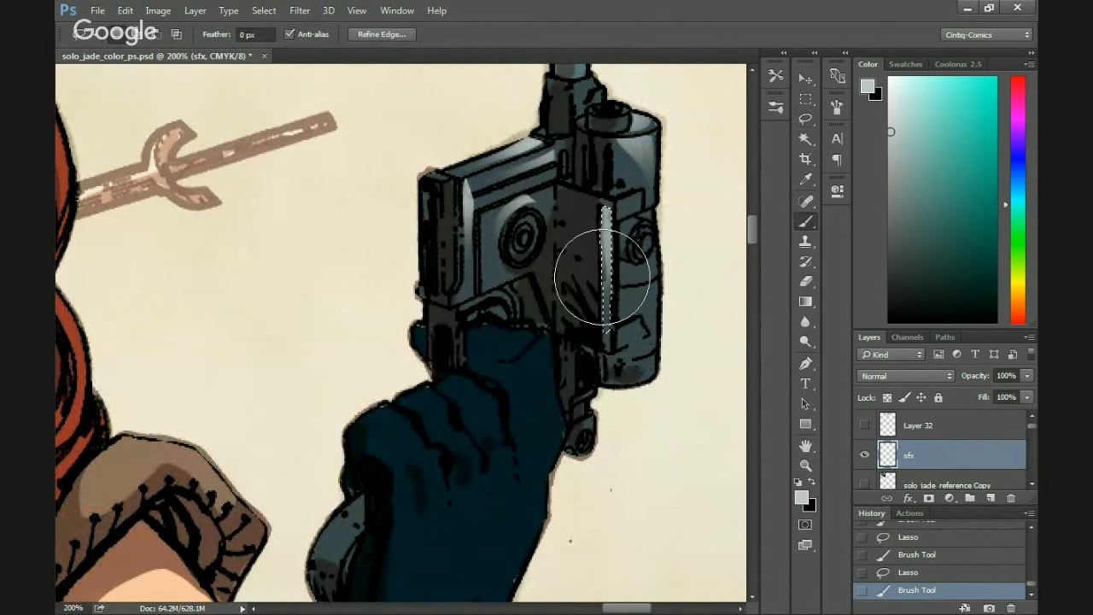
pyautogui.moveTo(603, 277); pyautogui.dragTo(604, 324)
# Lasso and brush highlights on the cylinder's round knob and on the cylinder section below it.
pyautogui.press('l')
pyautogui.moveTo(642, 222)
pyautogui.mouseDown()
pyautogui.moveTo(623, 254)
pyautogui.moveTo(642, 223)
pyautogui.mouseUp()
pyautogui.press('b')
pyautogui.moveTo(622, 205); pyautogui.dragTo(625, 212)
pyautogui.press('l')
pyautogui.moveTo(651, 285)
pyautogui.mouseDown()
pyautogui.moveTo(620, 321)
pyautogui.moveTo(649, 282)
pyautogui.moveTo(636, 304)
pyautogui.mouseUp()
pyautogui.press('b')
# Lasso and brush two soft vertical highlights on the blaster's side plate, one within the recessed dial panel, and deselect.
pyautogui.press('l')
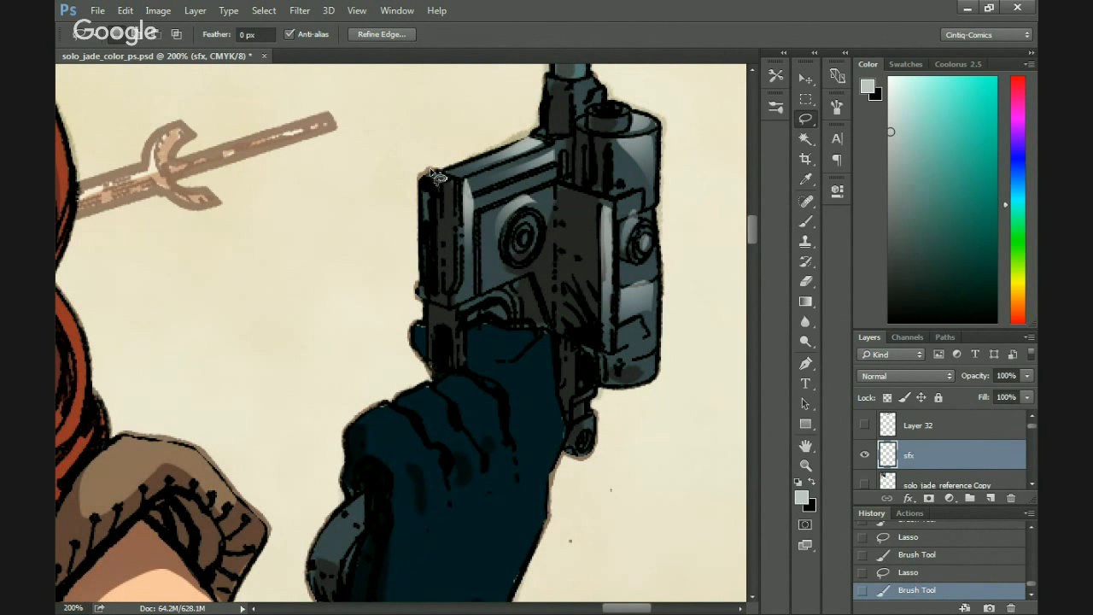
pyautogui.moveTo(463, 200)
pyautogui.mouseDown()
pyautogui.moveTo(462, 294)
pyautogui.moveTo(470, 201)
pyautogui.moveTo(462, 282)
pyautogui.mouseUp()
pyautogui.press('b')
pyautogui.press('l')
pyautogui.moveTo(486, 215)
pyautogui.mouseDown()
pyautogui.moveTo(485, 278)
pyautogui.moveTo(492, 219)
pyautogui.moveTo(441, 178)
pyautogui.mouseUp()
pyautogui.press('b')
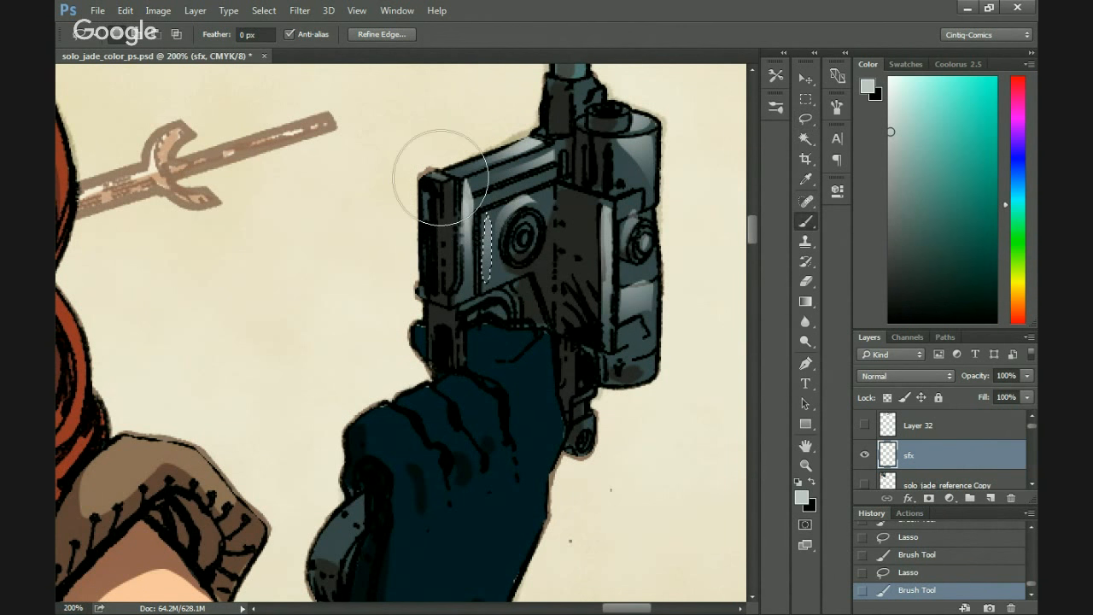
pyautogui.hotkey('ctrl', 'd')
# Lasso a highlight on the blaster's grip behind the glove, brush it pale grey, deselect, and save the document.
pyautogui.hotkey('ctrl', '-')
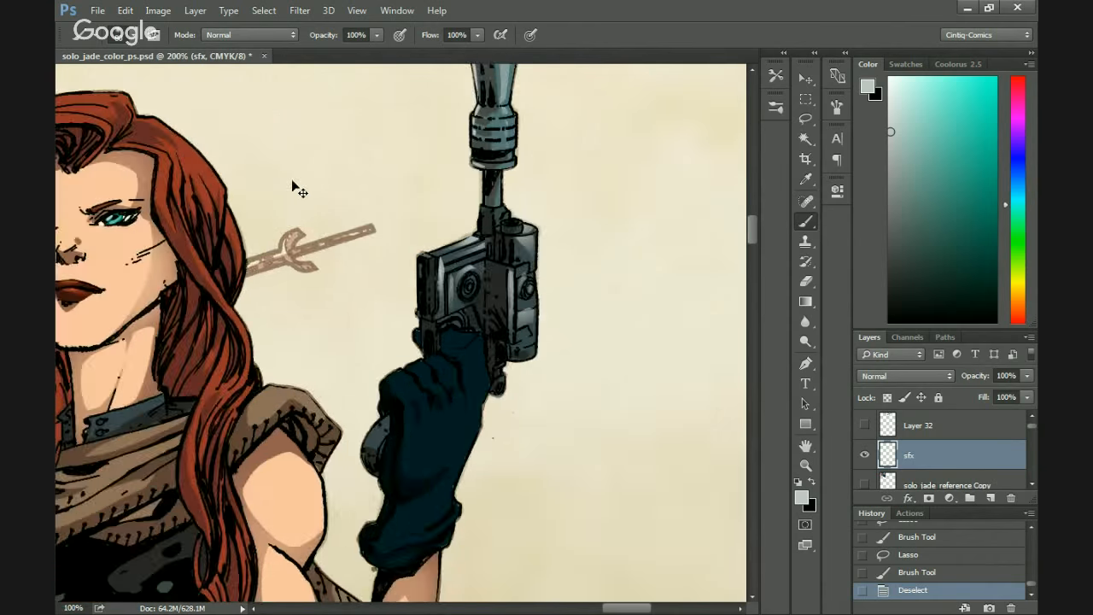
pyautogui.hotkey('ctrl', '-')
pyautogui.hotkey('ctrl', '-')
pyautogui.moveTo(196, 415); pyautogui.dragTo(344, 411)
pyautogui.moveTo(256, 421); pyautogui.dragTo(268, 361)
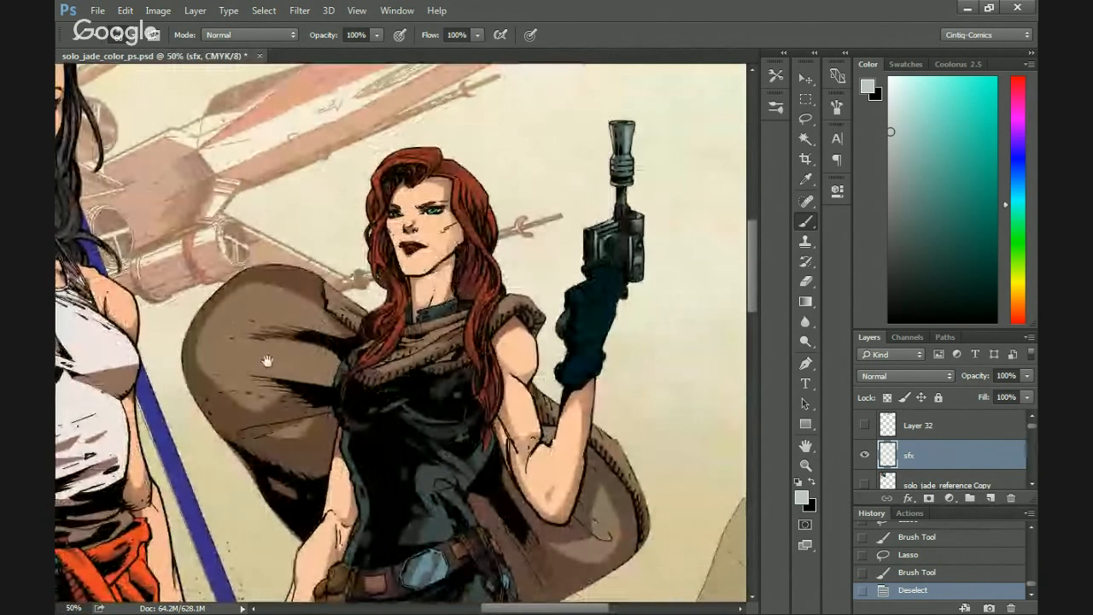
pyautogui.press('l')
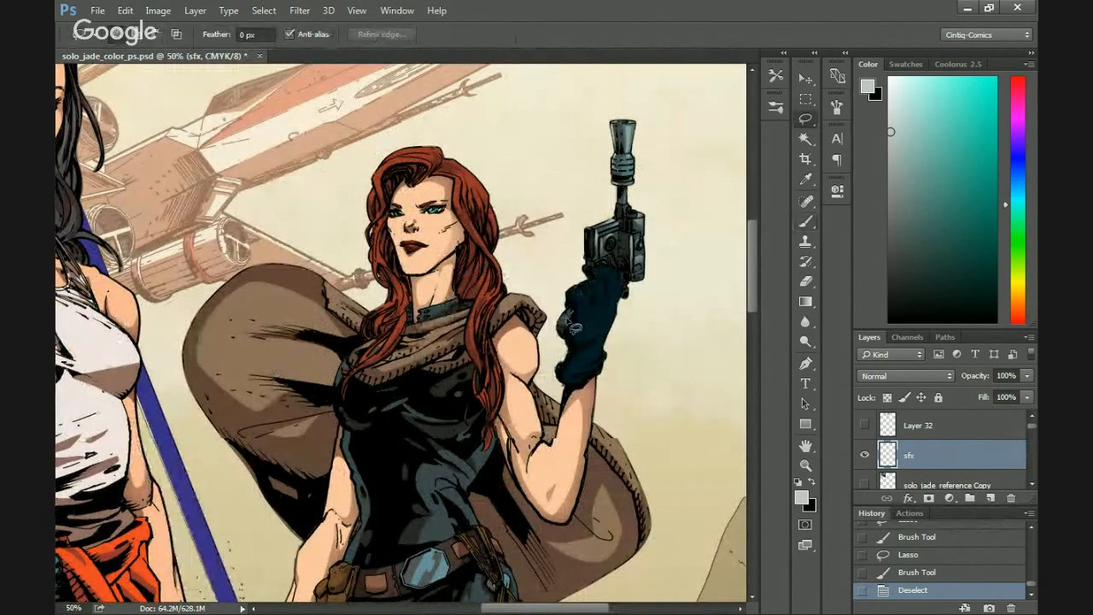
pyautogui.moveTo(574, 327)
pyautogui.mouseDown()
pyautogui.moveTo(570, 286)
pyautogui.moveTo(565, 316)
pyautogui.moveTo(574, 295)
pyautogui.mouseUp()
pyautogui.press('b')
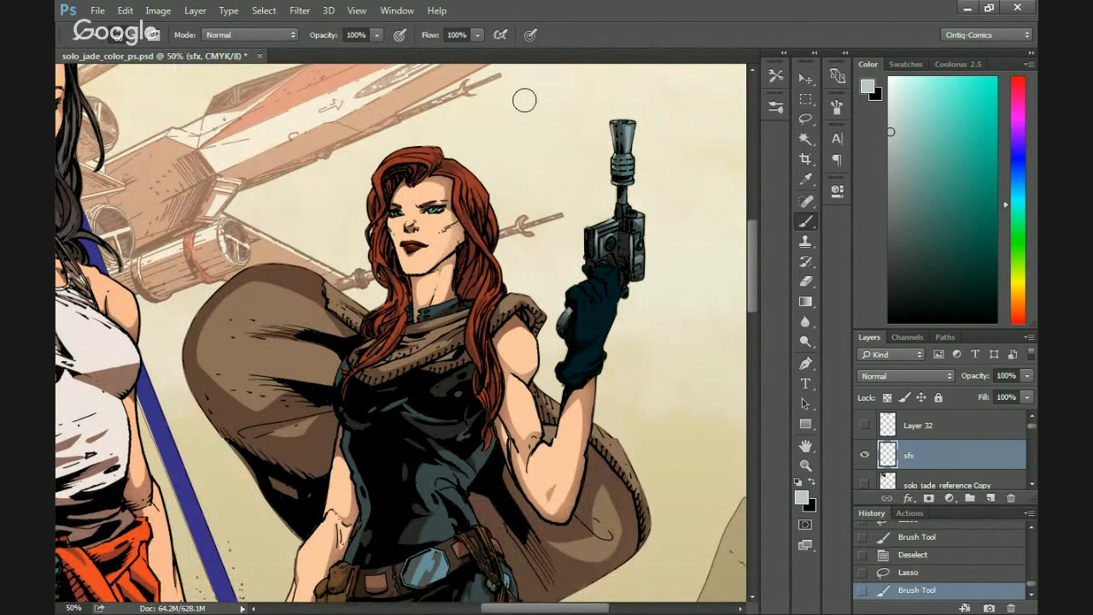
pyautogui.hotkey('ctrl', 'd')
pyautogui.moveTo(148, 387); pyautogui.dragTo(226, 312)
pyautogui.hotkey('ctrl', 's')
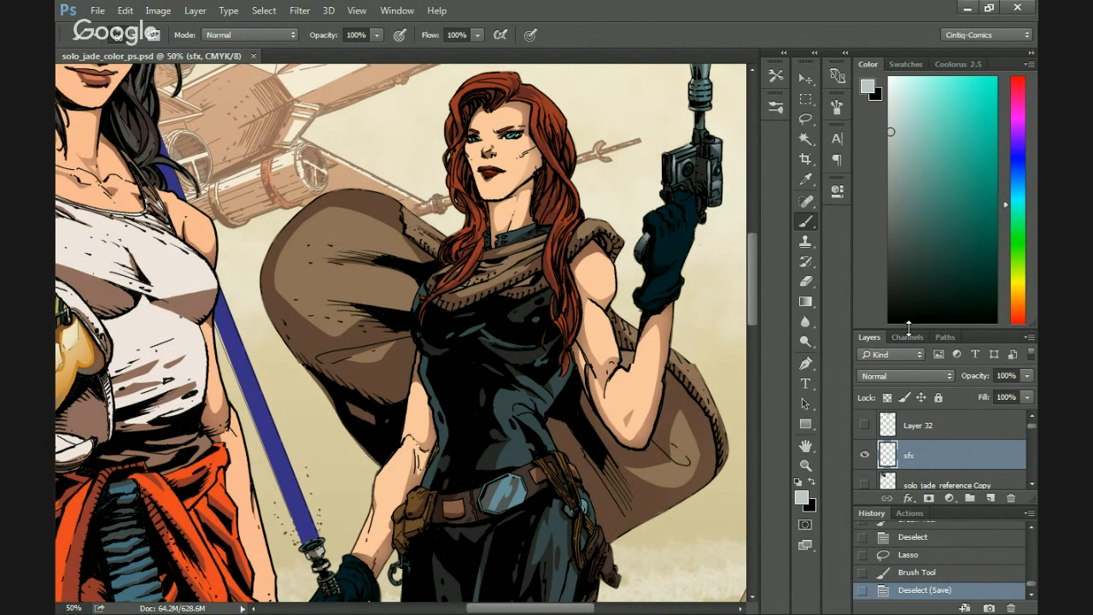
# Enlarge the layer list, load Layer 42's outline as a selection to check that it holds the lightsaber blade, and deselect.
pyautogui.moveTo(909, 328); pyautogui.dragTo(895, 200)
pyautogui.moveTo(1031, 315); pyautogui.dragTo(1029, 446)
pyautogui.keyDown('ctrl'); pyautogui.click(897, 418); pyautogui.keyUp('ctrl')
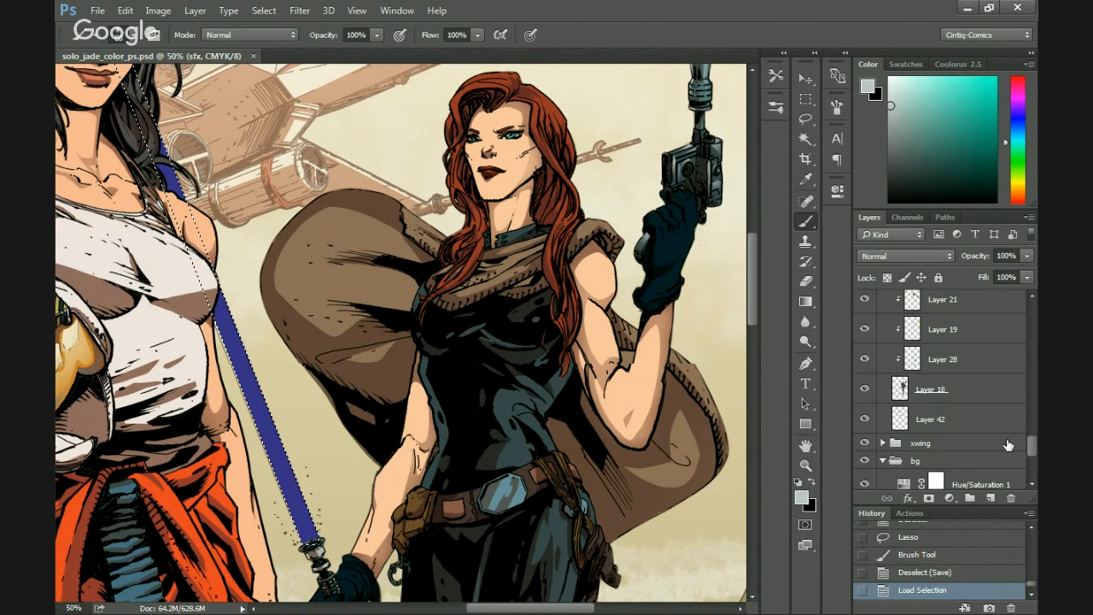
pyautogui.hotkey('ctrl', 'd')
pyautogui.hotkey('ctrl', '-')
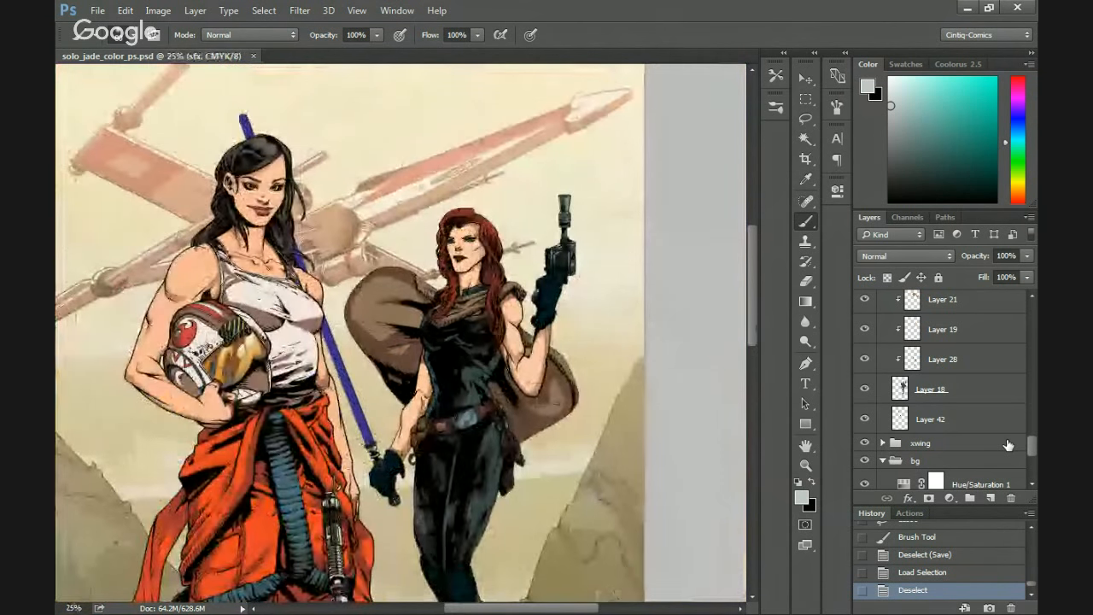
pyautogui.moveTo(507, 442); pyautogui.dragTo(636, 426)
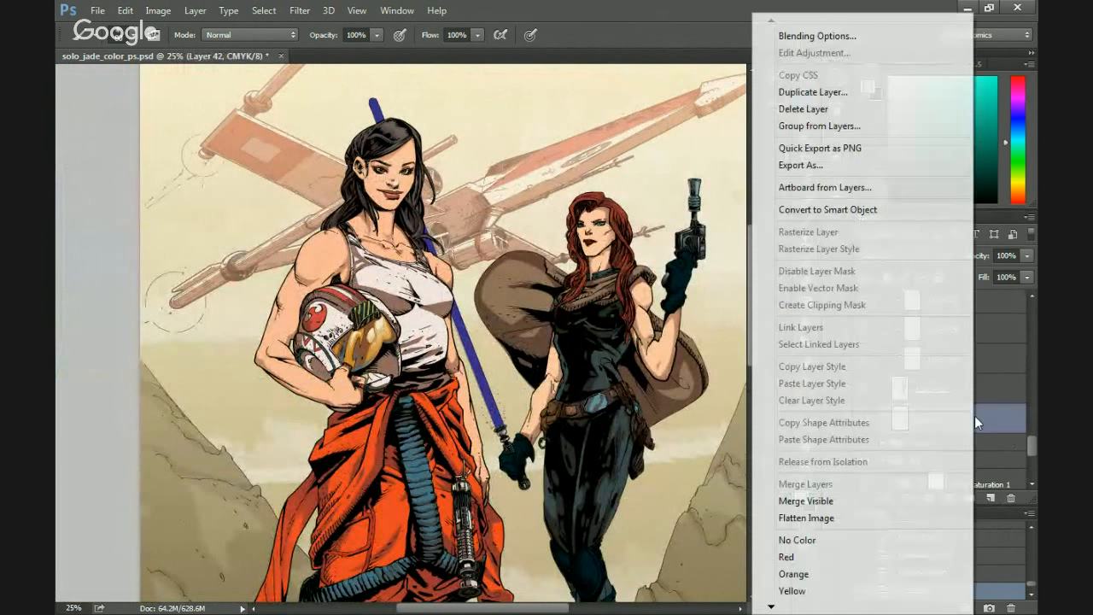
# Give the lightsaber blade's Layer 42 a Color Overlay in dark blue 101550.
pyautogui.rightClick(975, 416)
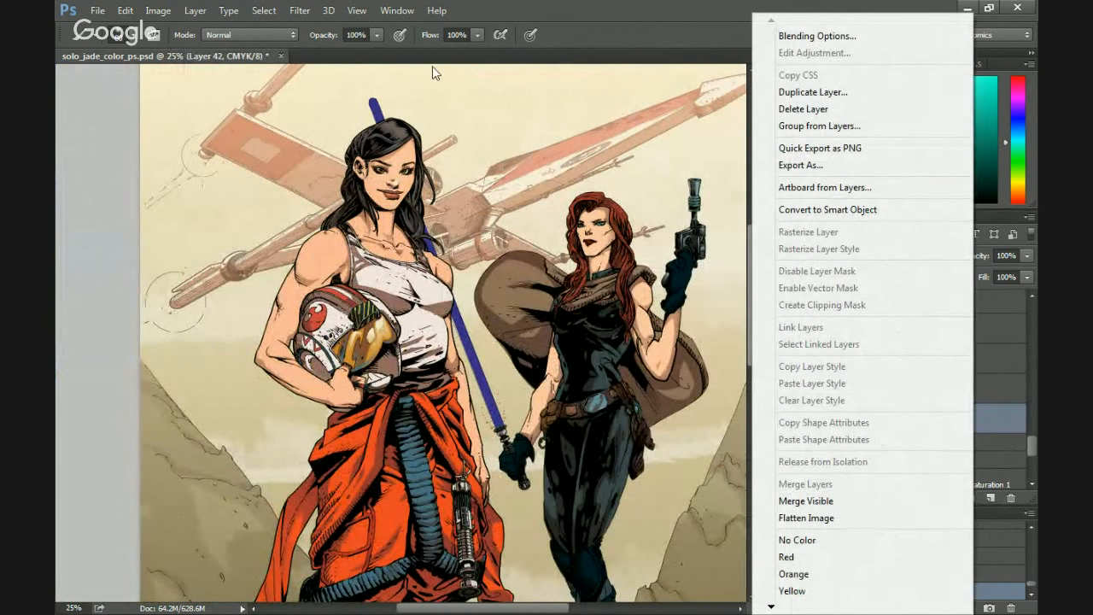
pyautogui.press('Escape')
pyautogui.press('space')
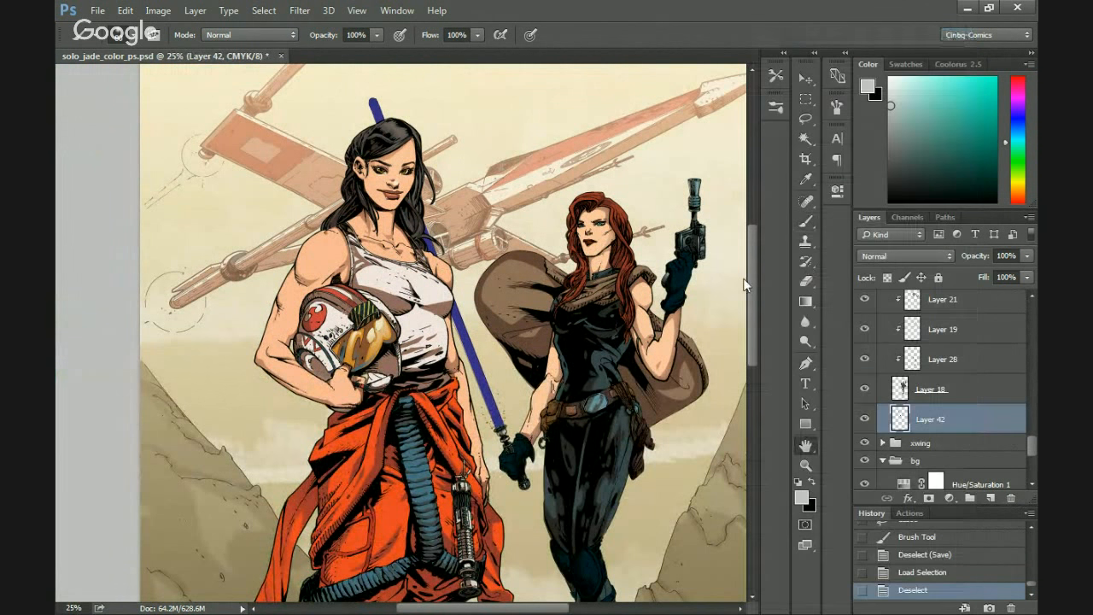
pyautogui.moveTo(556, 68); pyautogui.dragTo(703, 243)
pyautogui.press('Escape')
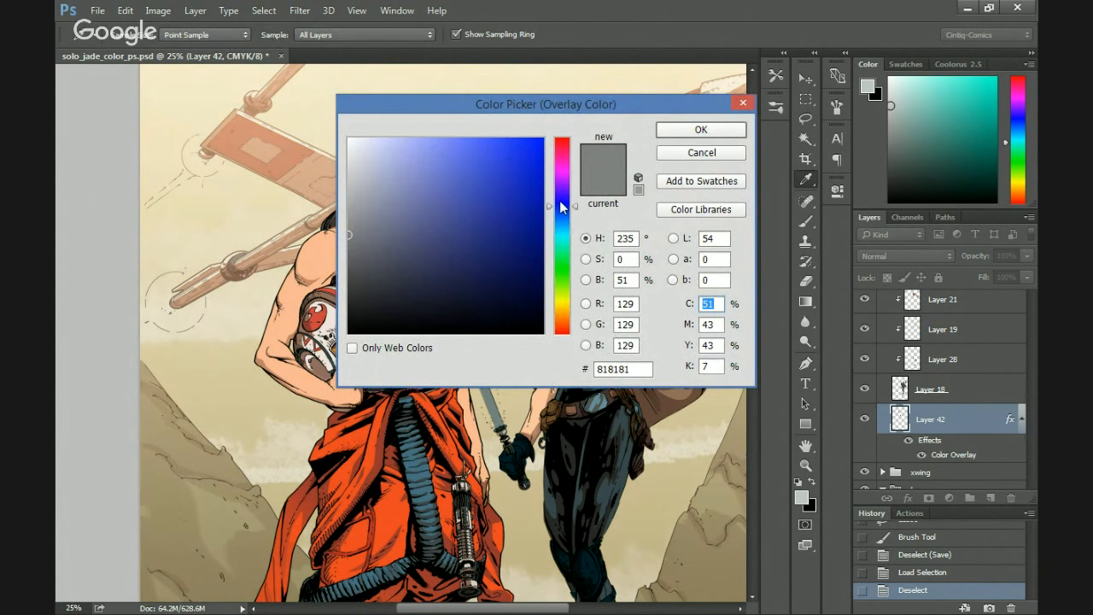
pyautogui.moveTo(465, 248); pyautogui.dragTo(475, 278)
pyautogui.moveTo(547, 104); pyautogui.dragTo(809, 193)
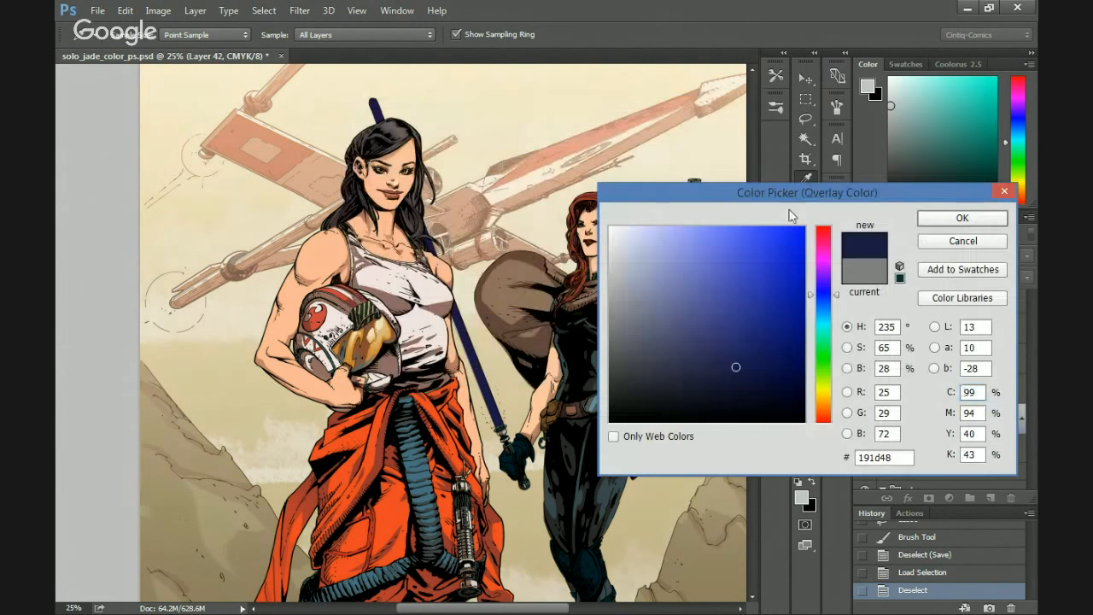
pyautogui.moveTo(745, 360)
pyautogui.mouseDown()
pyautogui.moveTo(757, 373)
pyautogui.moveTo(766, 360)
pyautogui.mouseUp()
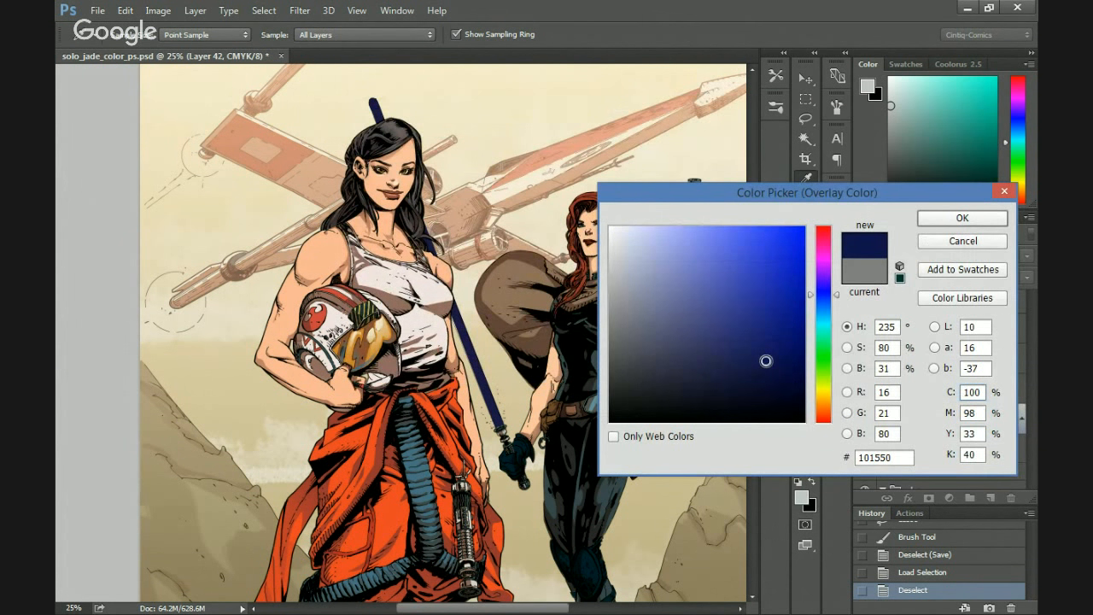
pyautogui.click(962, 219)
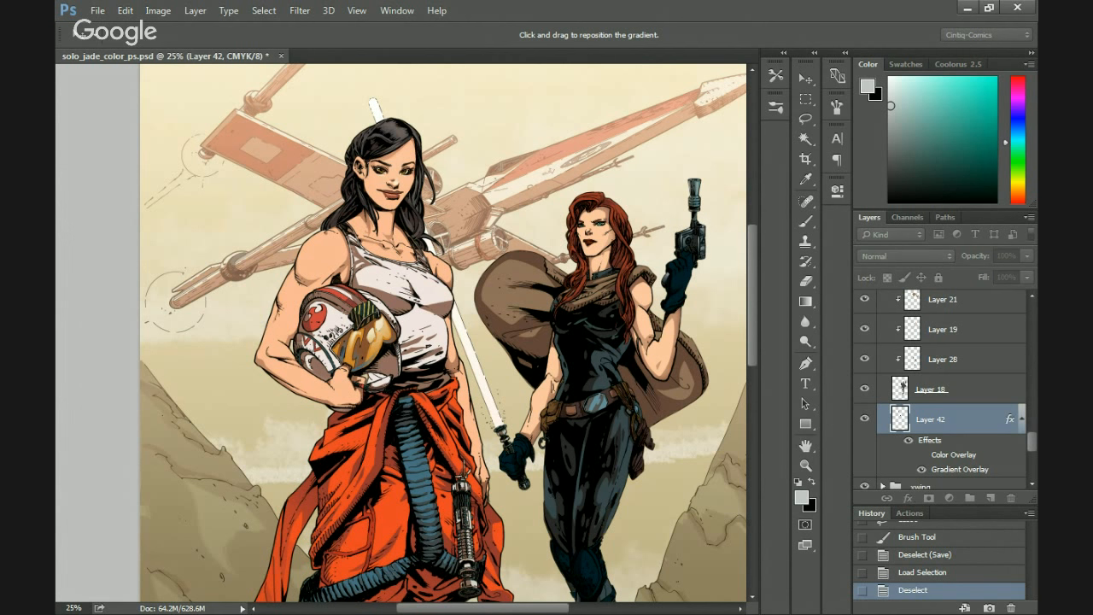
# Apply the Red, Green preset to the lightsaber blade's Gradient Overlay.
pyautogui.click(558, 308)
pyautogui.click(480, 128)
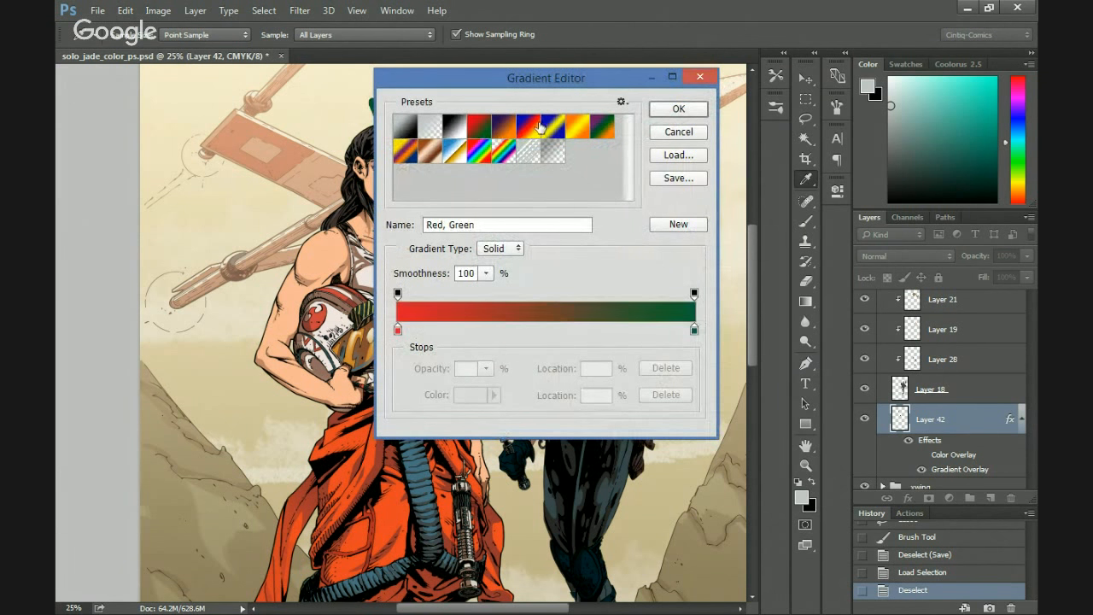
pyautogui.click(692, 113)
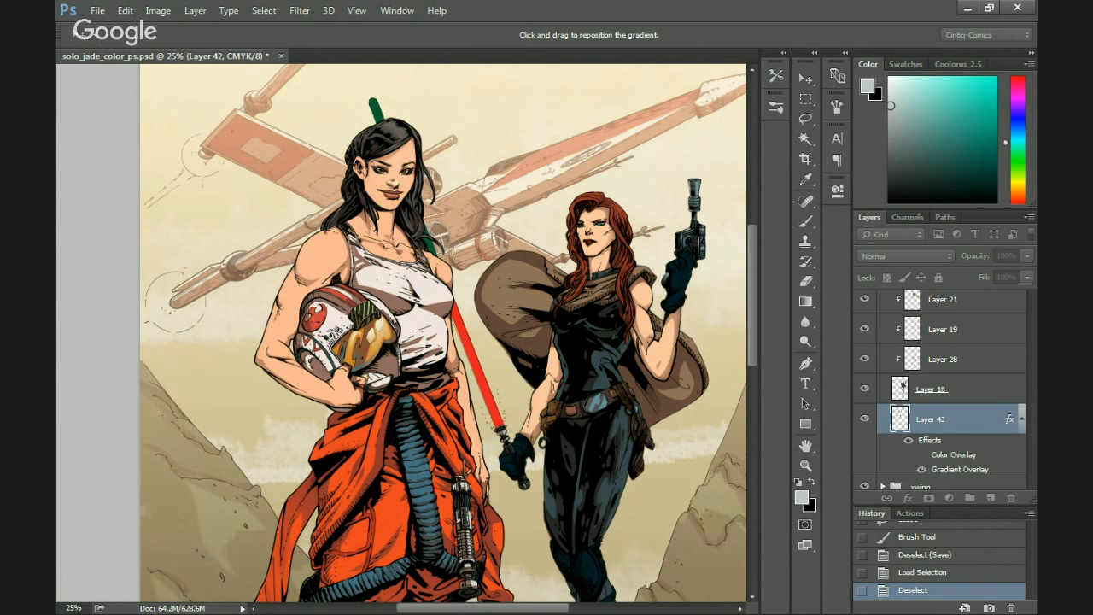
# Copy the blade gradient's green stop to the middle, and recolour the end stop bright red.
pyautogui.click(536, 405)
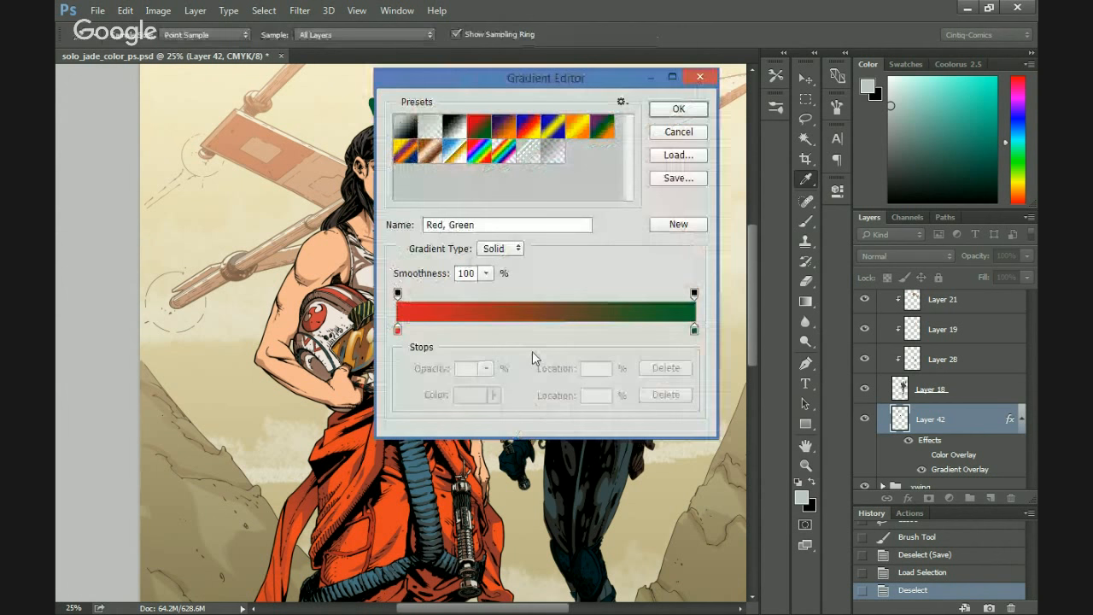
pyautogui.moveTo(697, 335); pyautogui.dragTo(549, 338)
pyautogui.click(694, 332)
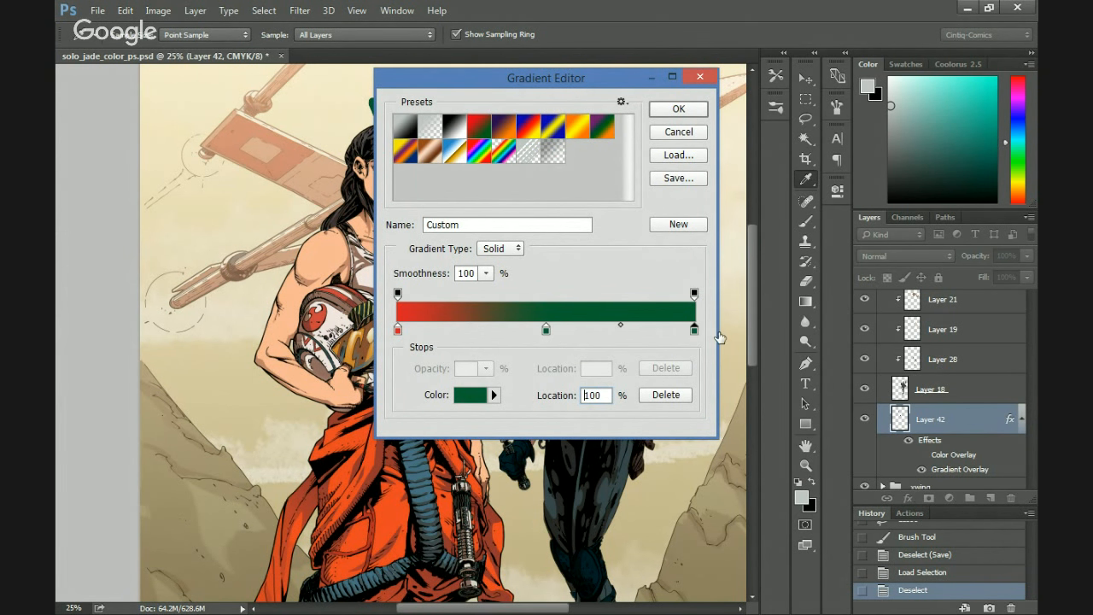
pyautogui.click(476, 395)
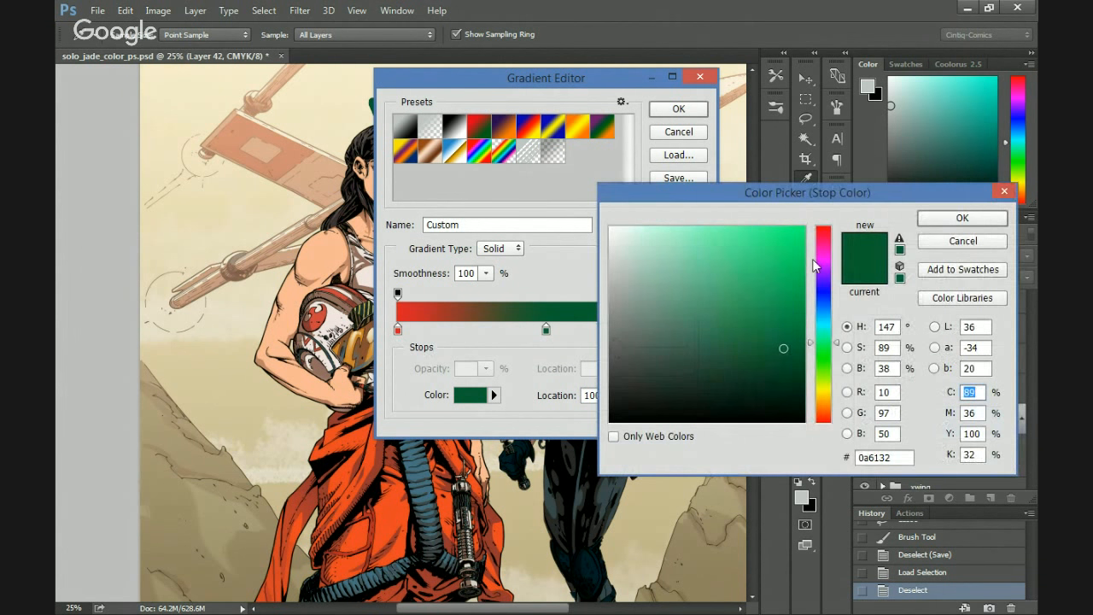
pyautogui.moveTo(820, 263); pyautogui.dragTo(869, 192)
pyautogui.click(944, 219)
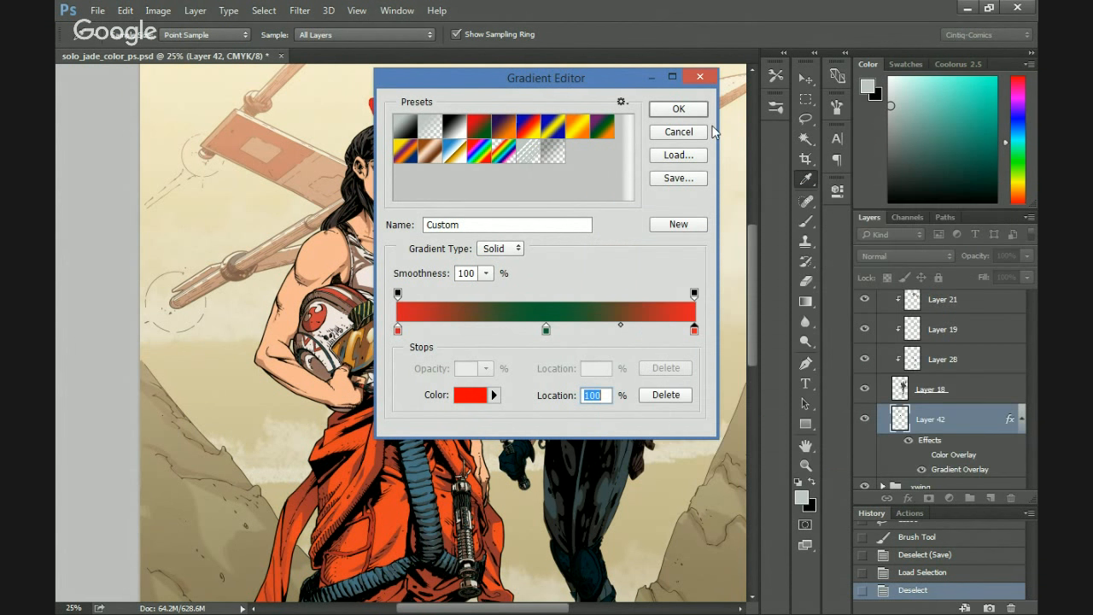
pyautogui.click(691, 111)
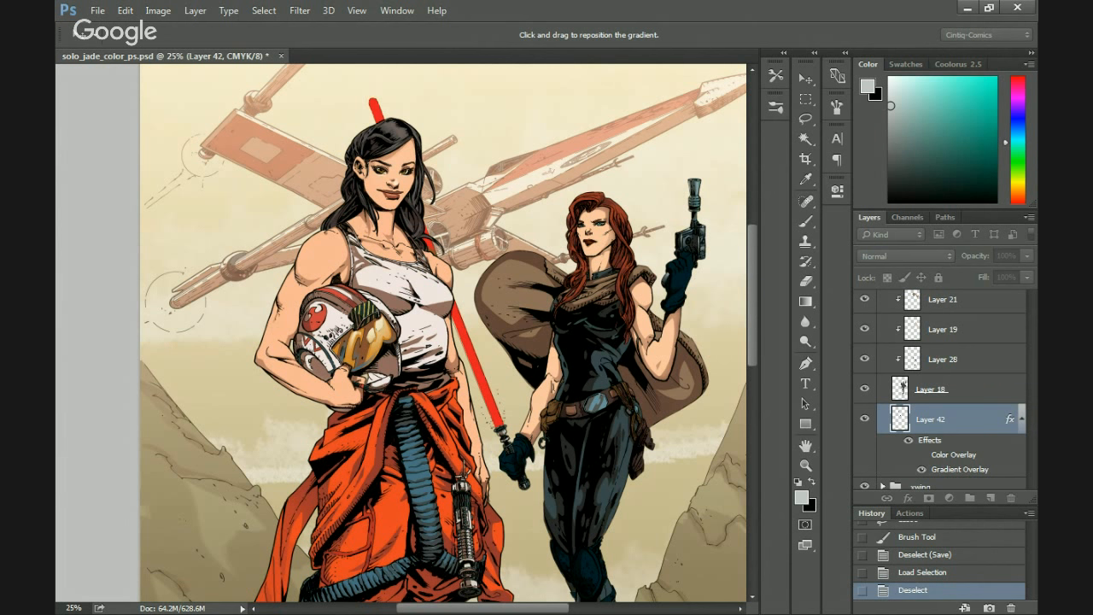
# Shift the blade's gradient slightly and apply the layer style, and collapse and hide the solo layer group.
pyautogui.moveTo(499, 342)
pyautogui.mouseDown()
pyautogui.moveTo(483, 349)
pyautogui.moveTo(504, 342)
pyautogui.mouseUp()
pyautogui.press('Return')
pyautogui.scroll(3, 903, 449)
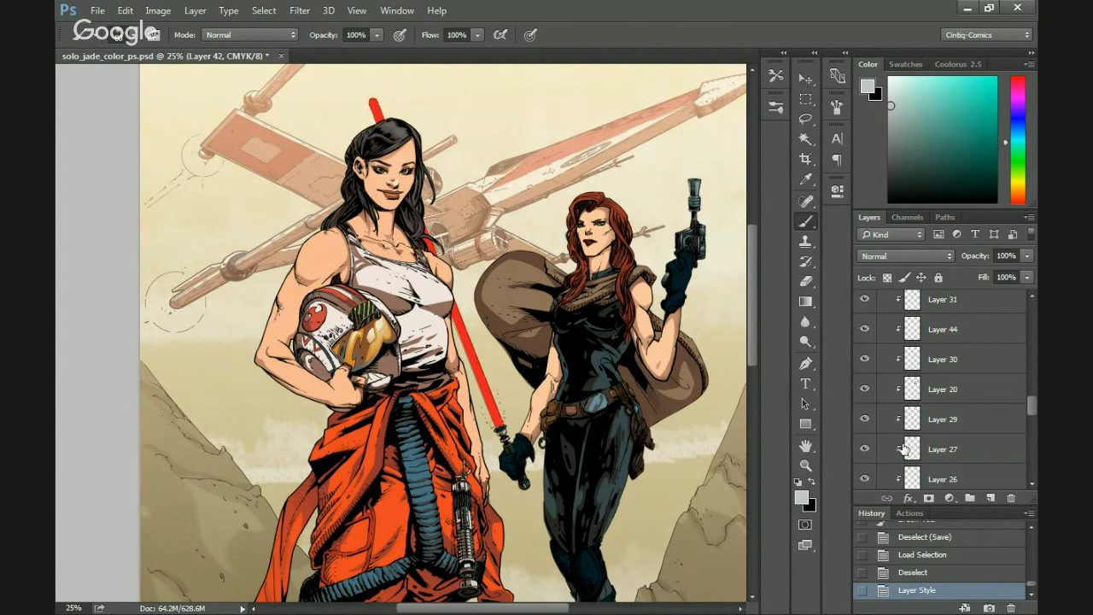
pyautogui.scroll(5, 904, 448)
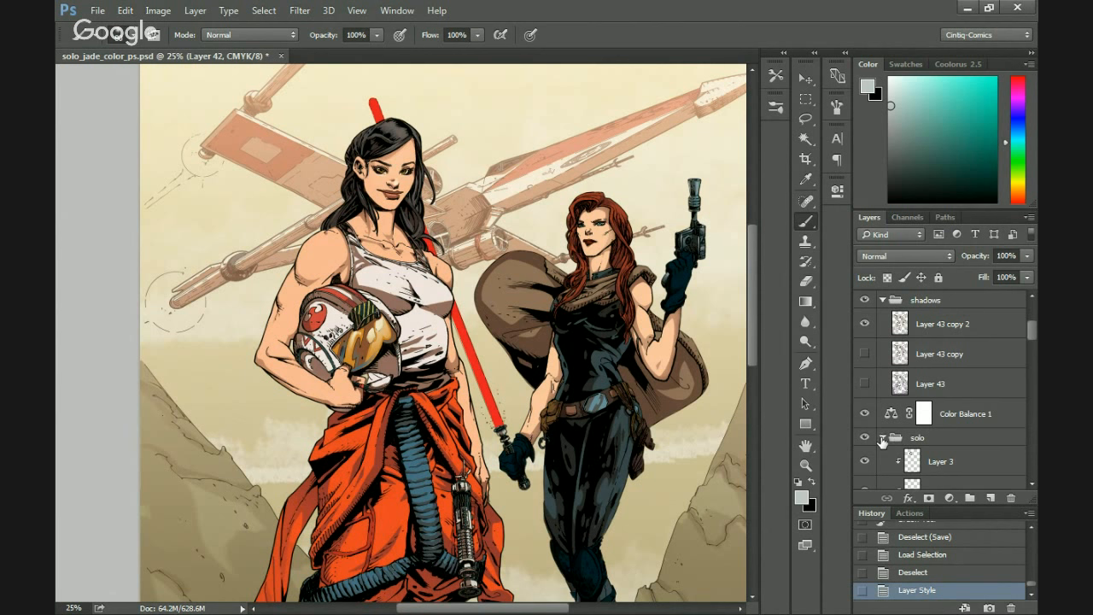
pyautogui.click(882, 438)
pyautogui.click(865, 438)
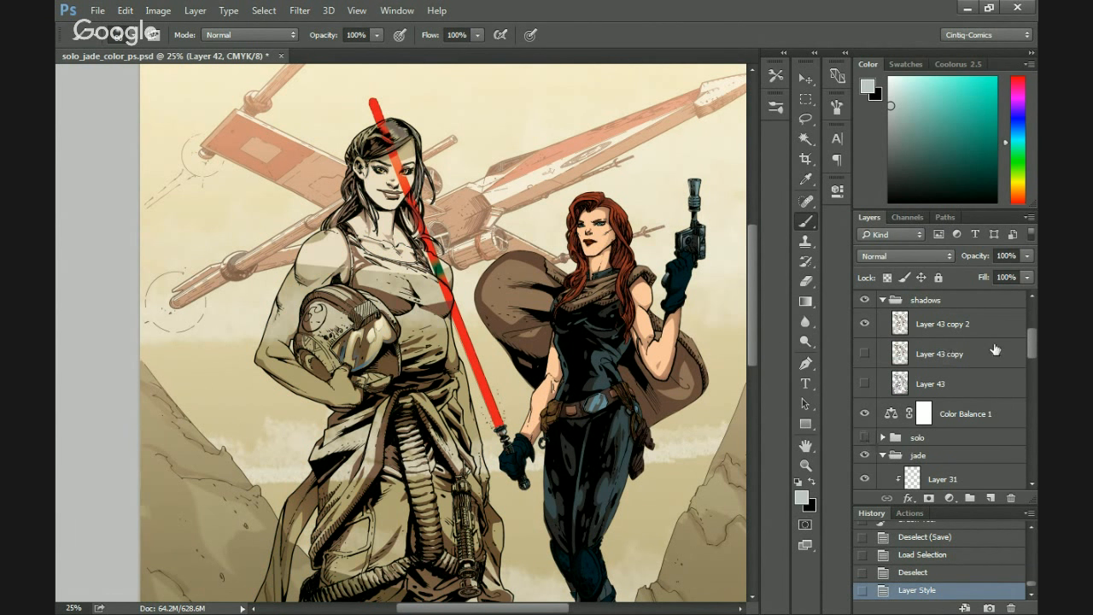
pyautogui.scroll(-8, 939, 442)
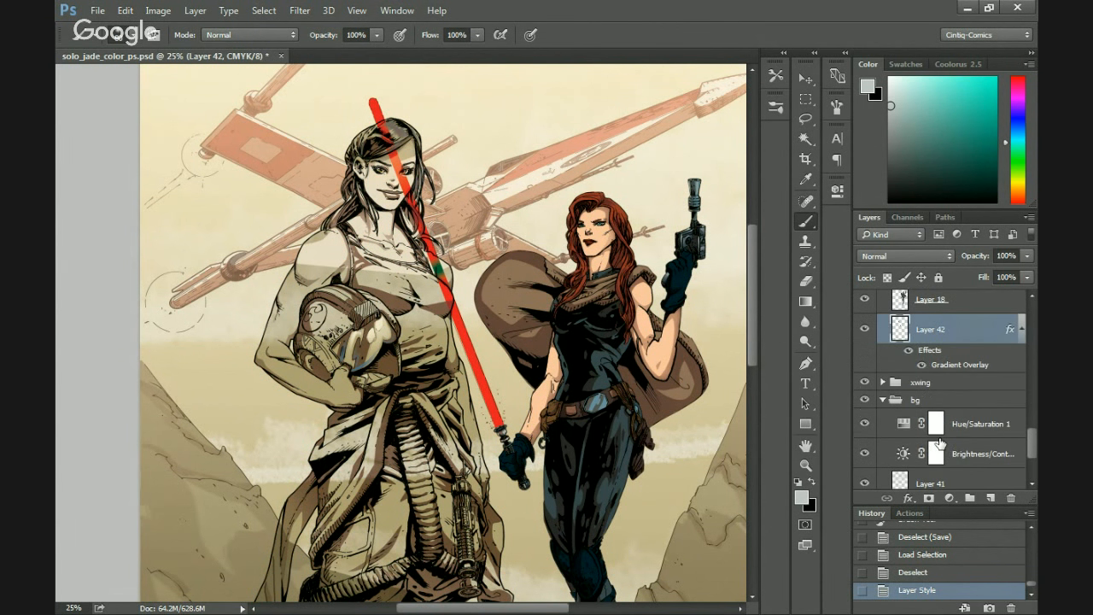
# Switch Layer 42's style from Gradient Overlay back to Color Overlay and add an Inner Glow in dark blue 060d4c.
pyautogui.doubleClick(943, 366)
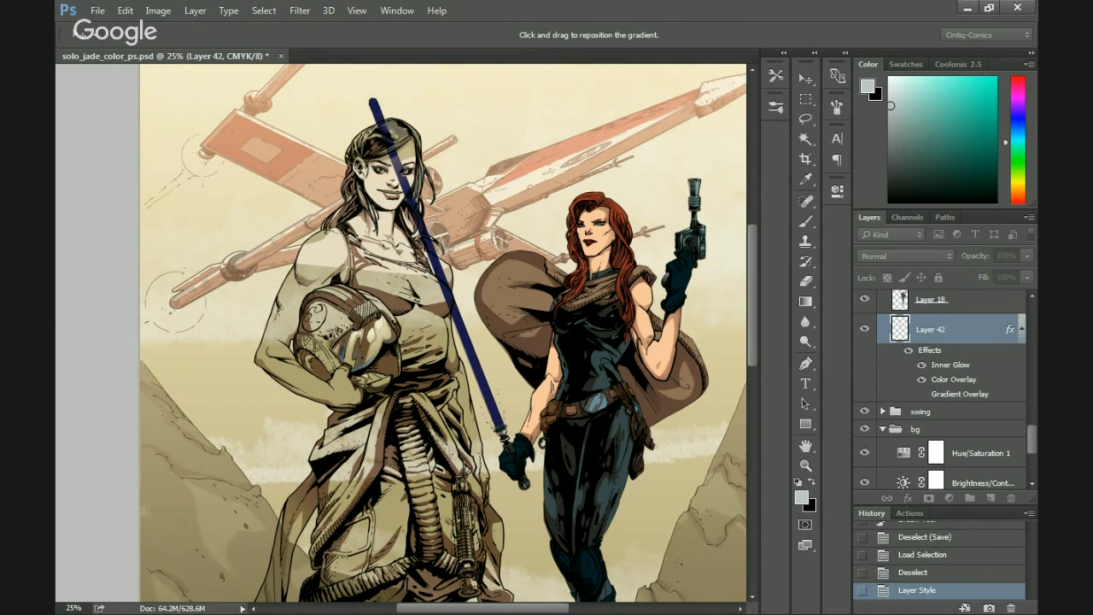
pyautogui.press('h')
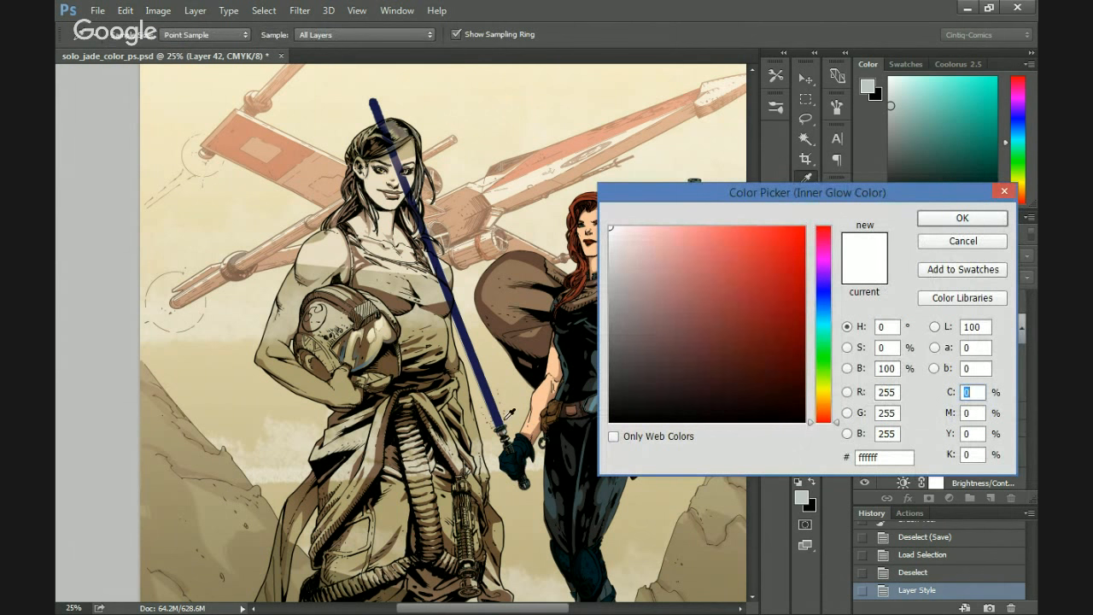
pyautogui.click(825, 271)
pyautogui.moveTo(829, 276); pyautogui.dragTo(790, 364)
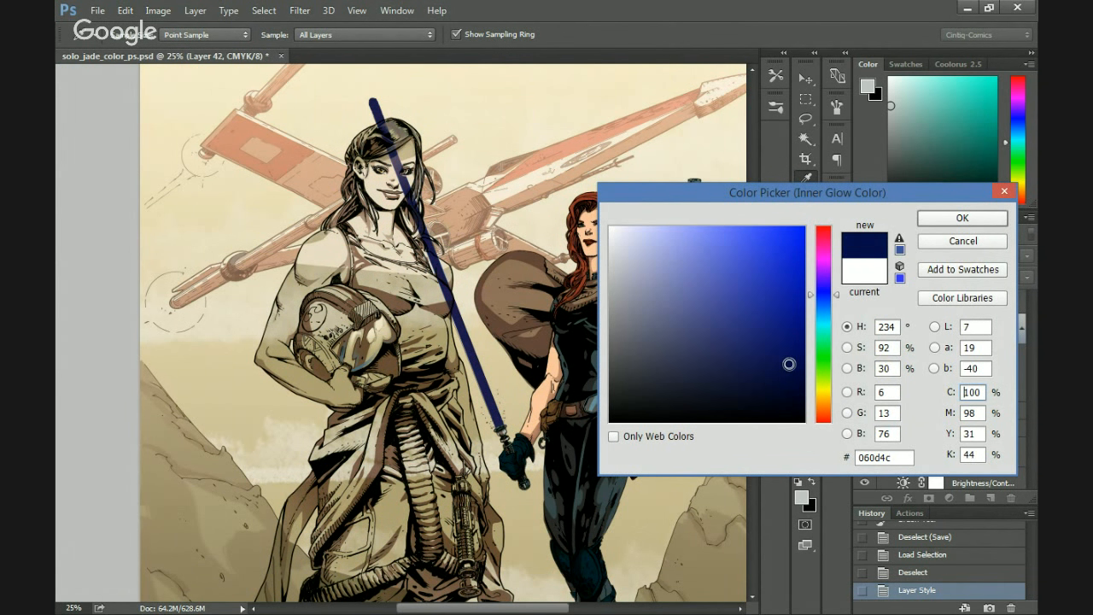
pyautogui.click(936, 217)
# Toggle the blade's Color Overlay off and on to compare, and set its colour to magenta ff00cc.
pyautogui.click(922, 379)
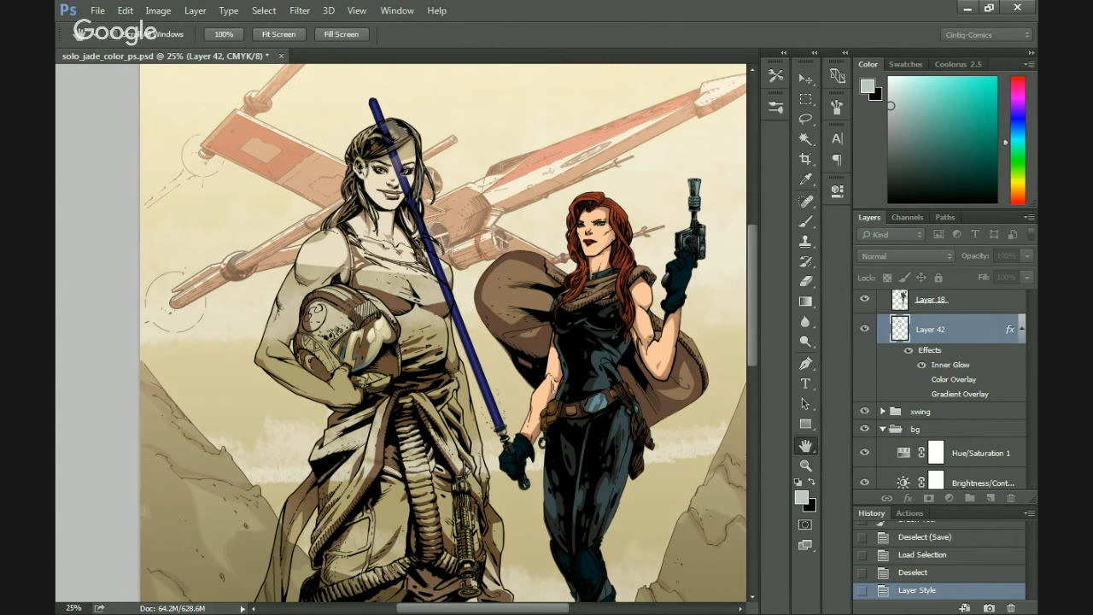
pyautogui.click(922, 379)
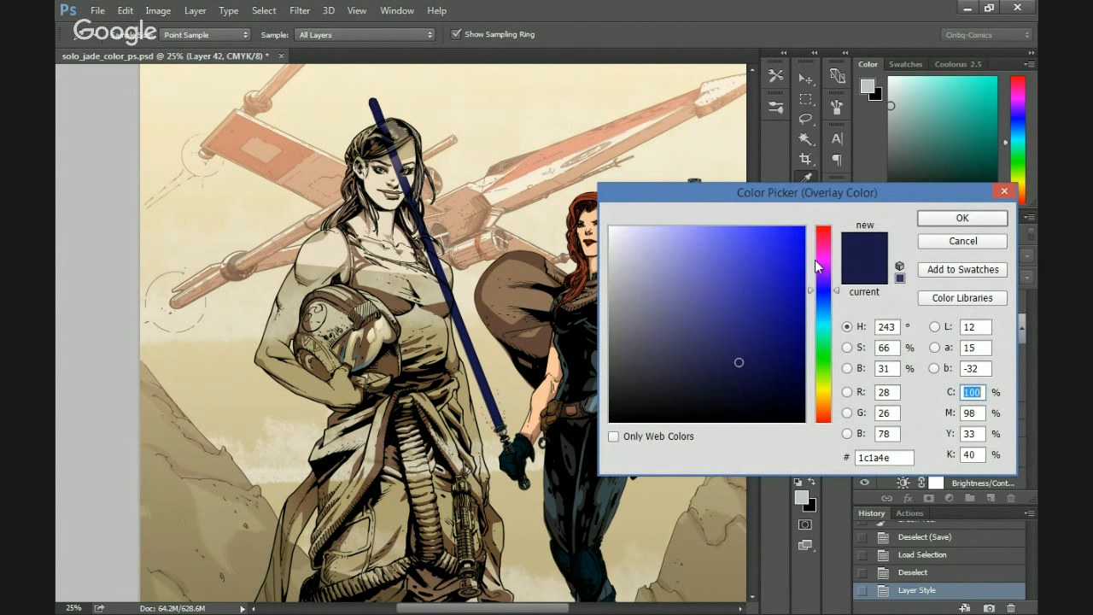
pyautogui.click(817, 259)
pyautogui.moveTo(808, 308); pyautogui.dragTo(823, 163)
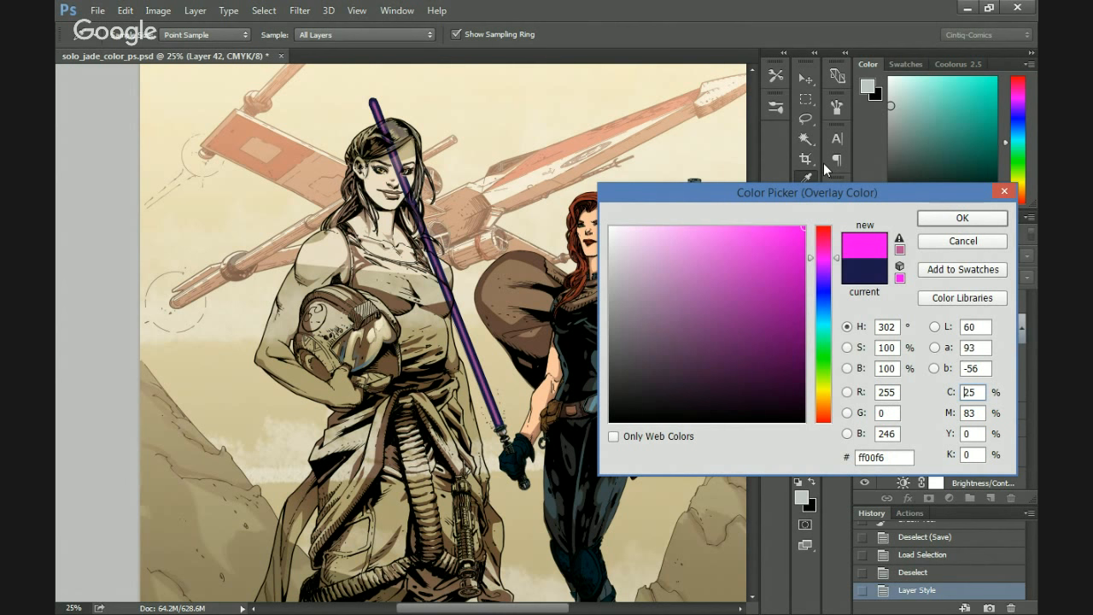
pyautogui.moveTo(801, 247); pyautogui.dragTo(825, 212)
pyautogui.moveTo(818, 257); pyautogui.dragTo(820, 249)
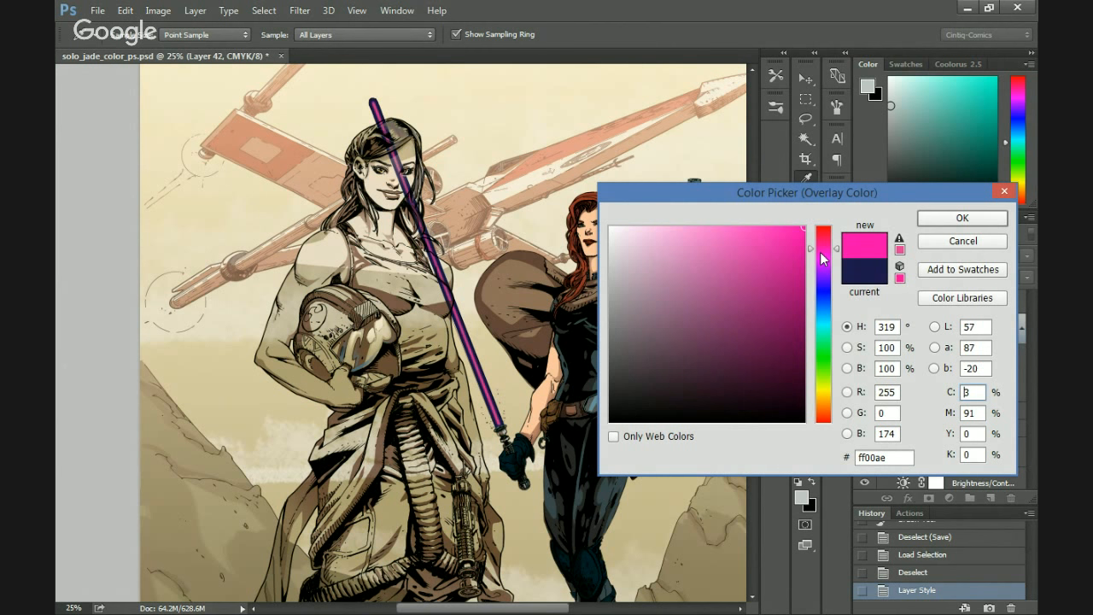
pyautogui.click(820, 252)
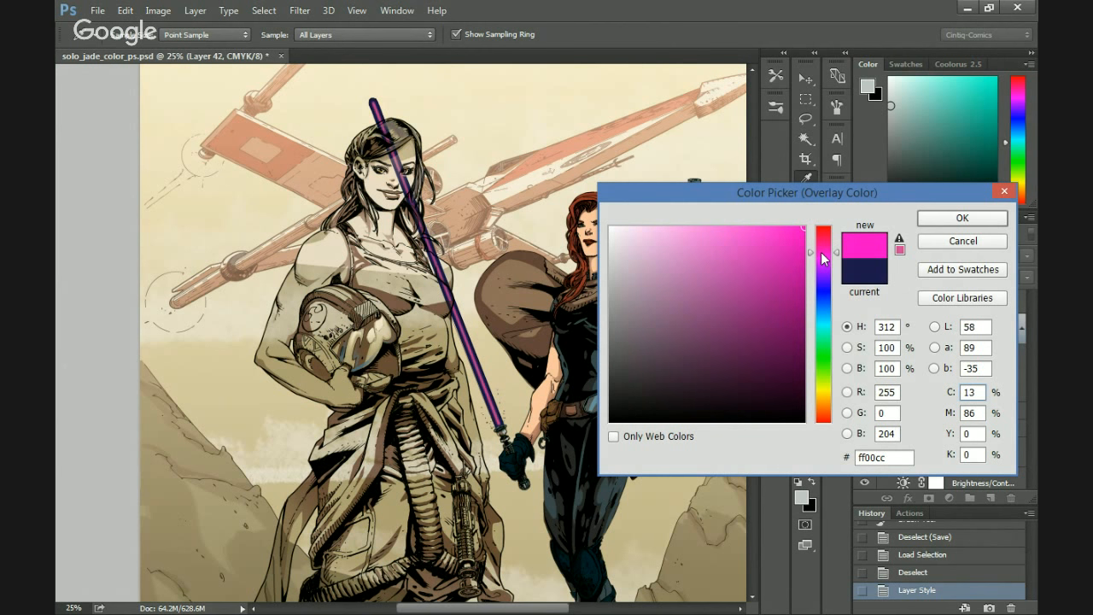
pyautogui.click(939, 219)
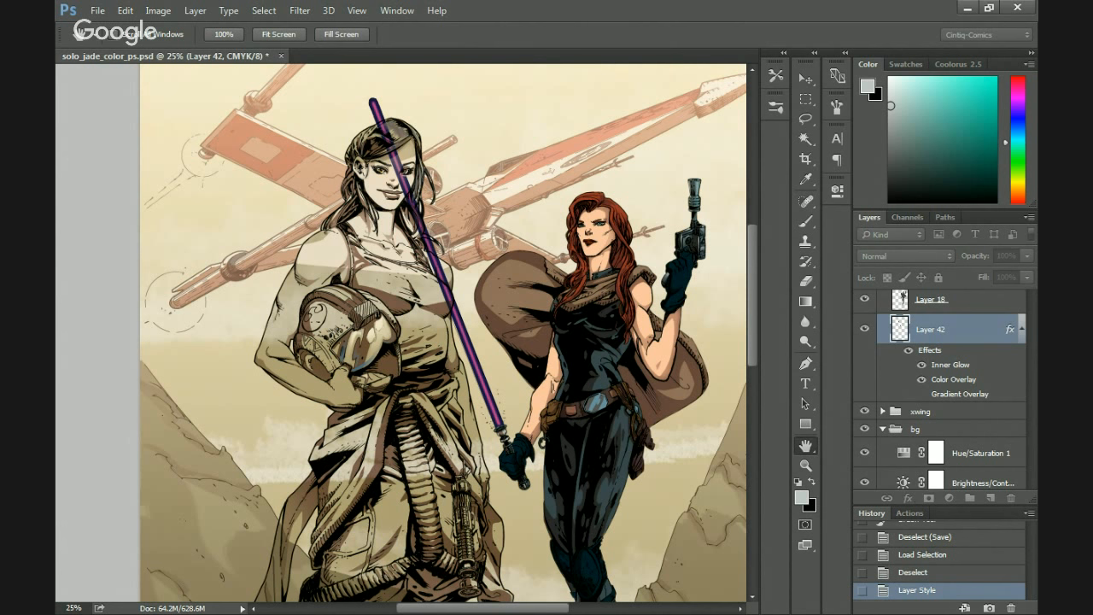
# Try out blue and violet tones for the blade's Inner Glow and set its colour to purple 8604a7.
pyautogui.moveTo(744, 364); pyautogui.dragTo(793, 302)
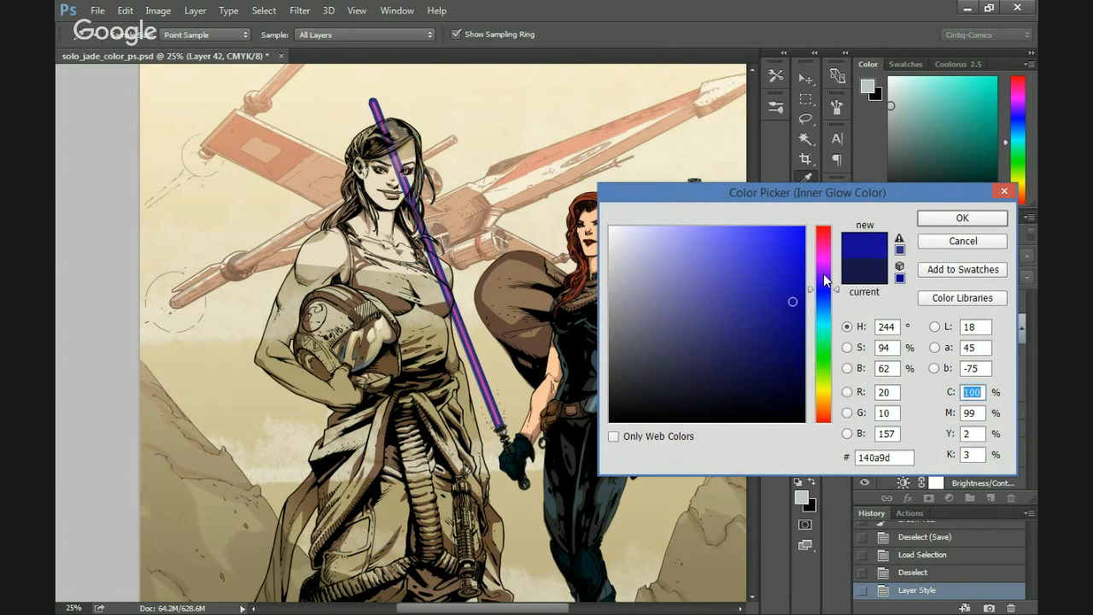
pyautogui.click(824, 273)
pyautogui.moveTo(799, 282); pyautogui.dragTo(817, 217)
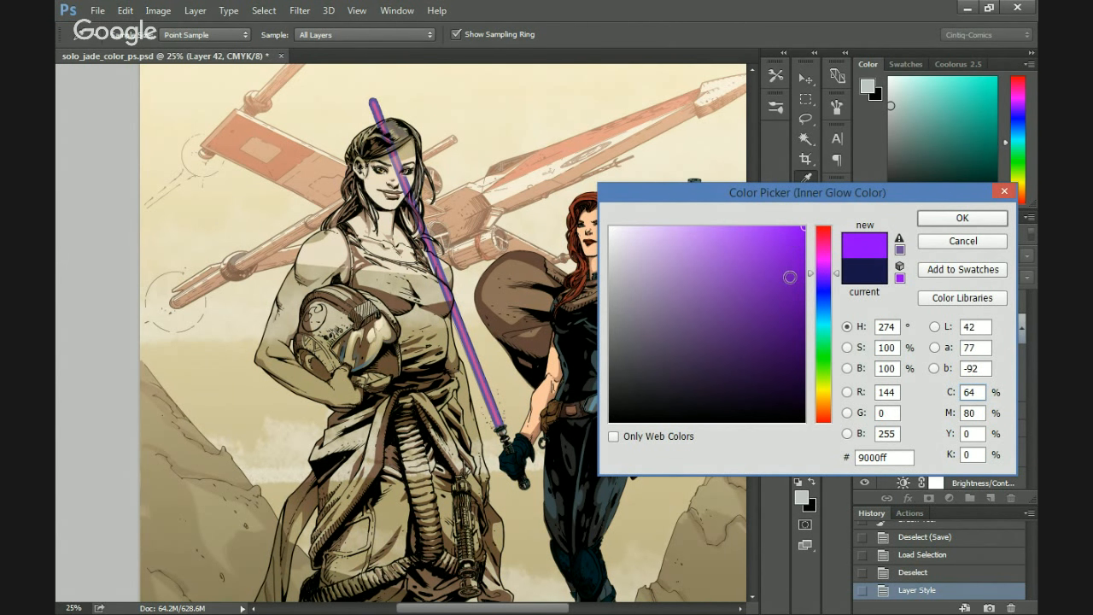
pyautogui.click(801, 318)
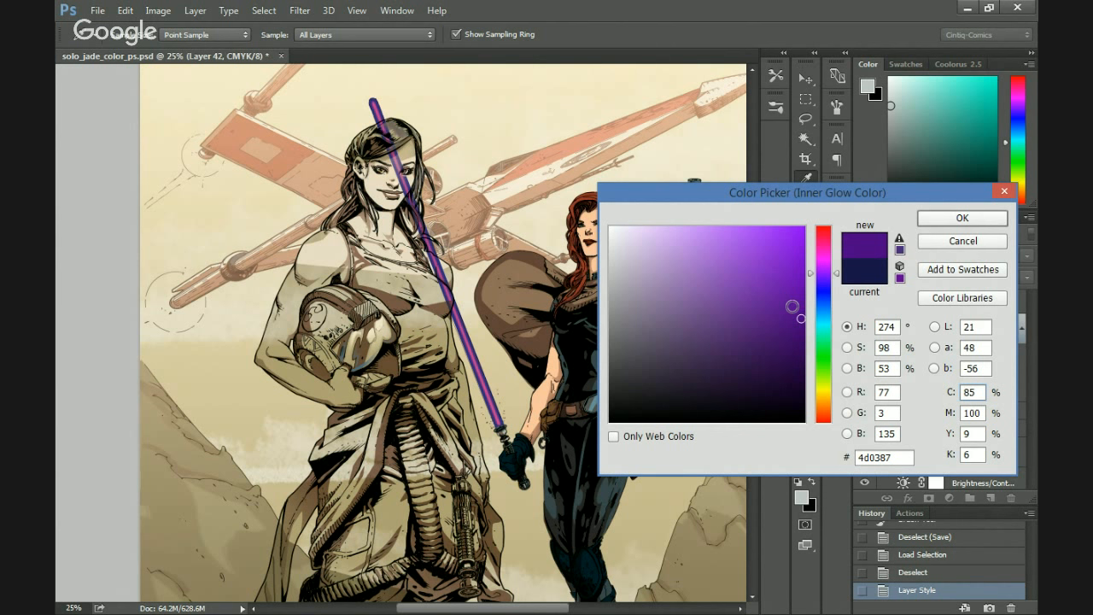
pyautogui.click(820, 267)
pyautogui.moveTo(793, 286); pyautogui.dragTo(803, 231)
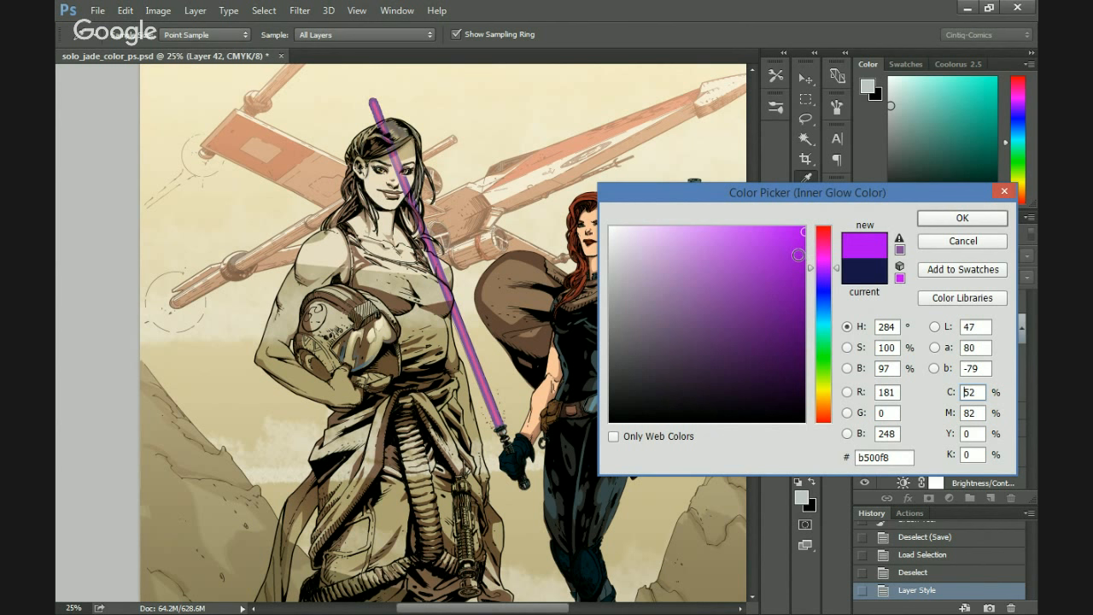
pyautogui.click(788, 285)
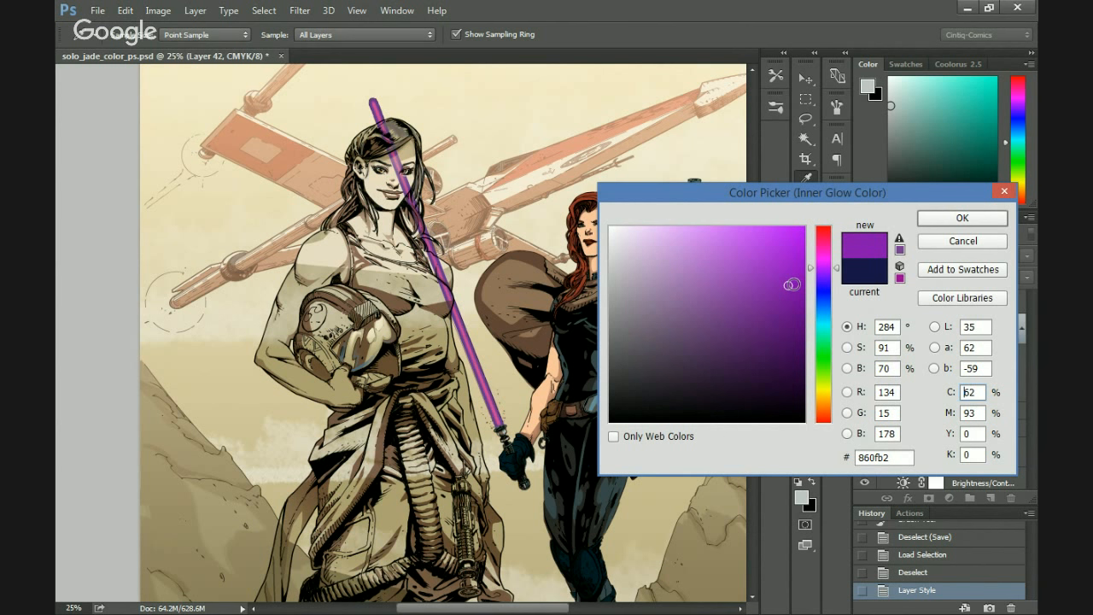
pyautogui.moveTo(787, 306)
pyautogui.mouseDown()
pyautogui.moveTo(793, 321)
pyautogui.moveTo(791, 288)
pyautogui.moveTo(800, 294)
pyautogui.mouseUp()
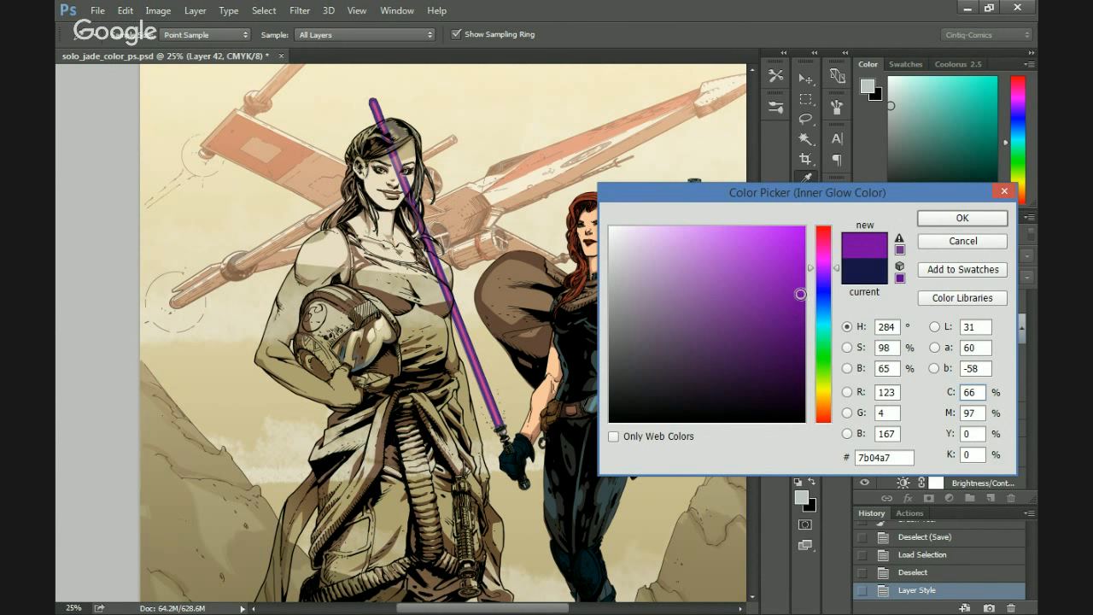
pyautogui.click(827, 288)
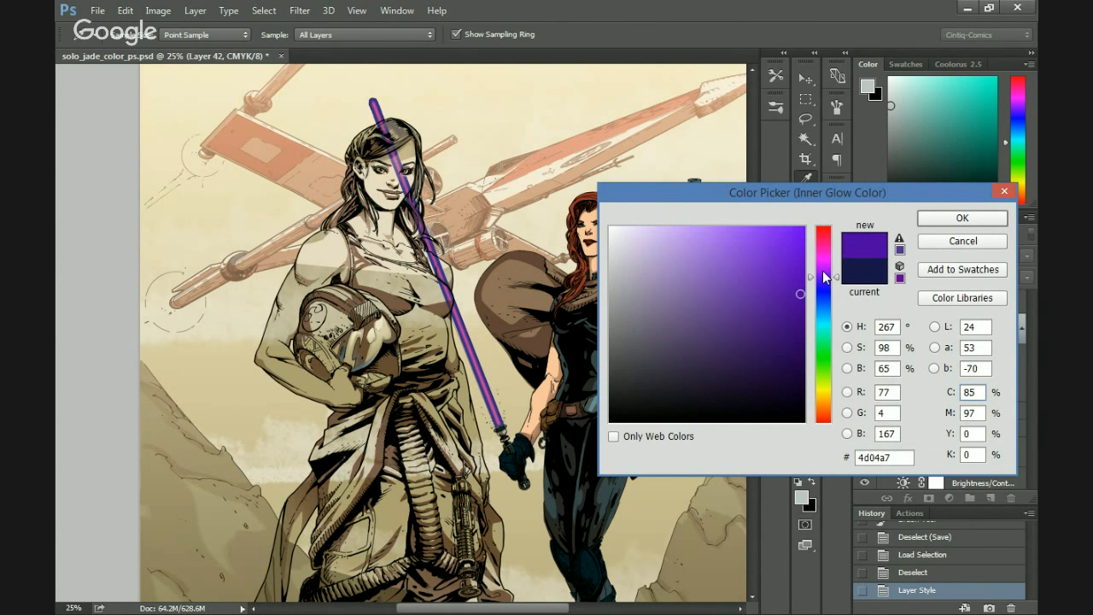
pyautogui.click(822, 267)
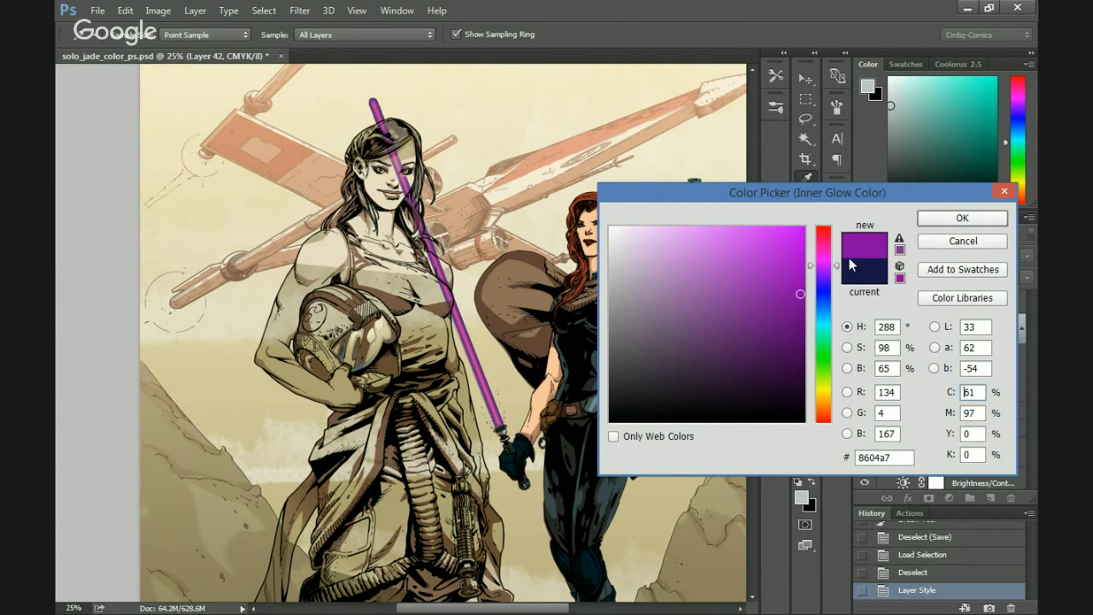
pyautogui.click(933, 222)
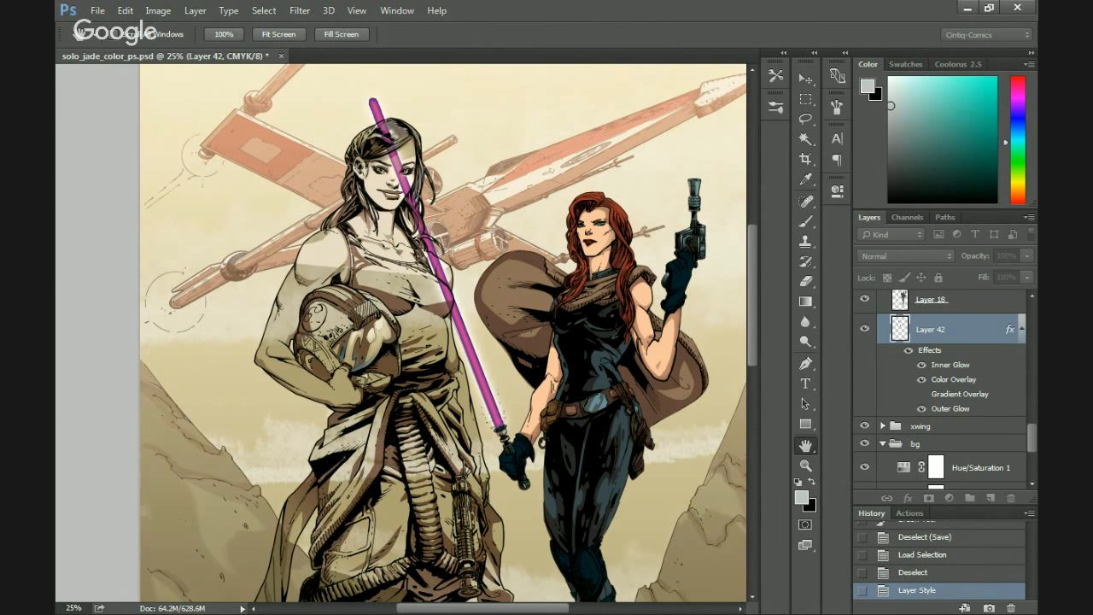
# Add an Outer Glow to the lightsaber blade in bright magenta ff00f6.
pyautogui.click(941, 453)
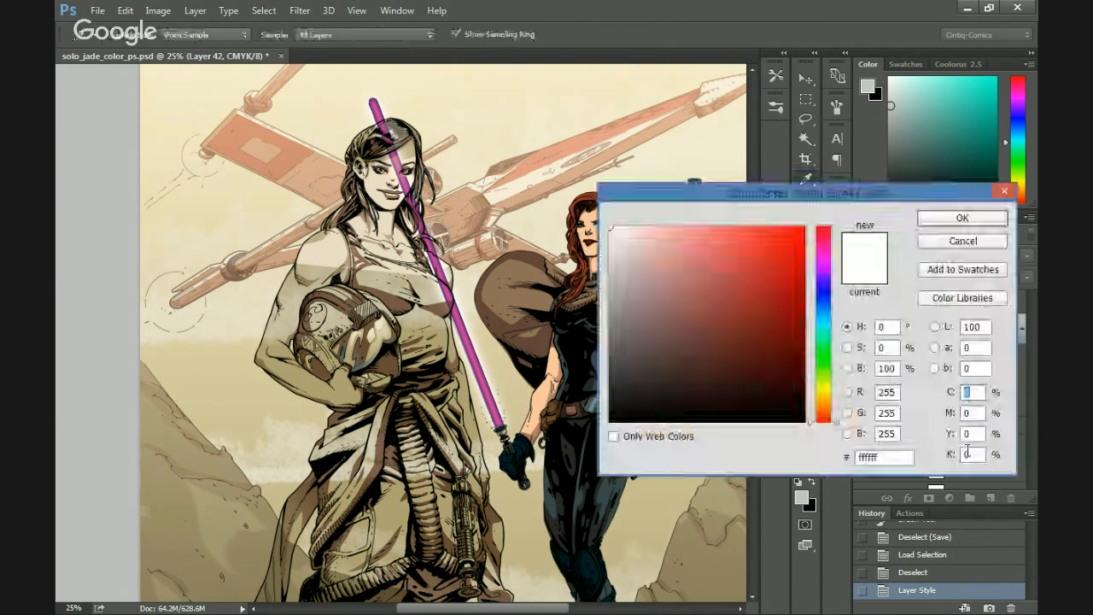
pyautogui.click(822, 257)
pyautogui.click(804, 228)
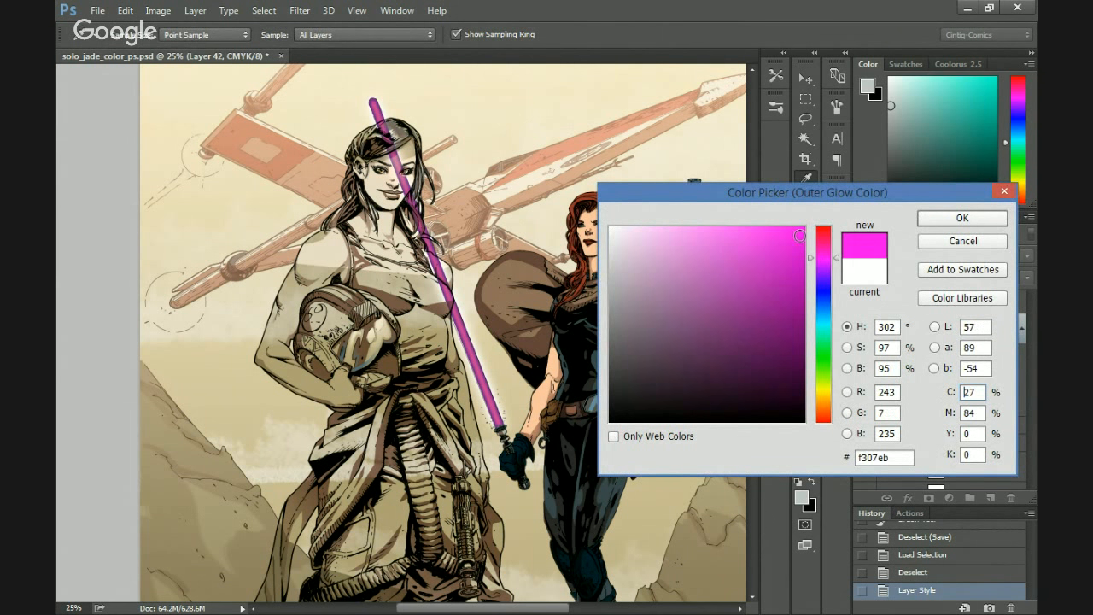
pyautogui.click(940, 218)
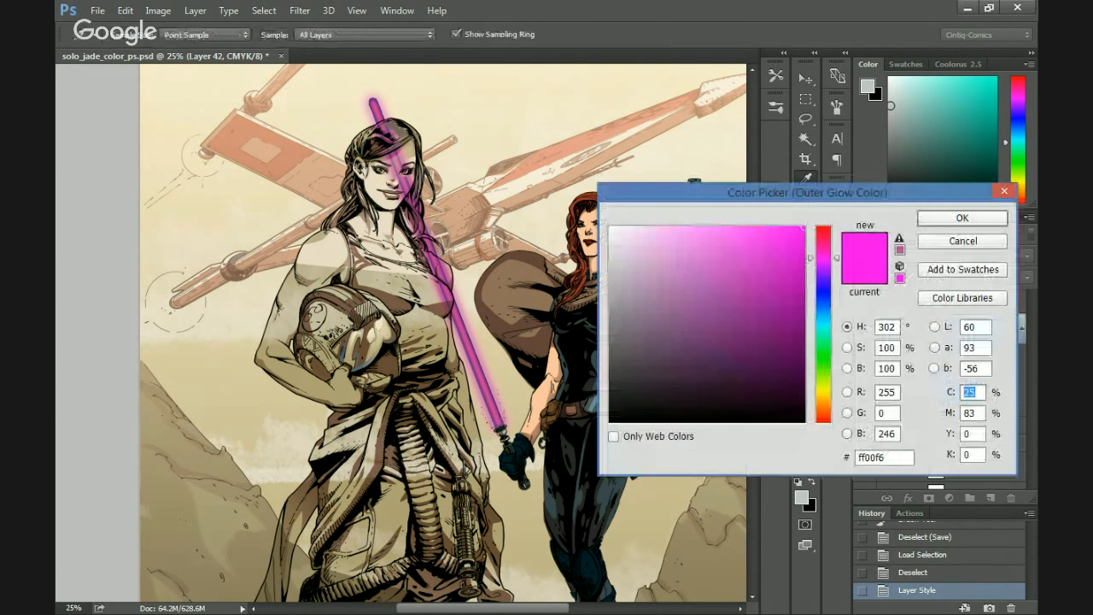
# Lighten the blade's Outer Glow colour to pink ff49f9, apply the layer style and return to the Brush tool.
pyautogui.click(685, 227)
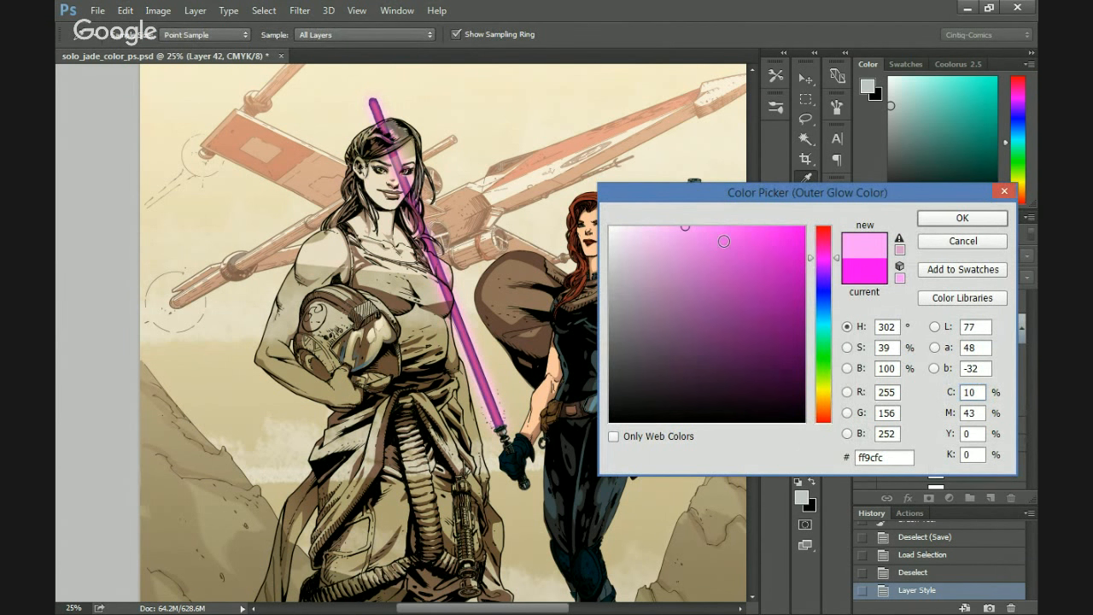
pyautogui.moveTo(726, 241); pyautogui.dragTo(750, 218)
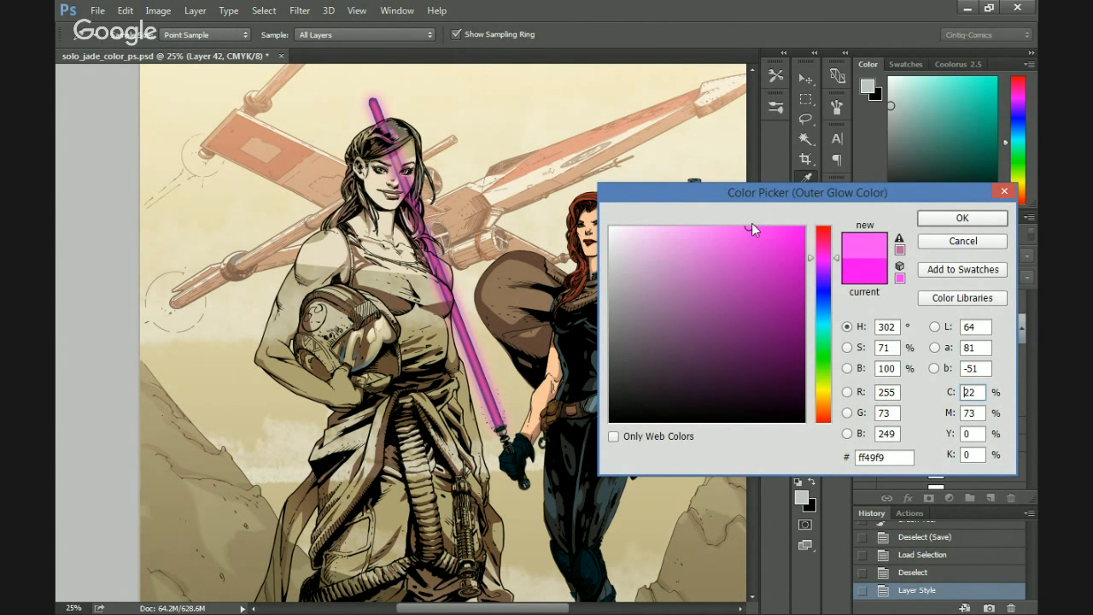
pyautogui.click(954, 218)
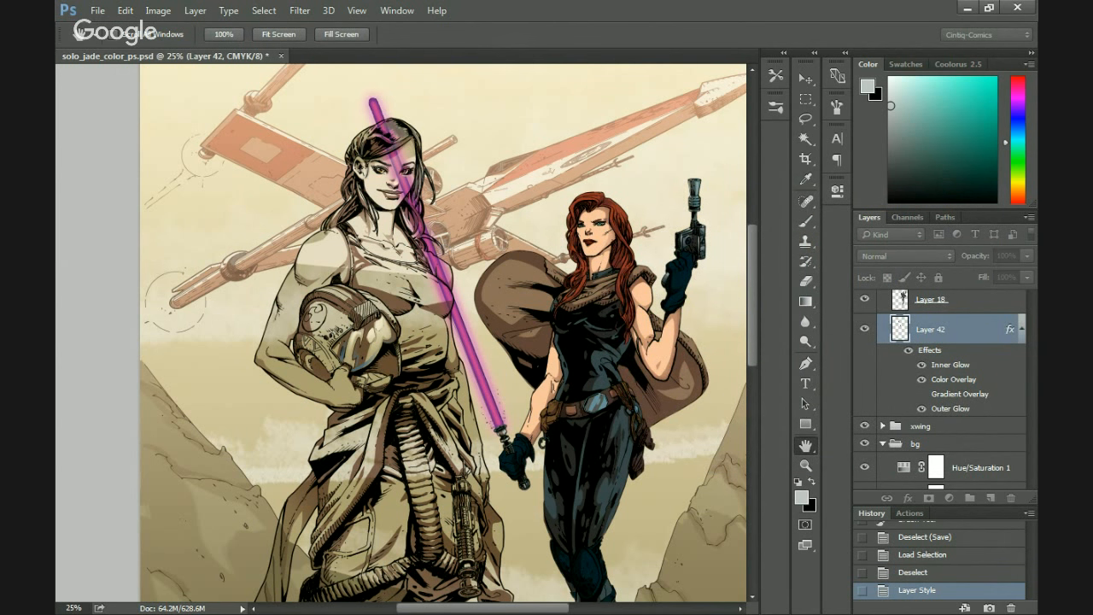
pyautogui.press('b')
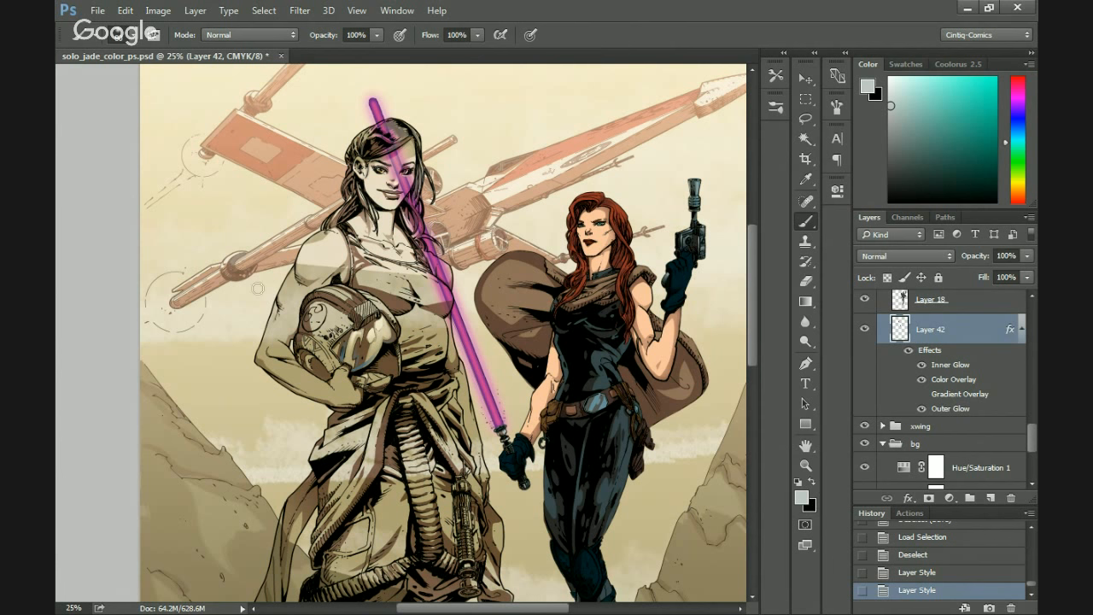
# Load the lightsaber blade's outline from Layer 42 as a selection and add a new empty layer above it.
pyautogui.scroll(1, 257, 289)
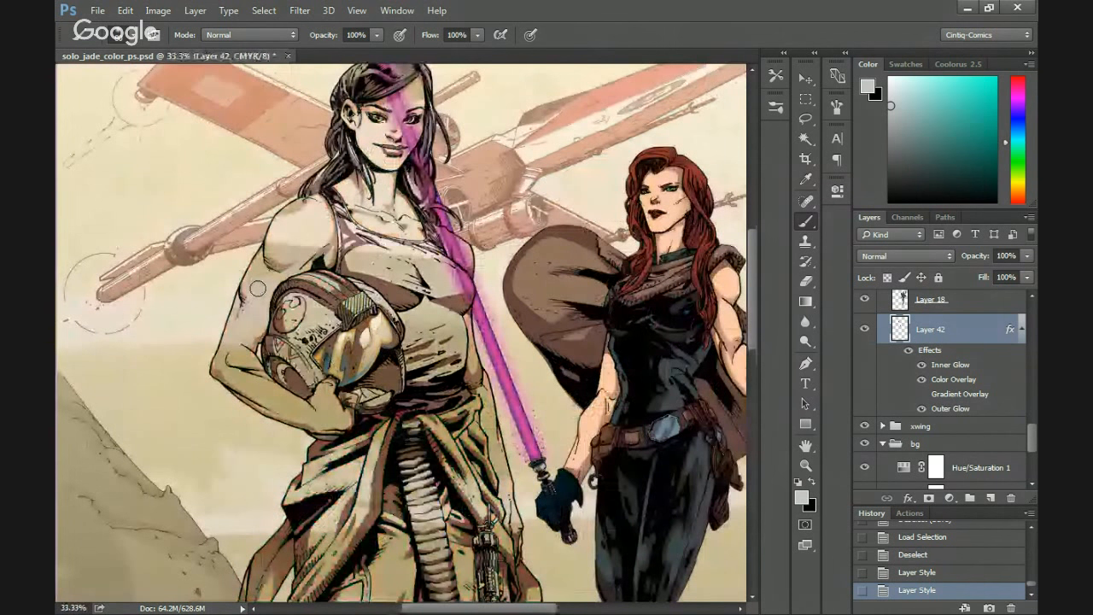
pyautogui.scroll(2, 283, 151)
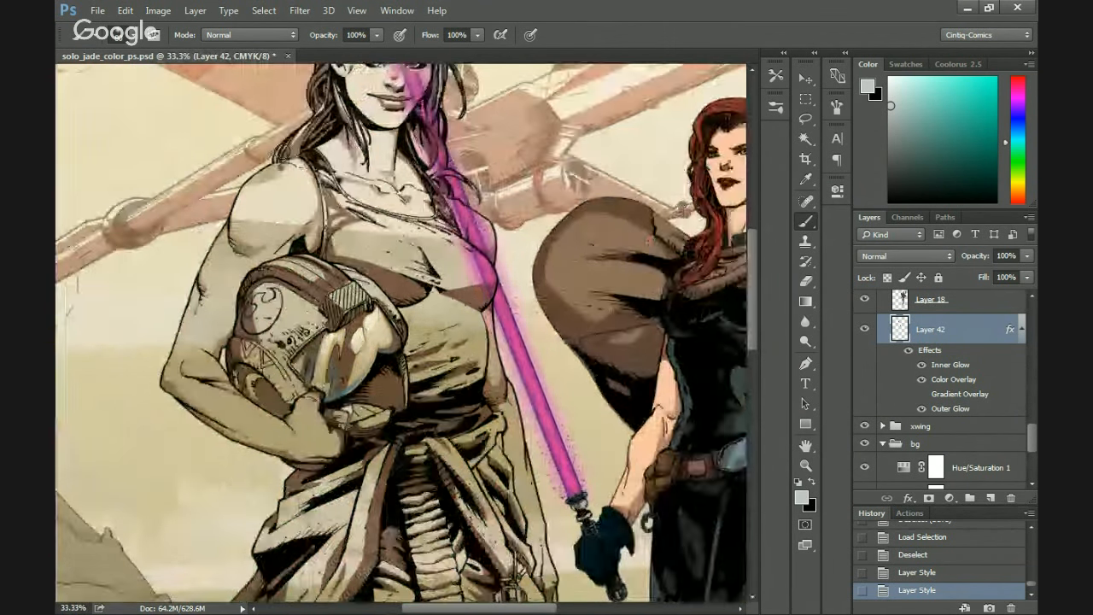
pyautogui.scroll(-4, 283, 151)
pyautogui.hscroll(4, 283, 151)
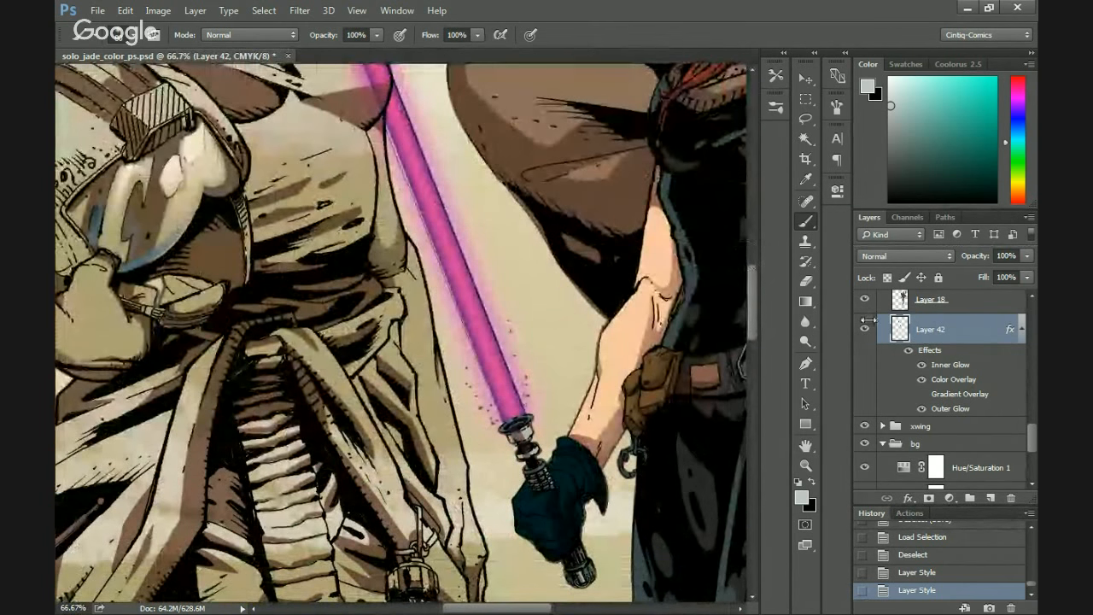
pyautogui.keyDown('ctrl'); pyautogui.click(899, 328); pyautogui.keyUp('ctrl')
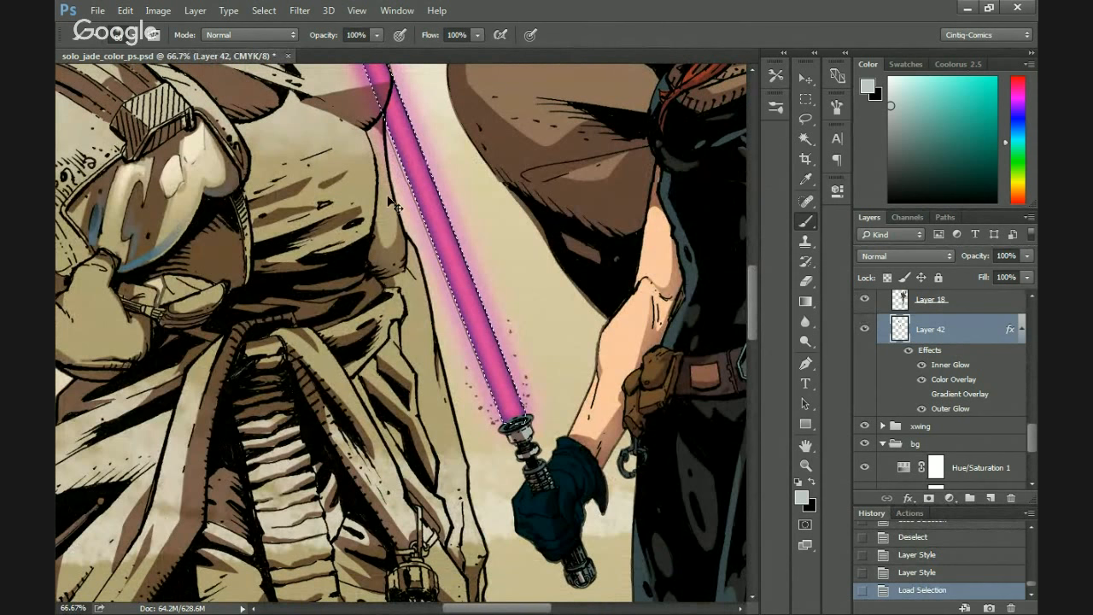
pyautogui.scroll(-2, 410, 333)
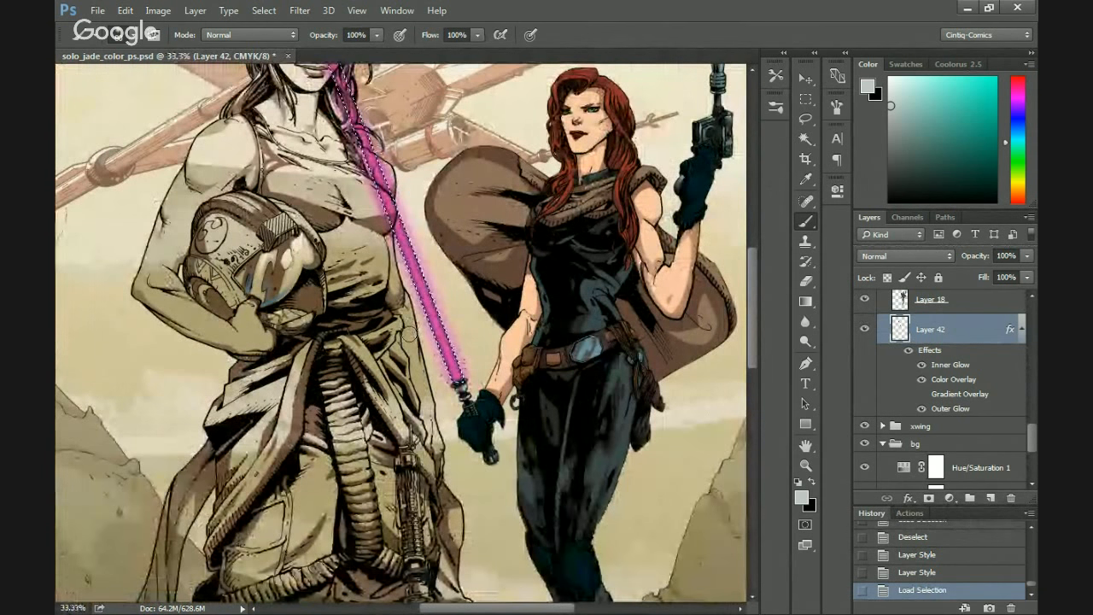
pyautogui.hotkey('ctrl', 'shift', 'alt', 'n')
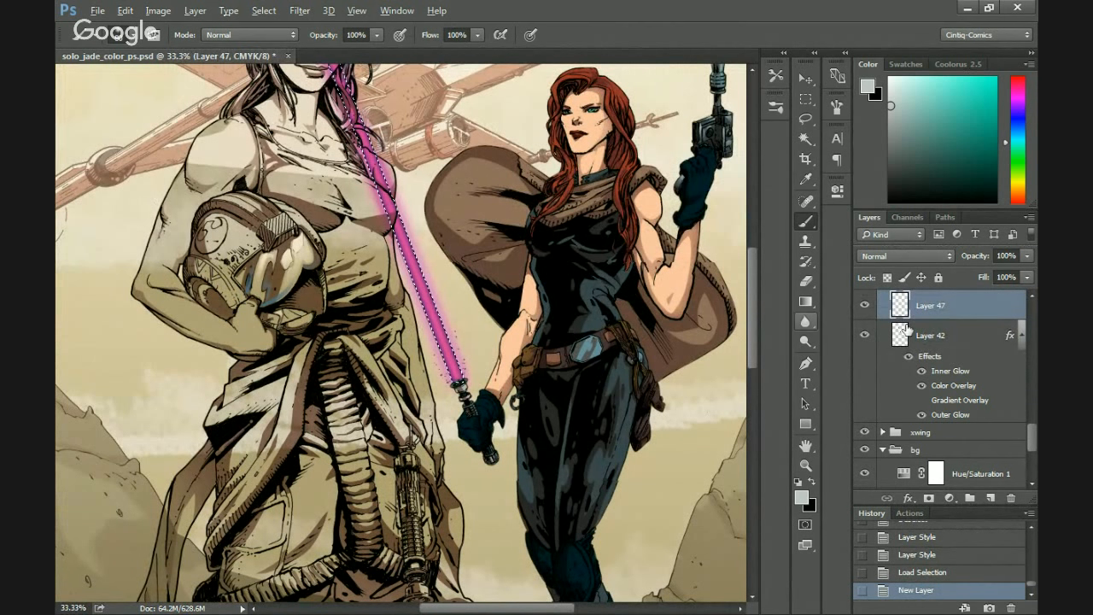
# Clip the new layer to the lightsaber blade layer, clear the selection and try brush strokes over the blade, undoing them.
pyautogui.hotkey('ctrl', 'alt', 'g')
pyautogui.hotkey('ctrl', 'd')
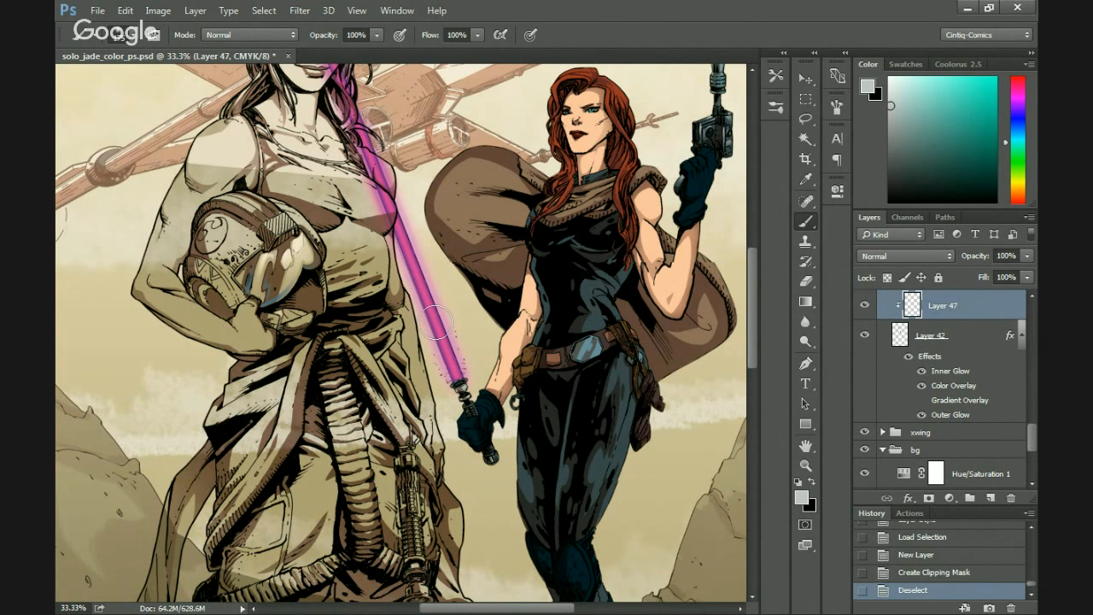
pyautogui.click(435, 323)
pyautogui.hotkey('ctrl', 'z')
pyautogui.press('d')
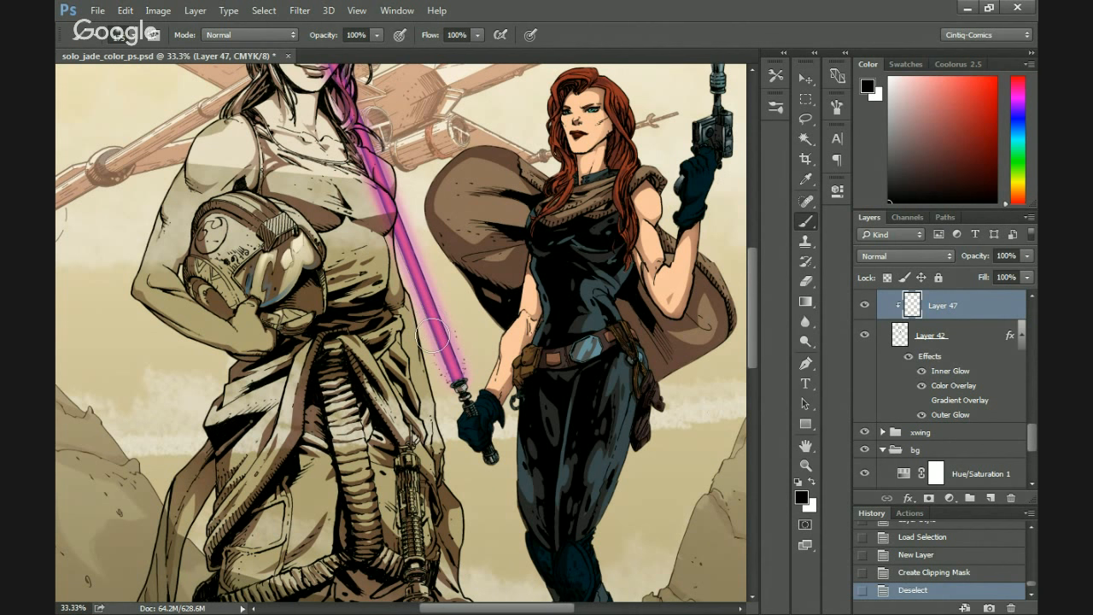
pyautogui.click(435, 305)
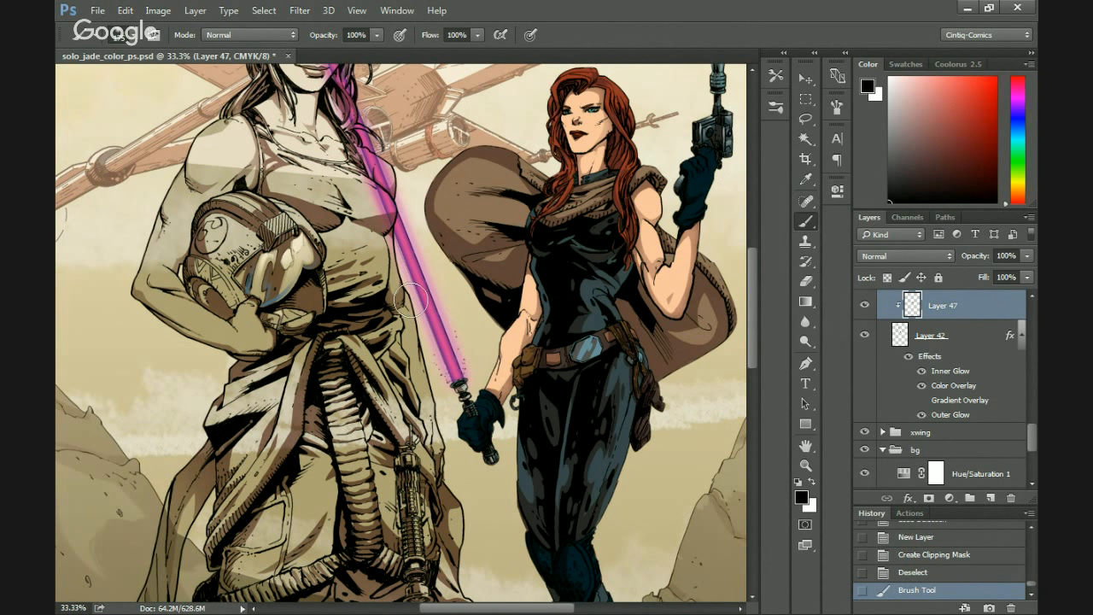
pyautogui.hotkey('ctrl', 'z')
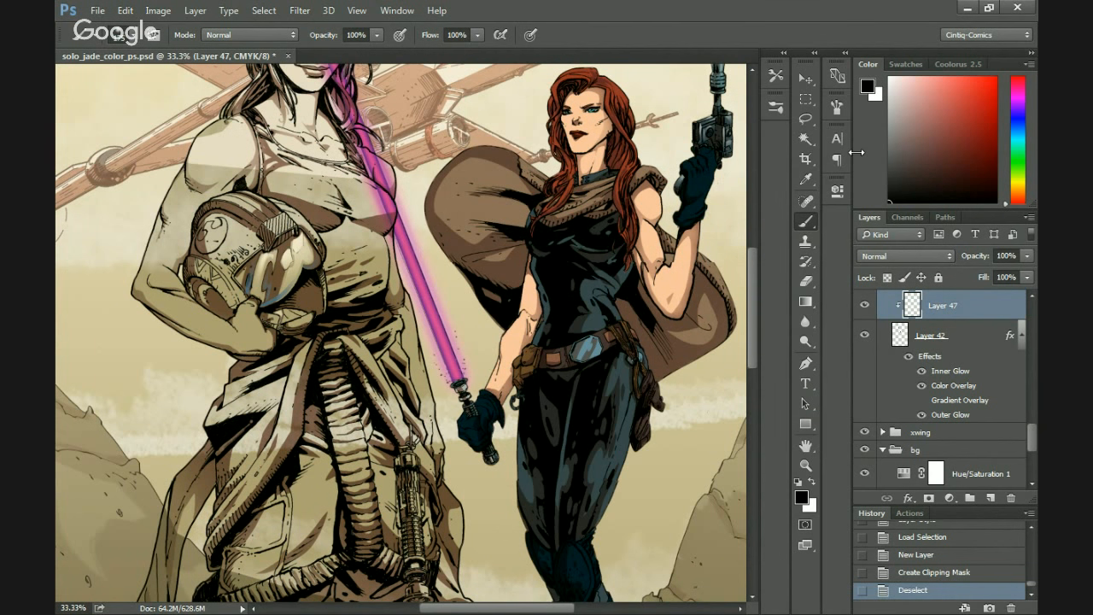
# Try filling a lassoed area over the blade with a sampled salmon colour and release the layer's clipping mask.
pyautogui.keyDown('alt'); pyautogui.click(572, 141); pyautogui.keyUp('alt')
pyautogui.press('l')
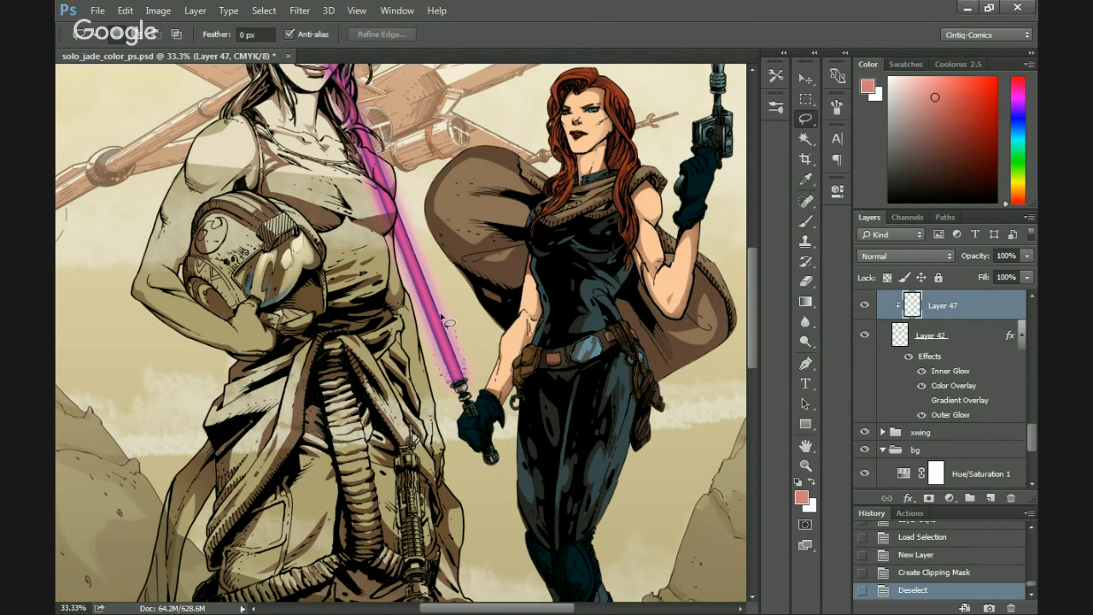
pyautogui.moveTo(427, 266); pyautogui.dragTo(421, 270)
pyautogui.hotkey('alt', 'BackSpace')
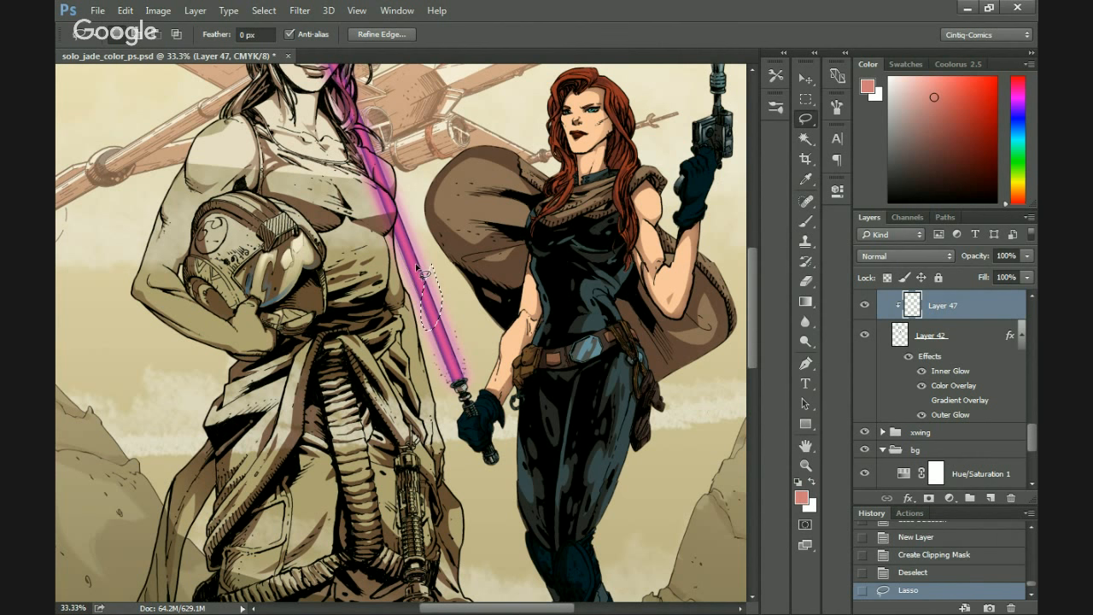
pyautogui.hotkey('ctrl', 'alt', 'g')
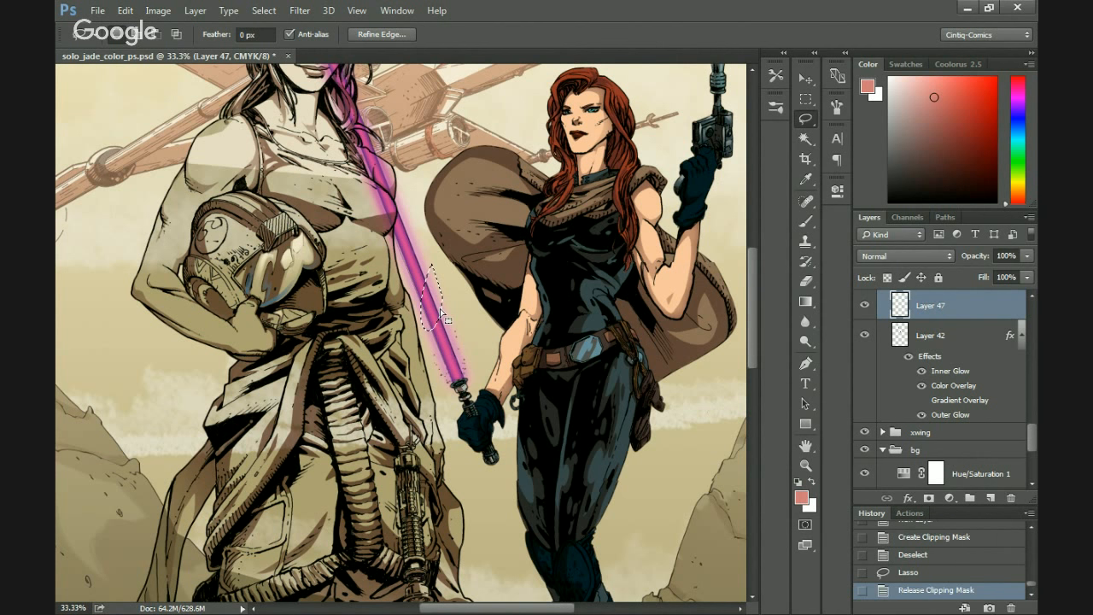
pyautogui.hotkey('alt', 'BackSpace')
pyautogui.hotkey('ctrl', 'z')
# Set the layer to Screen blending and brush bright purple along the lightsaber blade from the hilt to the tip.
pyautogui.press('b')
pyautogui.moveTo(1017, 117); pyautogui.dragTo(1016, 101)
pyautogui.click(995, 79)
pyautogui.click(893, 256)
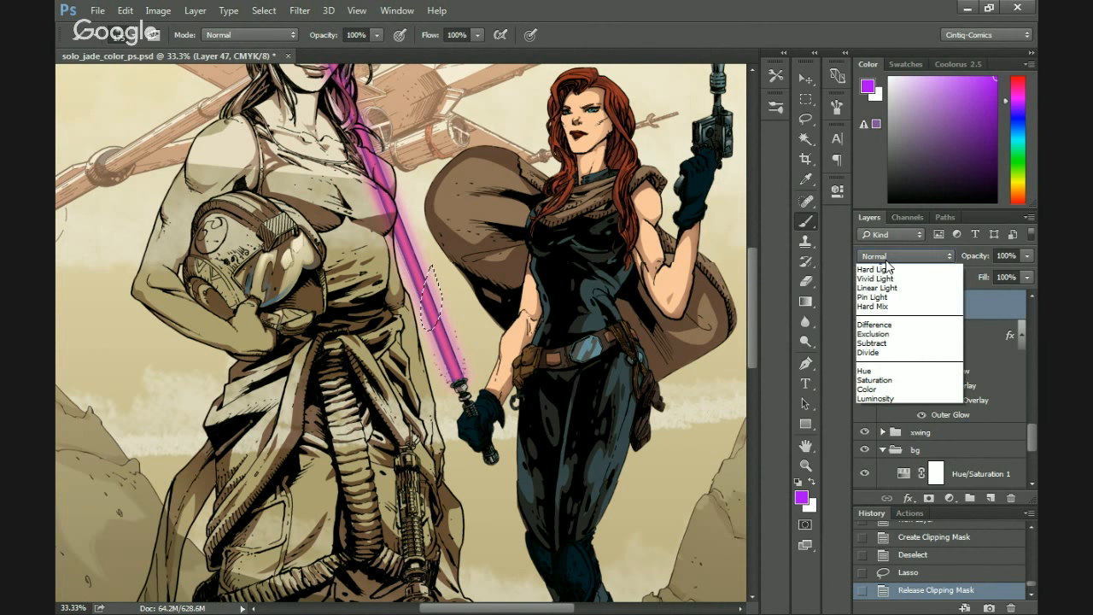
pyautogui.click(880, 364)
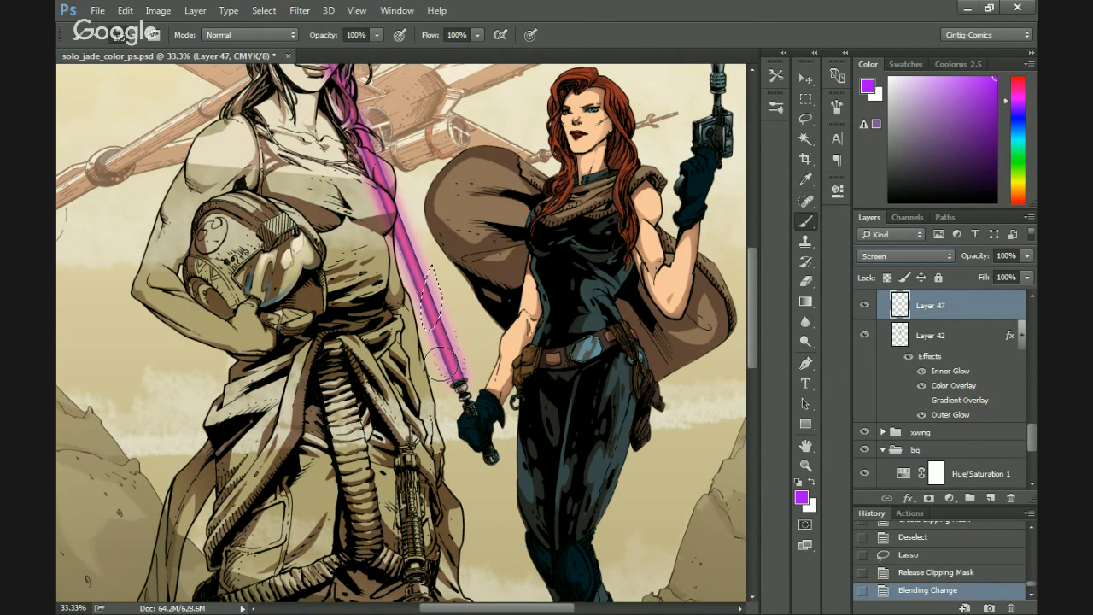
pyautogui.moveTo(447, 389); pyautogui.dragTo(454, 417)
pyautogui.moveTo(446, 373)
pyautogui.mouseDown()
pyautogui.moveTo(466, 409)
pyautogui.moveTo(453, 383)
pyautogui.moveTo(461, 427)
pyautogui.moveTo(431, 284)
pyautogui.moveTo(466, 492)
pyautogui.mouseUp()
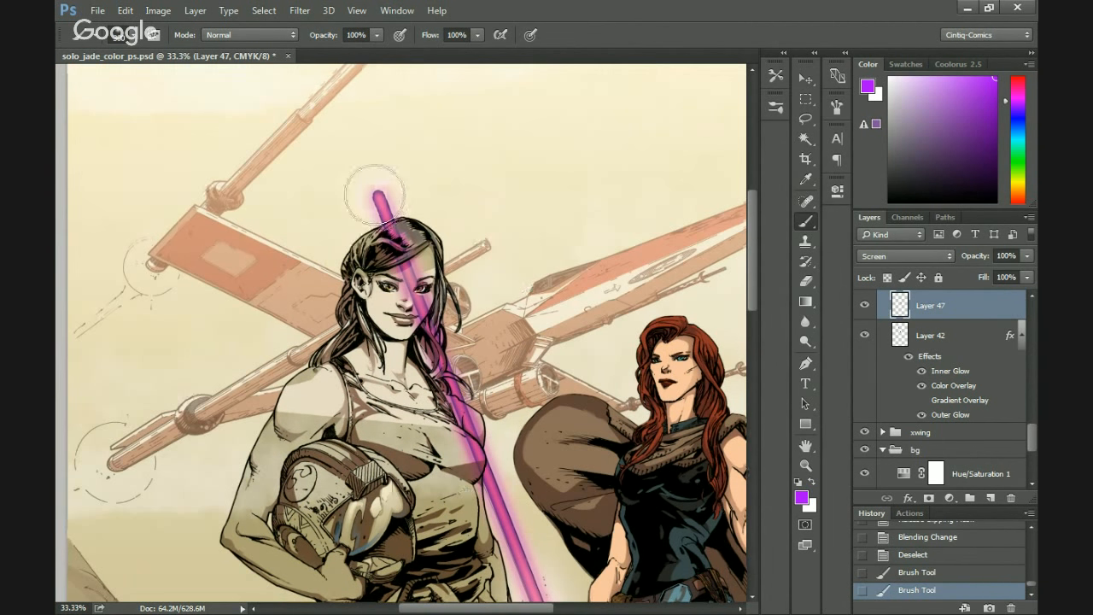
pyautogui.moveTo(377, 193); pyautogui.dragTo(408, 277)
pyautogui.moveTo(634, 346); pyautogui.dragTo(586, 207)
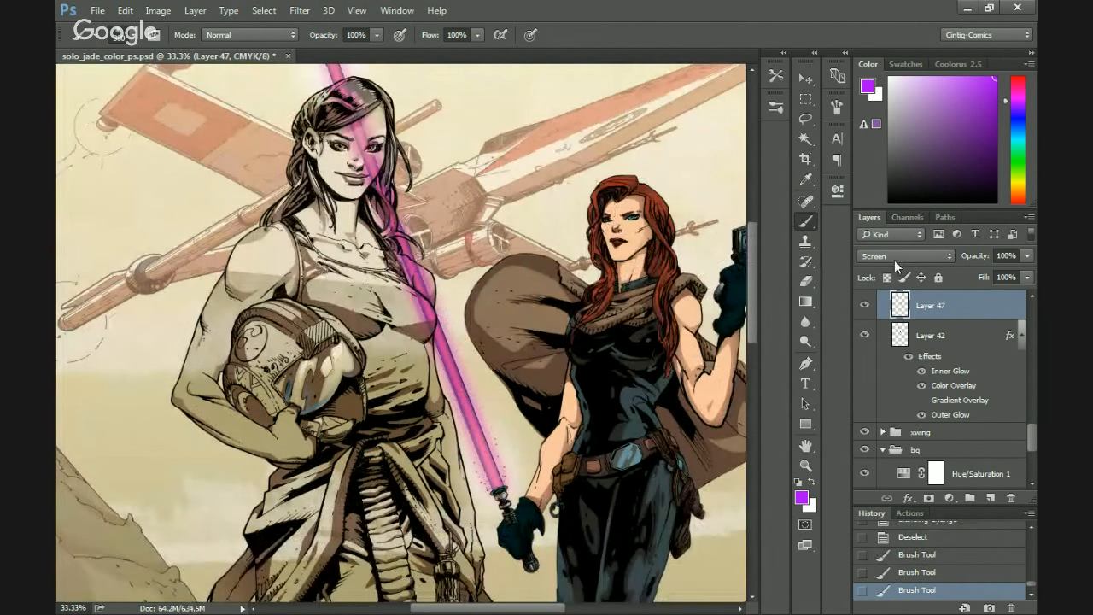
# Try the Overlay and Multiply blend modes on the purple layer painted over the blade.
pyautogui.click(905, 256)
pyautogui.click(884, 404)
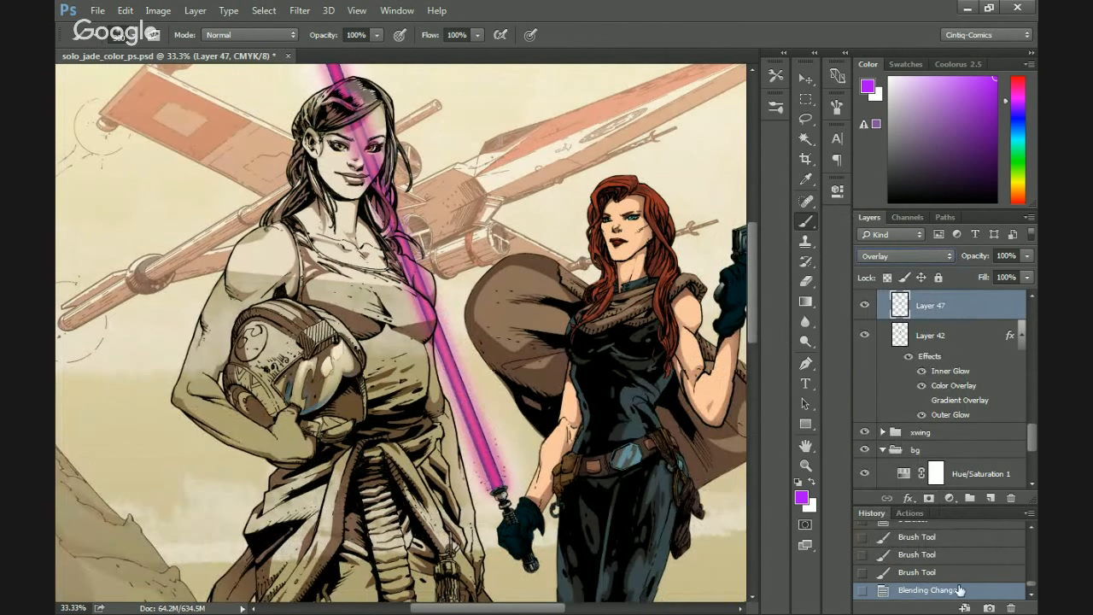
pyautogui.click(900, 255)
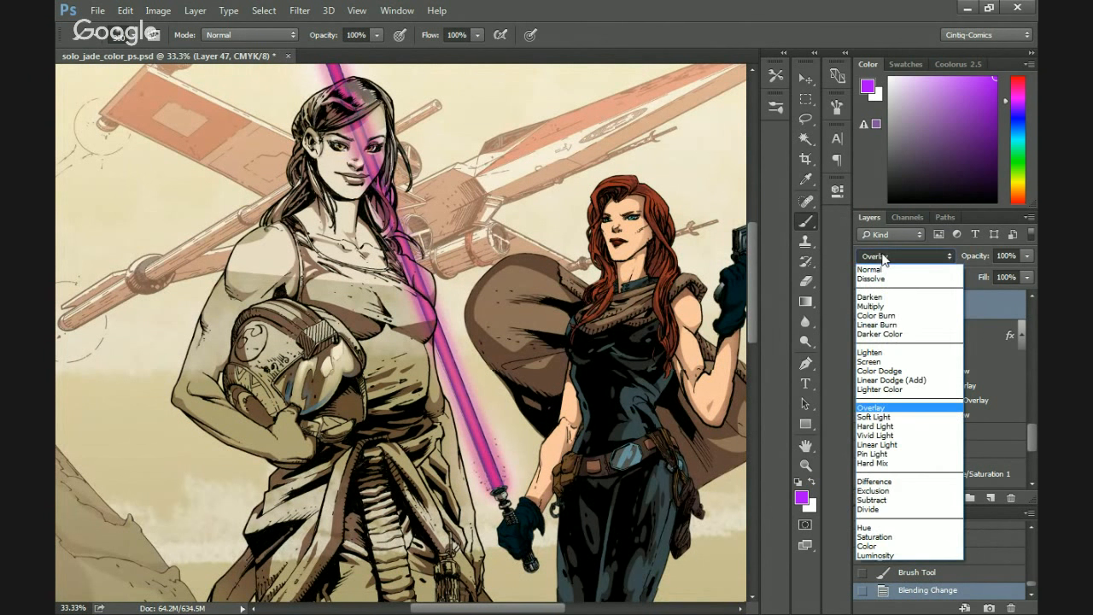
pyautogui.click(871, 306)
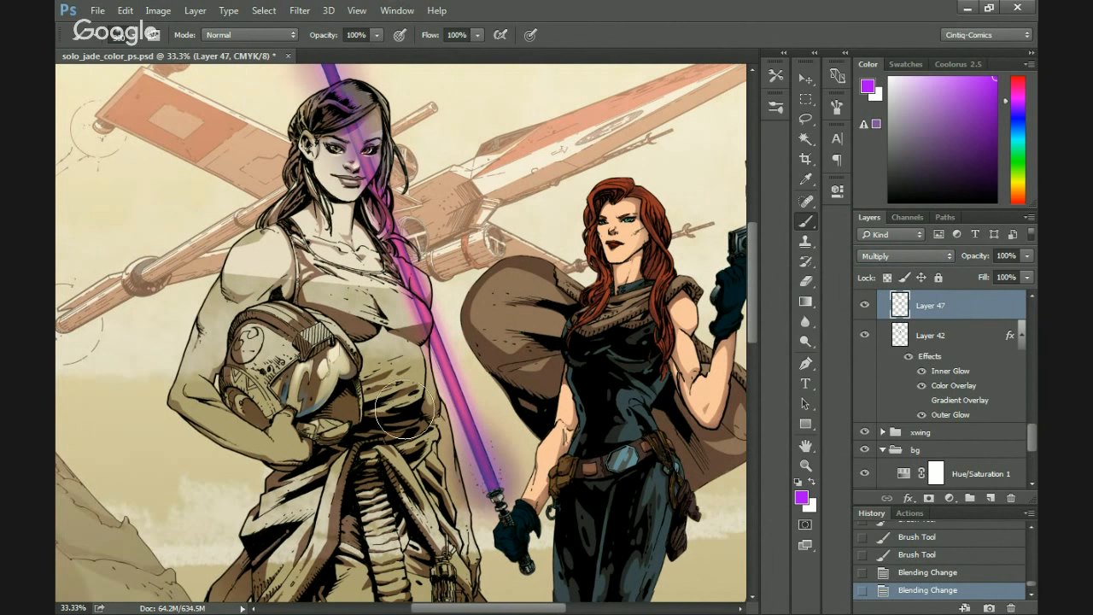
# Delete the extra painted layer above the lightsaber blade.
pyautogui.hotkey('ctrl', 'e')
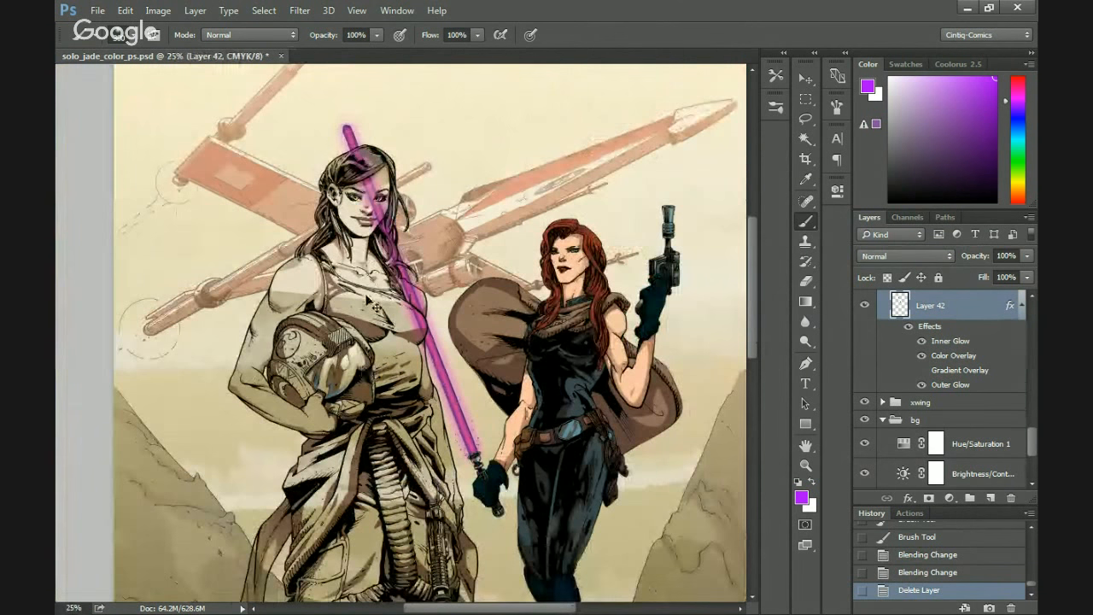
pyautogui.hotkey('ctrl', '-')
pyautogui.hotkey('ctrl', '-')
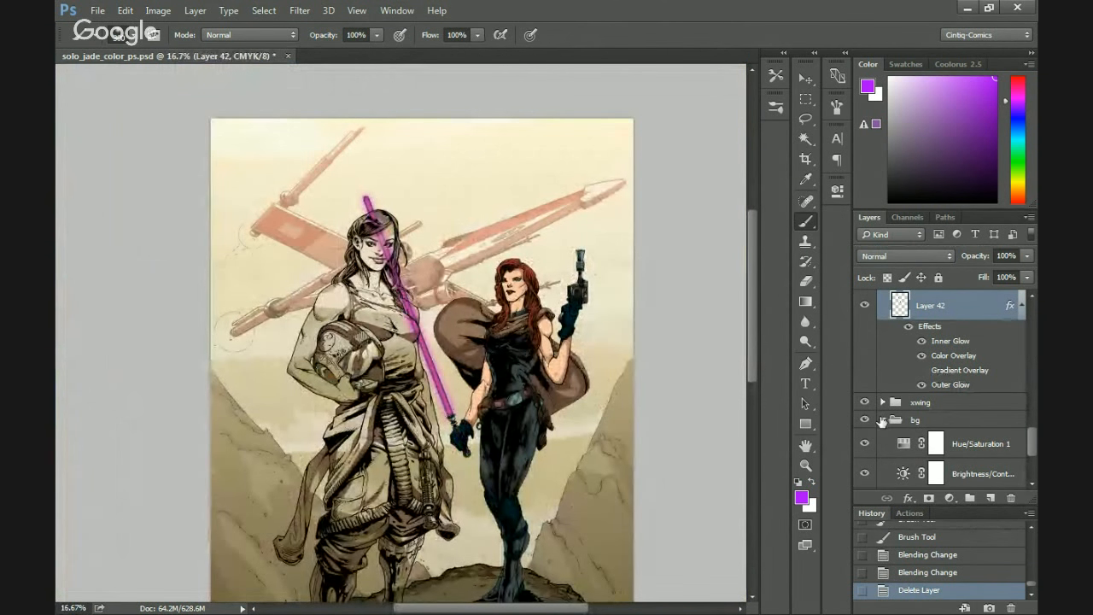
# Collapse the jade and bg groups, show the solo group, and toggle Color Balance 1 off and on to compare the whole illustration.
pyautogui.scroll(2, 881, 425)
pyautogui.scroll(5, 1016, 398)
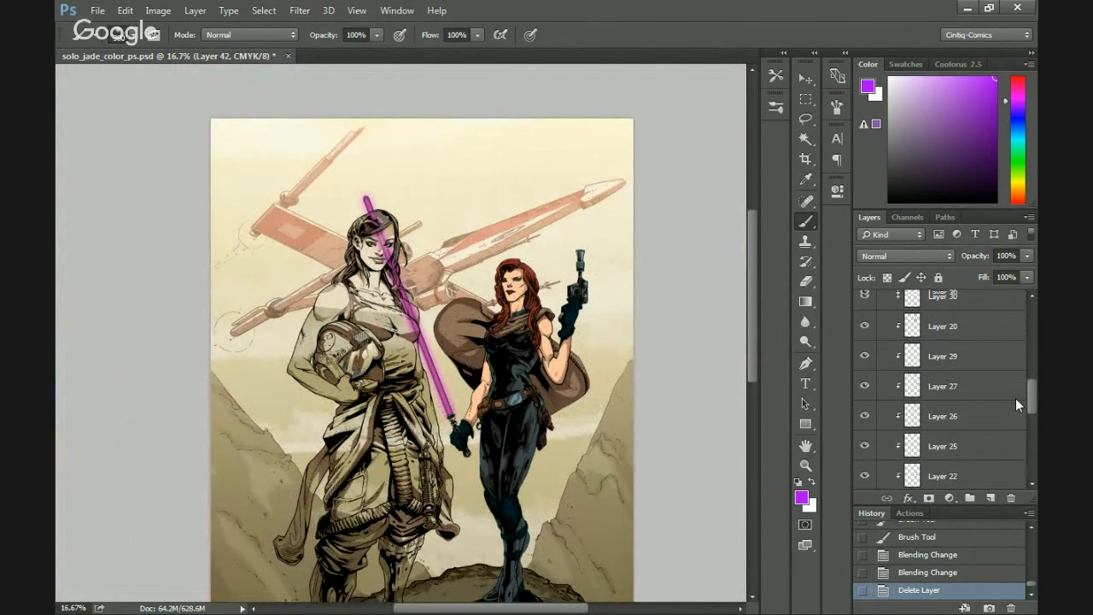
pyautogui.scroll(-3, 1017, 351)
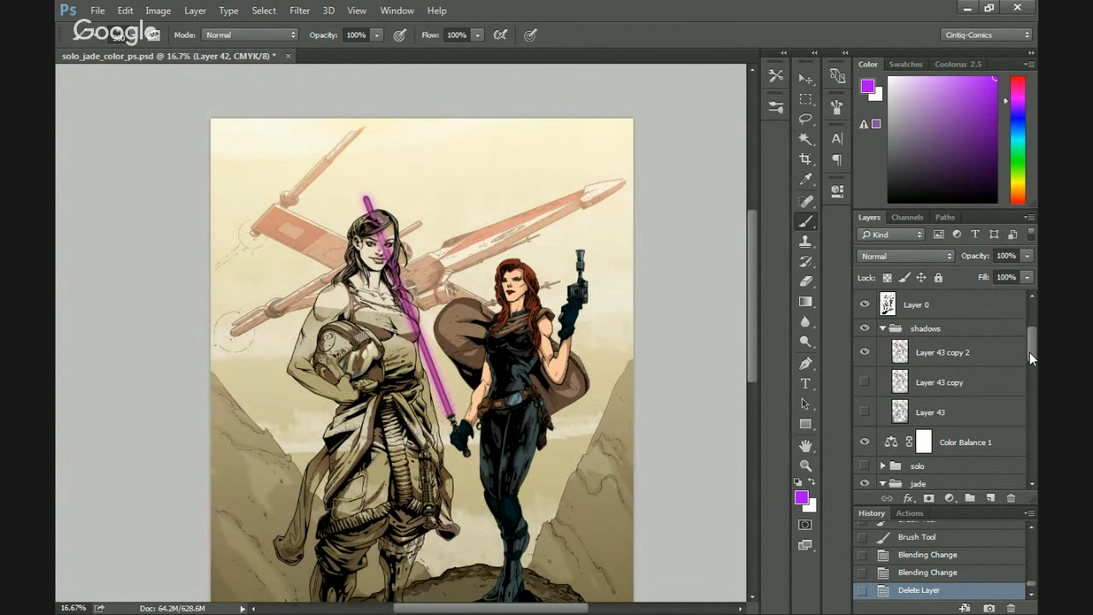
pyautogui.click(883, 423)
pyautogui.click(864, 427)
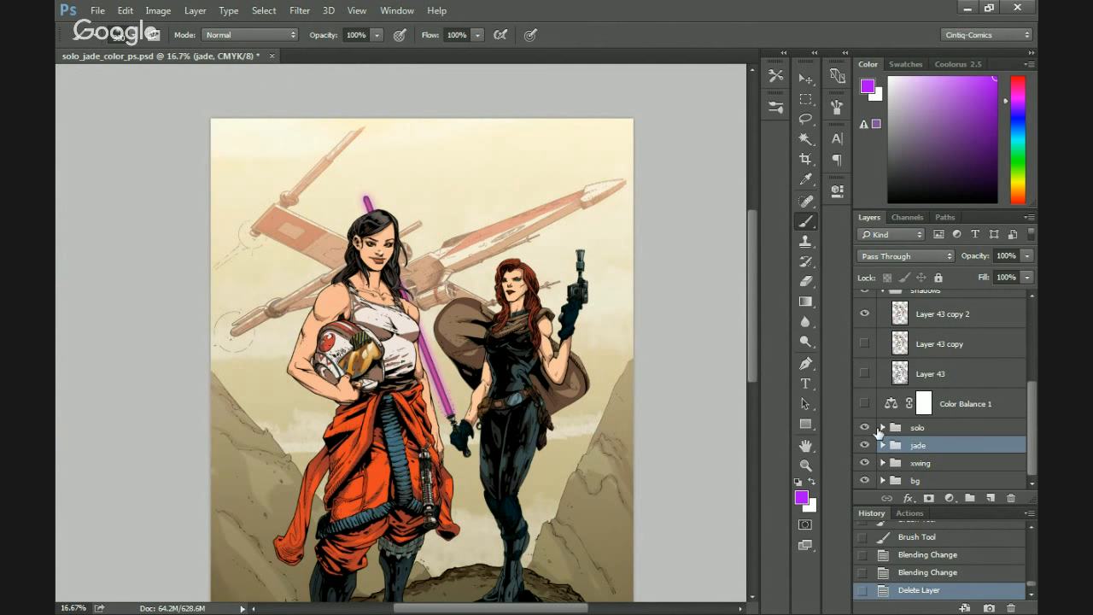
pyautogui.click(864, 405)
pyautogui.click(866, 406)
pyautogui.moveTo(262, 317); pyautogui.dragTo(257, 236)
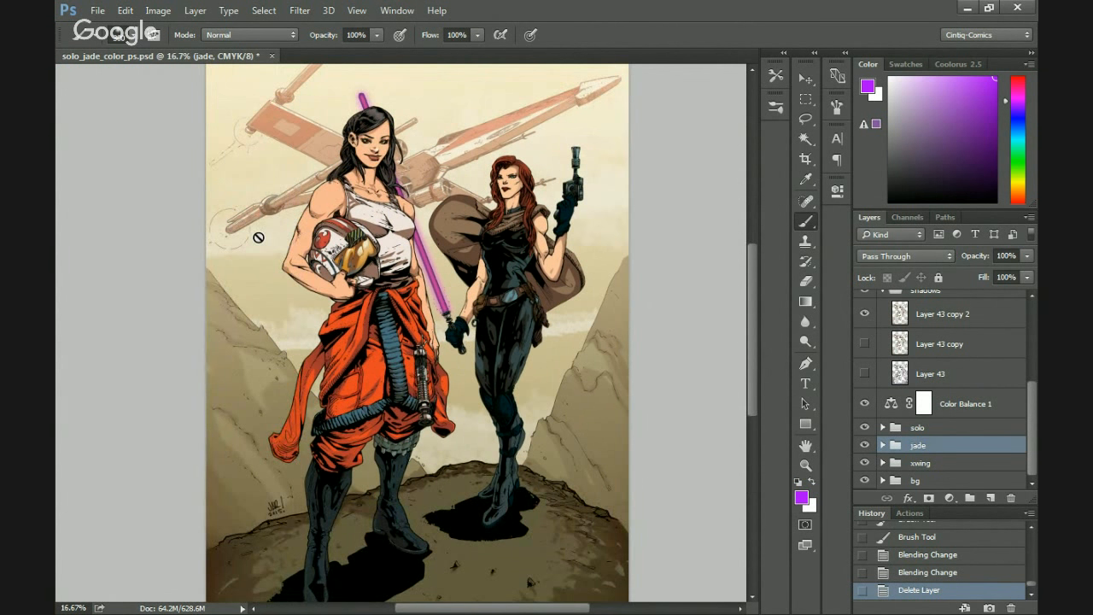